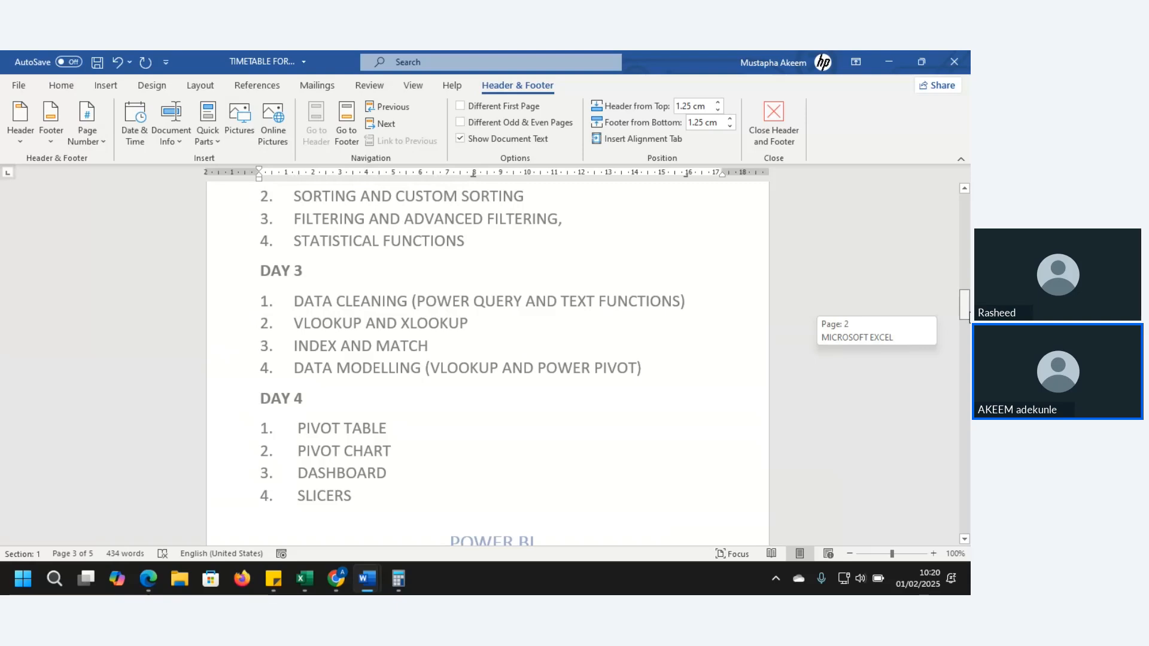
# Leave header editing and insert blank lines below the Day 4 SLICERS item to push the POWER BI heading onto the next page
pyautogui.moveTo(969, 315); pyautogui.dragTo(969, 316)
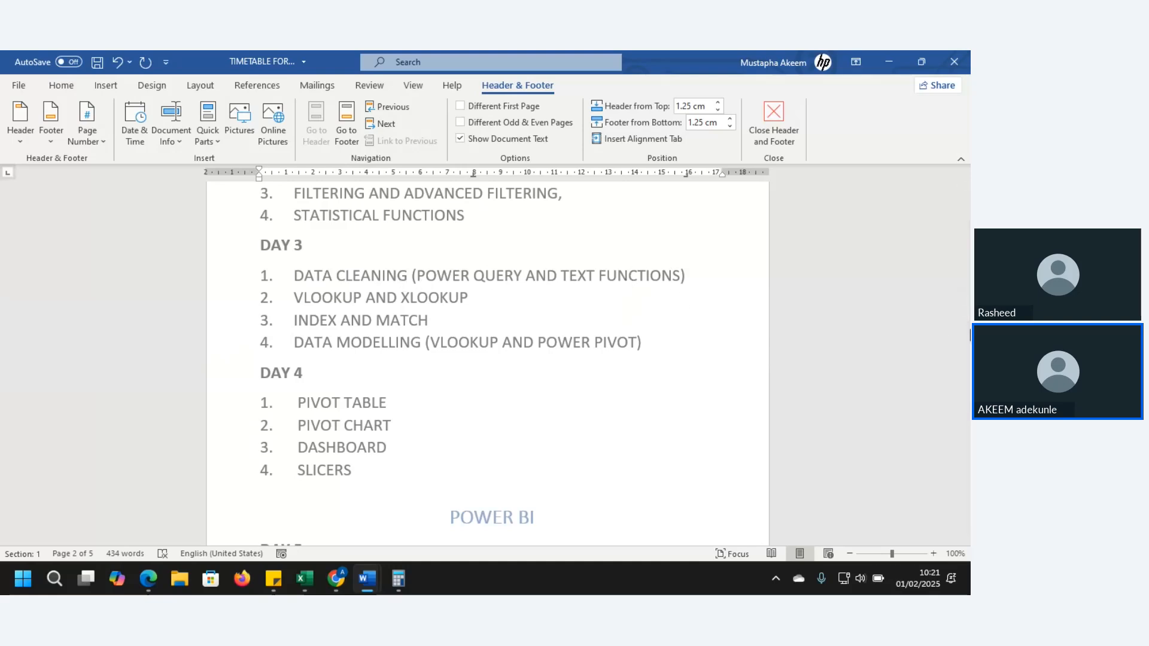
pyautogui.moveTo(961, 309); pyautogui.dragTo(967, 310)
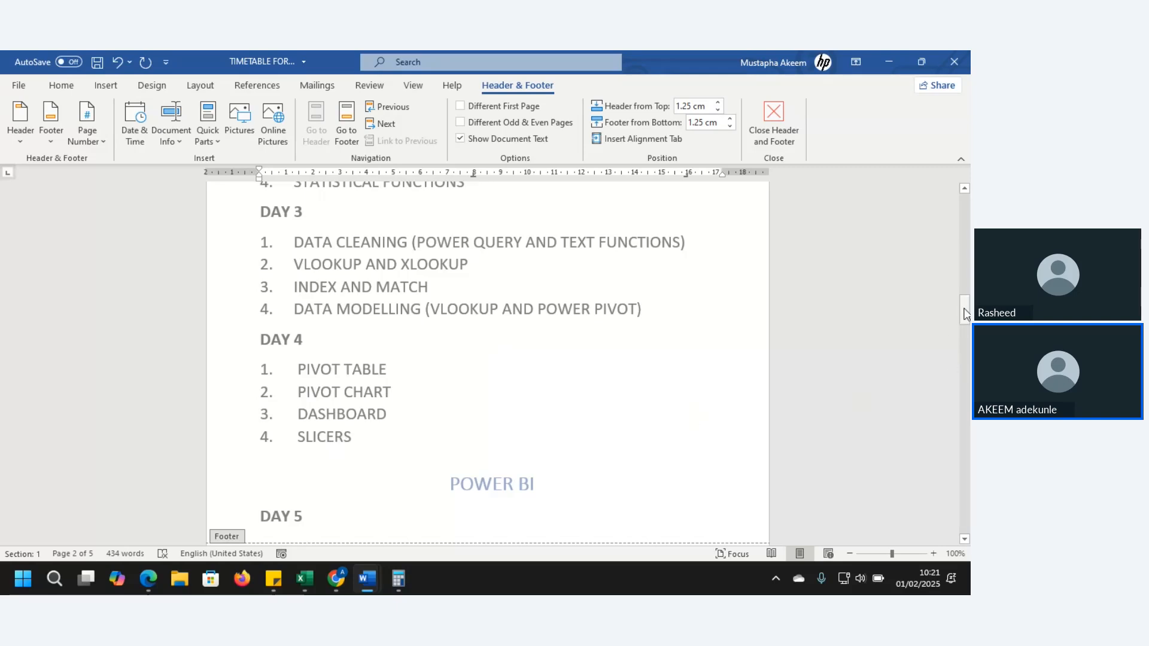
pyautogui.moveTo(965, 313); pyautogui.dragTo(965, 328)
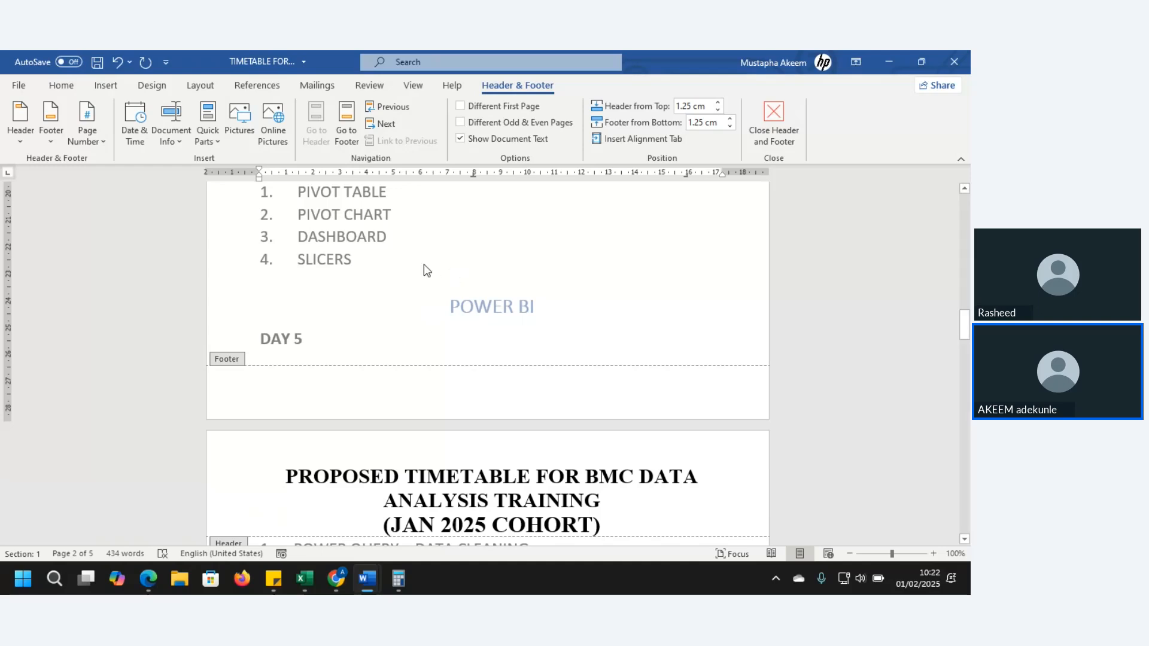
pyautogui.doubleClick(408, 260)
pyautogui.press('Return')
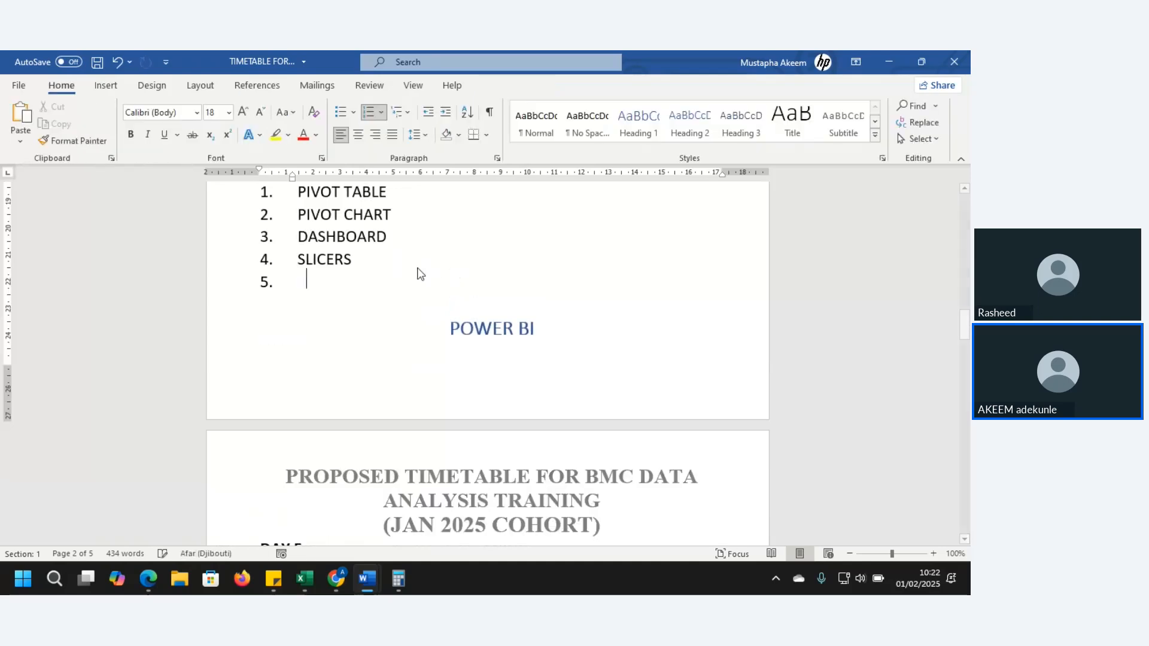
pyautogui.press('Return')
pyautogui.press('Return')
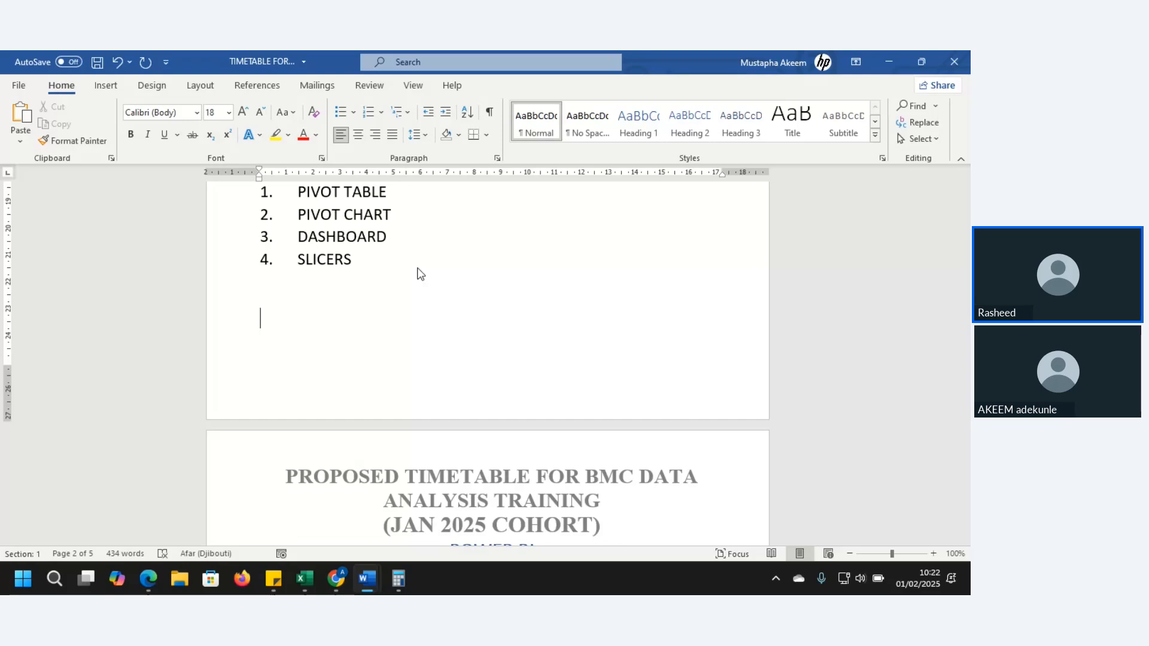
pyautogui.press('Return')
# Check how the POWER BI section and its Day 5 topics sit on the new page after Day 4
pyautogui.press('Down')
pyautogui.press('Down')
pyautogui.press('Down')
pyautogui.press('Down')
pyautogui.press('Down')
pyautogui.press('Down')
pyautogui.press('Down')
pyautogui.press('Down')
pyautogui.press('Down')
pyautogui.press('Down')
pyautogui.press('Down')
pyautogui.press('Down')
pyautogui.press('Down')
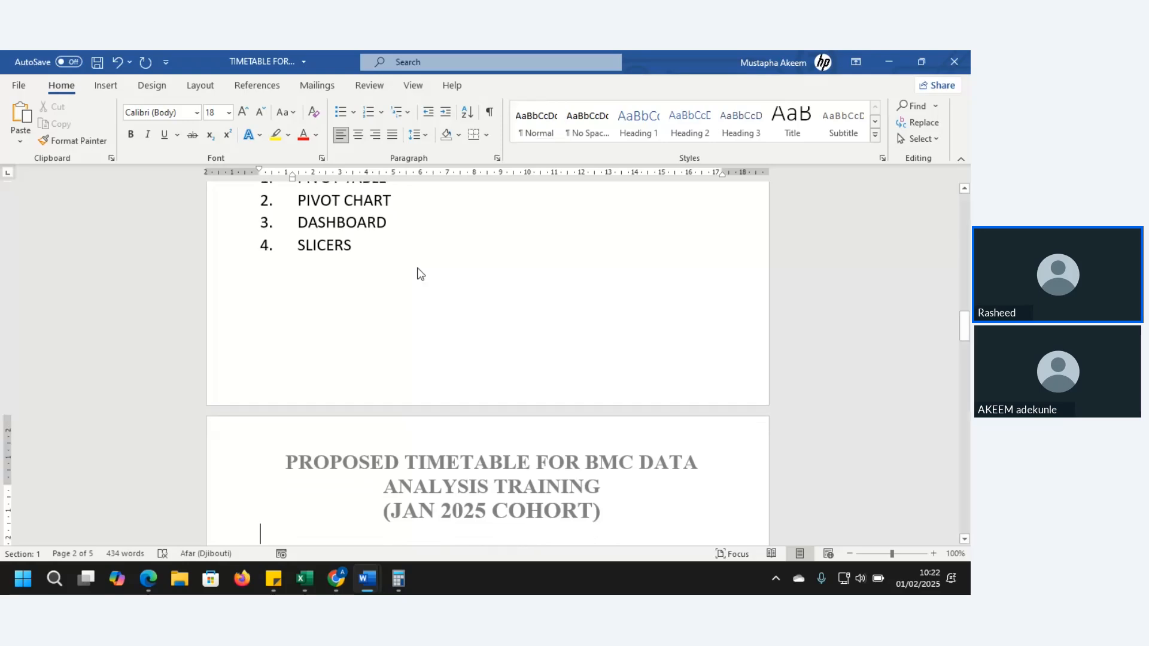
pyautogui.press('Down')
pyautogui.press('Down')
pyautogui.press('Down')
pyautogui.press('Down')
pyautogui.press('Down')
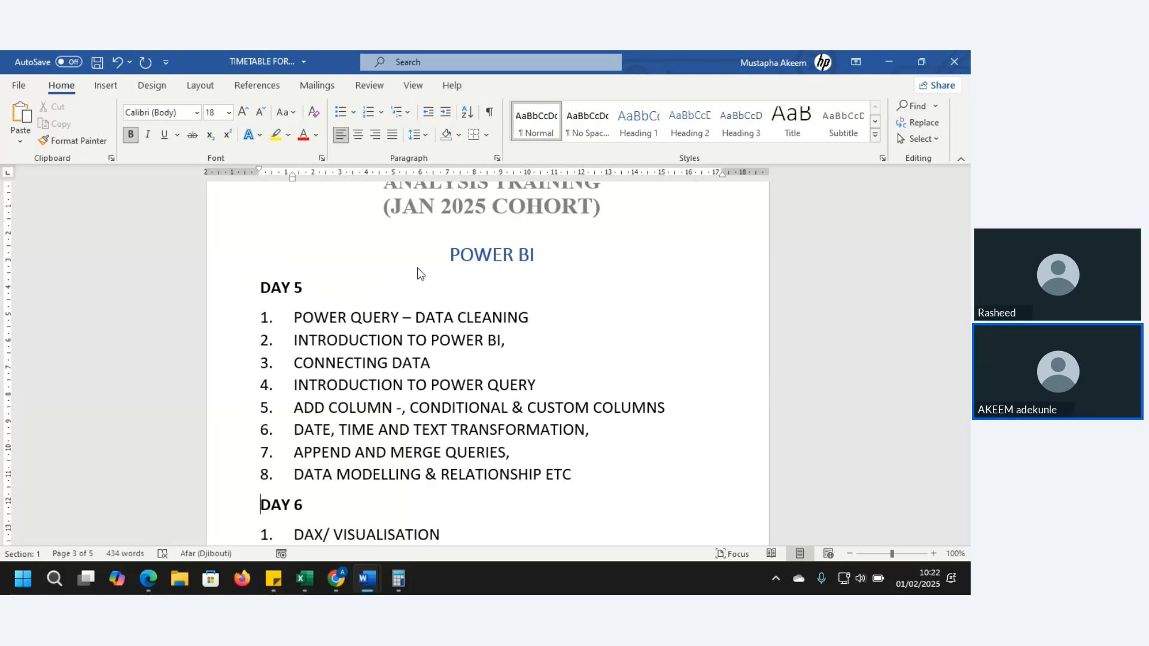
pyautogui.press('Up')
pyautogui.press('Up')
pyautogui.press('Up')
pyautogui.press('Up')
pyautogui.press('Up')
pyautogui.press('Up')
pyautogui.press('Up')
pyautogui.press('Up')
pyautogui.press('Up')
pyautogui.press('Up')
pyautogui.press('Up')
pyautogui.press('Up')
pyautogui.press('Up')
pyautogui.press('Up')
pyautogui.press('Up')
pyautogui.press('Up')
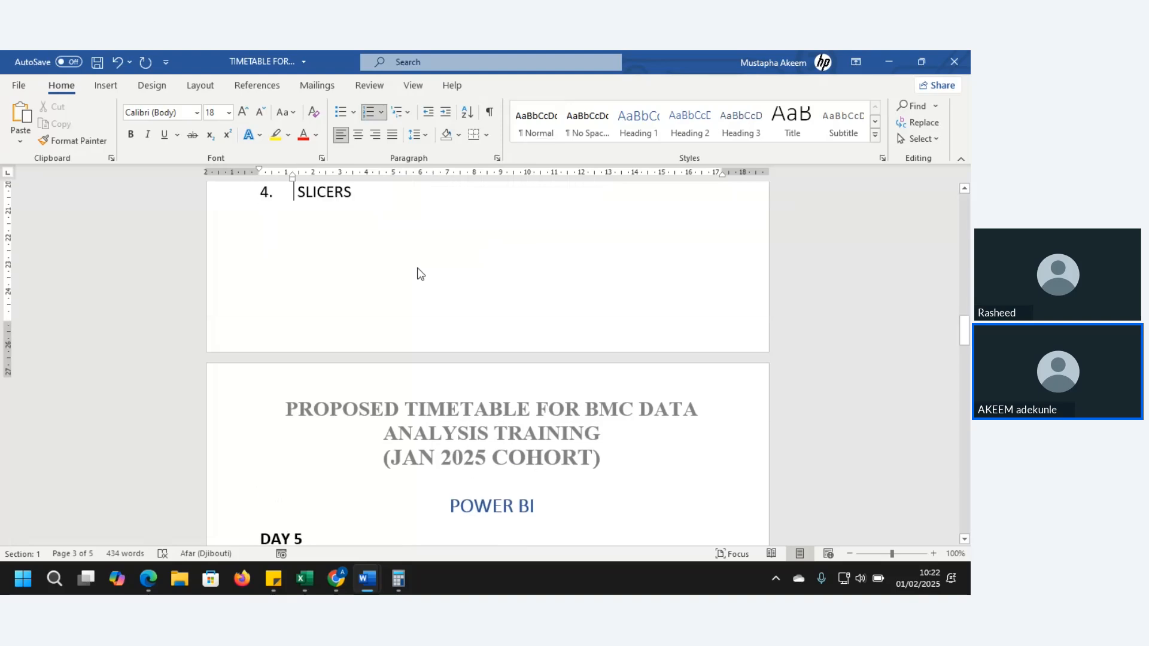
pyautogui.press('Up')
pyautogui.press('Up')
pyautogui.press('Up')
pyautogui.press('Up')
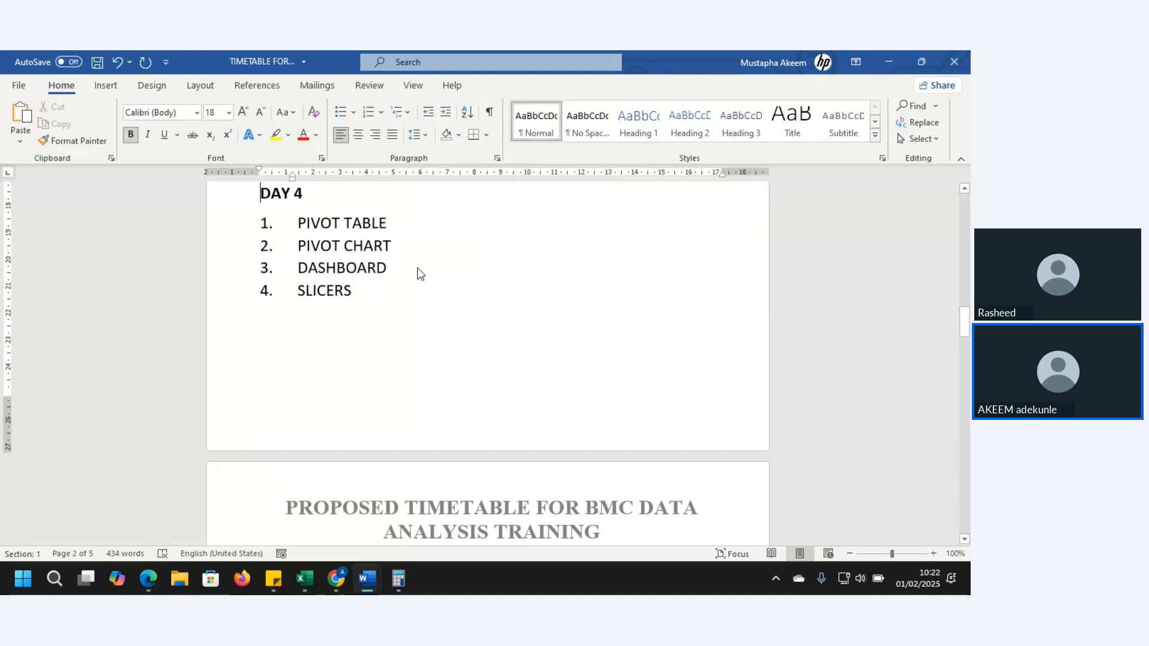
# Review the Day 4 topics, from pivot tables to dashboard and slicers, up to the Day 5 heading
pyautogui.moveTo(295, 267); pyautogui.dragTo(355, 291)
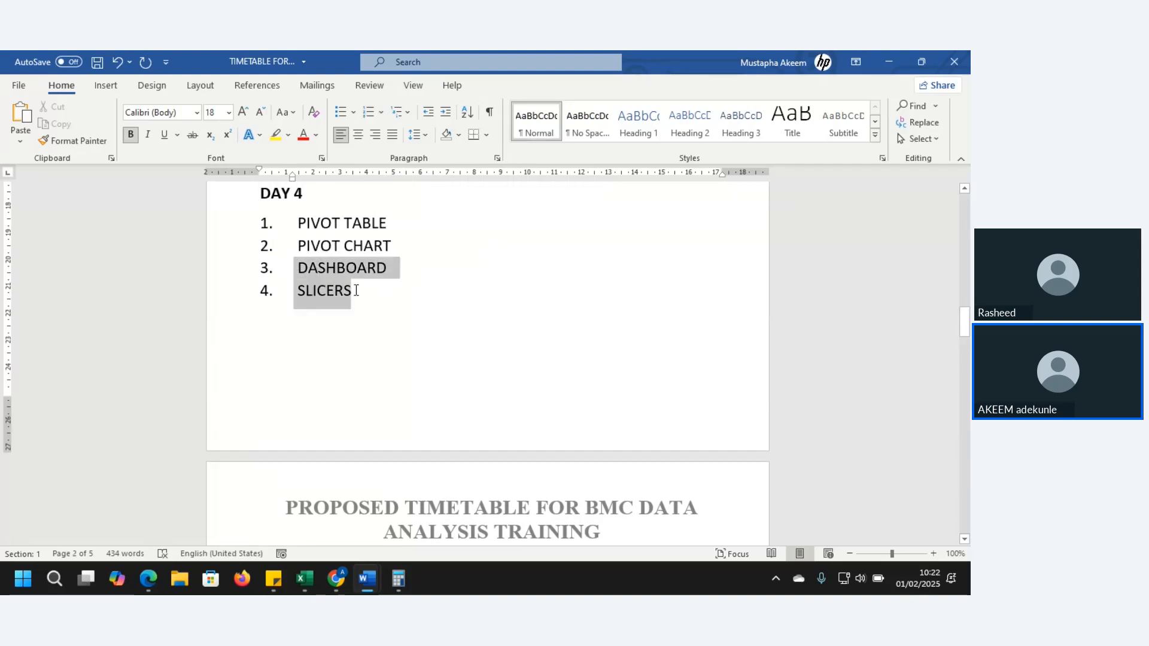
pyautogui.click(343, 290)
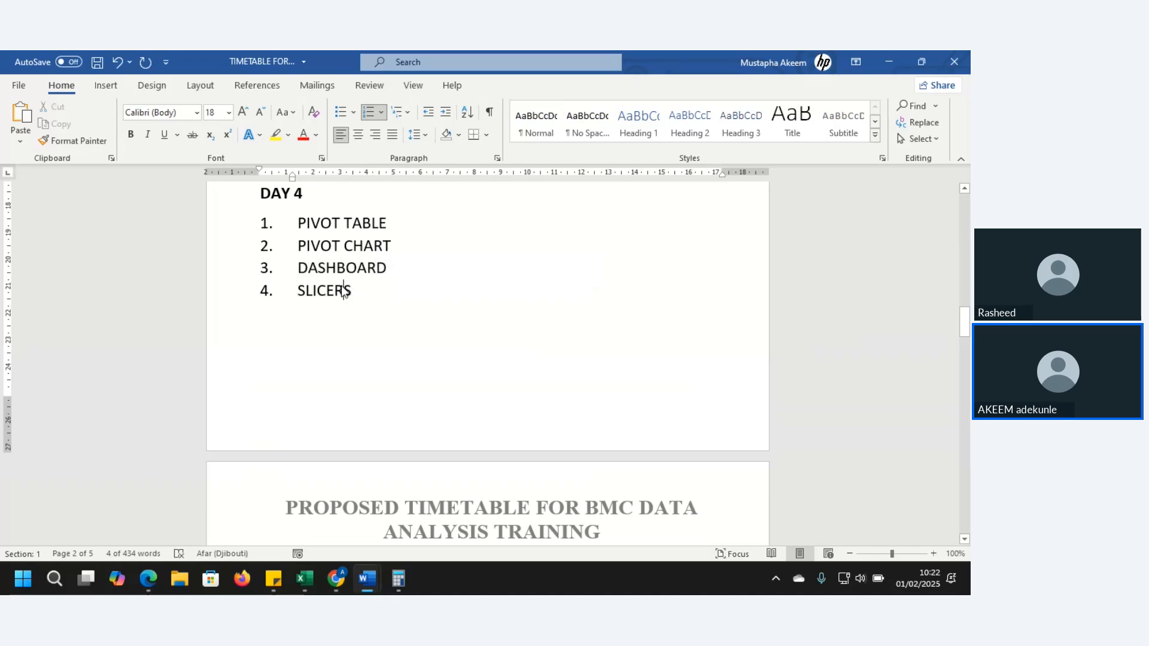
pyautogui.press('Up')
pyautogui.press('Up')
pyautogui.press('Up')
pyautogui.press('Up')
pyautogui.press('Up')
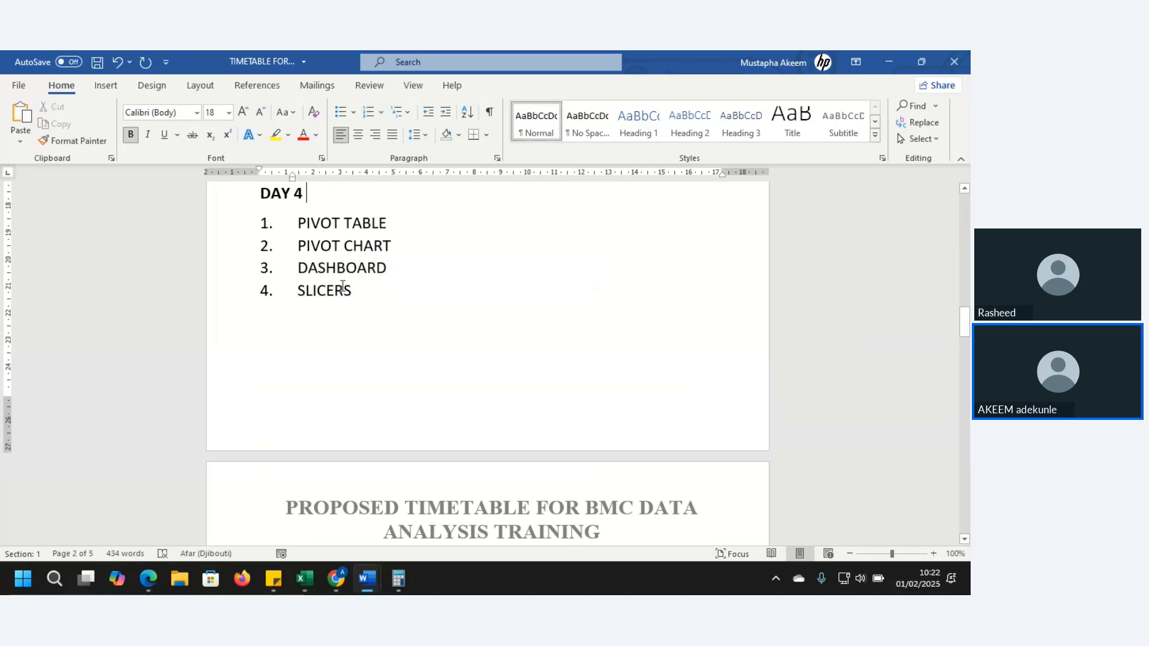
pyautogui.press('Down')
pyautogui.press('Down')
pyautogui.press('Down')
pyautogui.press('Down')
pyautogui.press('Down')
pyautogui.press('Down')
pyautogui.press('Down')
pyautogui.press('Down')
pyautogui.press('Down')
pyautogui.press('Down')
pyautogui.press('Down')
pyautogui.press('Down')
pyautogui.press('Down')
pyautogui.press('Down')
pyautogui.press('Down')
pyautogui.press('Down')
pyautogui.press('Down')
pyautogui.press('Down')
pyautogui.press('Down')
pyautogui.press('Down')
pyautogui.press('Down')
pyautogui.press('Down')
pyautogui.press('Down')
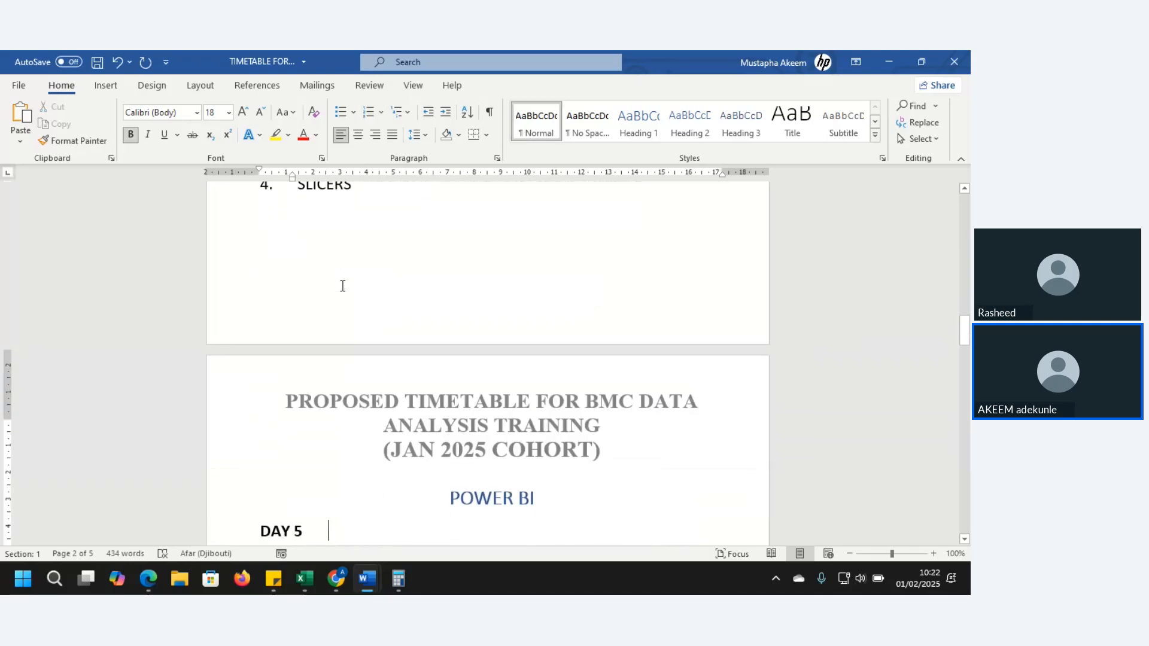
pyautogui.press('Down')
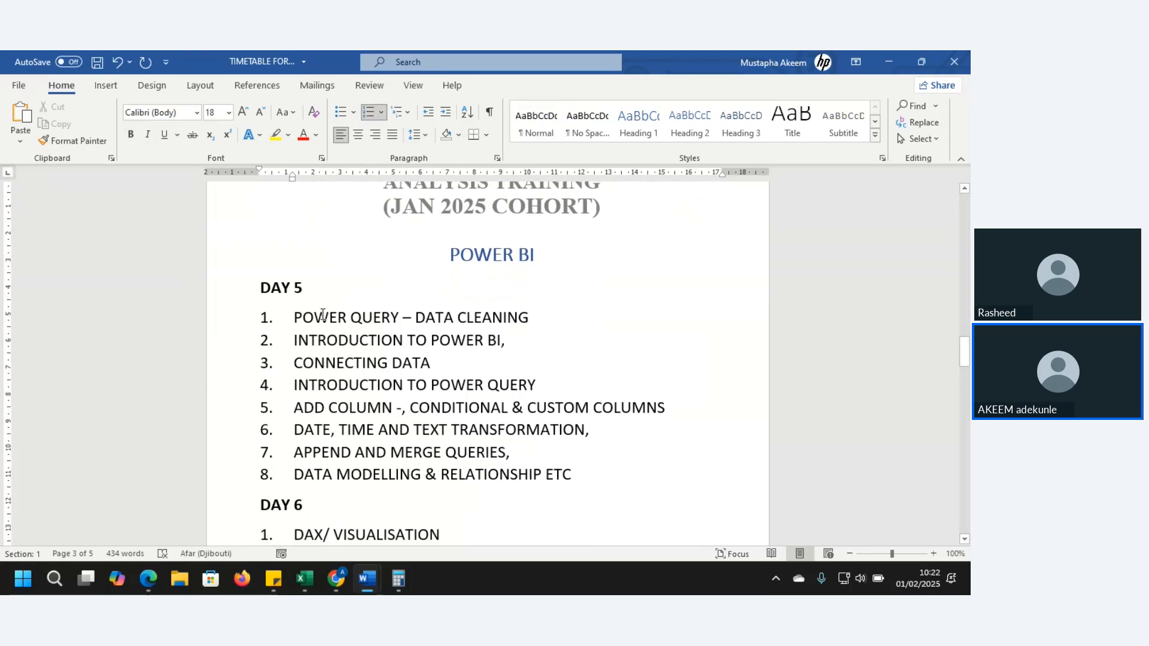
# Review the Day 5 Power BI topics, starting with the Power Query data cleaning item
pyautogui.click(330, 317)
pyautogui.click(559, 317)
pyautogui.moveTo(294, 318); pyautogui.dragTo(525, 323)
pyautogui.click(400, 316)
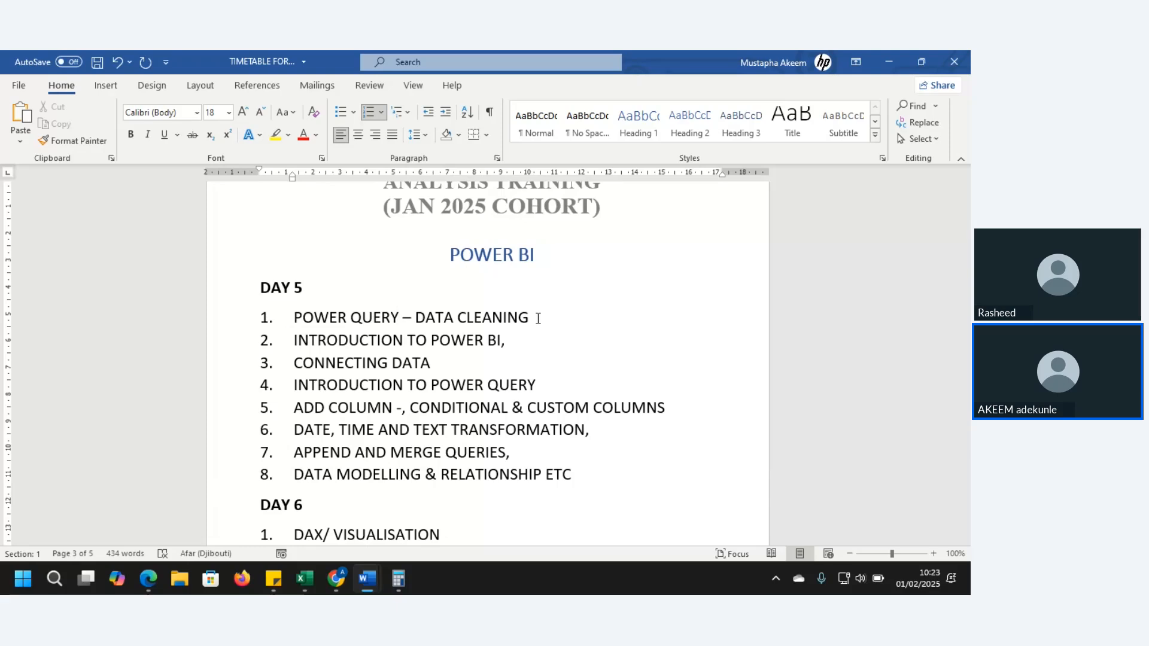
pyautogui.click(382, 332)
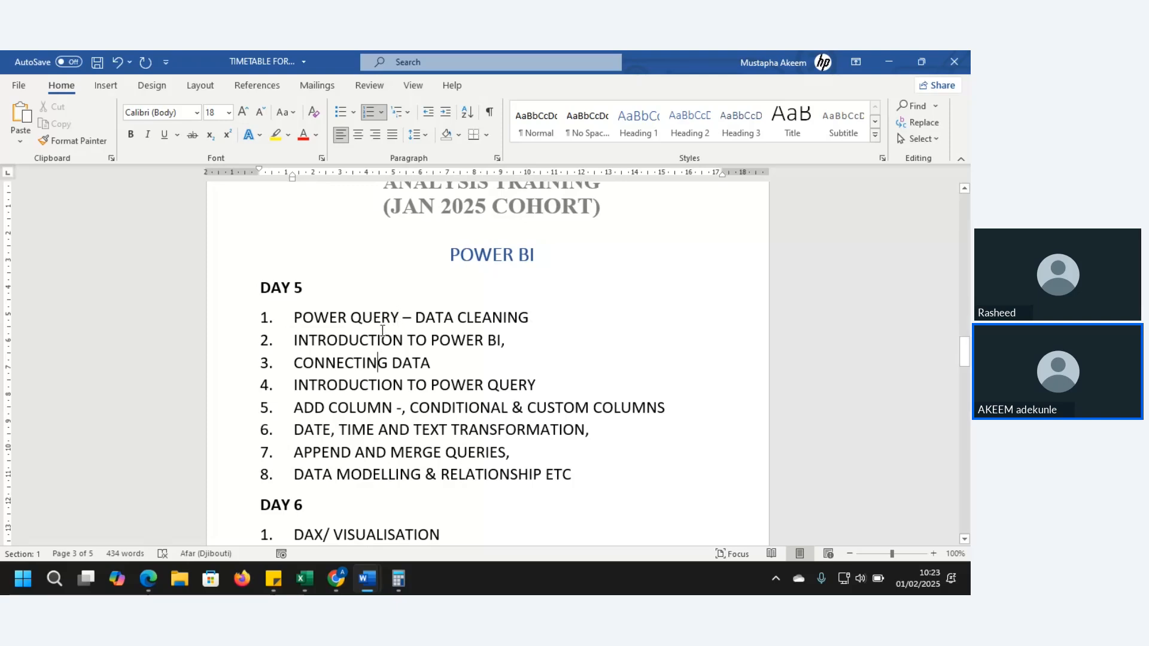
pyautogui.press('Down')
pyautogui.press('Down')
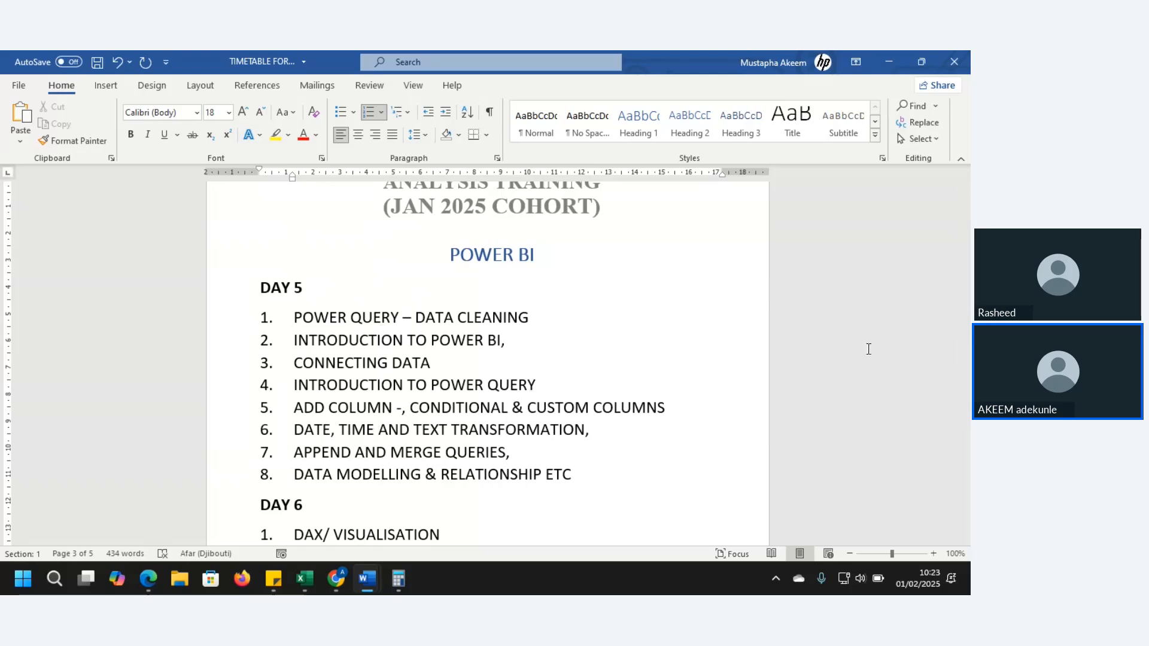
pyautogui.click(417, 315)
pyautogui.press('Down')
pyautogui.press('Down')
pyautogui.press('Down')
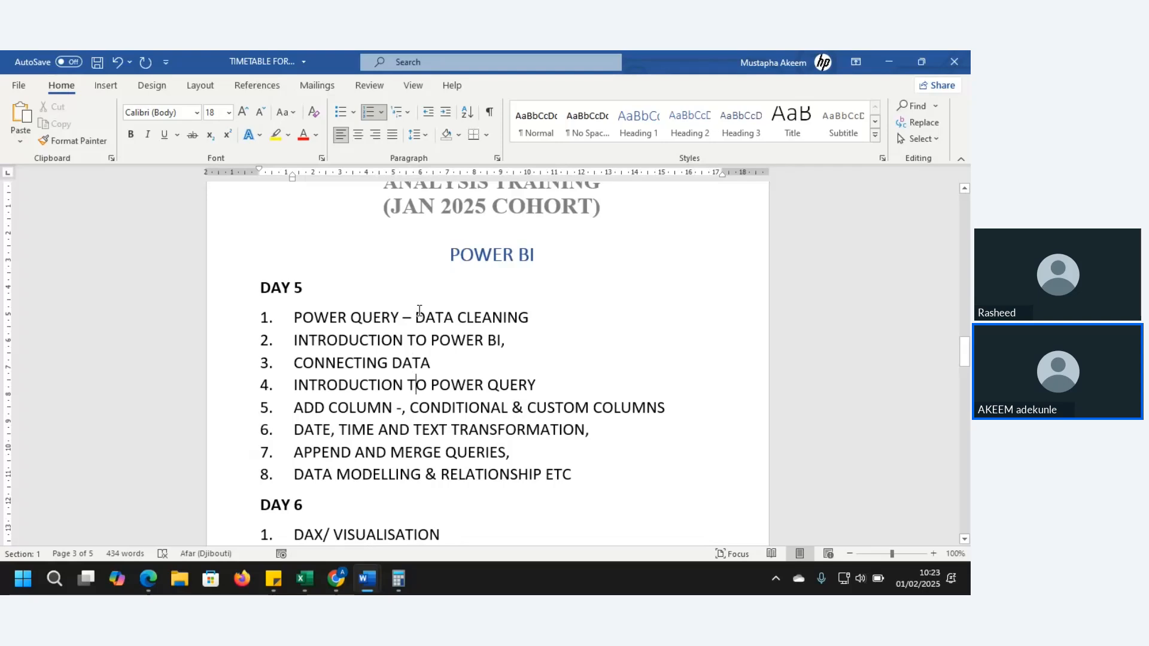
# Review the Day 6 DAX and visualisation topics and the Day 7 dashboard formatting topics
pyautogui.press('Down')
pyautogui.press('Down')
pyautogui.press('Down')
pyautogui.press('Down')
pyautogui.press('Down')
pyautogui.press('Down')
pyautogui.press('Down')
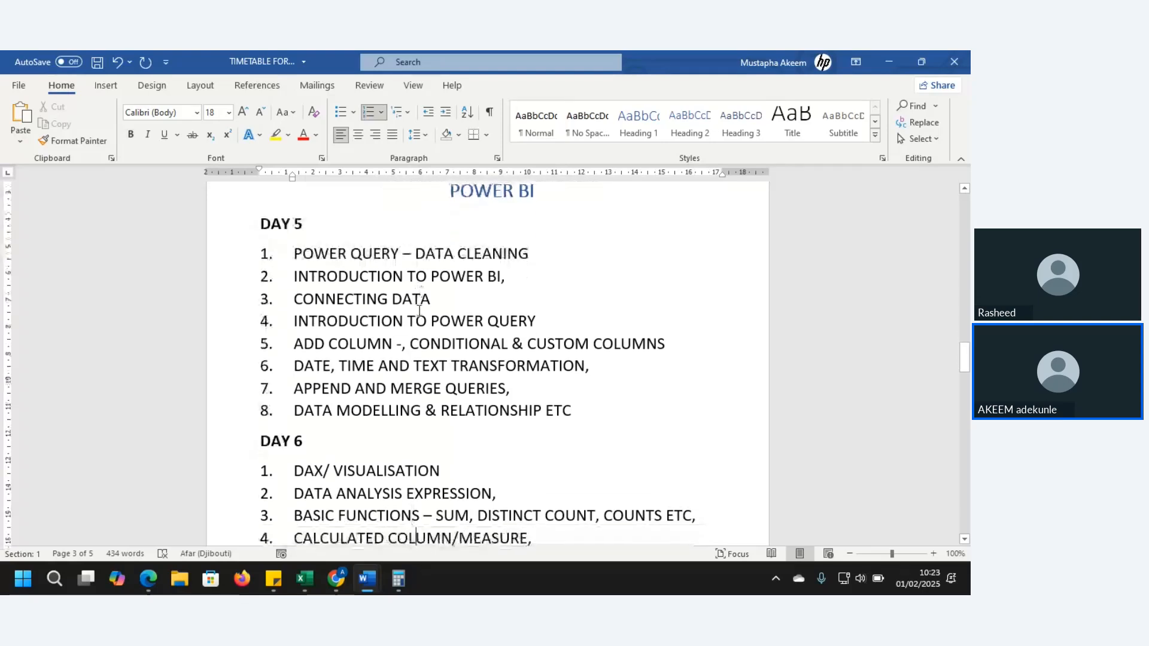
pyautogui.press('Down')
pyautogui.press('Down')
pyautogui.press('Down')
pyautogui.press('Down')
pyautogui.press('Down')
pyautogui.press('Down')
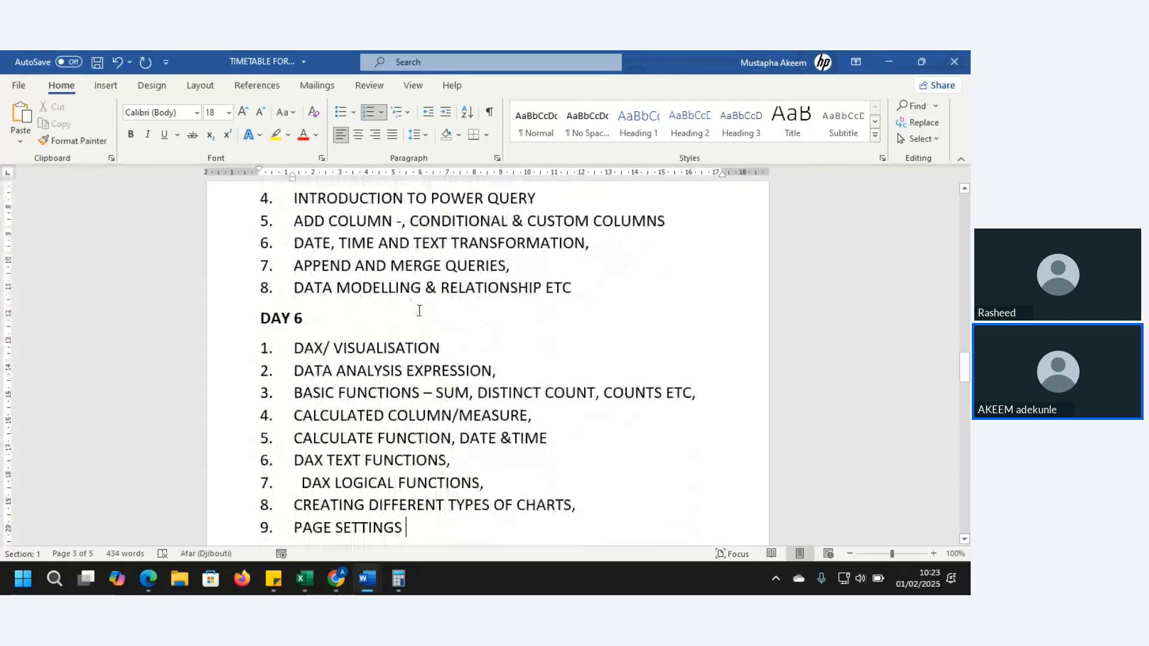
pyautogui.press('Down')
pyautogui.press('Down')
pyautogui.press('Down')
pyautogui.press('Down')
pyautogui.press('Down')
pyautogui.press('Down')
pyautogui.press('Down')
pyautogui.press('Down')
pyautogui.press('Down')
pyautogui.press('Down')
pyautogui.press('Down')
pyautogui.press('Down')
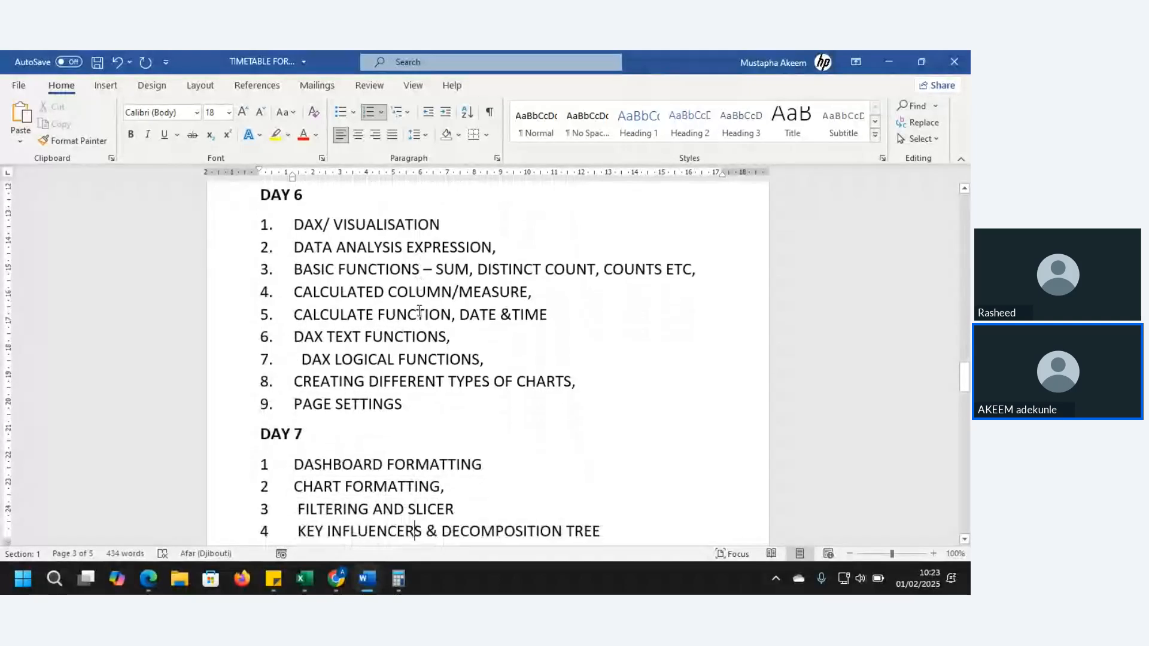
pyautogui.press('Down')
pyautogui.press('Down')
pyautogui.press('Down')
pyautogui.press('Down')
pyautogui.press('Down')
pyautogui.press('Down')
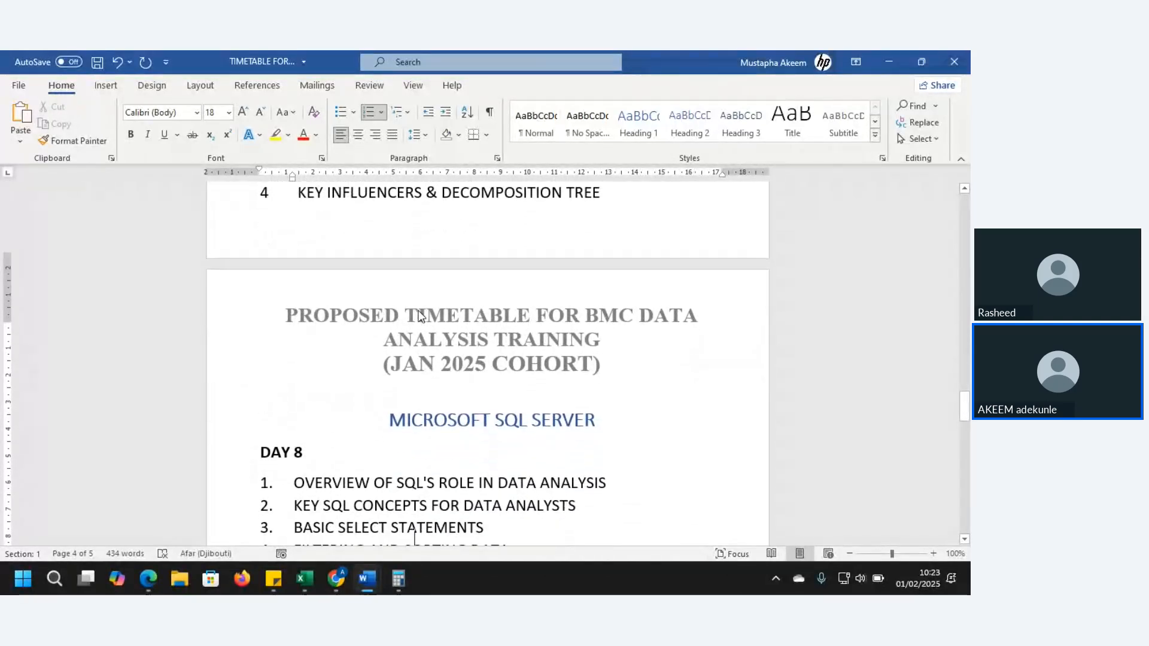
# Insert a space before the hyphen after JOINS in the first Day 10 item of the Microsoft SQL Server section
pyautogui.press('Down')
pyautogui.press('Down')
pyautogui.press('Down')
pyautogui.press('Down')
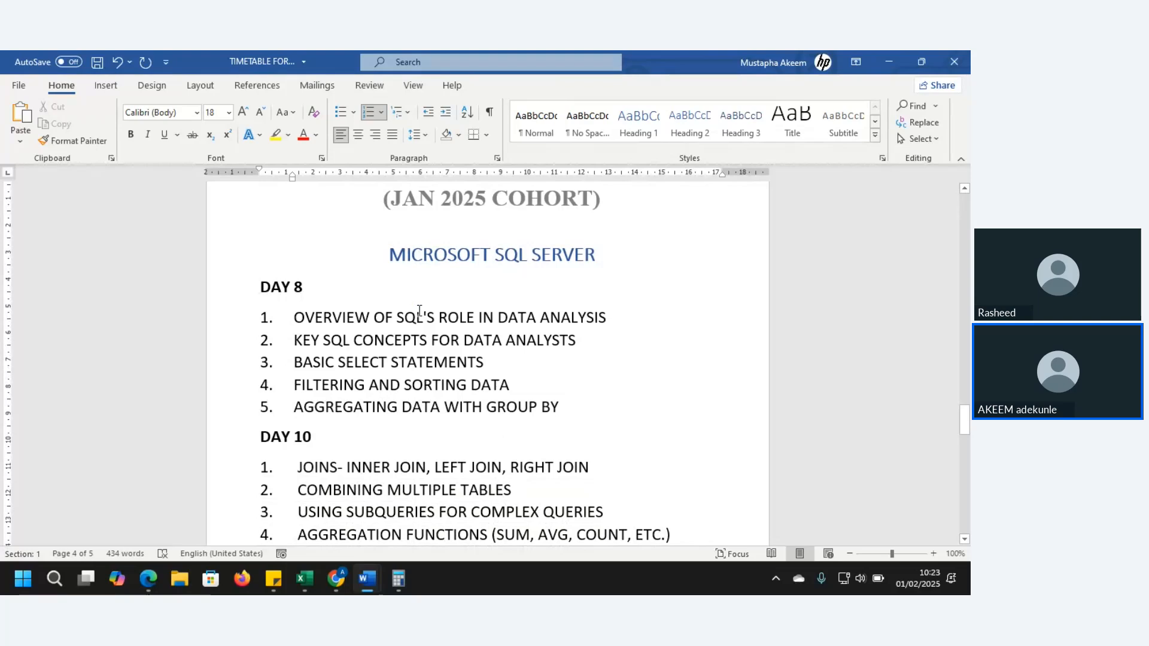
pyautogui.press('Down')
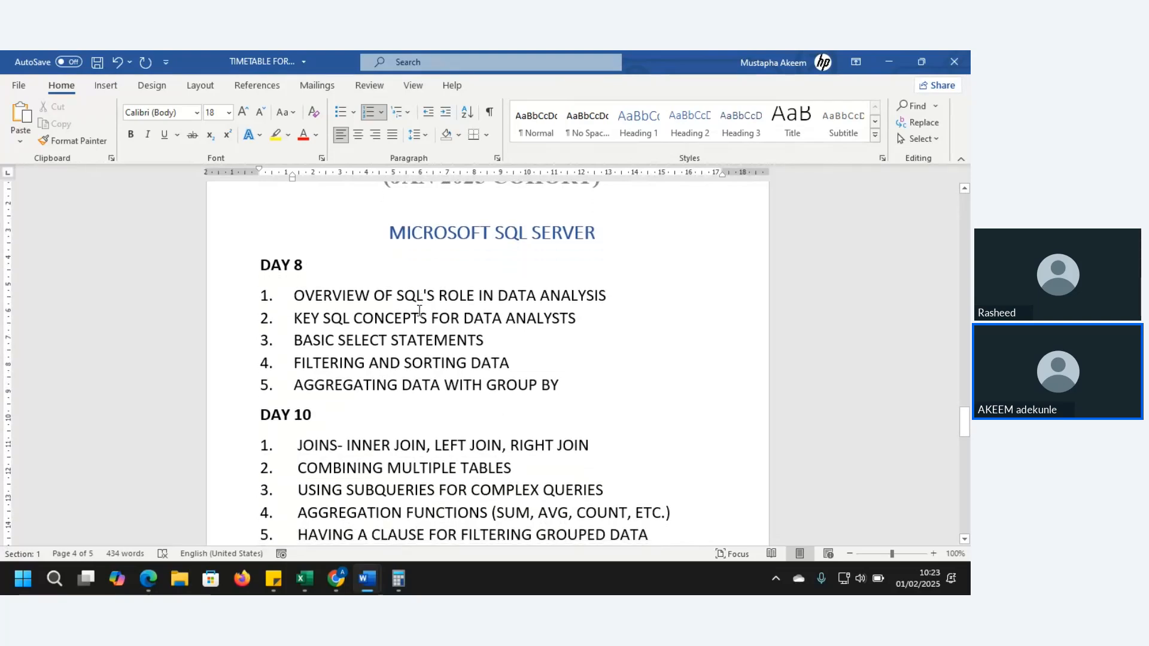
pyautogui.press('Down')
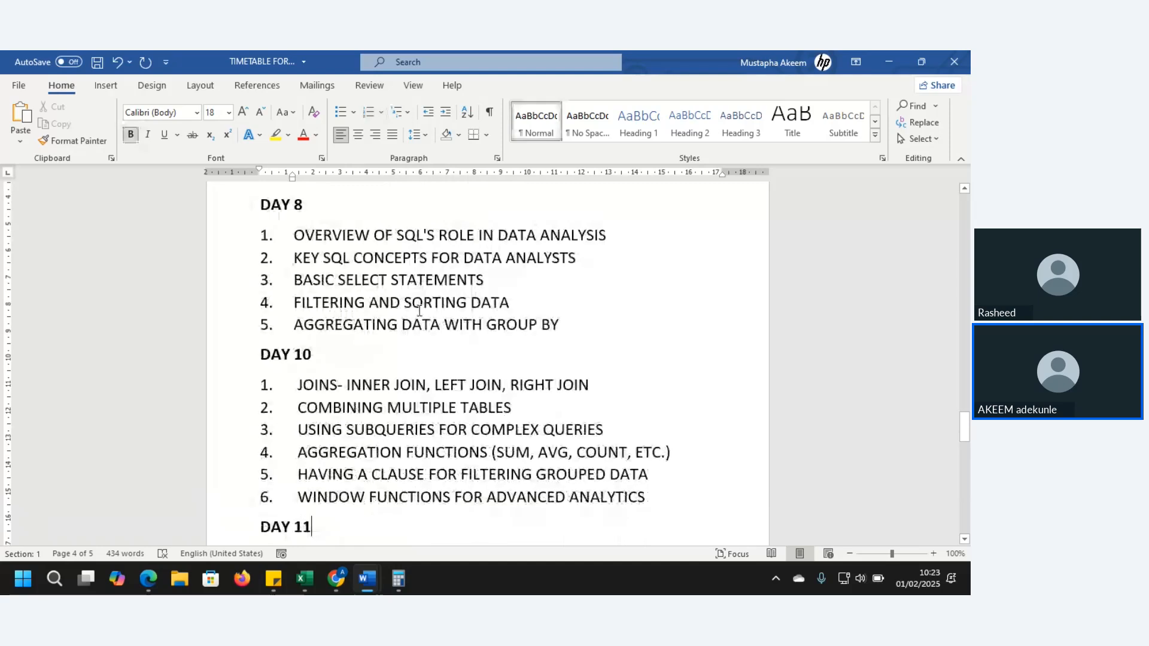
pyautogui.press('Up')
pyautogui.press('Up')
pyautogui.press('Up')
pyautogui.press('Up')
pyautogui.press('Up')
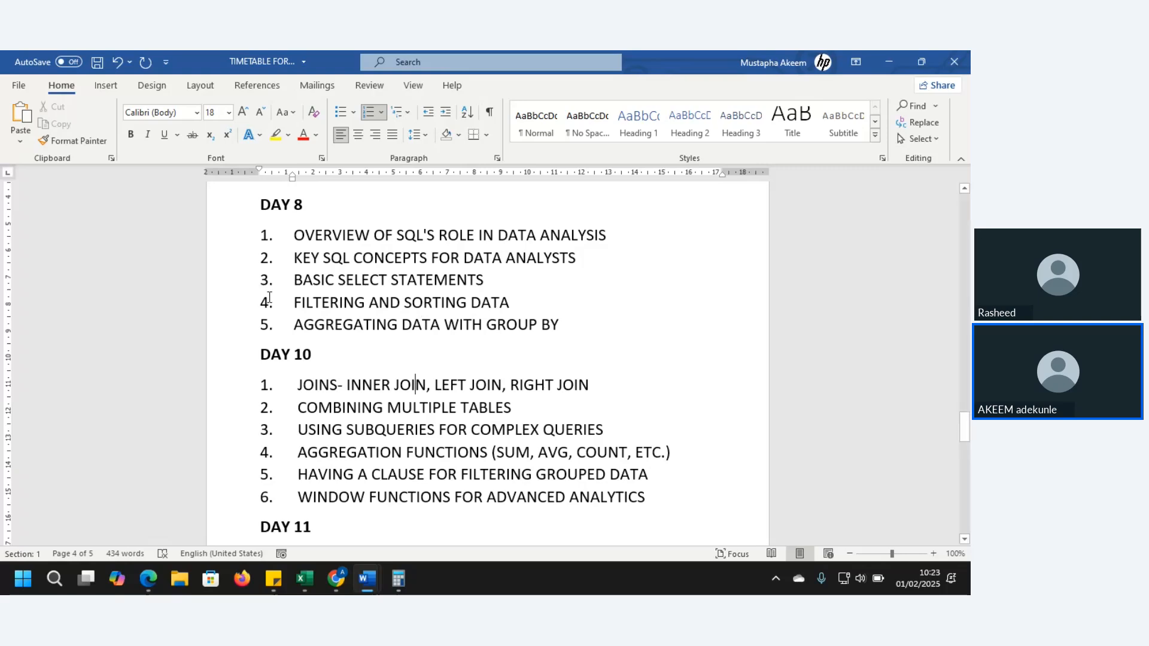
pyautogui.click(338, 385)
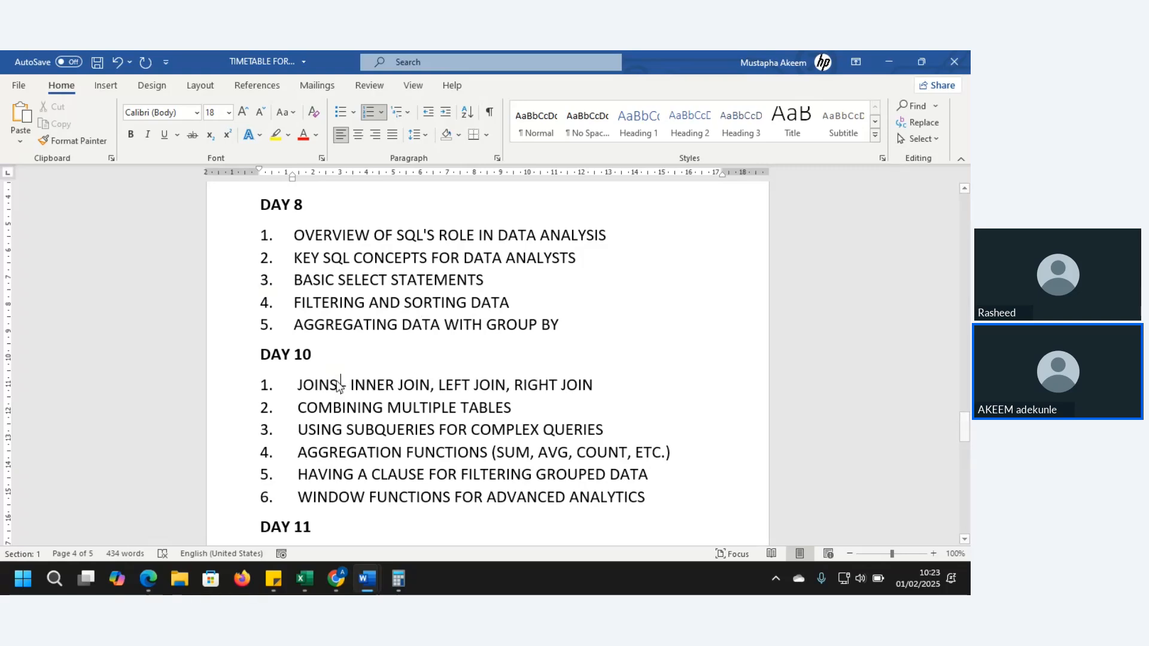
# Review the remaining Day 10 and Day 11 SQL topics and the start of the TABLEAU section
pyautogui.press('Down')
pyautogui.press('Down')
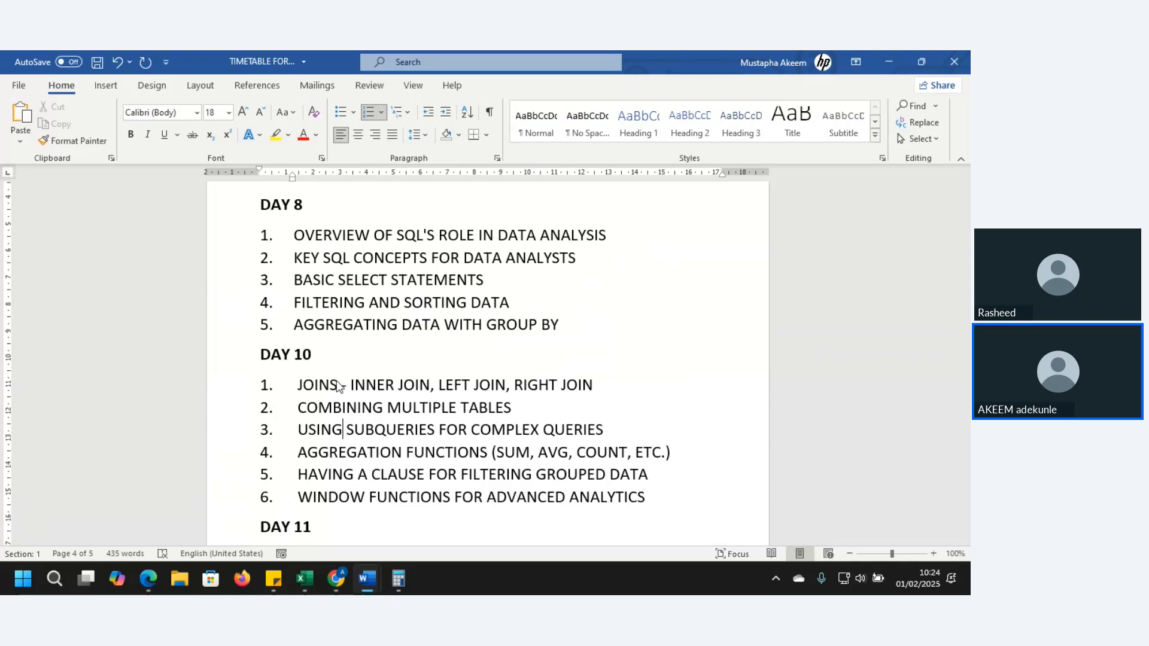
pyautogui.click(615, 405)
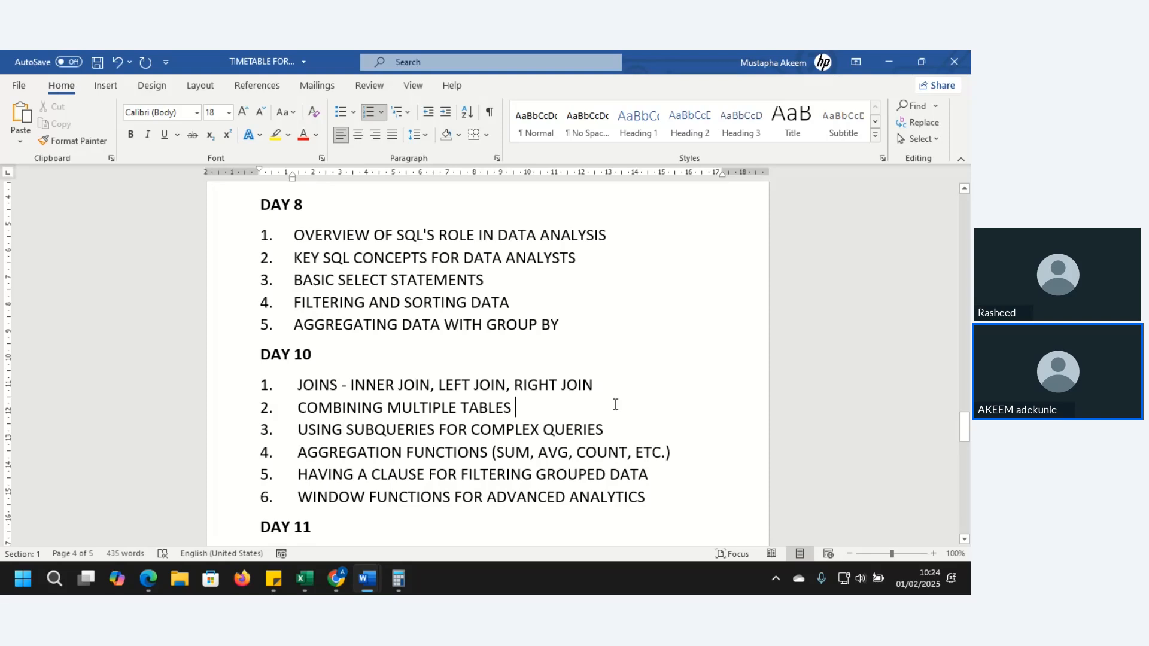
pyautogui.press('Down')
pyautogui.press('Down')
pyautogui.press('Down')
pyautogui.press('Down')
pyautogui.press('Down')
pyautogui.press('Down')
pyautogui.press('Down')
pyautogui.press('Down')
pyautogui.press('Down')
pyautogui.press('Down')
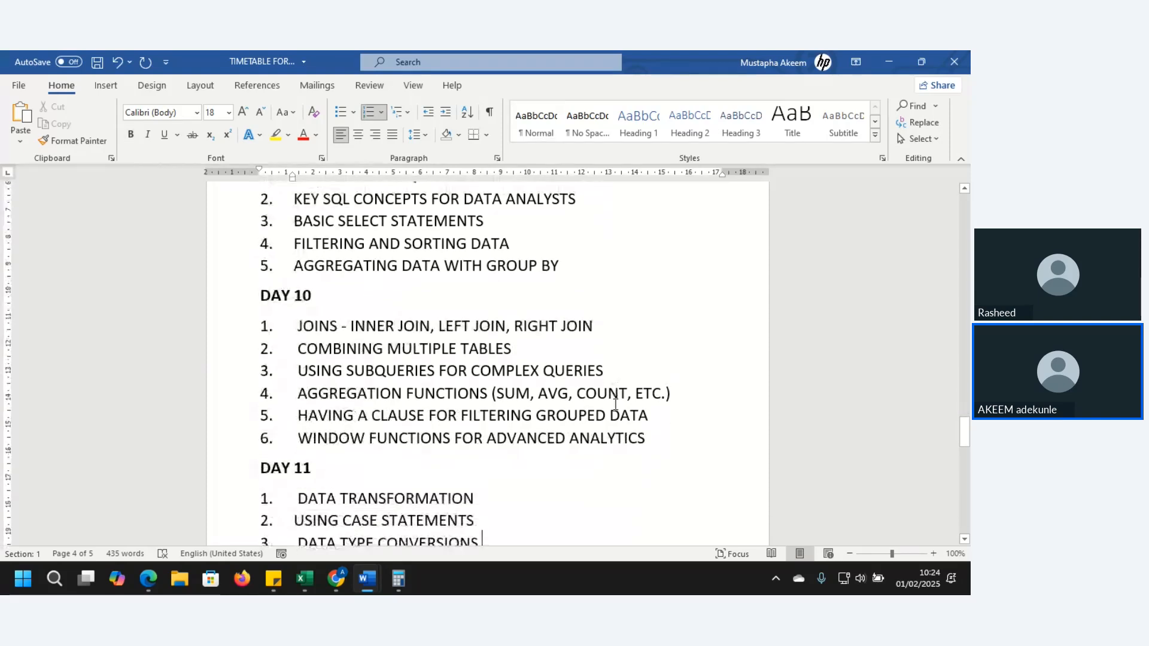
pyautogui.press('Down')
pyautogui.press('Down')
pyautogui.press('Down')
pyautogui.press('Down')
pyautogui.press('Down')
pyautogui.press('Down')
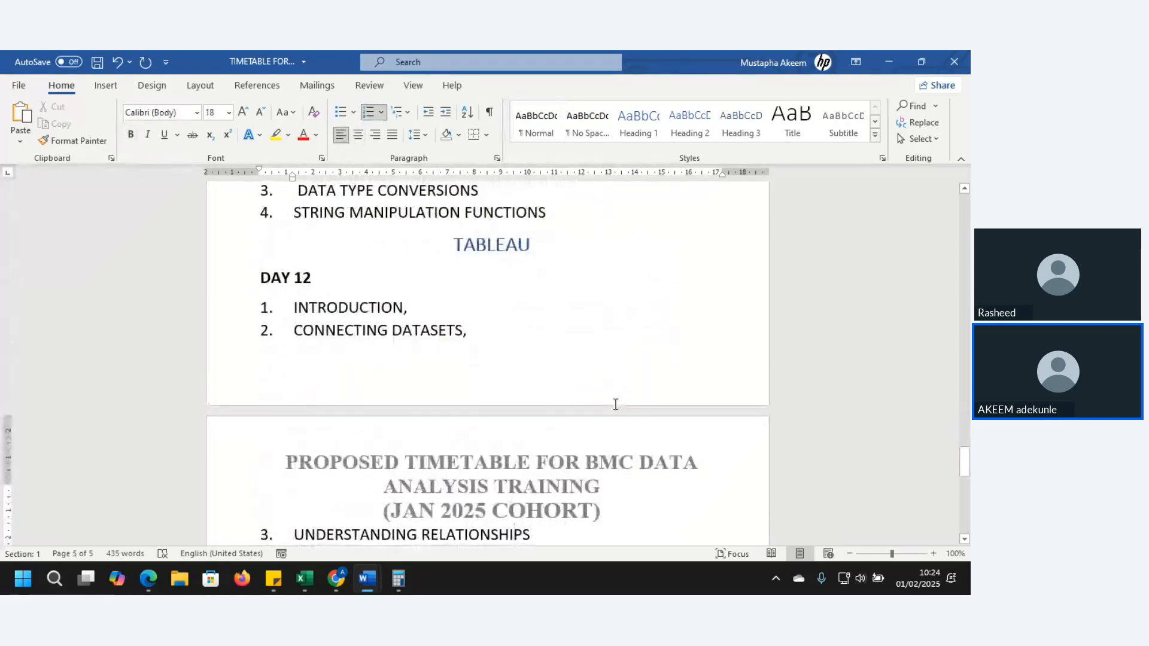
pyautogui.press('Down')
pyautogui.press('Down')
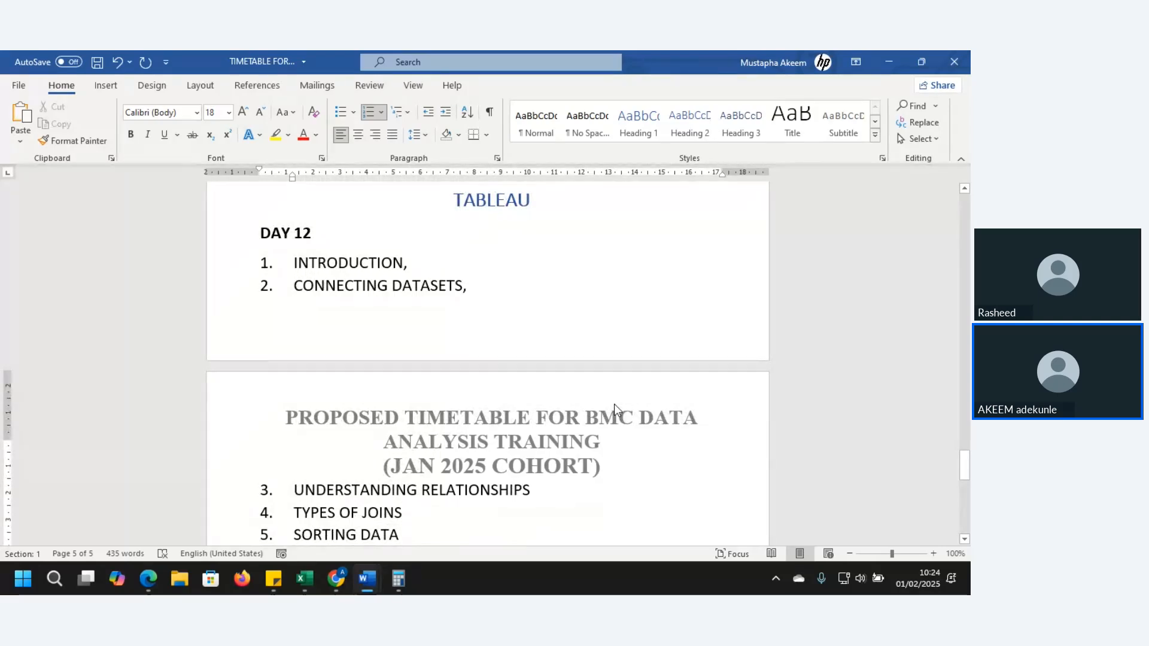
# Review the Tableau topics for Day 12 and Day 14, including data sources, filtering, charts and calculated fields
pyautogui.press('Return')
pyautogui.write('HANDLING DATA SOURCE')
pyautogui.press('Down')
pyautogui.press('Up')
pyautogui.press('Up')
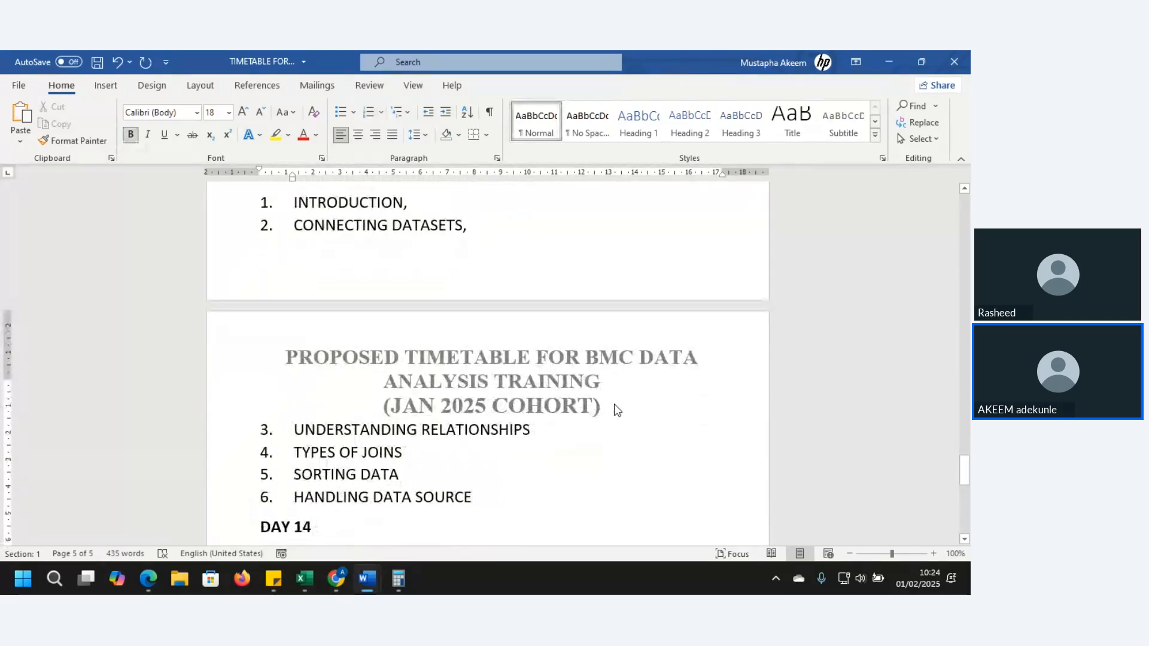
pyautogui.press('Up')
pyautogui.press('Up')
pyautogui.press('Up')
pyautogui.press('Up')
pyautogui.press('Up')
pyautogui.press('Up')
pyautogui.press('Up')
pyautogui.press('Up')
pyautogui.press('Up')
pyautogui.press('Up')
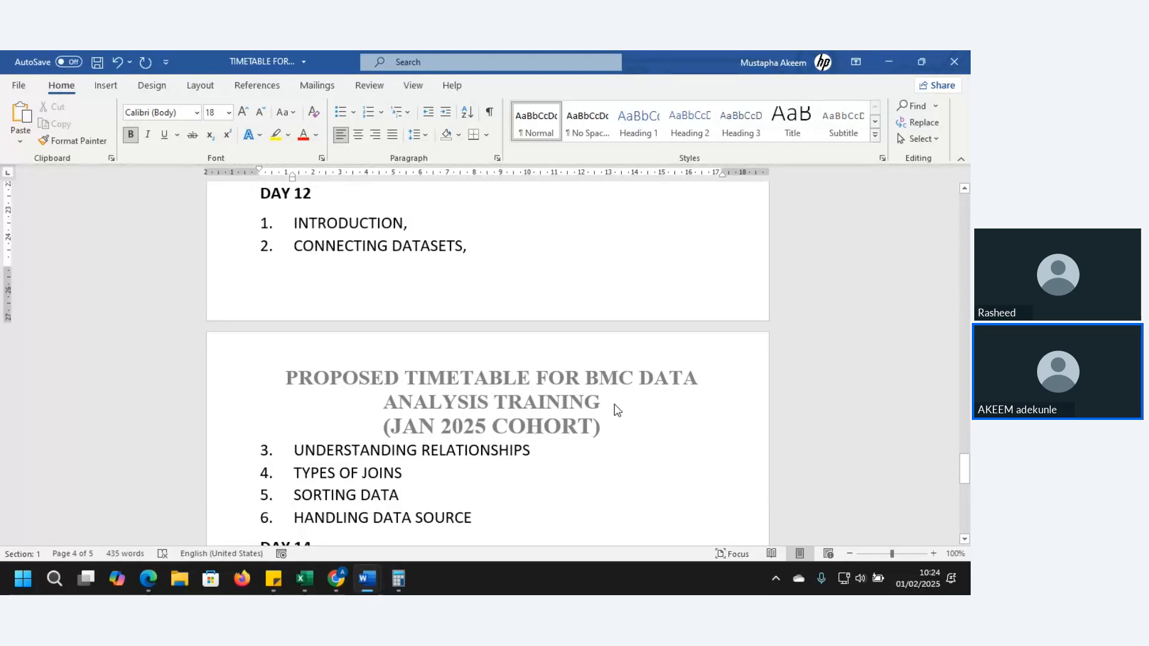
pyautogui.press('Down')
pyautogui.press('Down')
pyautogui.press('Down')
pyautogui.press('Down')
pyautogui.press('Down')
pyautogui.press('Down')
pyautogui.press('Down')
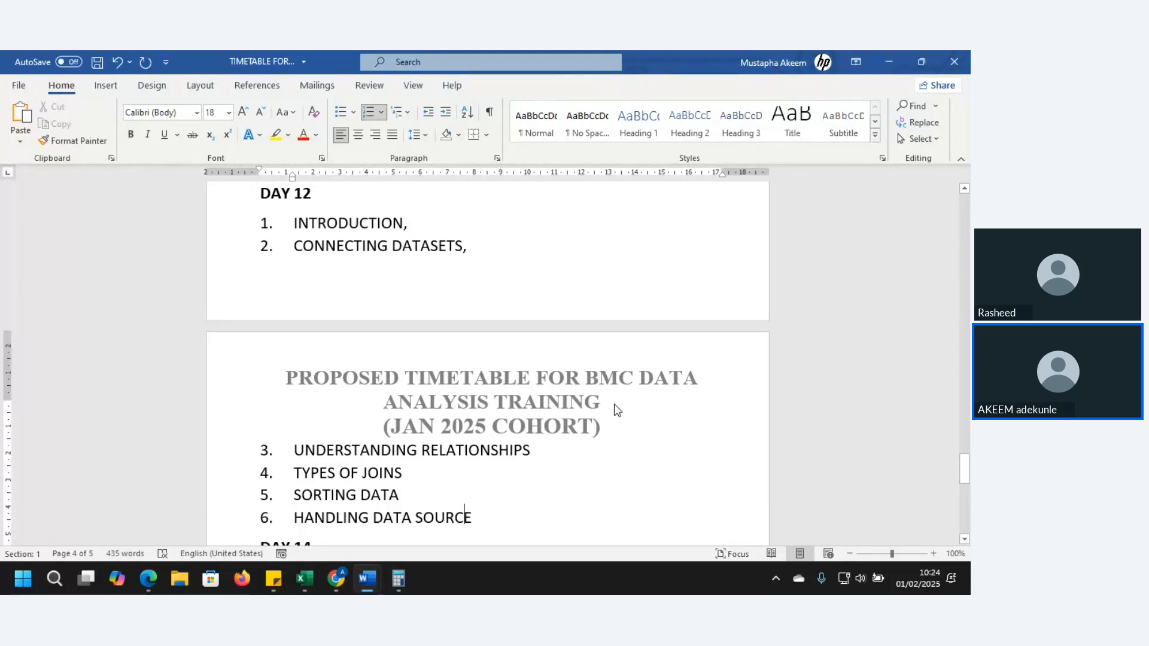
pyautogui.press('Down')
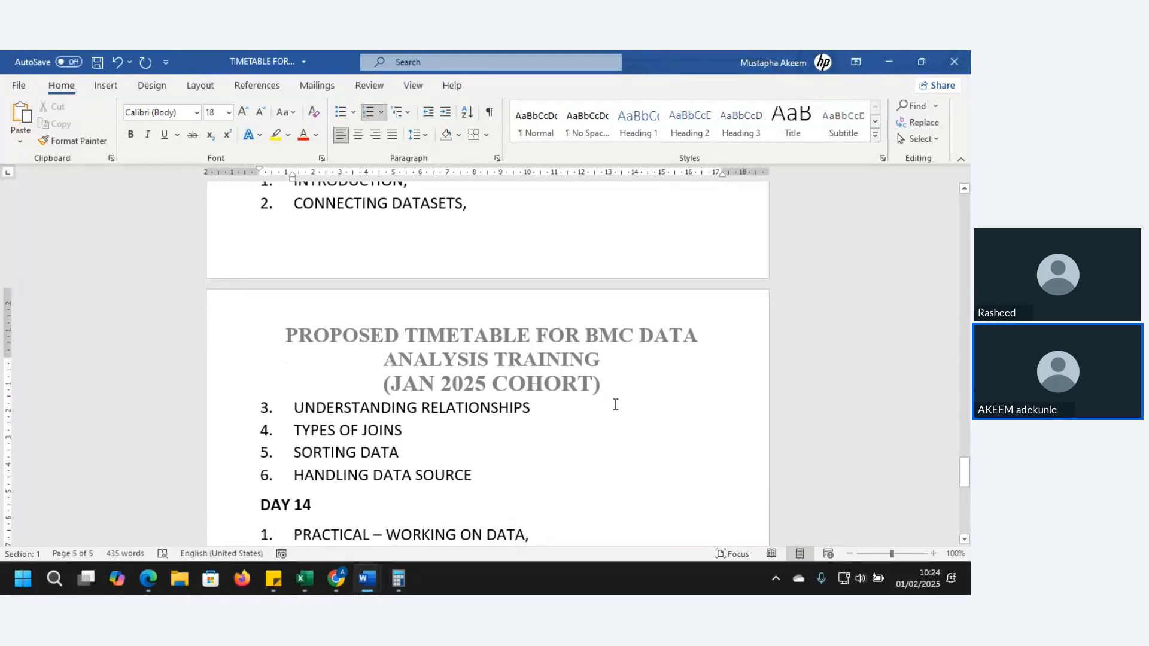
pyautogui.press('Down')
pyautogui.press('Down')
pyautogui.press('Down')
# Review the Tableau topics for Day 14 and Day 15, from working on data through dashboards to story in Tableau
pyautogui.press('Down')
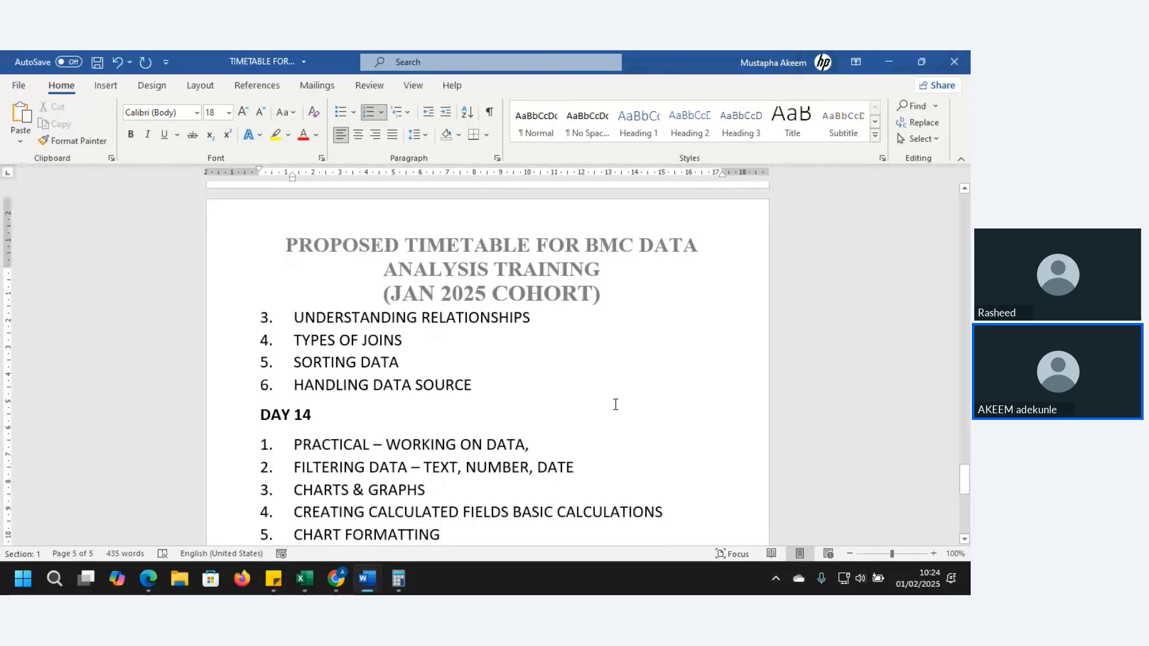
pyautogui.press('Down')
pyautogui.press('Down')
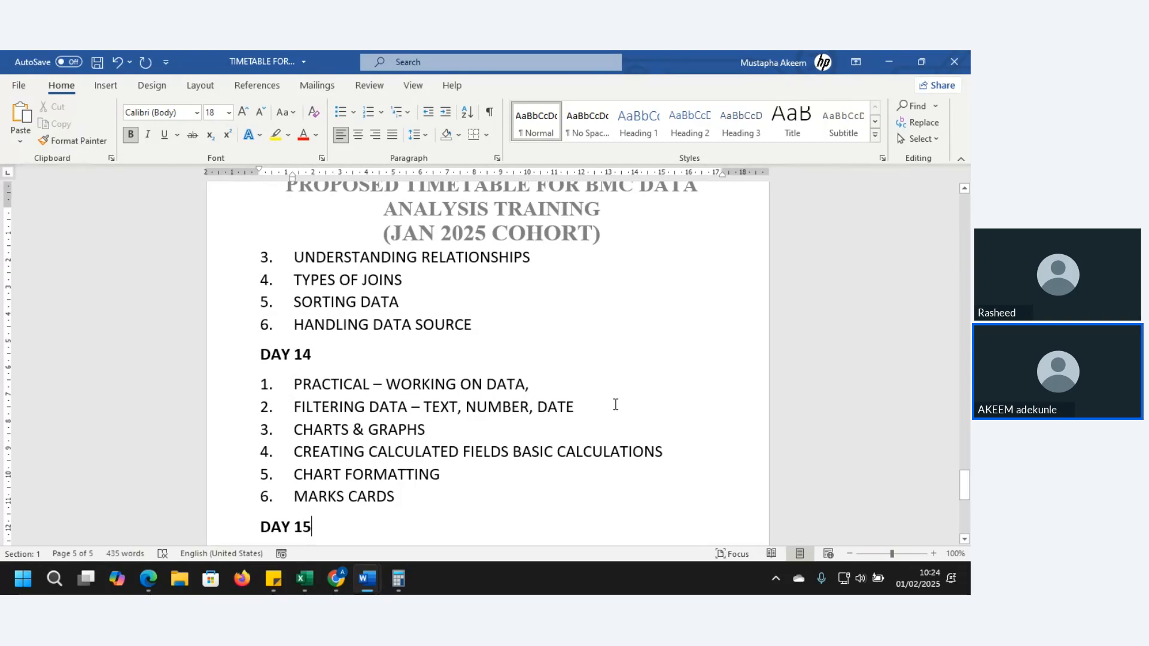
pyautogui.press('Down')
pyautogui.press('Down')
pyautogui.press('Down')
pyautogui.press('Down')
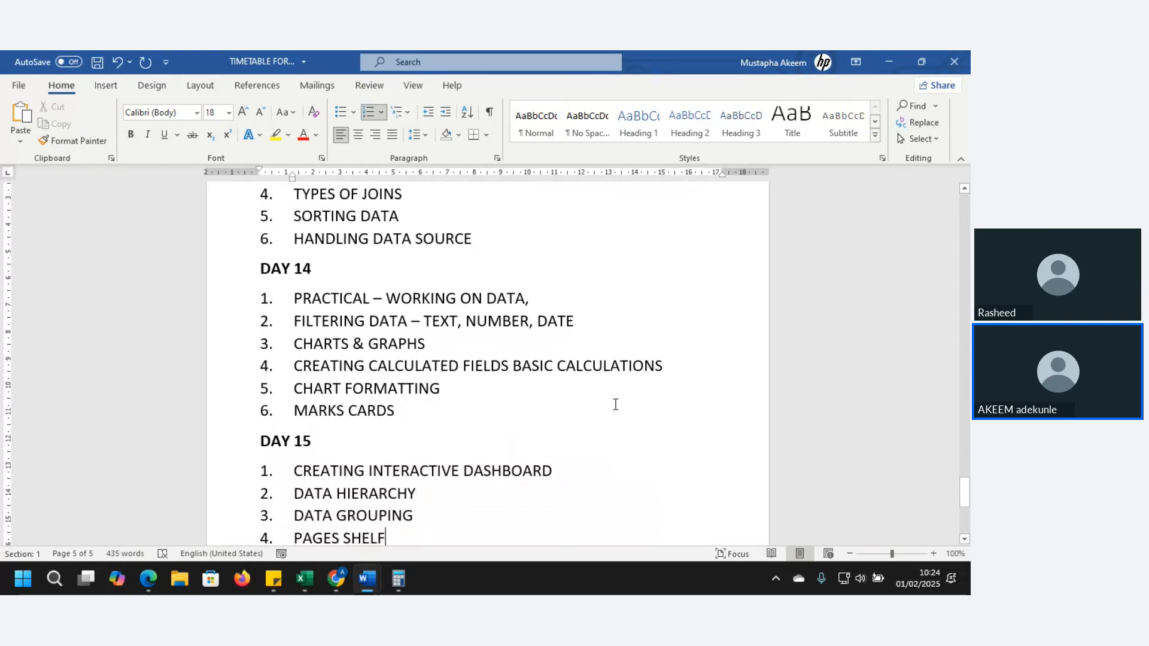
pyautogui.press('Down')
pyautogui.press('Down')
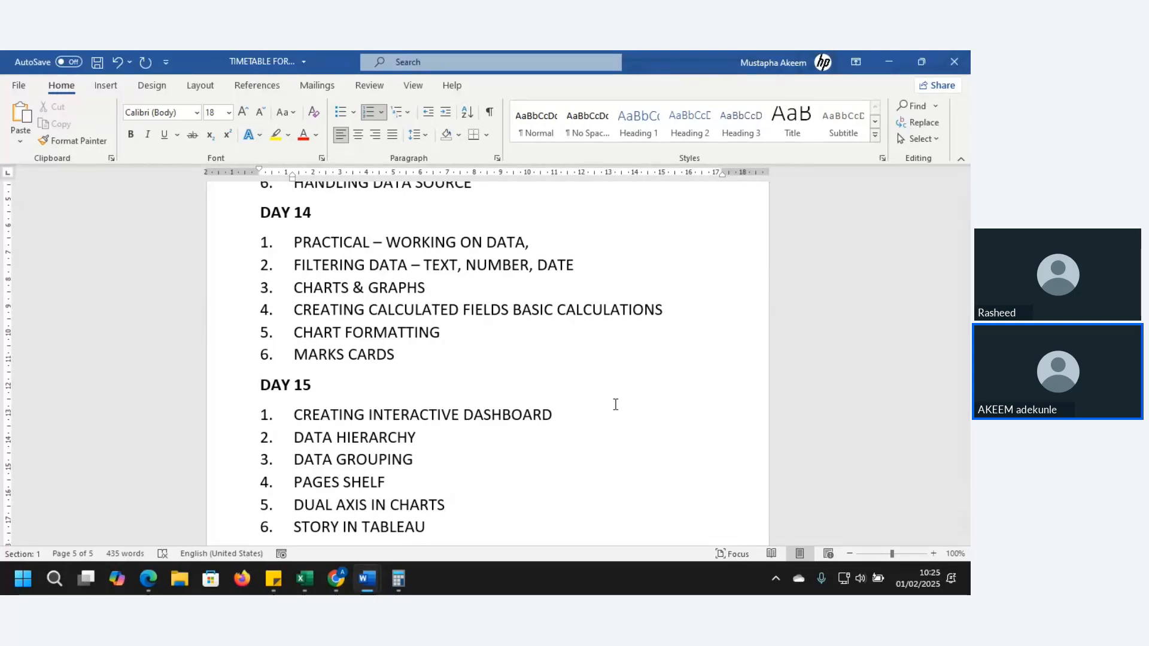
# Go back up through the timetable from the Tableau topics to the end of the section preceding MICROSOFT SQL SERVER
pyautogui.press('Up')
pyautogui.press('Up')
pyautogui.press('Up')
pyautogui.press('Up')
pyautogui.press('Up')
pyautogui.press('Up')
pyautogui.press('Up')
pyautogui.press('Up')
pyautogui.press('Up')
pyautogui.press('Up')
pyautogui.press('Up')
pyautogui.press('Up')
pyautogui.press('Up')
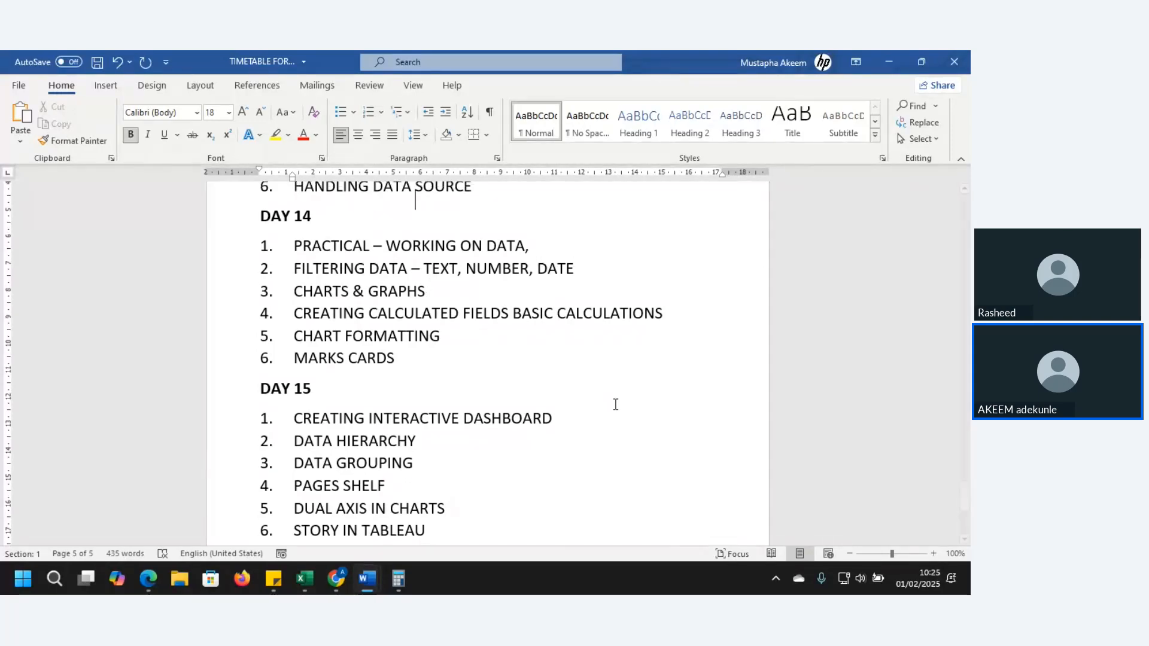
pyautogui.press('Up')
pyautogui.press('Up')
pyautogui.press('Up')
pyautogui.press('Up')
pyautogui.press('Up')
pyautogui.press('Up')
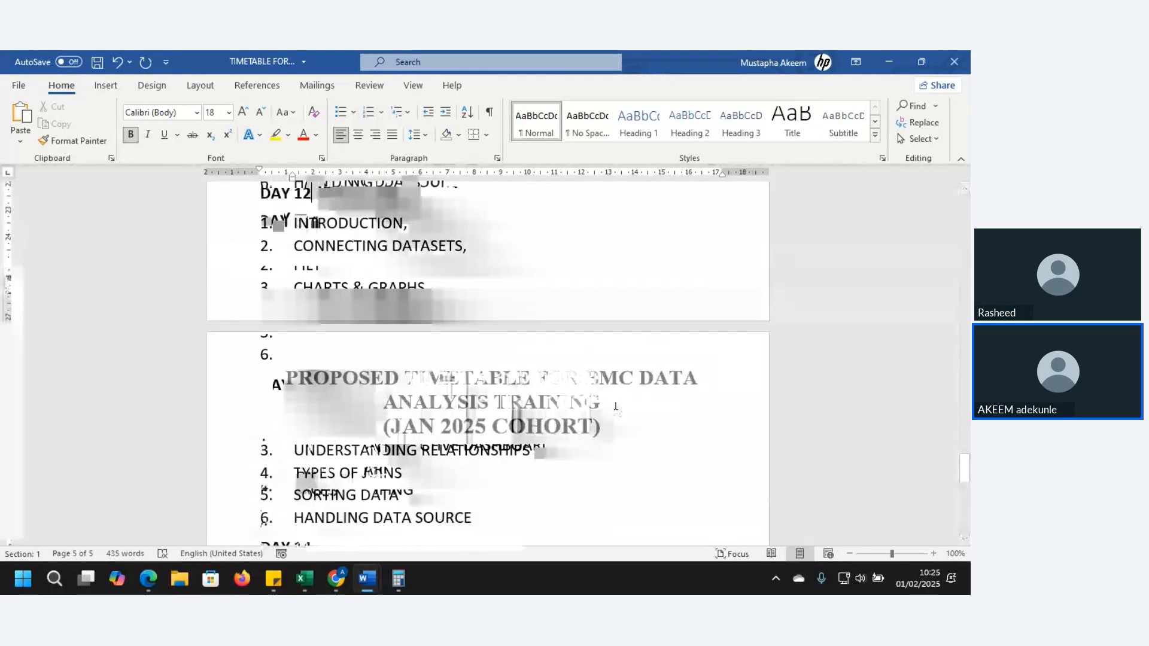
pyautogui.press('Up')
pyautogui.press('Up')
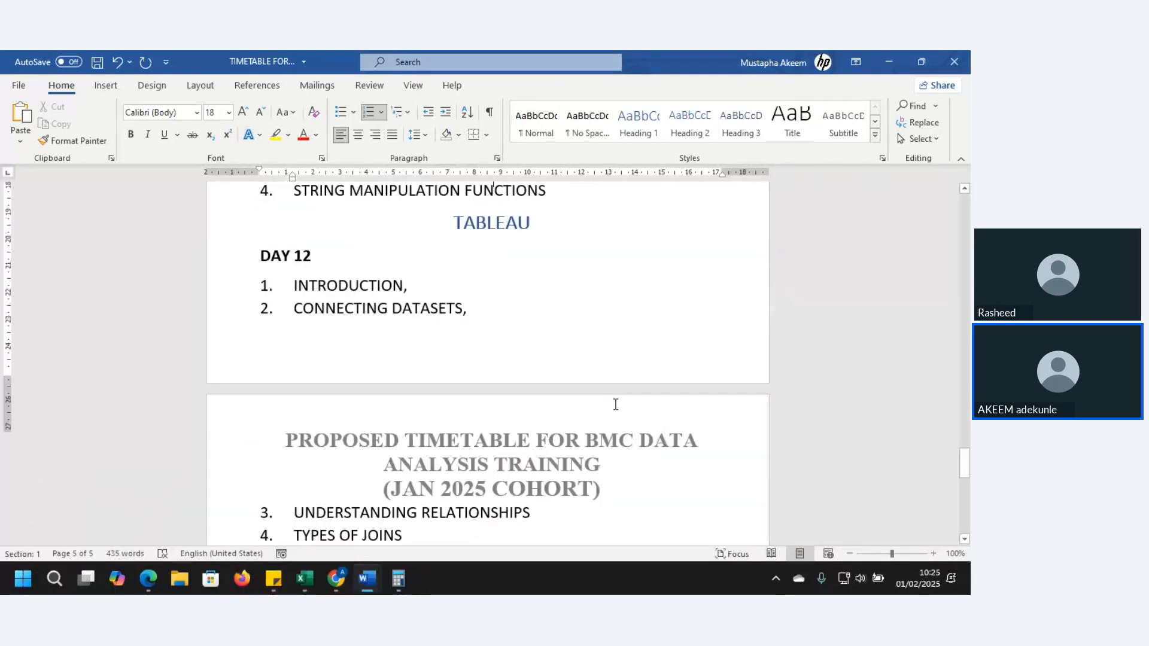
pyautogui.press('pageup')
pyautogui.press('pageup')
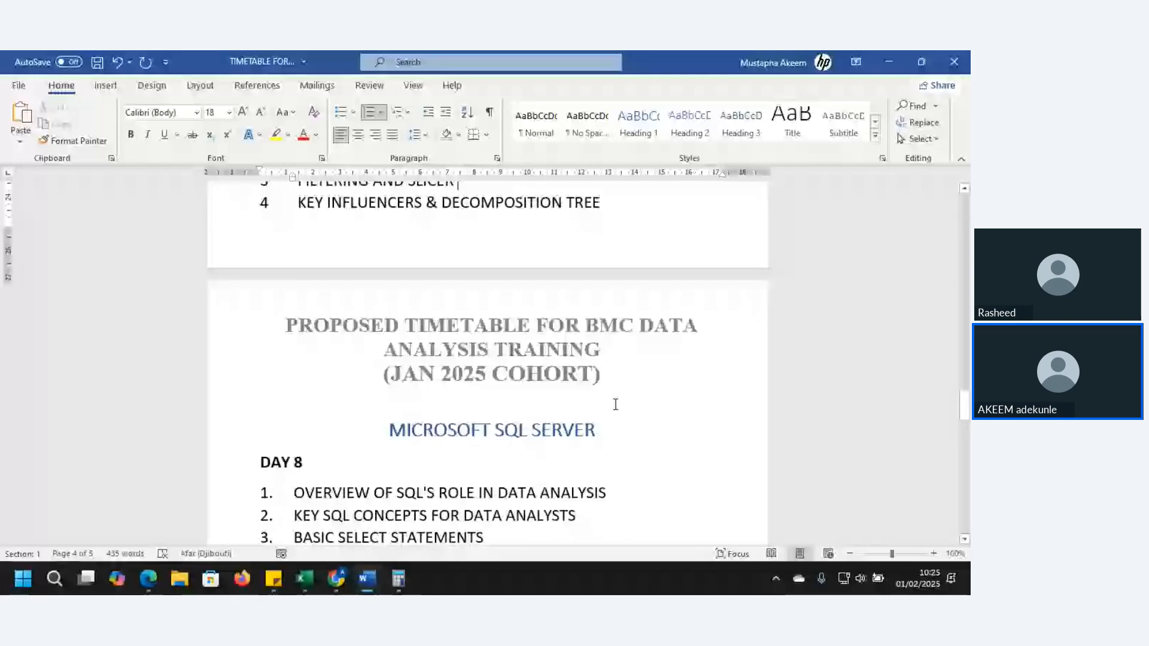
pyautogui.press('Up')
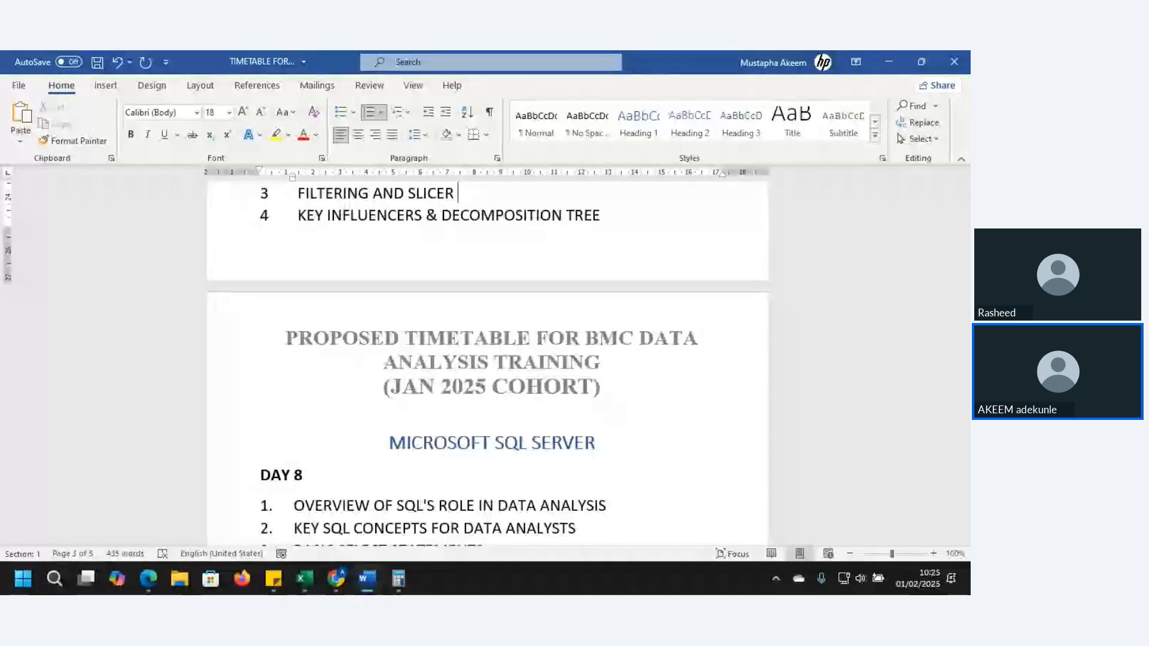
# Open File Explorer and move its window off the main display so the timetable is uncovered
pyautogui.press('super+e')
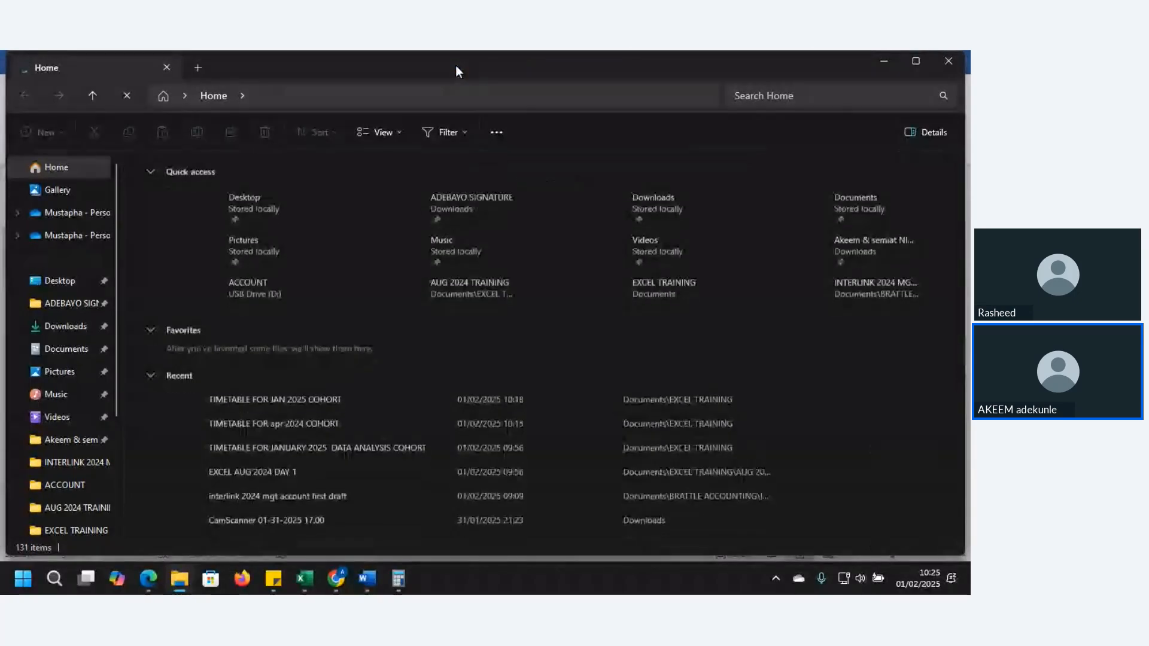
pyautogui.hotkey('alt', 'Tab')
pyautogui.moveTo(964, 64); pyautogui.dragTo(854, 221)
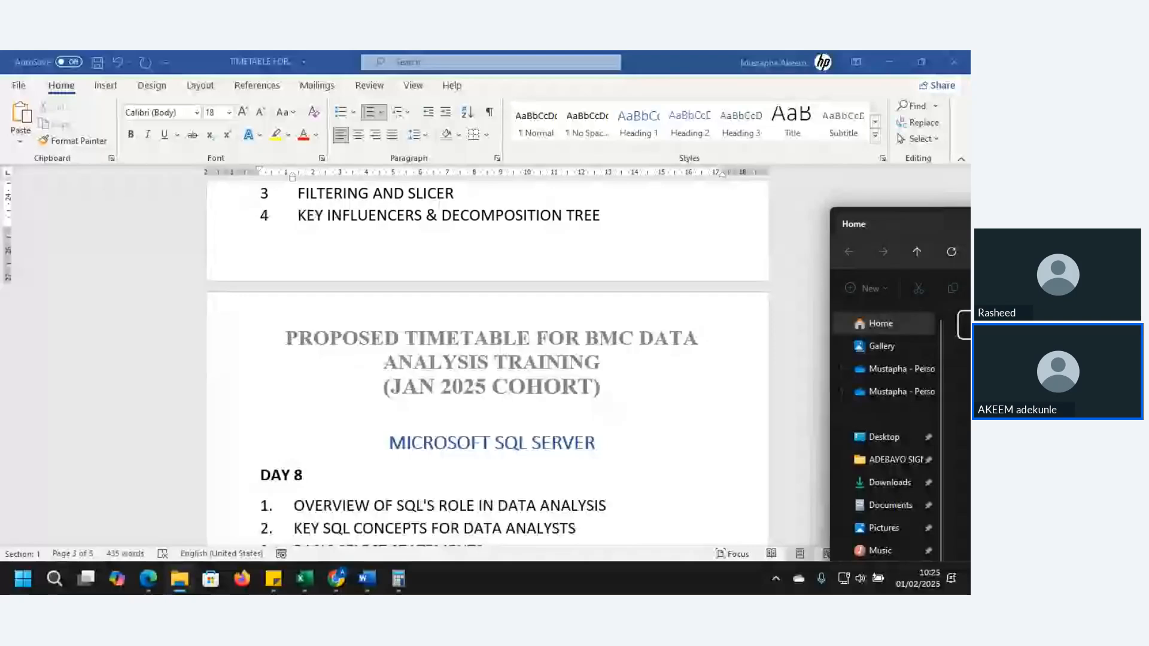
pyautogui.moveTo(854, 220); pyautogui.dragTo(970, 58)
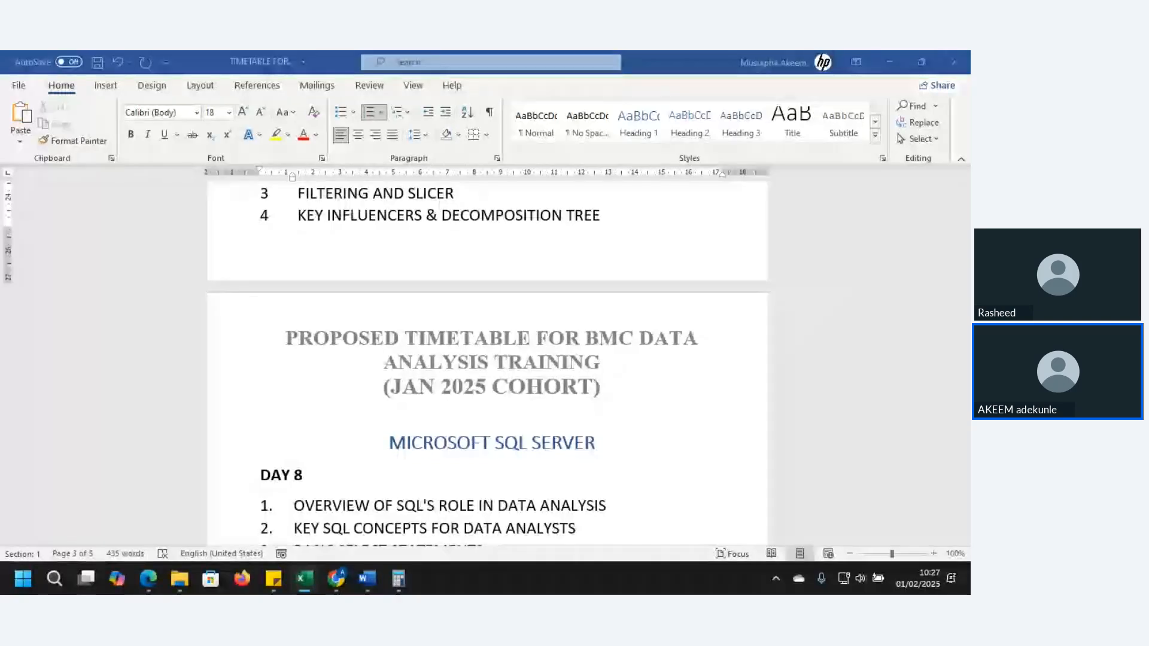
# Switch to the Day 1 JAN 2025 data analysis meeting window in Chrome
pyautogui.moveTo(335, 581)
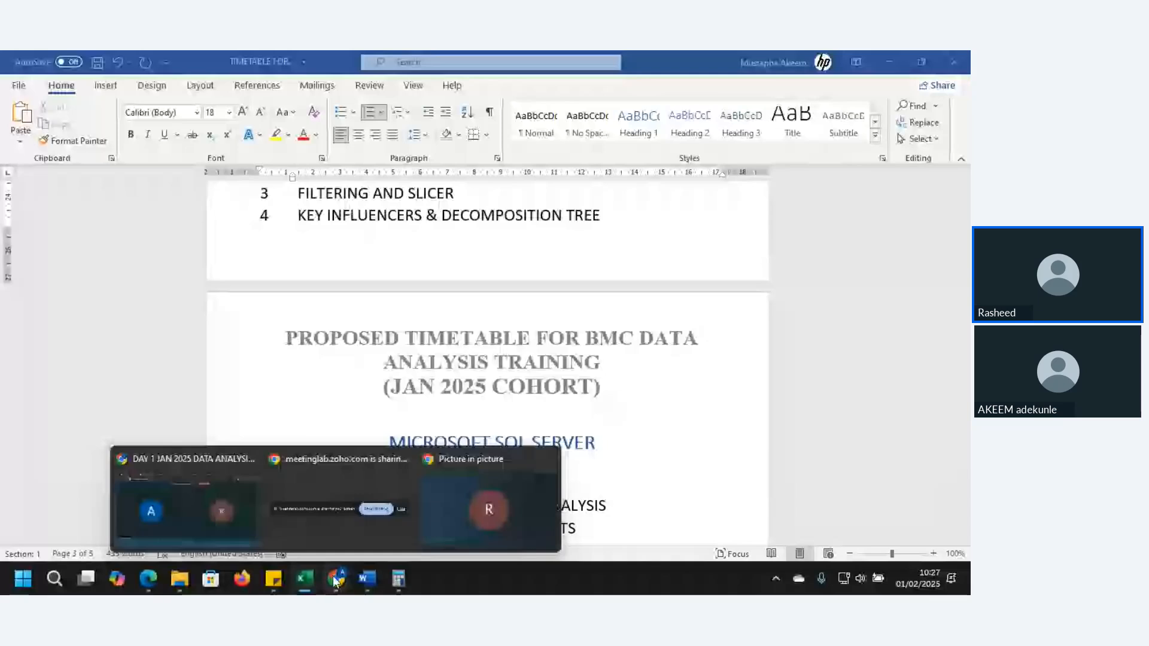
pyautogui.click(186, 509)
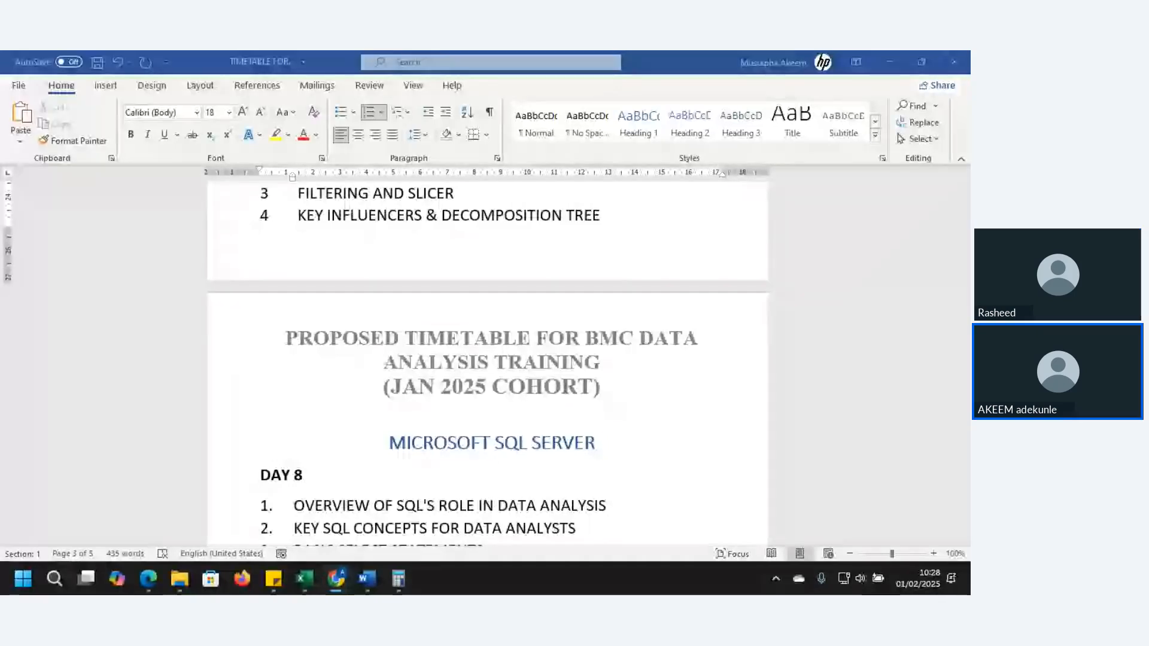
pyautogui.moveTo(336, 579)
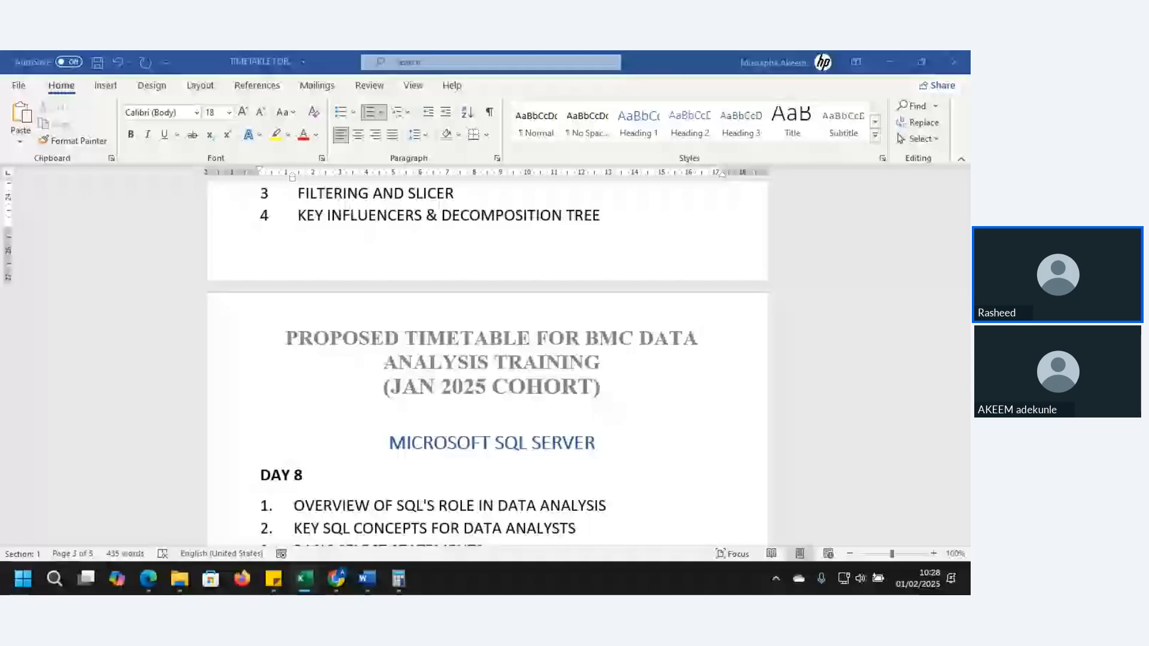
# Bring the Day 1 JAN 2025 EXCEL workbook in Excel onto the main display and maximize it
pyautogui.moveTo(969, 113); pyautogui.dragTo(694, 112)
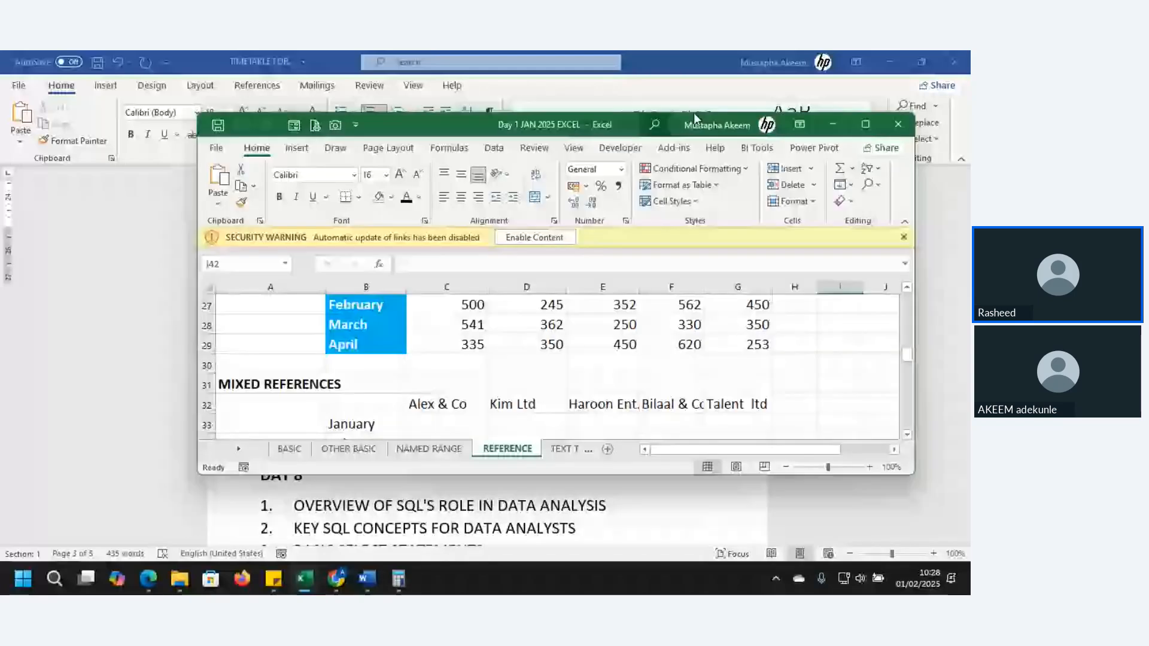
pyautogui.click(865, 124)
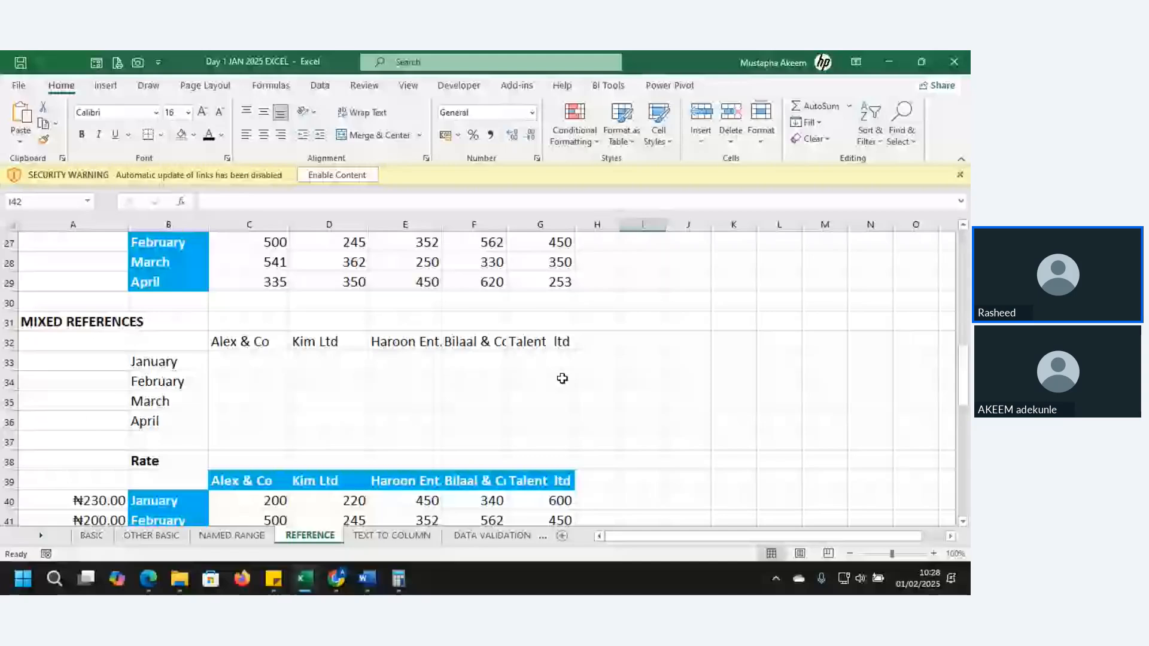
# Look through the workbook's sheets BASIC, NAMED RANGE, REFERENCE, TEXT TO COLUMN and DATA STRUCTURING
pyautogui.click(92, 535)
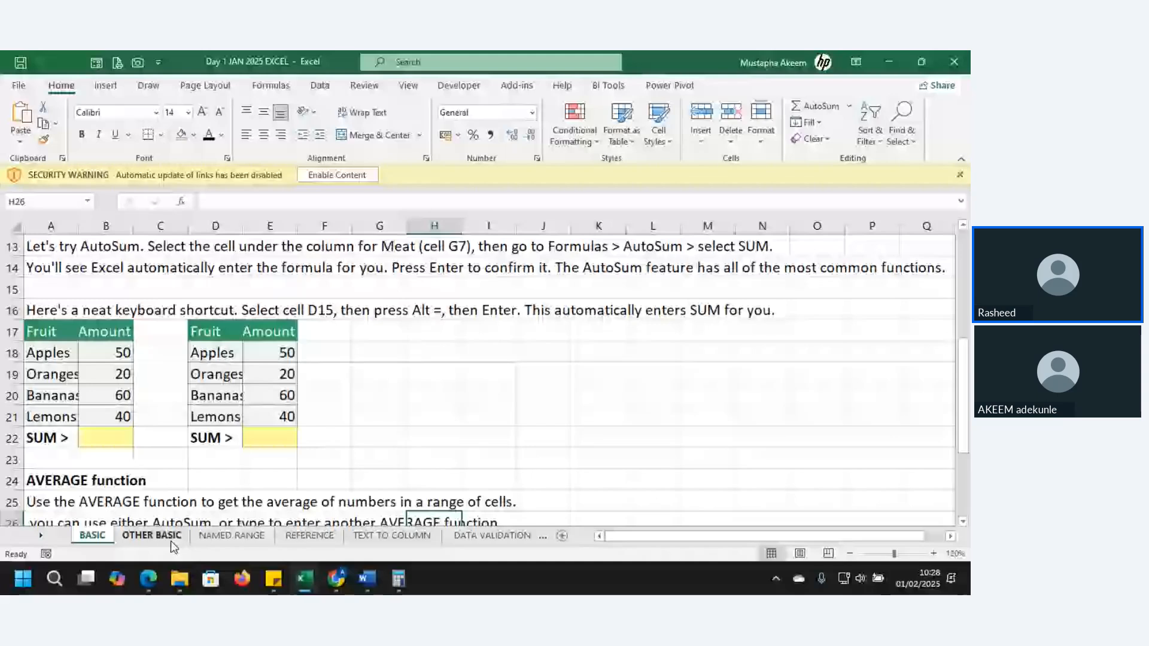
pyautogui.click(233, 535)
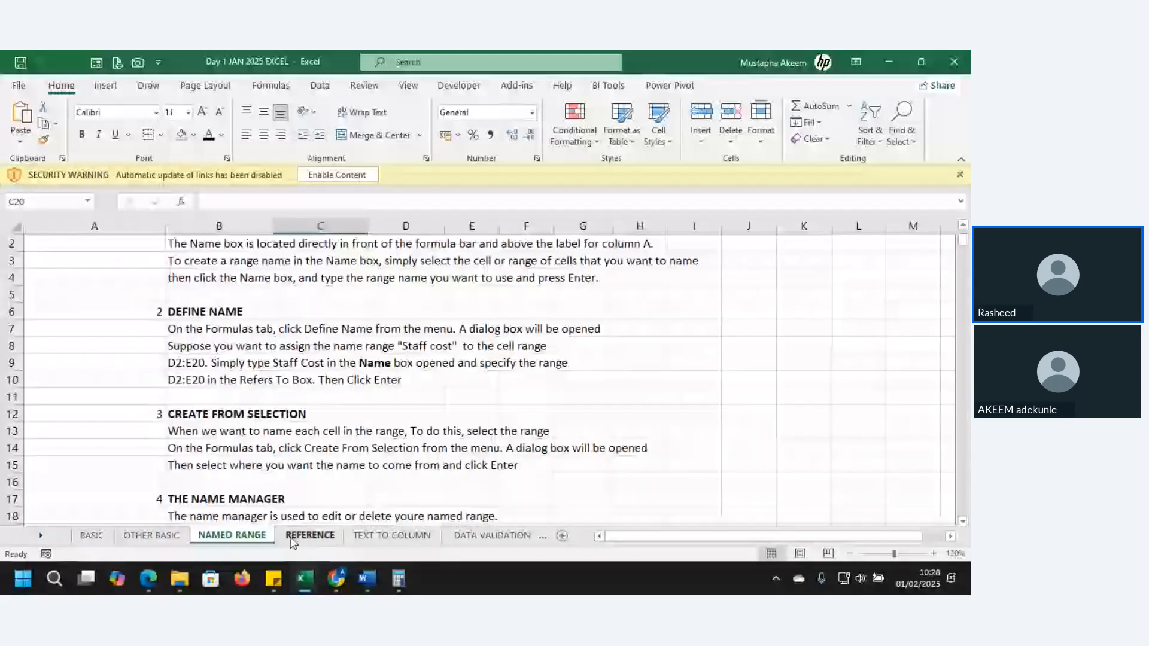
pyautogui.click(309, 536)
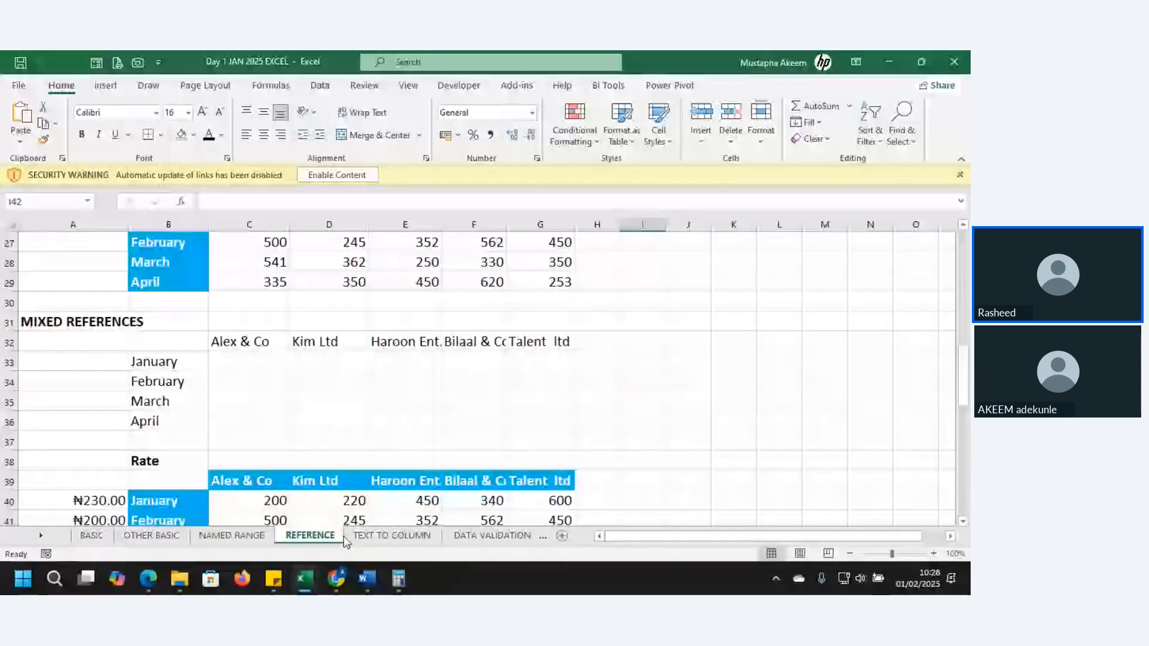
pyautogui.click(488, 535)
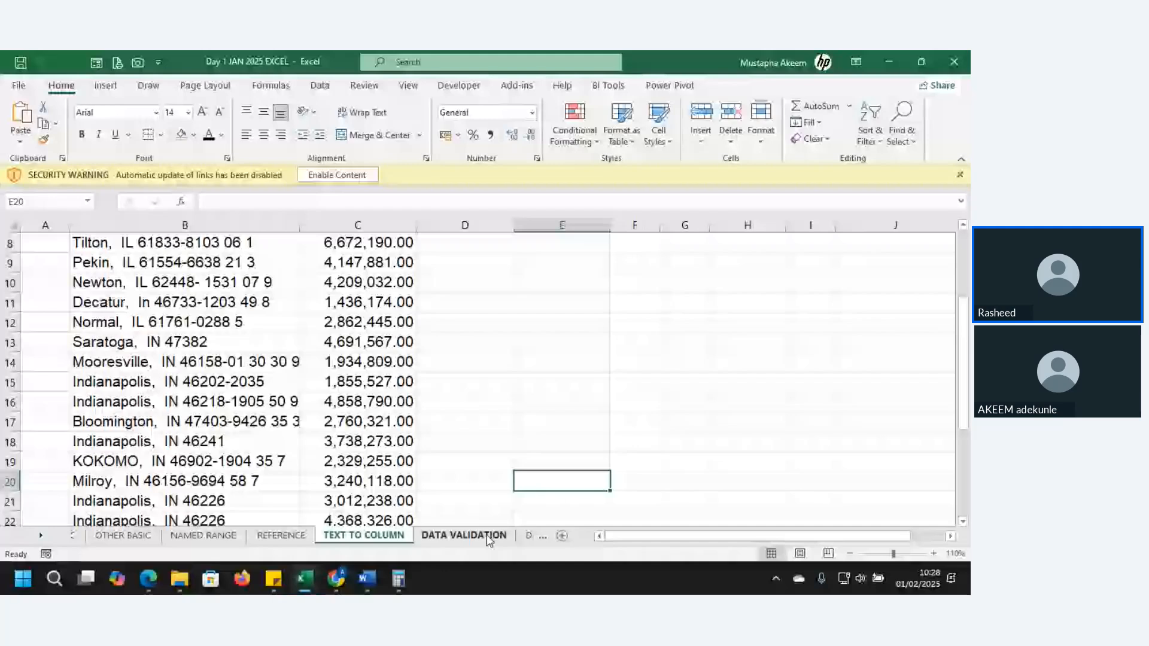
pyautogui.click(513, 536)
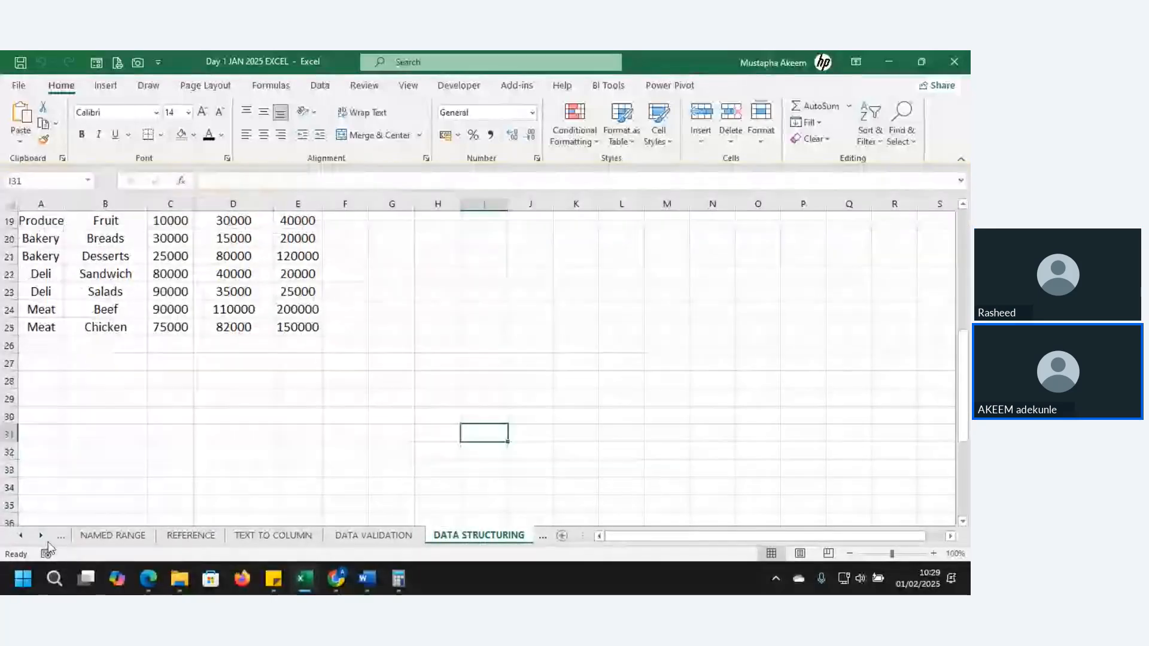
# Return to the BASIC sheet and go to cell A1
pyautogui.click(16, 537)
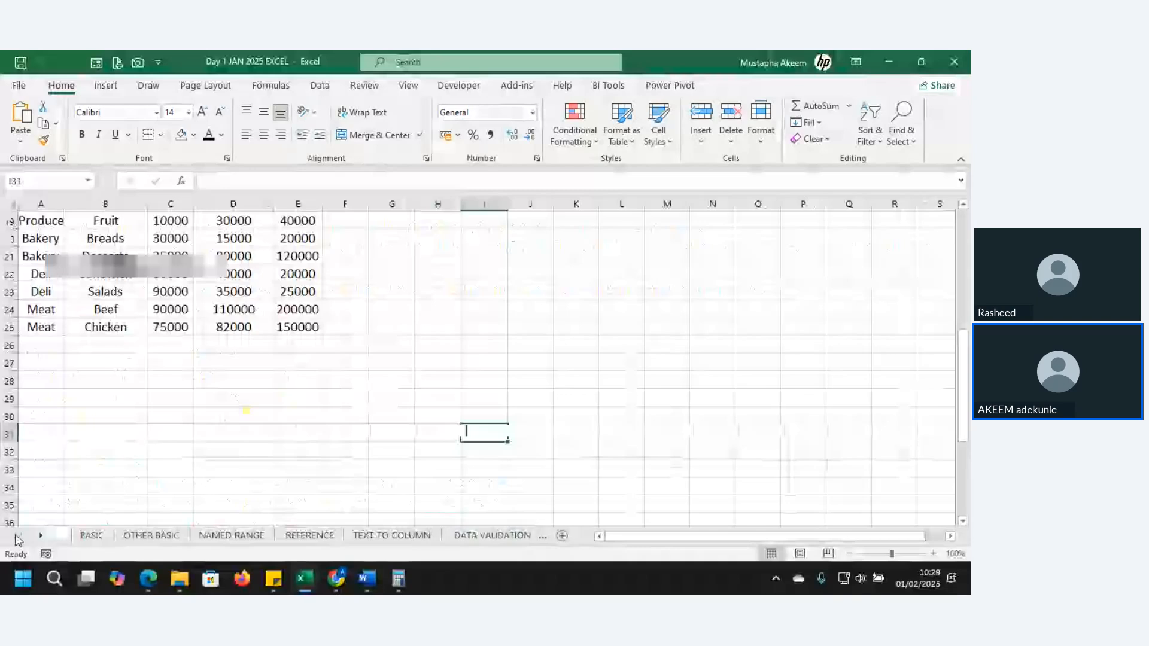
pyautogui.click(92, 536)
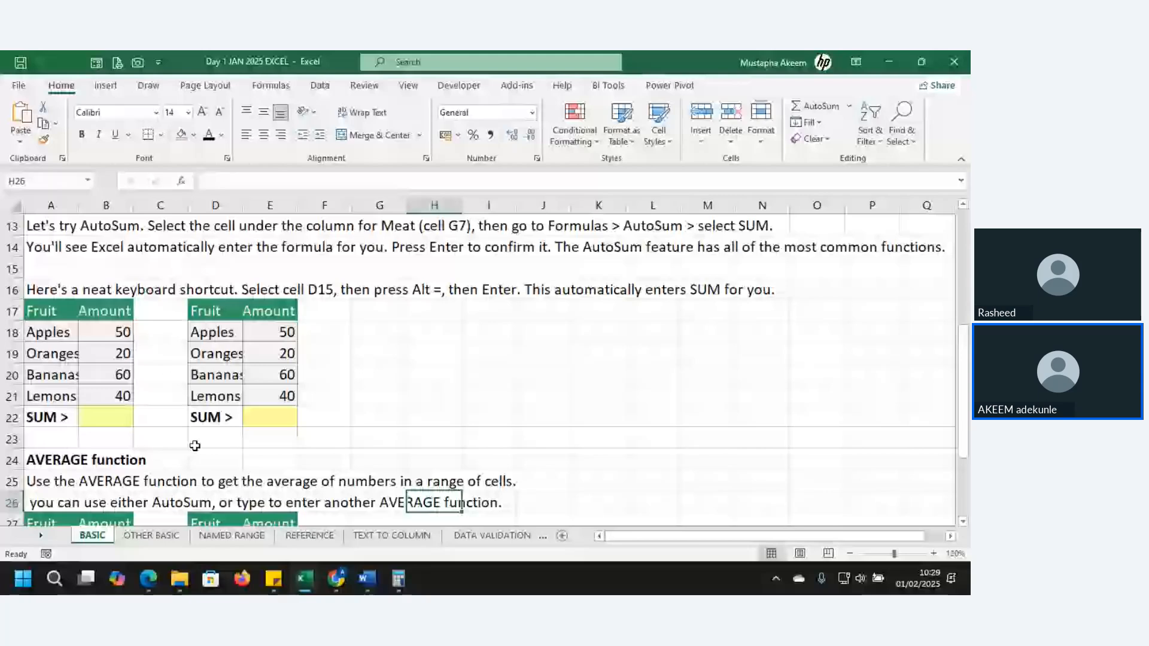
pyautogui.hotkey('ctrl', 'Home')
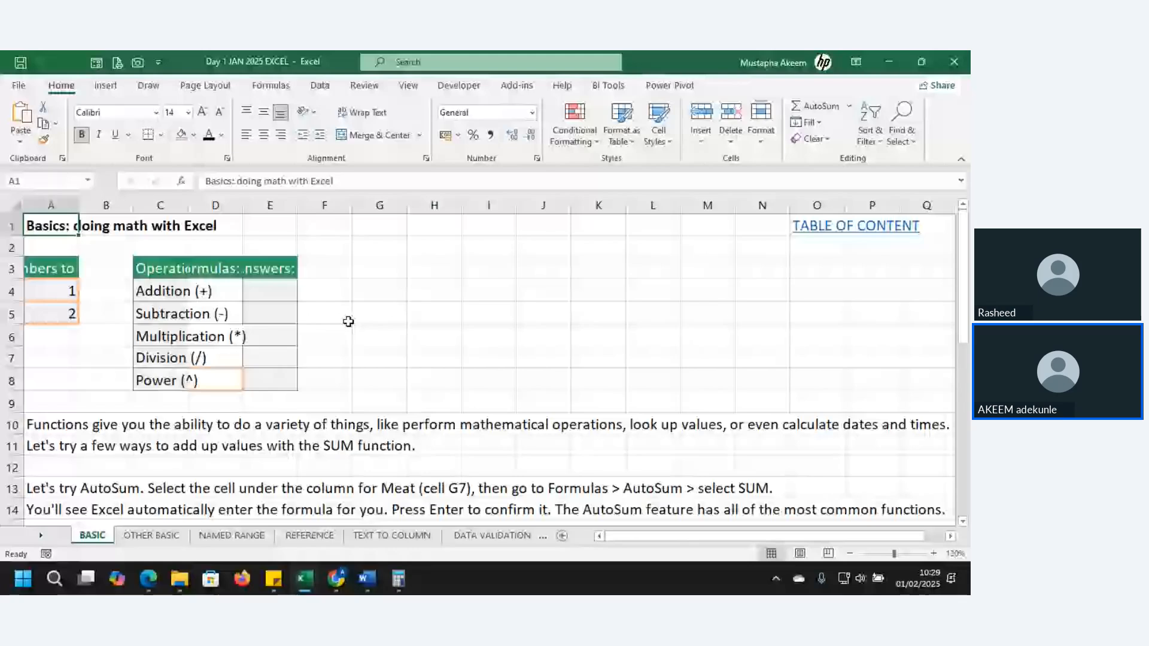
# Point out a column and individual cells on the BASIC sheet by selecting column G, then G2, H2 and I2
pyautogui.click(379, 206)
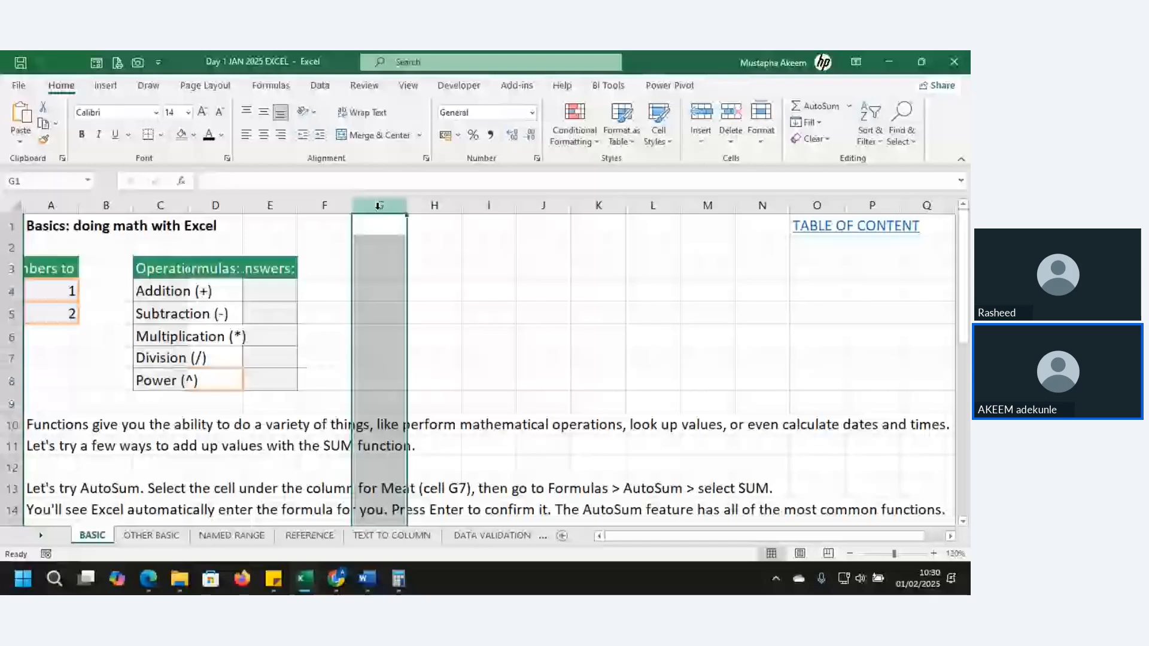
pyautogui.click(405, 249)
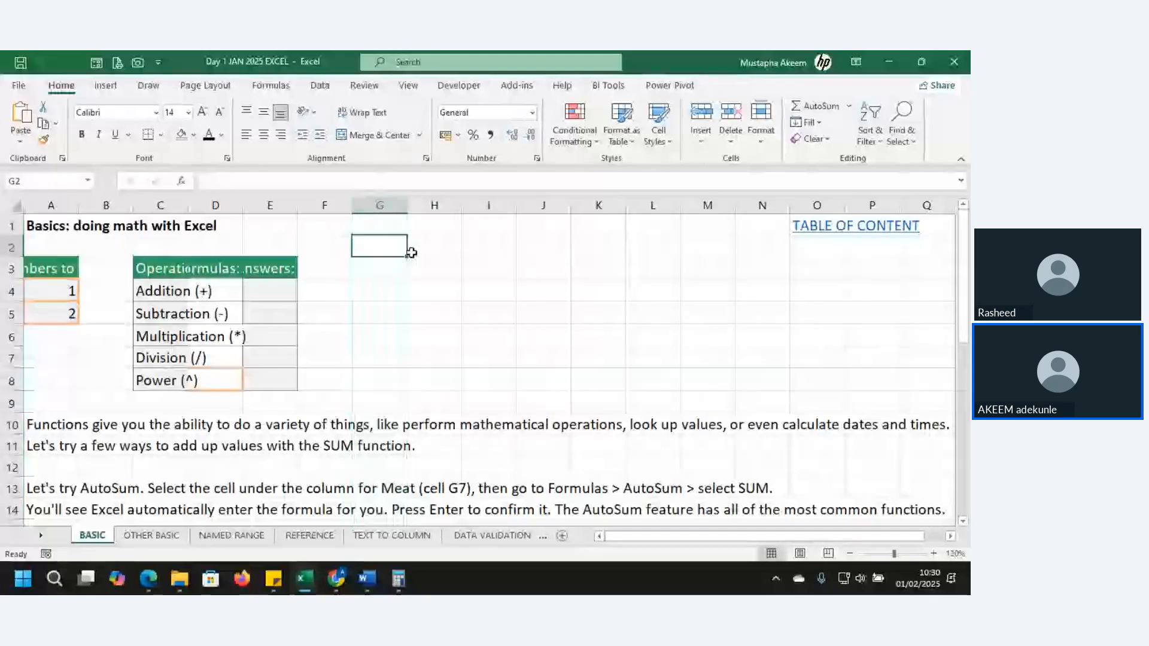
pyautogui.click(412, 252)
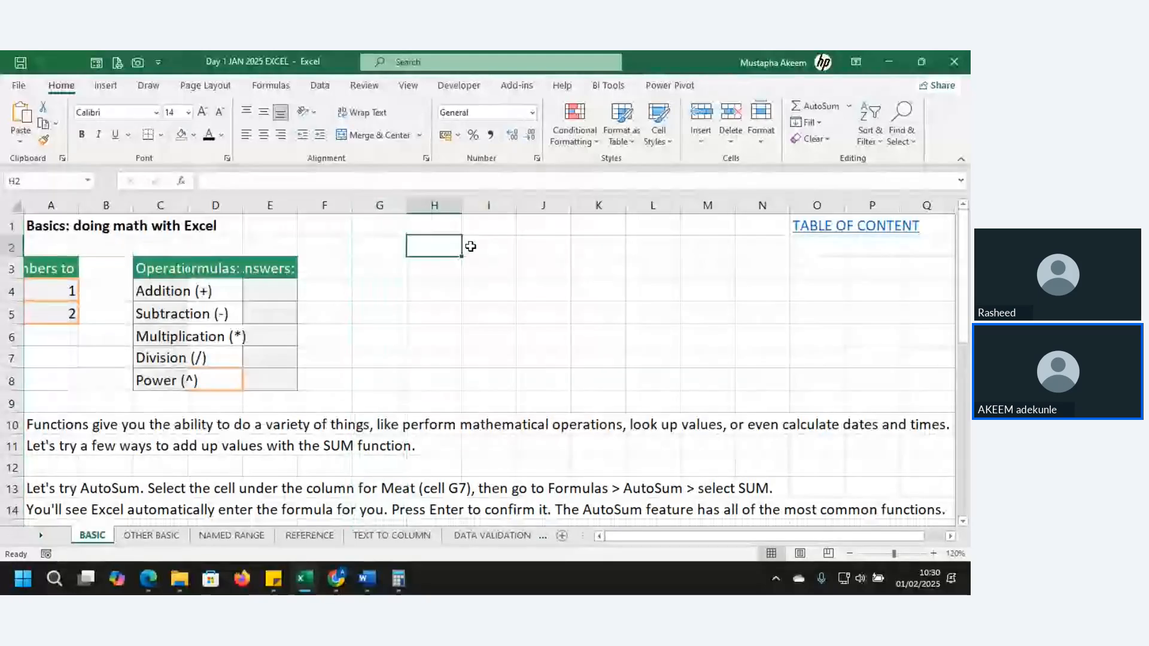
pyautogui.click(471, 246)
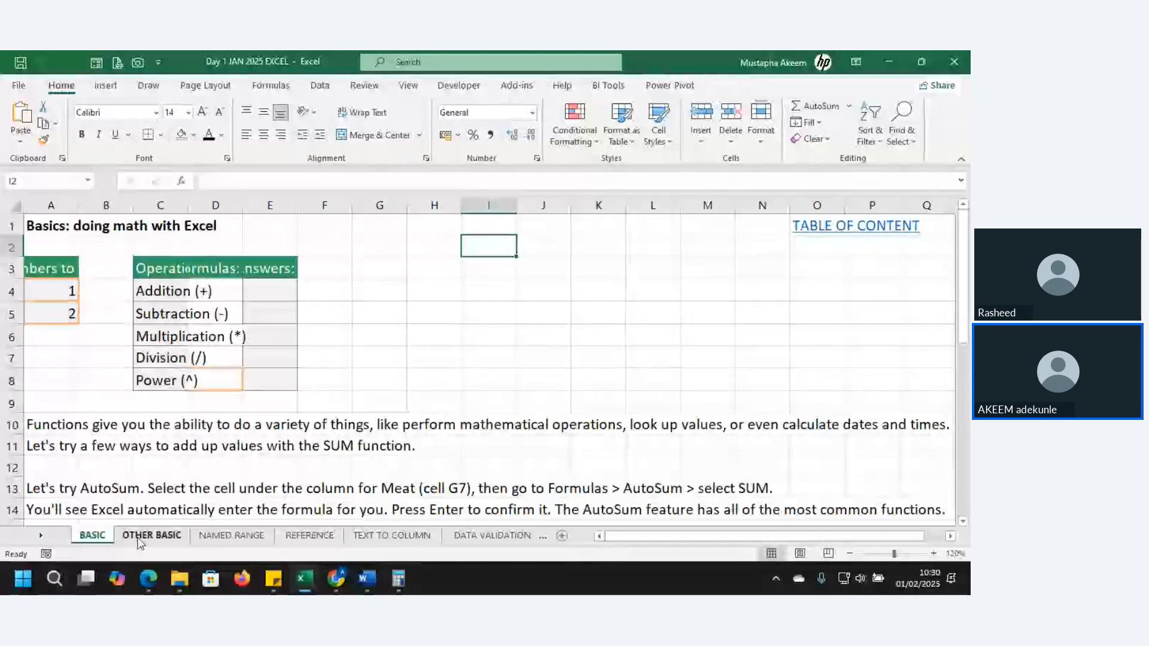
# Show the NAMED RANGE, REFERENCE and TEXT TO COLUMN sheets in turn
pyautogui.click(232, 535)
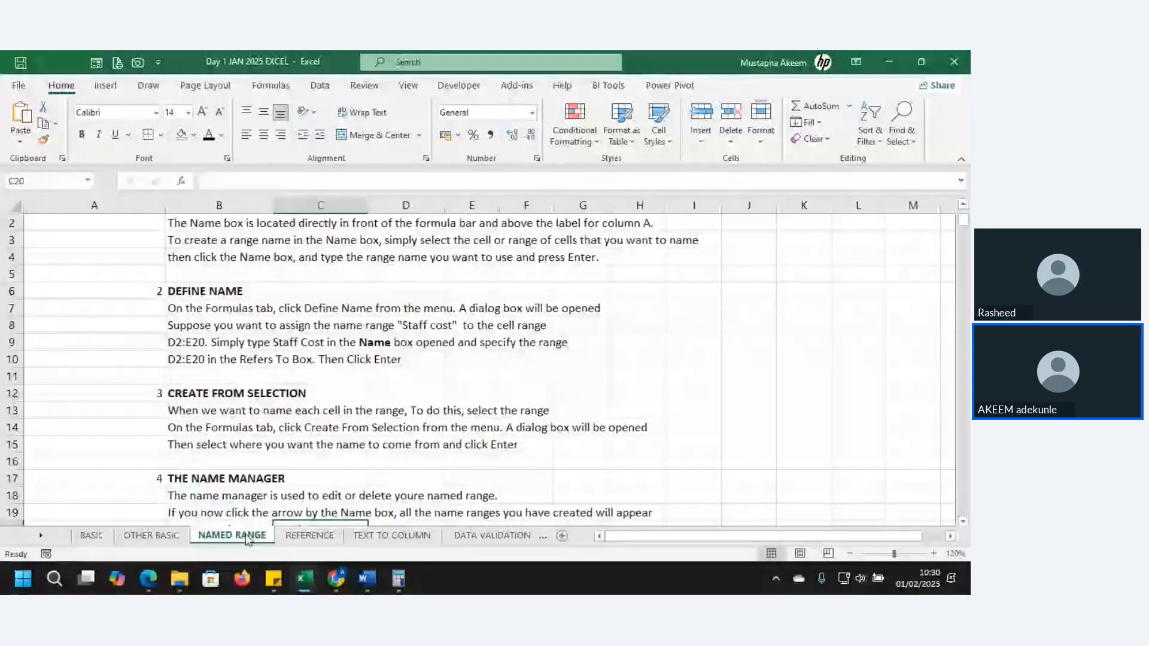
pyautogui.click(309, 536)
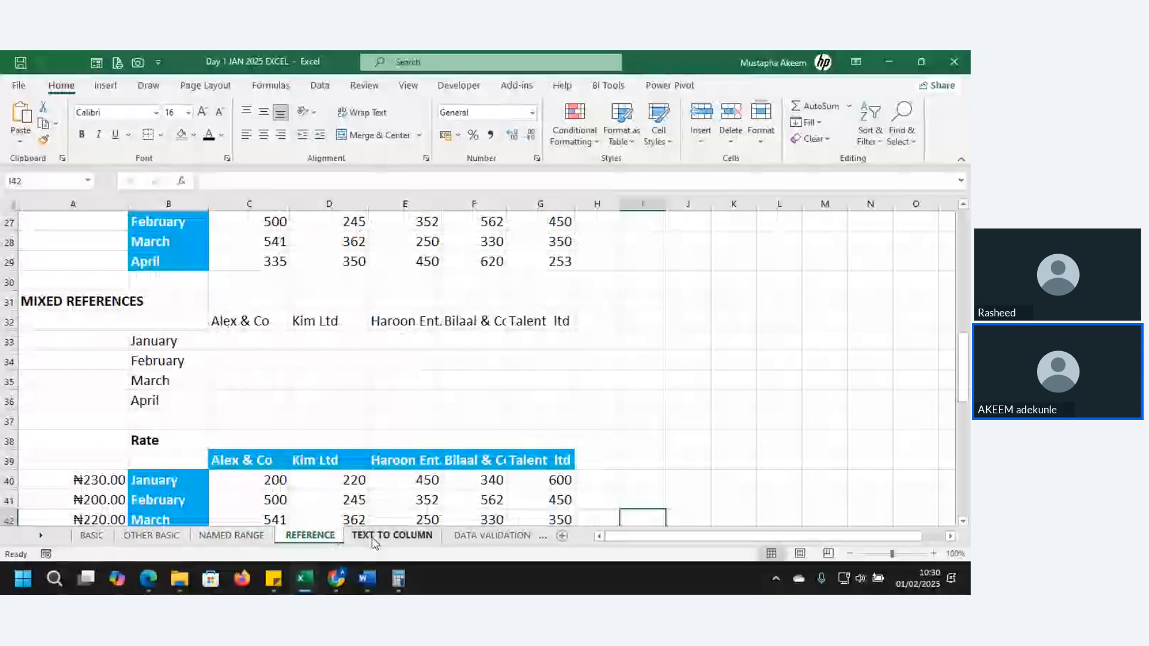
pyautogui.click(375, 538)
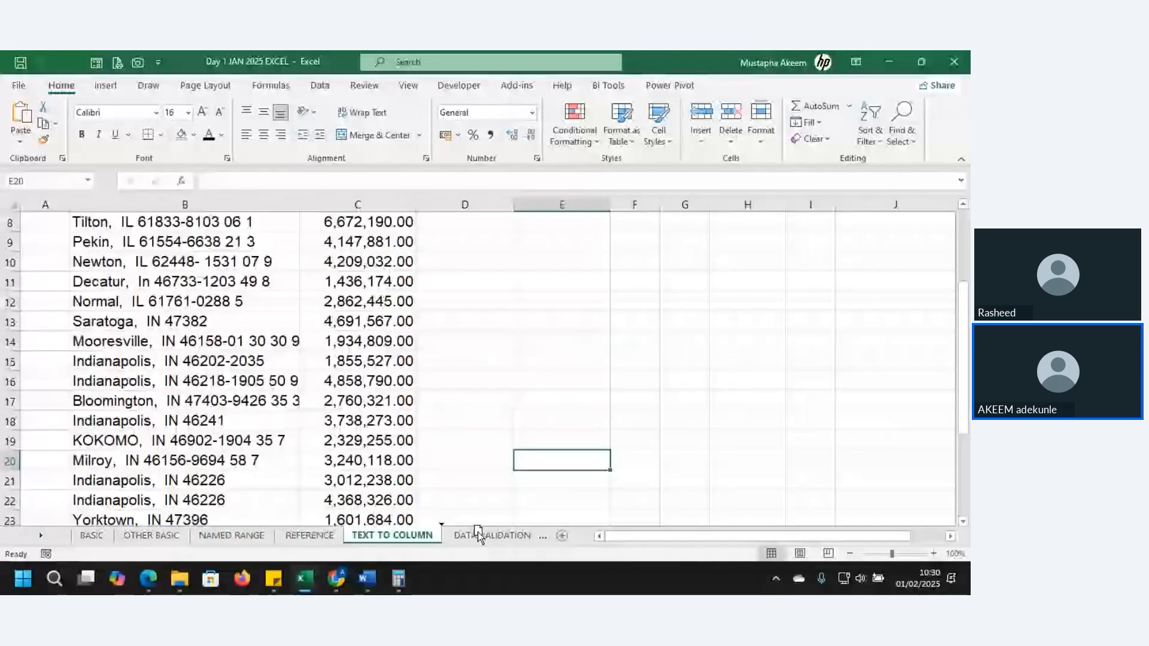
# Return to the BASIC sheet and select cell G4, then cell H3, beside the operations table
pyautogui.click(93, 537)
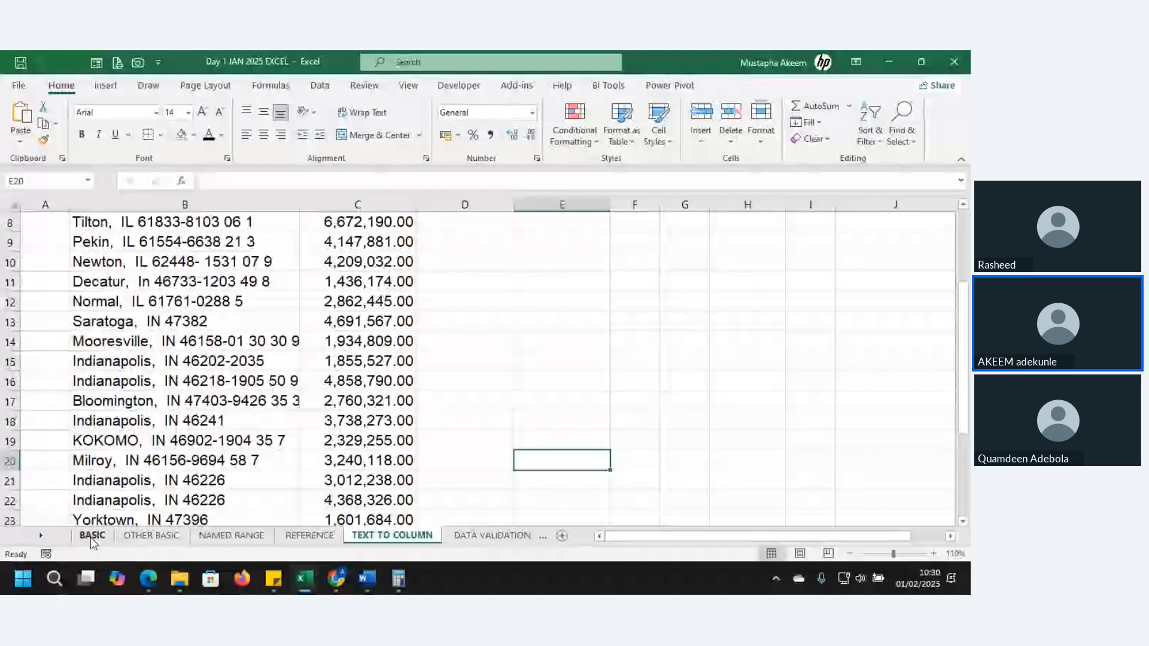
pyautogui.click(91, 536)
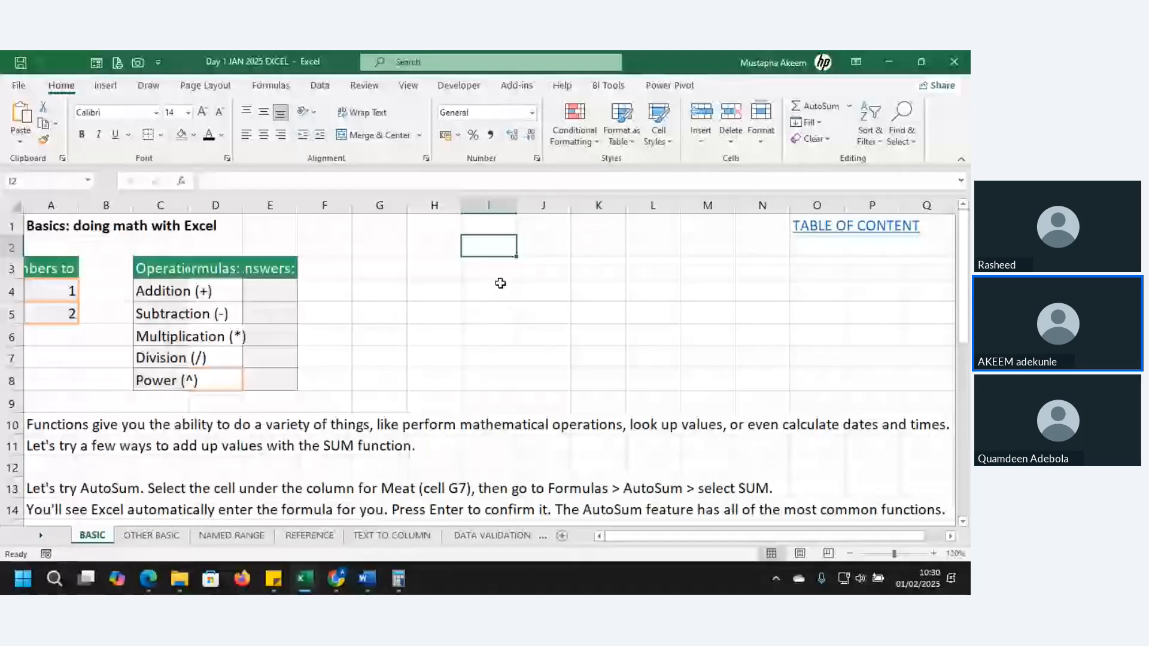
pyautogui.click(376, 292)
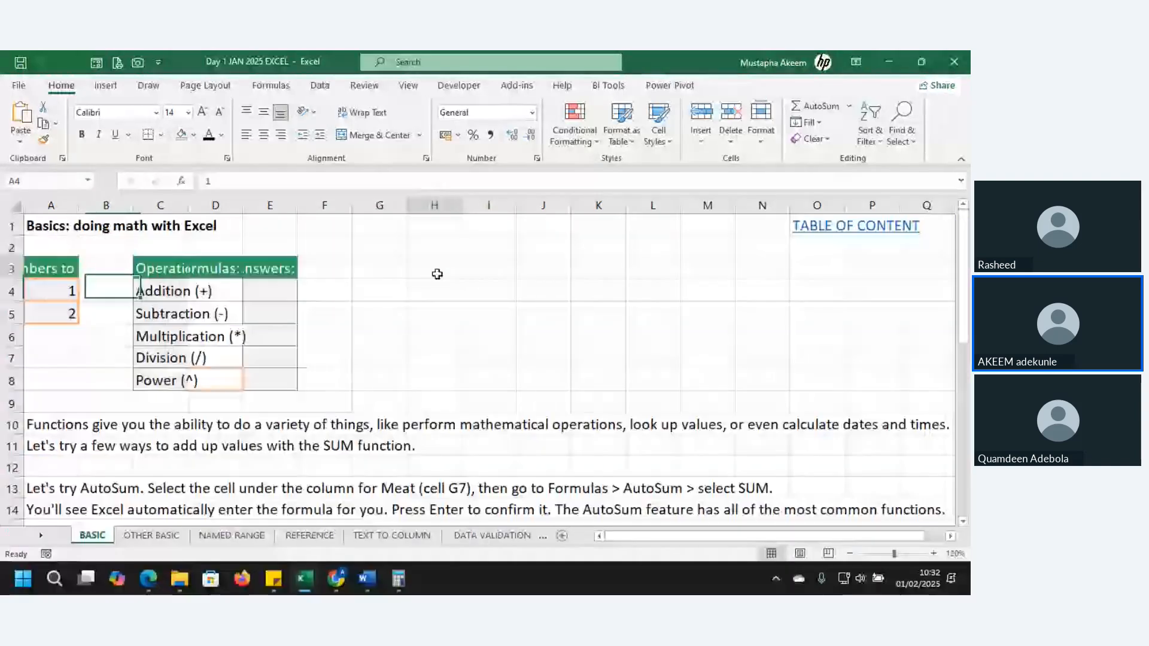
pyautogui.click(436, 272)
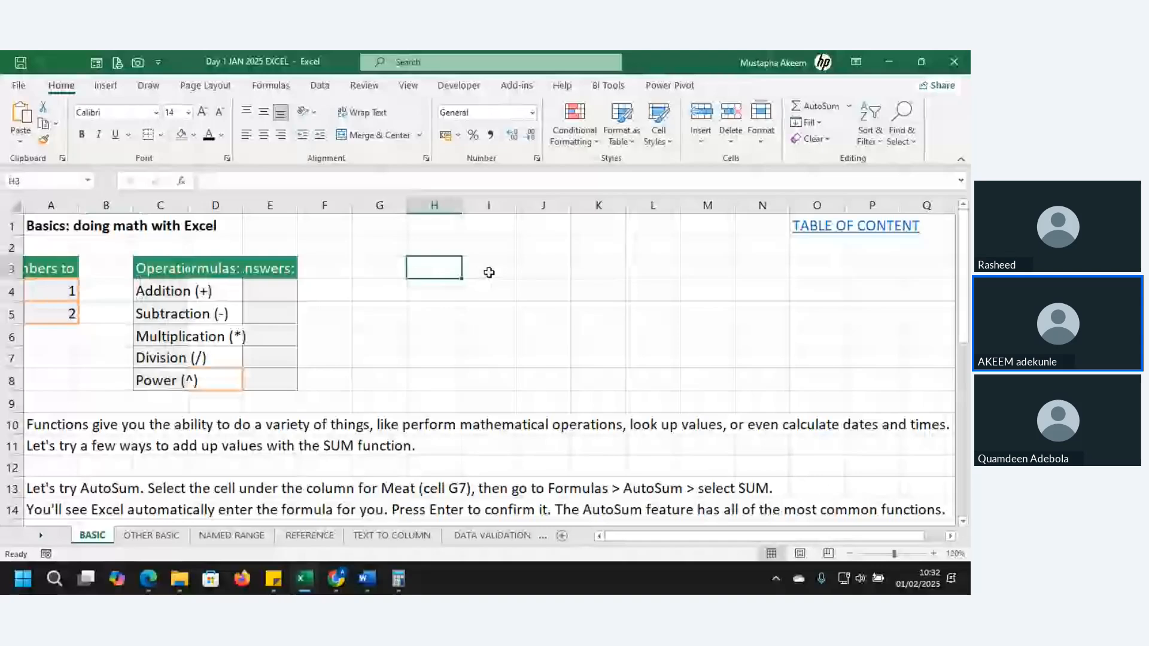
# Point out individual cells I3 and J3, then the two input numbers in A4 and A5
pyautogui.click(489, 272)
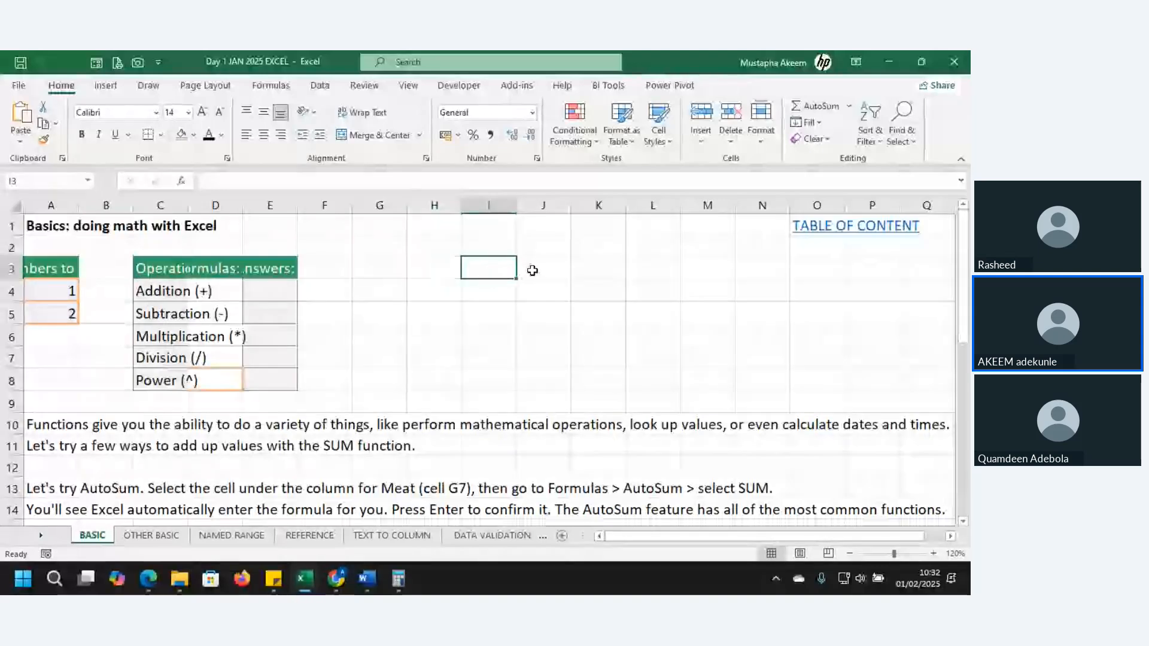
pyautogui.click(532, 270)
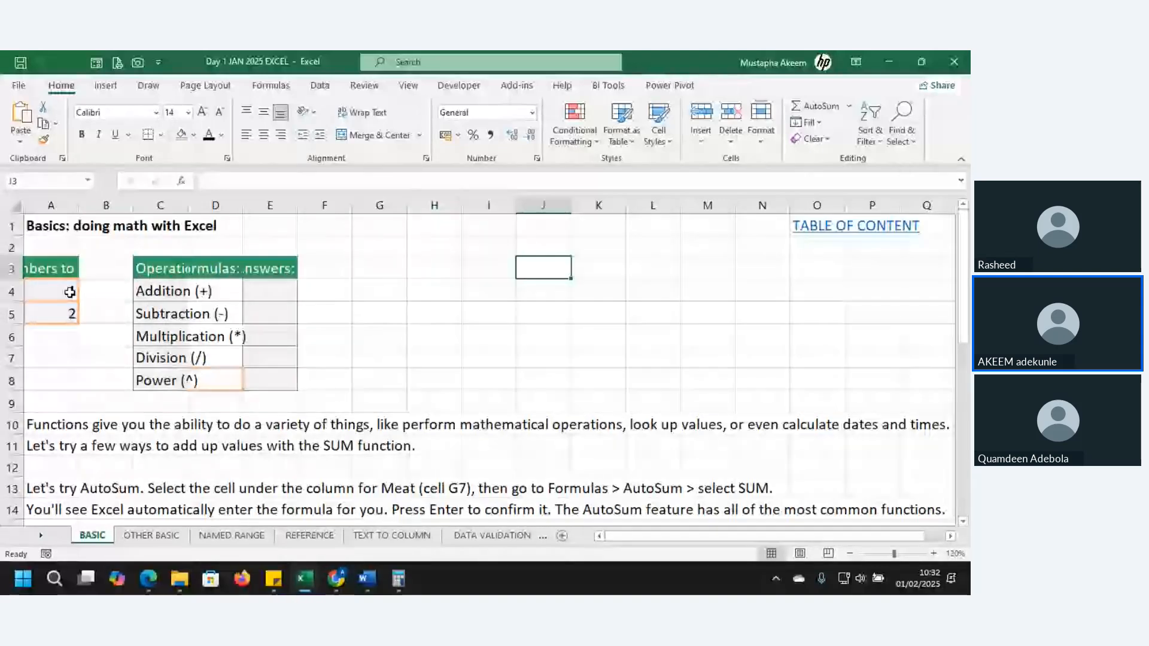
pyautogui.click(46, 286)
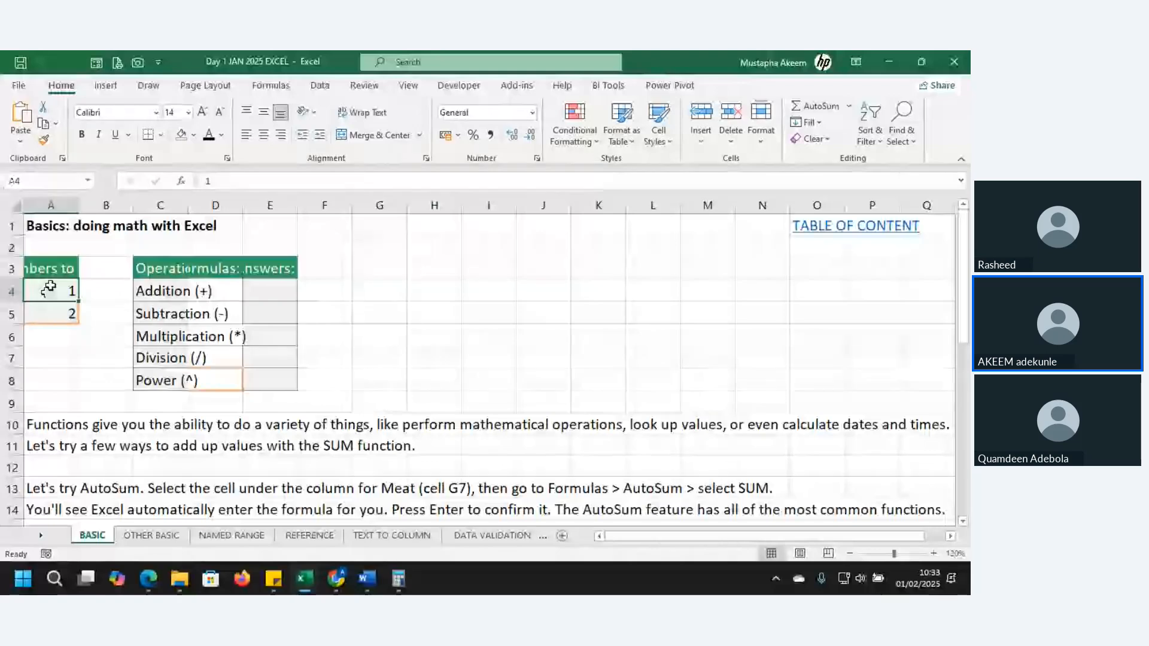
pyautogui.click(59, 318)
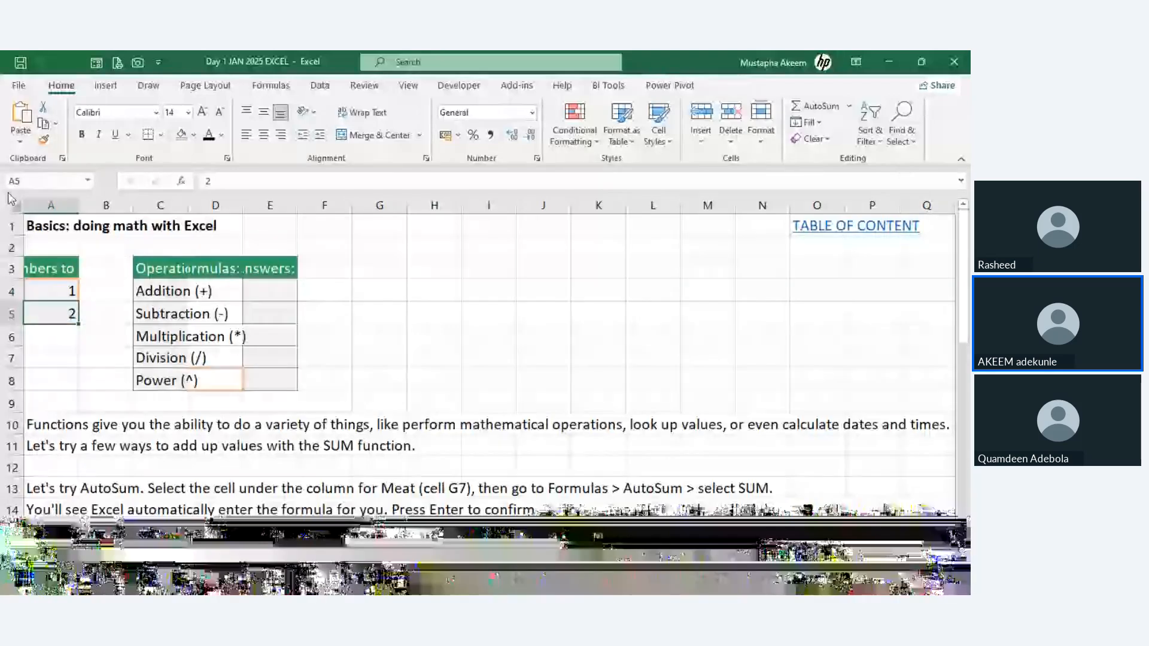
# Enter the addition formula =A4+A5 in the Addition answer cell E4
pyautogui.click(276, 291)
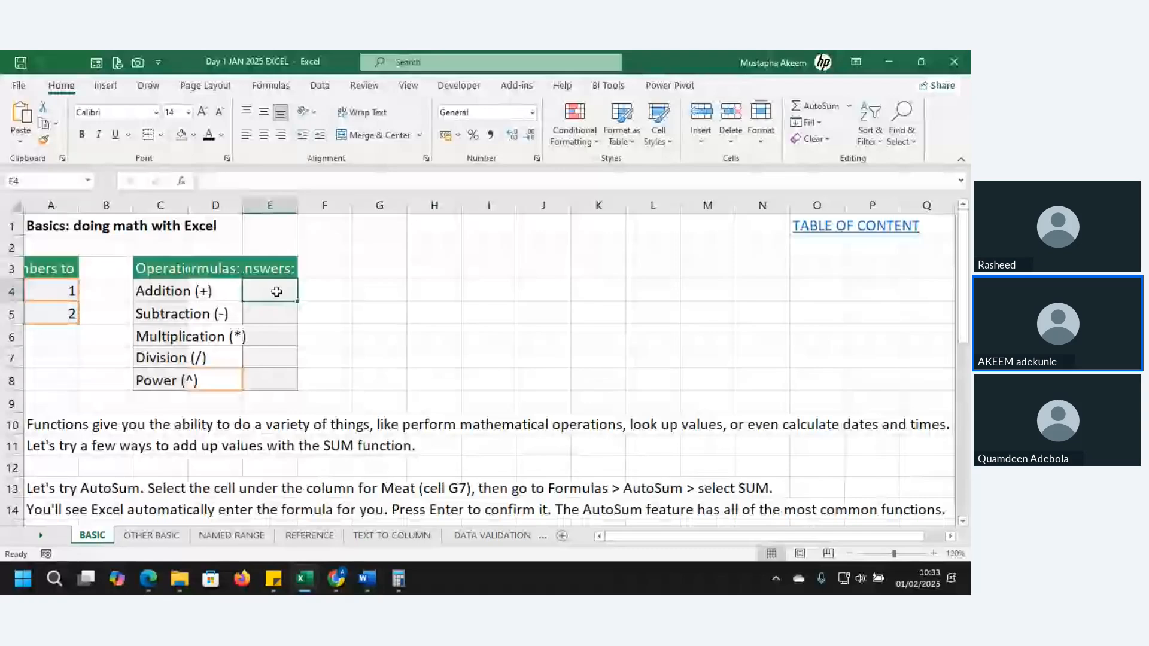
pyautogui.write('=')
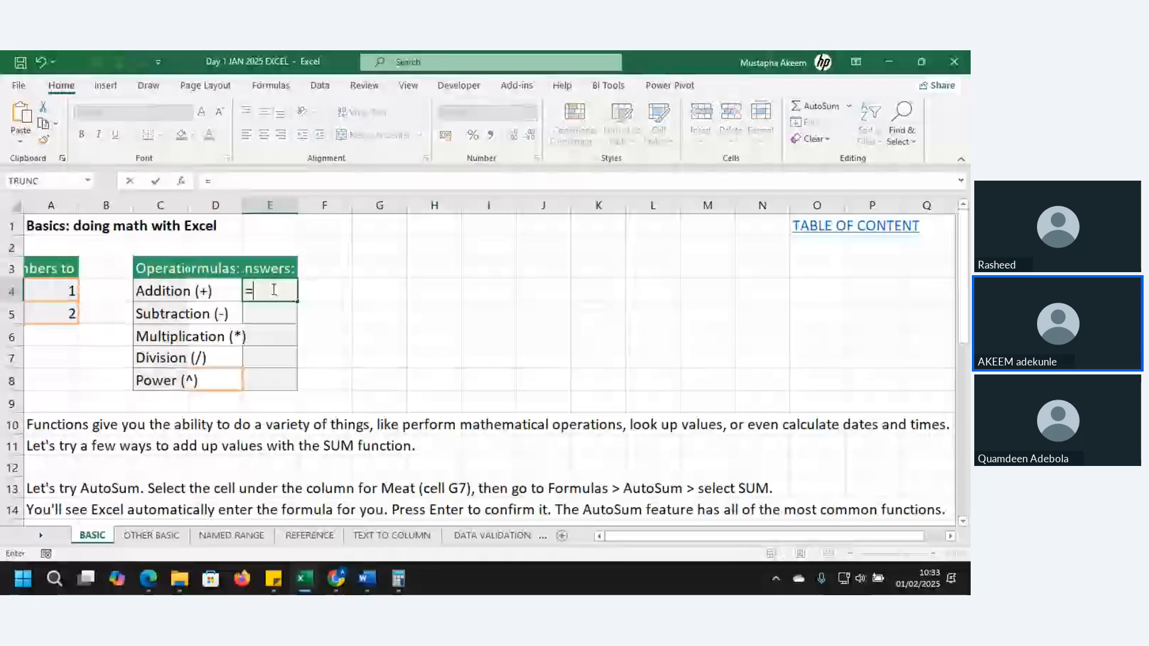
pyautogui.click(50, 293)
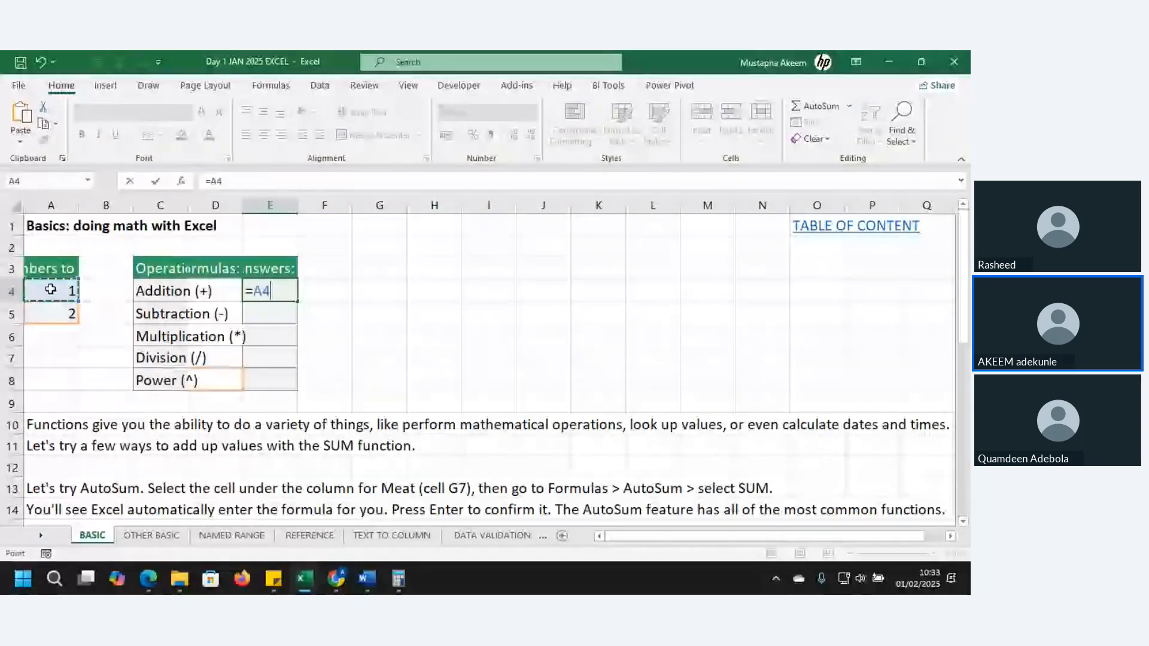
pyautogui.write('+')
pyautogui.click(57, 313)
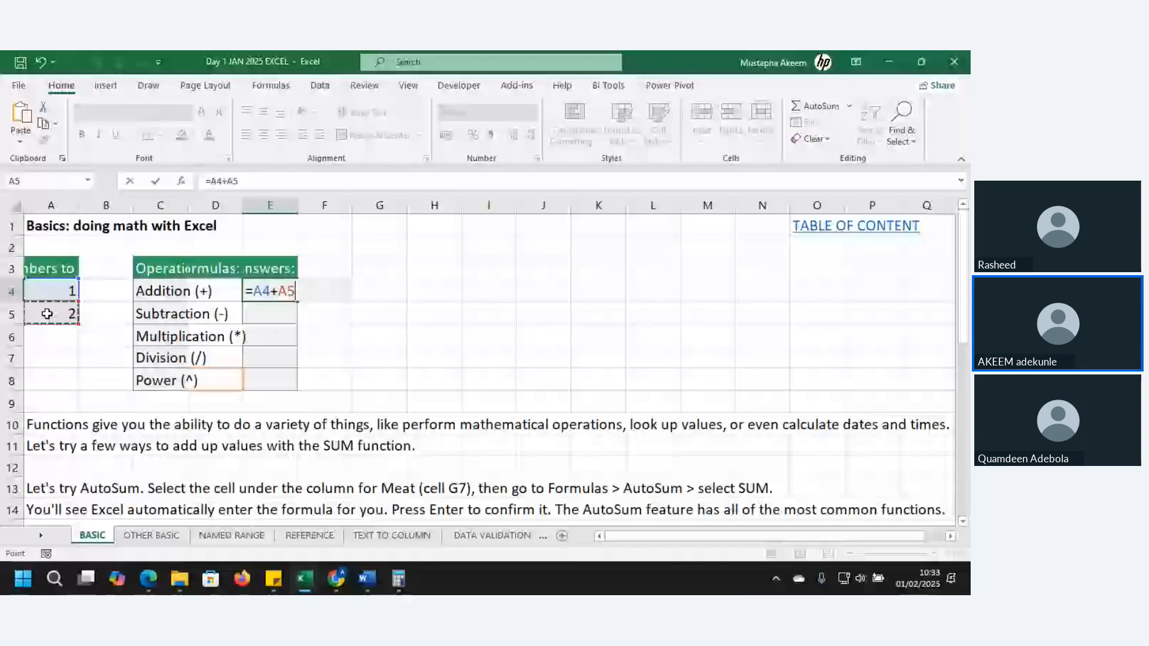
pyautogui.press('Return')
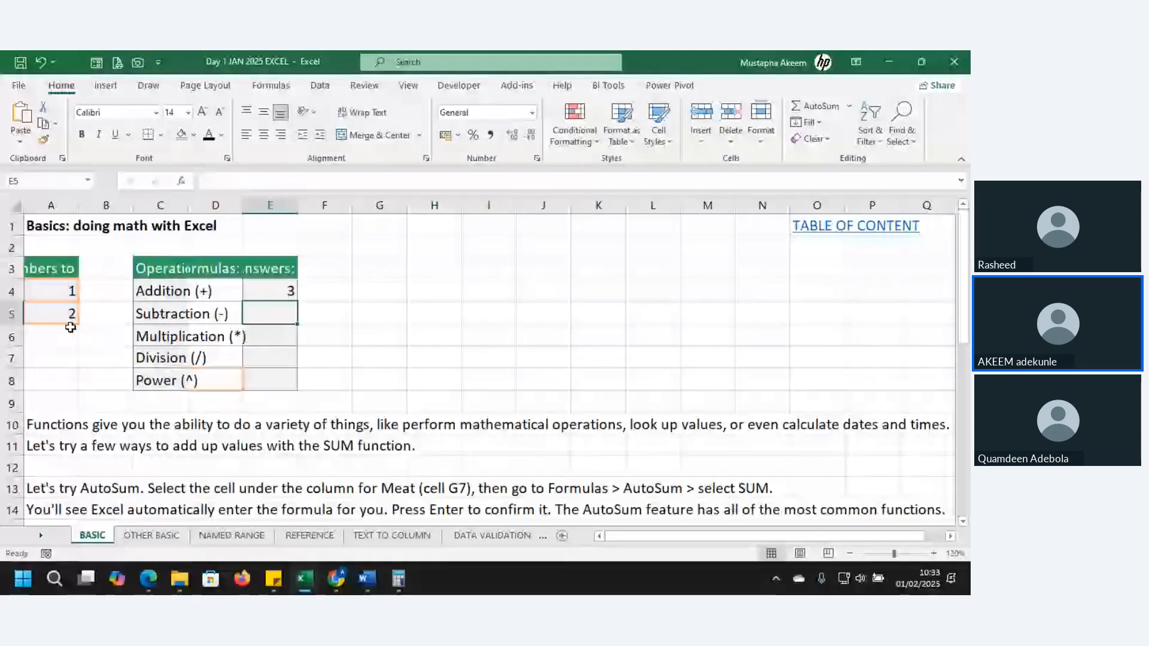
# Repeat the addition formula =A4+A5 in cell F4, beside the Addition answer
pyautogui.doubleClick(325, 292)
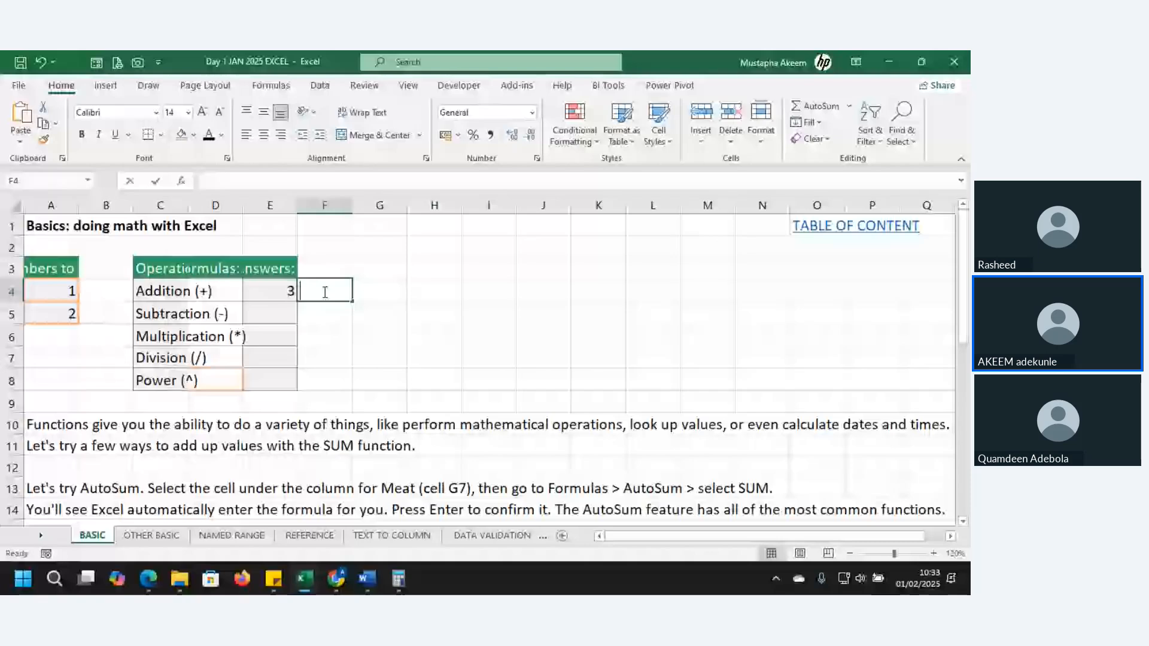
pyautogui.write('=')
pyautogui.click(68, 292)
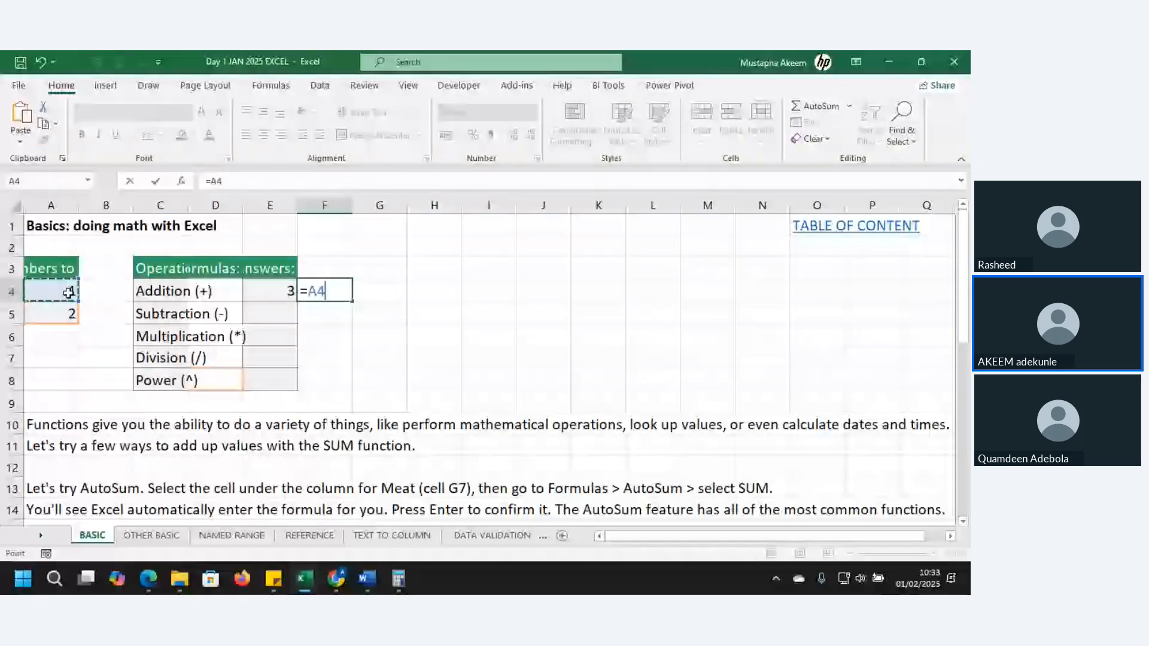
pyautogui.write('+')
pyautogui.click(53, 314)
pyautogui.press('Return')
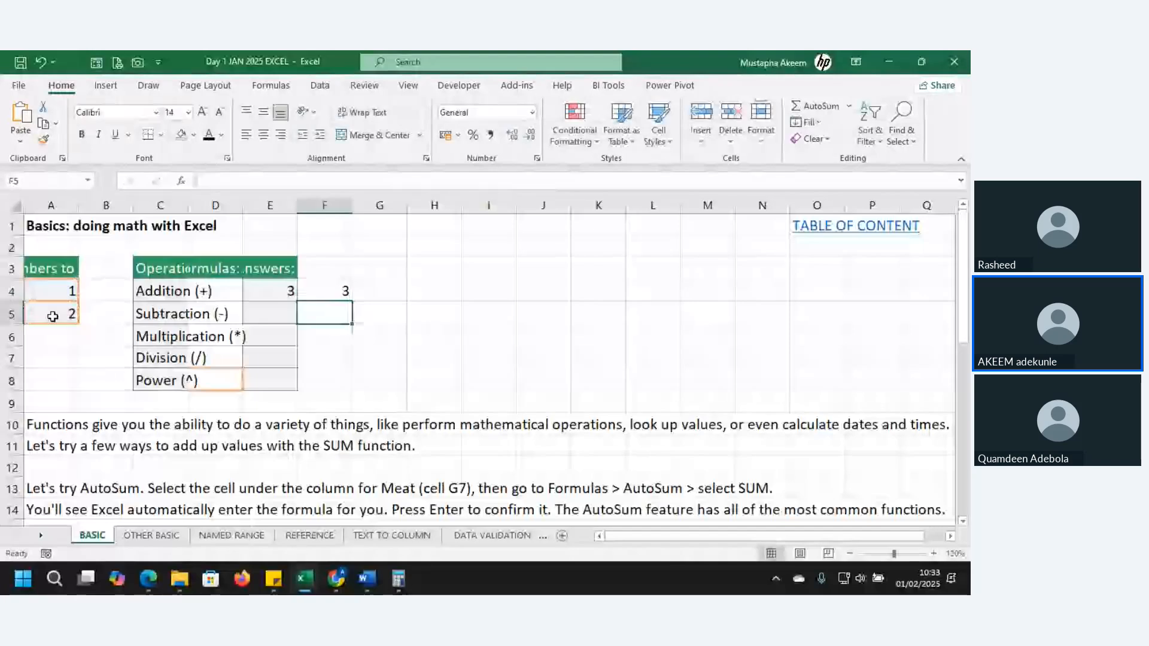
# Enter the constant-number formula =45+65 in cell G4
pyautogui.click(380, 289)
pyautogui.write('=45')
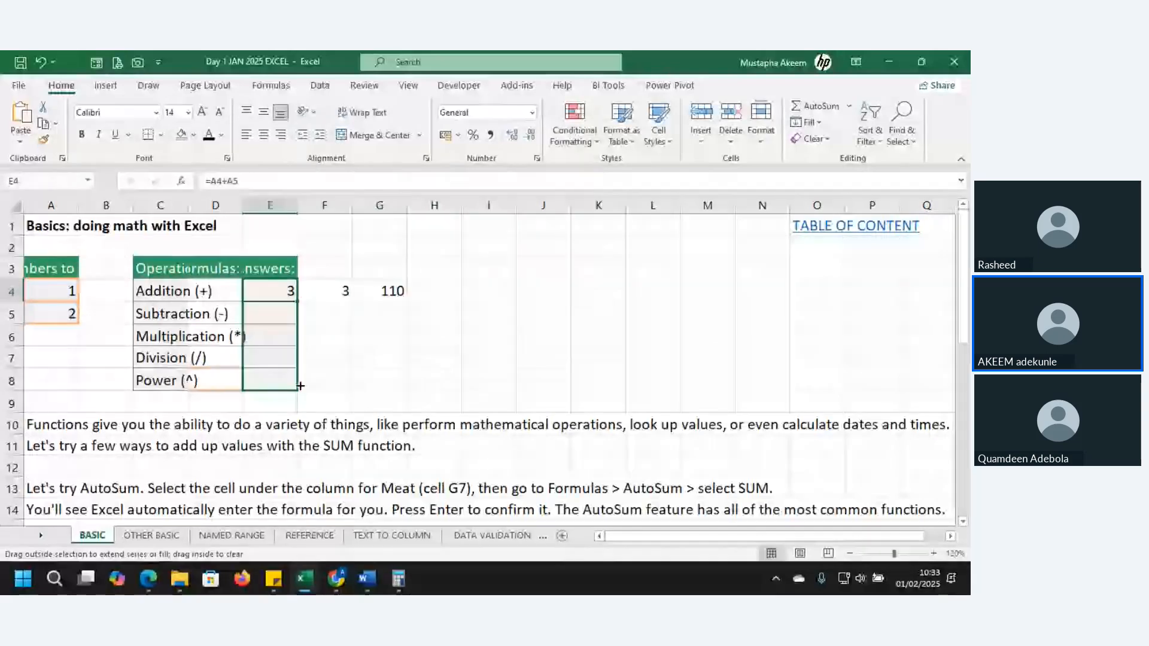
# Fill the addition formula from E4 down to E8, then clear the copies in E5:E8
pyautogui.moveTo(300, 386); pyautogui.dragTo(300, 388)
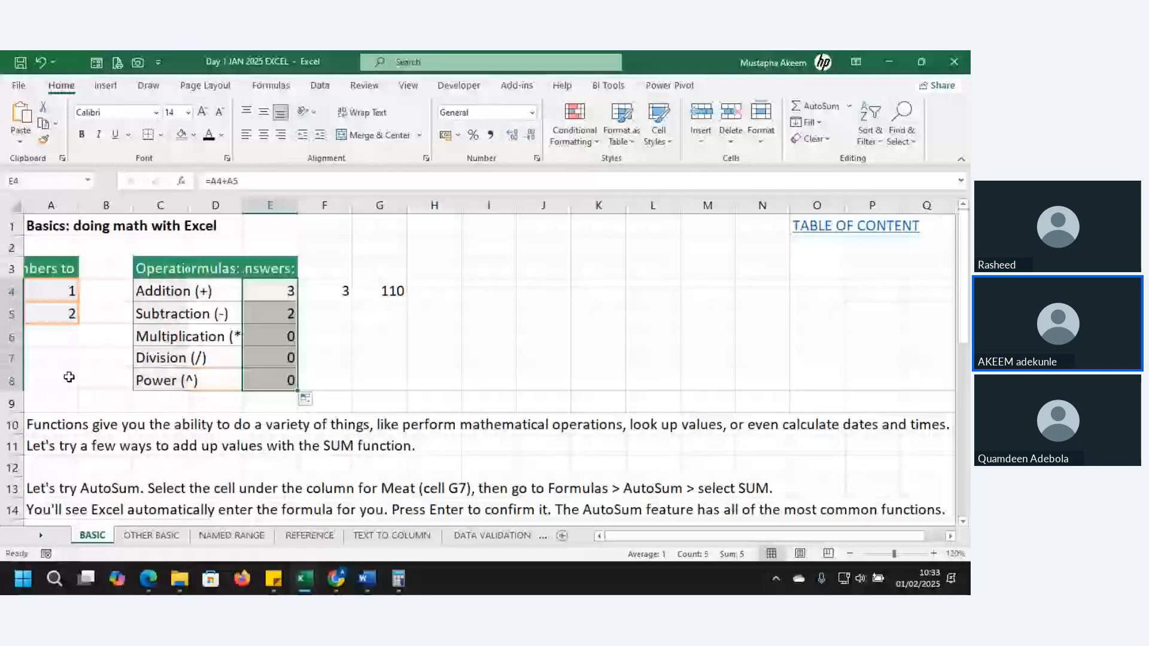
pyautogui.moveTo(285, 309); pyautogui.dragTo(285, 373)
pyautogui.press('Delete')
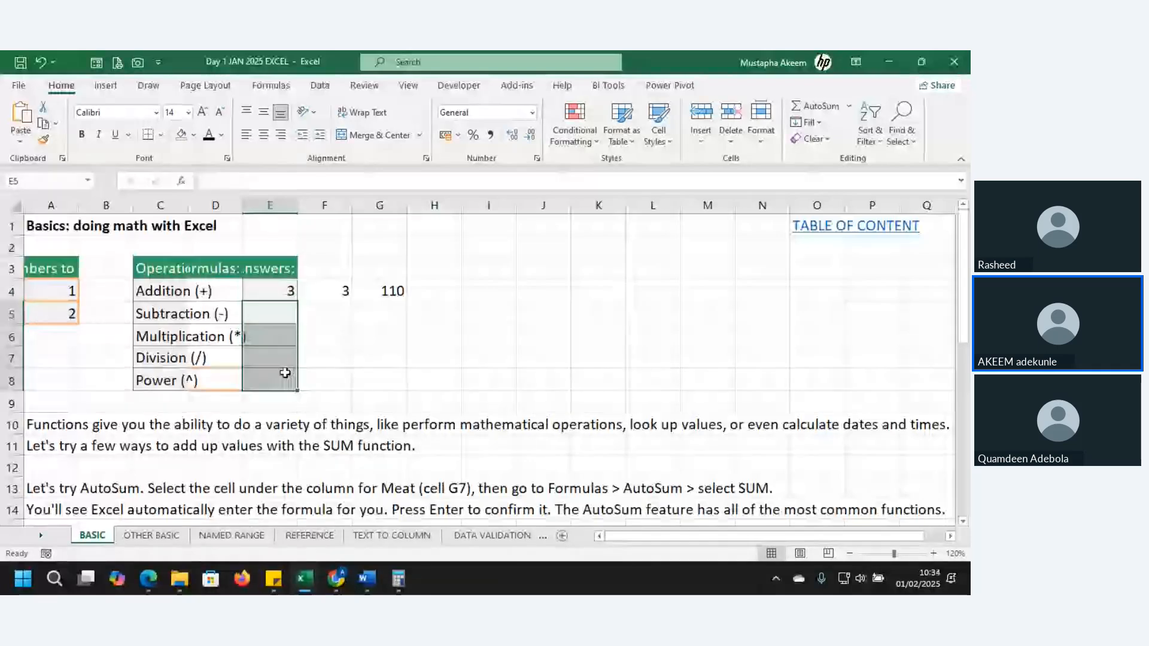
# Show the formula in G4, then delete the example formulas in F4:G4
pyautogui.click(380, 291)
pyautogui.doubleClick(380, 291)
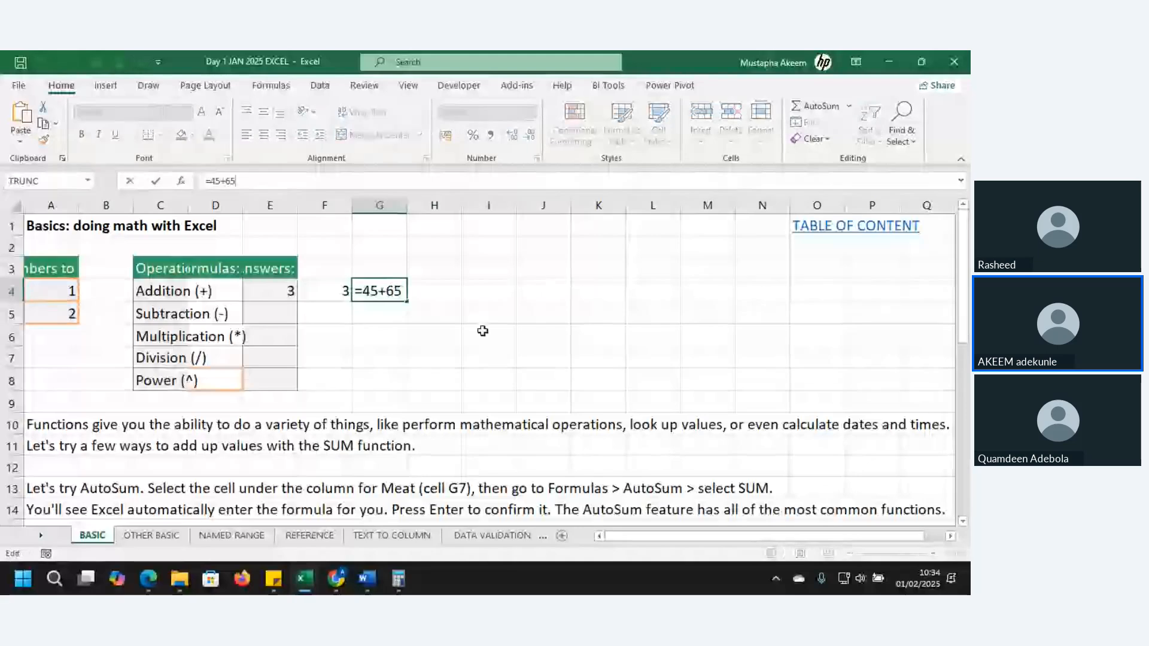
pyautogui.press('Return')
pyautogui.moveTo(335, 292); pyautogui.dragTo(376, 297)
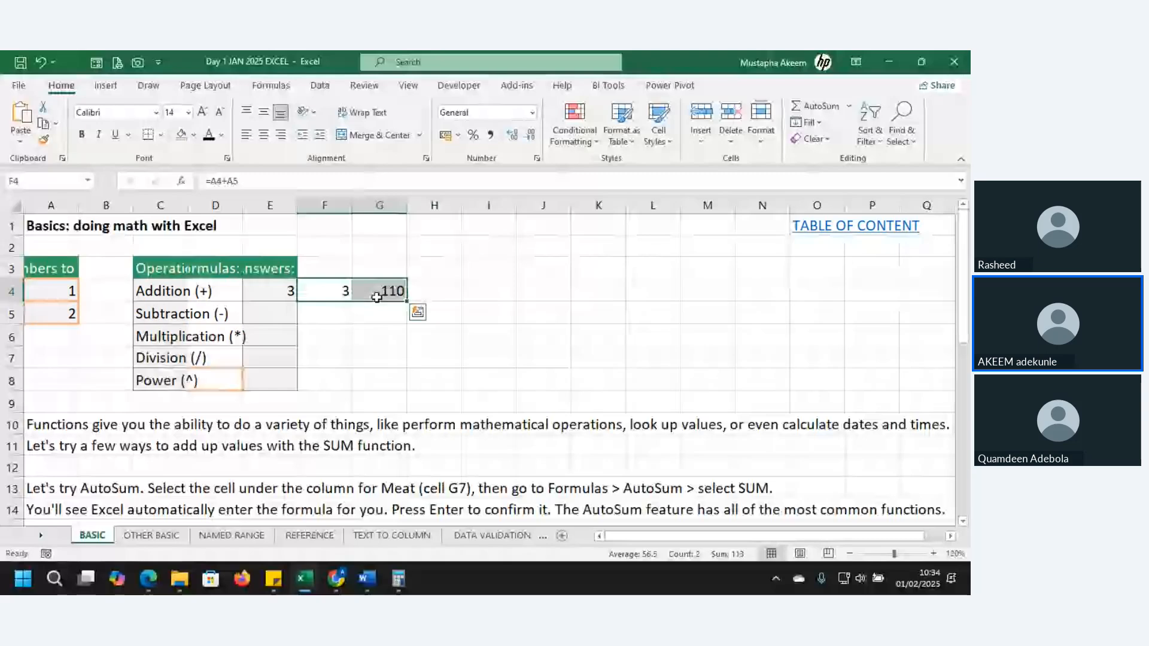
pyautogui.press('Delete')
# Enter the subtraction formula =A5-A4 in the Subtraction answer cell E5
pyautogui.click(275, 312)
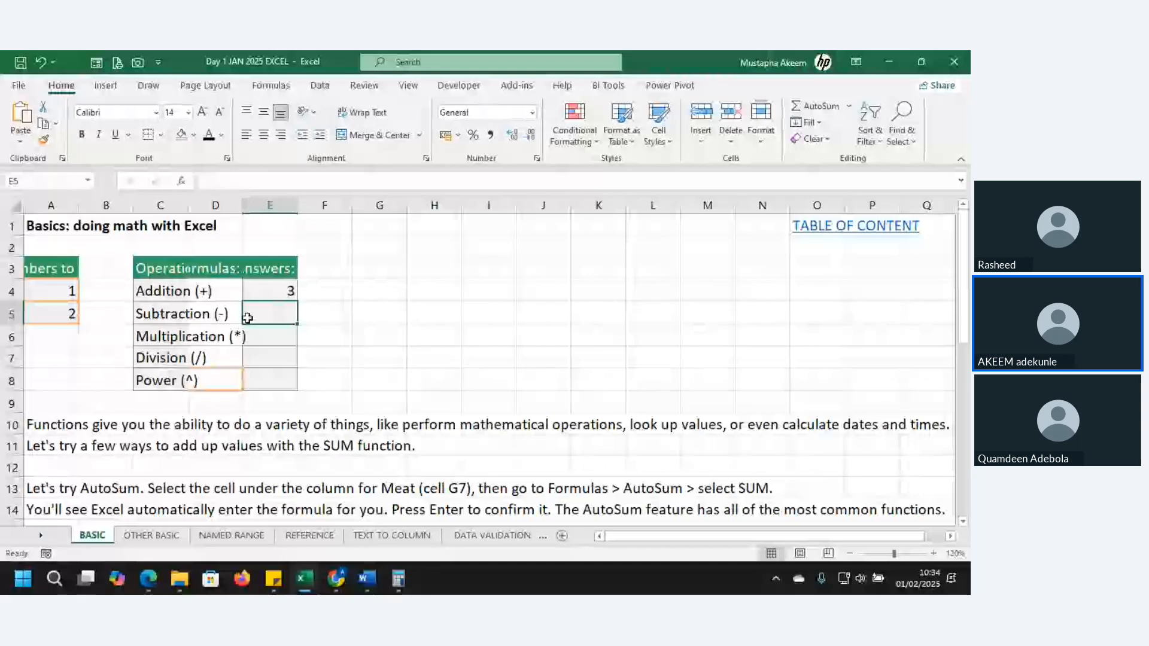
pyautogui.write('=')
pyautogui.click(67, 313)
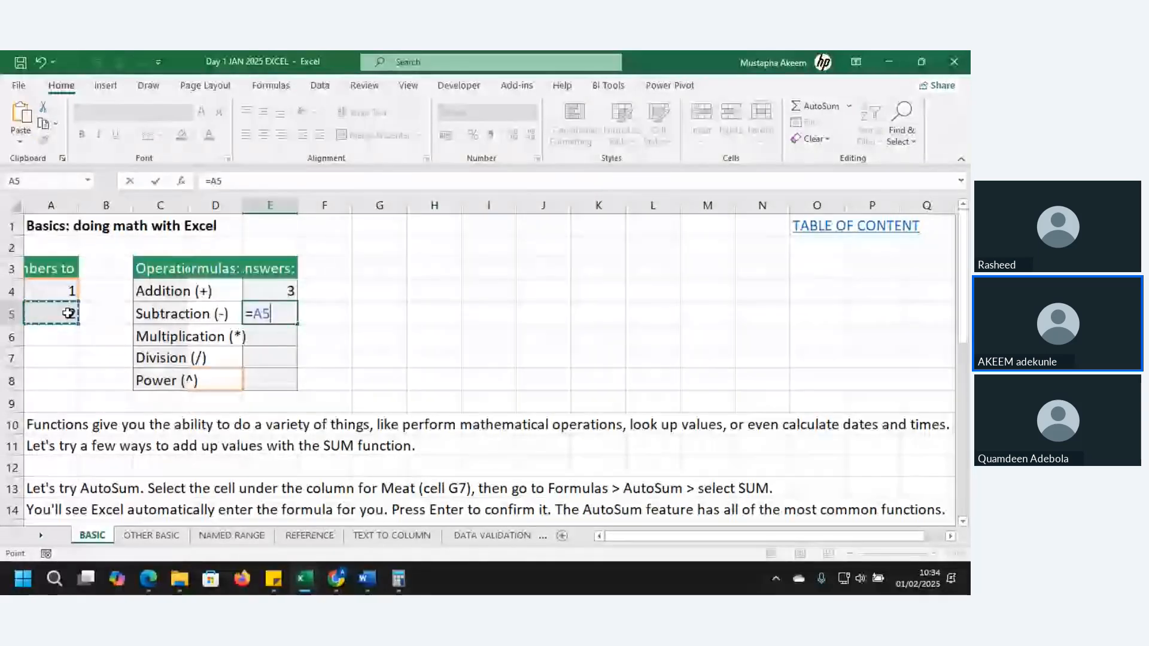
pyautogui.write('-')
pyautogui.click(66, 289)
pyautogui.press('Return')
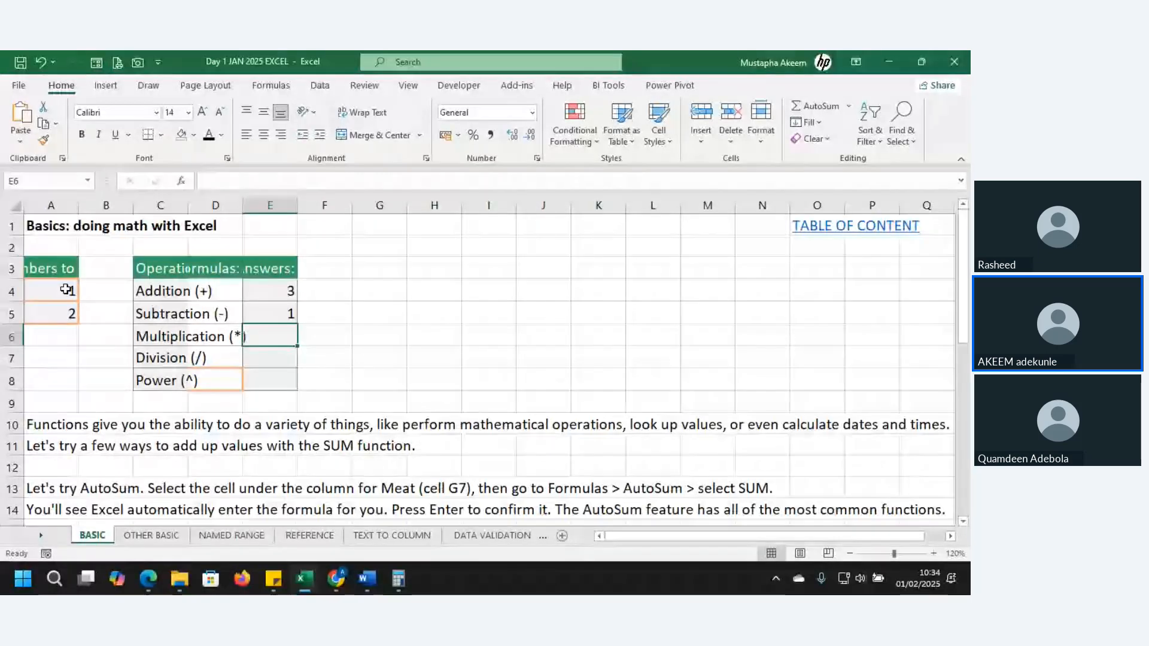
# Enter the multiplication formula =A4*A5 in the Multiplication answer cell E6
pyautogui.write('=')
pyautogui.click(66, 290)
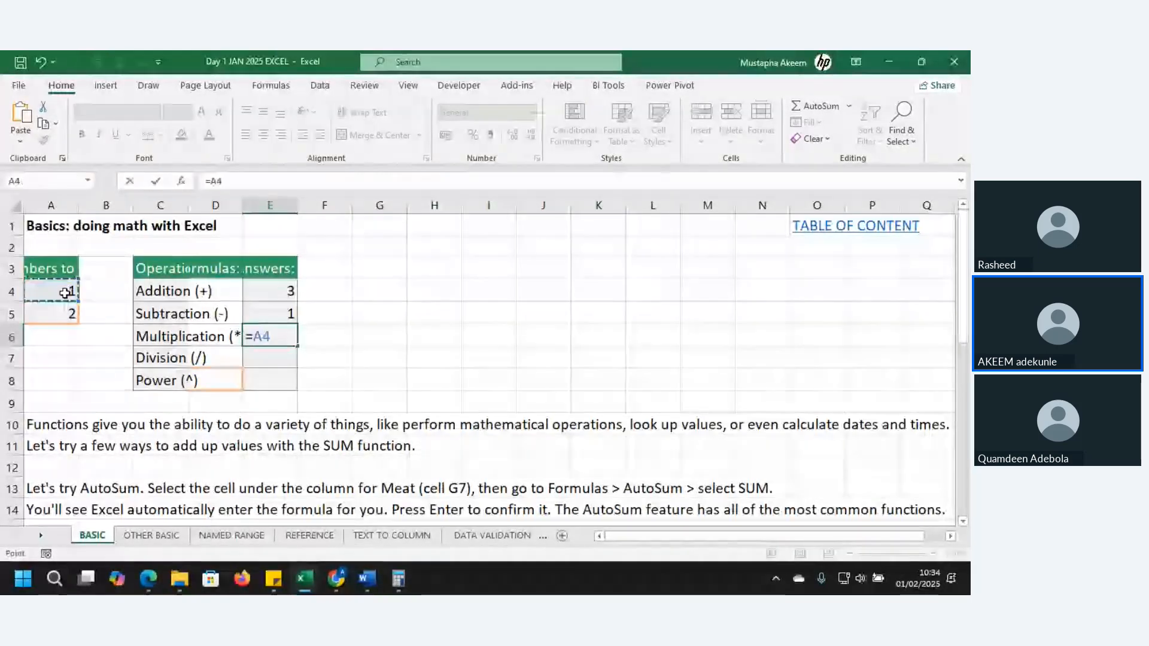
pyautogui.write('*')
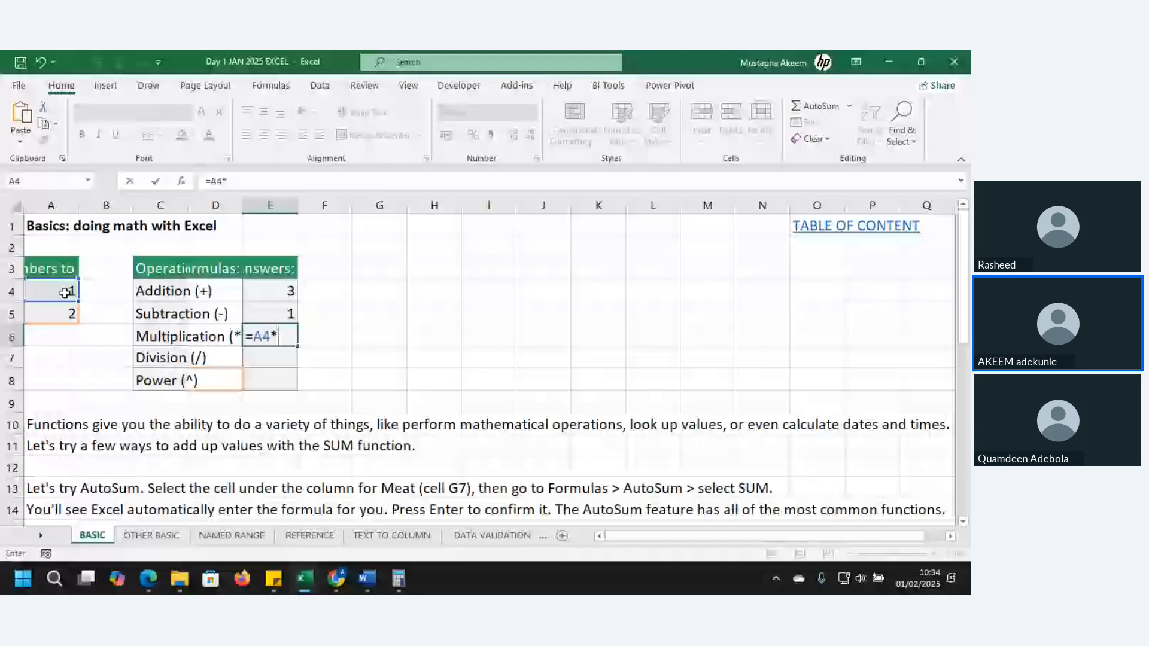
pyautogui.click(58, 312)
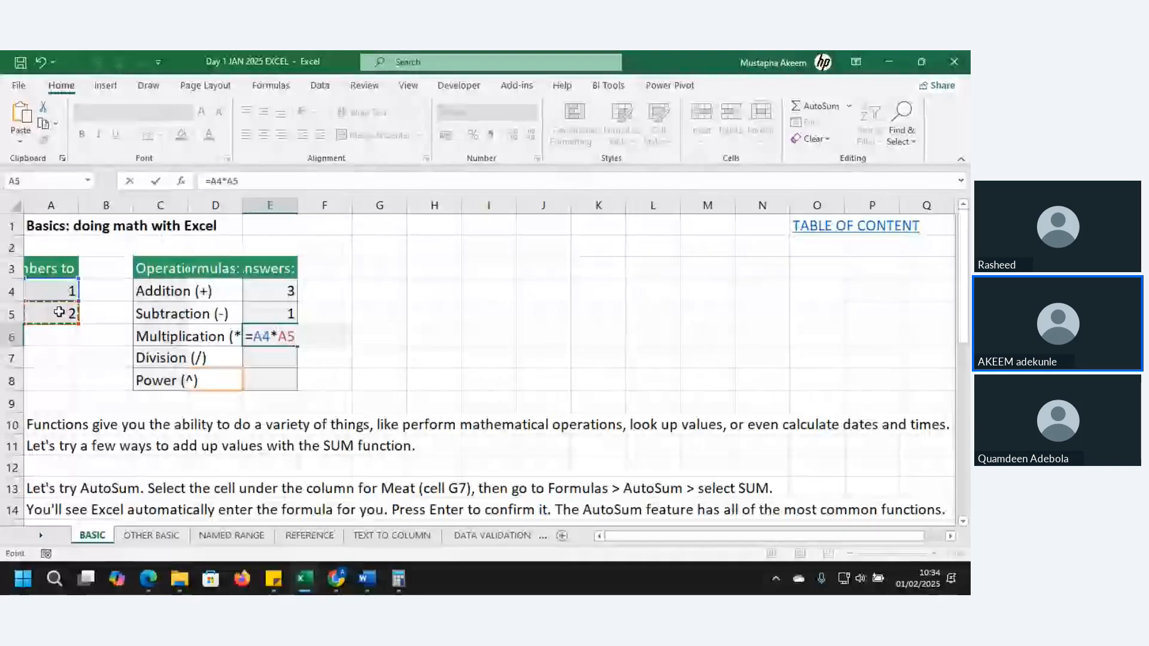
pyautogui.press('Return')
# Enter a formula dividing A4 by A5 in the Division answer cell E7
pyautogui.write('=')
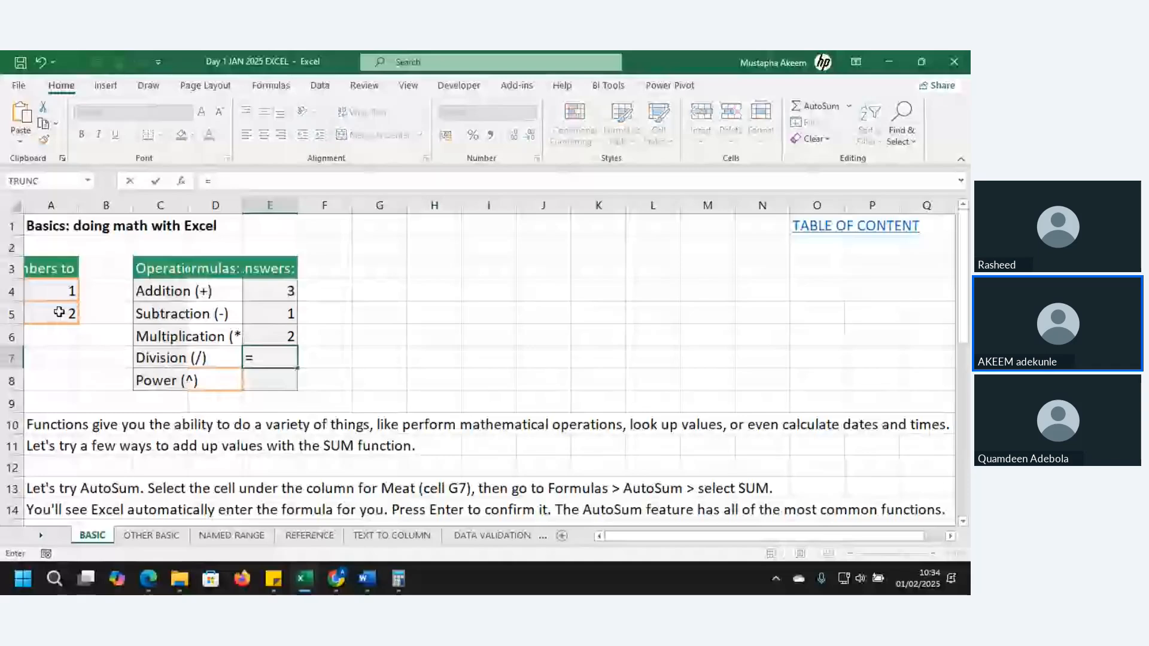
pyautogui.click(60, 295)
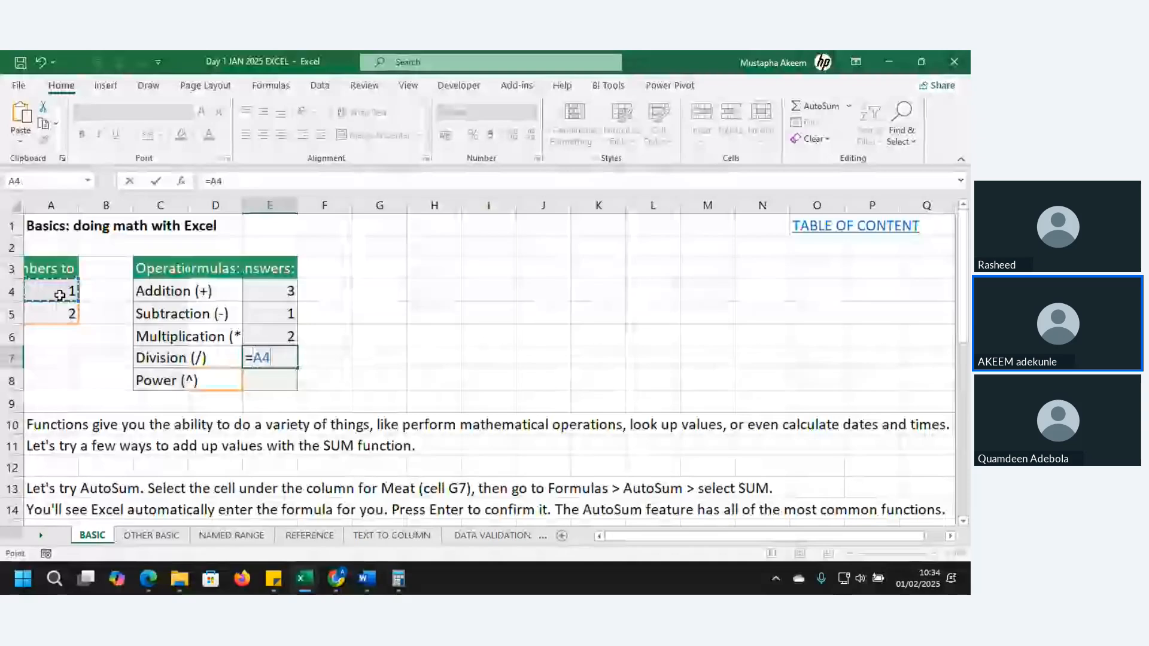
pyautogui.write('/')
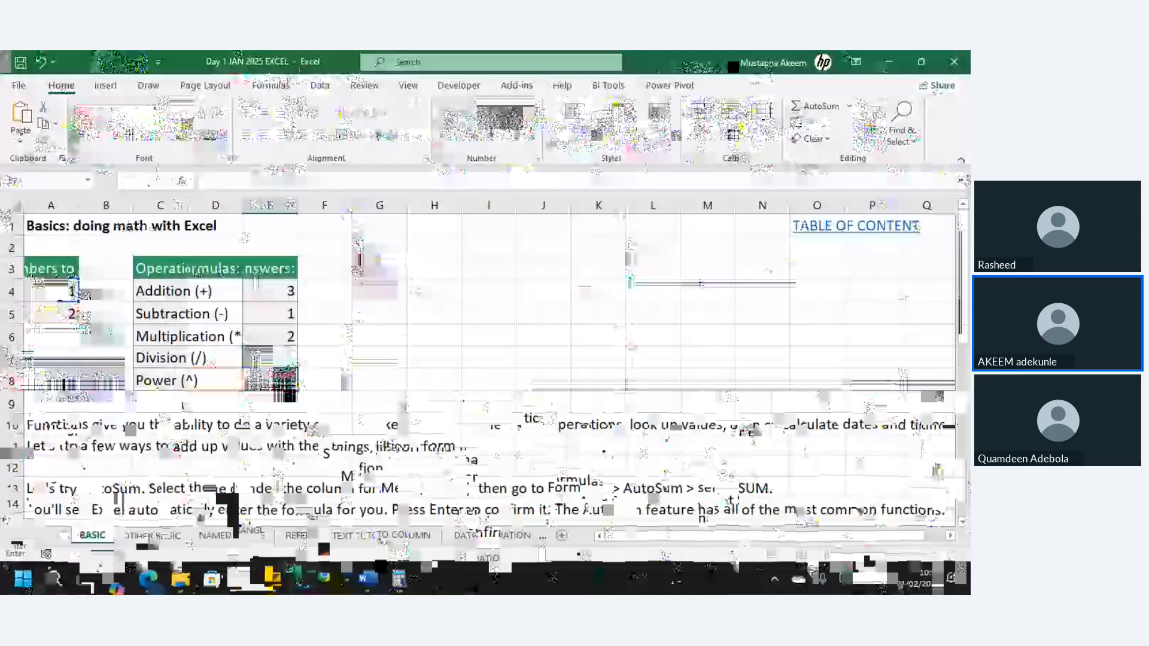
# Start the power formula in the Power answer cell E8 with =A5^
pyautogui.write('=')
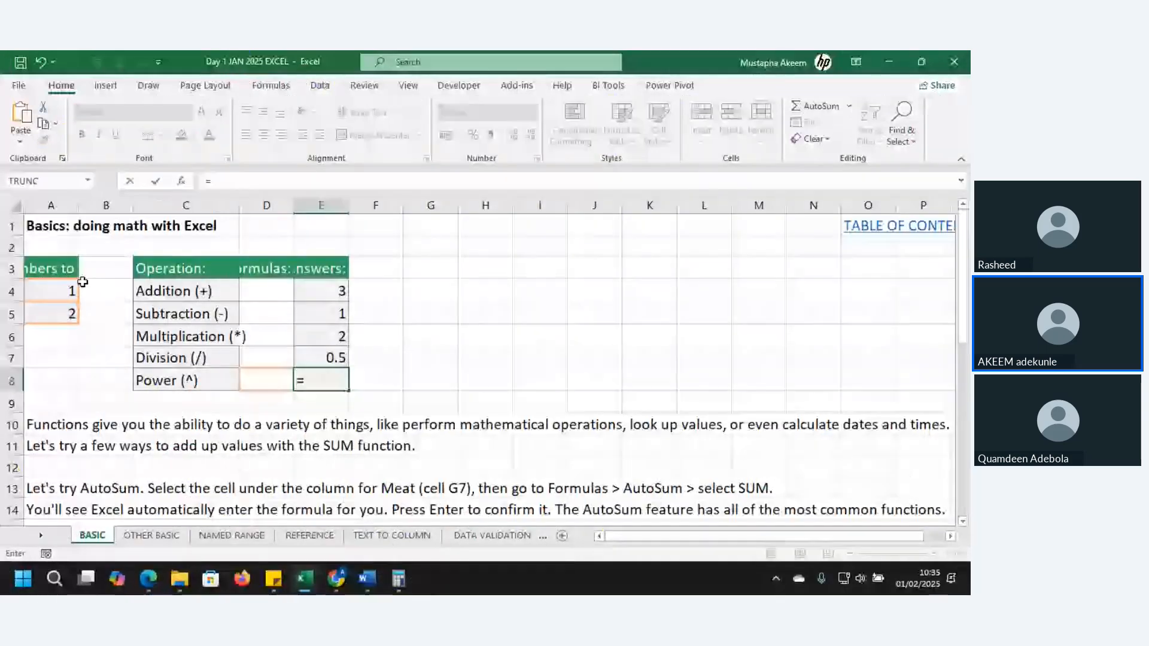
pyautogui.click(64, 310)
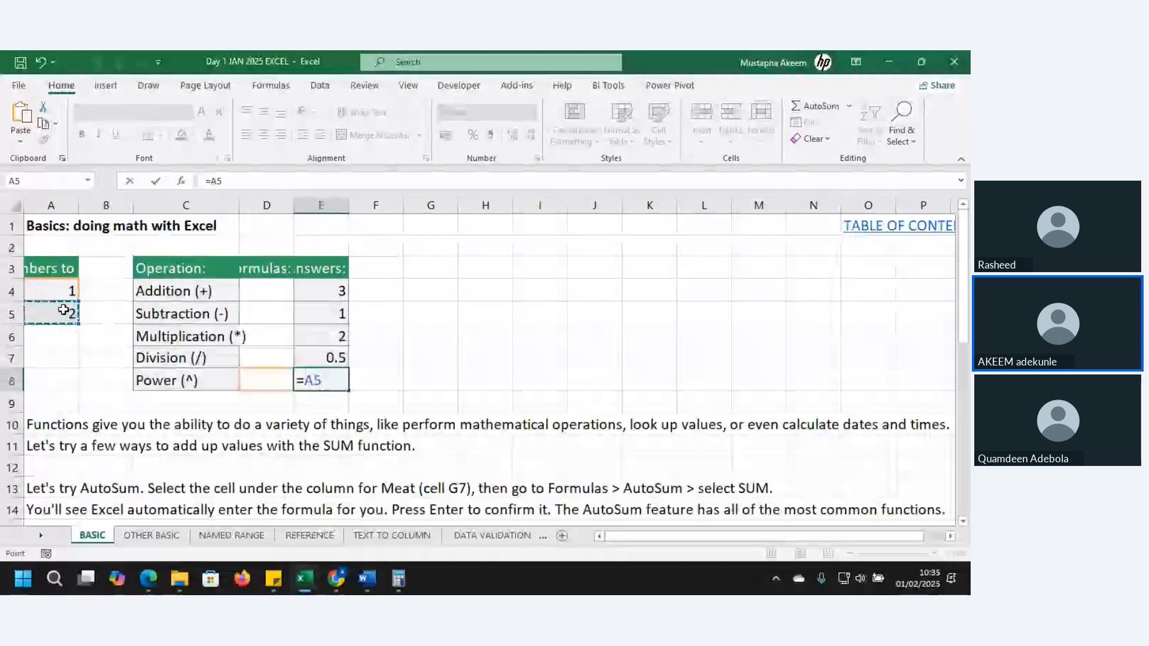
pyautogui.write('^')
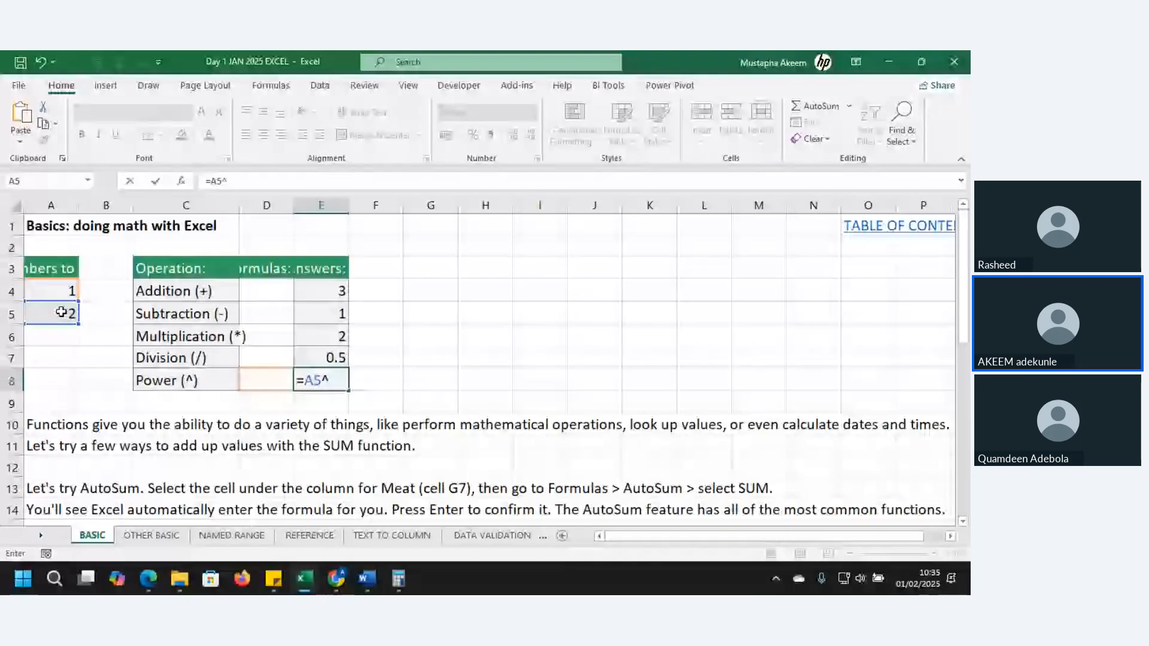
# Open the On-Screen Keyboard and demonstrate the Shift and 6 combination that produces the ^ character
pyautogui.click(54, 583)
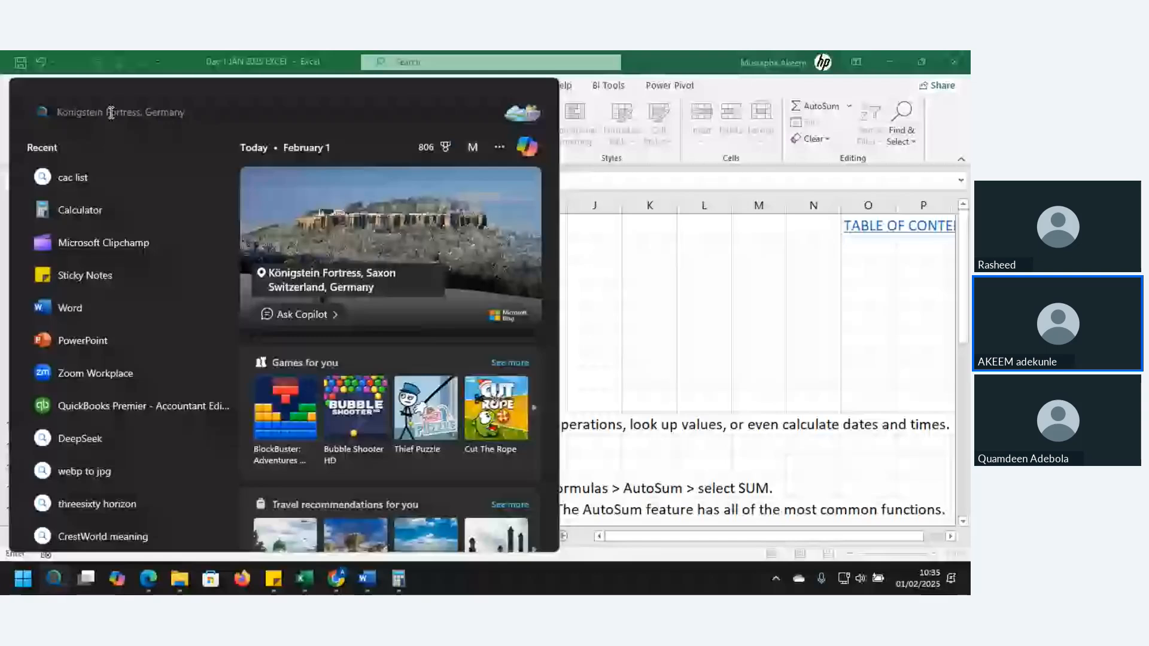
pyautogui.write('KE')
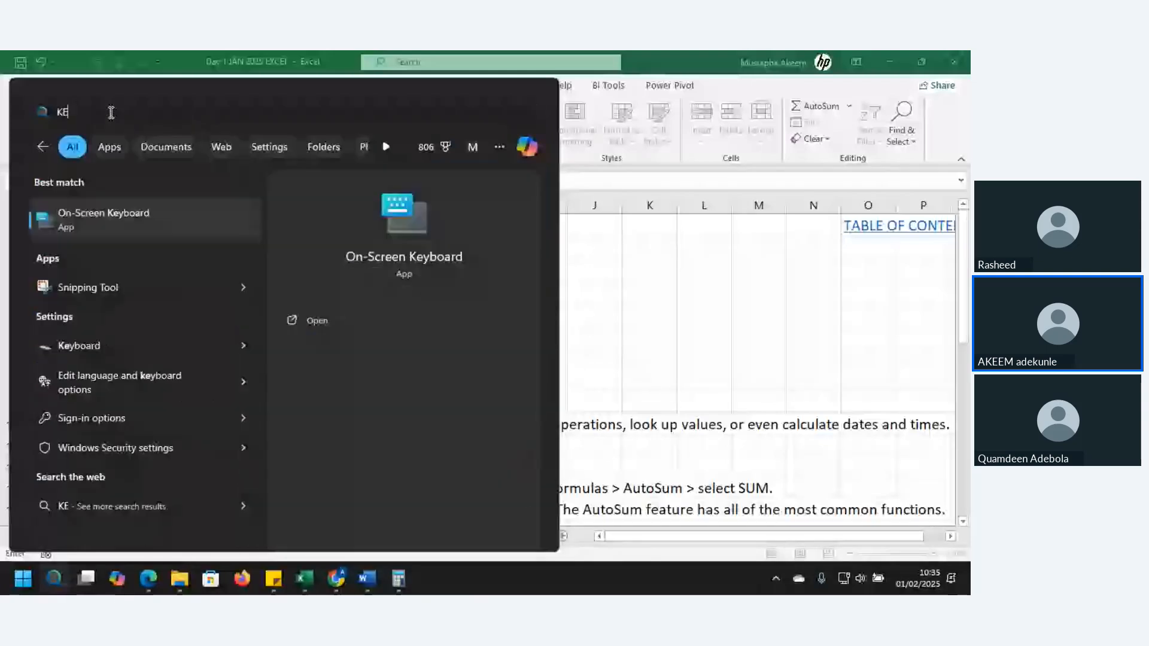
pyautogui.write('Y')
pyautogui.click(118, 210)
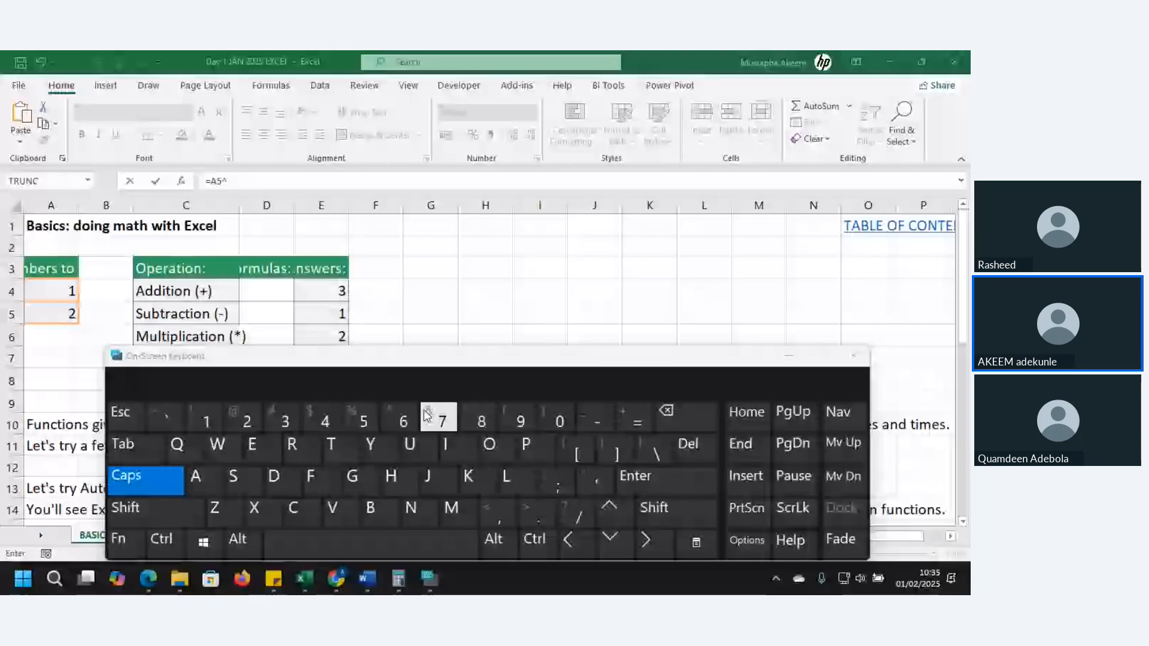
pyautogui.click(156, 511)
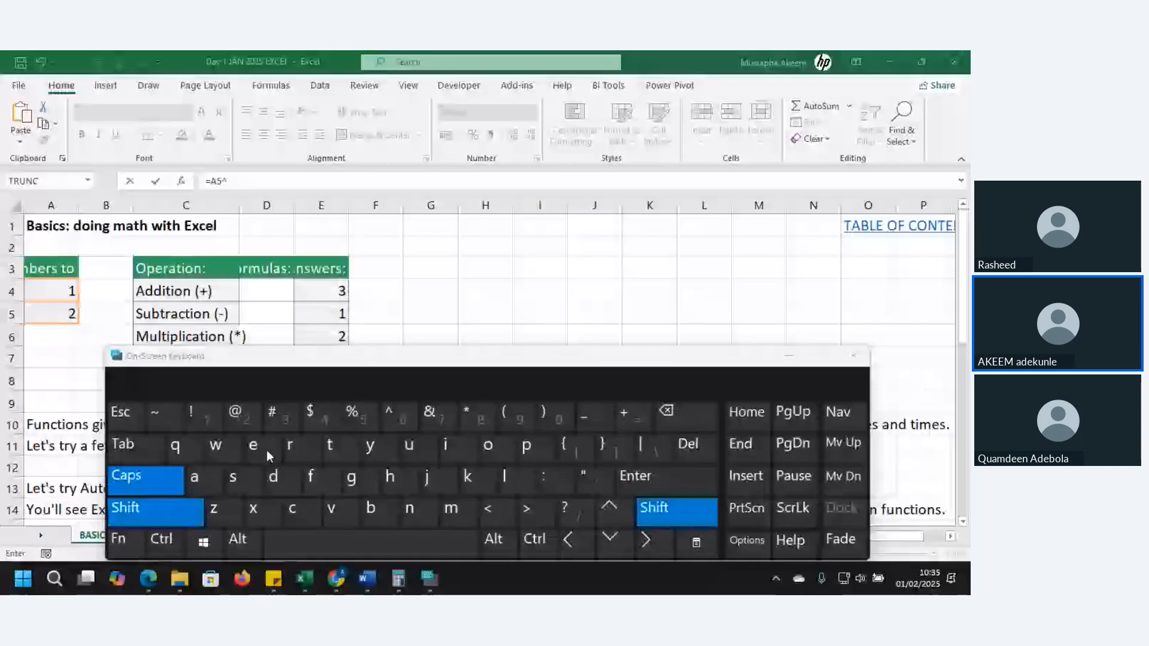
pyautogui.click(401, 417)
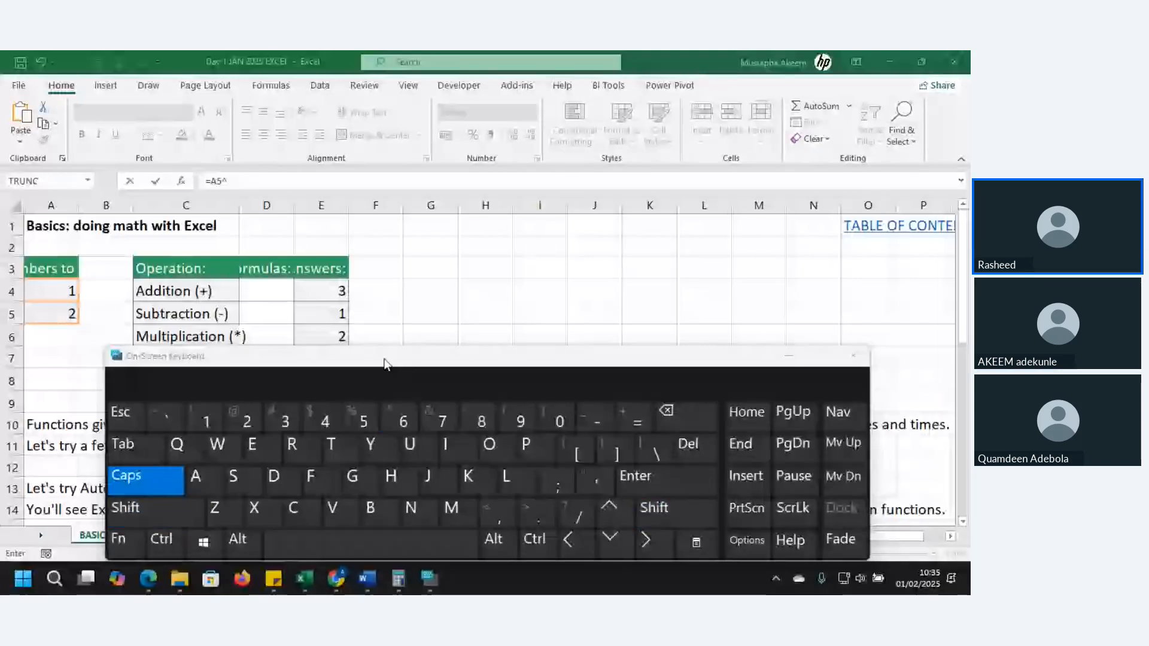
# Complete the power formula in the Power answer cell E8 as =A5^5 and minimize the On-Screen Keyboard
pyautogui.click(256, 186)
pyautogui.write('5')
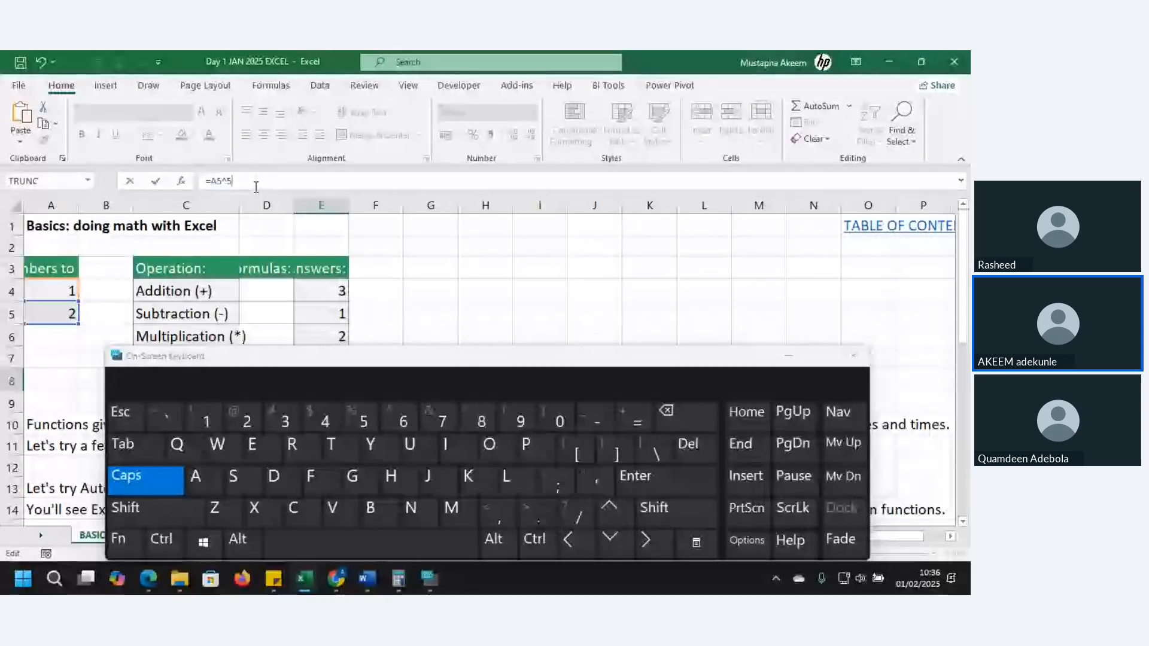
pyautogui.press('Return')
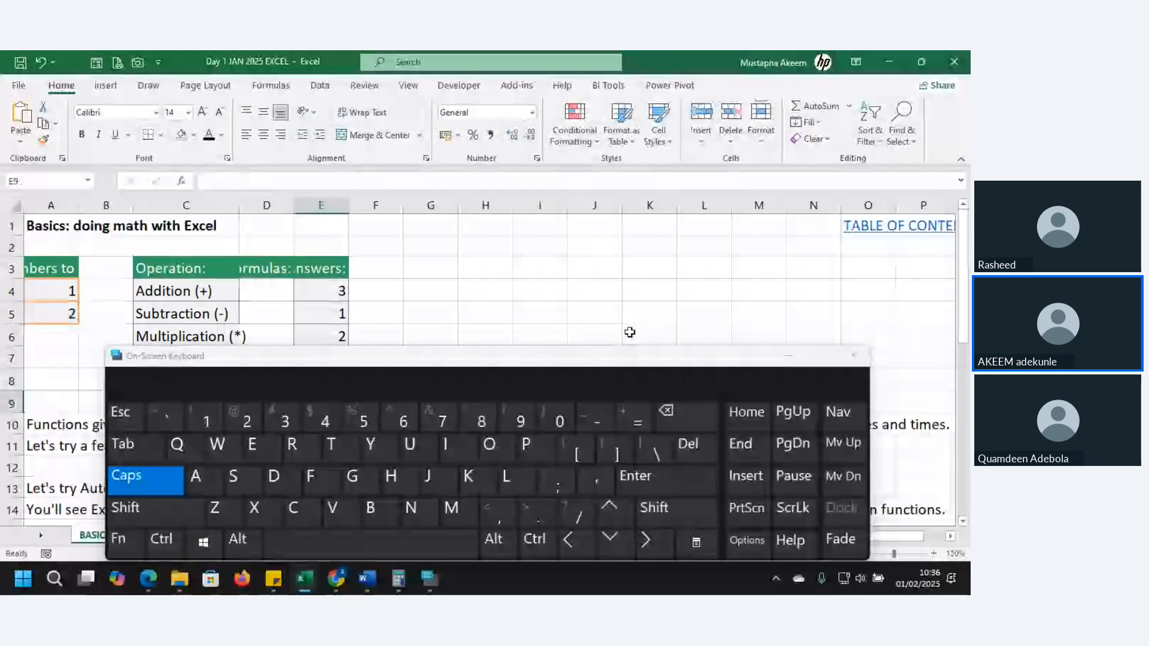
pyautogui.click(788, 356)
pyautogui.click(336, 579)
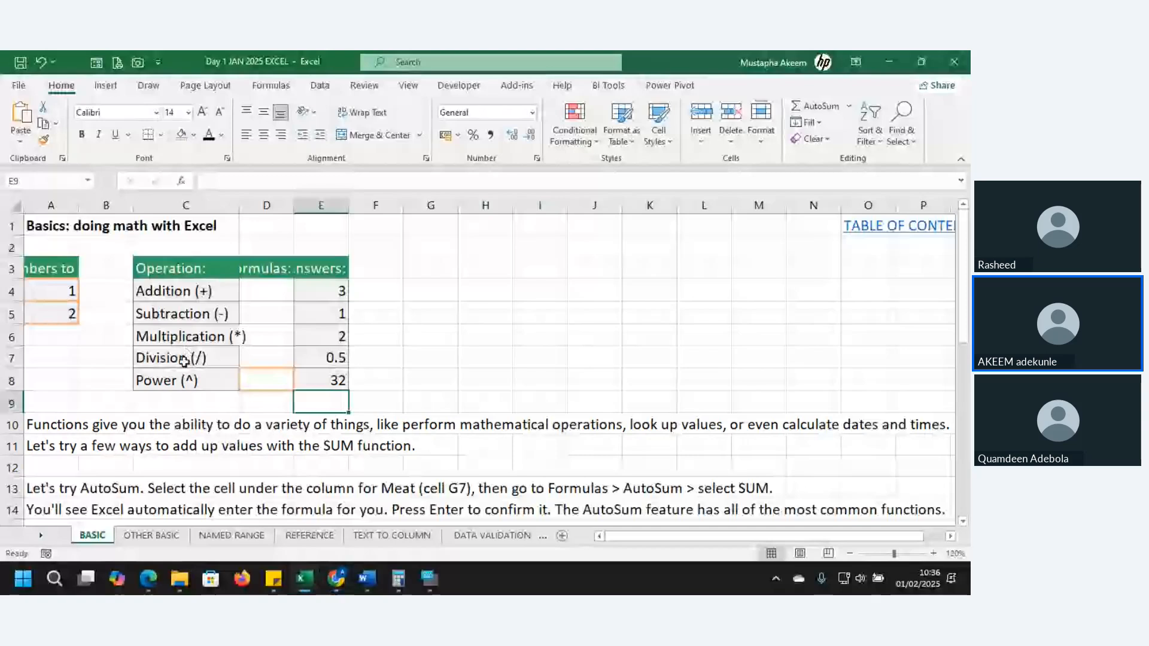
# Go to the fruit SUM tables on the BASIC sheet and bring the Day 1 JAN 2025 EXCEL workbook to the front
pyautogui.click(185, 467)
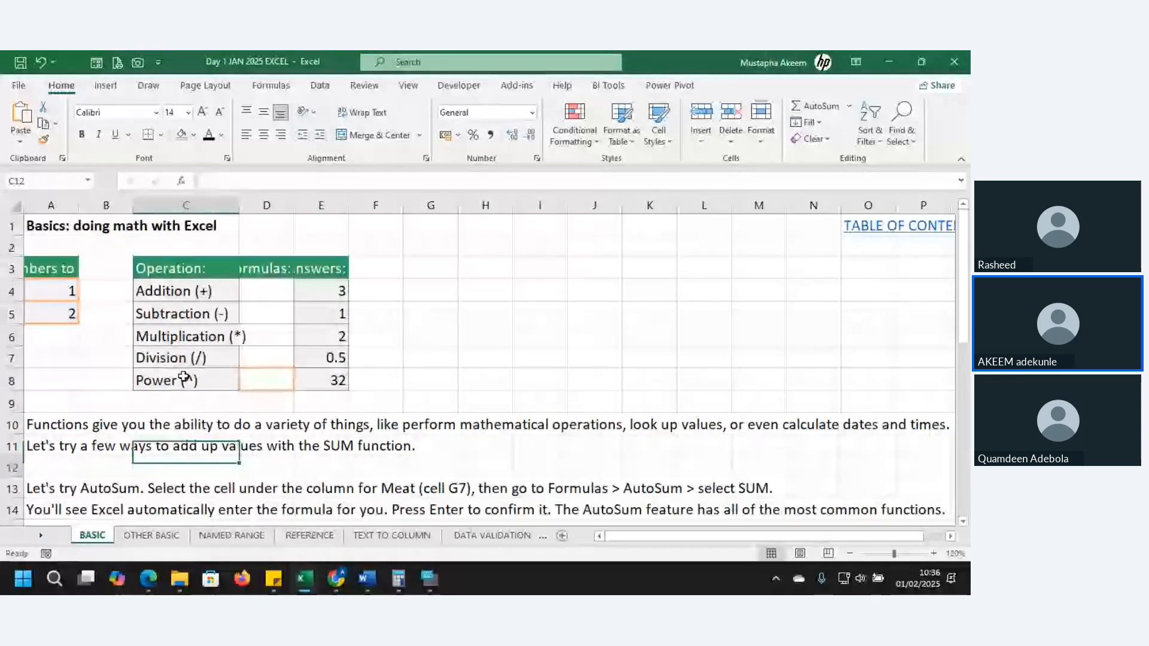
pyautogui.press('pagedown')
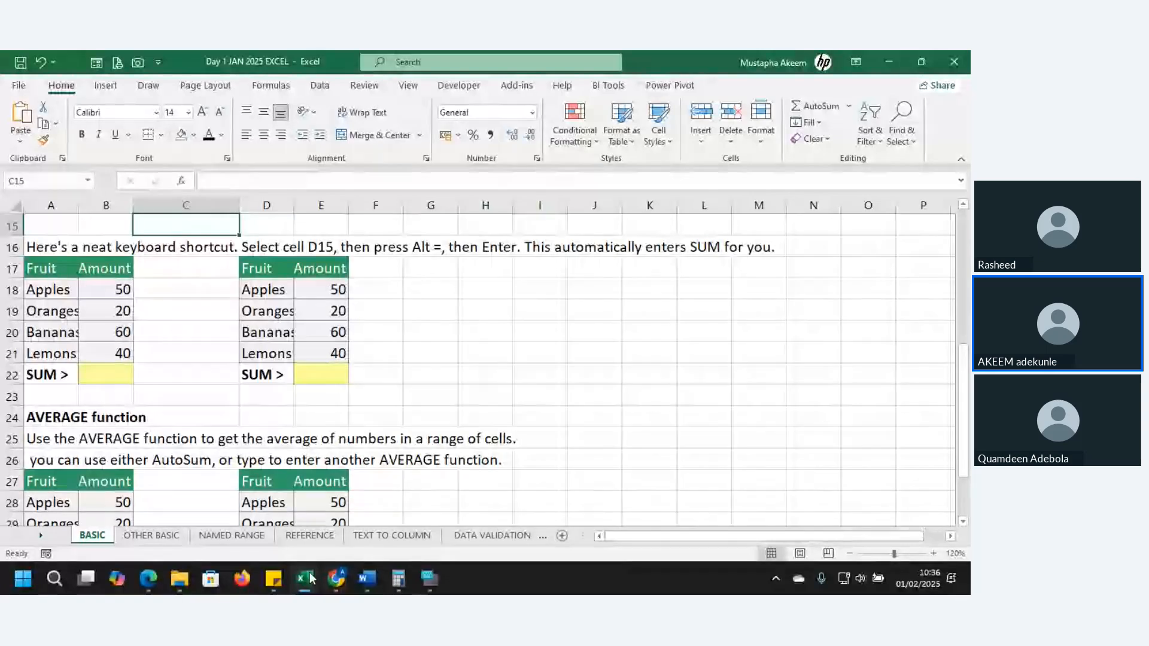
pyautogui.moveTo(304, 579)
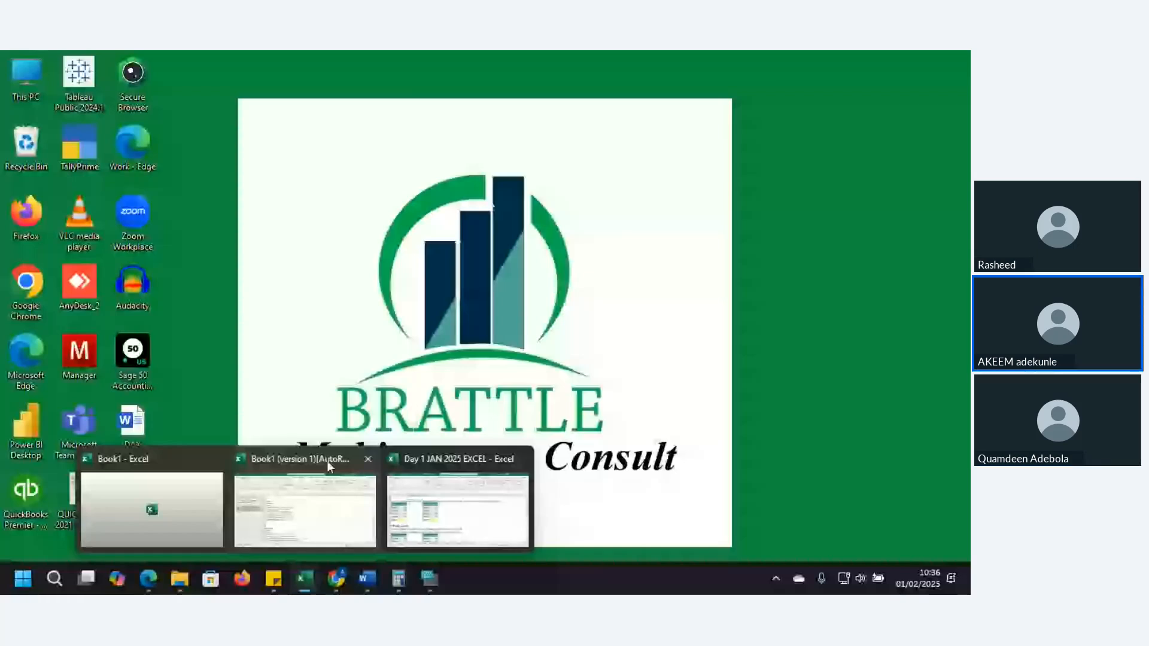
pyautogui.click(442, 488)
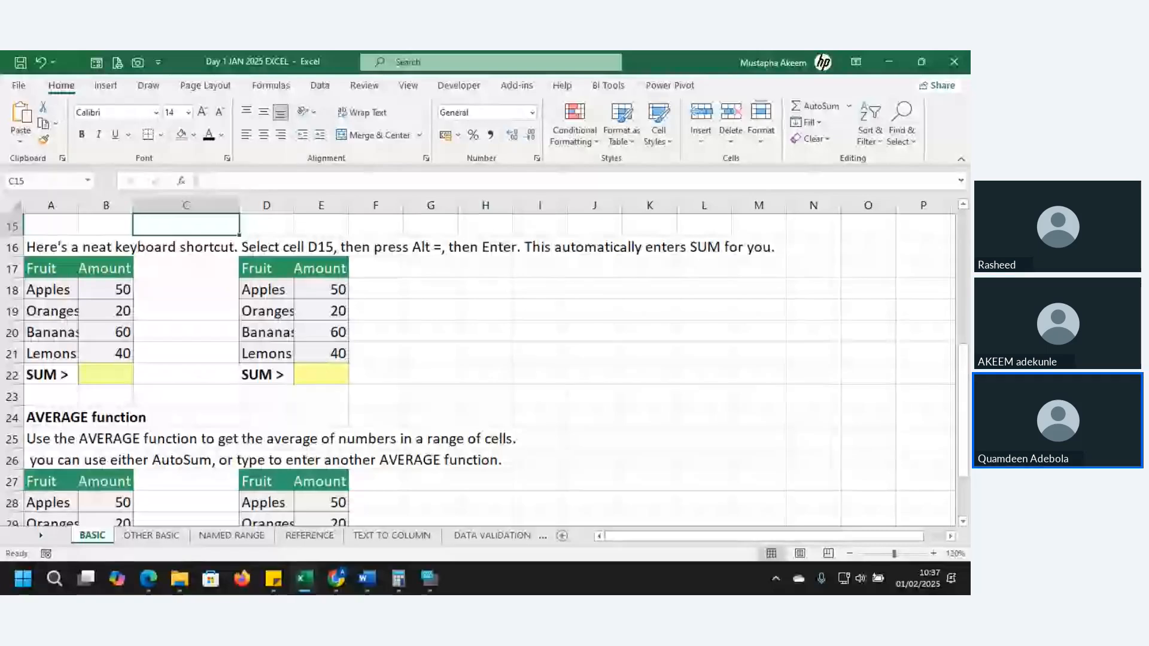
pyautogui.press('super+d')
pyautogui.press('super+d')
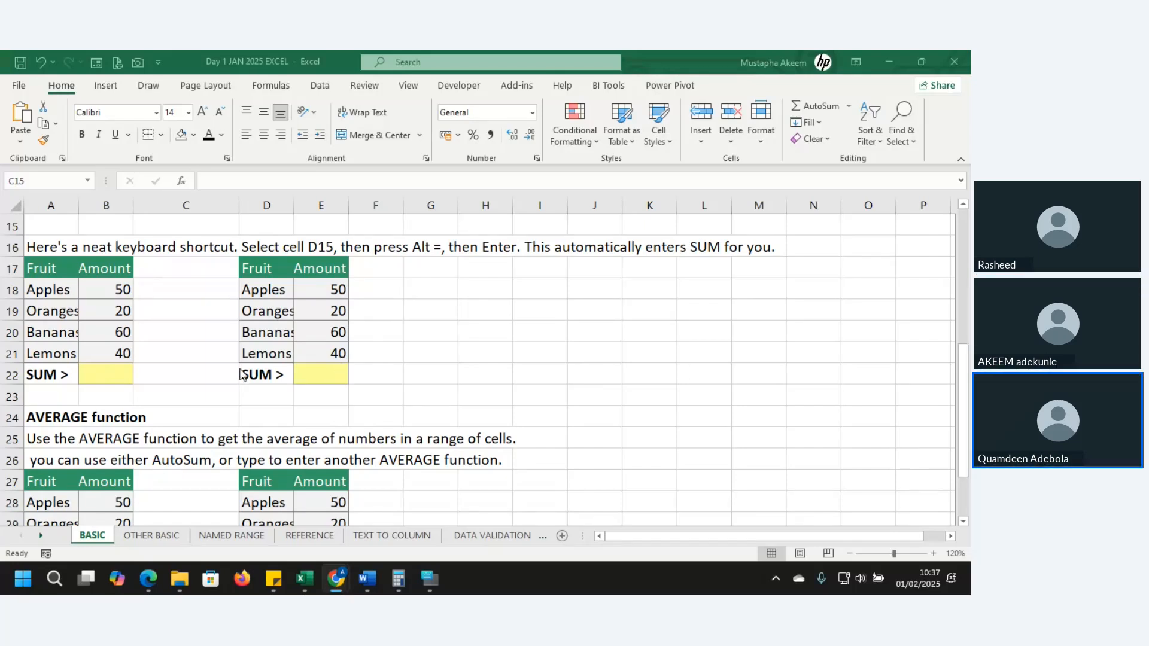
pyautogui.click(318, 380)
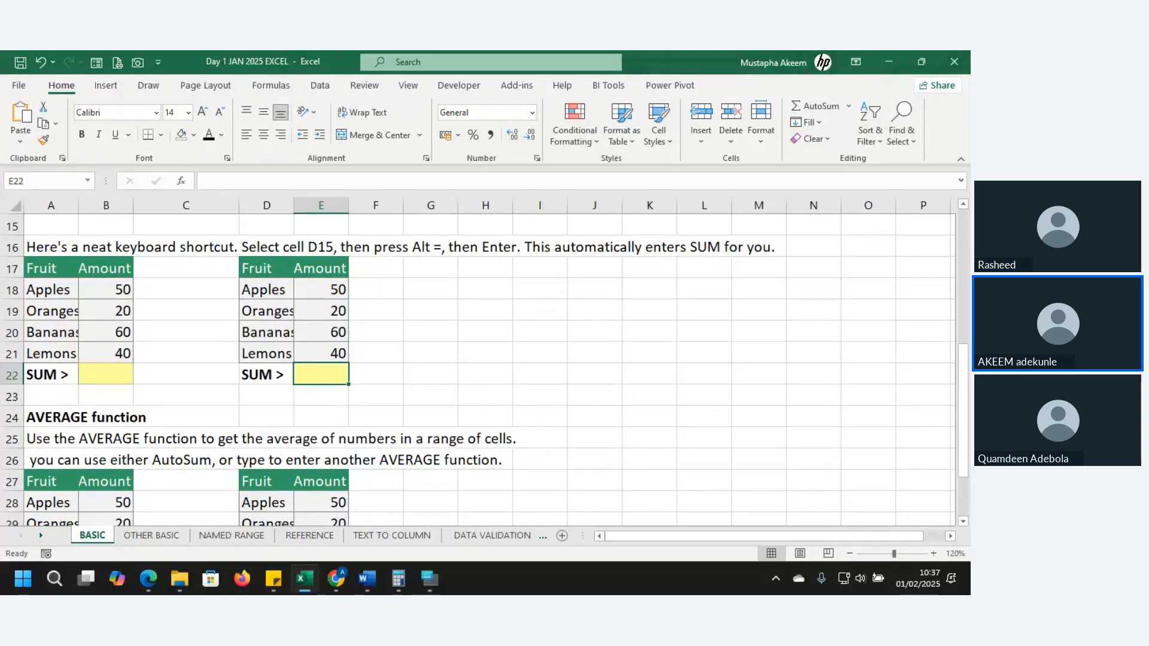
pyautogui.hotkey('alt', 'Tab')
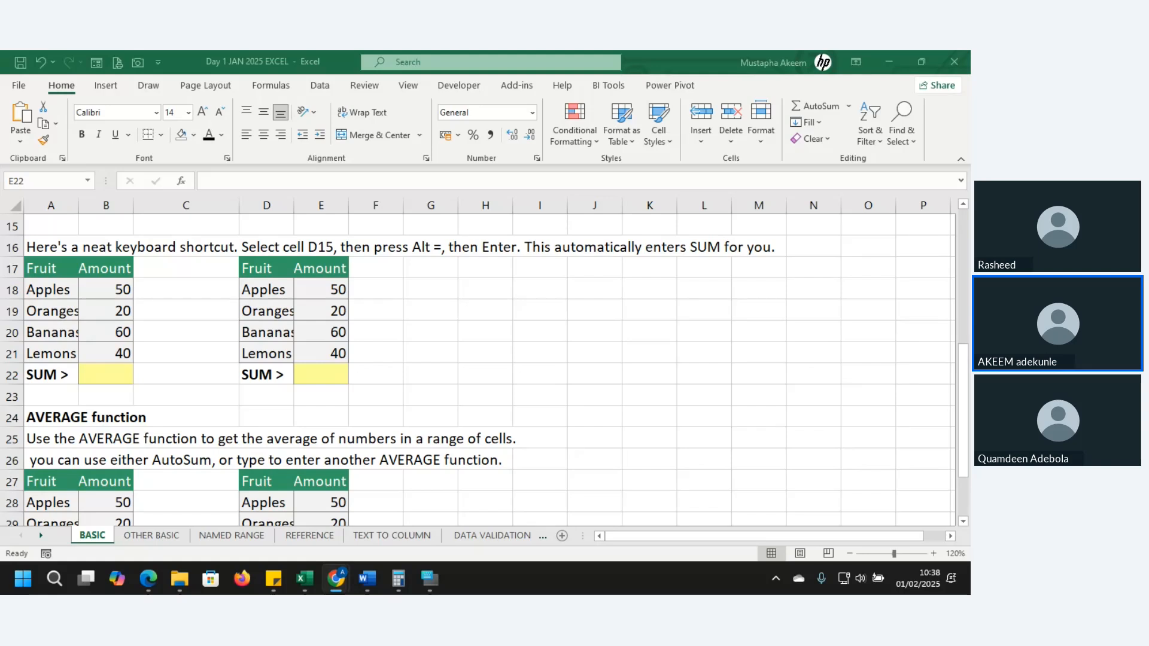
pyautogui.click(266, 403)
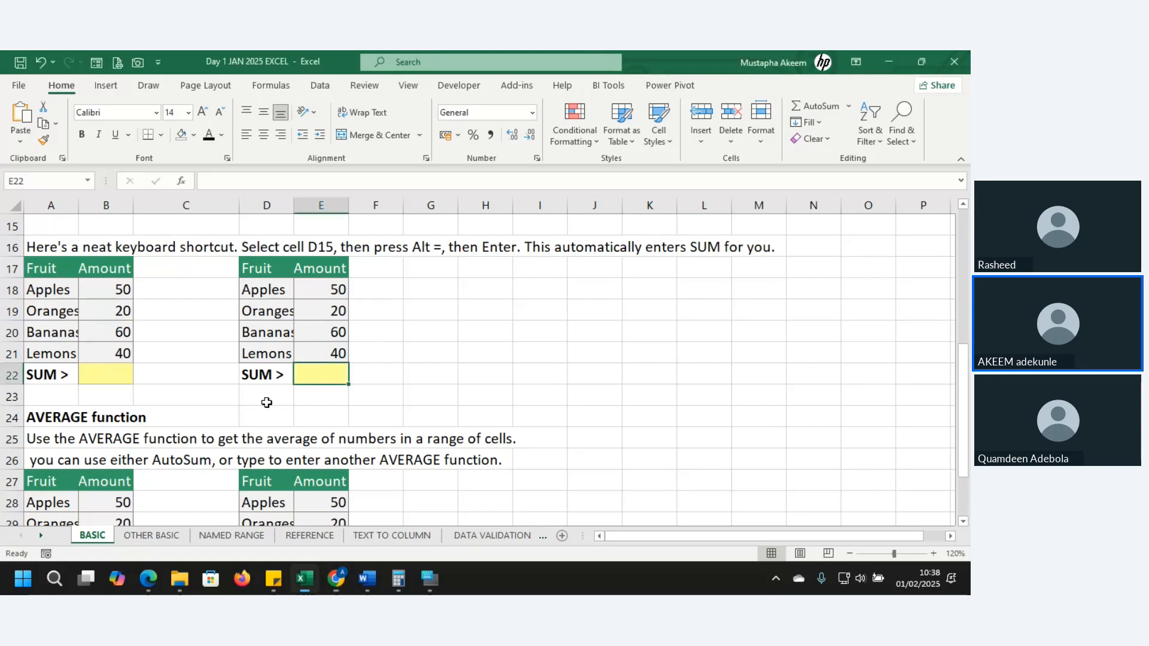
# Start a cell-by-cell addition of the second fruit table's amounts in J22 with =E18+E19+E20+
pyautogui.click(100, 374)
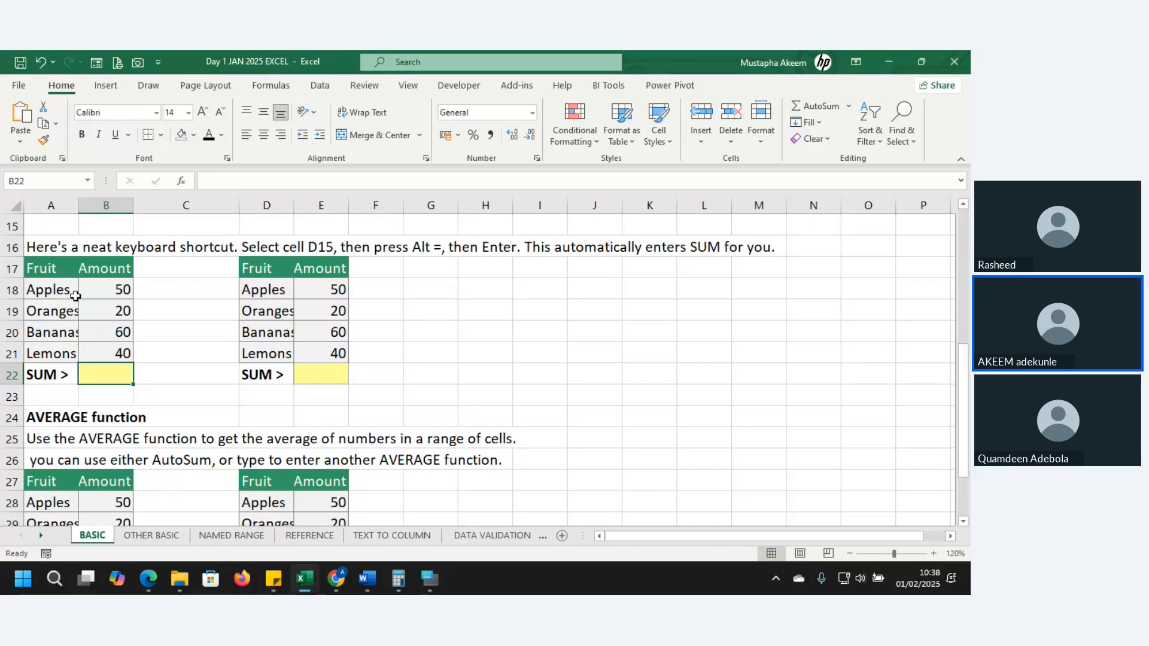
pyautogui.press('Right')
pyautogui.press('Right')
pyautogui.press('Right')
pyautogui.press('Right')
pyautogui.press('Right')
pyautogui.press('Right')
pyautogui.press('Right')
pyautogui.press('Right')
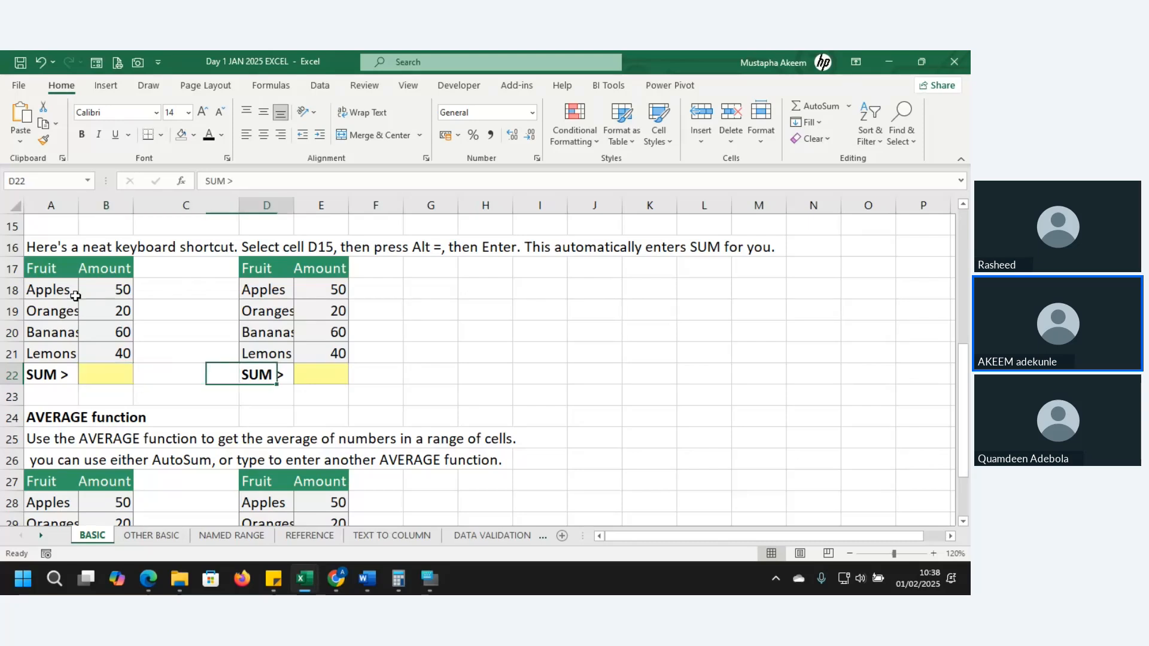
pyautogui.write('=')
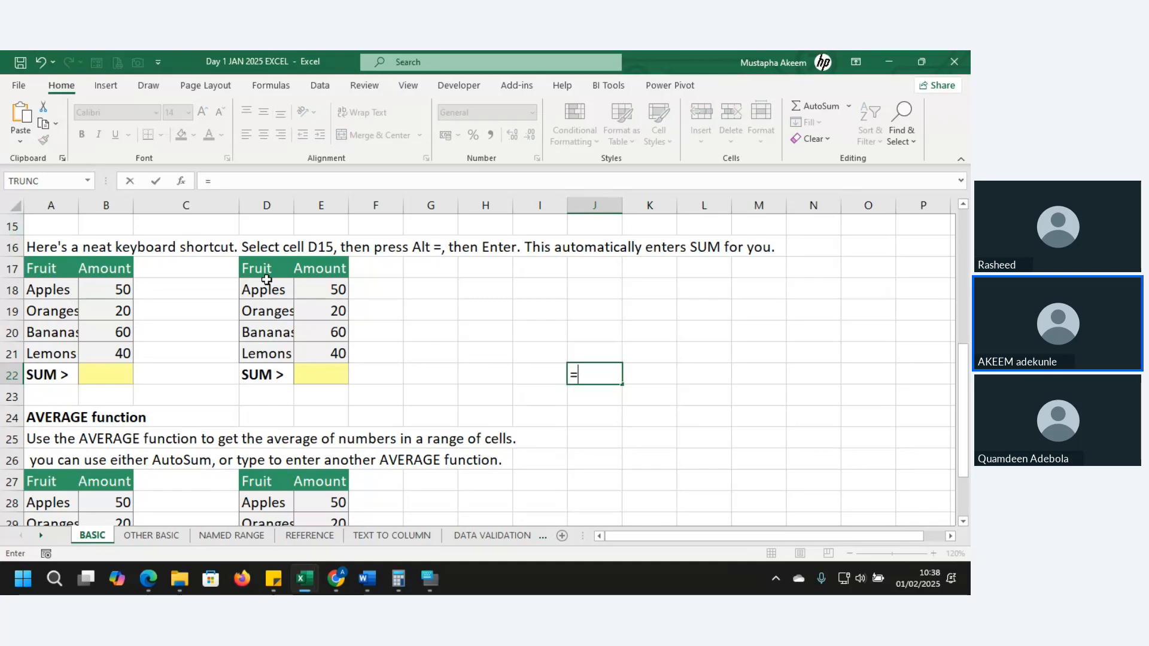
pyautogui.click(302, 291)
pyautogui.write('+')
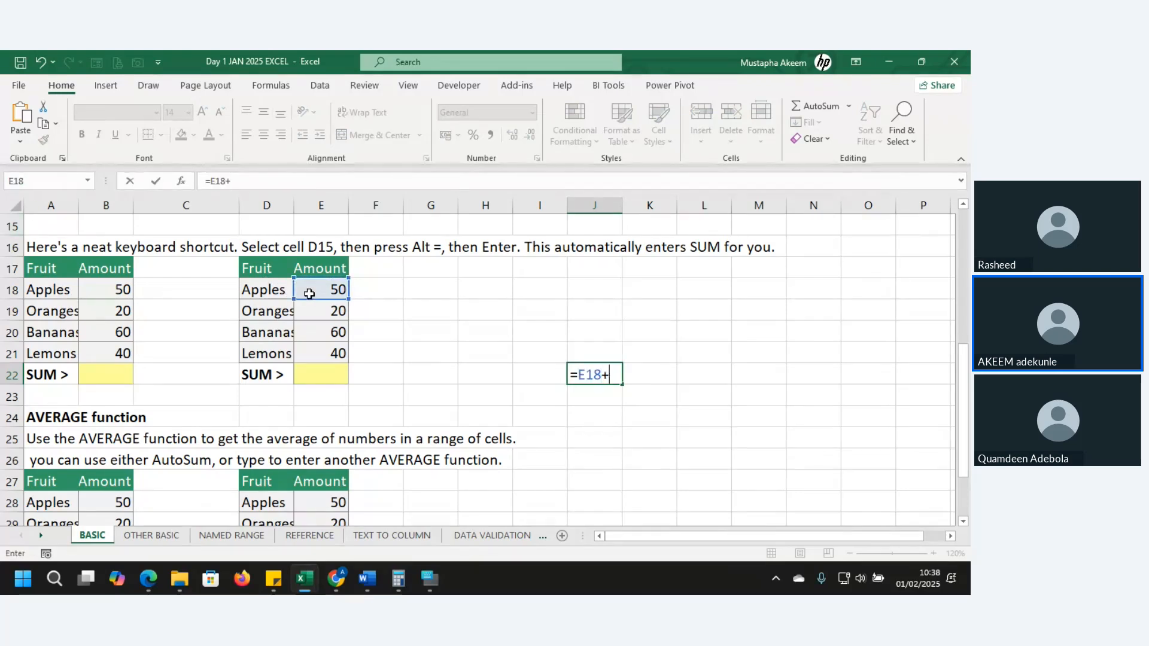
pyautogui.click(321, 309)
pyautogui.write('+')
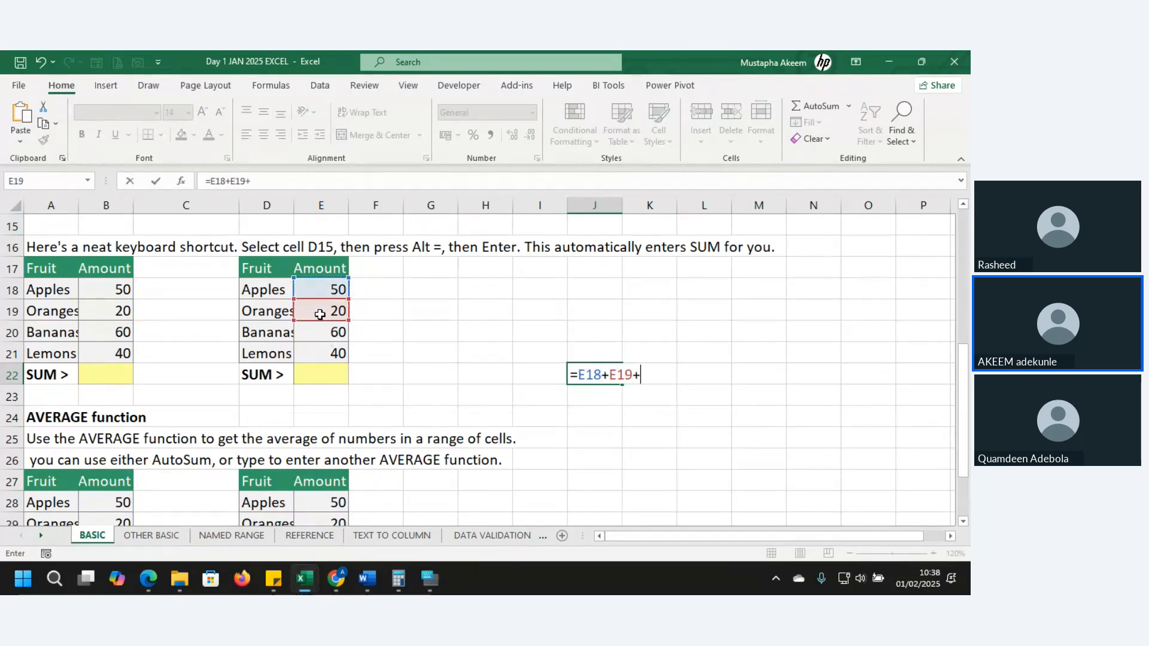
pyautogui.click(336, 337)
pyautogui.write('+')
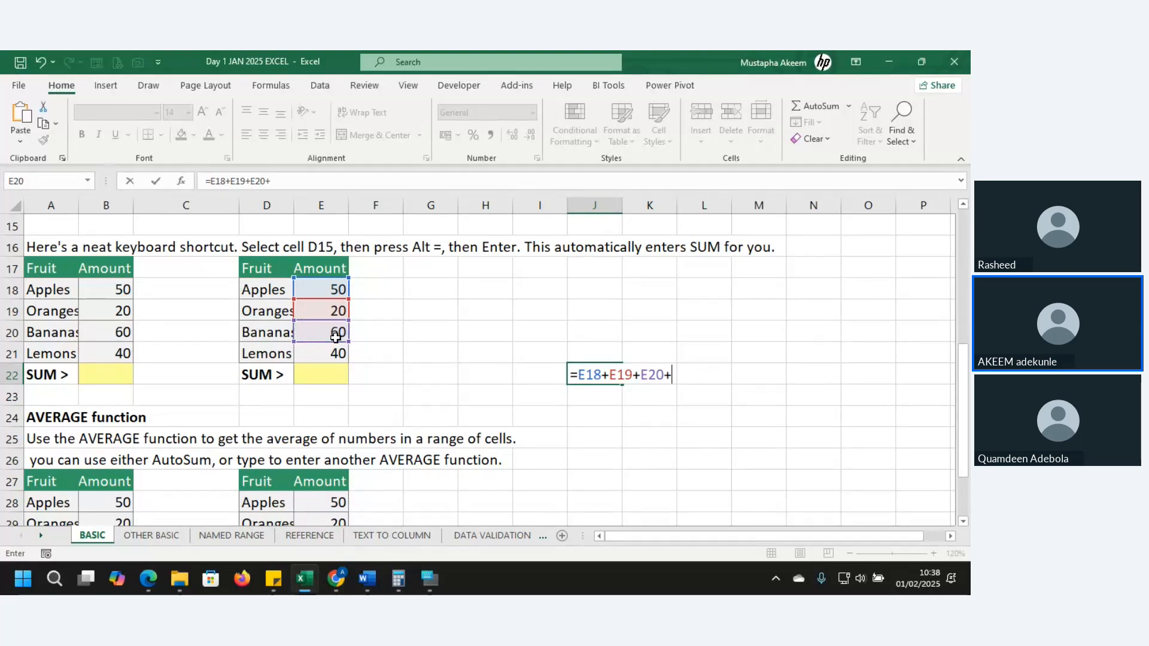
# Try separating the references with a comma as =E18,E19 in J22, and clear the entry
pyautogui.press('BackSpace')
pyautogui.press('BackSpace')
pyautogui.press('BackSpace')
pyautogui.press('BackSpace')
pyautogui.press('BackSpace')
pyautogui.press('BackSpace')
pyautogui.press('BackSpace')
pyautogui.press('BackSpace')
pyautogui.press('BackSpace')
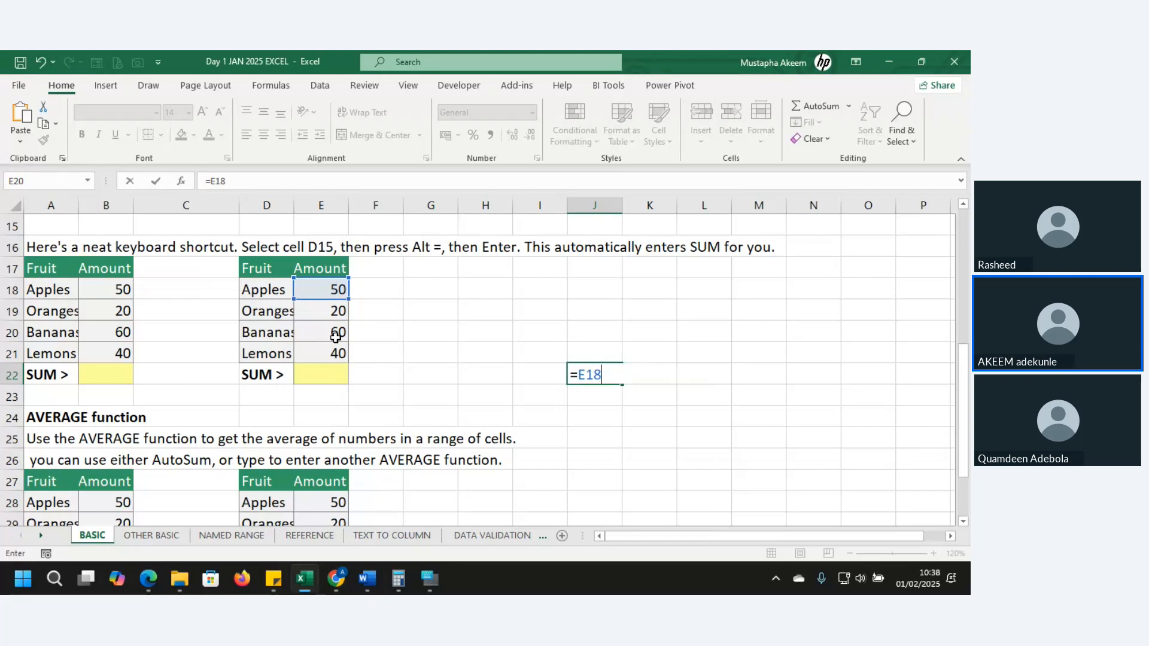
pyautogui.write(',')
pyautogui.click(327, 309)
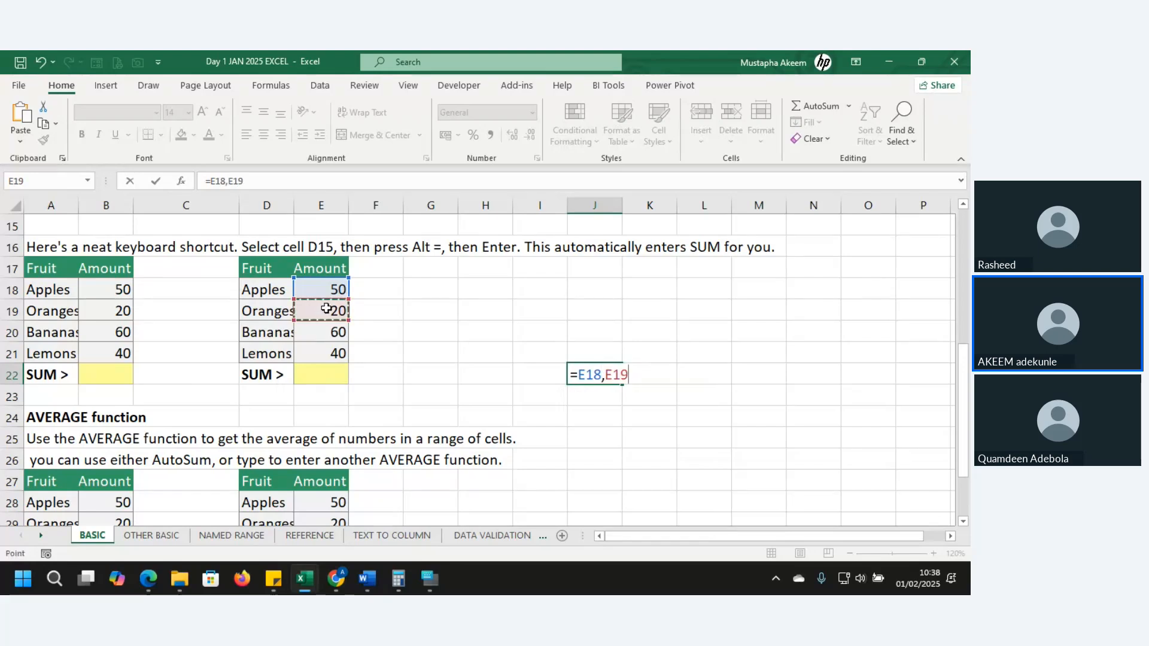
pyautogui.press('BackSpace')
pyautogui.press('BackSpace')
pyautogui.press('BackSpace')
pyautogui.press('BackSpace')
pyautogui.press('BackSpace')
pyautogui.press('BackSpace')
pyautogui.press('BackSpace')
pyautogui.press('BackSpace')
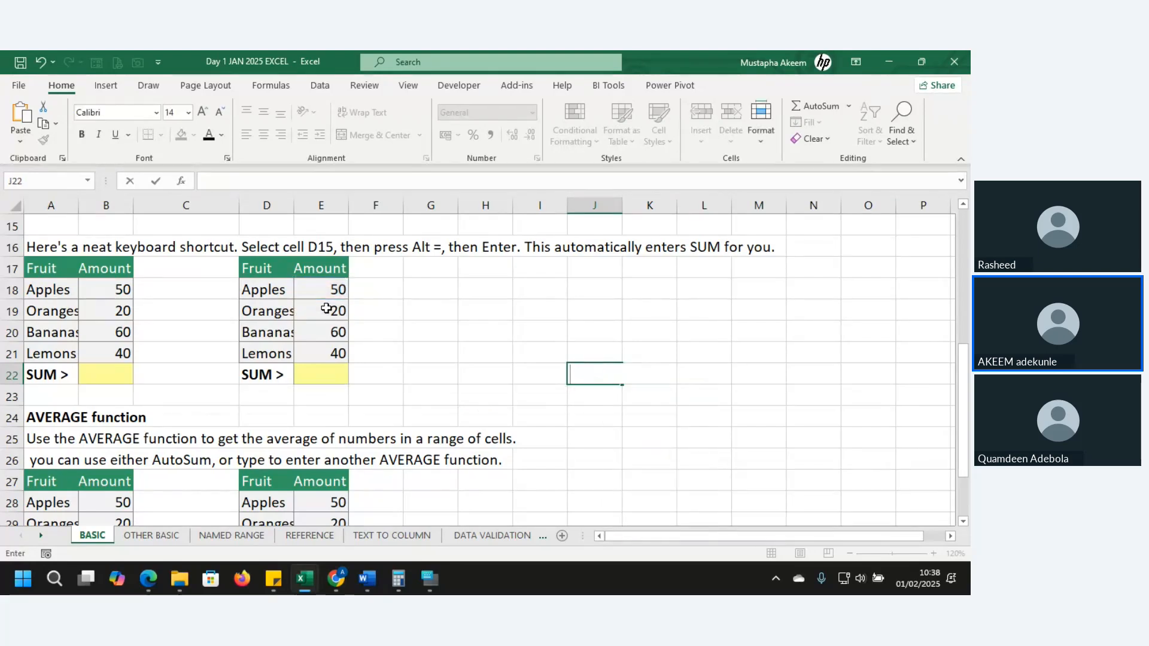
pyautogui.click(455, 347)
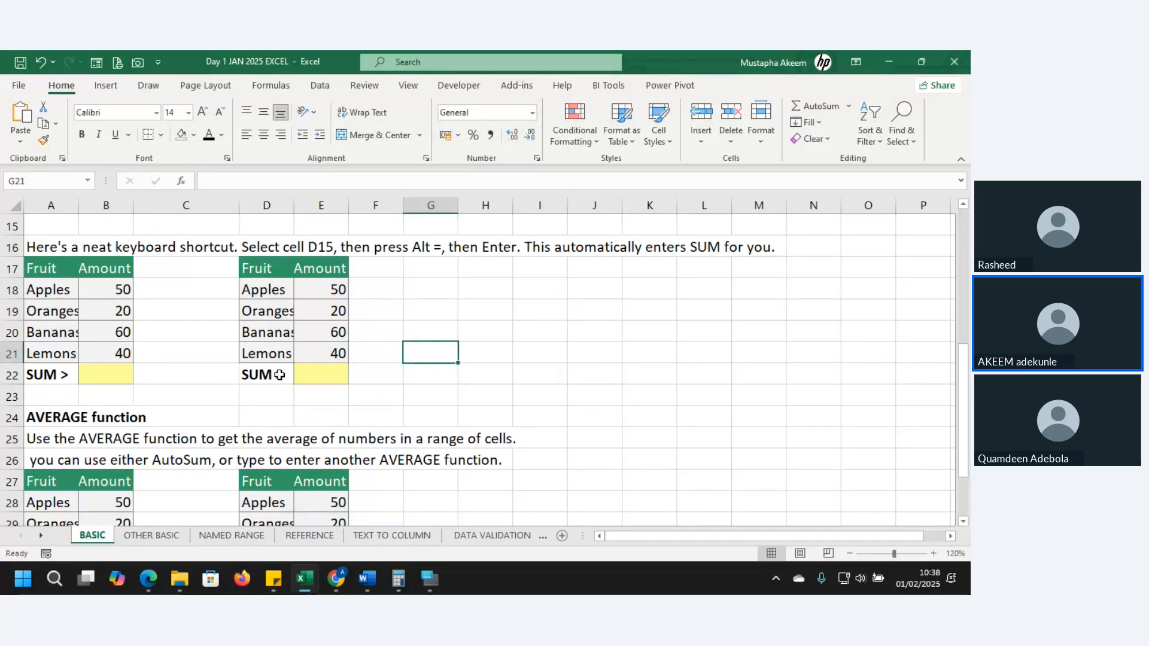
pyautogui.click(541, 336)
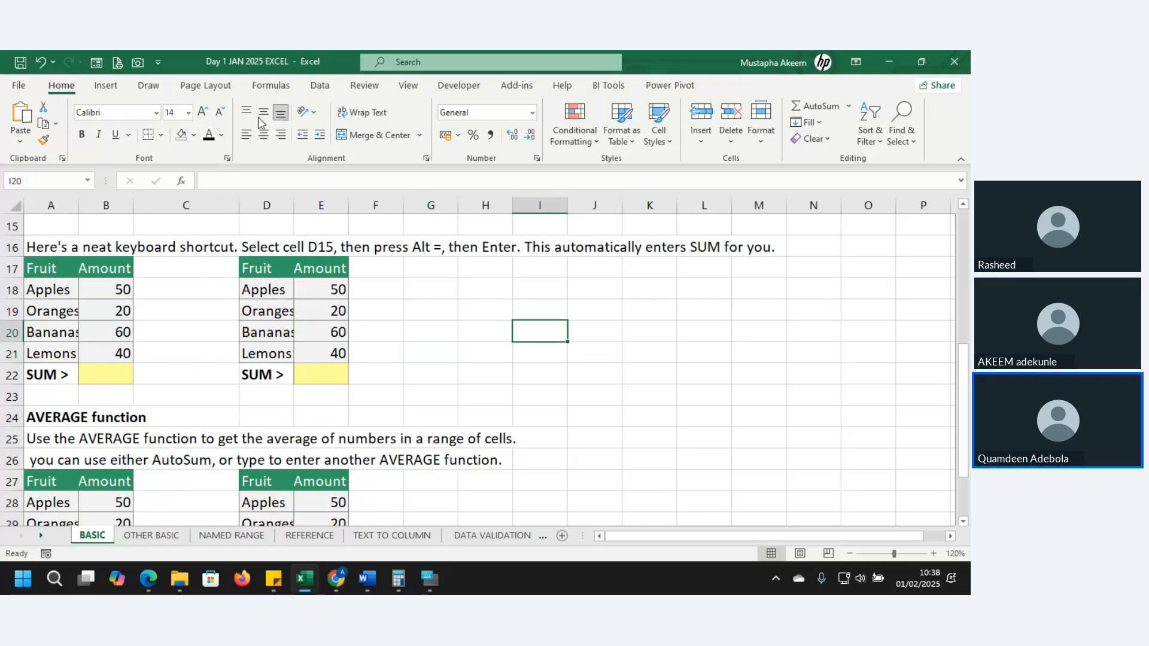
# Examine the function library categories, including Financial, Logical, Text, Date & Time, and the Engineering and Compatibility groups under More Functions
pyautogui.click(282, 85)
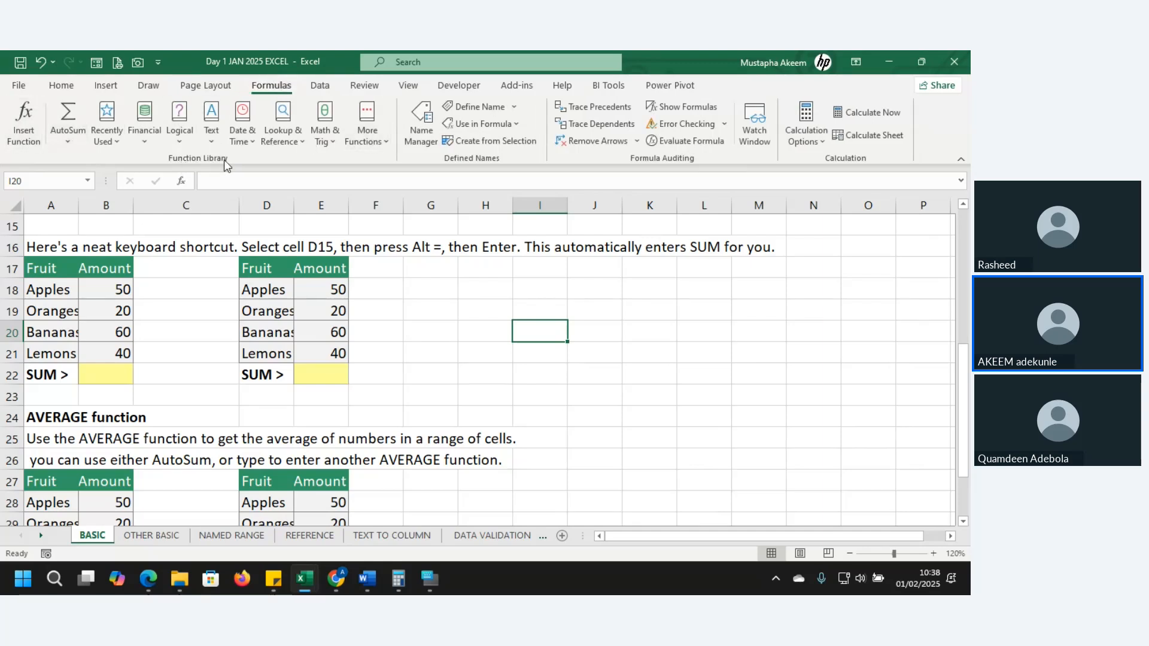
pyautogui.click(148, 139)
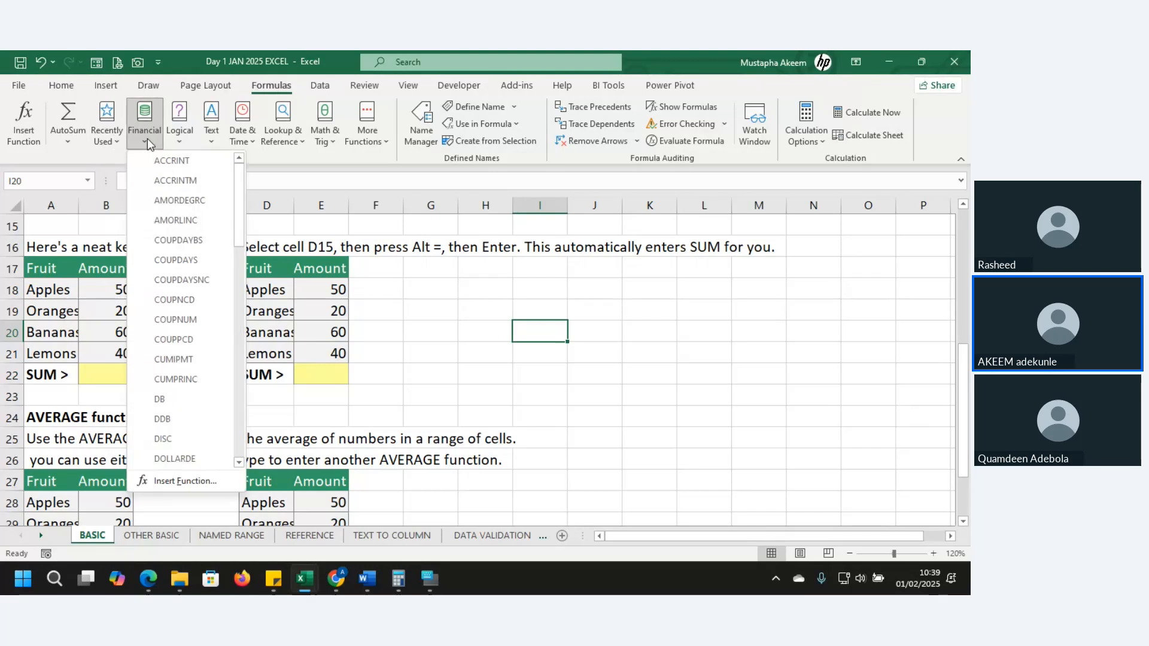
pyautogui.click(178, 143)
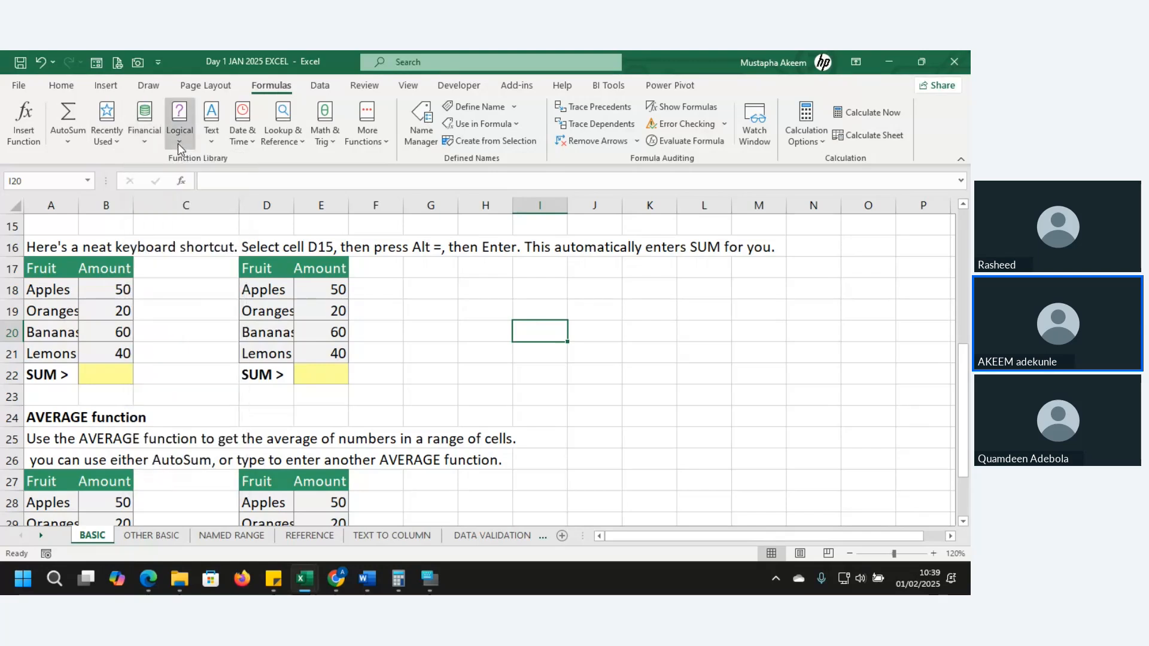
pyautogui.click(210, 143)
pyautogui.click(245, 143)
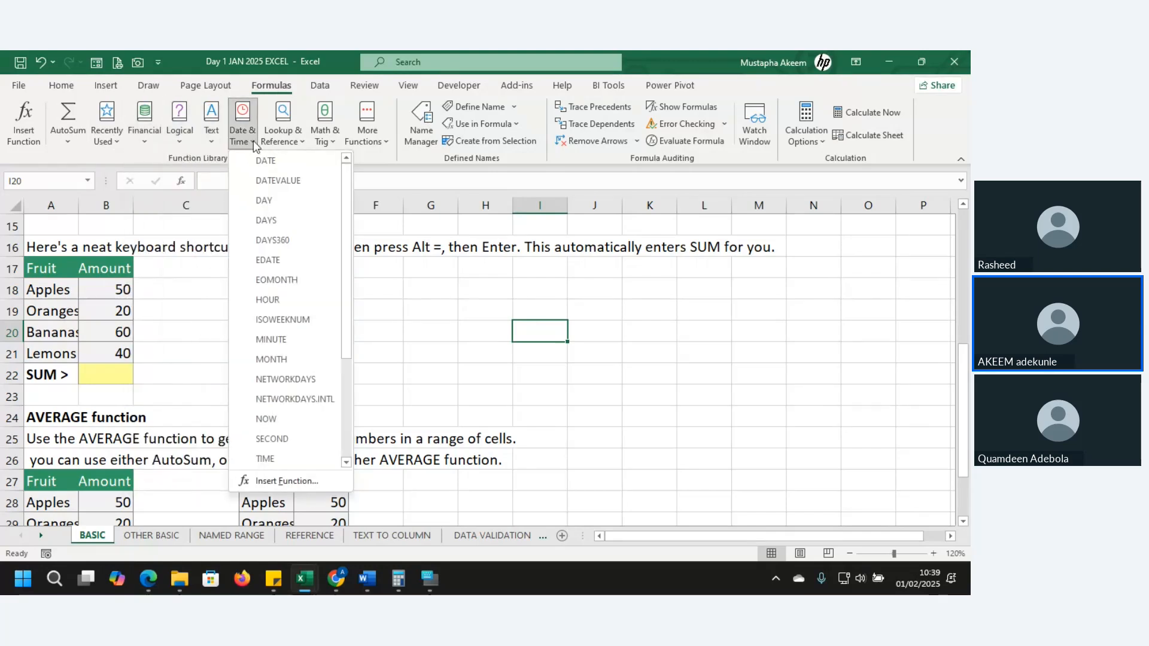
pyautogui.click(386, 147)
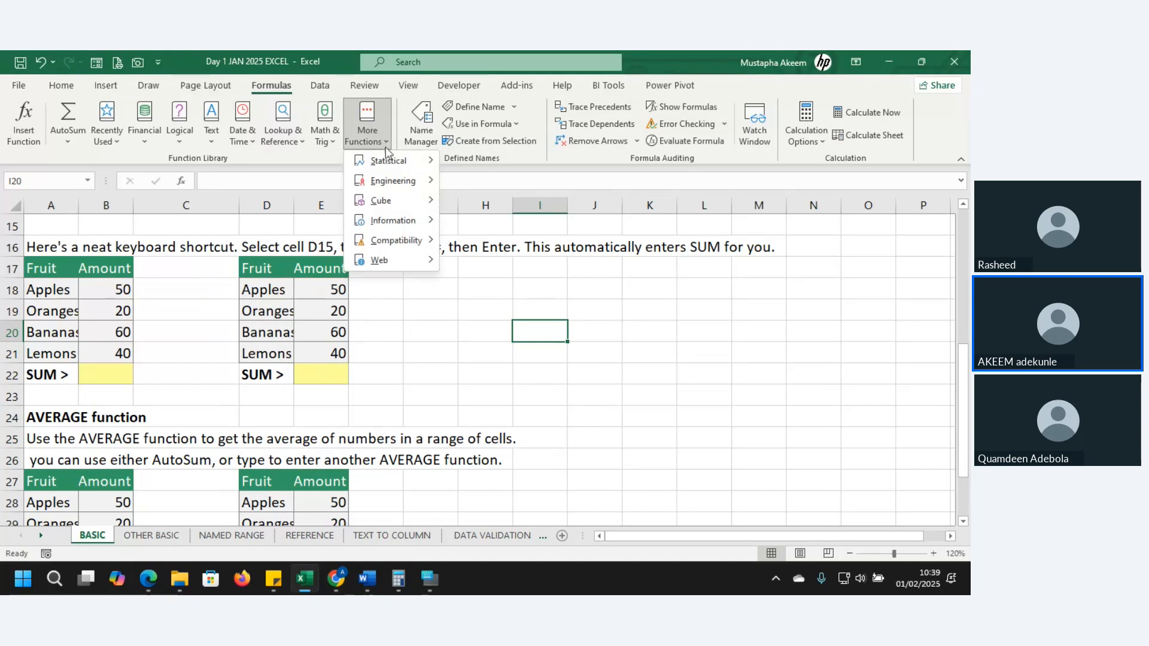
pyautogui.moveTo(394, 163)
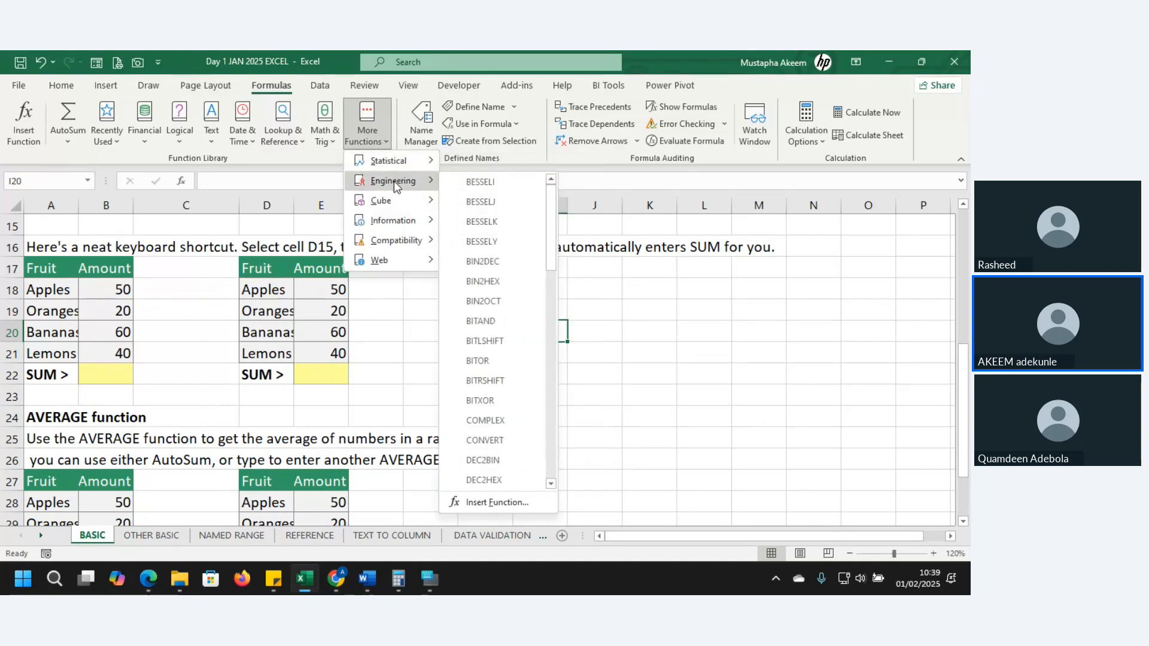
pyautogui.moveTo(393, 231)
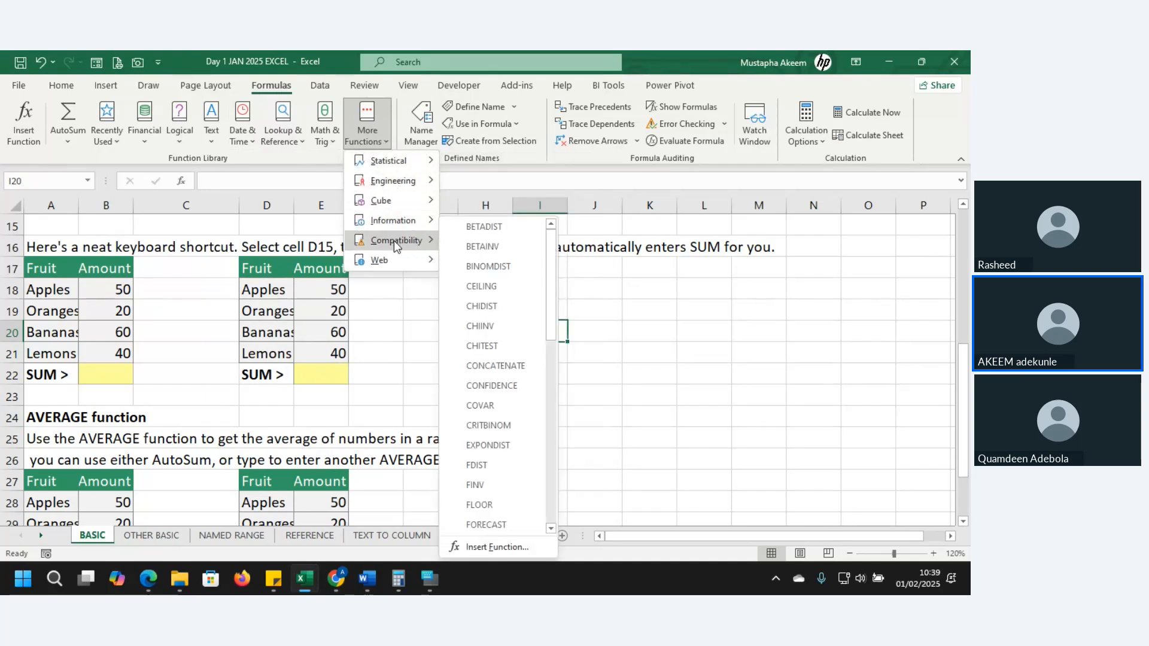
pyautogui.moveTo(394, 258)
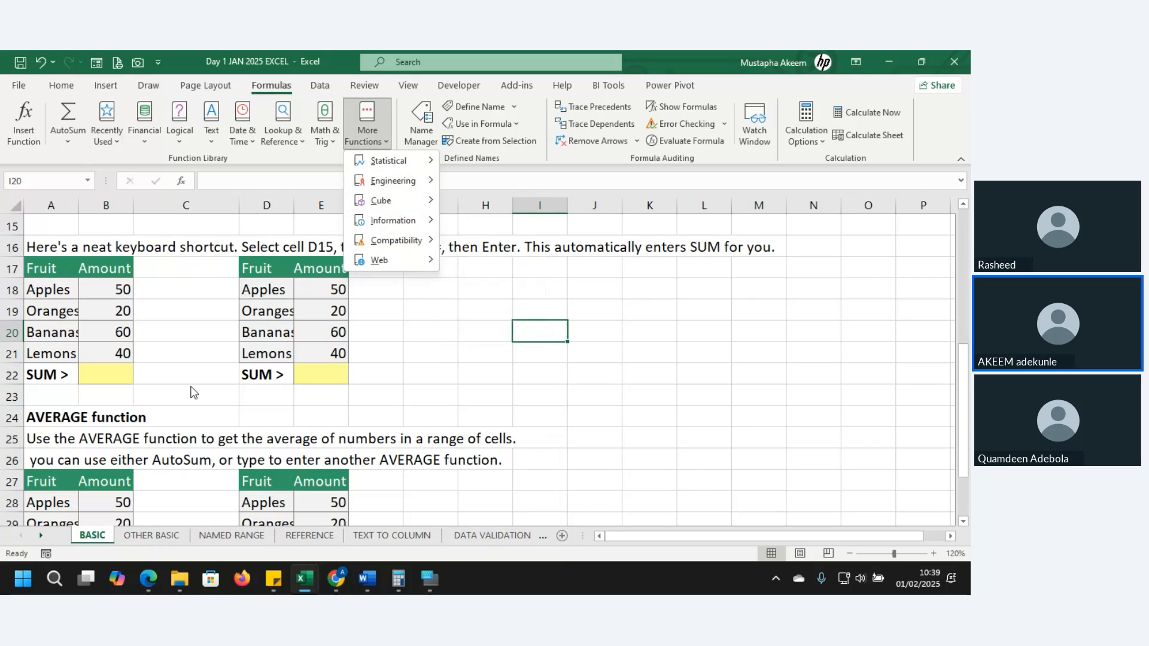
pyautogui.click(134, 378)
# Total the first fruit table's amounts in B22 with the formula =SUM(B18:B21)
pyautogui.click(122, 375)
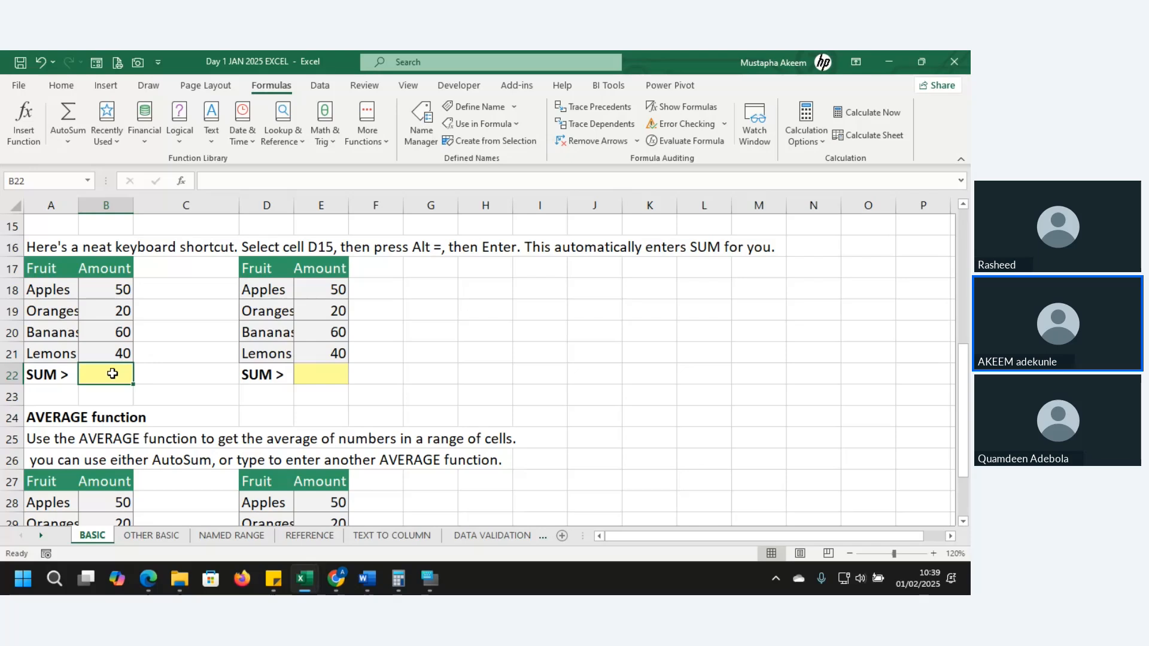
pyautogui.write('=')
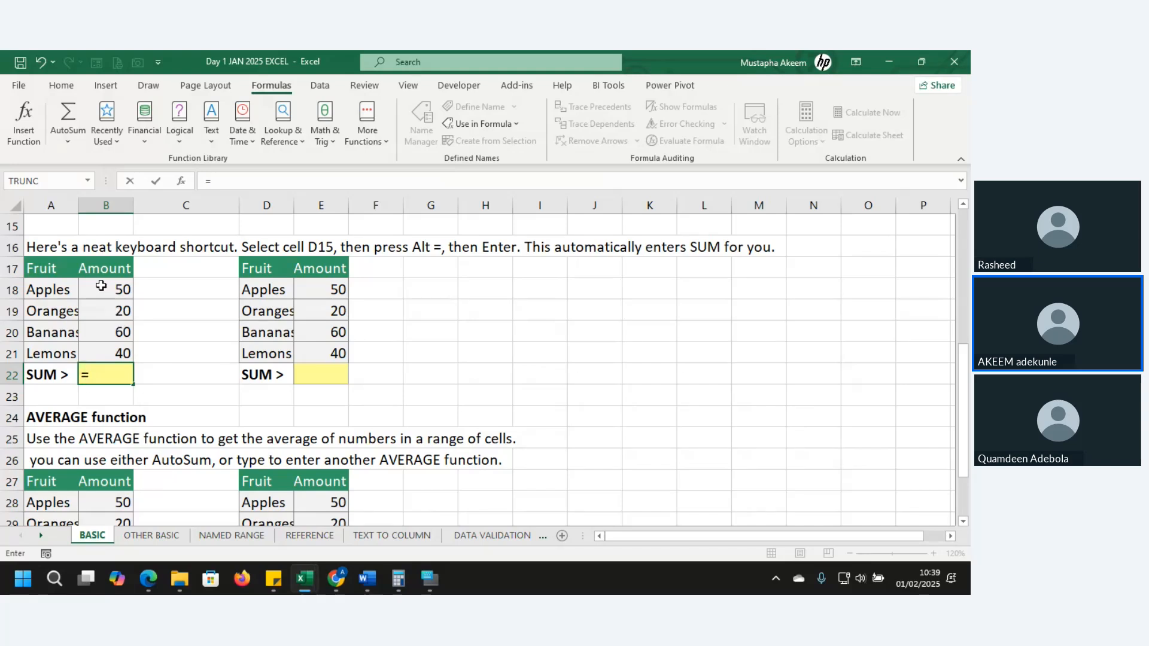
pyautogui.write('SUM(')
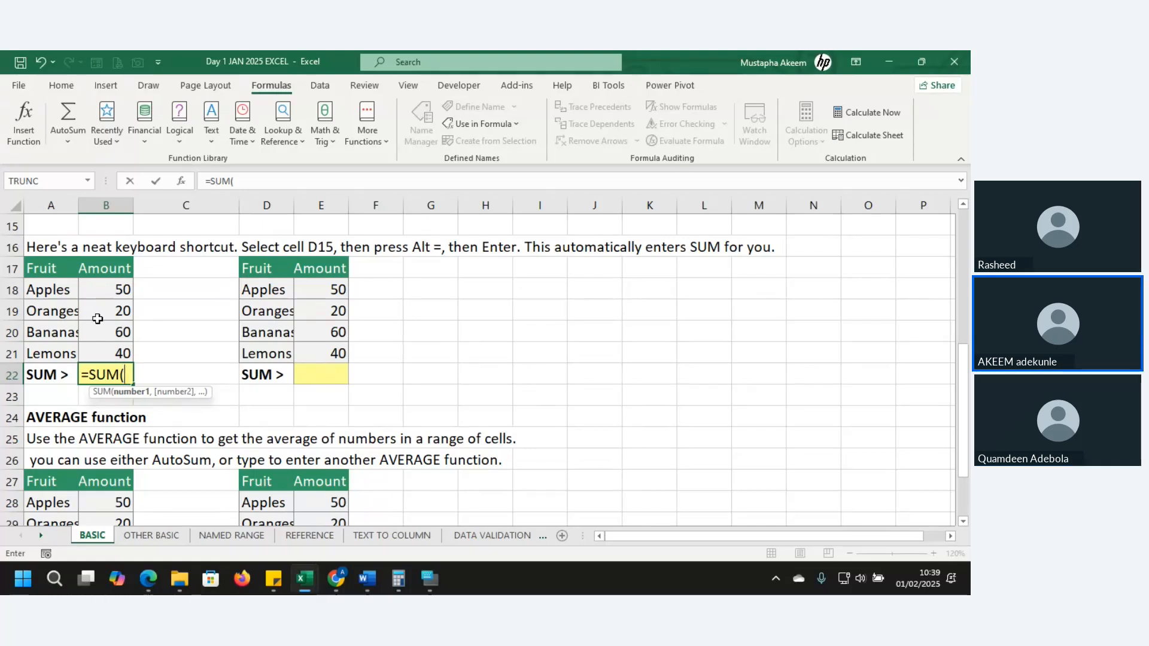
pyautogui.press('BackSpace')
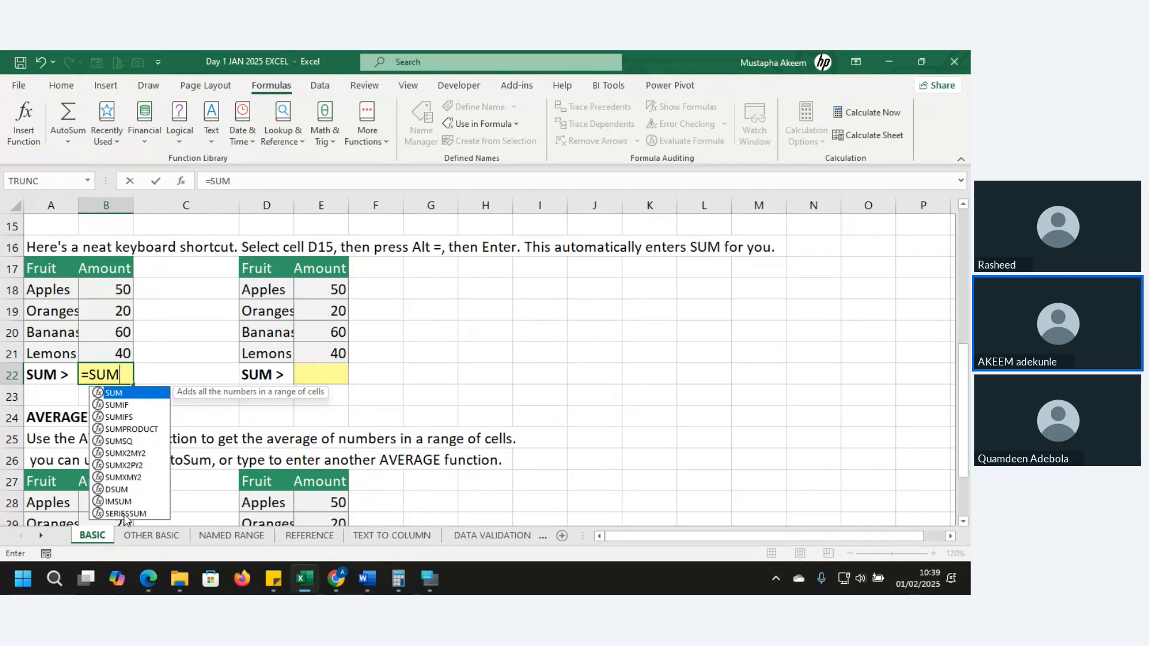
pyautogui.doubleClick(126, 396)
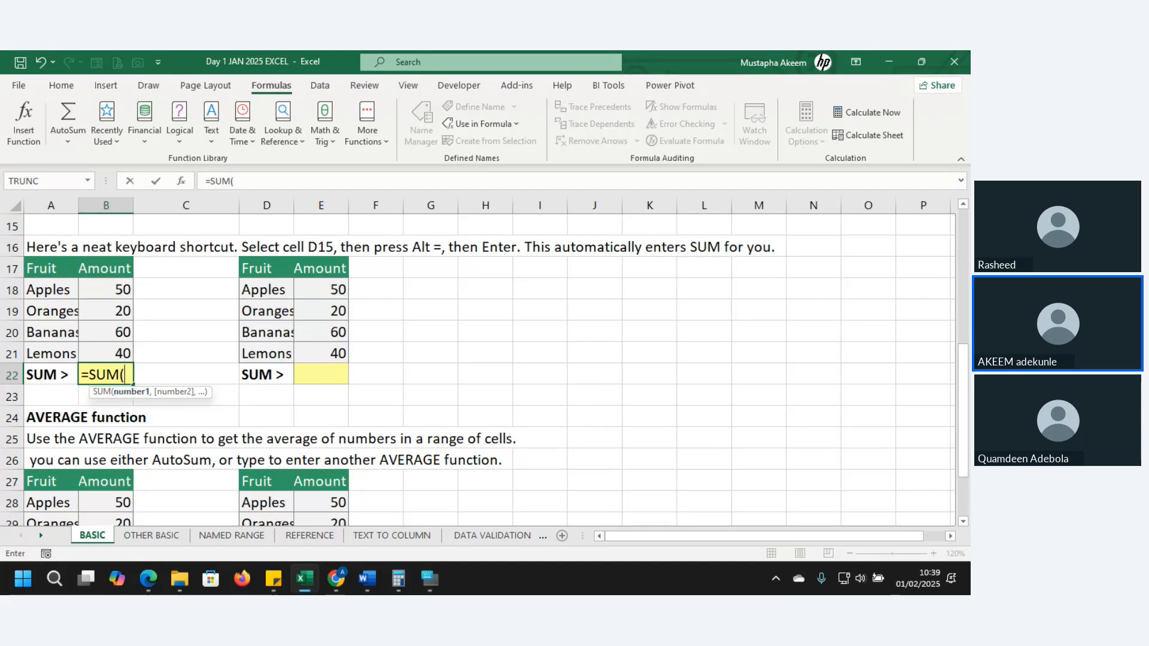
pyautogui.hotkey('alt', 'Tab')
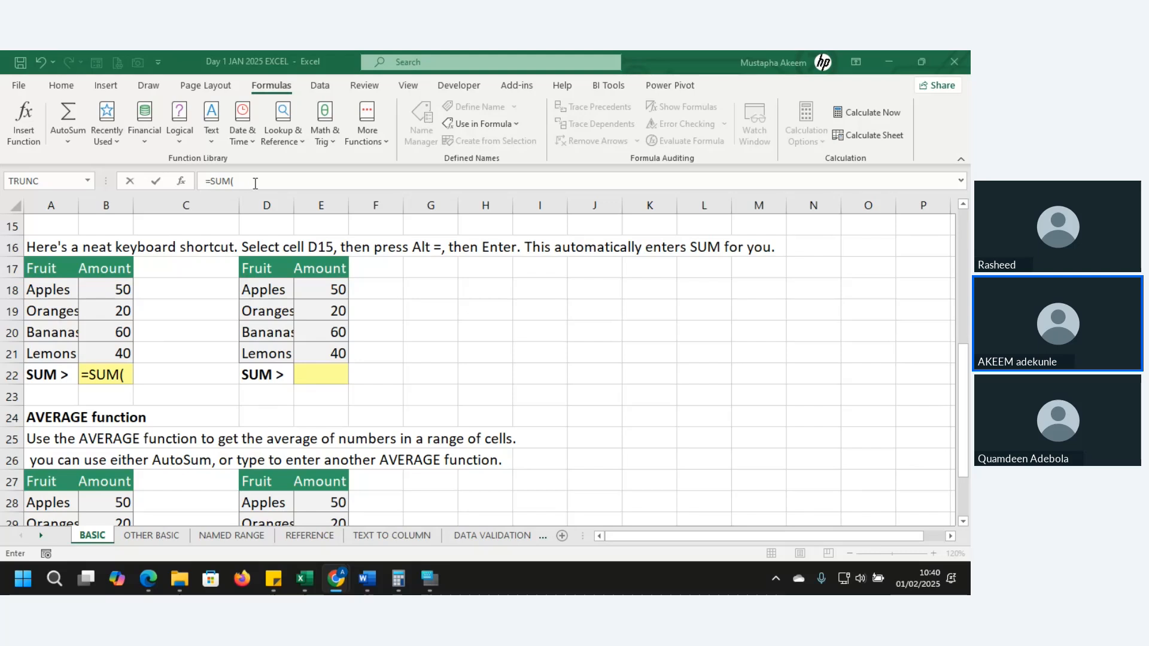
pyautogui.click(109, 292)
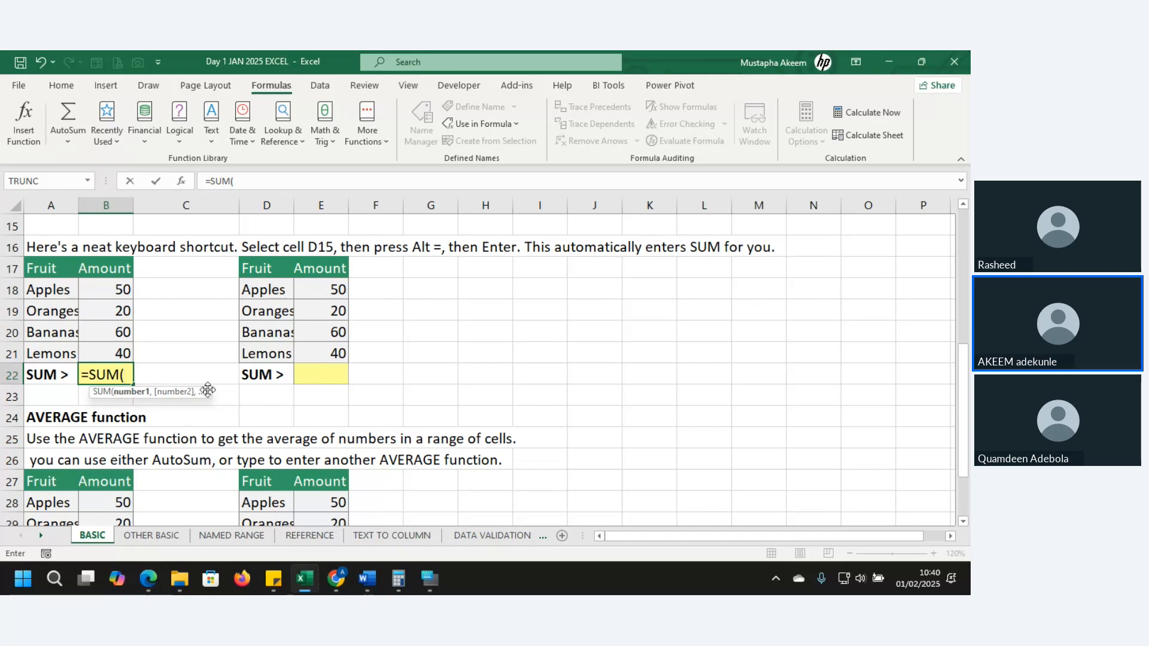
pyautogui.click(120, 292)
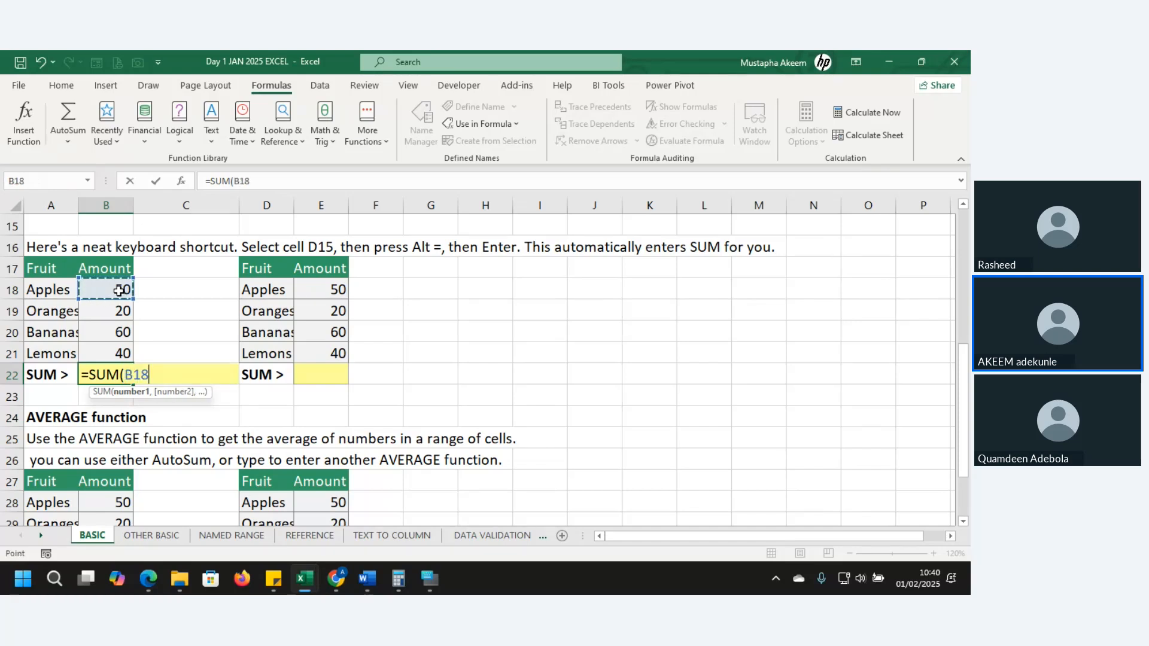
pyautogui.moveTo(120, 292); pyautogui.dragTo(118, 349)
pyautogui.write(')')
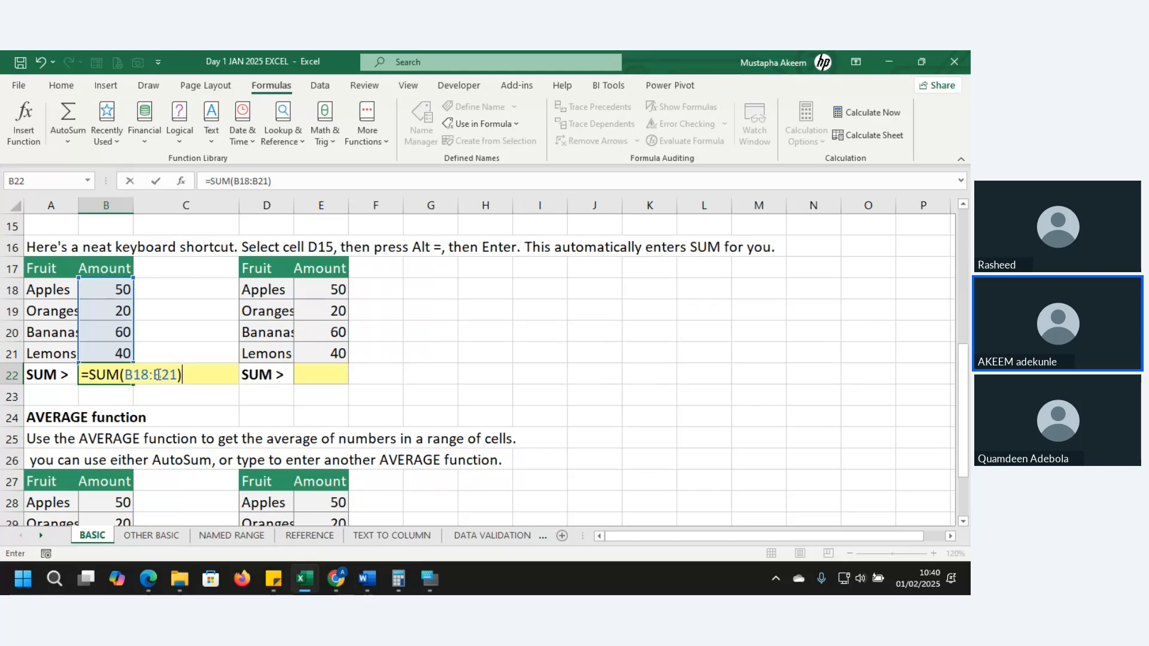
pyautogui.hotkey('ctrl', 'Return')
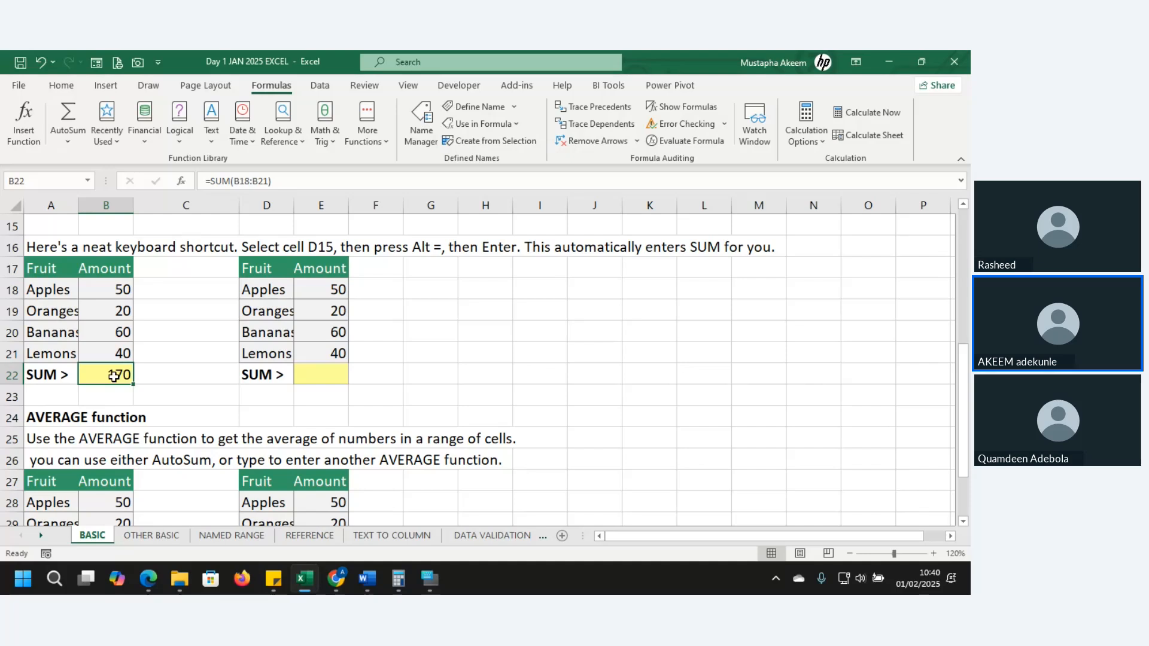
# Copy the second fruit table's amounts E18:E21 and paste them transposed into a row starting at I18
pyautogui.click(334, 381)
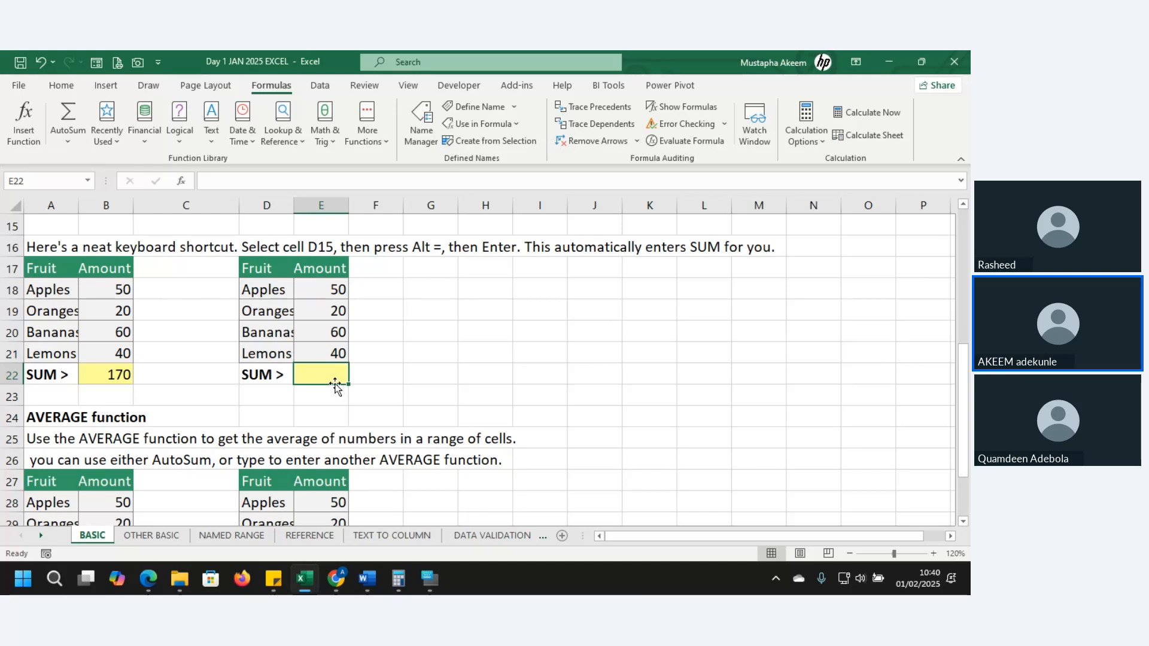
pyautogui.click(319, 282)
pyautogui.moveTo(318, 283); pyautogui.dragTo(325, 352)
pyautogui.hotkey('ctrl', 'c')
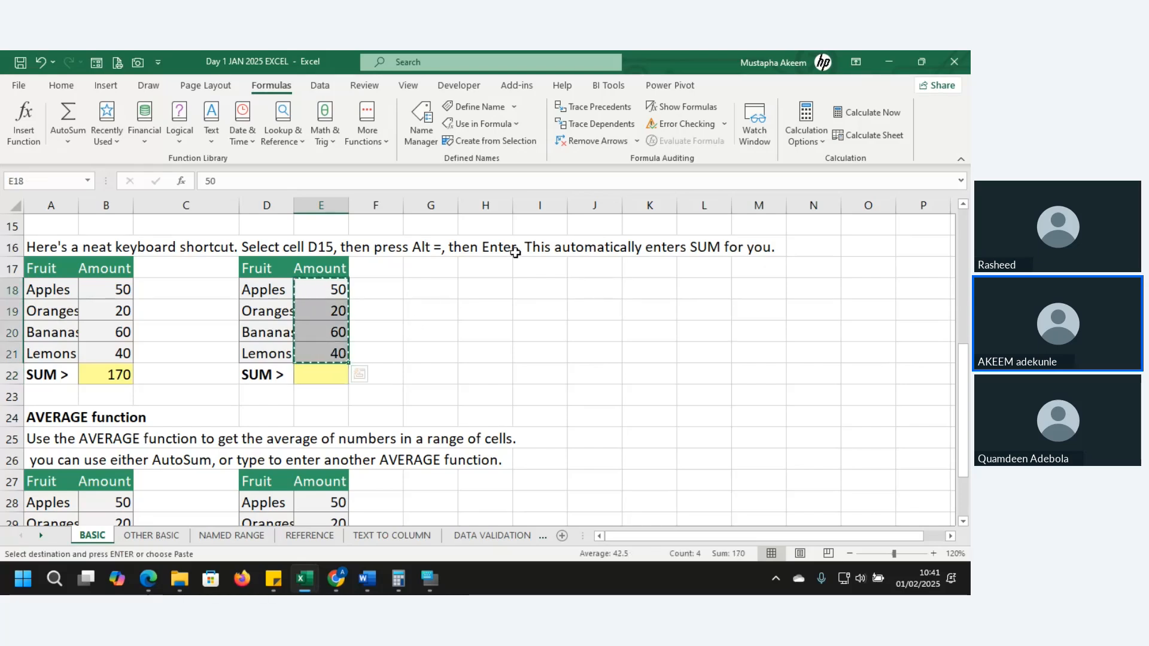
pyautogui.click(532, 280)
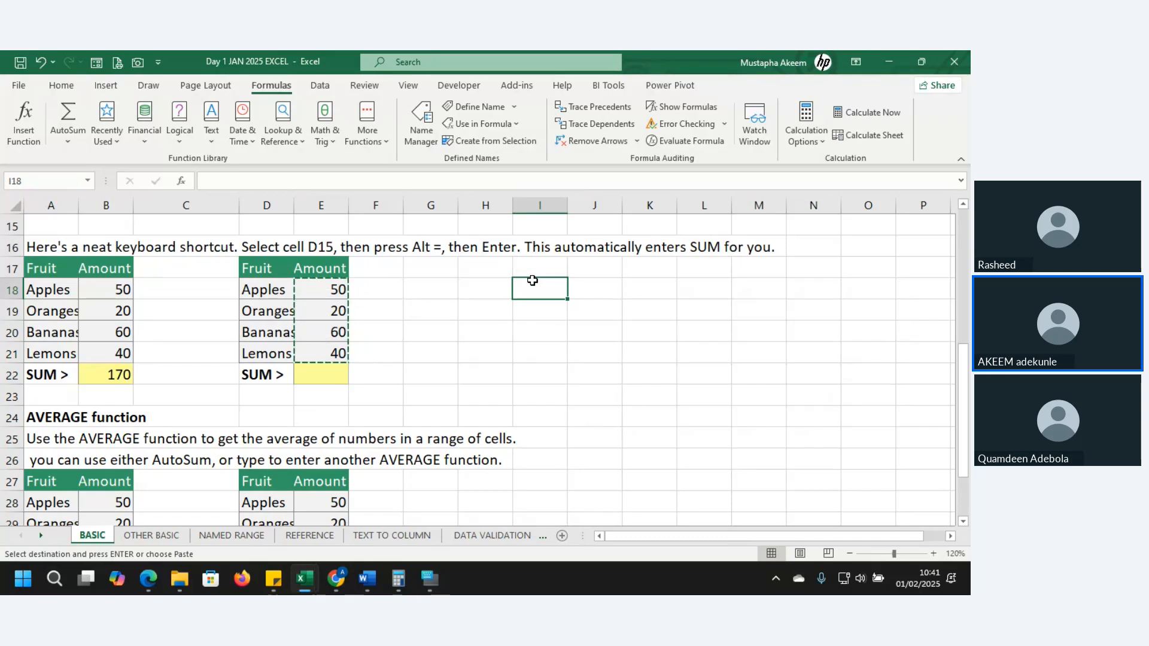
pyautogui.click(59, 86)
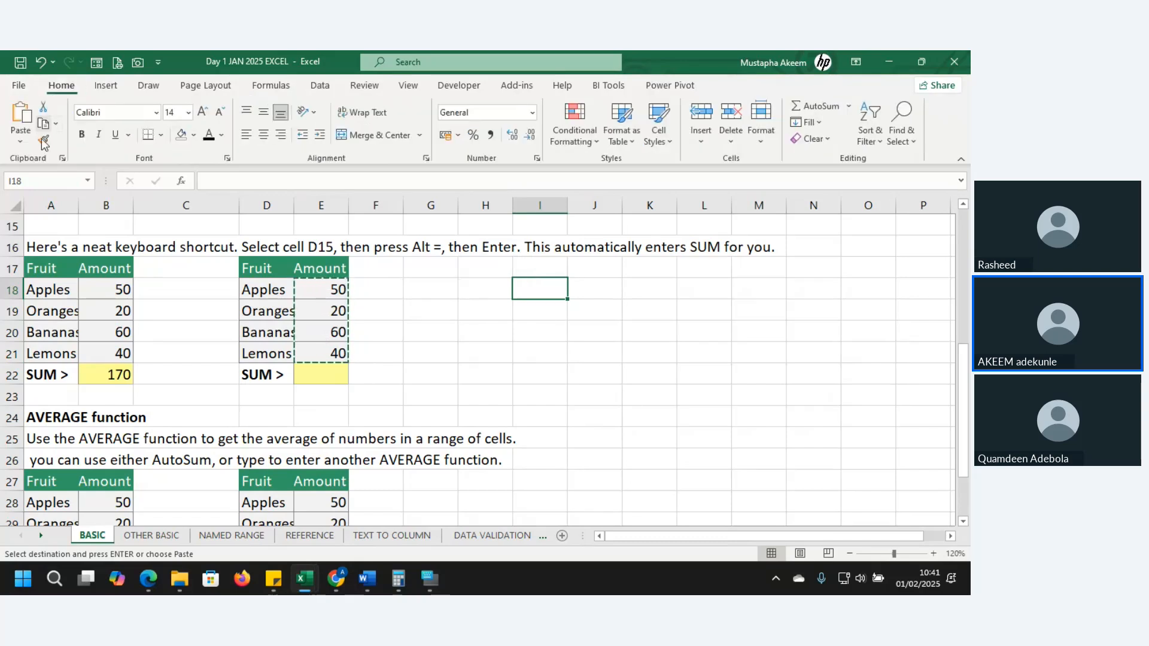
pyautogui.click(20, 144)
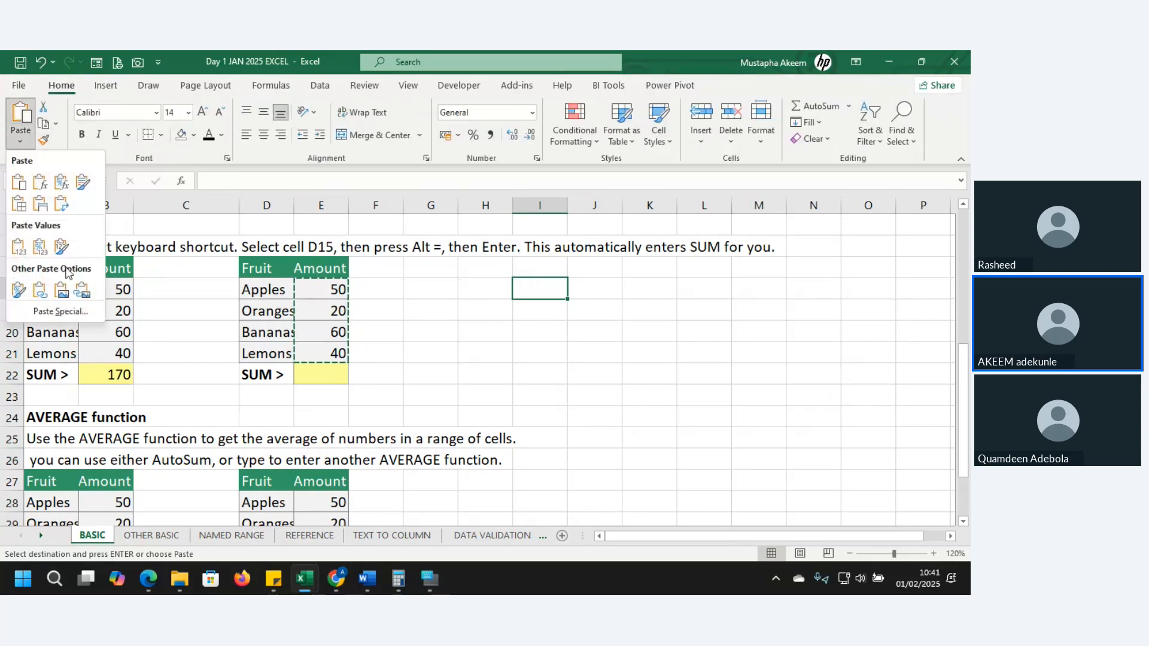
pyautogui.click(60, 204)
pyautogui.click(555, 331)
# Bring up the On-Screen Keyboard over the sheet and use it to AutoSum the amounts E18:E21 in E22
pyautogui.doubleClick(328, 375)
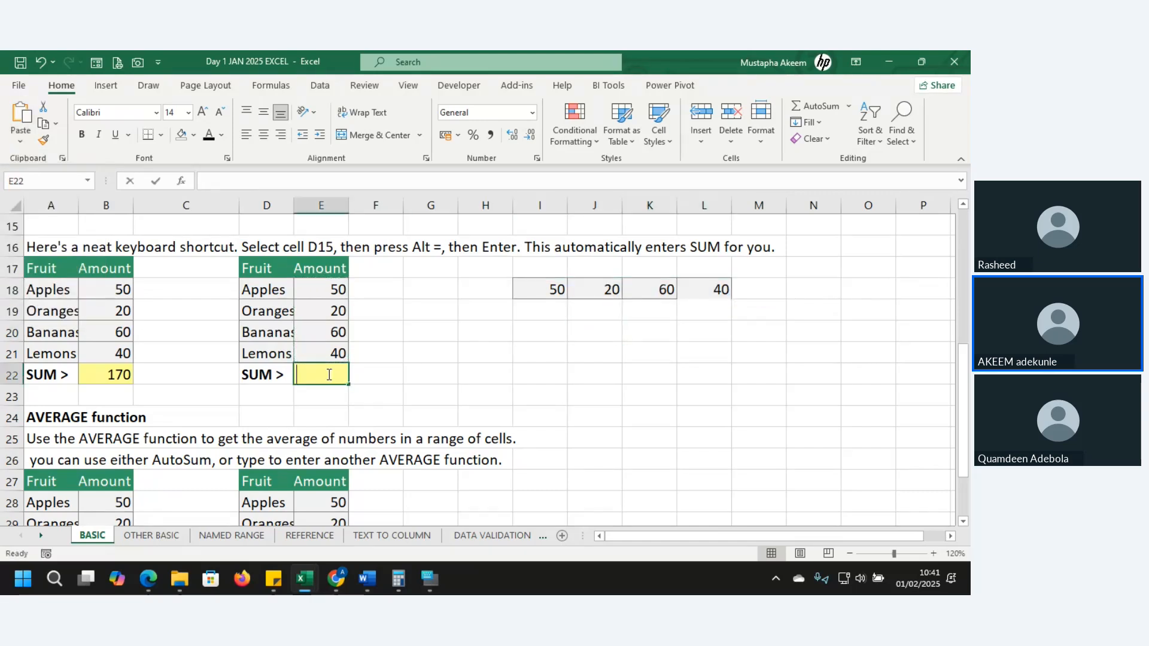
pyautogui.click(379, 378)
pyautogui.click(338, 377)
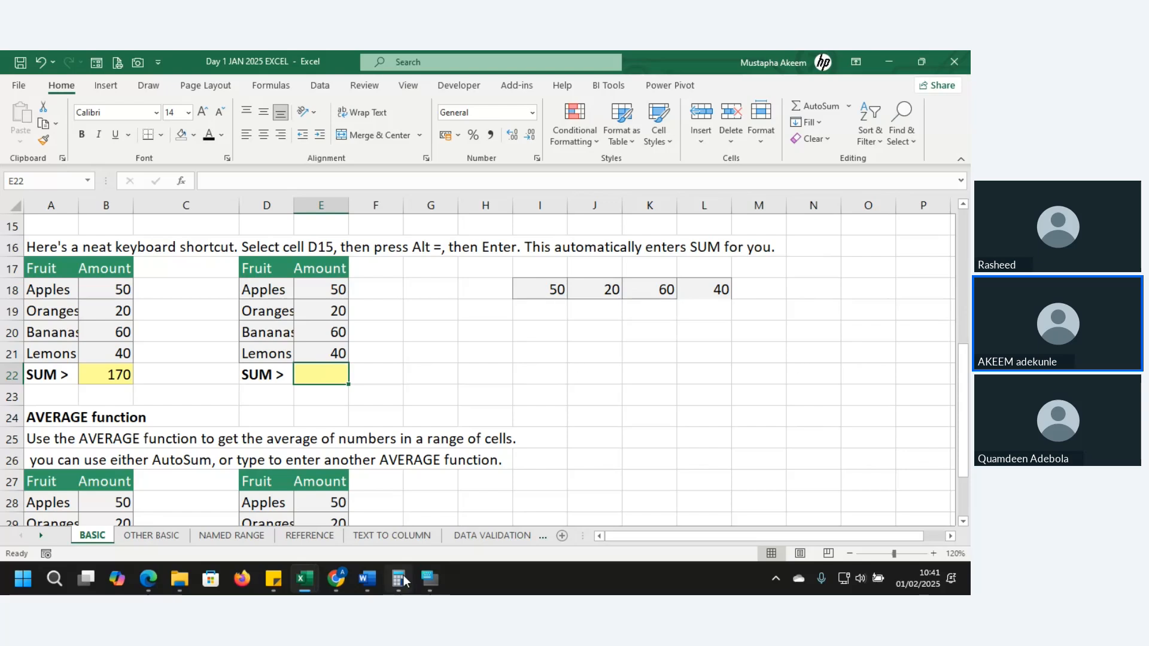
pyautogui.moveTo(429, 579)
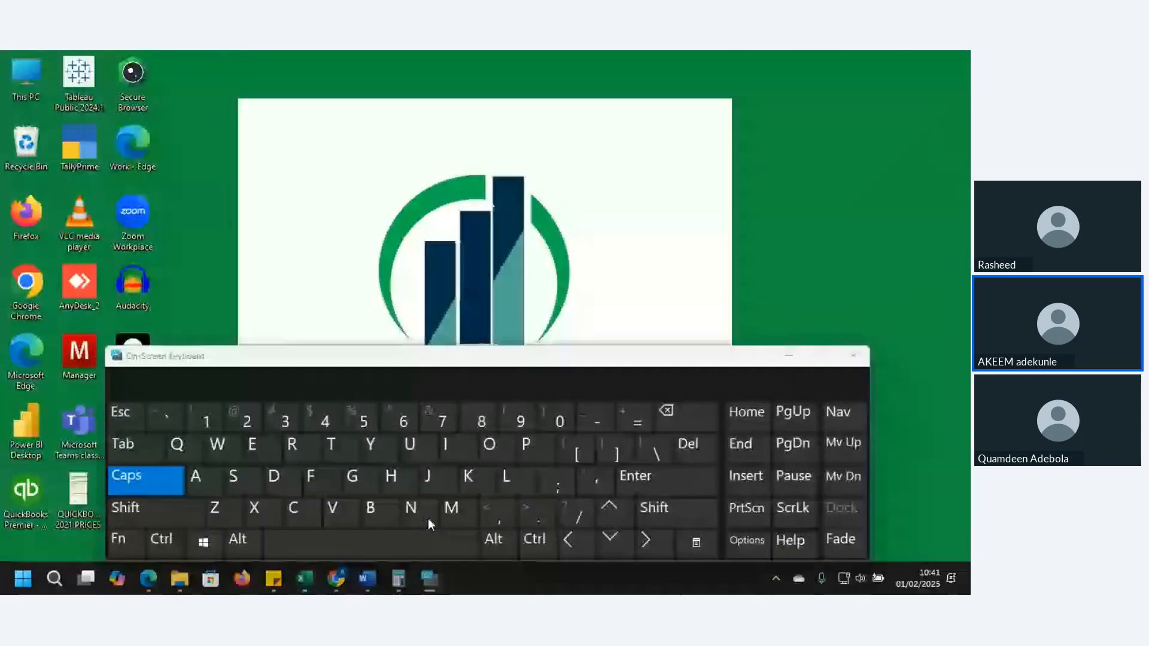
pyautogui.click(428, 518)
pyautogui.moveTo(496, 354); pyautogui.dragTo(773, 321)
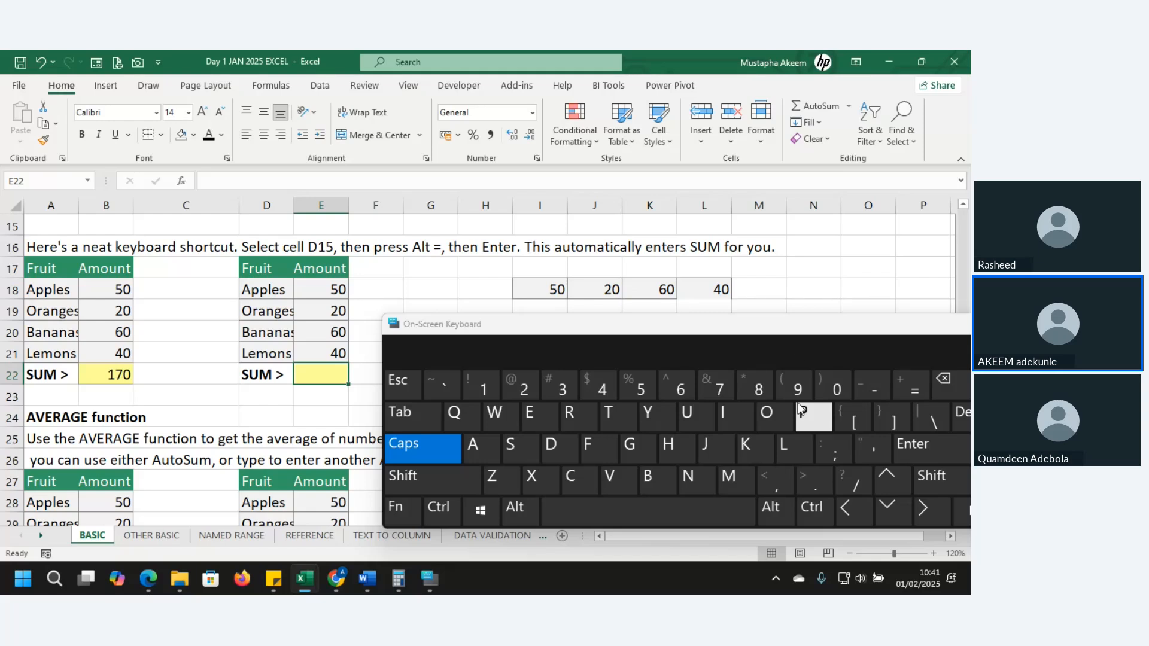
pyautogui.click(527, 518)
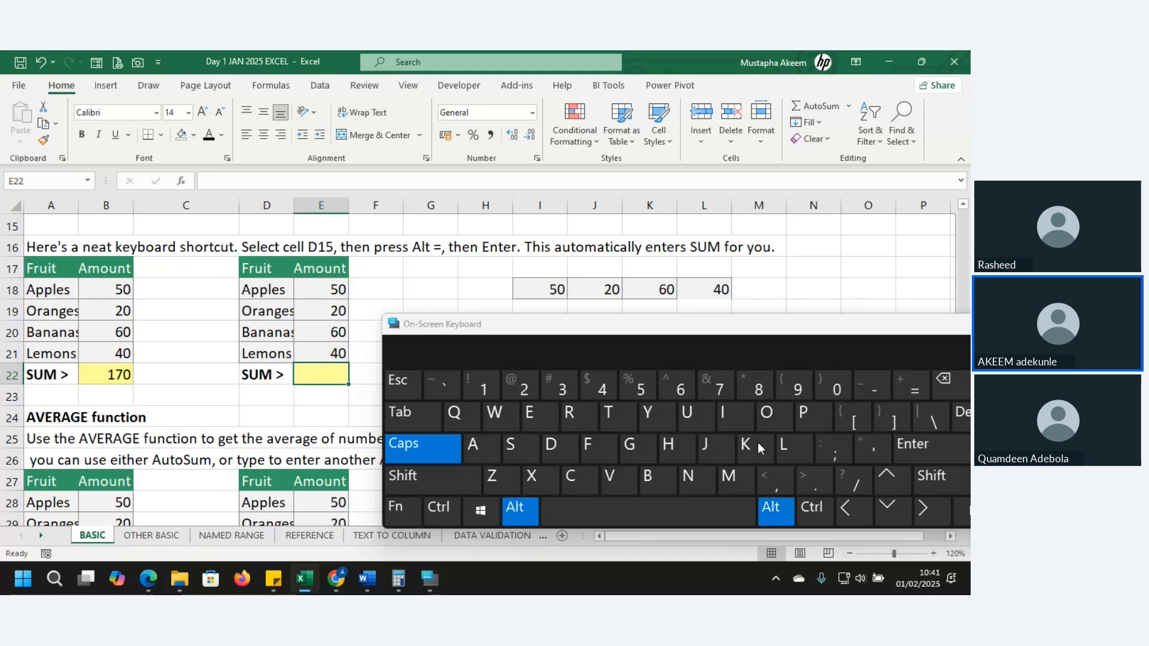
pyautogui.click(911, 390)
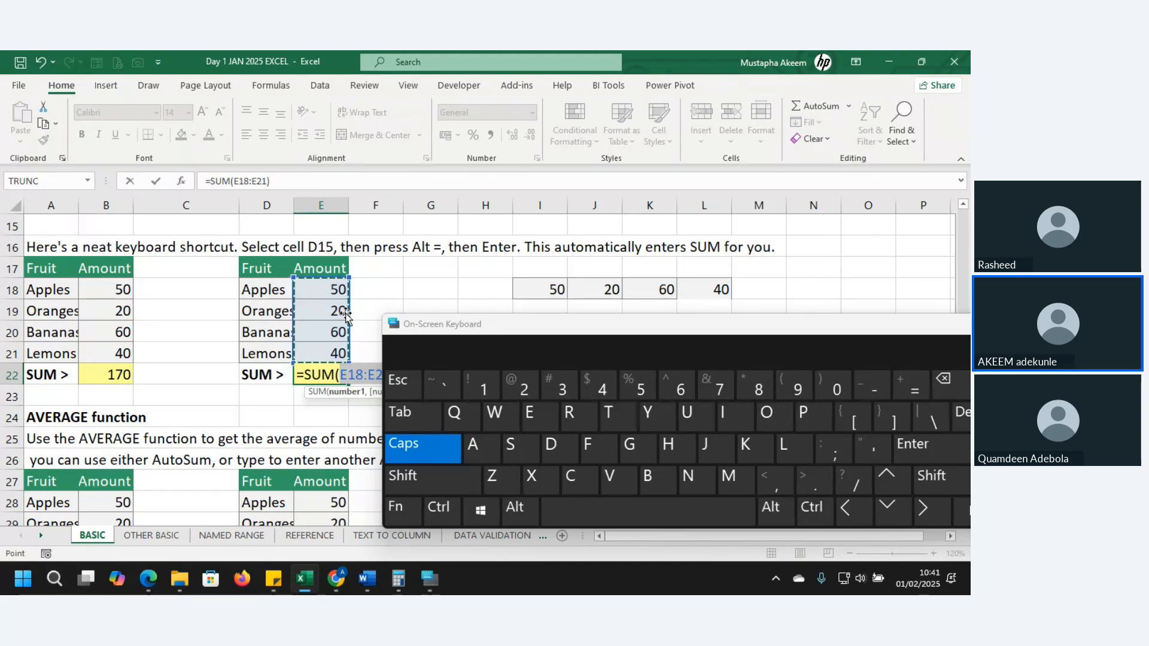
pyautogui.press('Return')
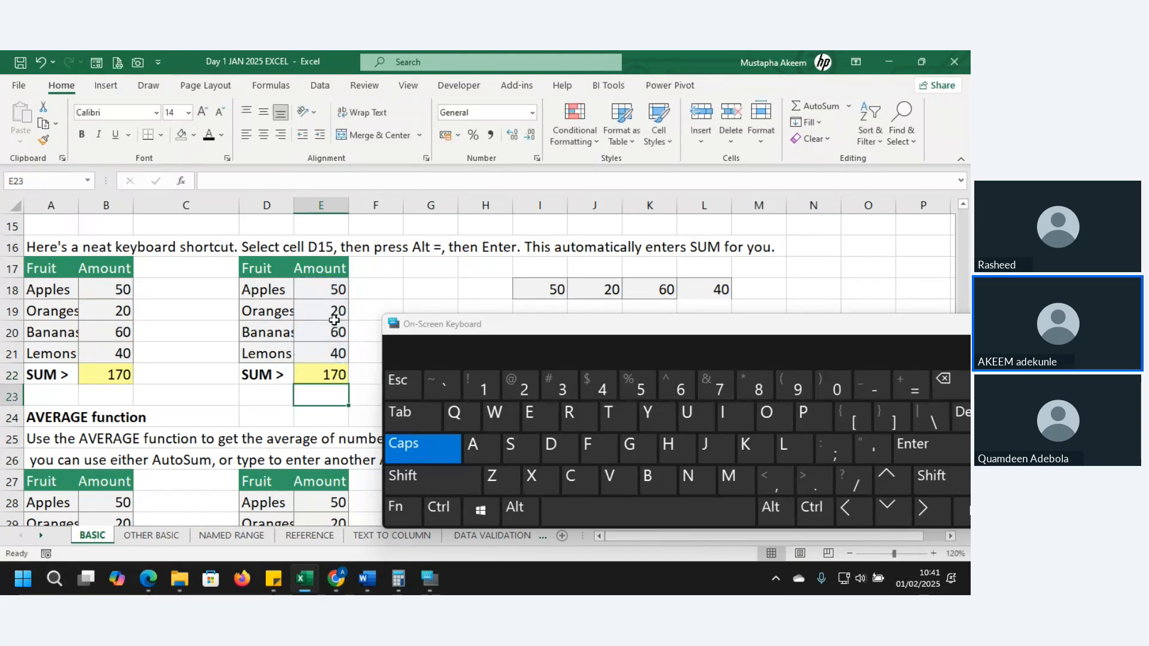
# AutoSum the transposed row I18:L18 in M18 from the On-Screen Keyboard, and minimize the keyboard
pyautogui.click(762, 291)
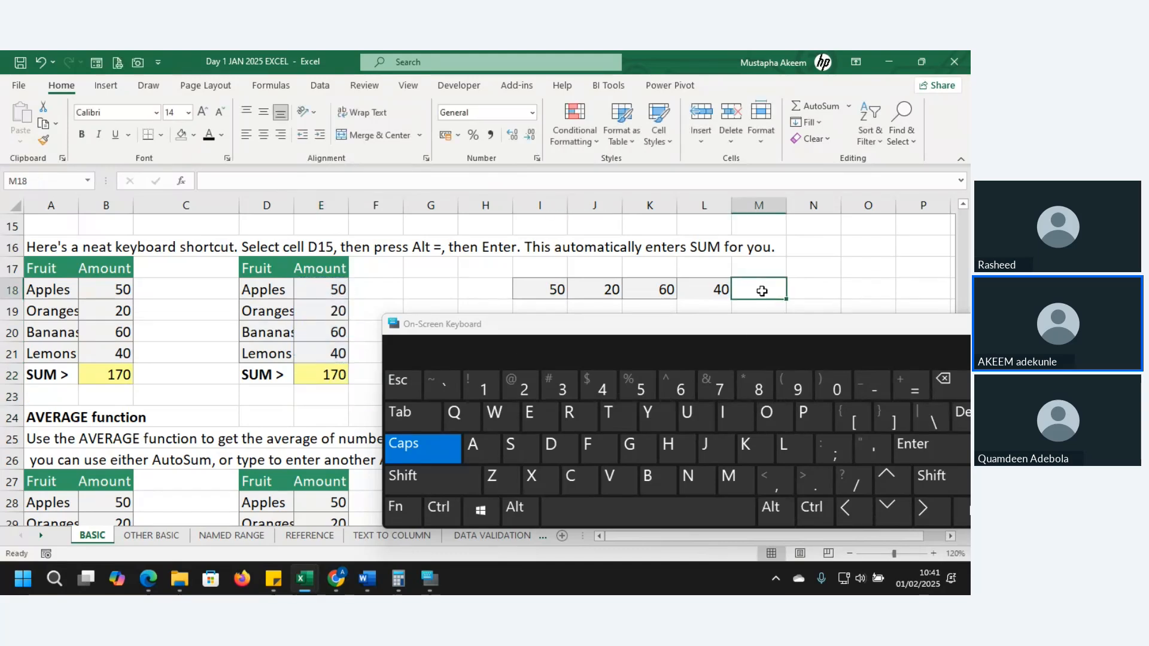
pyautogui.click(520, 509)
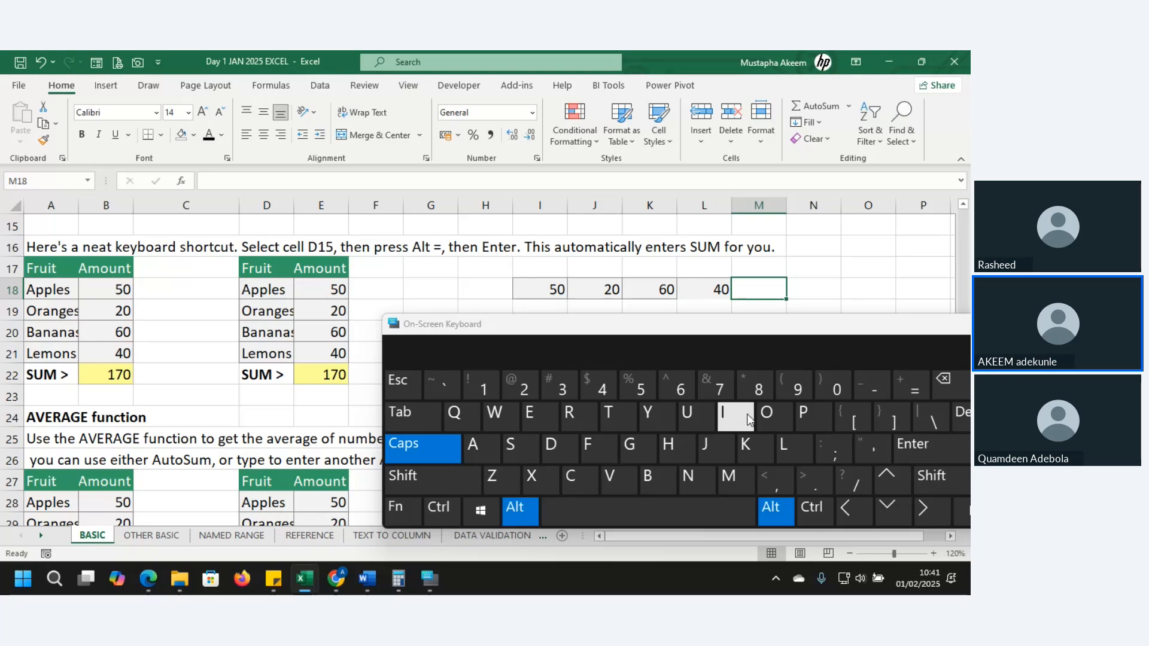
pyautogui.click(925, 394)
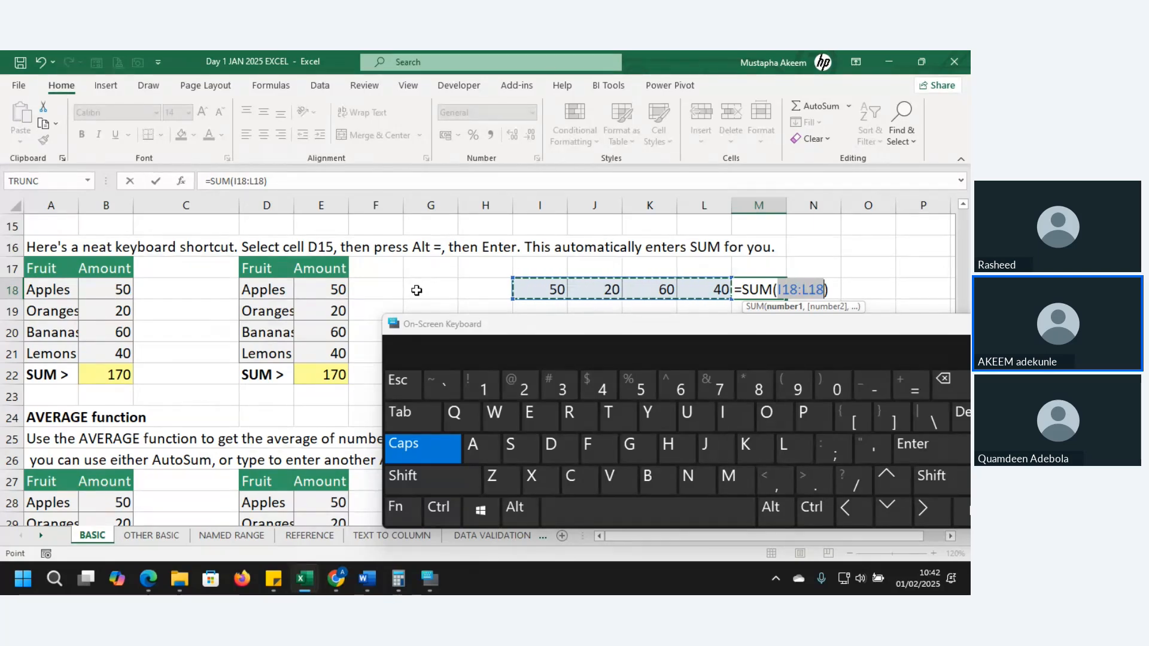
pyautogui.press('Return')
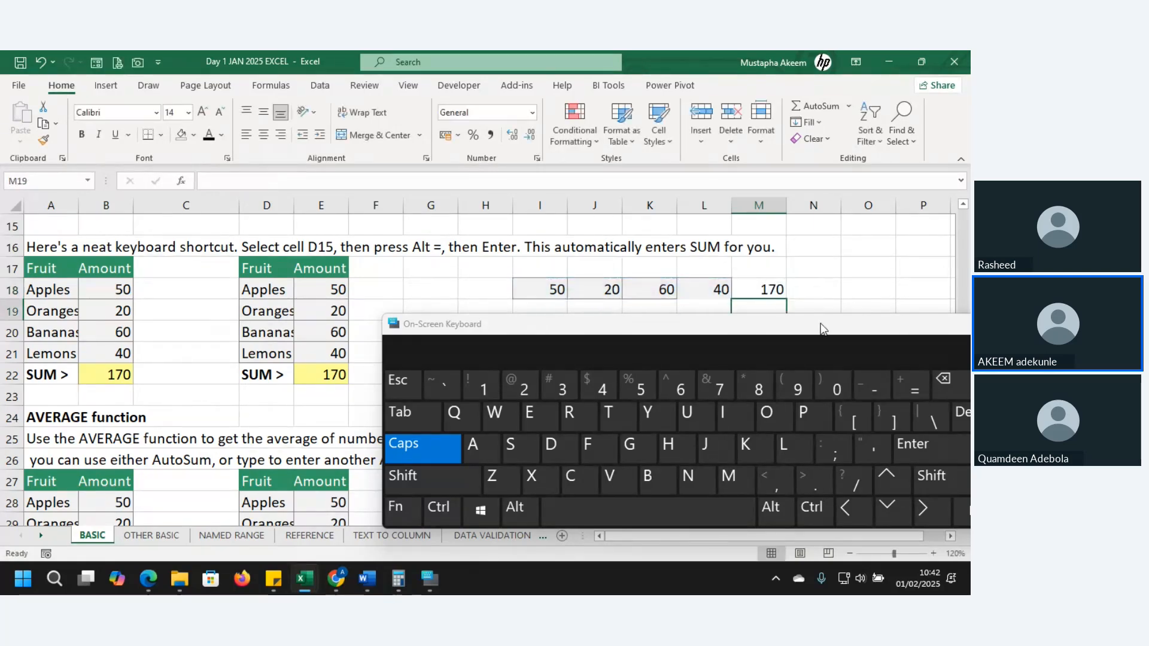
pyautogui.moveTo(813, 323); pyautogui.dragTo(761, 264)
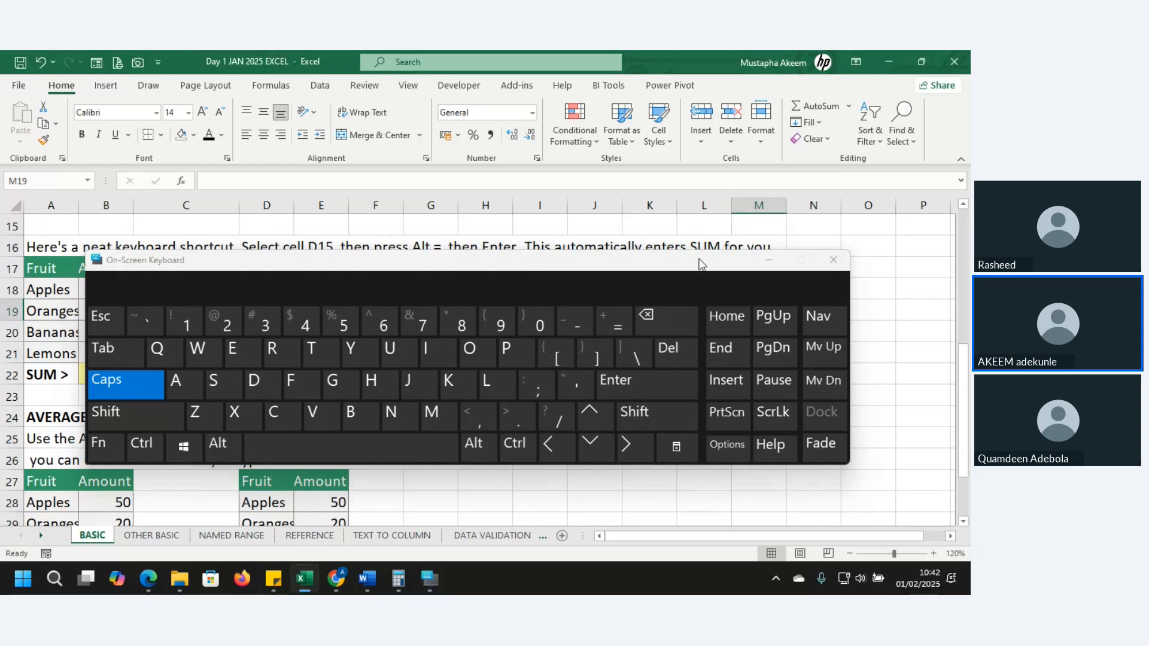
pyautogui.click(764, 261)
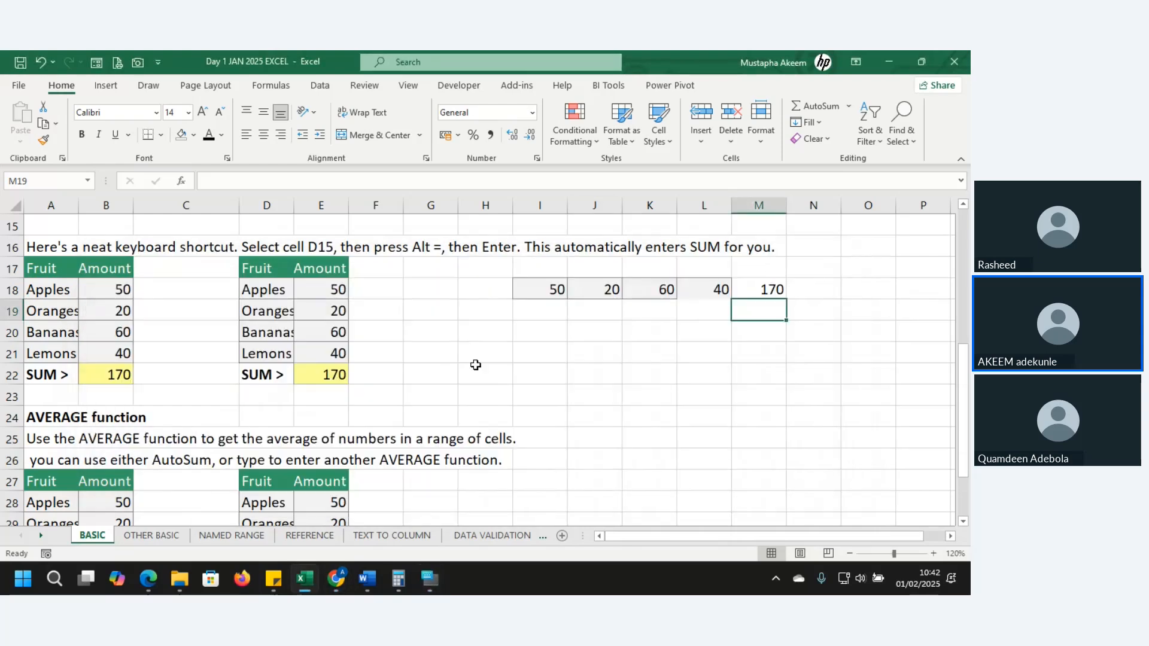
# Go to the AVERAGE function tables and widen column A until its fruit names and the AVERAGE label fit
pyautogui.press('Down')
pyautogui.press('Down')
pyautogui.press('Down')
pyautogui.press('Down')
pyautogui.press('Down')
pyautogui.press('Down')
pyautogui.press('Down')
pyautogui.press('Down')
pyautogui.press('Down')
pyautogui.press('Down')
pyautogui.press('Down')
pyautogui.press('Down')
pyautogui.press('Down')
pyautogui.press('Down')
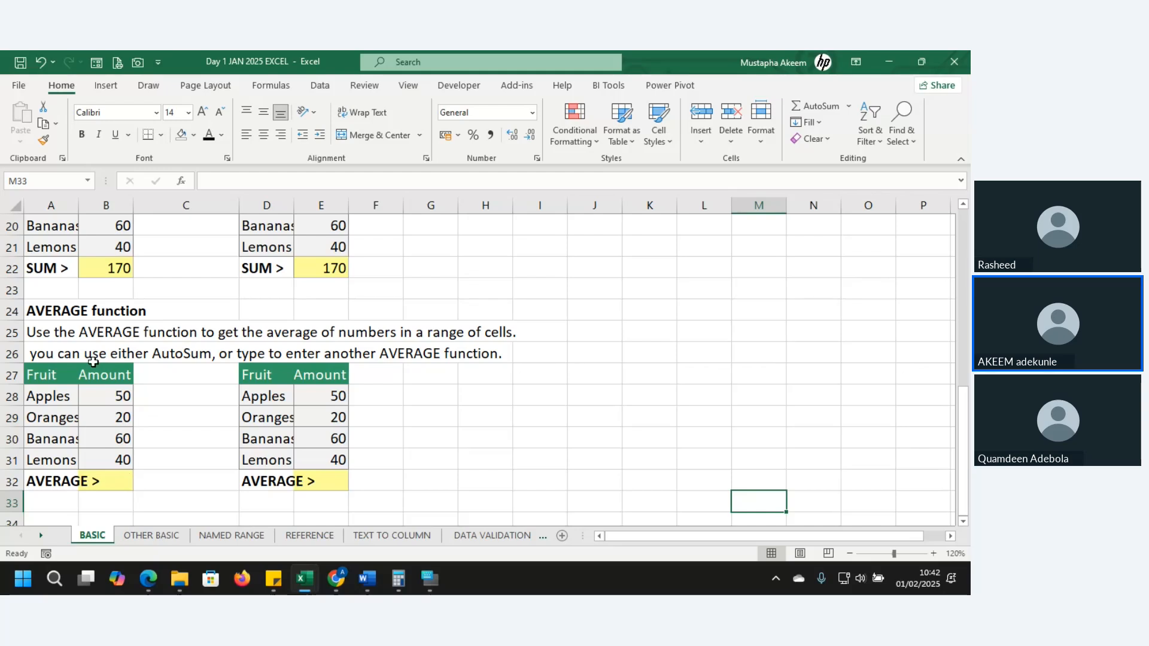
pyautogui.moveTo(76, 208); pyautogui.dragTo(111, 203)
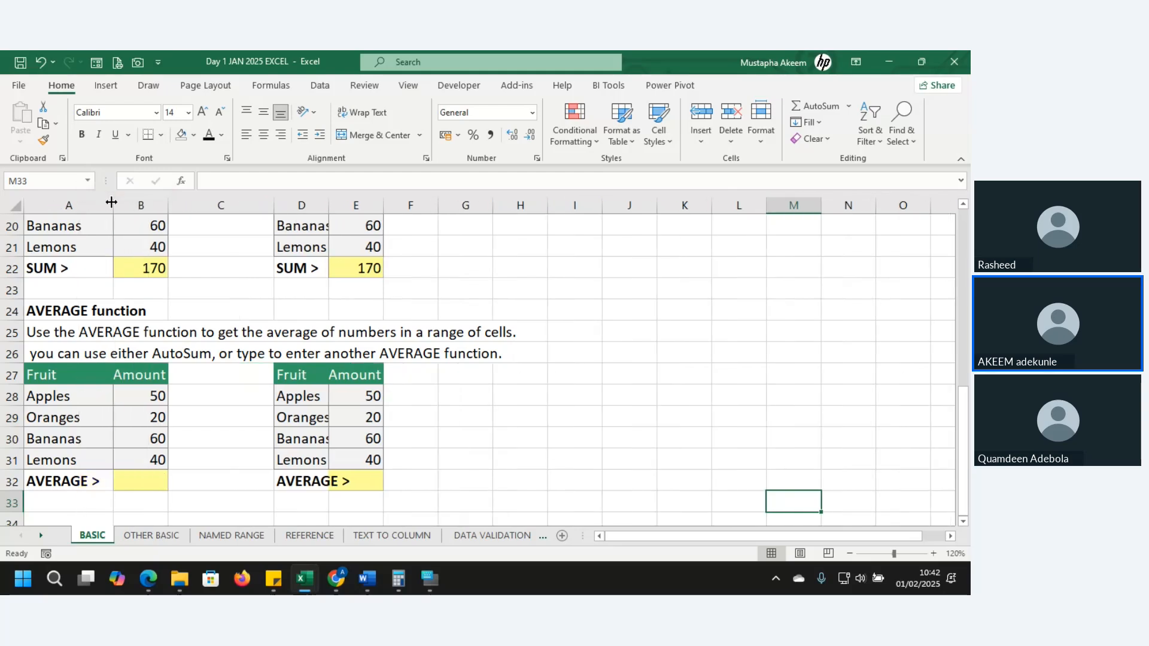
# Enter an AVERAGE formula over the first fruit table's amounts B28:B31 in B32, picking the function from the suggestions
pyautogui.click(157, 490)
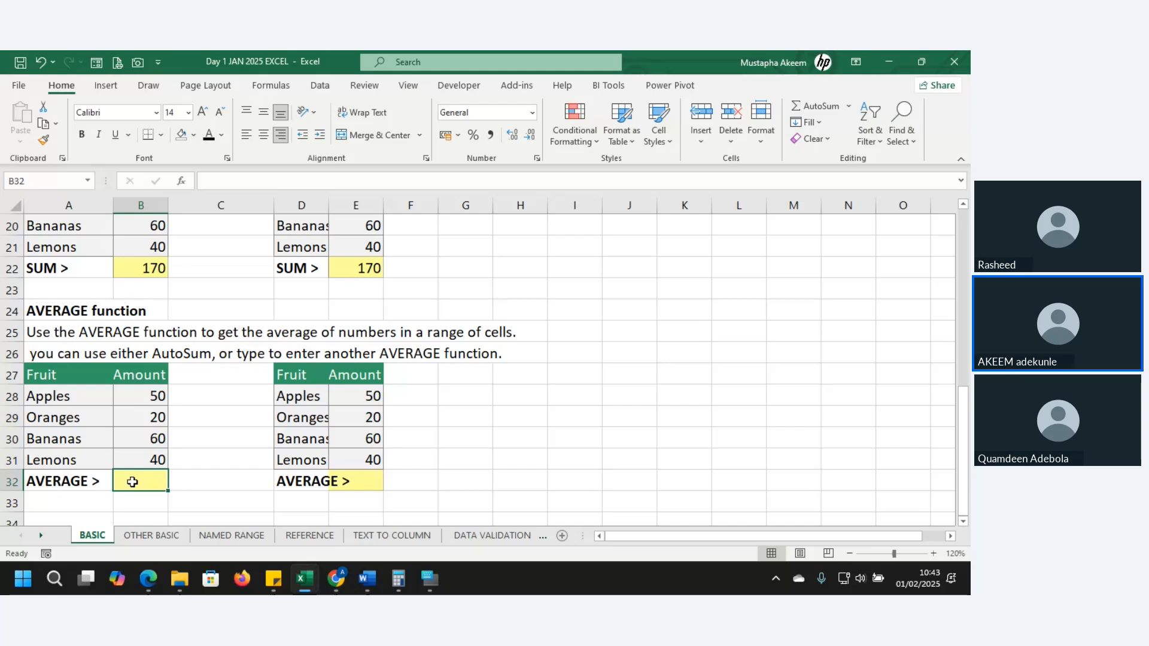
pyautogui.write('=')
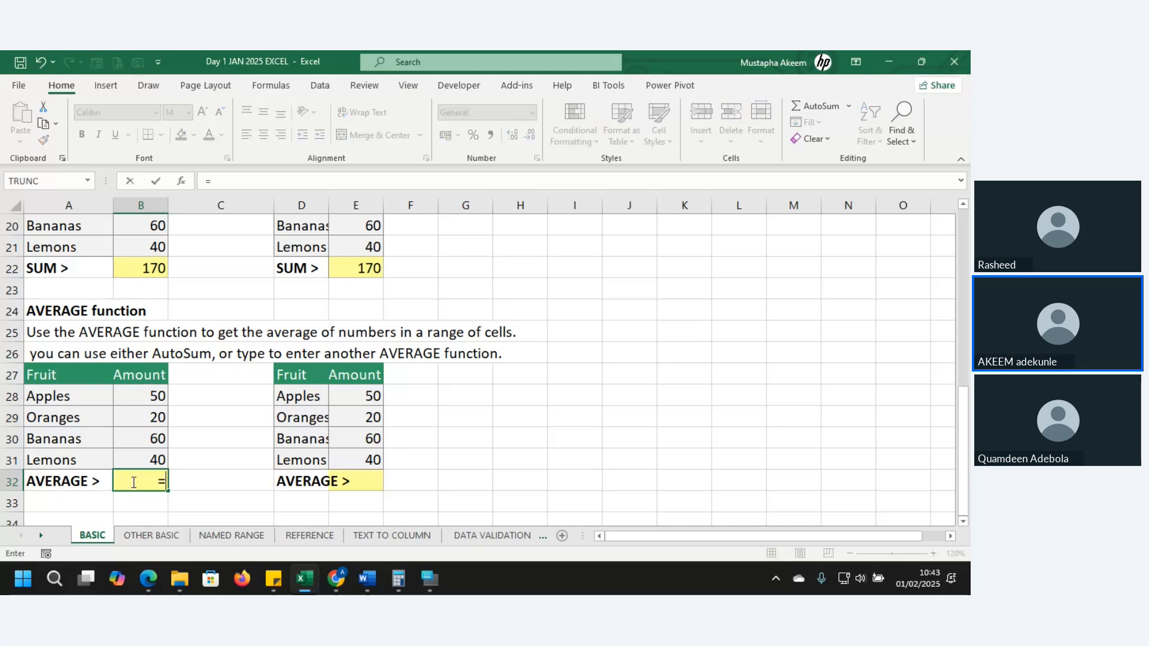
pyautogui.write('AVER')
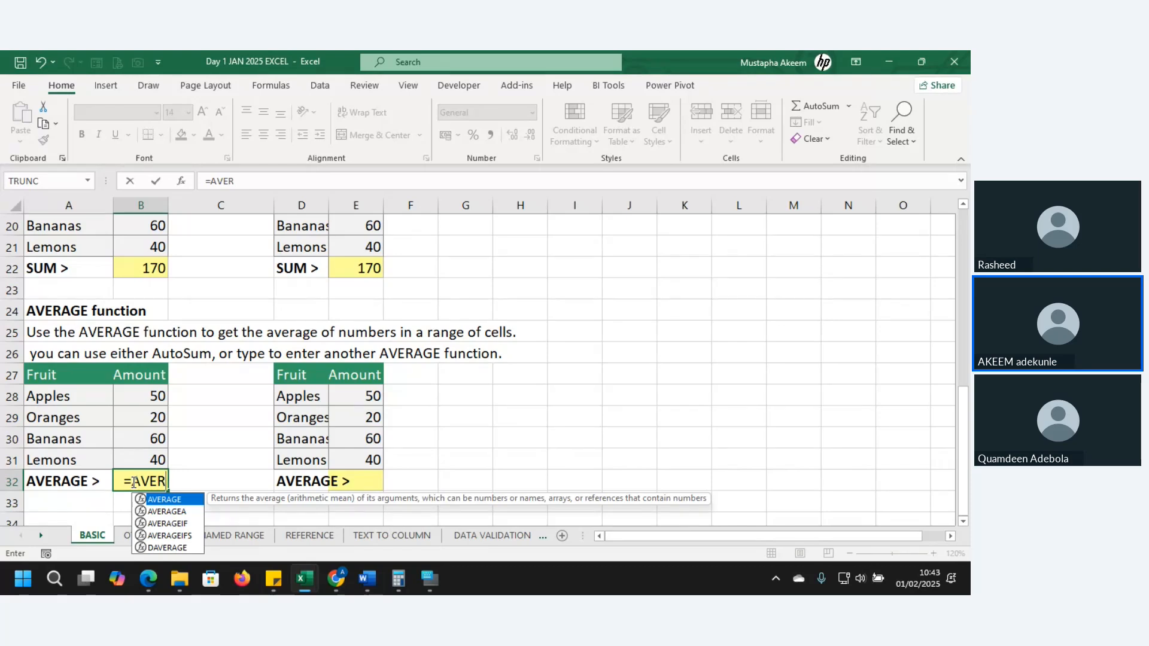
pyautogui.press('Down')
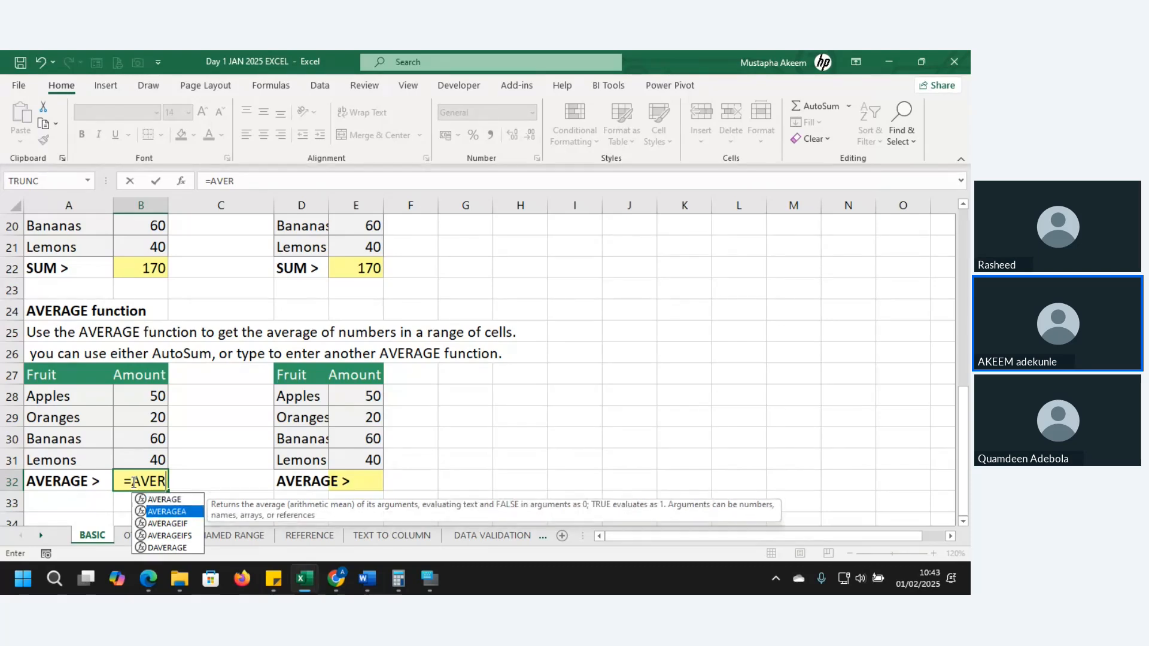
pyautogui.press('Down')
pyautogui.press('Down')
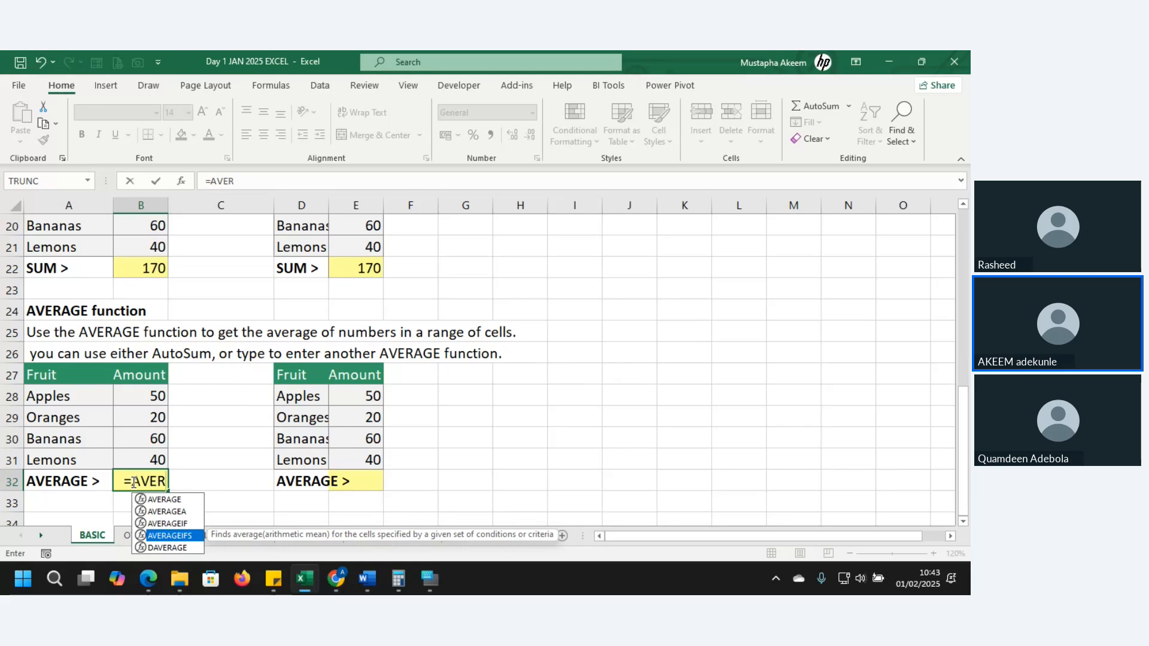
pyautogui.press('Up')
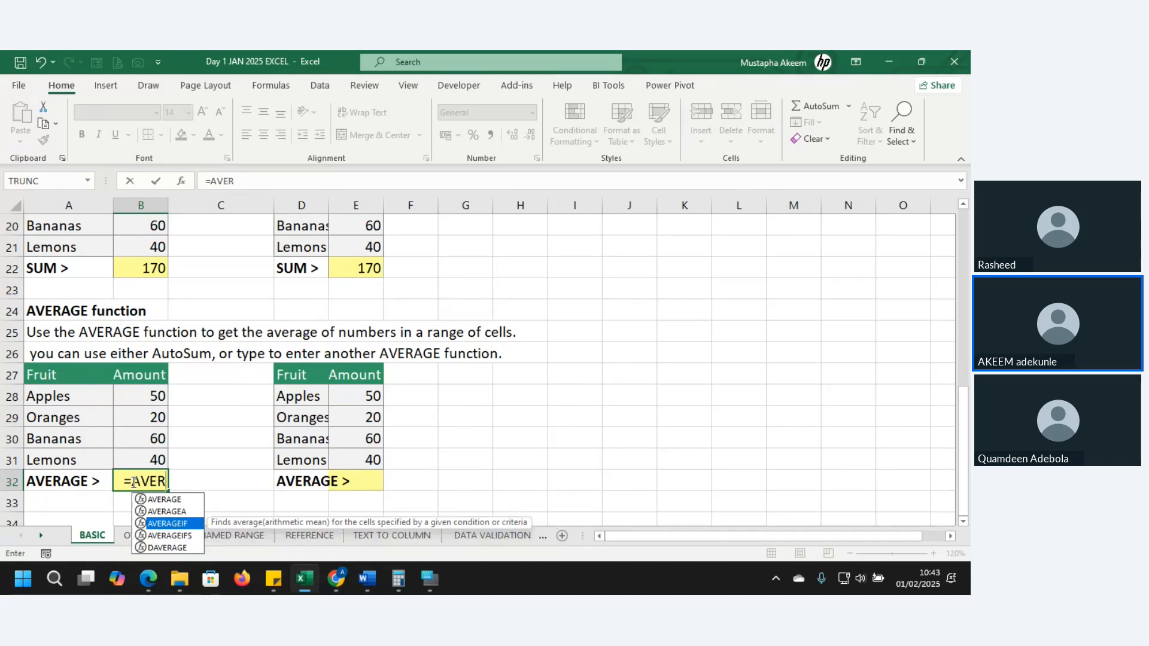
pyautogui.press('Up')
pyautogui.press('Up')
pyautogui.press('Tab')
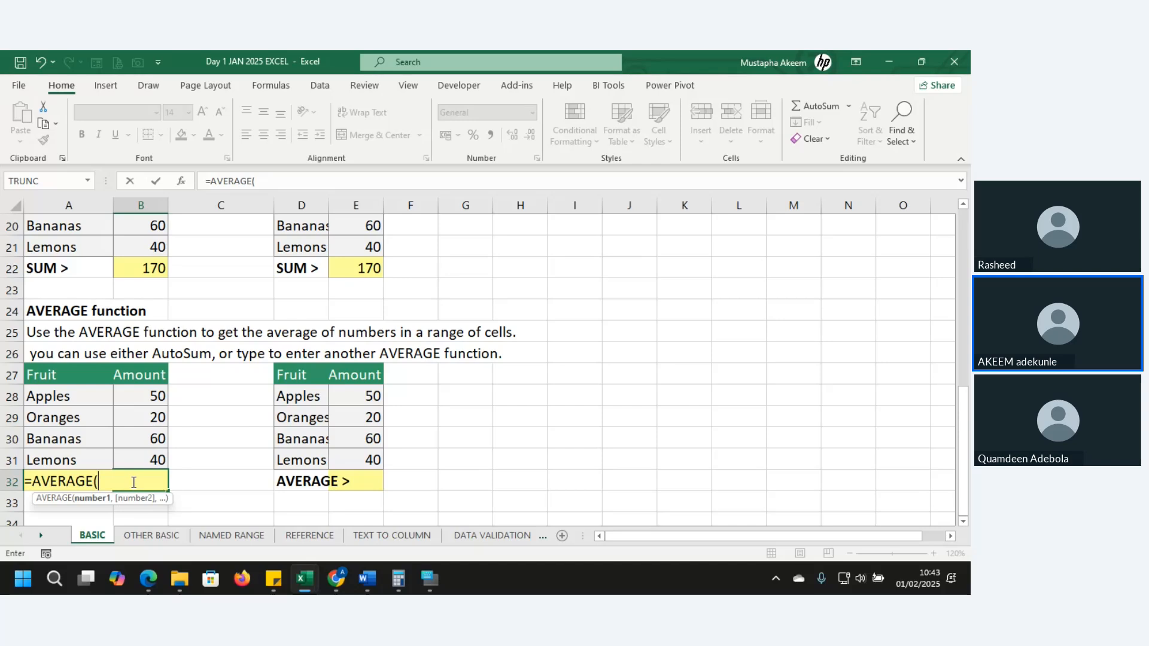
pyautogui.moveTo(141, 393); pyautogui.dragTo(148, 450)
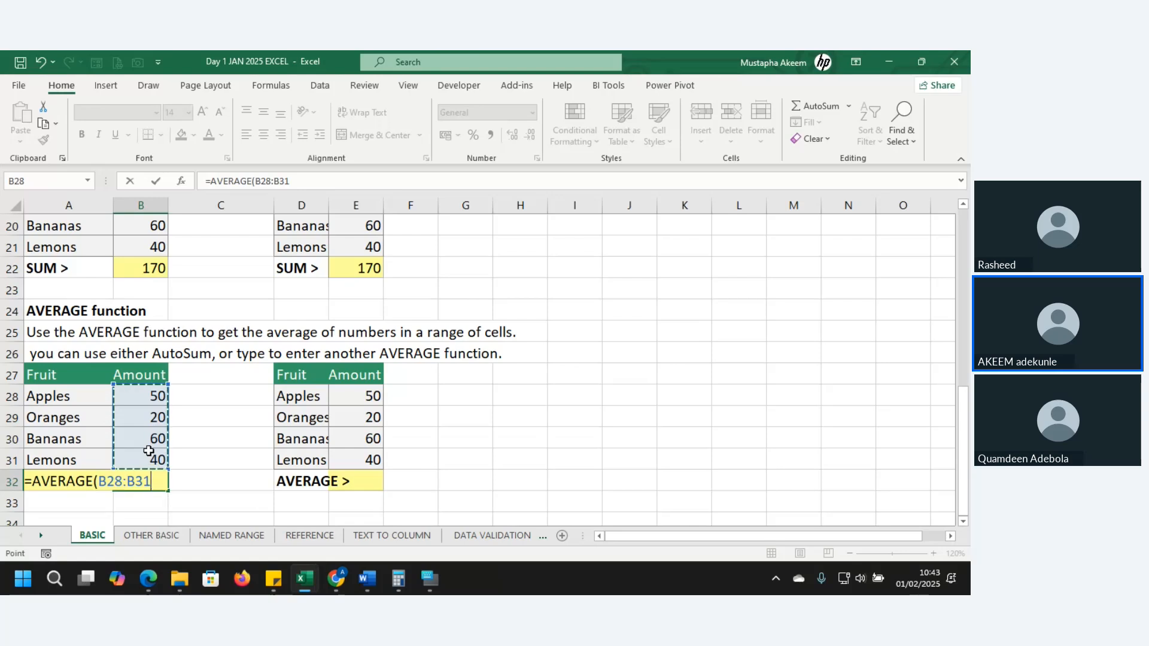
pyautogui.press('Tab')
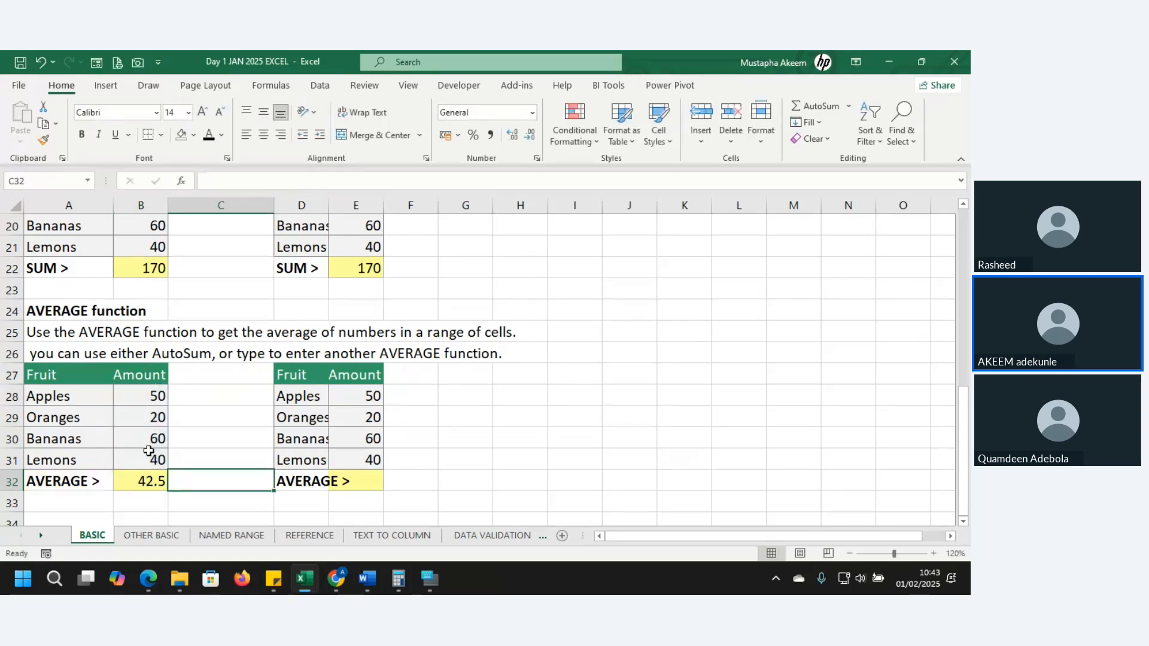
# Enter an AVERAGE formula over the second fruit table's amounts E28:E31 in E32
pyautogui.click(355, 486)
pyautogui.write('=')
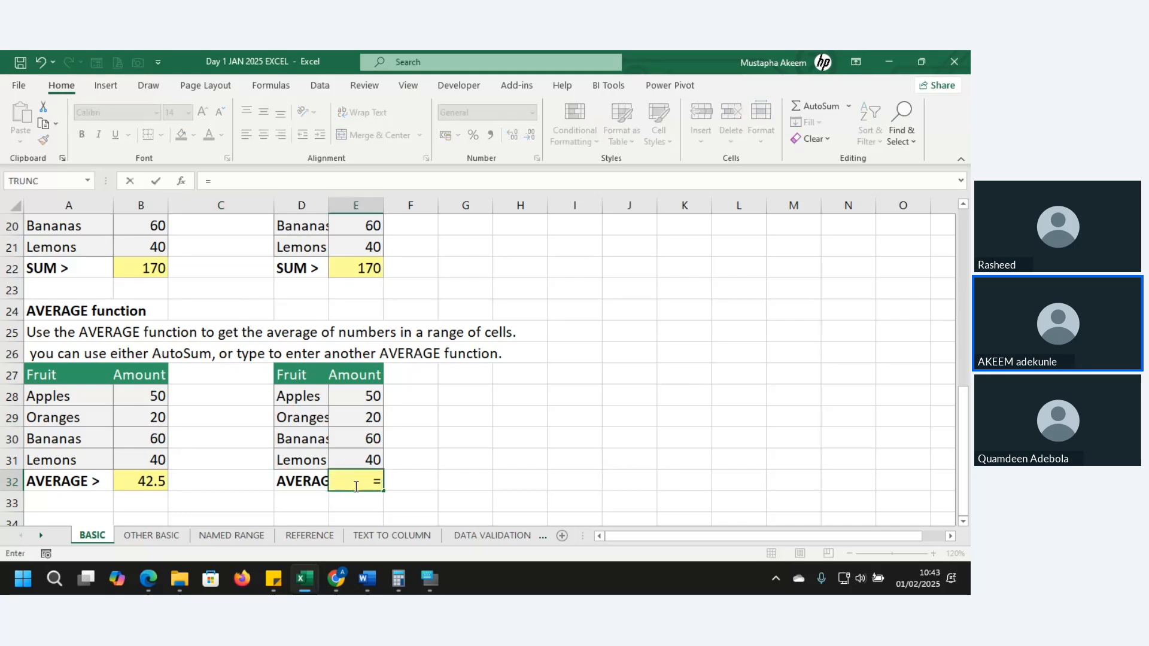
pyautogui.write('AVER')
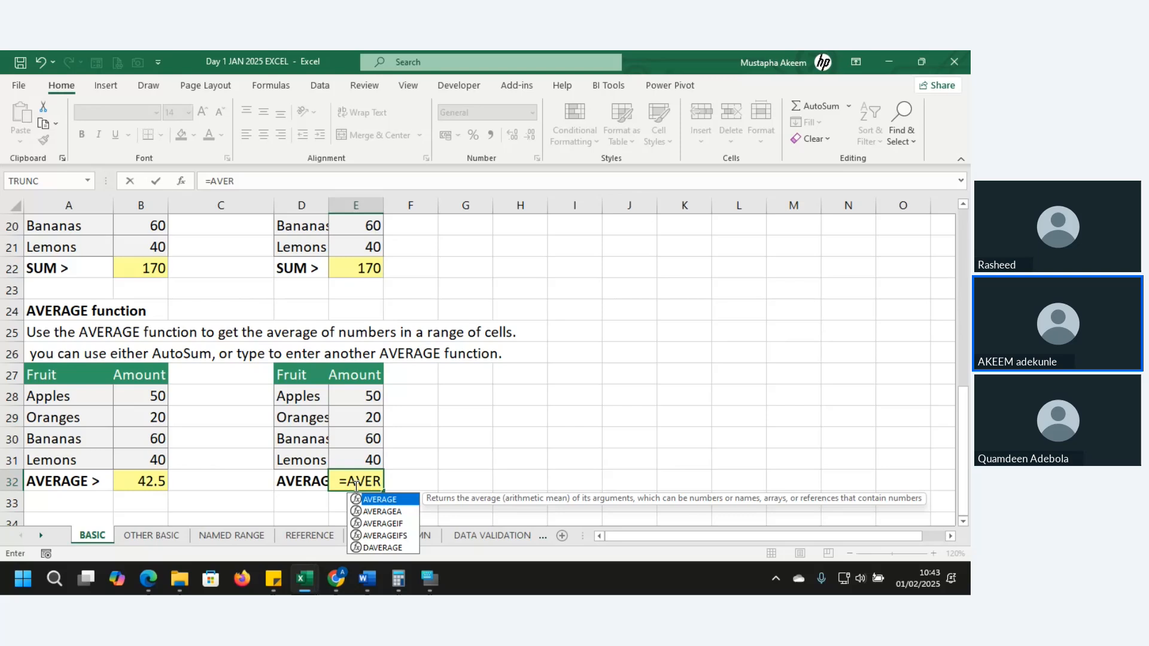
pyautogui.press('Tab')
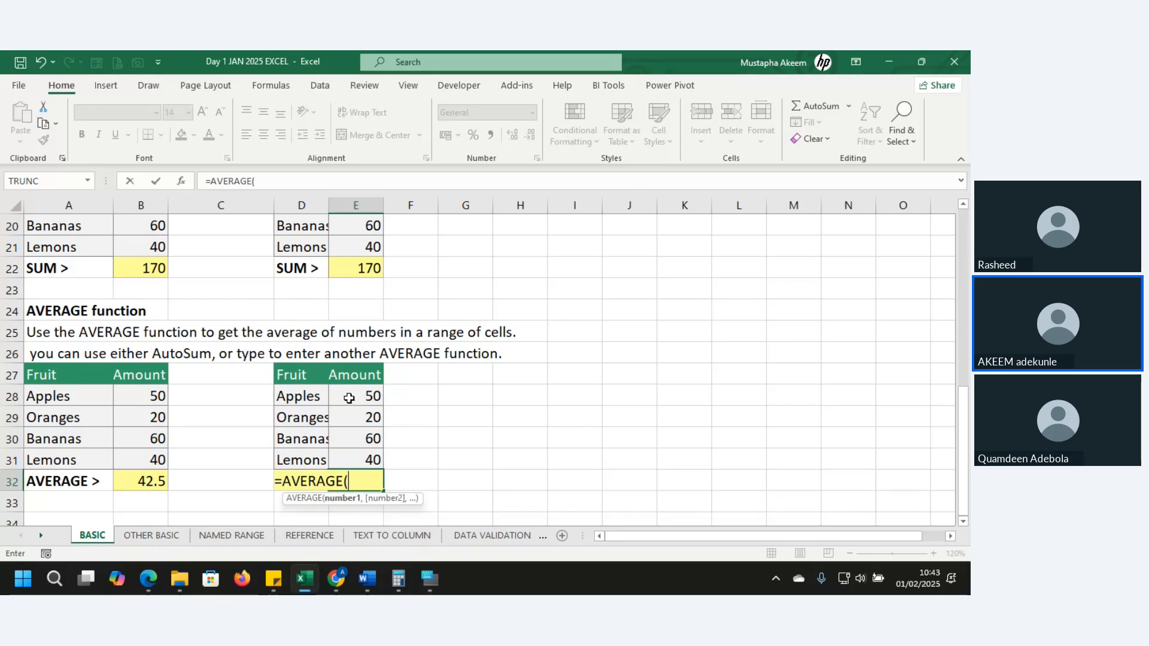
pyautogui.moveTo(349, 399); pyautogui.dragTo(356, 456)
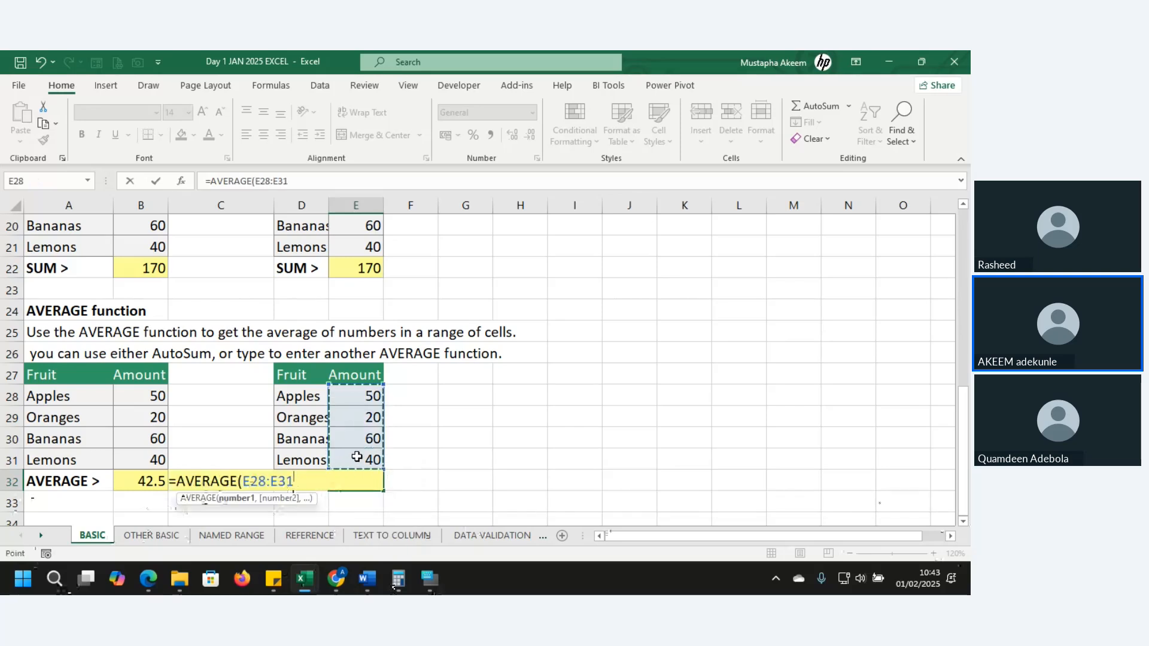
pyautogui.press('Tab')
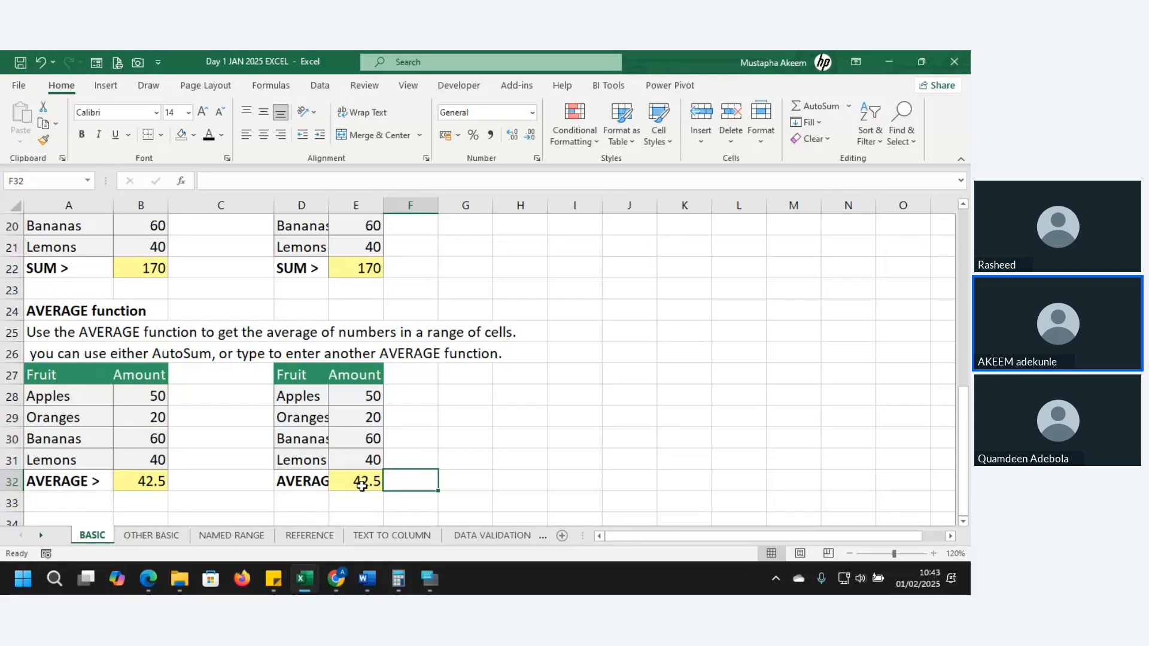
# Clear E32 and fill it with AutoSum's Average option over E28:E31
pyautogui.click(361, 485)
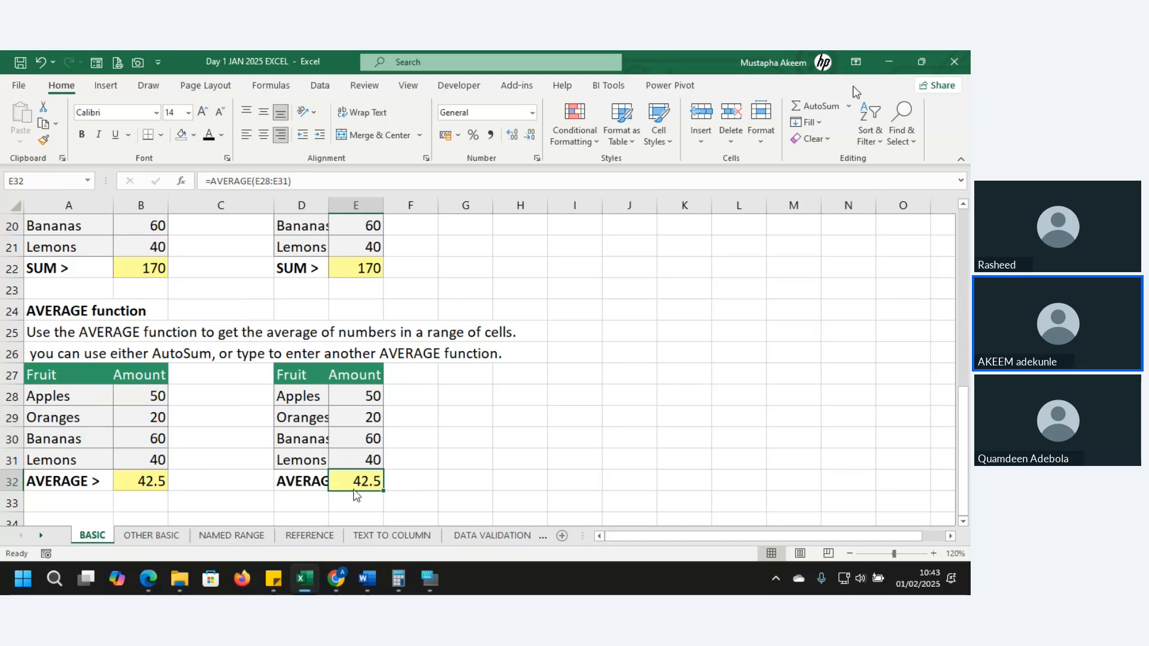
pyautogui.press('Delete')
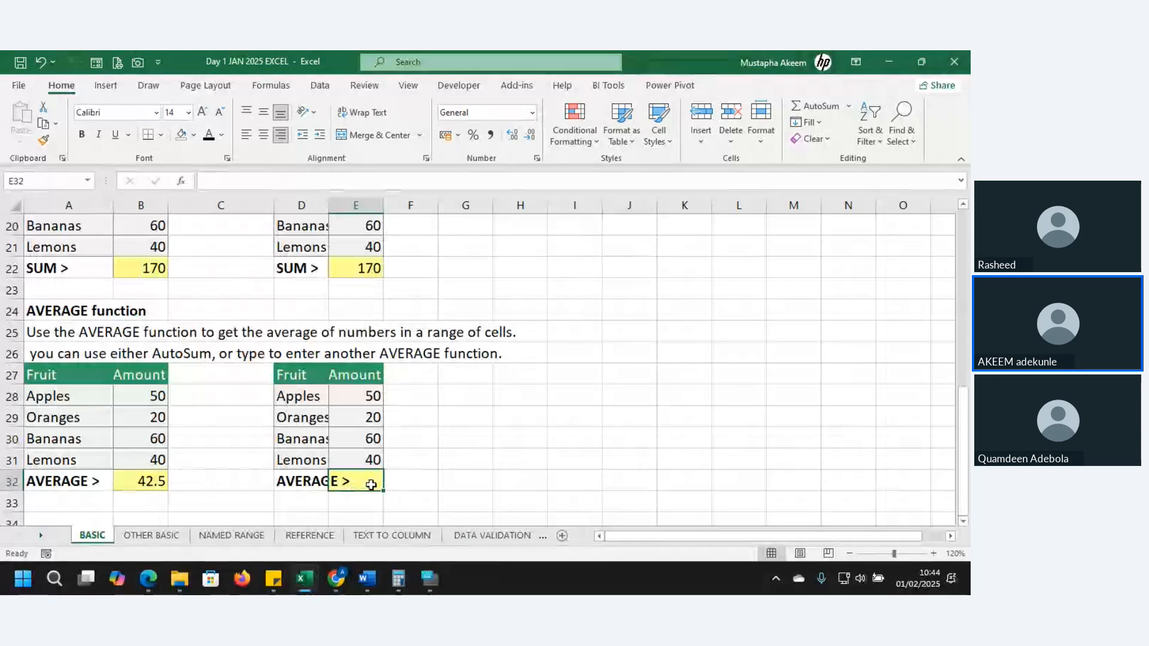
pyautogui.click(849, 106)
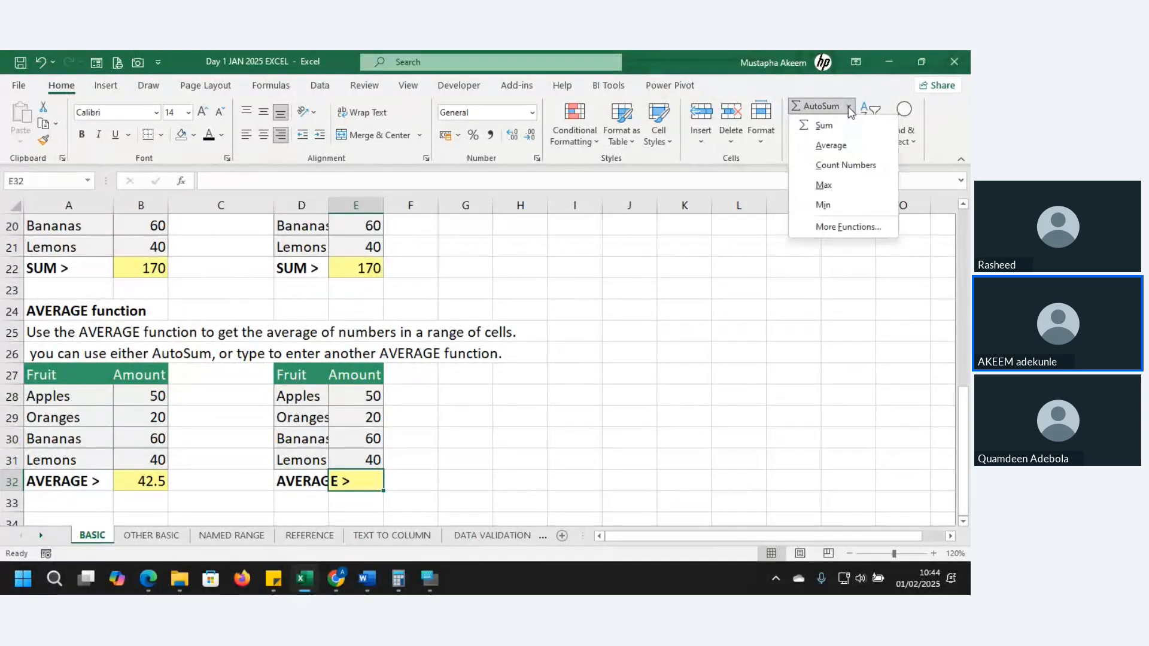
pyautogui.click(832, 144)
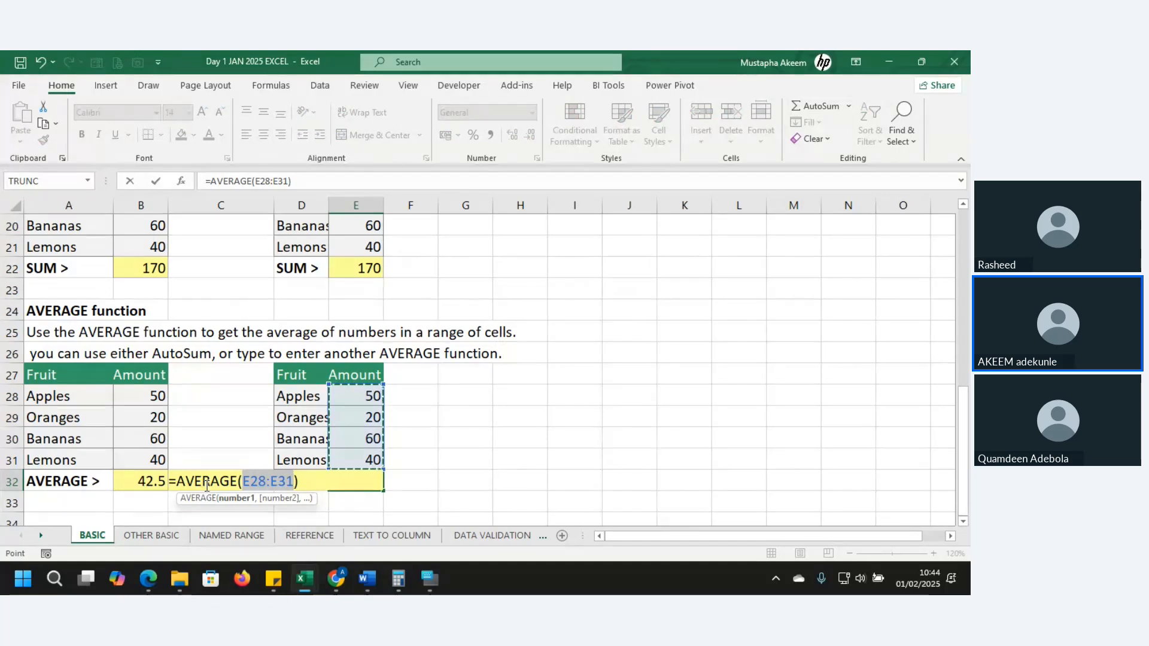
pyautogui.press('Return')
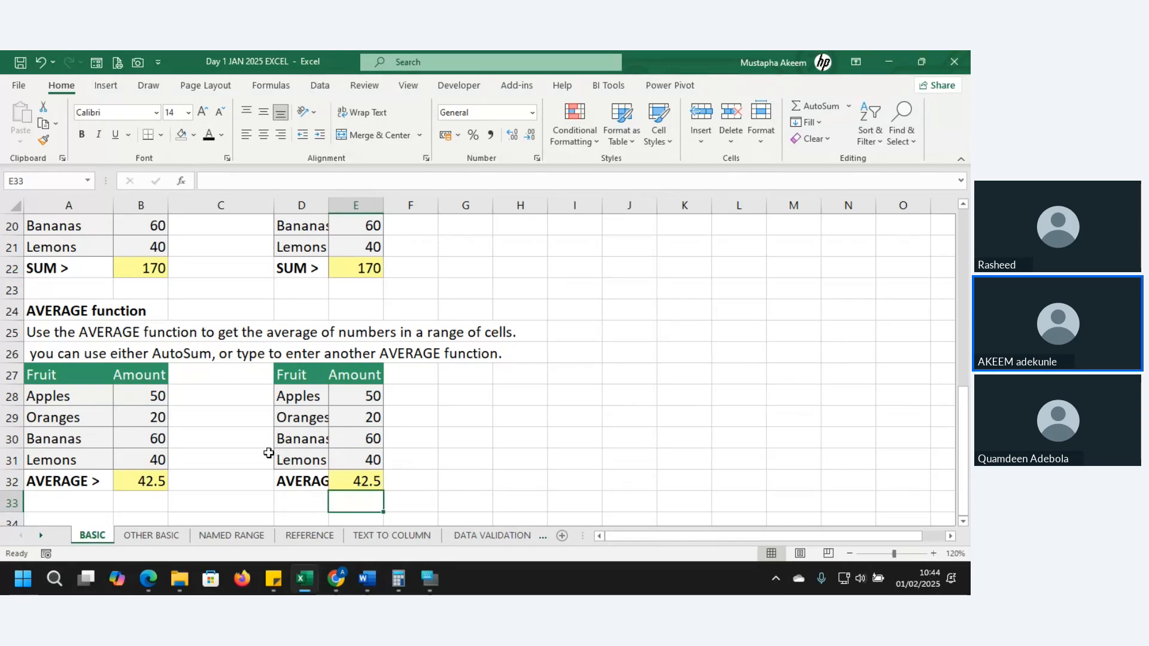
# Look over the rows around and below the AVERAGE tables on the BASIC sheet
pyautogui.click(380, 455)
pyautogui.press('Down')
pyautogui.press('Down')
pyautogui.press('Down')
pyautogui.press('Down')
pyautogui.press('Down')
pyautogui.press('Down')
pyautogui.press('Down')
pyautogui.press('Down')
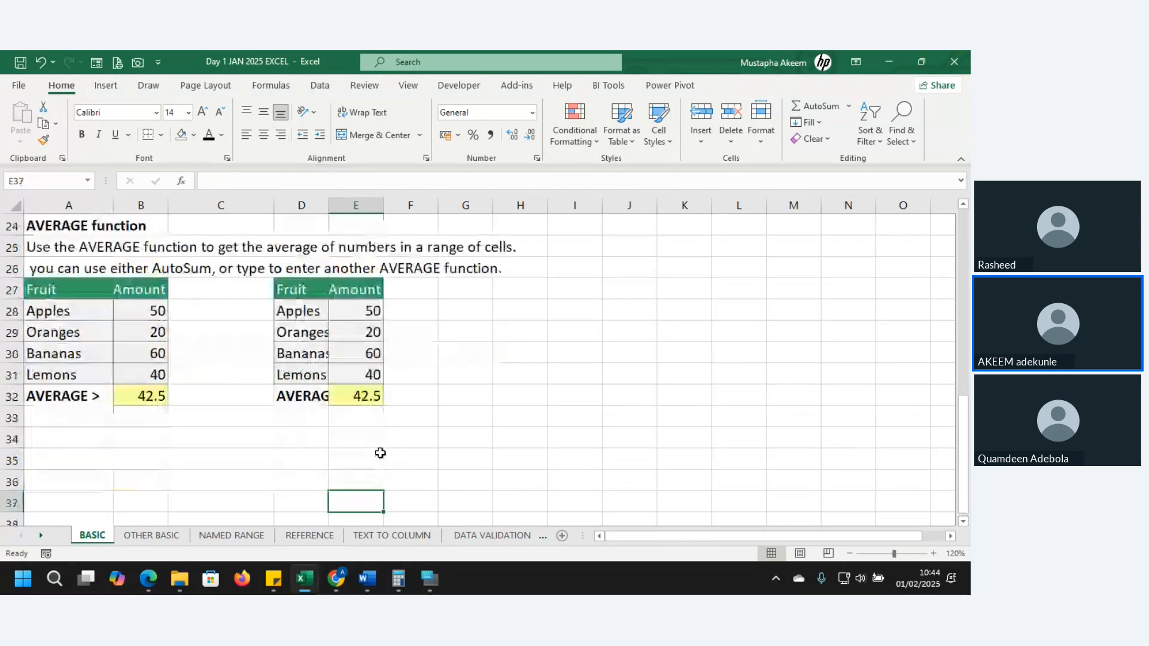
pyautogui.press('Up')
pyautogui.press('Up')
pyautogui.press('Up')
pyautogui.press('Up')
pyautogui.press('Up')
pyautogui.press('Up')
pyautogui.press('Up')
pyautogui.press('Up')
pyautogui.press('Up')
pyautogui.press('Up')
pyautogui.press('Up')
pyautogui.press('Up')
pyautogui.press('Up')
pyautogui.press('Up')
pyautogui.press('Up')
pyautogui.press('Up')
pyautogui.press('Up')
pyautogui.press('Up')
pyautogui.press('Up')
pyautogui.press('Up')
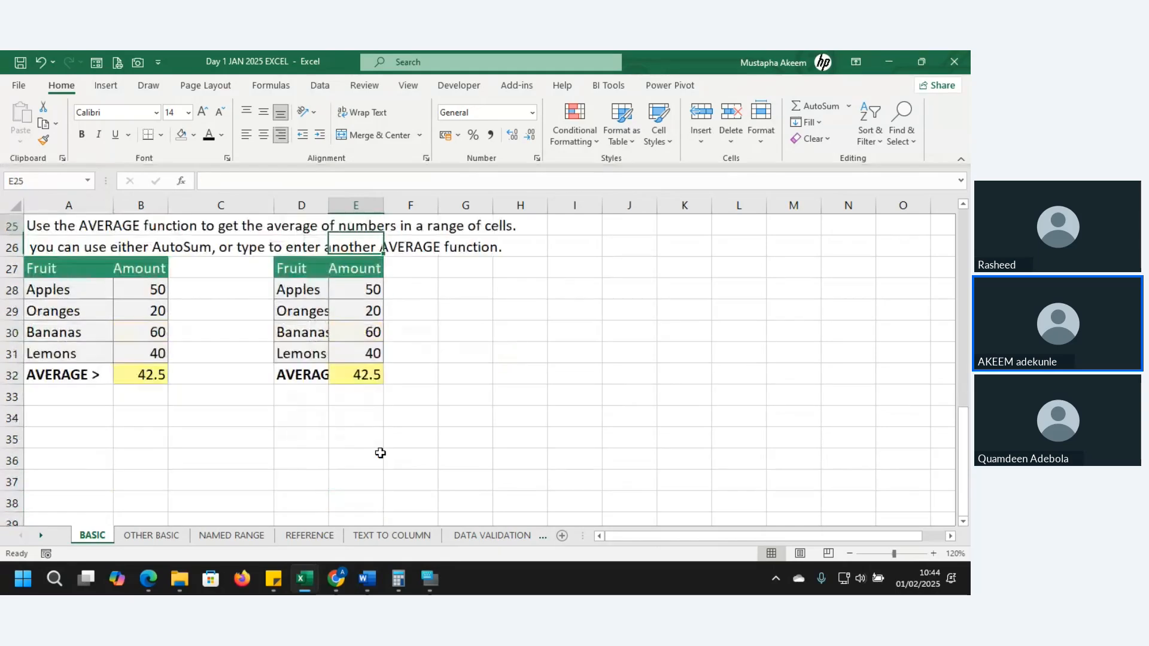
pyautogui.press('Up')
pyautogui.press('Down')
pyautogui.press('Down')
pyautogui.press('Down')
pyautogui.press('Down')
pyautogui.press('Down')
pyautogui.press('Down')
pyautogui.press('Down')
pyautogui.press('Down')
pyautogui.press('Down')
pyautogui.press('Down')
pyautogui.press('Down')
pyautogui.press('Down')
pyautogui.press('Down')
pyautogui.press('Down')
pyautogui.press('Down')
pyautogui.press('Down')
pyautogui.press('Down')
pyautogui.press('Down')
pyautogui.press('Down')
pyautogui.press('Down')
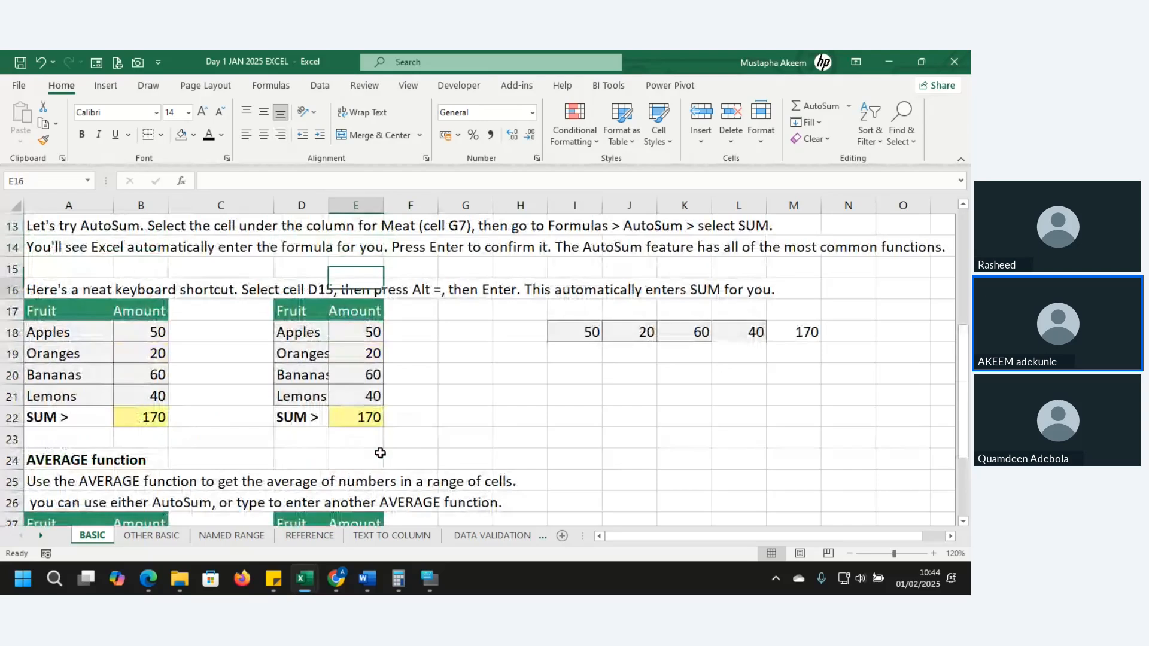
# Open the OTHER BASIC sheet and go to the MINIMUM FUNCTION section at its start
pyautogui.click(152, 535)
pyautogui.click(270, 286)
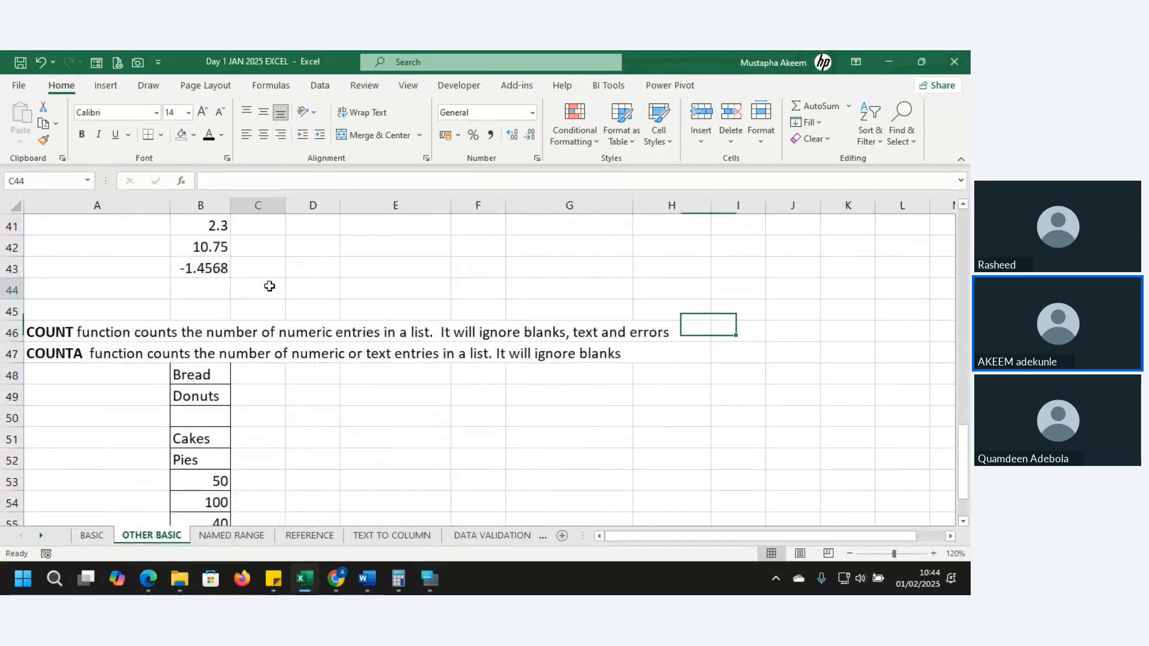
pyautogui.press('Up')
pyautogui.press('Up')
pyautogui.press('Up')
pyautogui.press('Up')
pyautogui.press('Up')
pyautogui.press('Up')
pyautogui.press('Up')
pyautogui.press('Up')
pyautogui.press('Up')
pyautogui.press('Up')
pyautogui.press('Up')
pyautogui.press('Up')
pyautogui.press('Up')
pyautogui.press('Up')
pyautogui.press('Up')
pyautogui.press('Up')
pyautogui.press('Up')
pyautogui.press('Up')
pyautogui.press('Up')
pyautogui.press('Up')
pyautogui.press('Up')
pyautogui.press('Up')
pyautogui.press('Up')
pyautogui.press('Up')
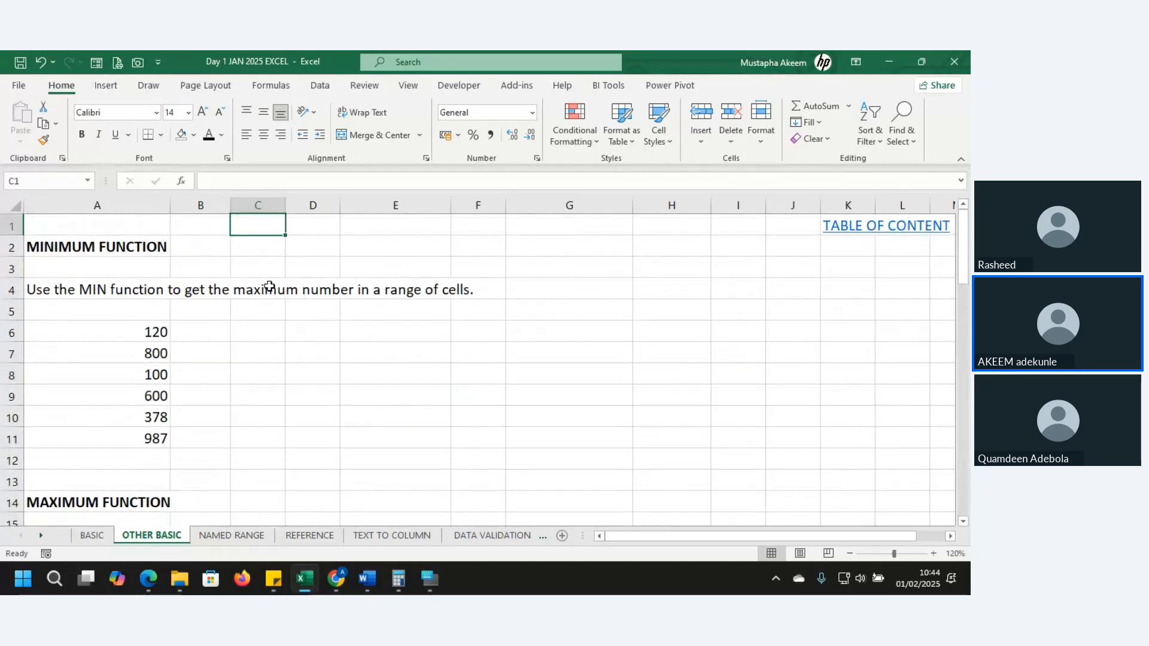
pyautogui.press('Down')
pyautogui.press('Down')
pyautogui.press('Down')
pyautogui.press('Down')
pyautogui.press('Down')
pyautogui.press('Down')
pyautogui.press('Down')
pyautogui.press('Down')
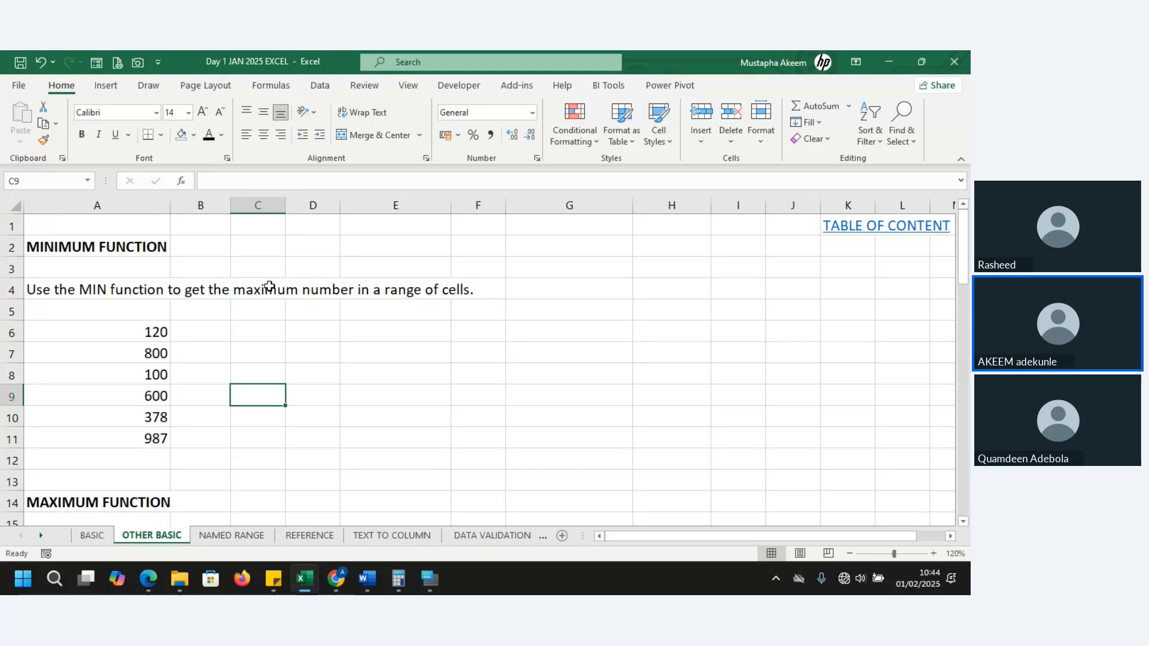
# Enter a MIN formula over the numbers A6:A11 in C7 and reselect that cell
pyautogui.click(362, 365)
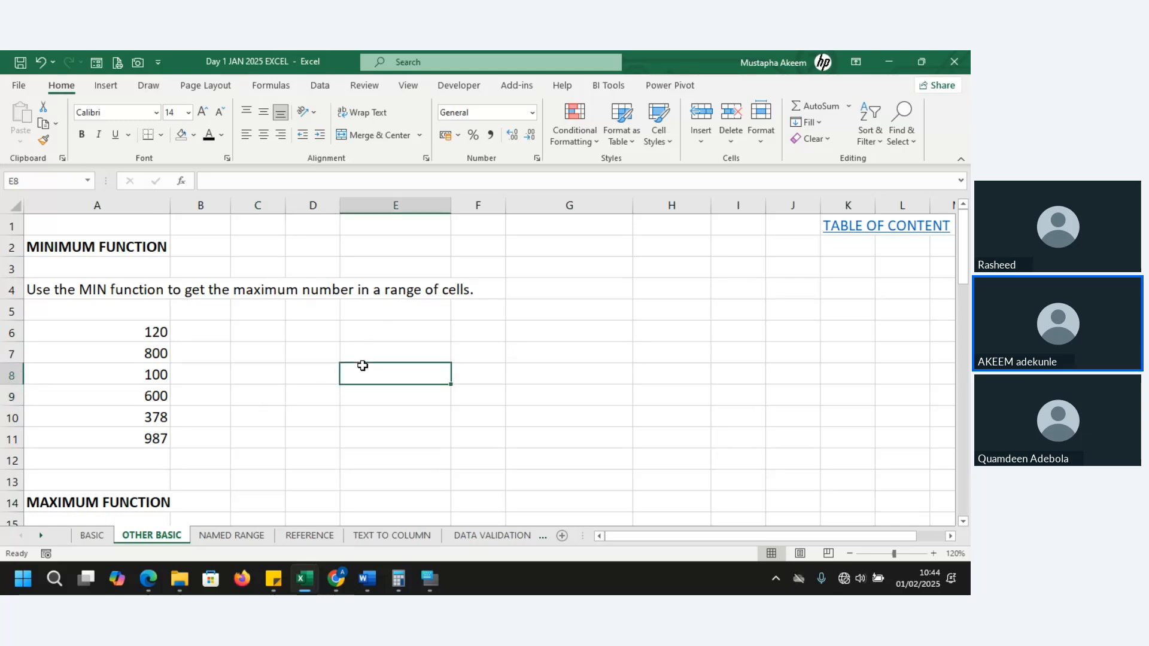
pyautogui.click(369, 354)
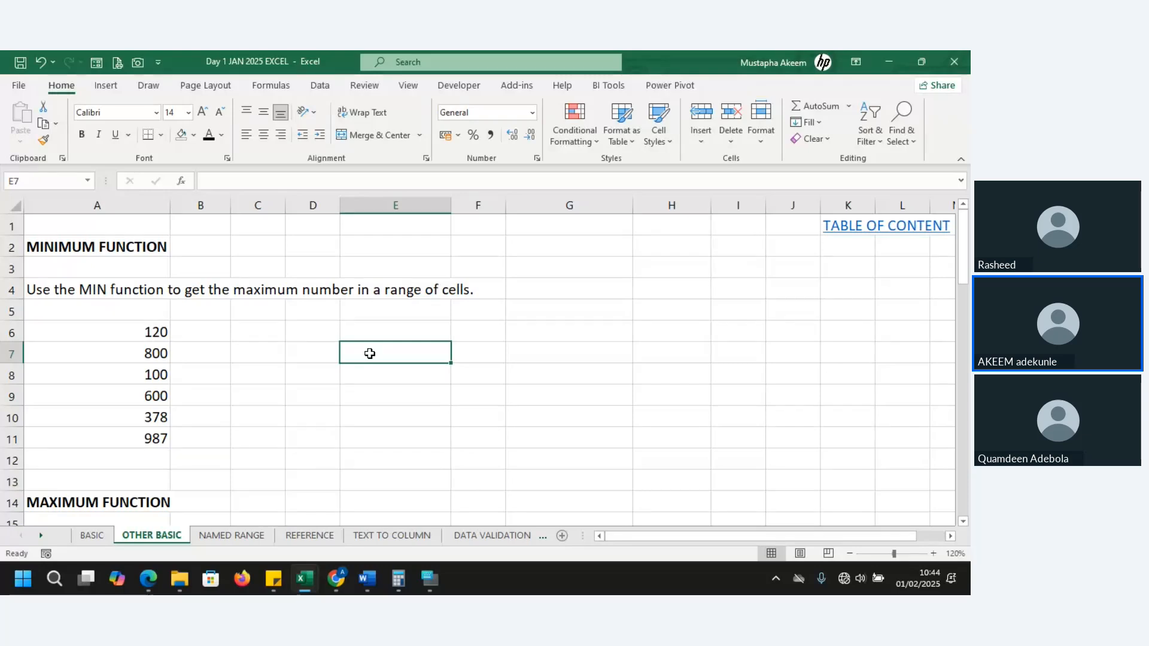
pyautogui.click(265, 349)
pyautogui.write('=M')
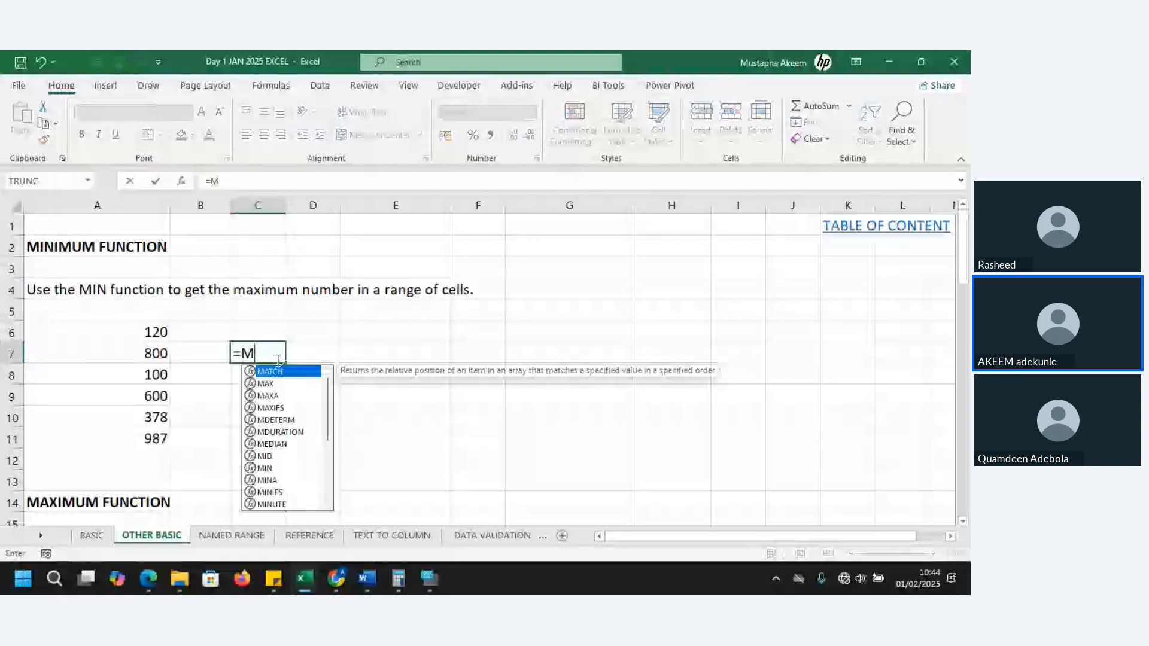
pyautogui.write('IN')
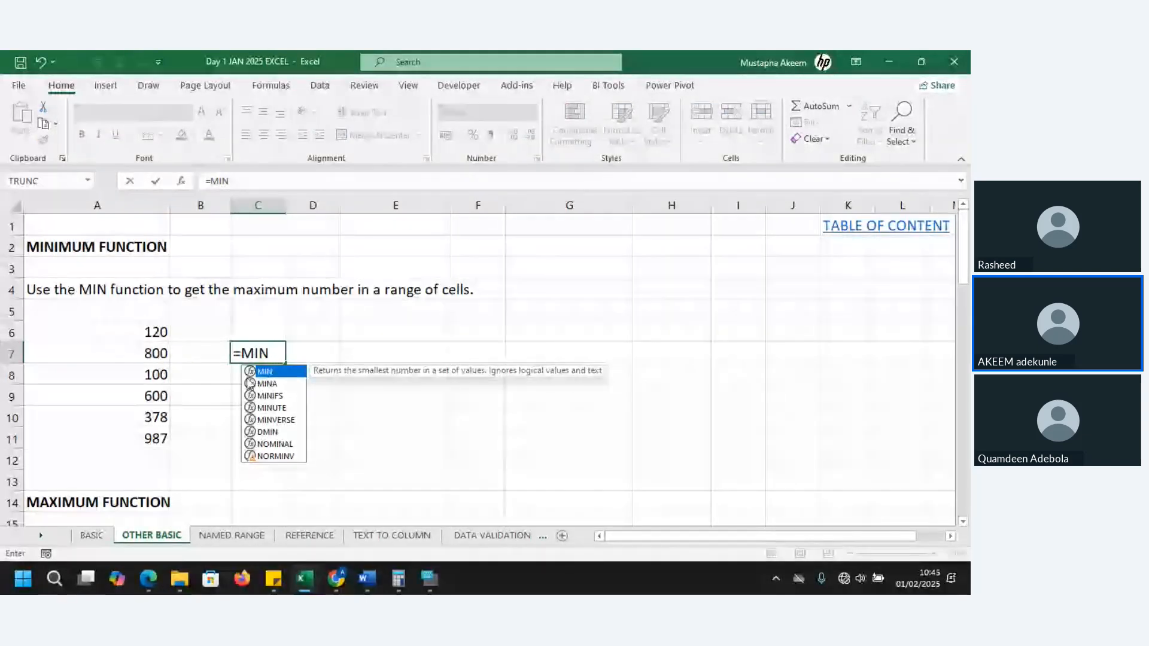
pyautogui.write('(')
pyautogui.moveTo(149, 333); pyautogui.dragTo(159, 439)
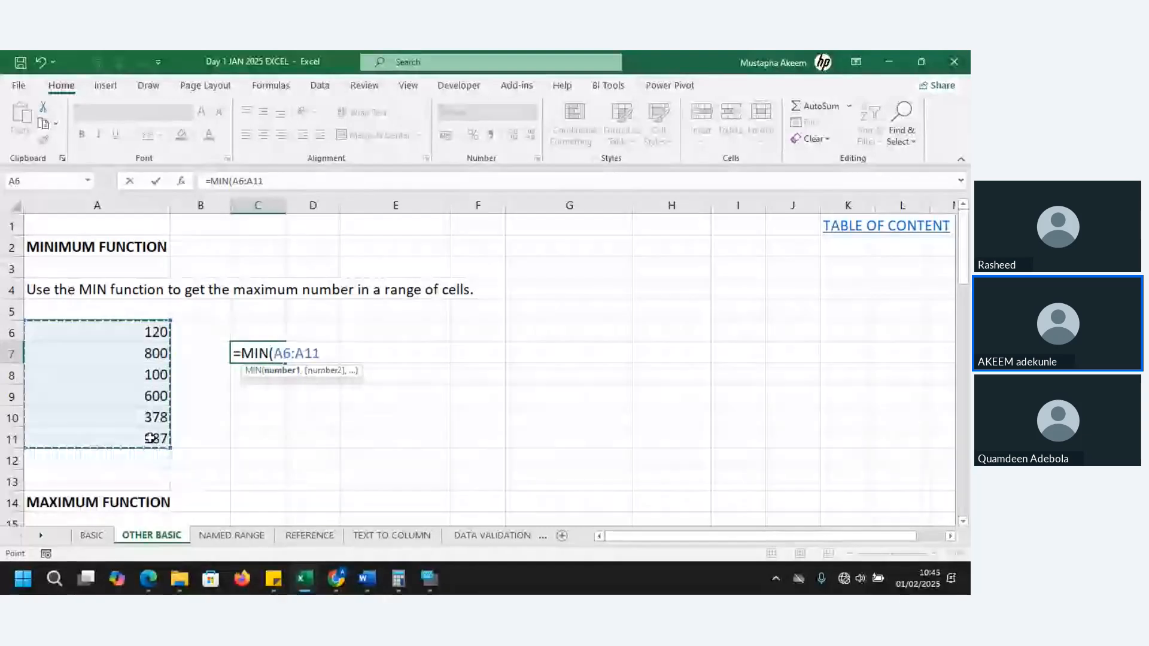
pyautogui.press('Tab')
pyautogui.click(257, 356)
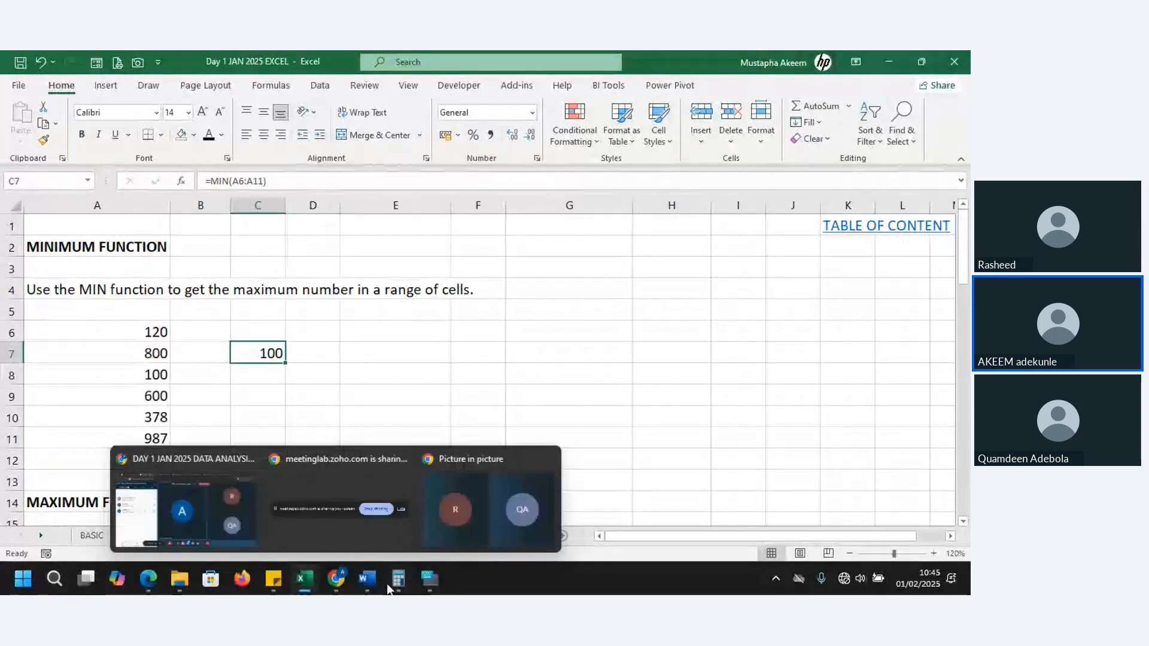
# Show the On-Screen Keyboard to examine its keys, minimize it and return to cell C11
pyautogui.moveTo(428, 580)
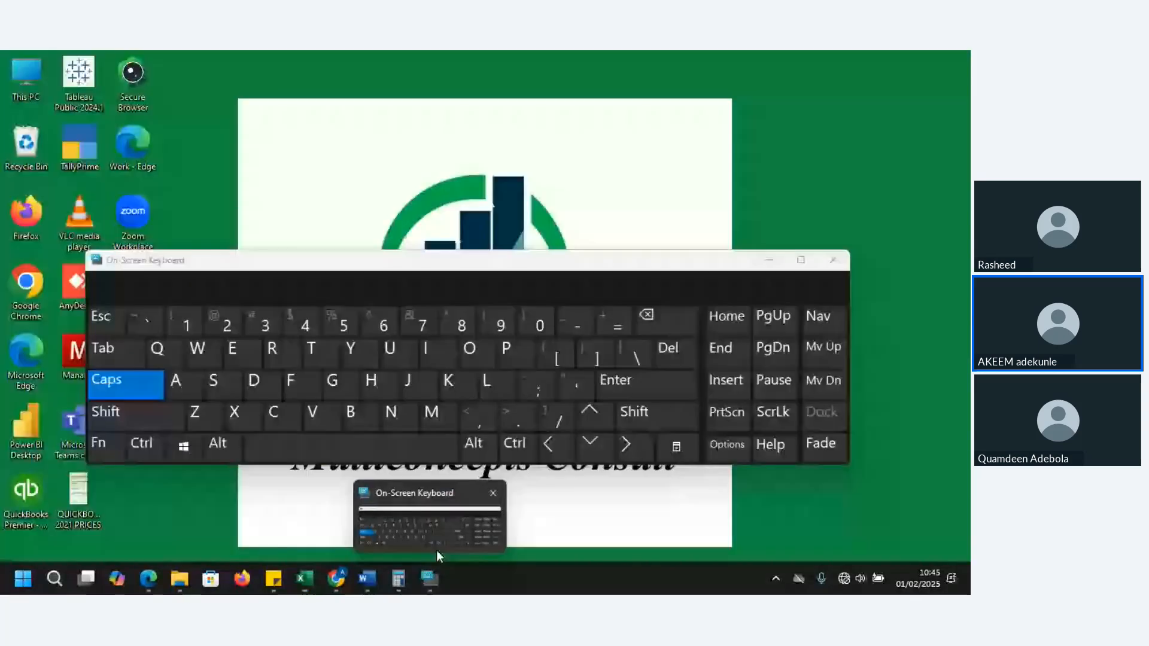
pyautogui.click(437, 551)
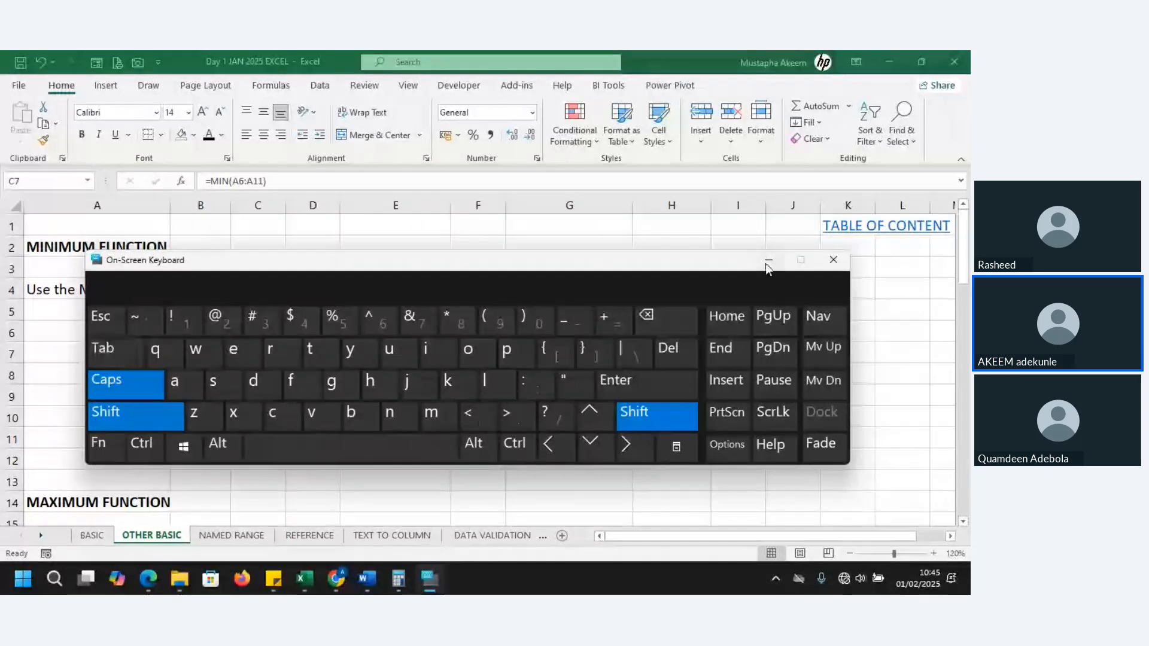
pyautogui.click(768, 265)
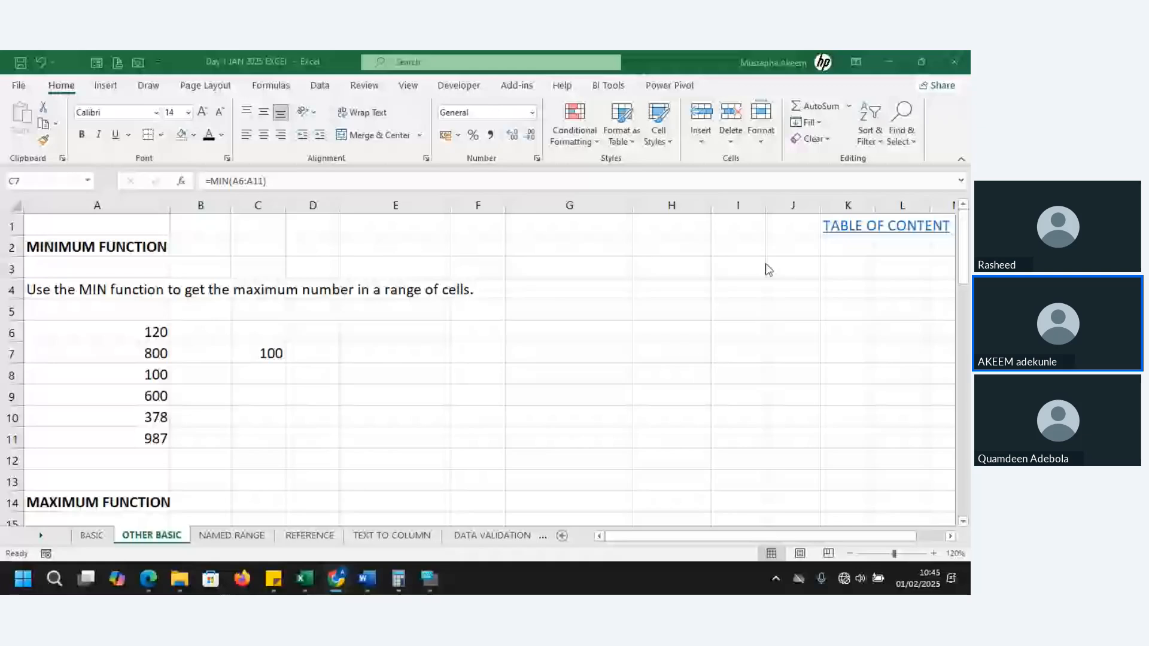
pyautogui.click(257, 437)
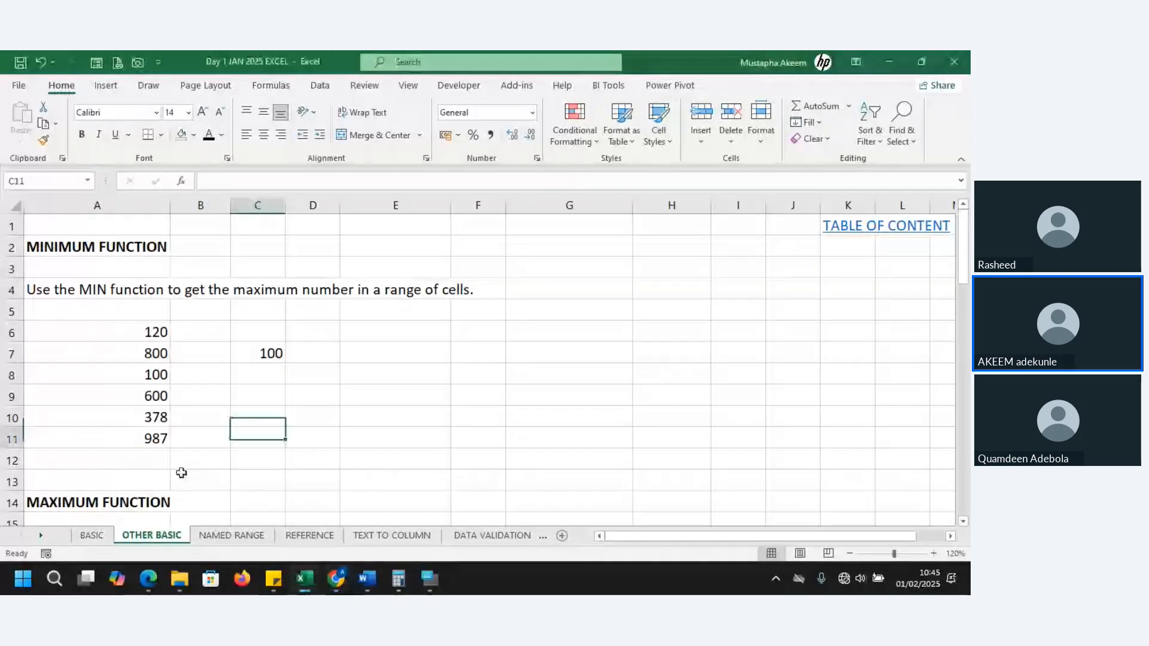
# Enter a MAX formula over the numbers A18:A23 in C21 of the MAXIMUM FUNCTION section
pyautogui.press('Down')
pyautogui.press('Down')
pyautogui.press('Down')
pyautogui.press('Down')
pyautogui.press('Down')
pyautogui.press('Down')
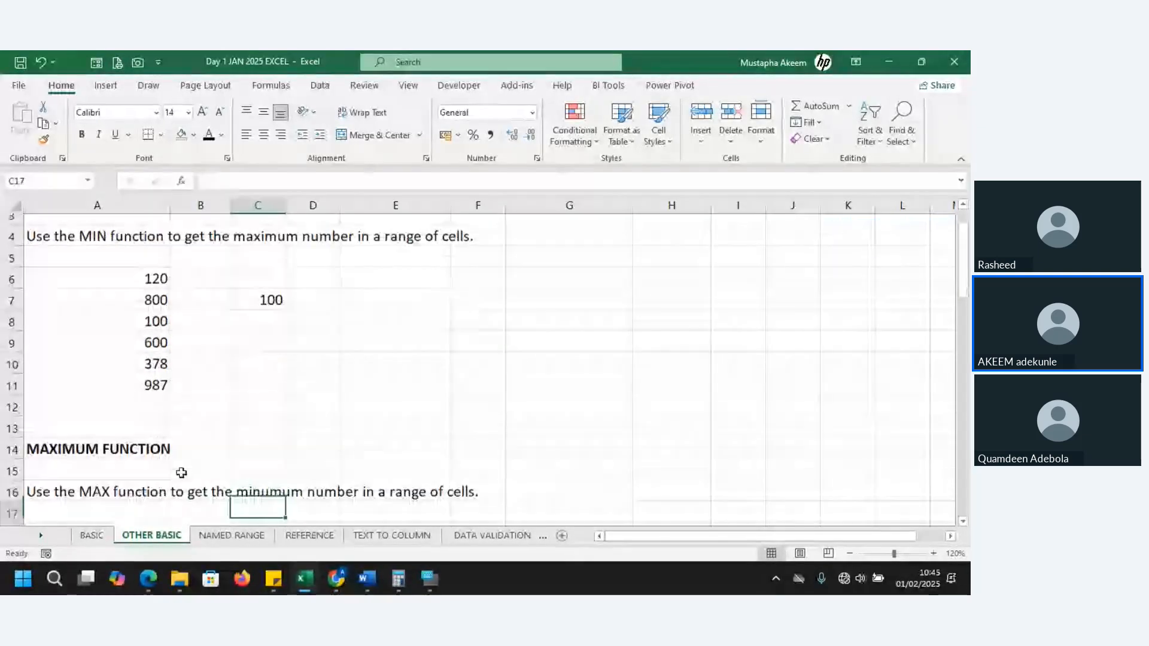
pyautogui.press('Down')
pyautogui.press('Down')
pyautogui.press('Down')
pyautogui.press('Down')
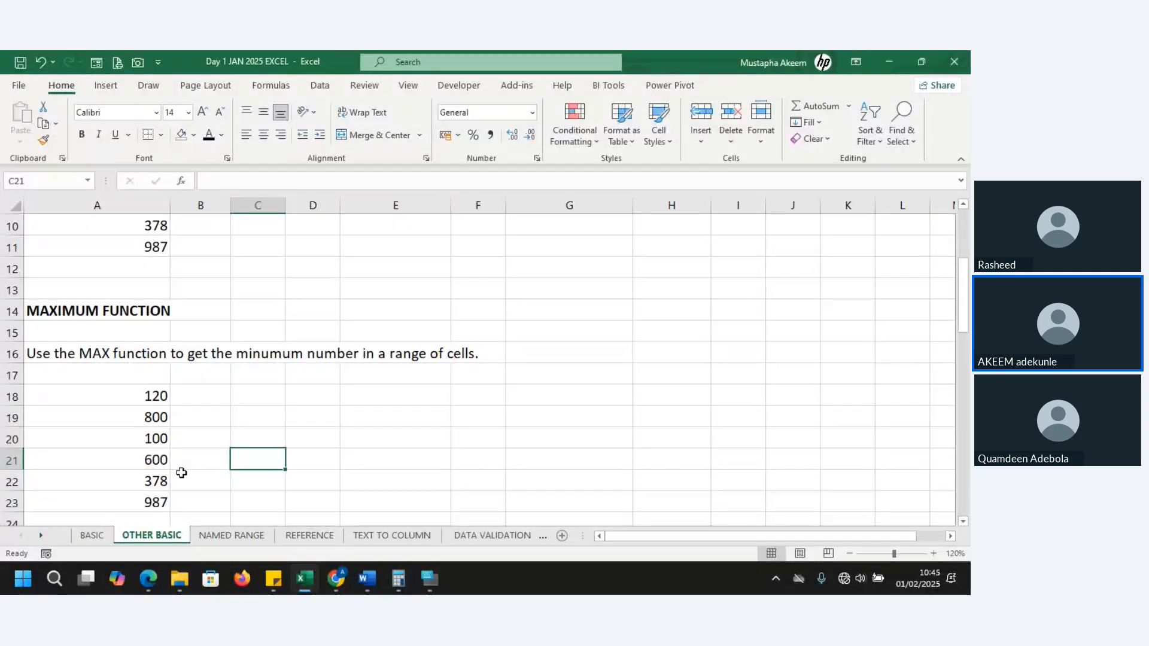
pyautogui.write('=MAX(')
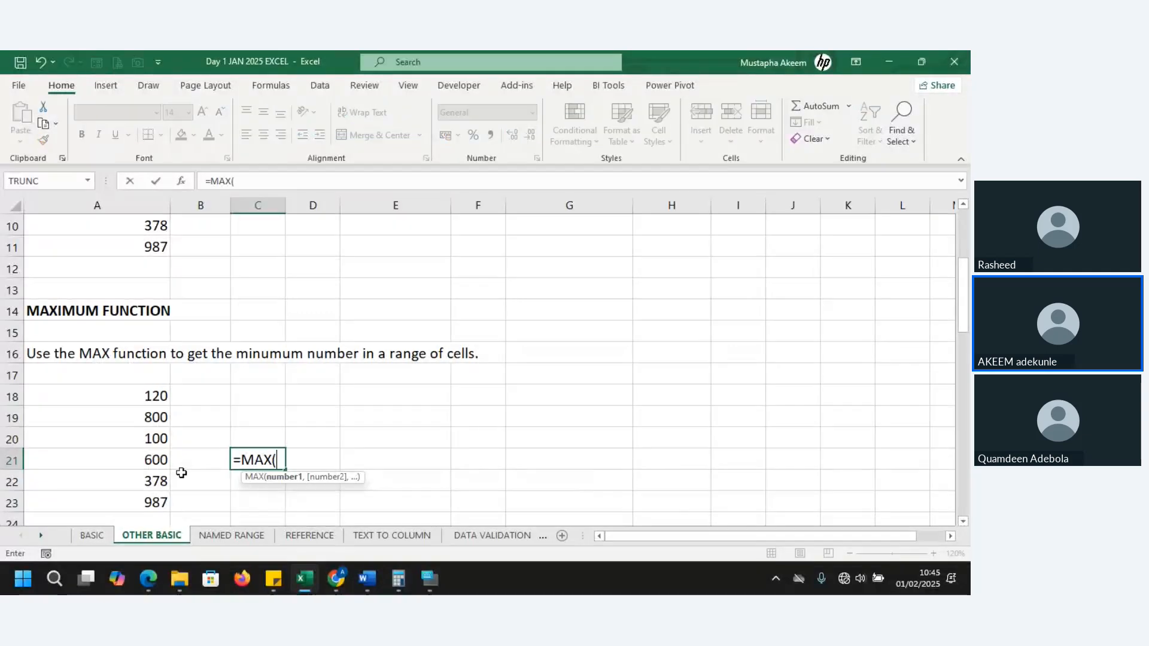
pyautogui.click(146, 392)
pyautogui.moveTo(146, 392); pyautogui.dragTo(149, 498)
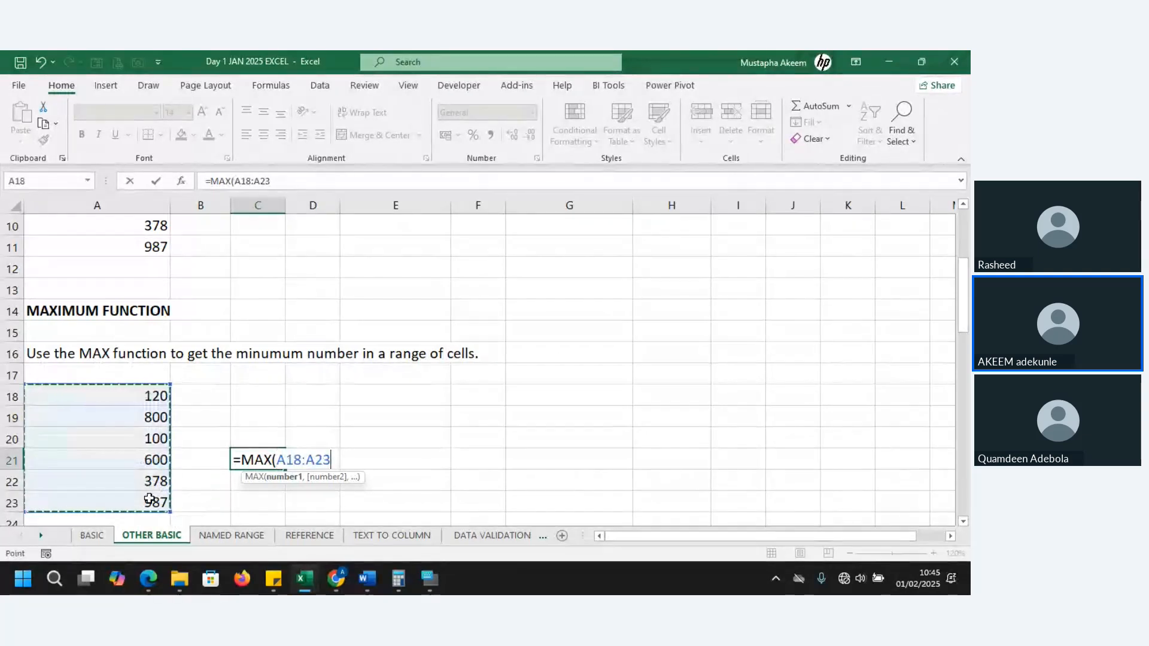
pyautogui.press('Tab')
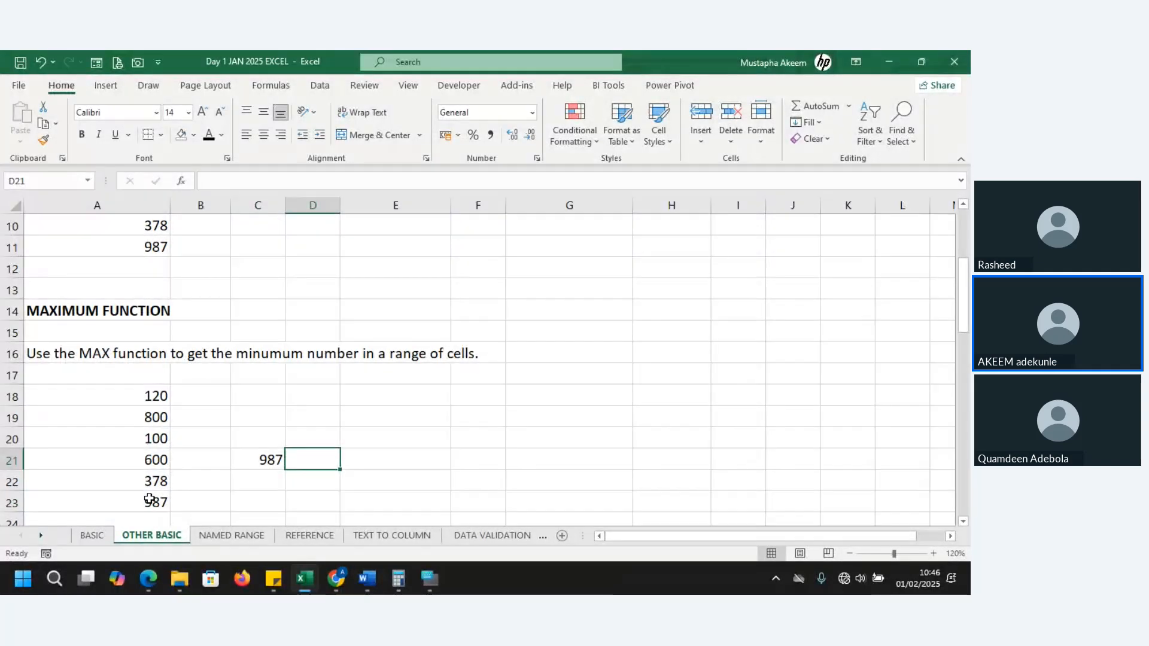
# Go down to the ABSOLUTE FUNCTIONS section and read its description and example numbers
pyautogui.press('Down')
pyautogui.press('Down')
pyautogui.press('Down')
pyautogui.press('Down')
pyautogui.press('Down')
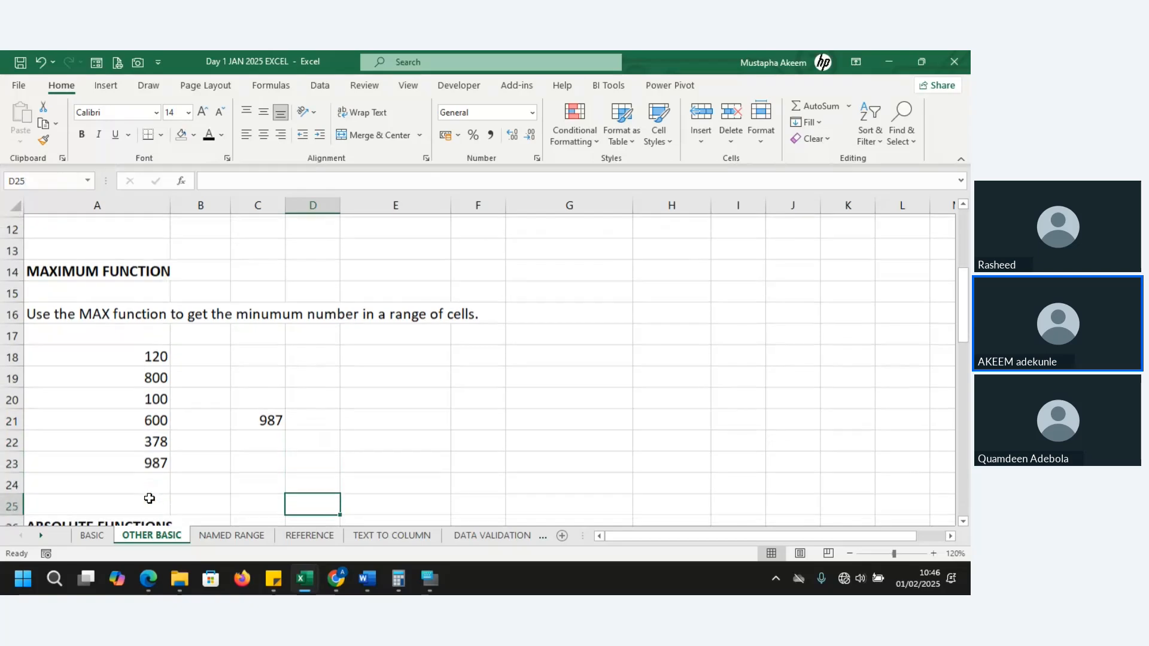
pyautogui.press('Down')
pyautogui.press('Down')
pyautogui.press('Down')
pyautogui.press('Down')
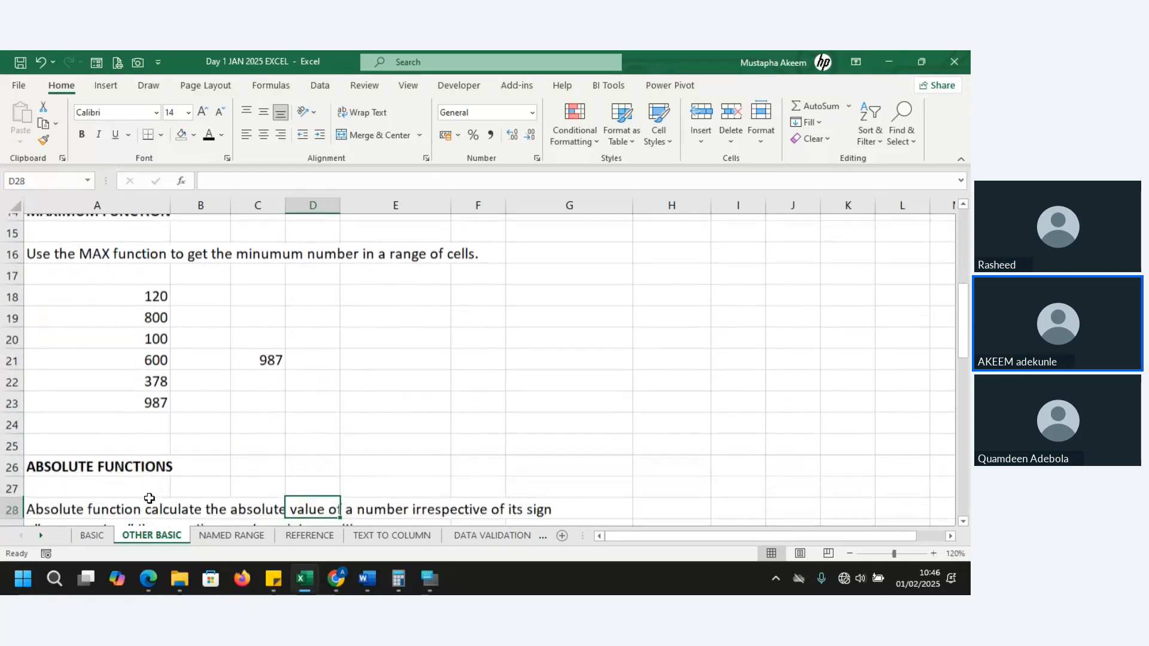
pyautogui.press('Down')
pyautogui.press('Down')
pyautogui.press('Down')
pyautogui.press('Down')
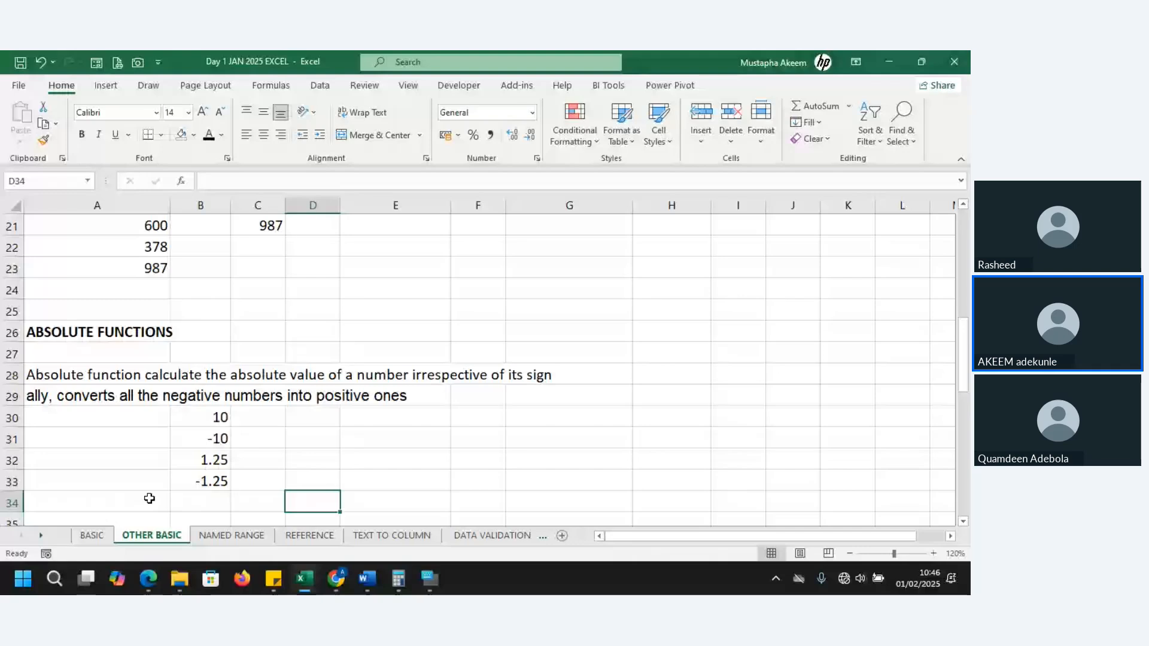
pyautogui.press('Down')
pyautogui.press('Down')
pyautogui.press('Down')
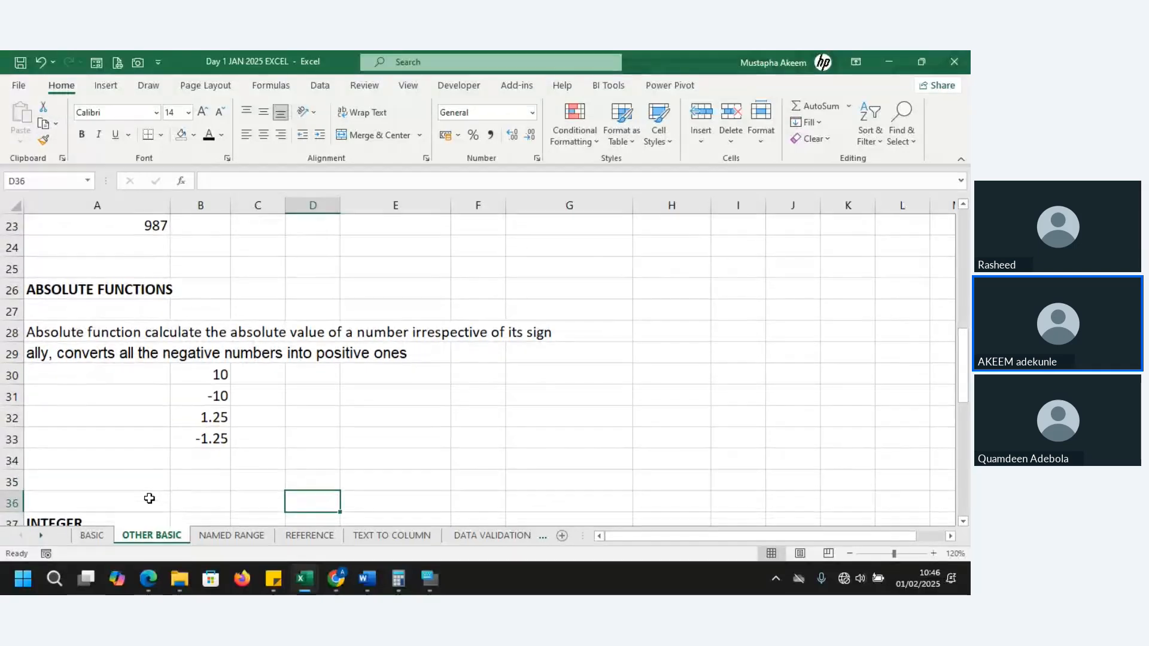
pyautogui.press('Up')
pyautogui.press('Up')
pyautogui.press('Up')
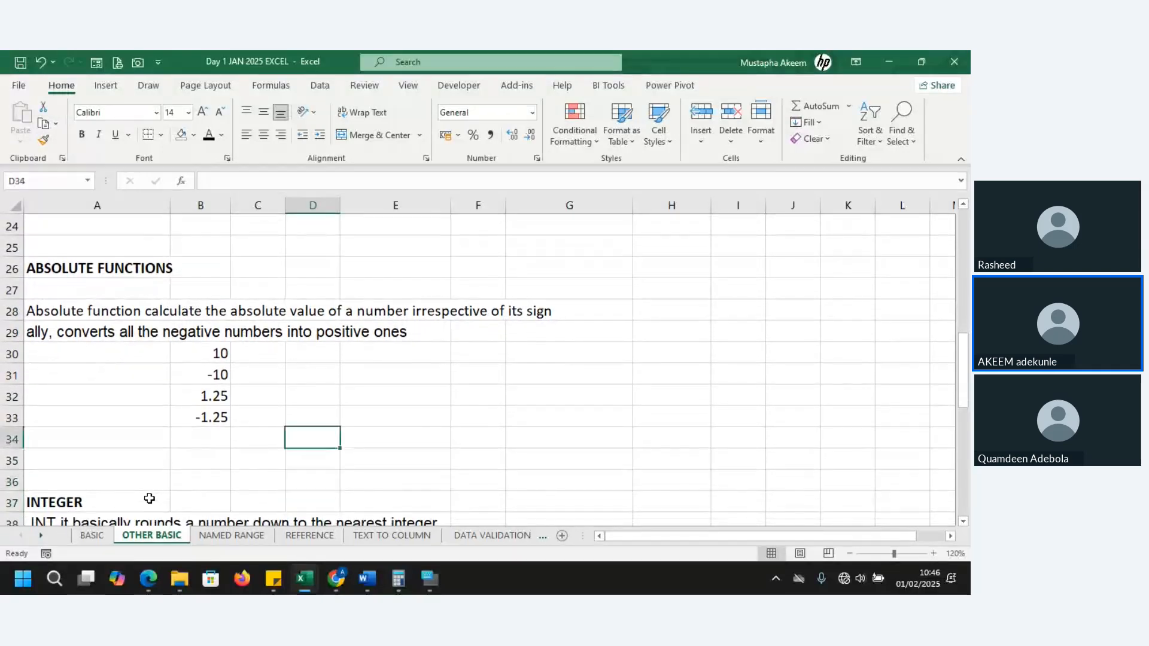
pyautogui.press('Up')
pyautogui.press('Up')
pyautogui.press('Up')
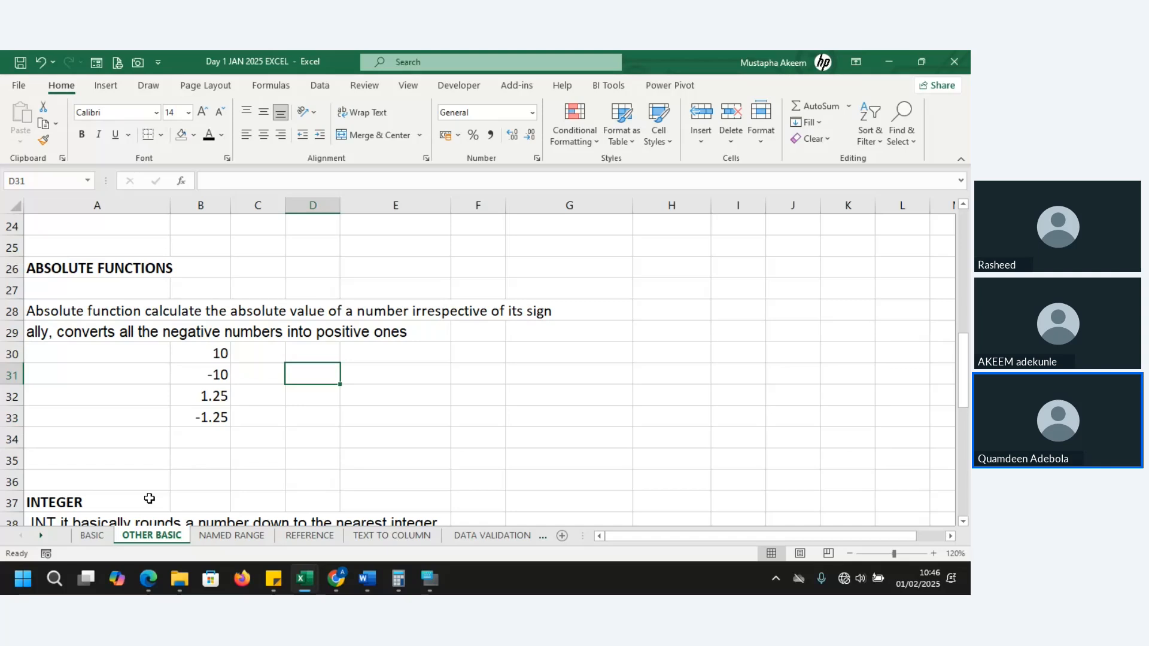
pyautogui.click(345, 376)
pyautogui.write('=')
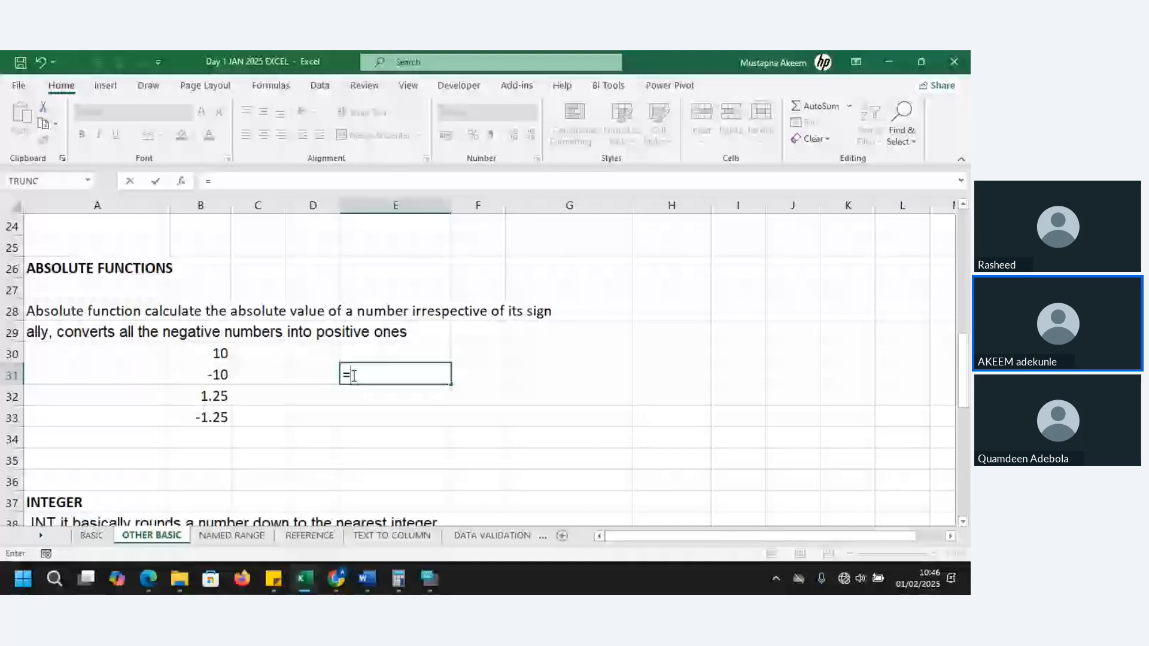
pyautogui.press('Escape')
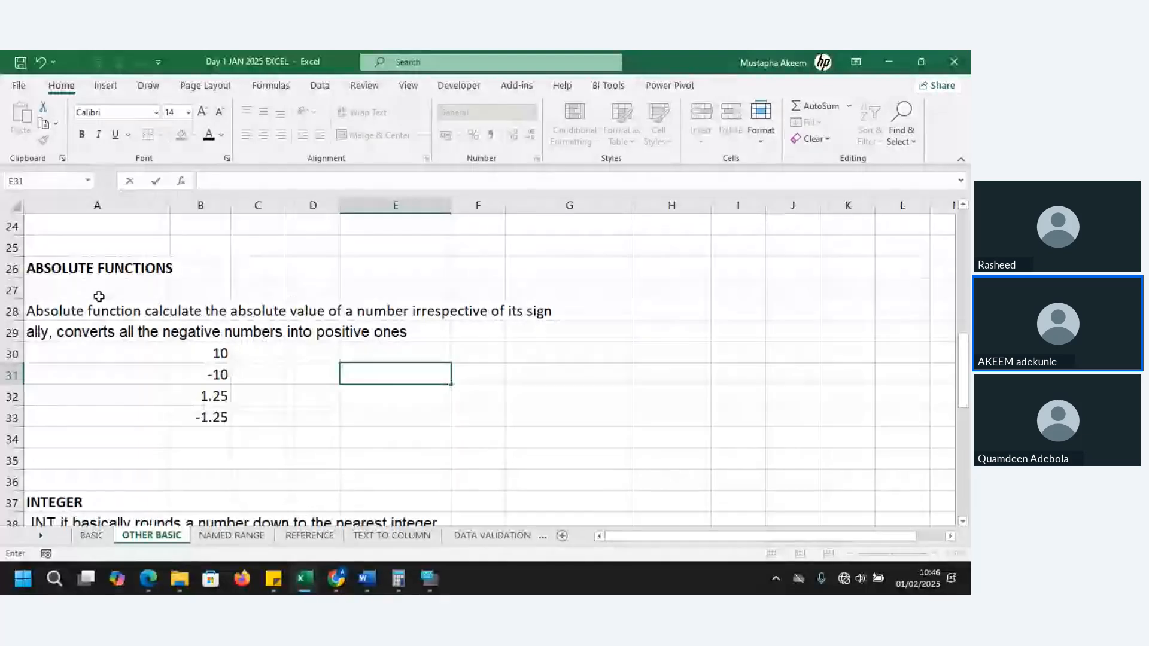
# Examine the ABSOLUTE FUNCTIONS example numbers in B30:B33 and the empty cells beside them in row 30
pyautogui.moveTo(203, 352); pyautogui.dragTo(210, 415)
pyautogui.click(399, 355)
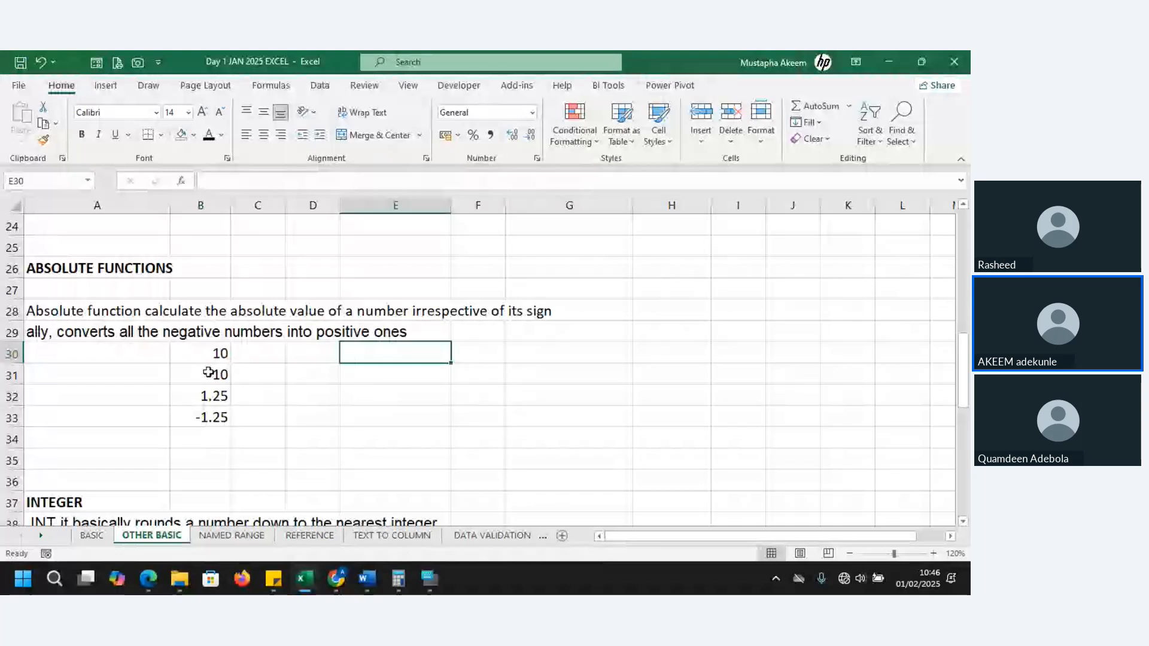
pyautogui.moveTo(209, 354); pyautogui.dragTo(210, 417)
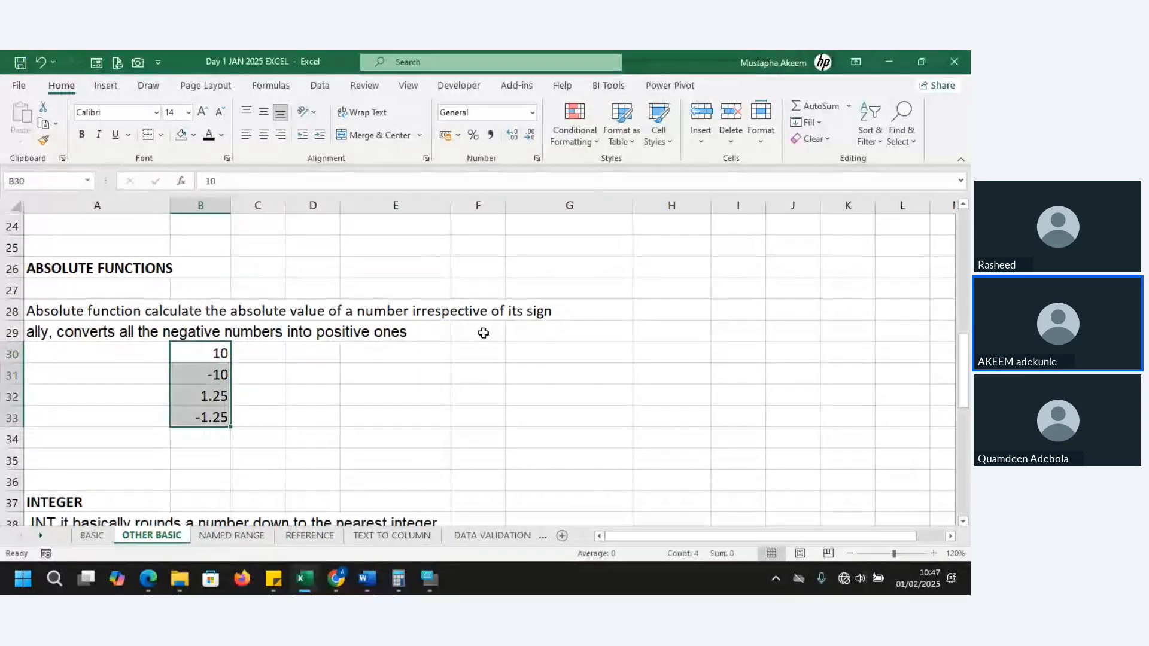
pyautogui.click(536, 360)
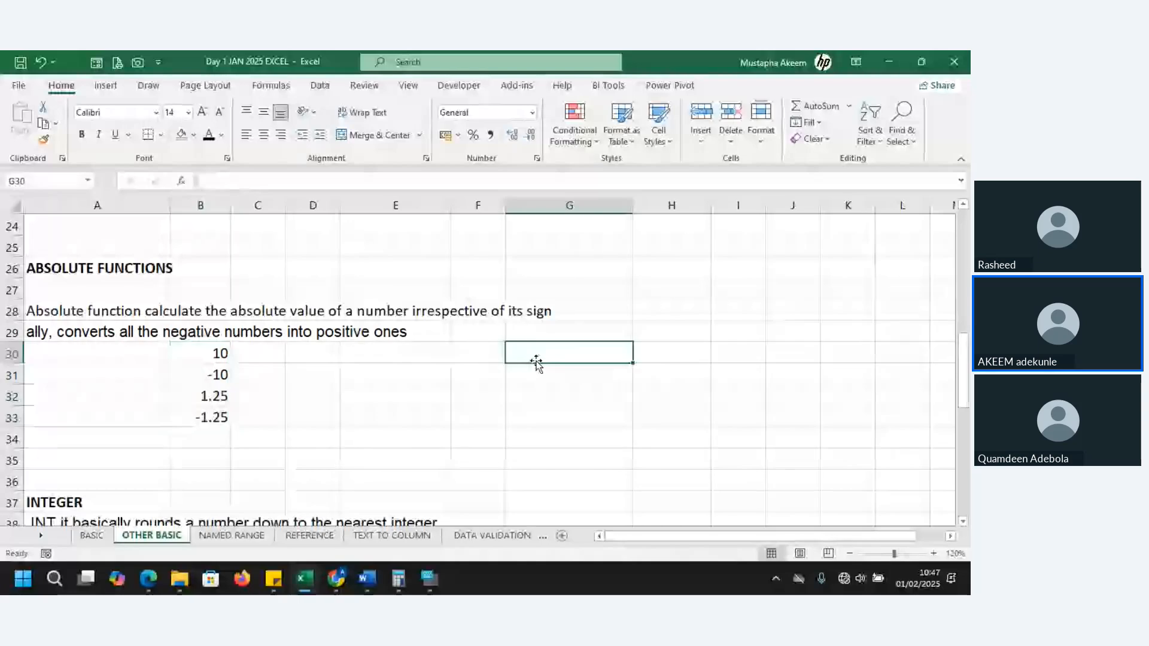
pyautogui.click(485, 351)
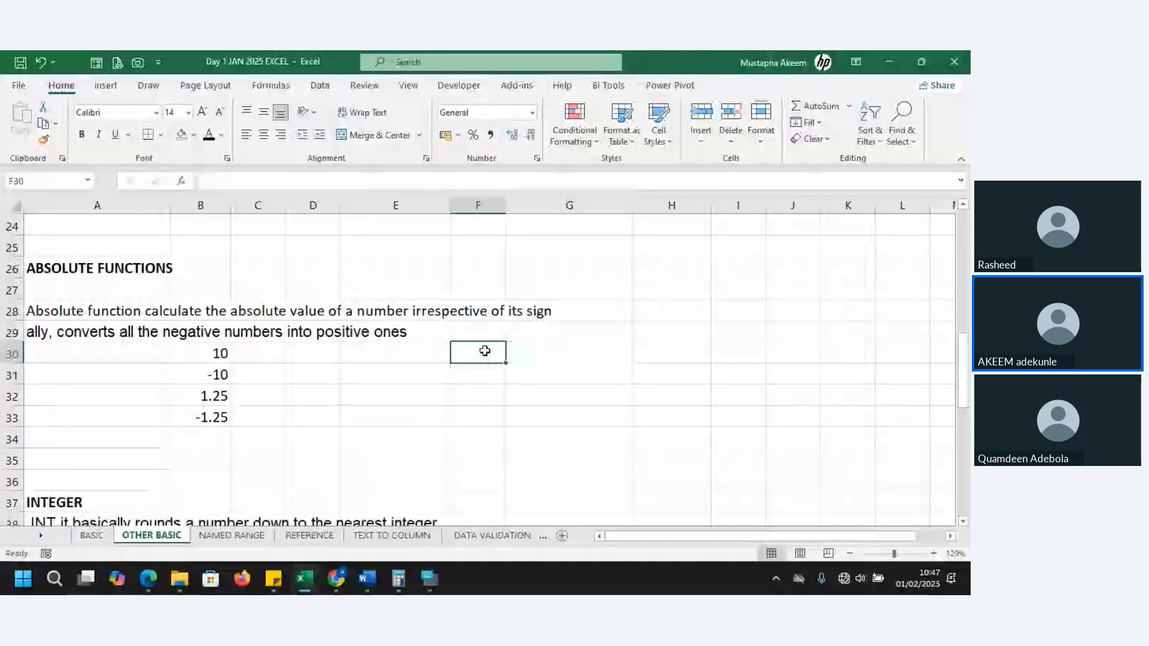
pyautogui.click(547, 355)
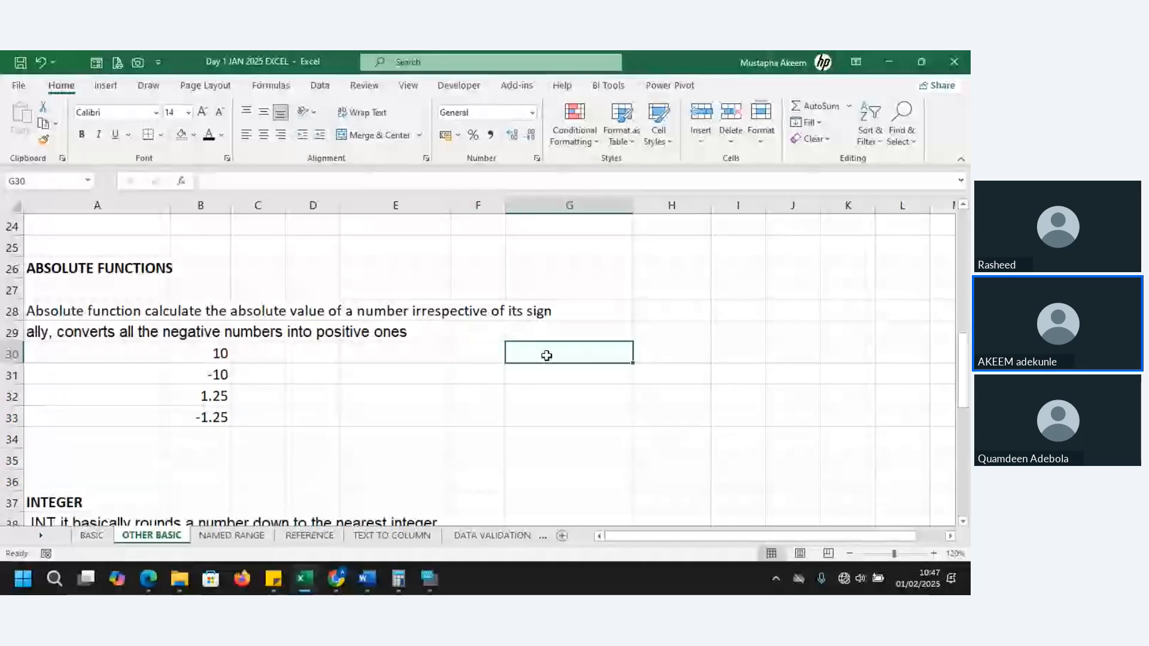
pyautogui.click(663, 352)
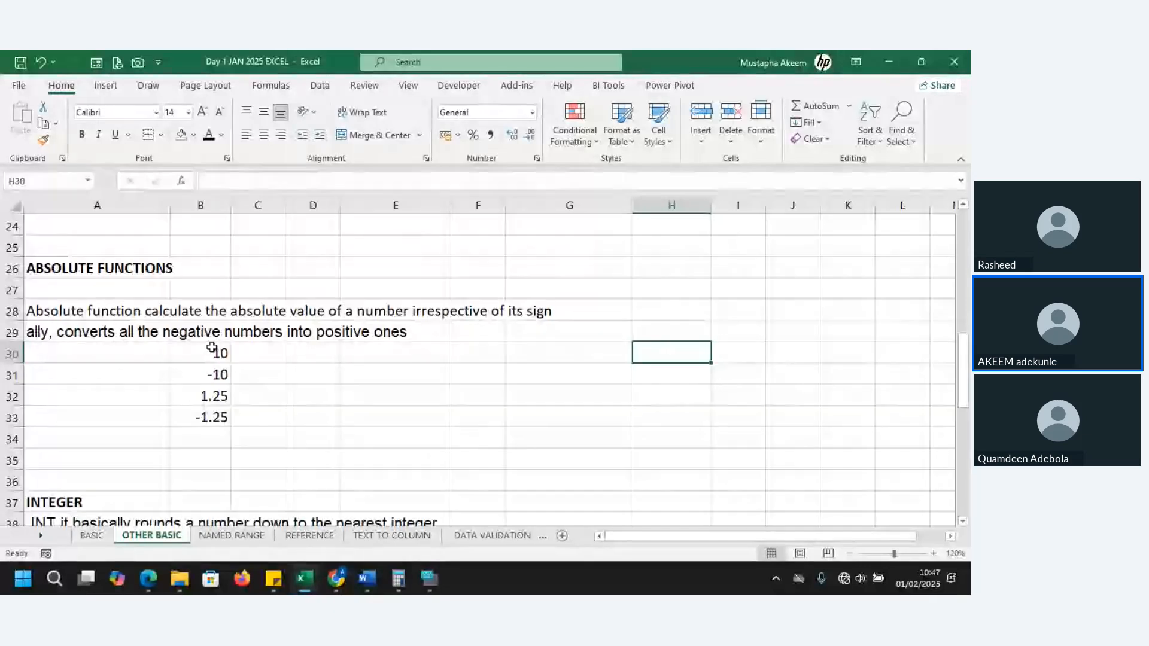
pyautogui.moveTo(211, 348); pyautogui.dragTo(209, 417)
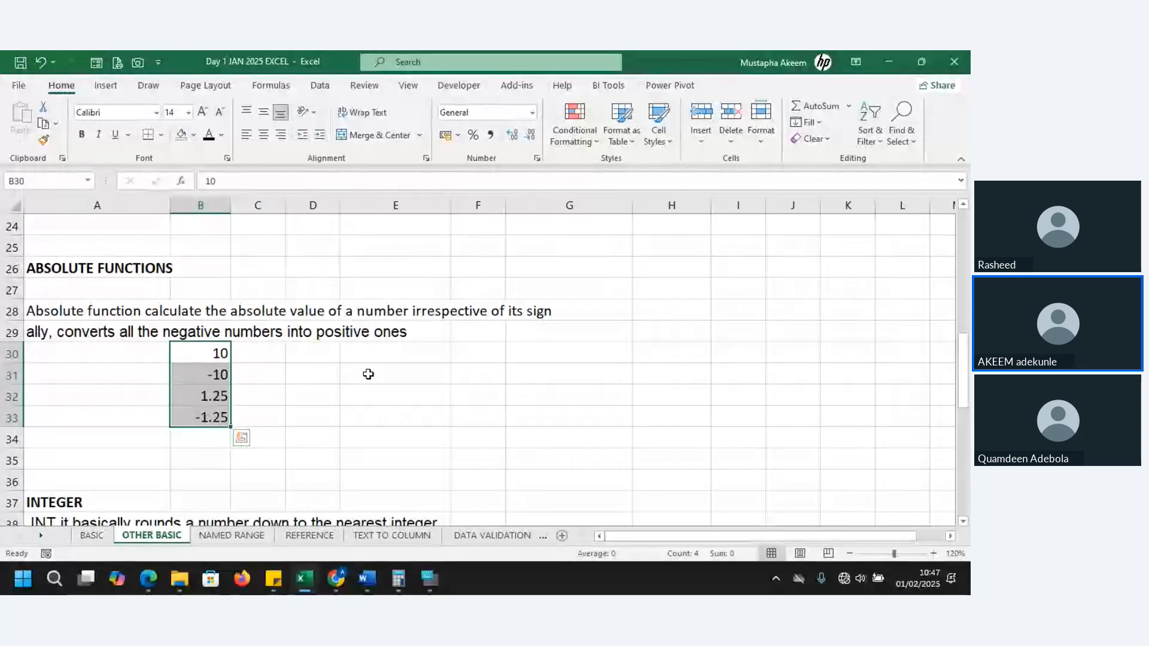
pyautogui.doubleClick(368, 374)
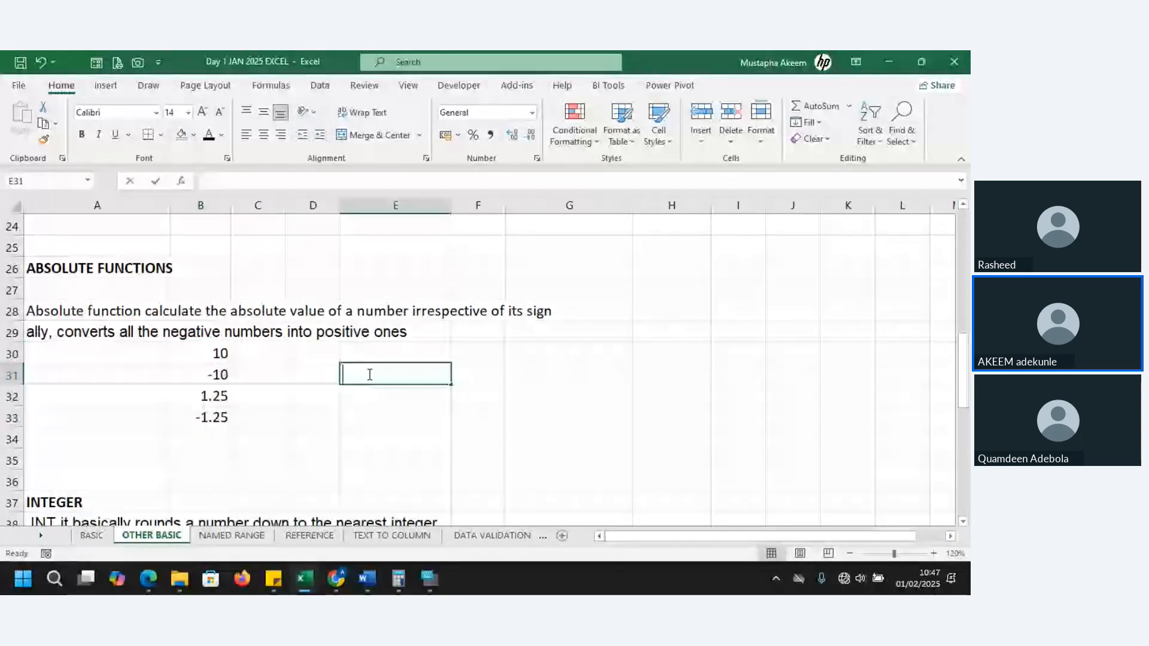
pyautogui.write('BS')
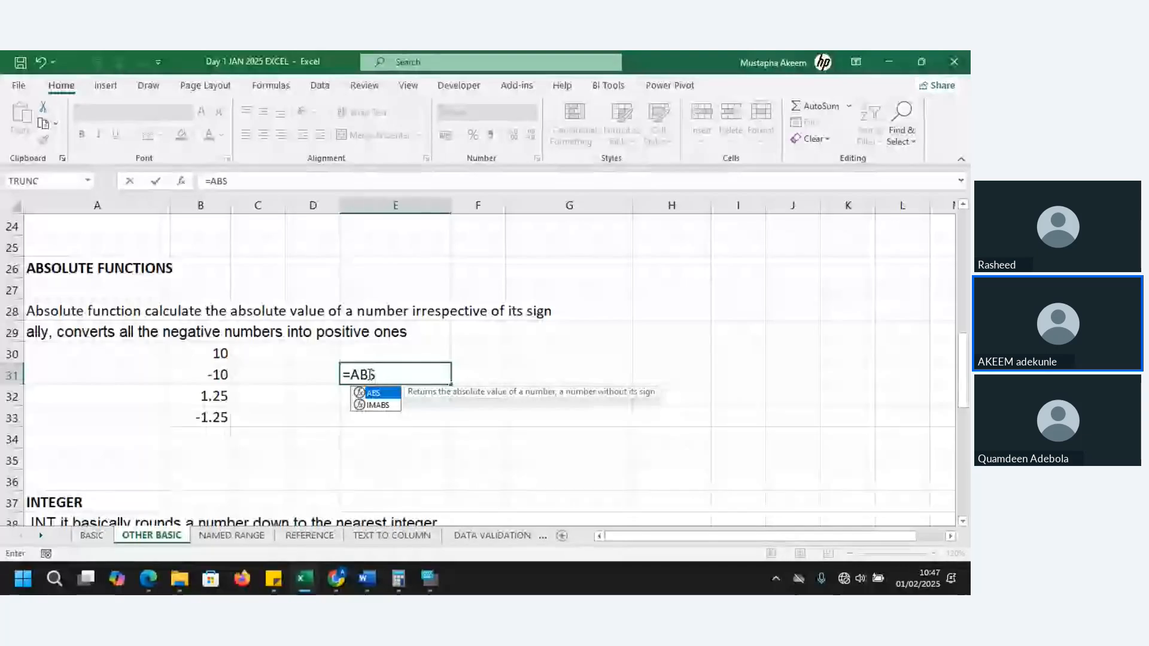
pyautogui.press('Escape')
# Enter an ABS formula for B30 in E30, fill it down to E33, and select E31 to check its formula
pyautogui.click(370, 355)
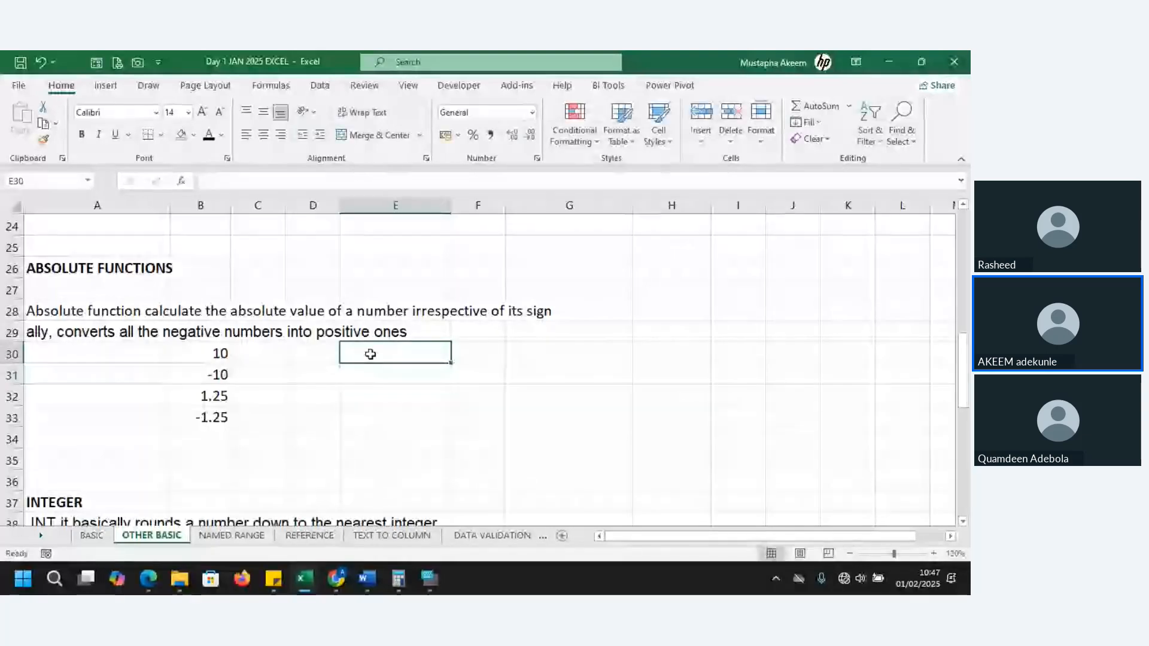
pyautogui.write('=ABS(')
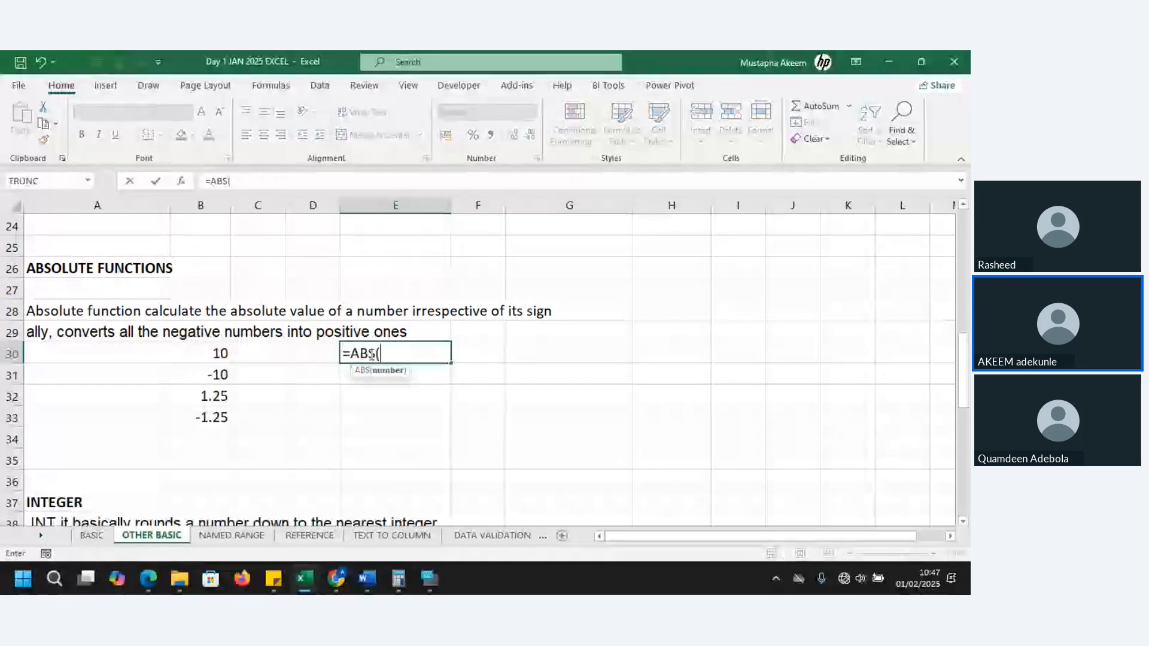
pyautogui.click(214, 354)
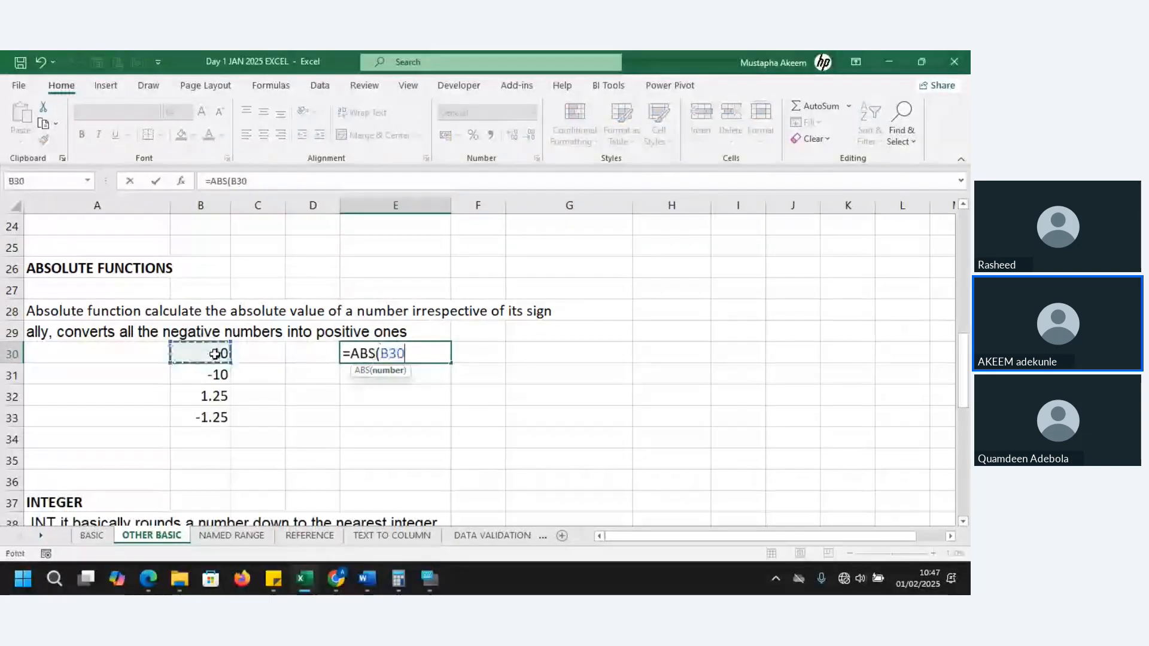
pyautogui.write(')')
pyautogui.press('Return')
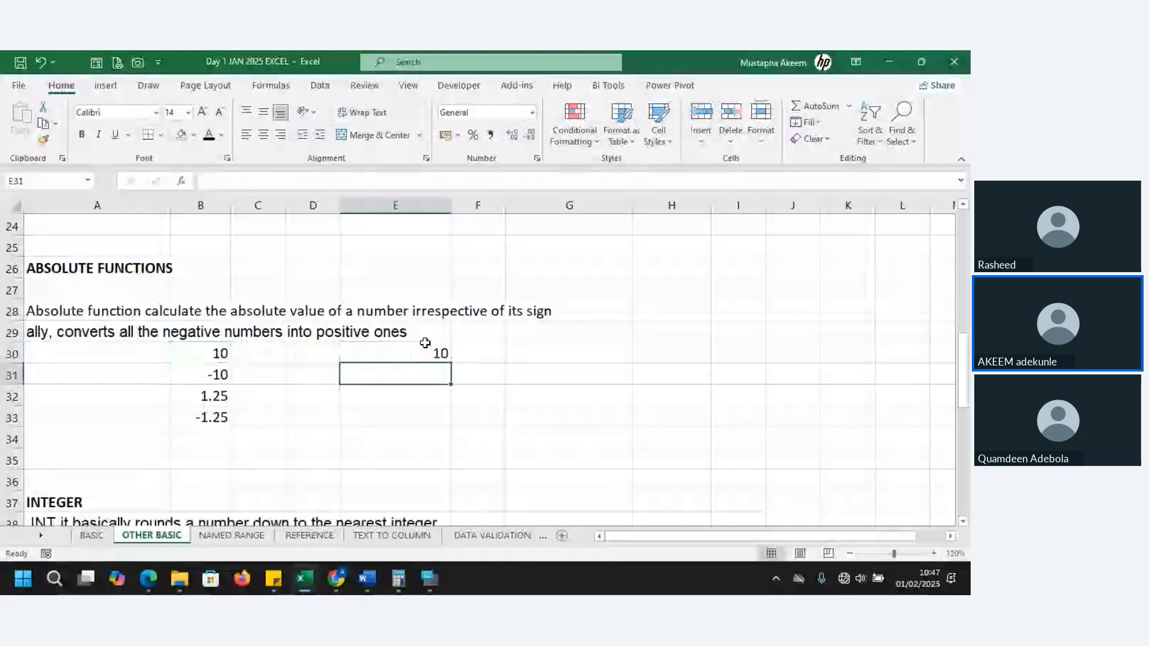
pyautogui.click(425, 350)
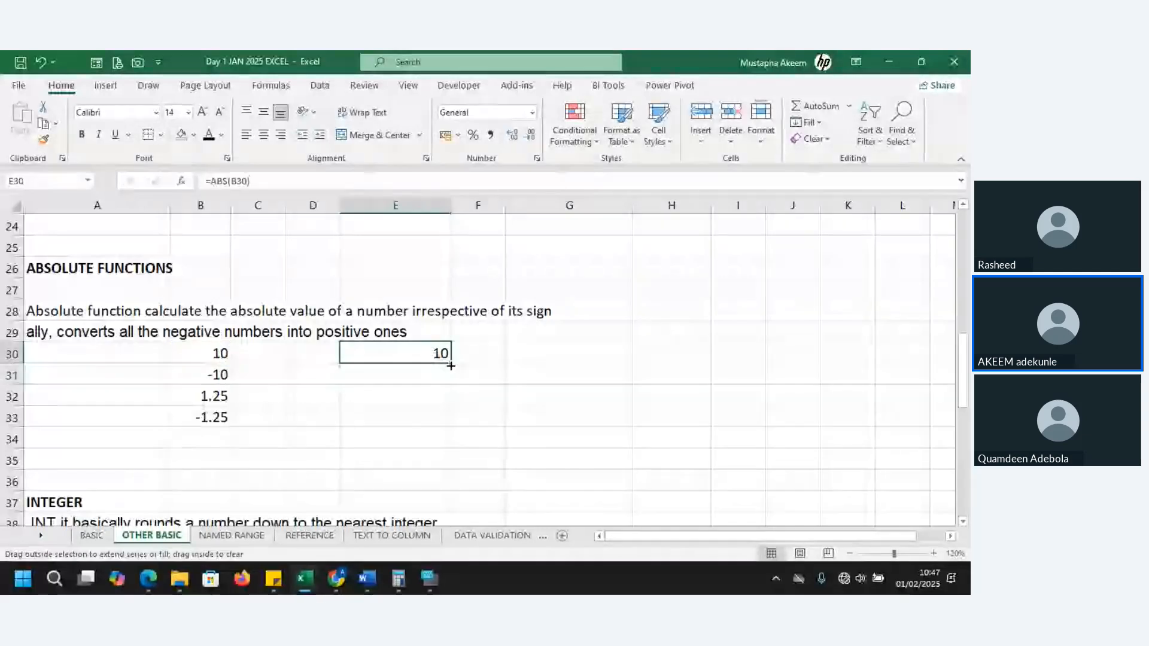
pyautogui.moveTo(451, 366); pyautogui.dragTo(454, 426)
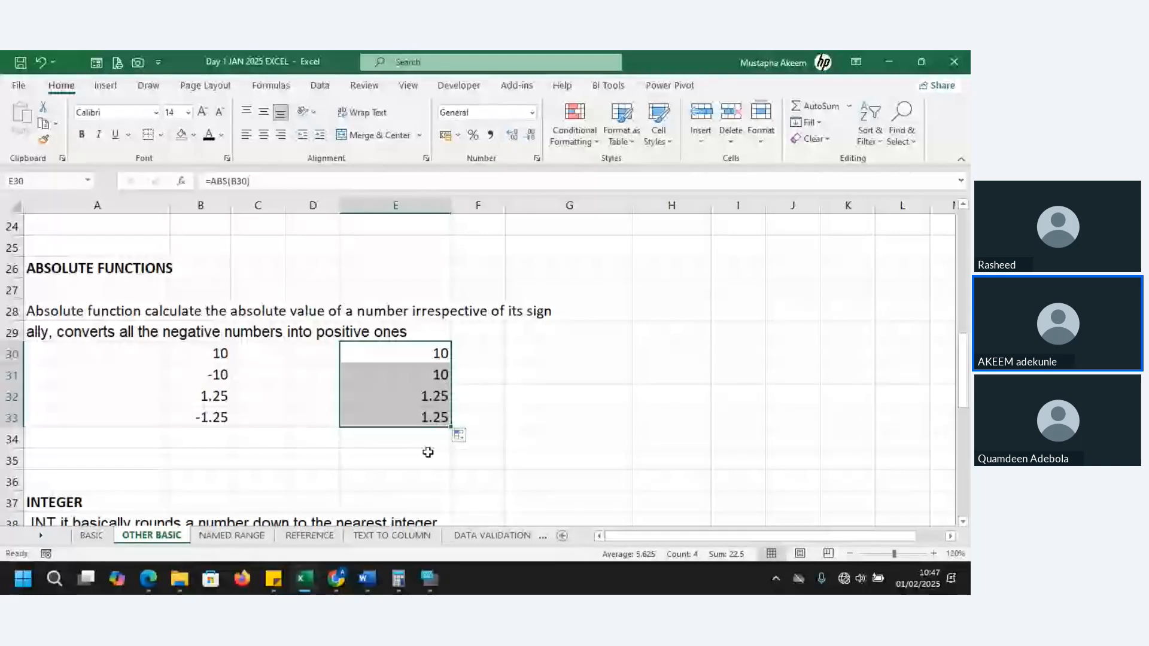
pyautogui.click(409, 378)
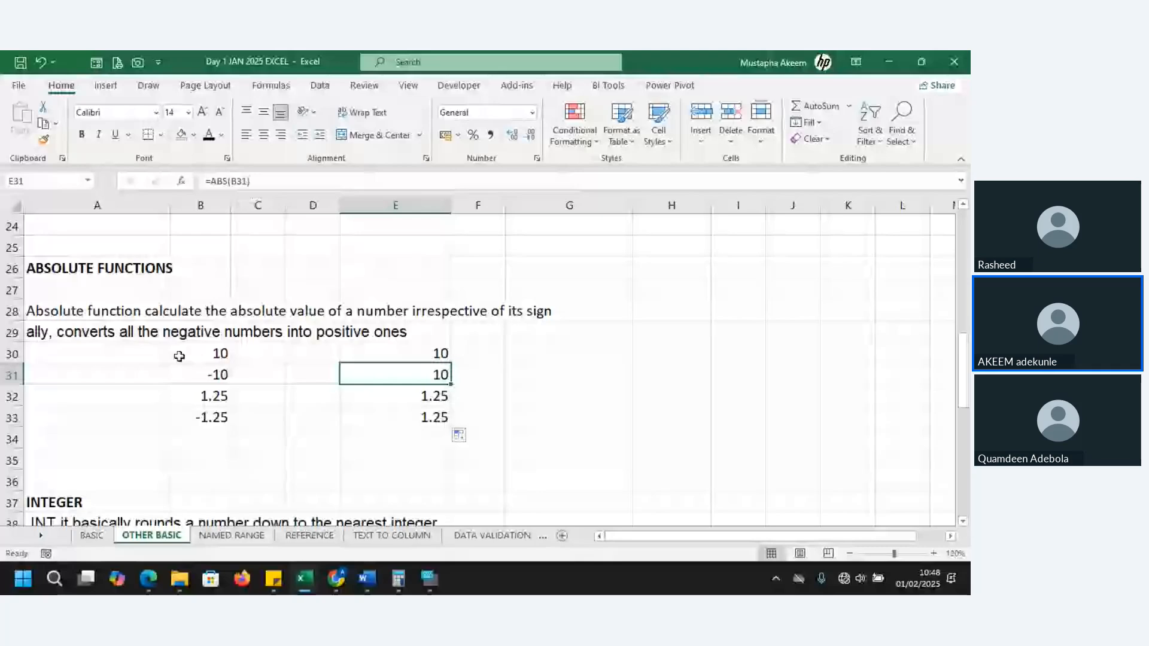
# Check the remaining ABS results, and go down to the INTEGER section to read its description and example numbers
pyautogui.press('Down')
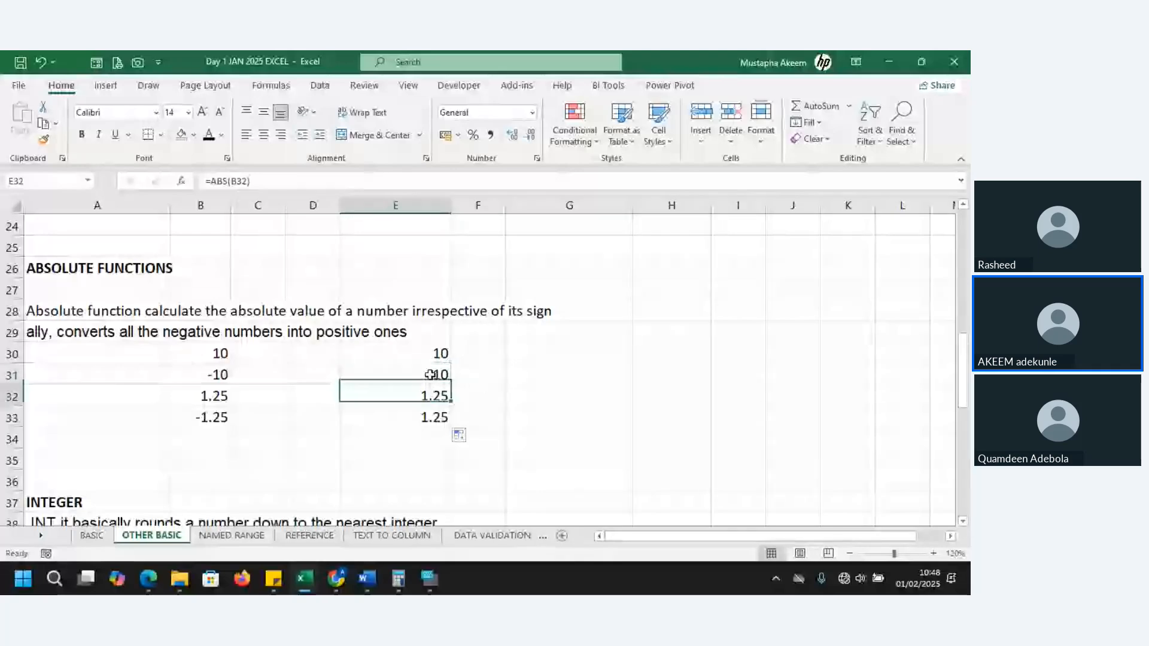
pyautogui.press('Down')
pyautogui.press('Down')
pyautogui.press('Down')
pyautogui.press('Down')
pyautogui.press('Down')
pyautogui.press('Down')
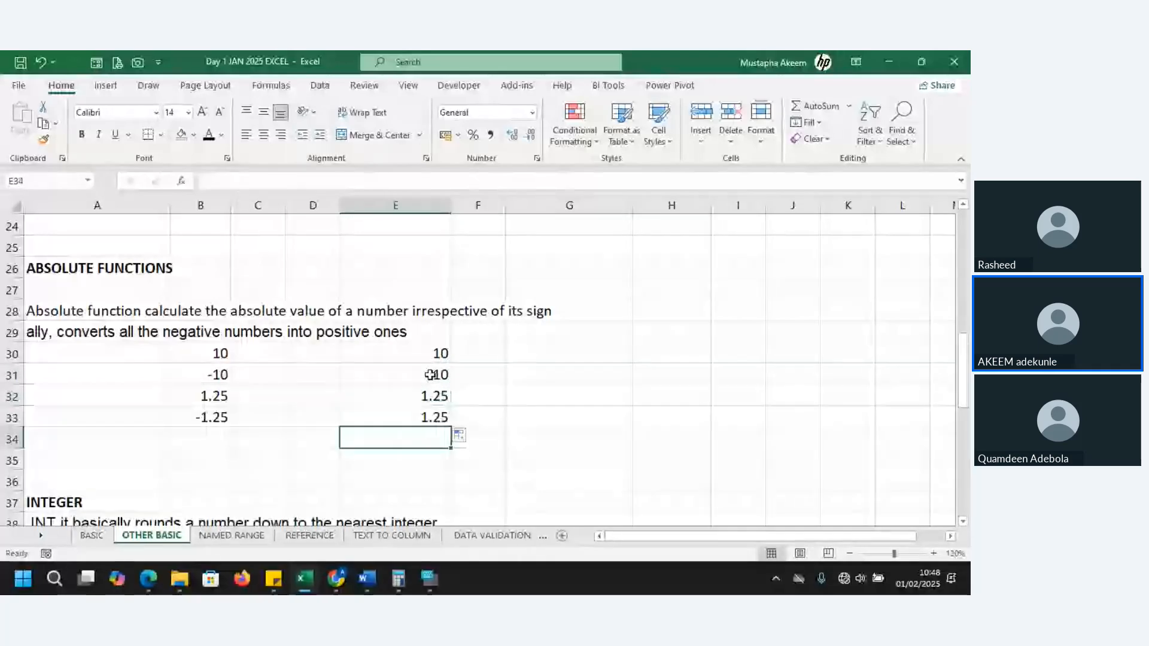
pyautogui.press('Down')
pyautogui.press('Down')
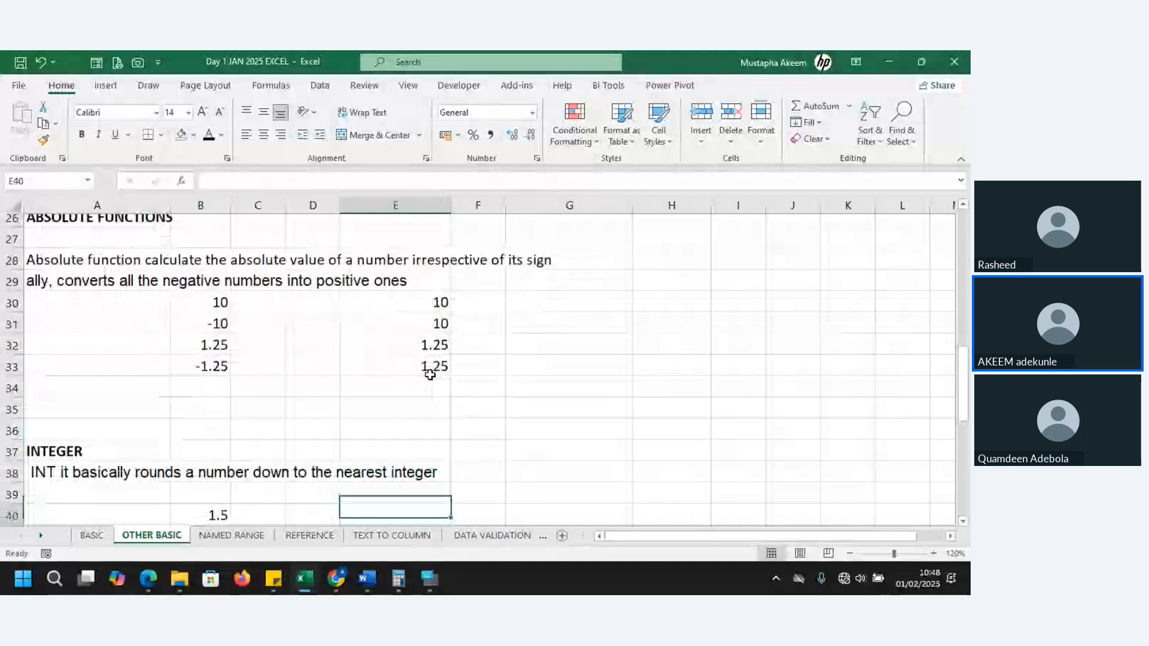
pyautogui.press('Down')
pyautogui.press('Down')
pyautogui.press('Down')
pyautogui.press('Down')
pyautogui.press('Down')
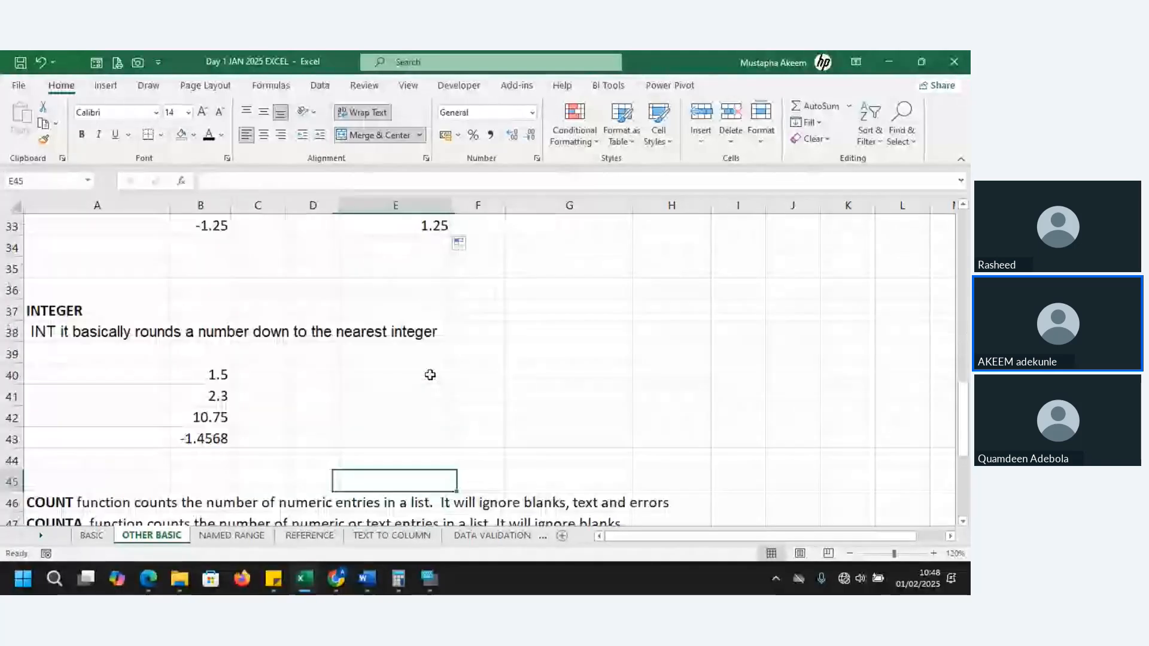
# Enter an INT formula for B40 in E40 of the INTEGER section
pyautogui.click(430, 375)
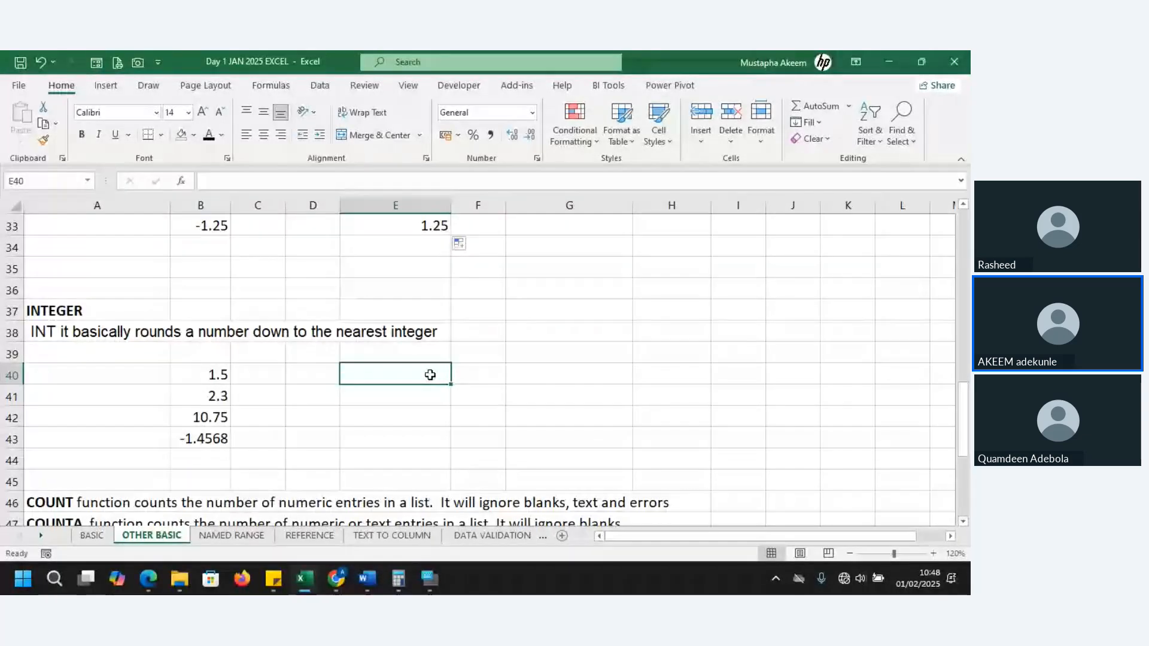
pyautogui.write('=I')
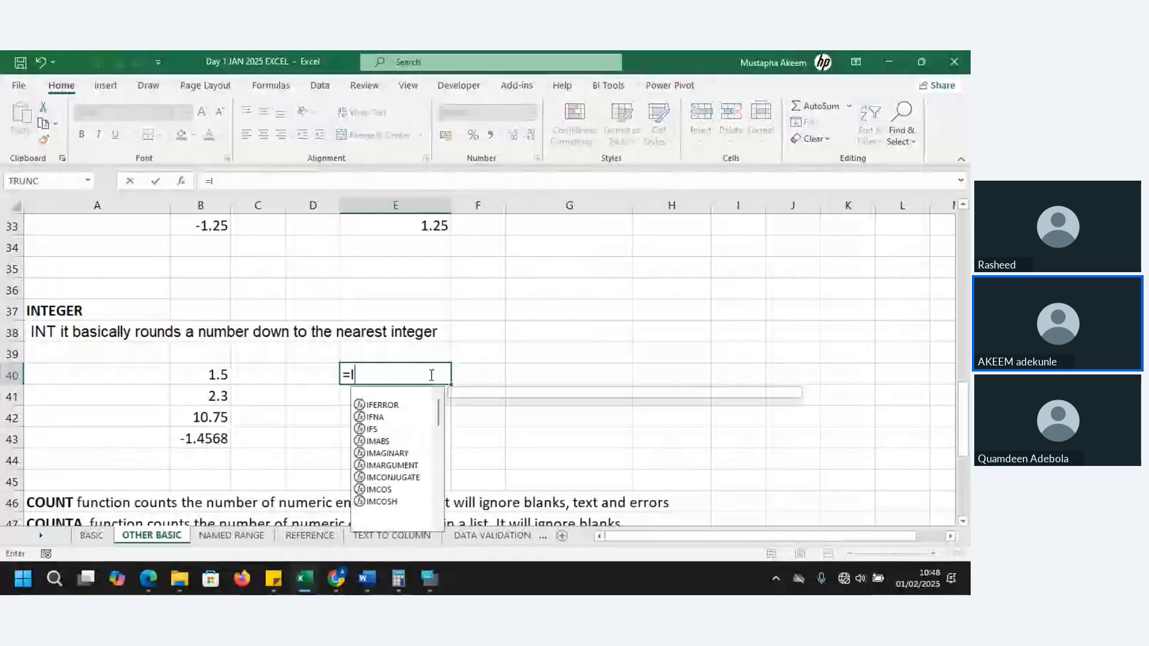
pyautogui.write('NT(')
pyautogui.click(220, 378)
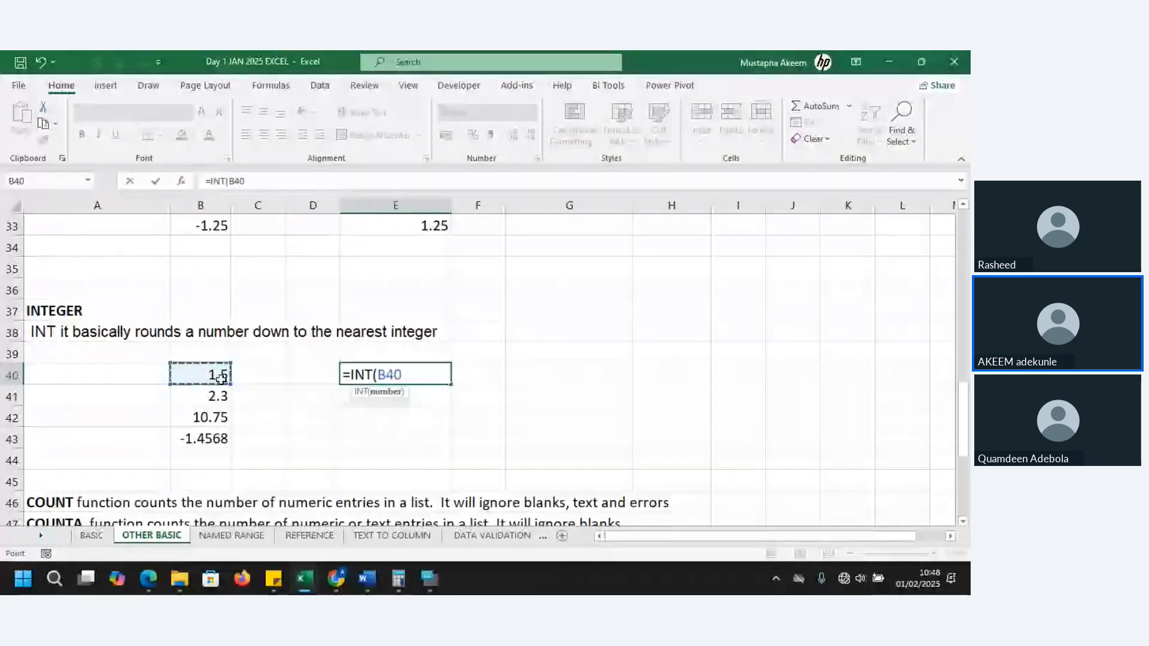
pyautogui.press('Return')
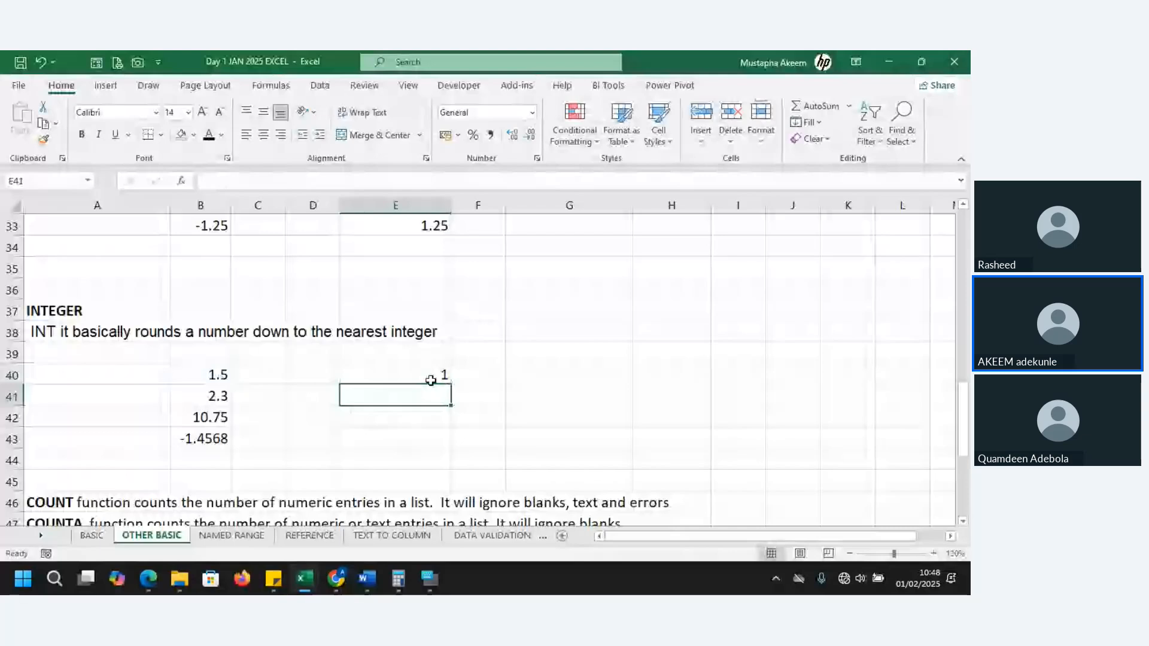
# Fill the INT formula from E40 down to E43, check the formula in E42, and select E40:E43
pyautogui.click(431, 381)
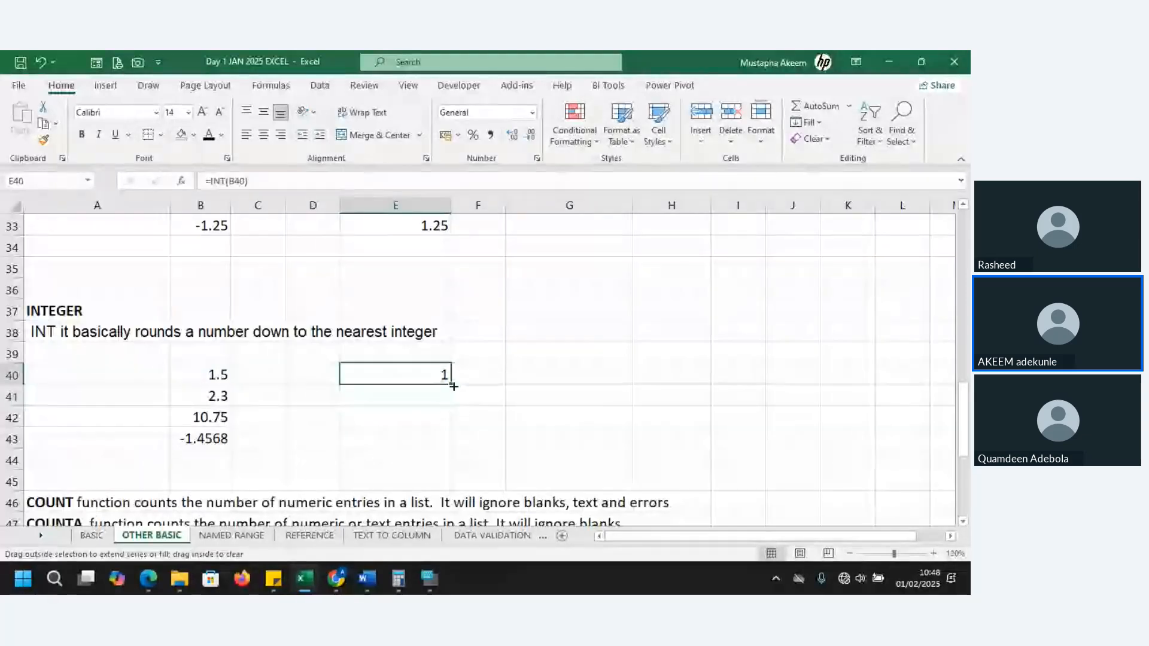
pyautogui.moveTo(453, 386); pyautogui.dragTo(455, 444)
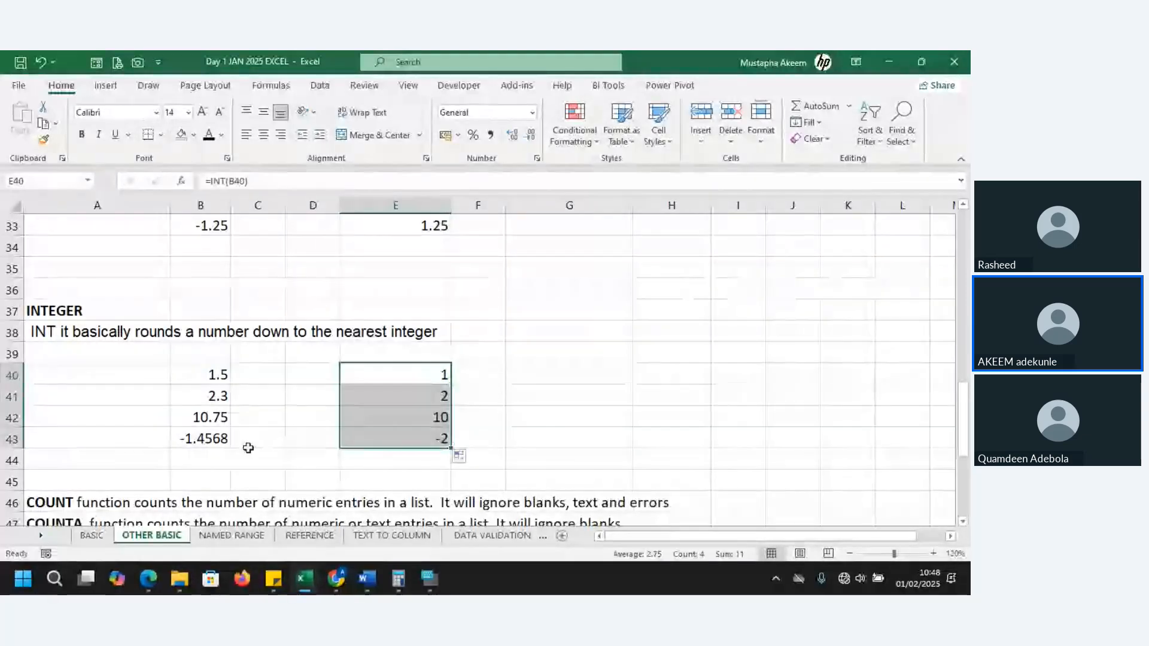
pyautogui.click(424, 419)
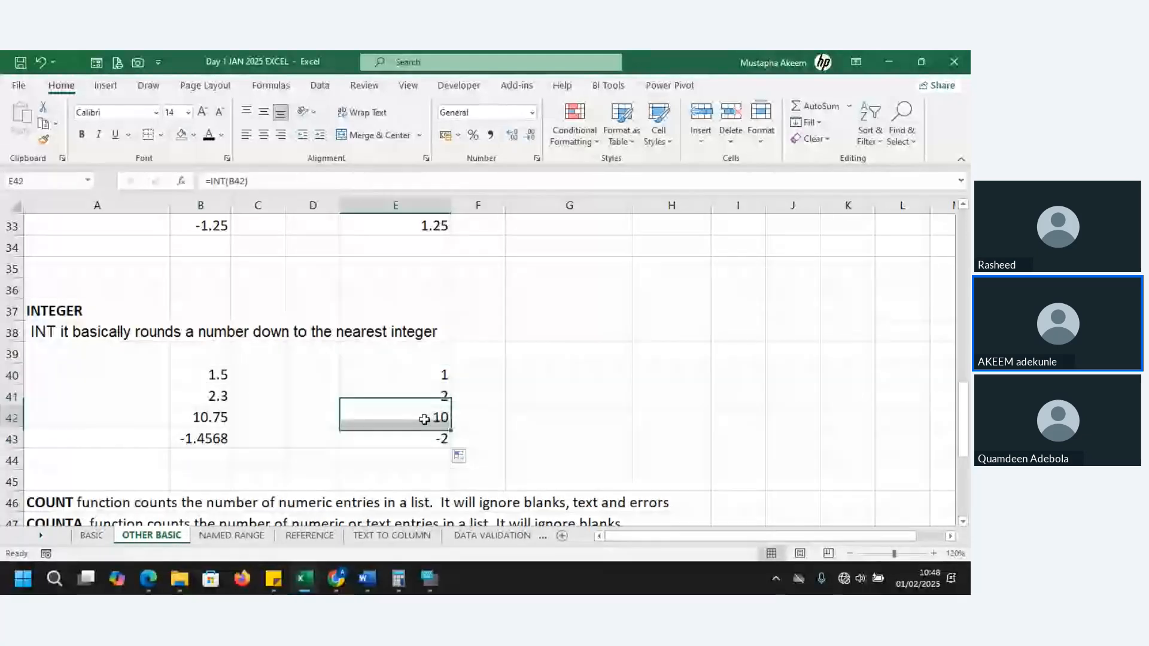
pyautogui.moveTo(438, 372); pyautogui.dragTo(436, 432)
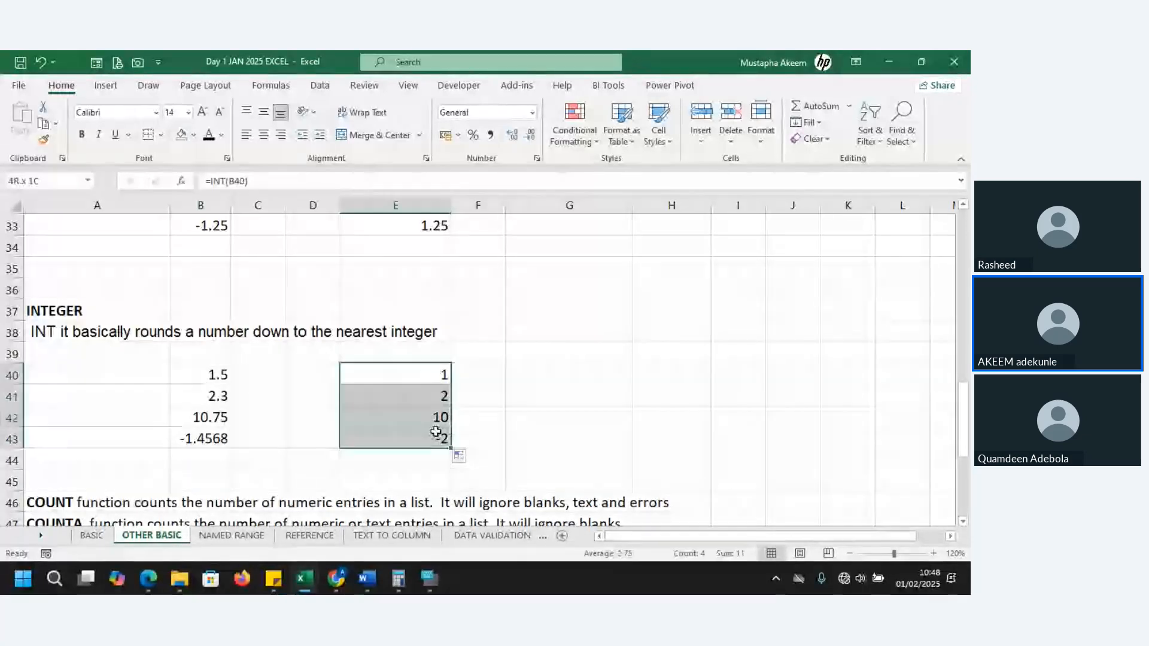
# Enter a ROUND formula in G40 that rounds B40 to 2 digits
pyautogui.click(564, 375)
pyautogui.write('=R')
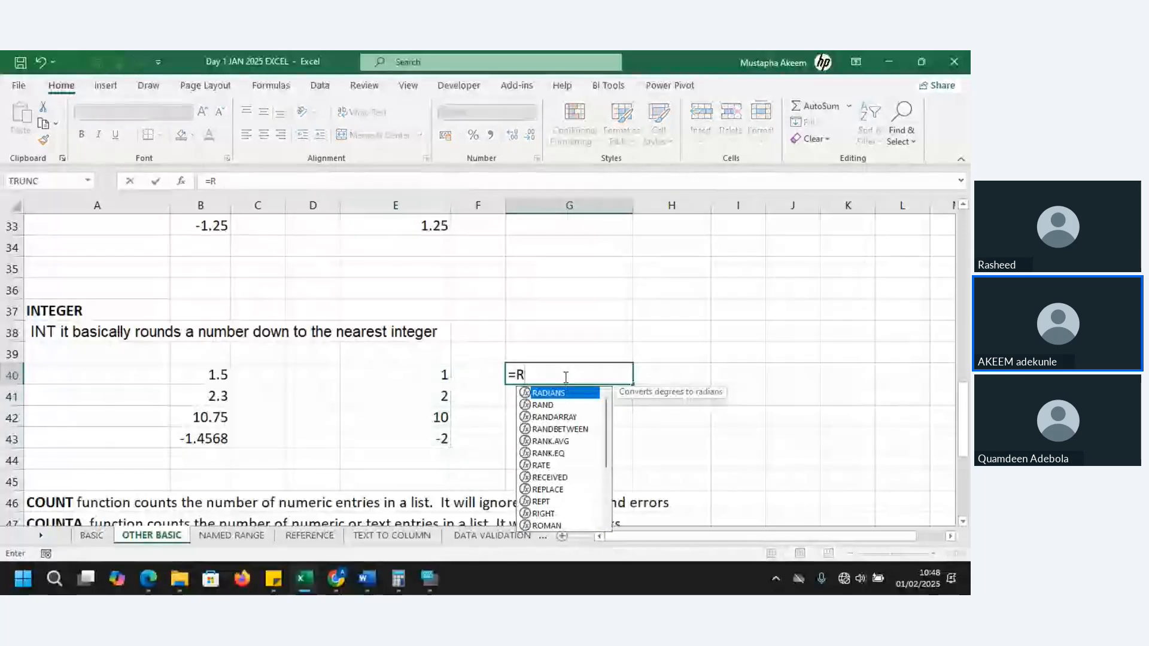
pyautogui.write('OUNDUP')
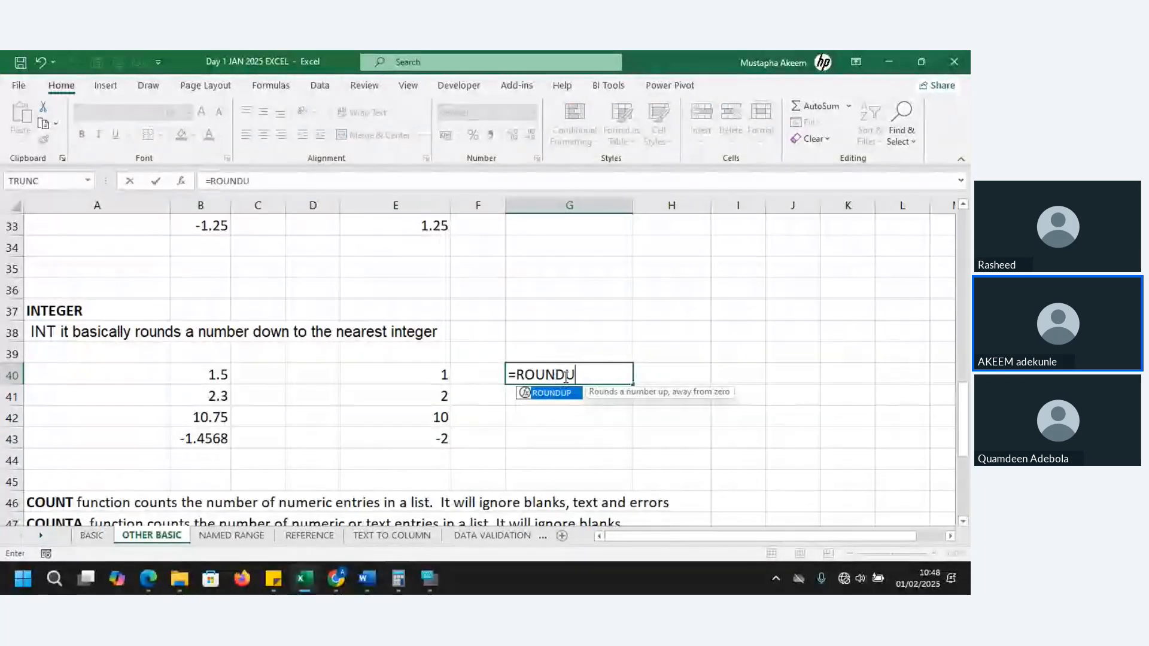
pyautogui.press('BackSpace')
pyautogui.press('BackSpace')
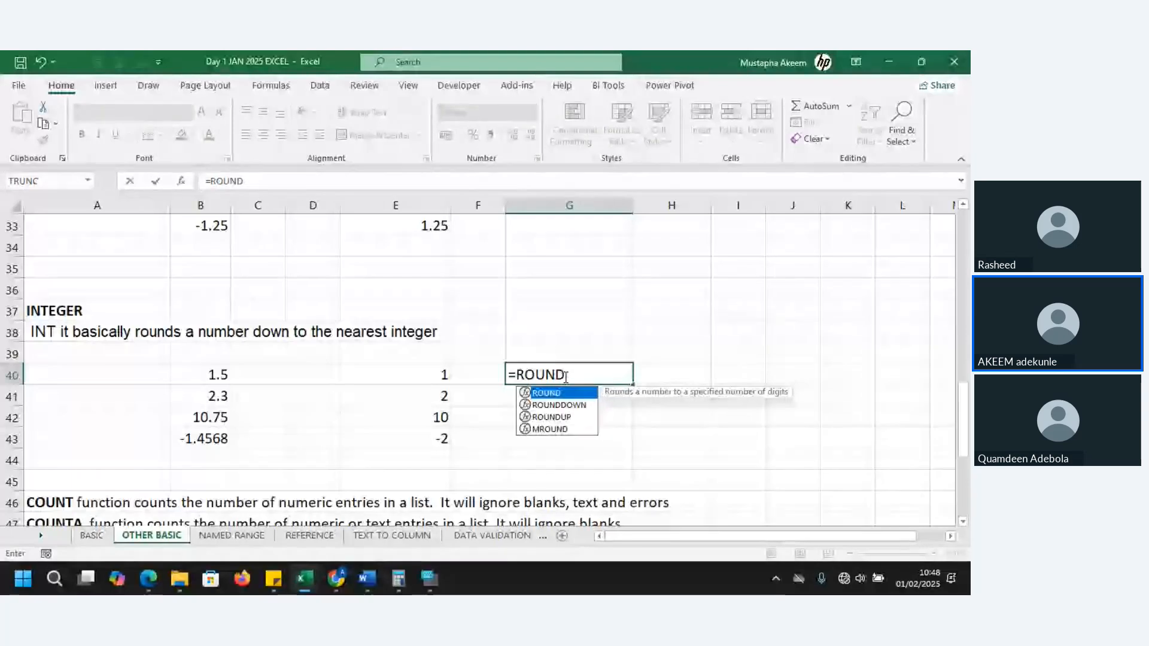
pyautogui.click(563, 405)
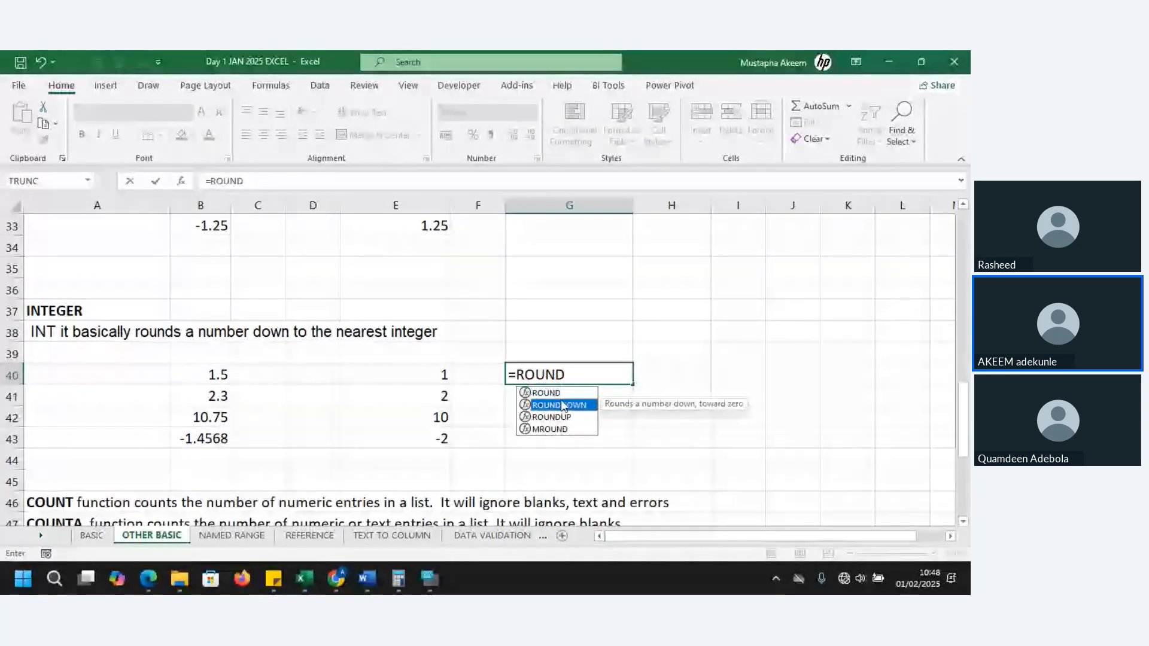
pyautogui.click(561, 396)
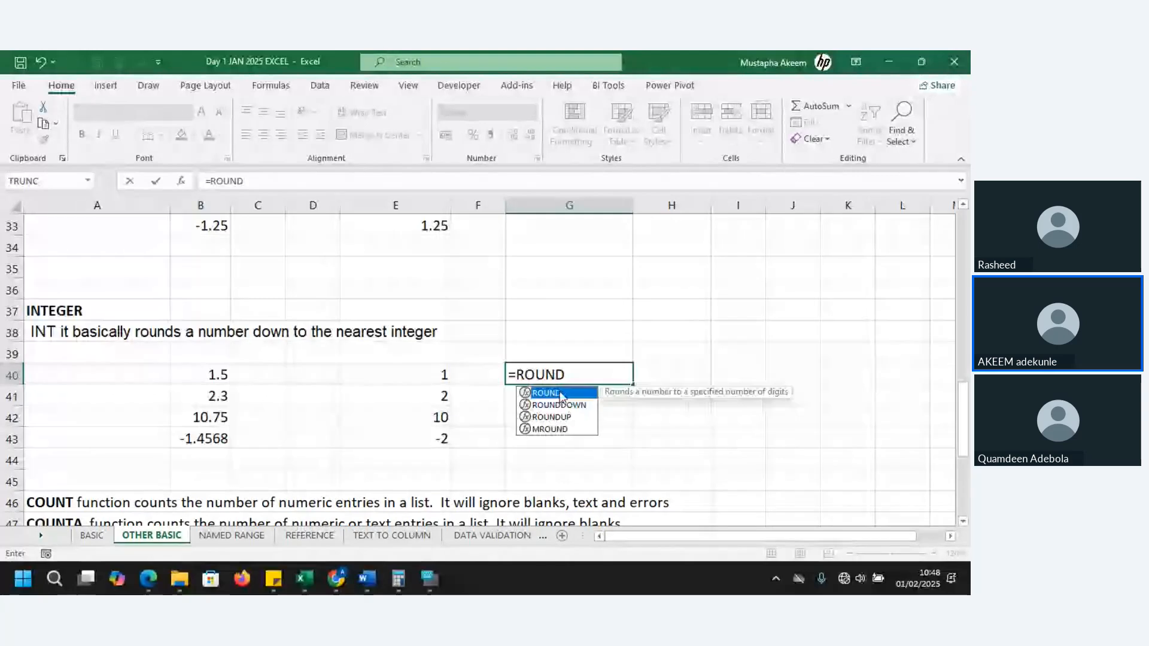
pyautogui.doubleClick(562, 394)
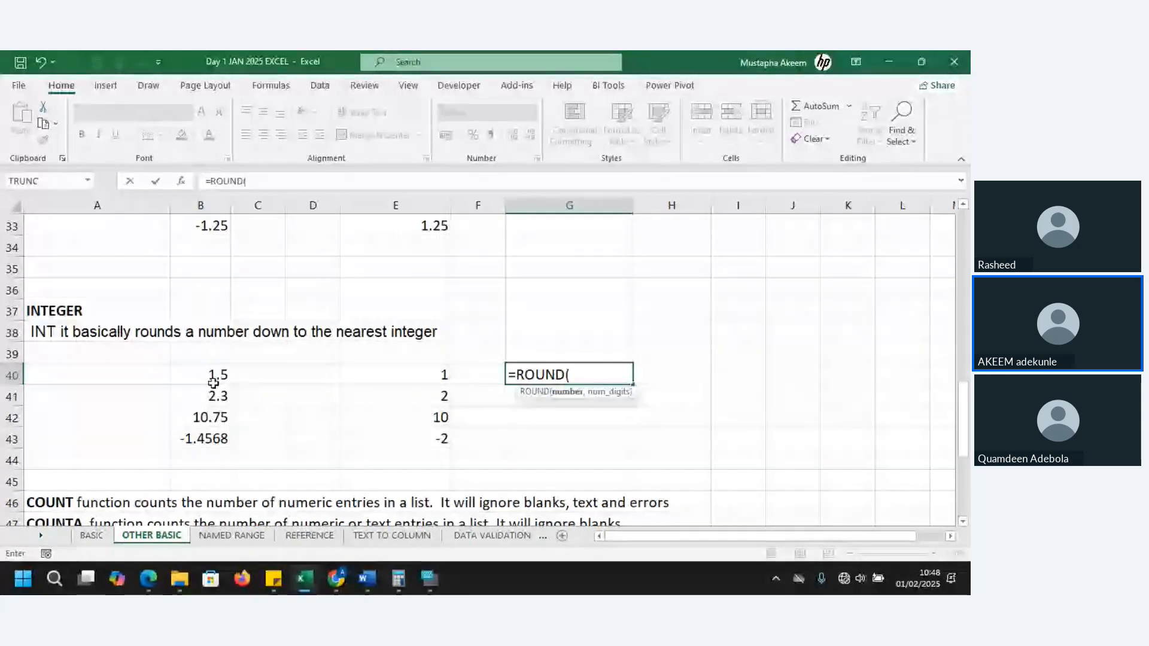
pyautogui.click(213, 376)
pyautogui.write(',')
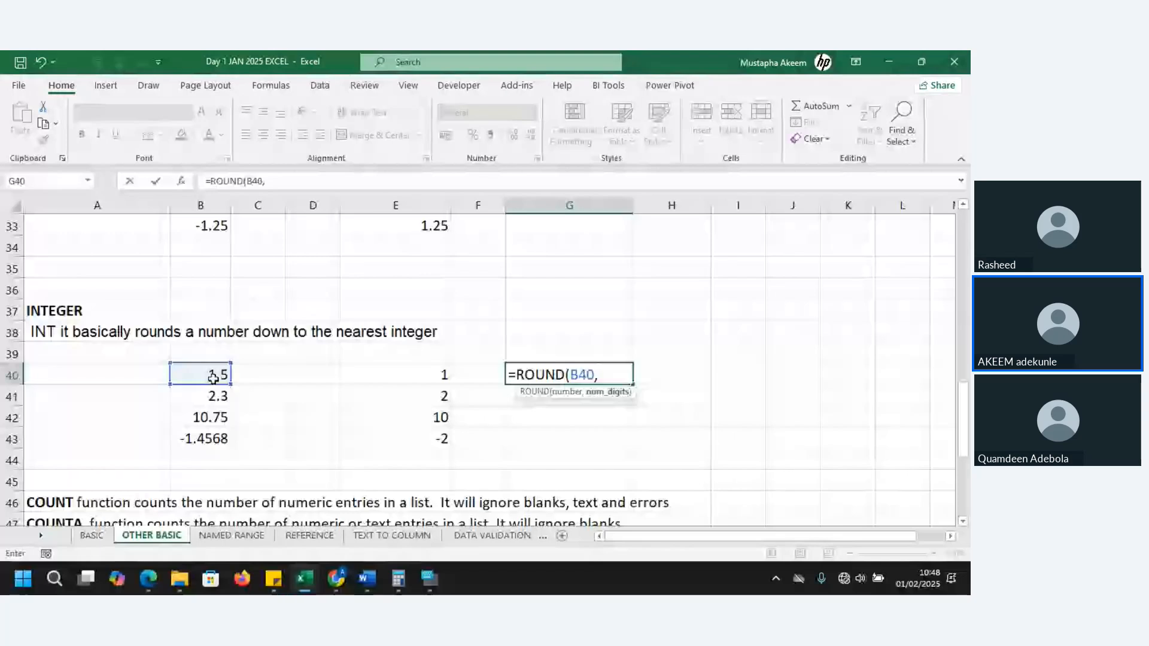
pyautogui.write('2')
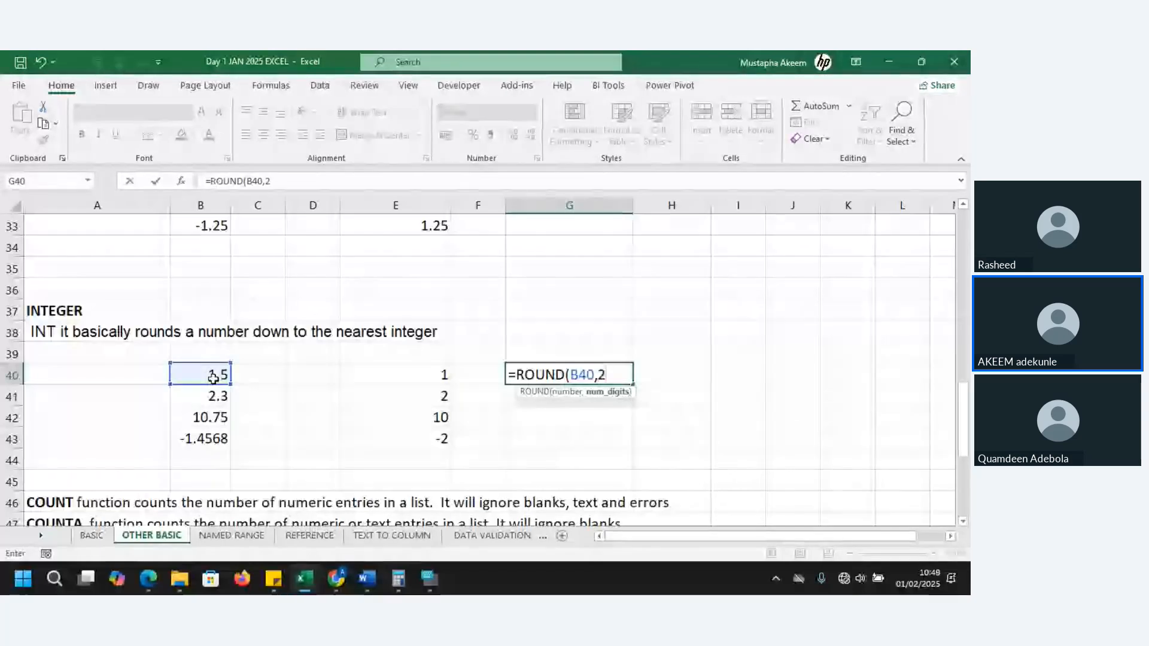
pyautogui.press('Return')
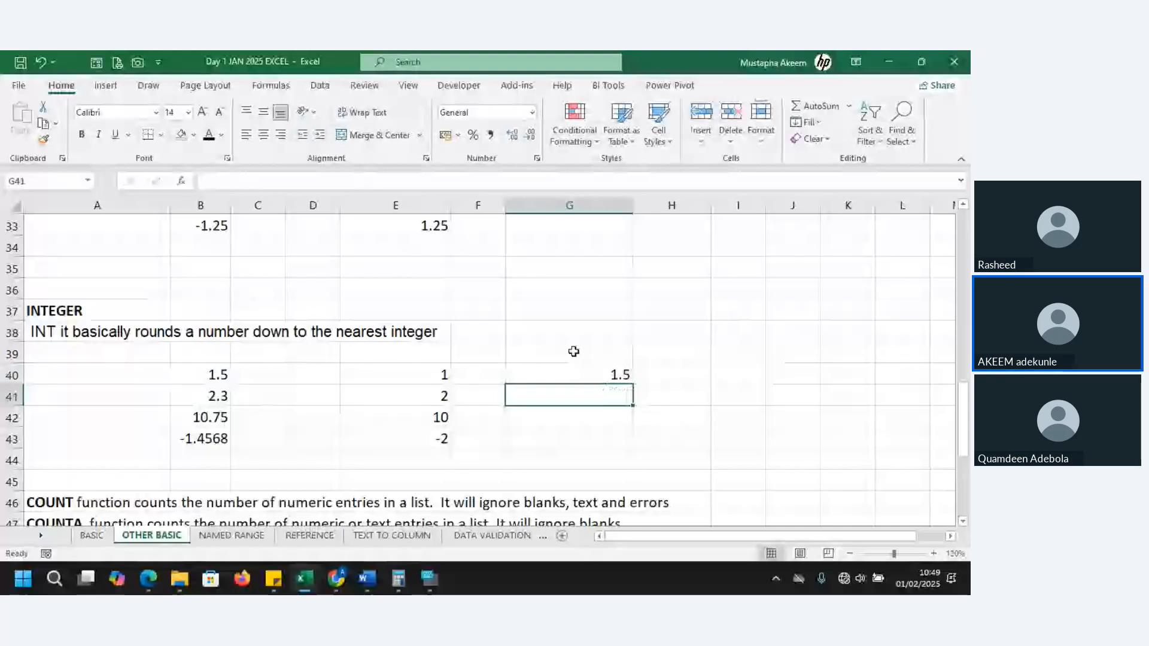
# Fill the ROUND formula from G40 down to G43, and select G40 to check its formula
pyautogui.click(607, 375)
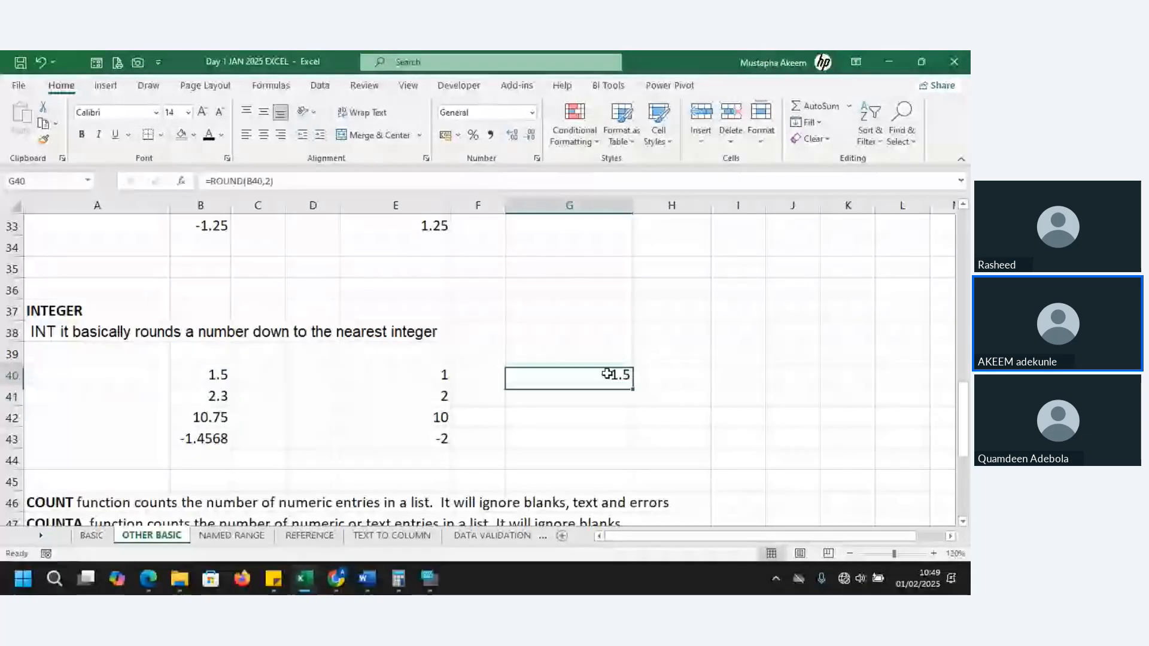
pyautogui.moveTo(635, 386); pyautogui.dragTo(638, 448)
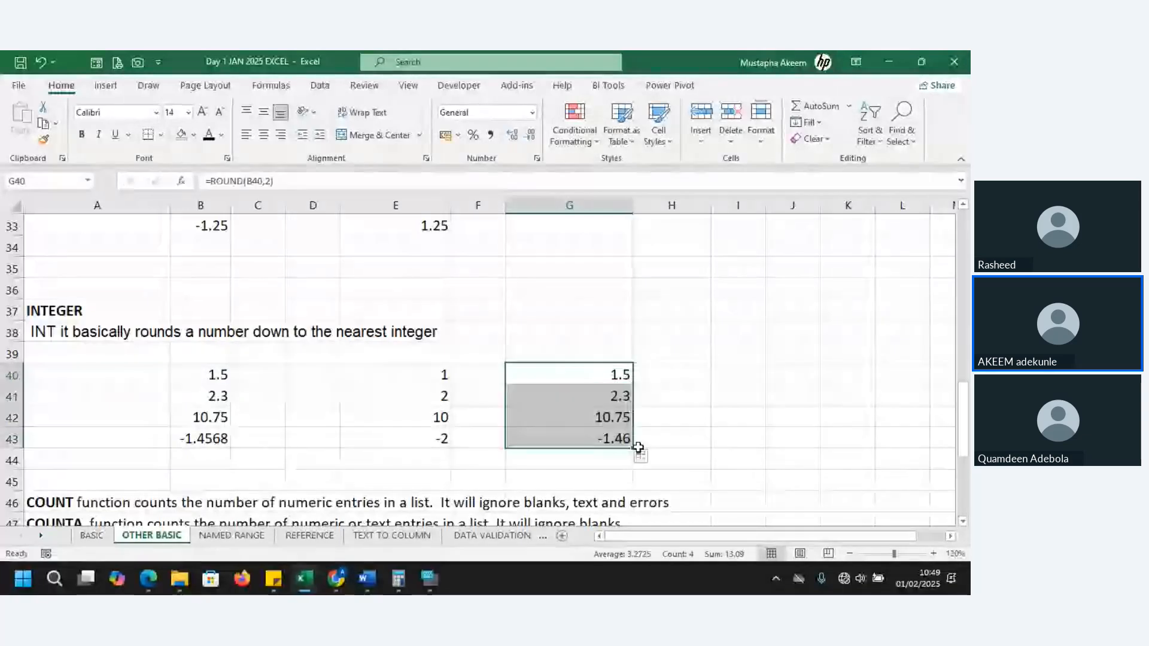
pyautogui.click(608, 376)
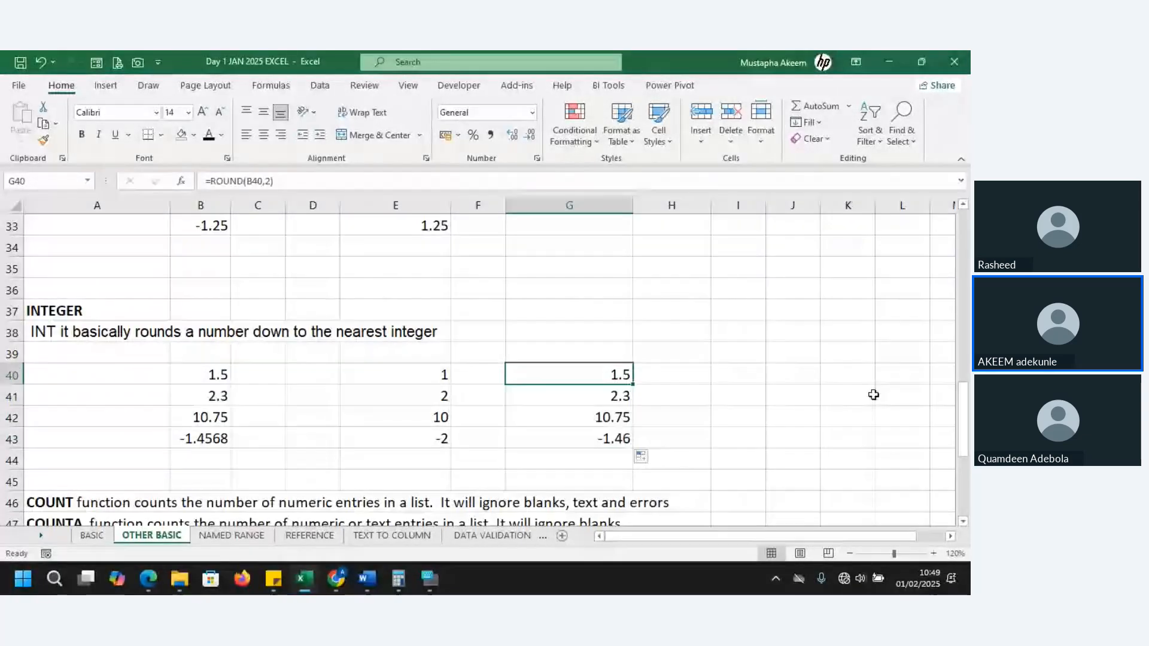
# Try to connect the computer to the Airtel 4G MiFi_6068 Wi-Fi network, and return to the worksheet
pyautogui.click(844, 579)
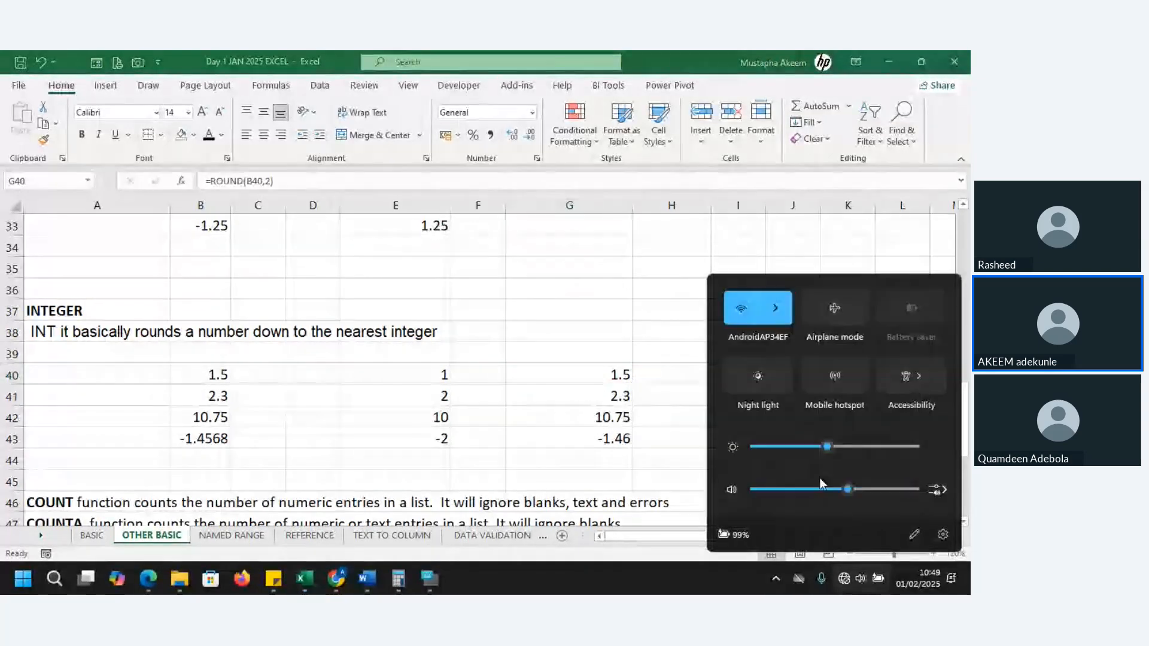
pyautogui.click(783, 320)
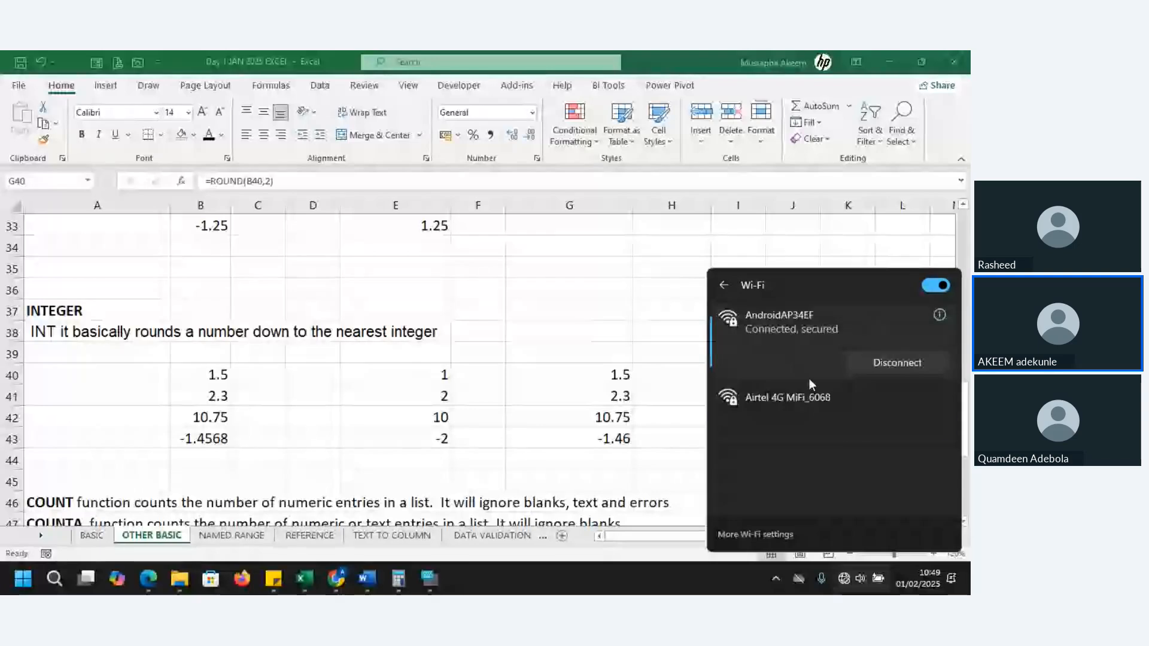
pyautogui.click(812, 390)
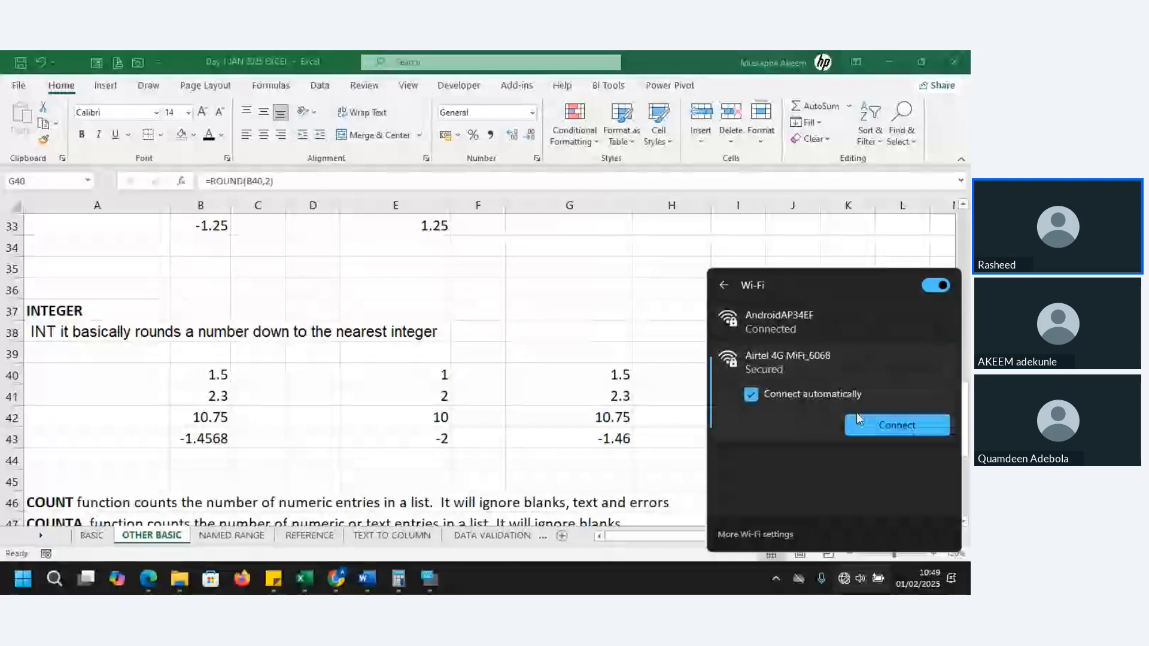
pyautogui.click(885, 423)
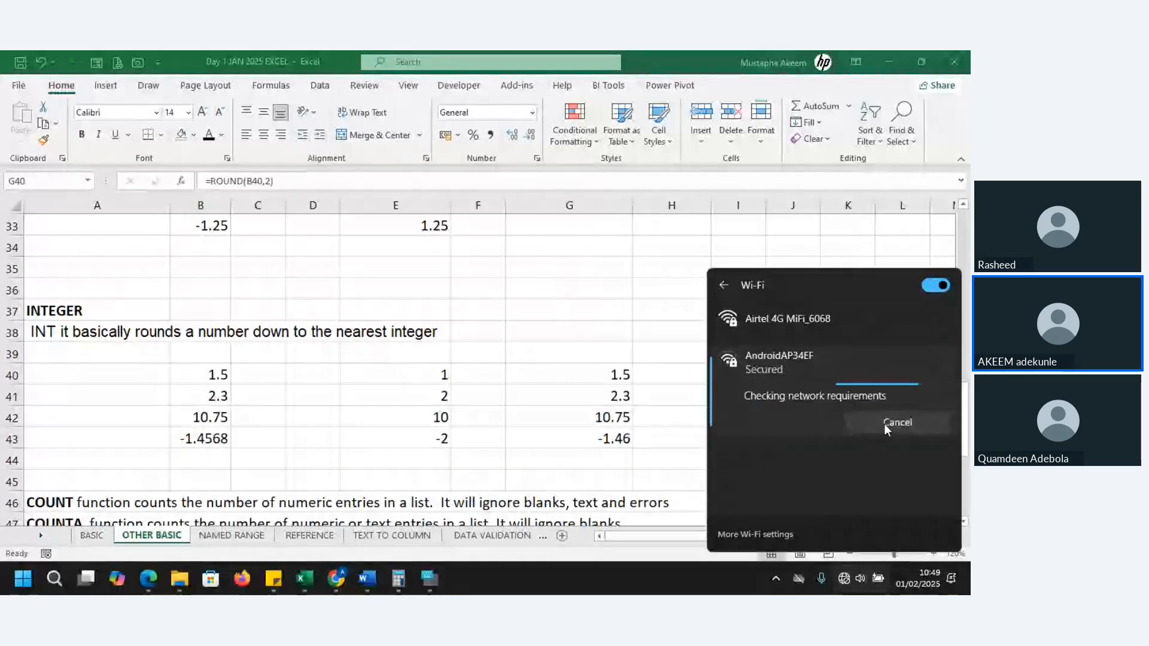
pyautogui.click(601, 294)
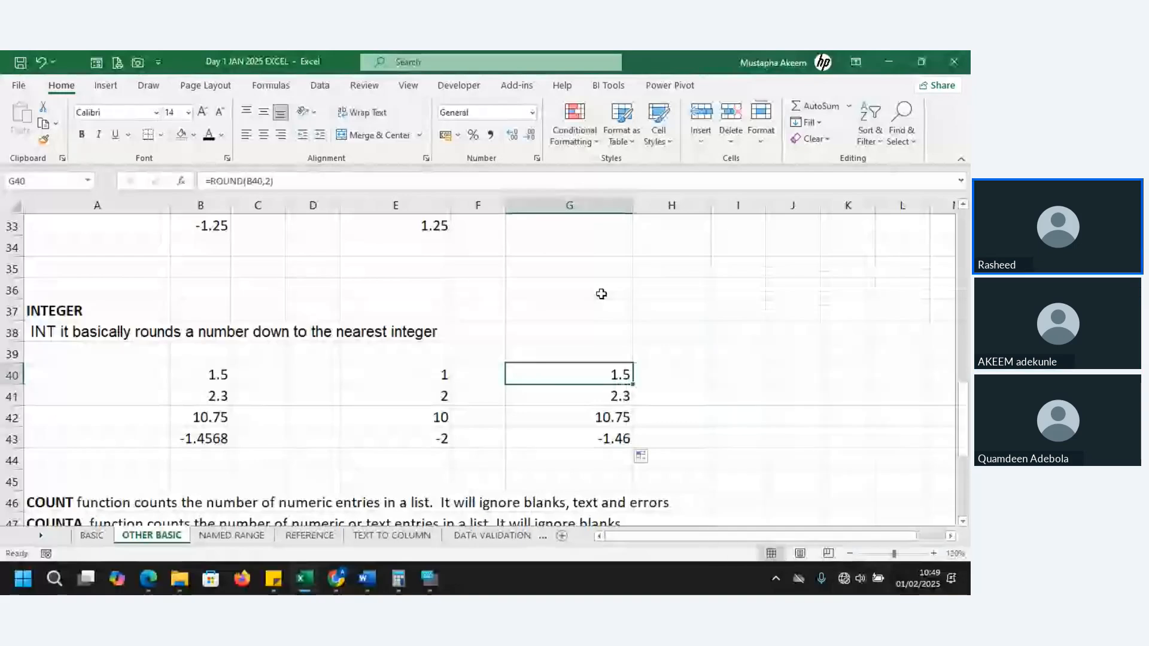
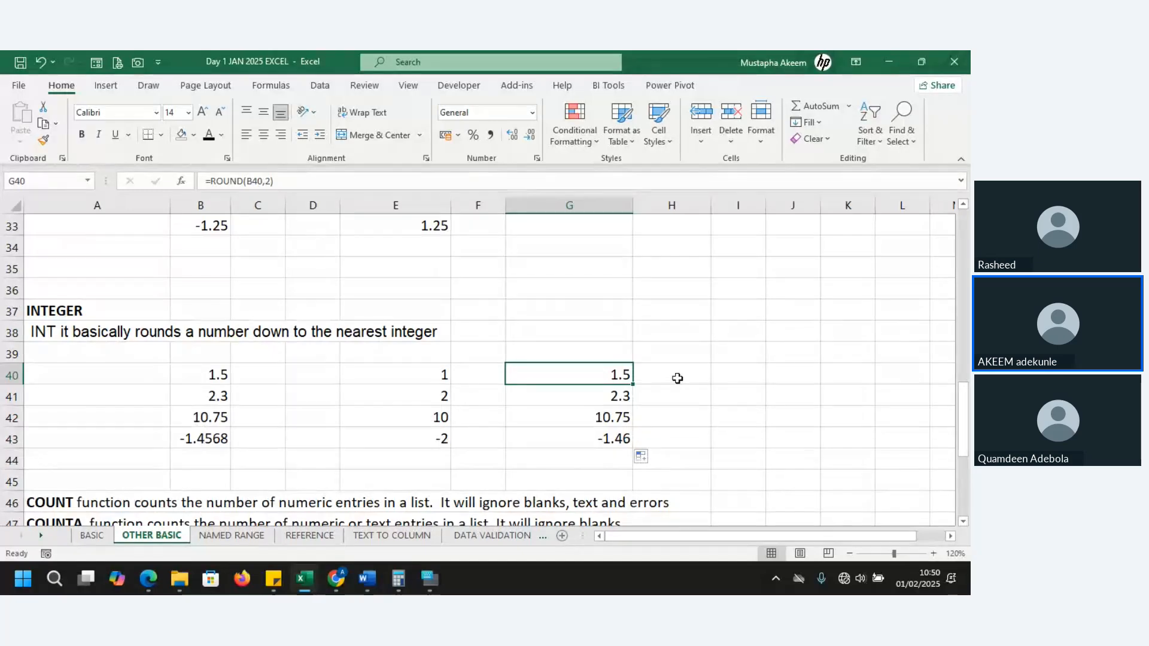
# Go to the COUNT and COUNTA section below the INTEGER example and review the two function descriptions in rows 46 and 47
pyautogui.hotkey('alt', 'Tab')
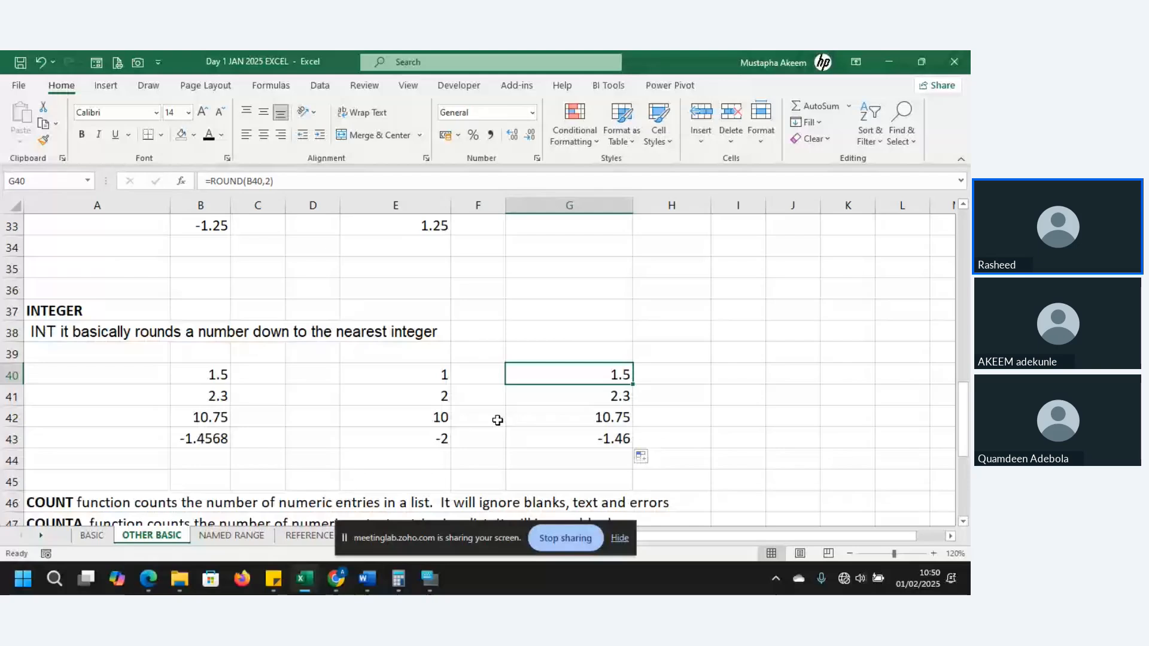
pyautogui.press('Down')
pyautogui.press('Down')
pyautogui.press('Down')
pyautogui.press('Down')
pyautogui.press('Down')
pyautogui.press('Down')
pyautogui.press('Down')
pyautogui.press('Down')
pyautogui.press('Down')
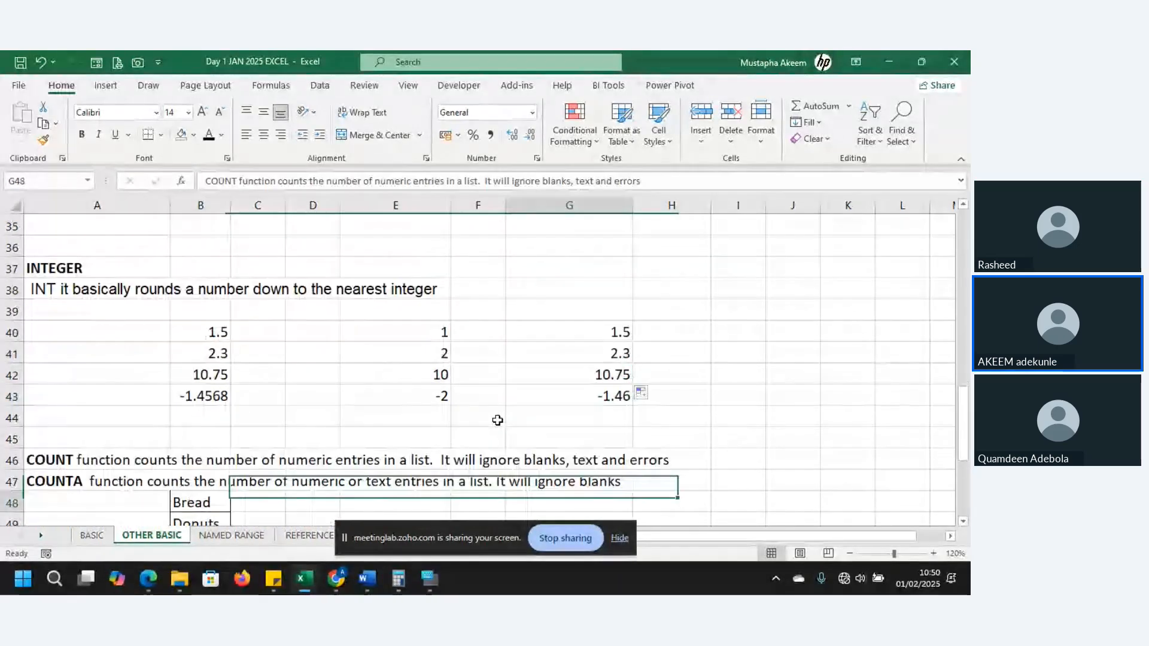
pyautogui.press('Down')
pyautogui.press('Down')
pyautogui.press('Down')
pyautogui.press('Down')
pyautogui.press('Down')
pyautogui.press('Down')
pyautogui.press('Down')
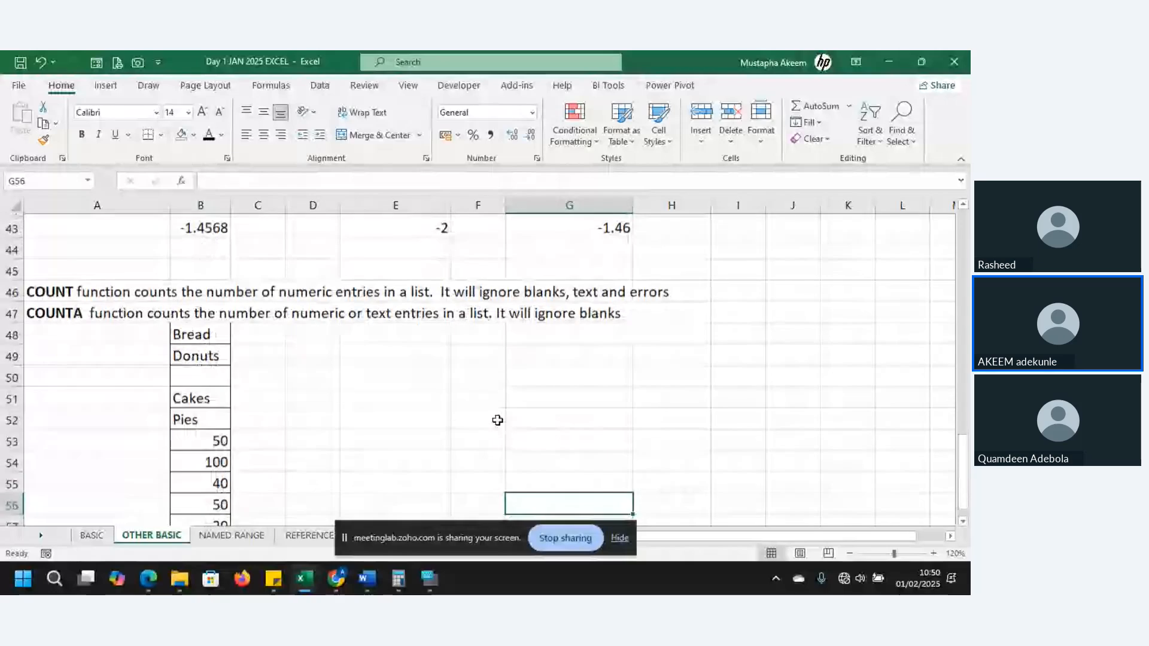
pyautogui.press('Up')
pyautogui.press('Up')
pyautogui.press('Up')
pyautogui.press('Up')
pyautogui.press('Up')
pyautogui.press('Up')
pyautogui.press('Up')
pyautogui.press('Up')
pyautogui.press('Up')
pyautogui.press('Up')
pyautogui.press('Up')
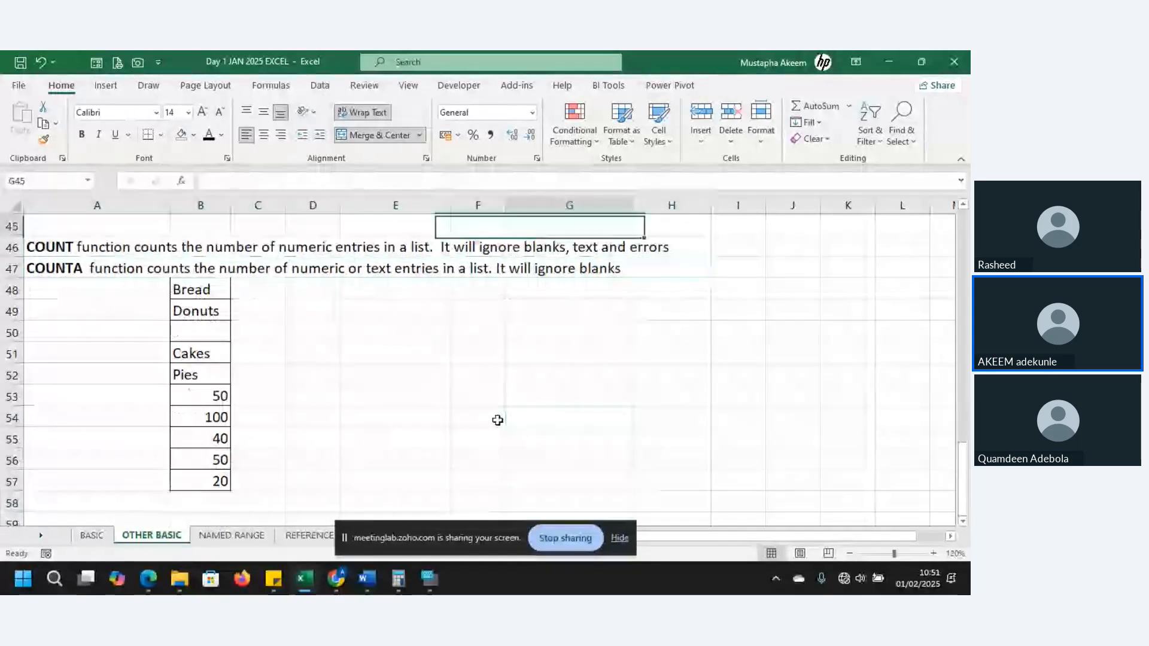
pyautogui.press('Down')
pyautogui.press('Down')
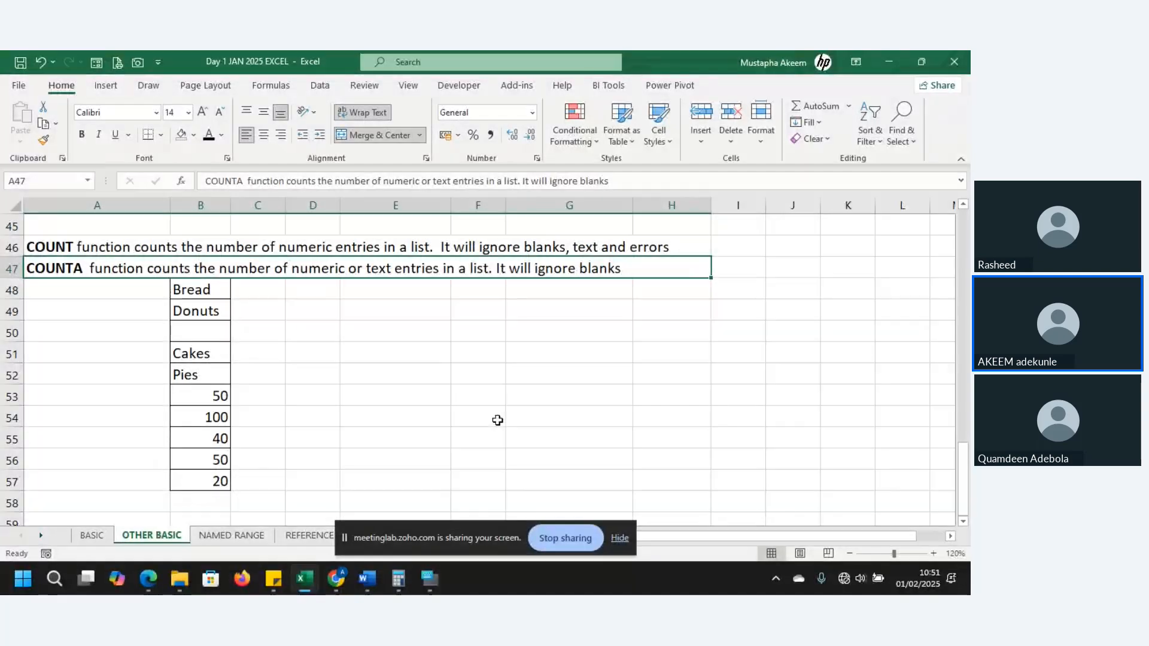
pyautogui.press('Up')
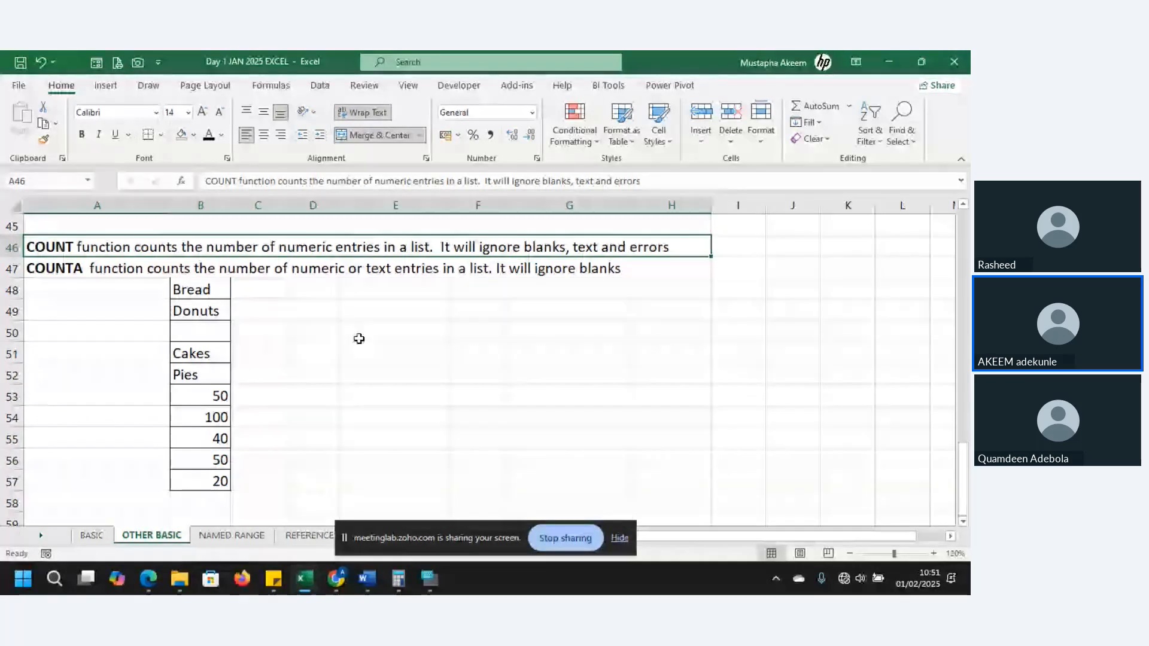
# Turn the number in B55 into the formula =0/40
pyautogui.click(190, 438)
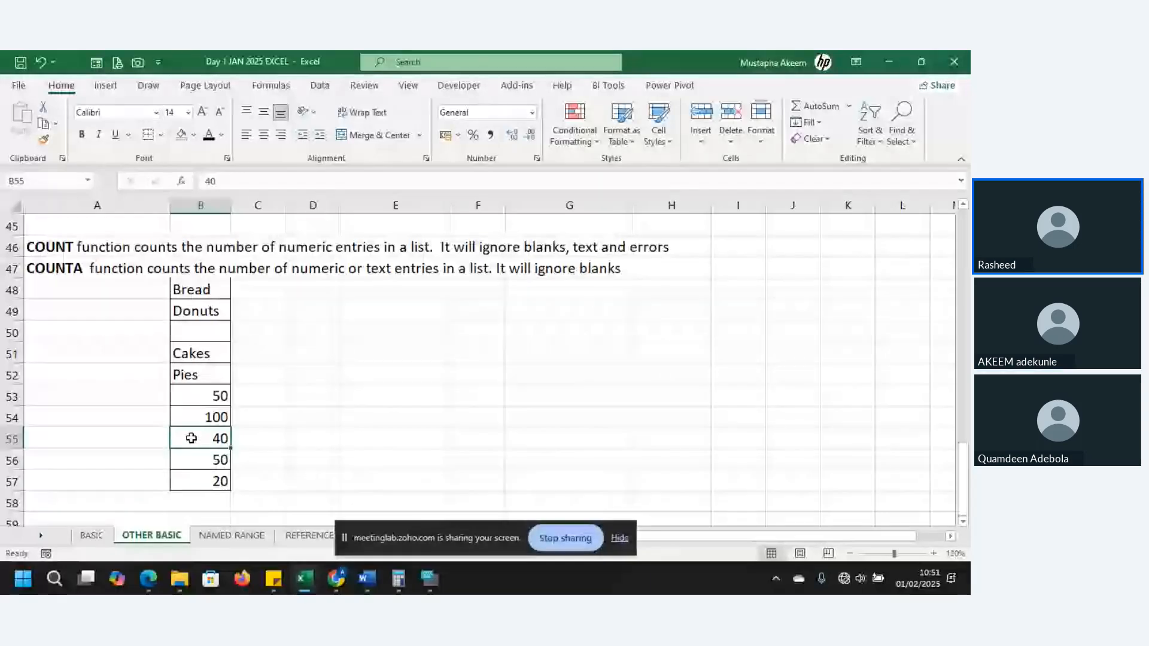
pyautogui.click(205, 180)
pyautogui.write('=')
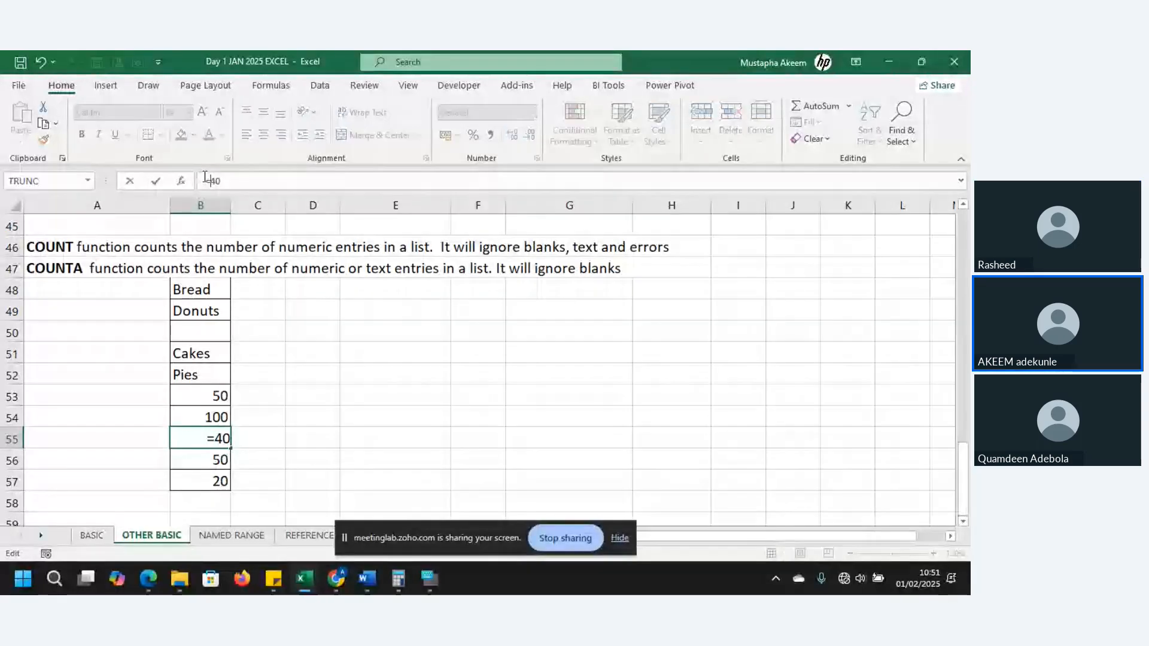
pyautogui.write('0/')
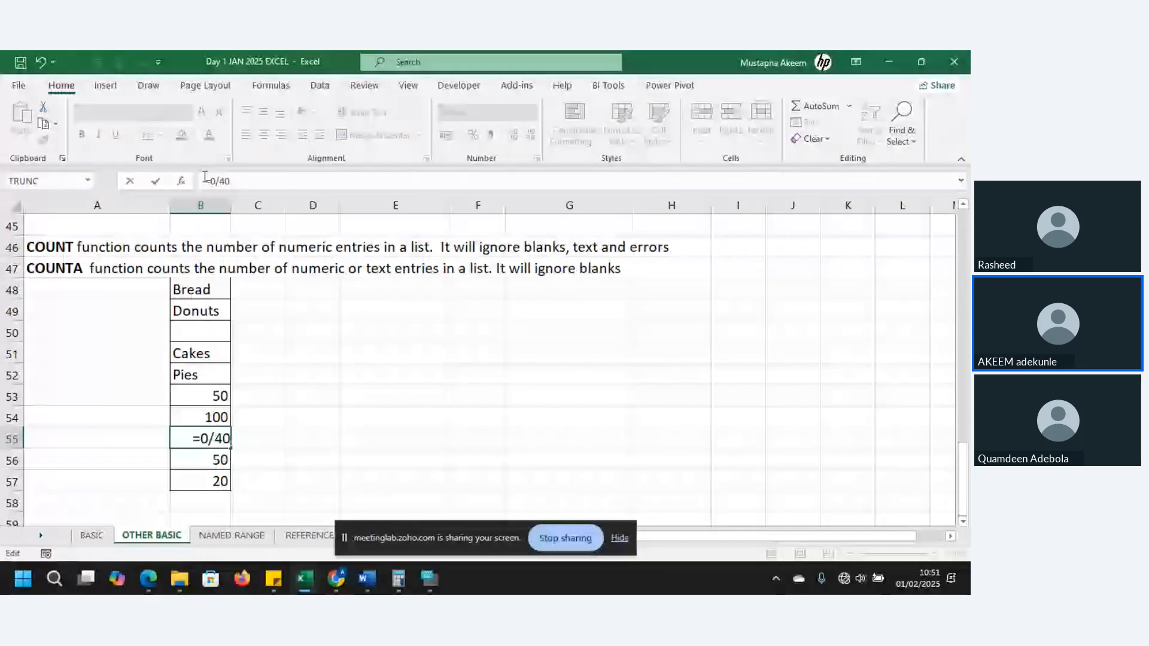
pyautogui.hotkey('ctrl', 'Return')
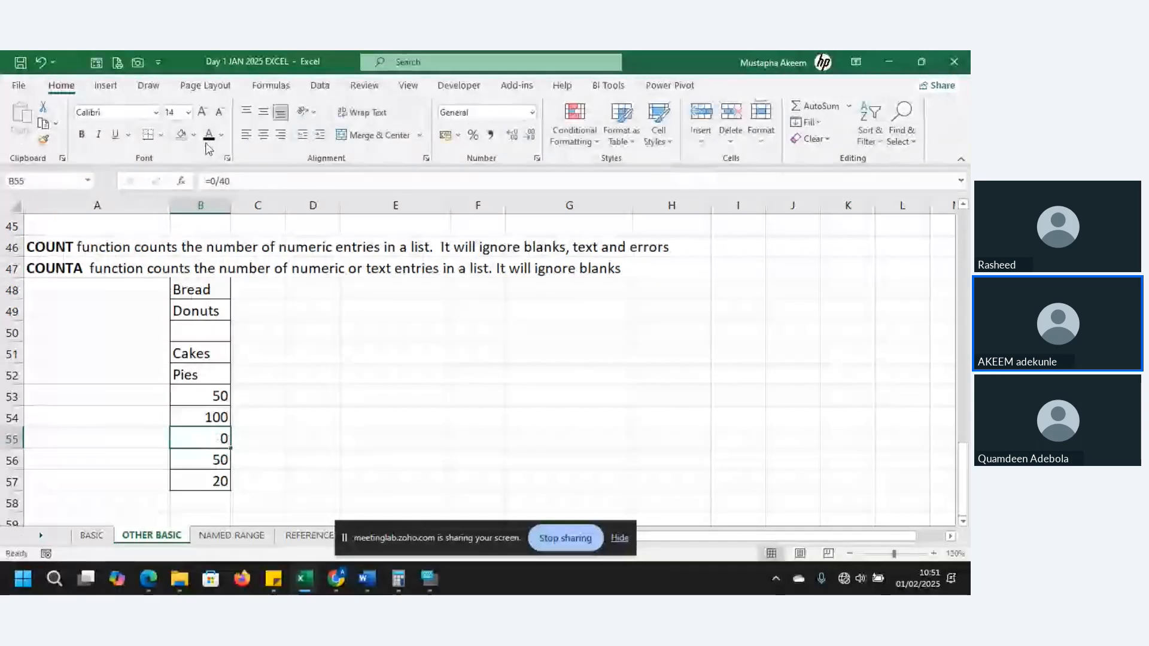
# Change the formula in B55 to =40/0 as an error example for the list, and select the cell
pyautogui.click(238, 186)
pyautogui.write('/')
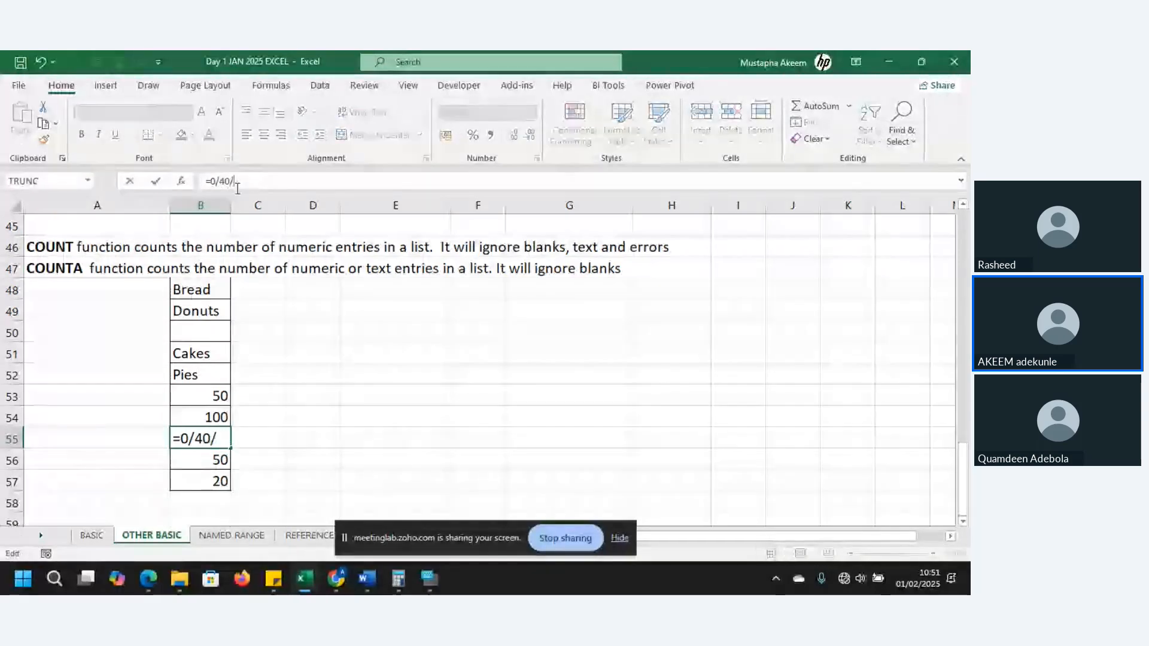
pyautogui.write('0')
pyautogui.click(219, 181)
pyautogui.press('BackSpace')
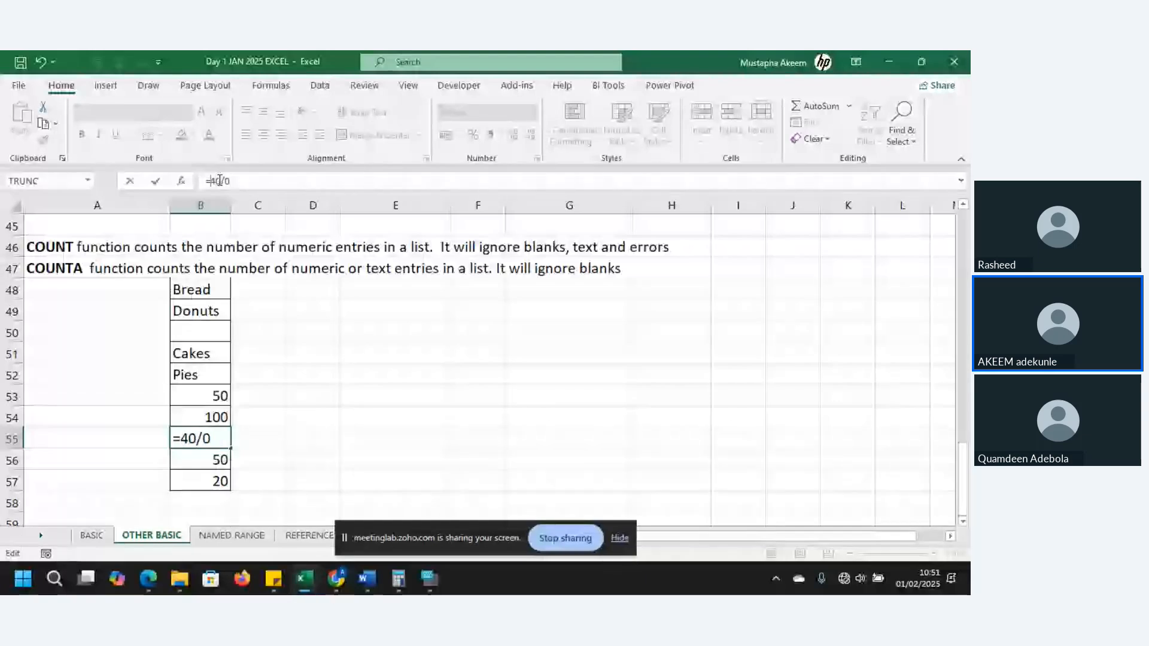
pyautogui.press('Return')
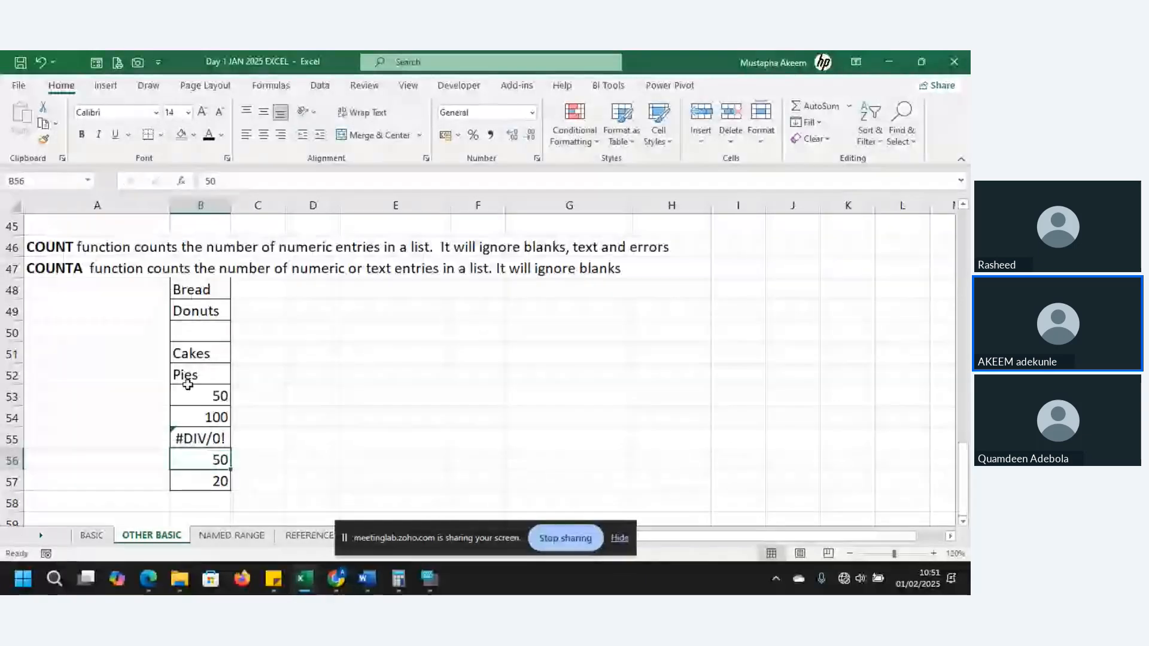
pyautogui.click(206, 437)
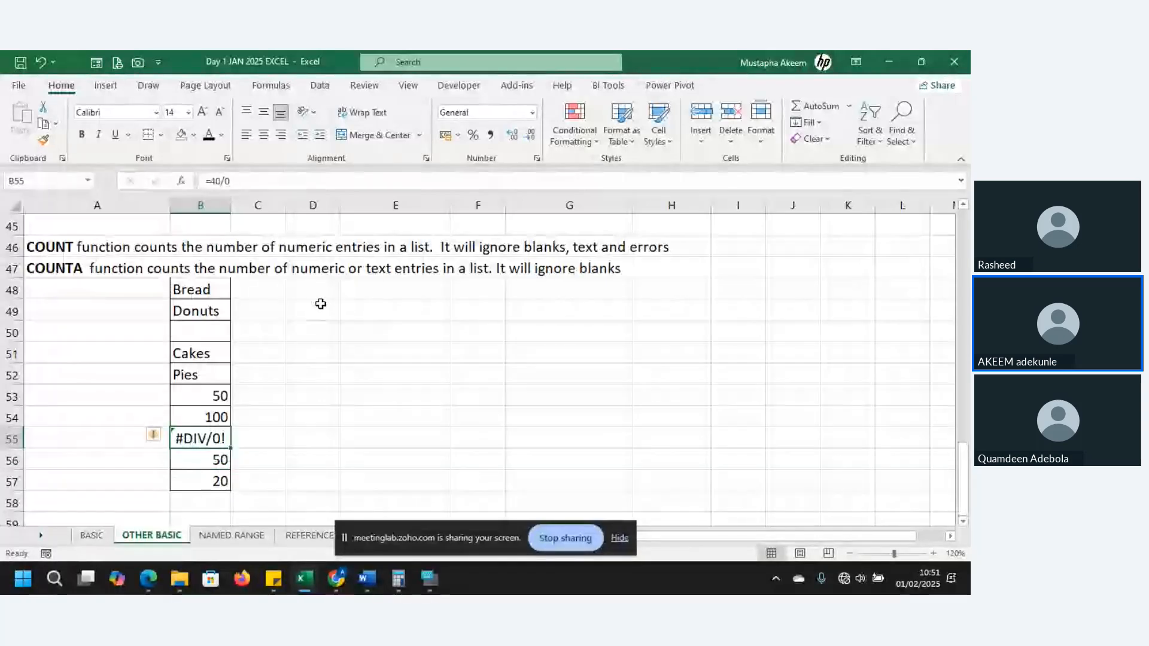
# Enter a COUNT formula in D49 for the range B48:B57, and check the numeric entries in B54 and B56
pyautogui.click(321, 304)
pyautogui.write('=')
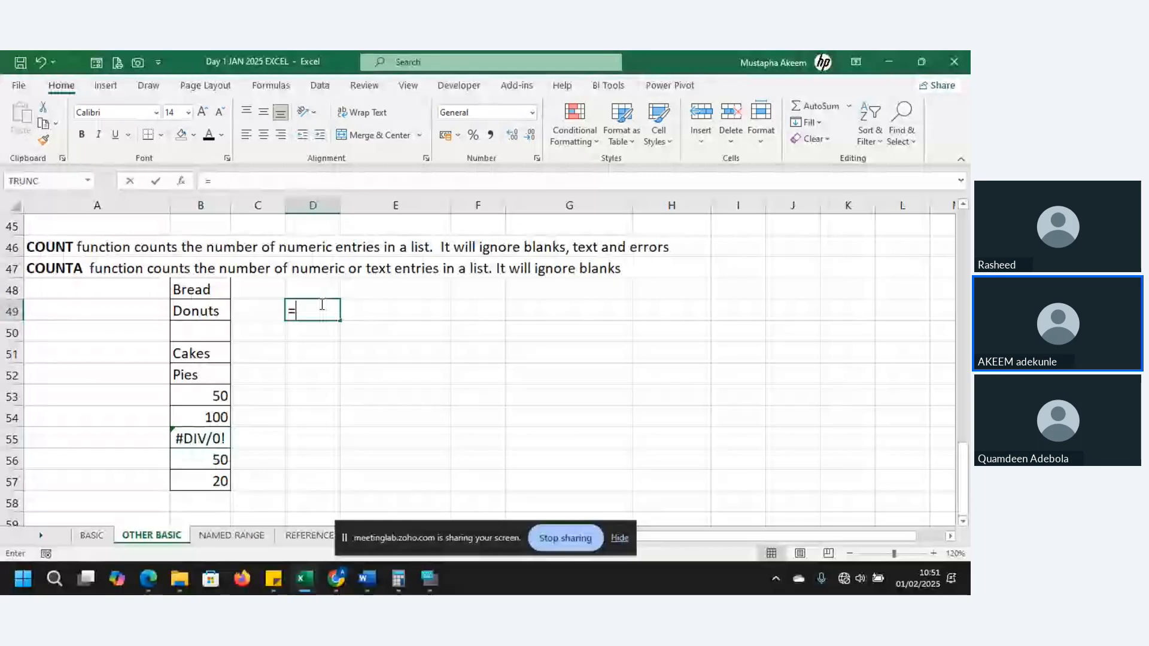
pyautogui.write('COUNT')
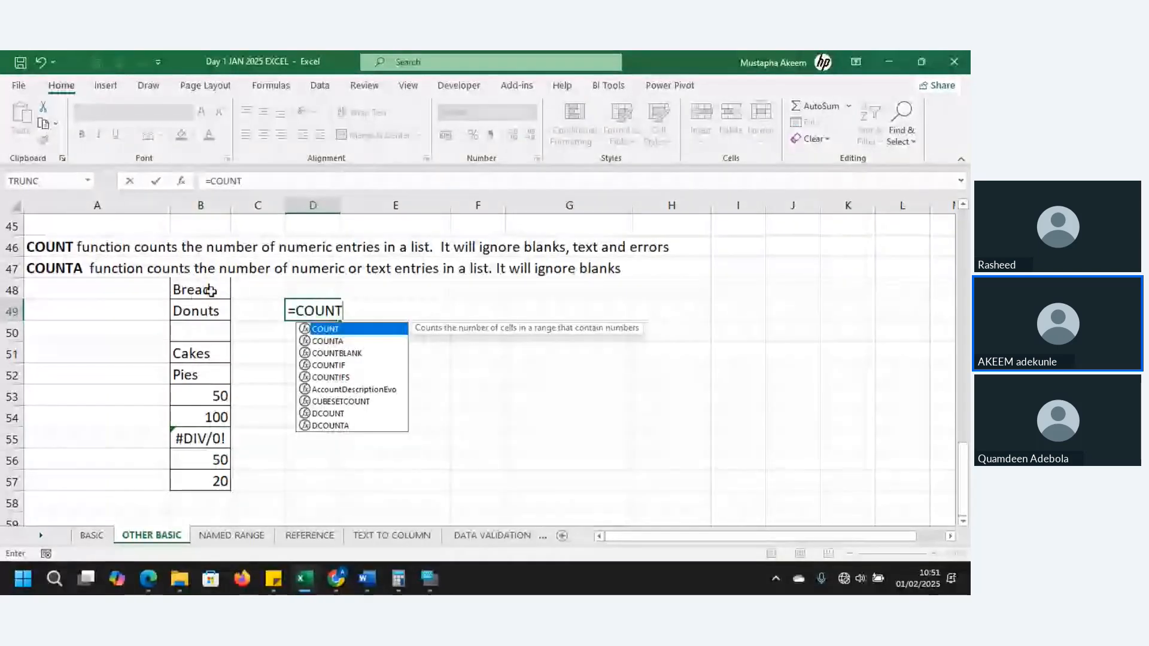
pyautogui.write('(')
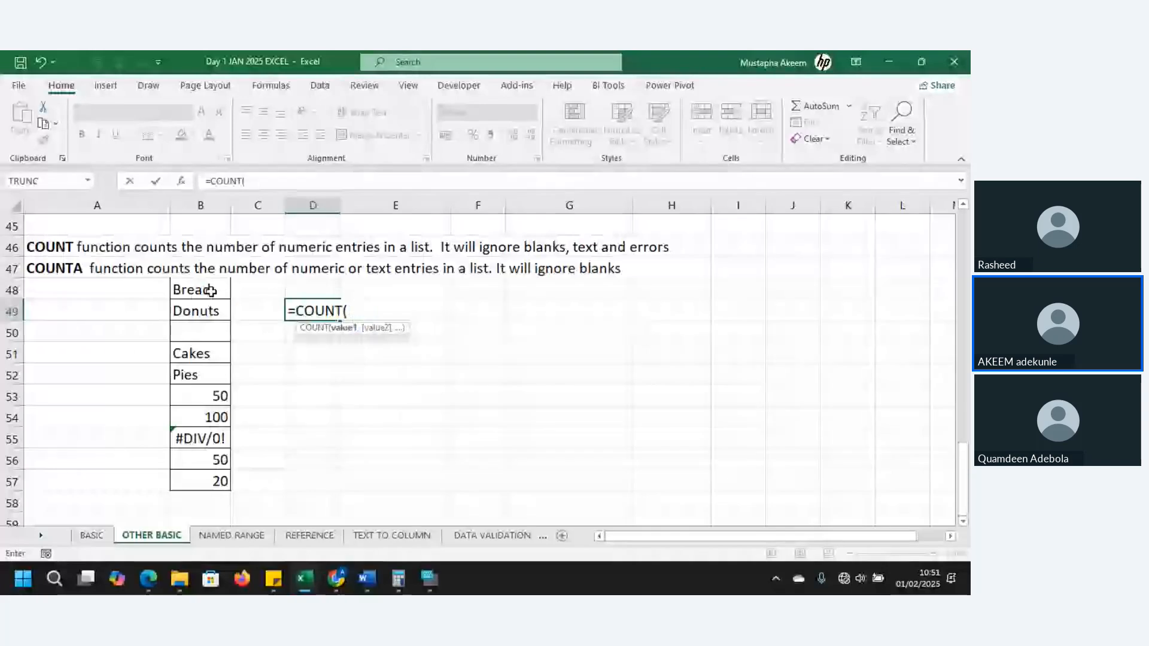
pyautogui.click(216, 293)
pyautogui.moveTo(217, 293); pyautogui.dragTo(213, 483)
pyautogui.write(')')
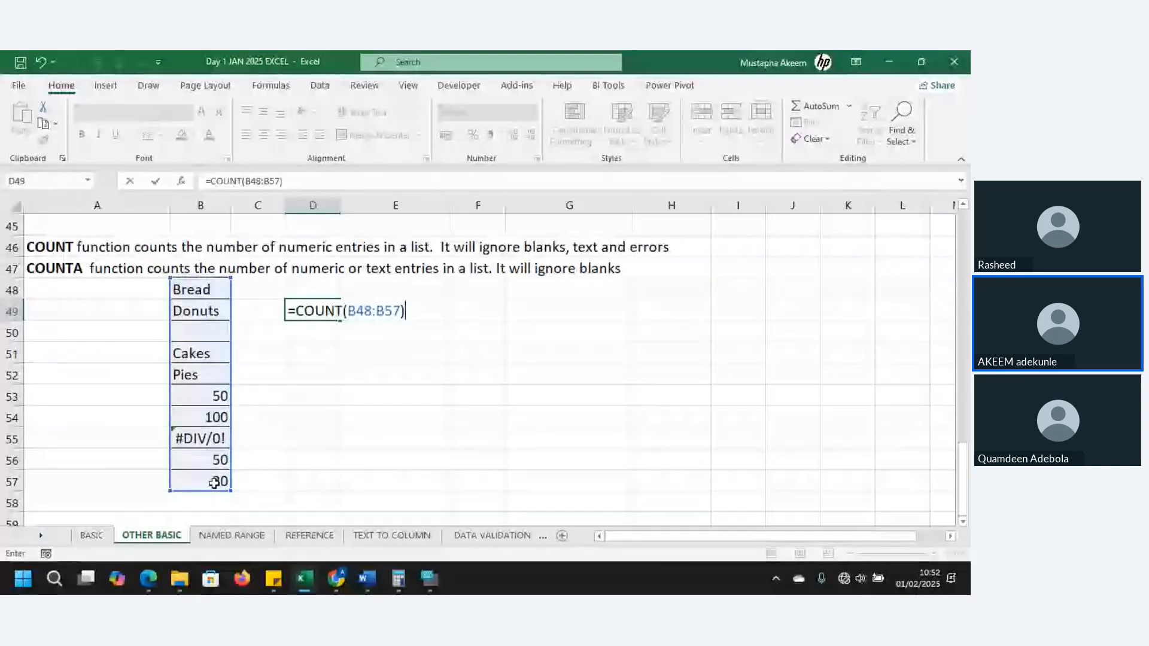
pyautogui.press('Return')
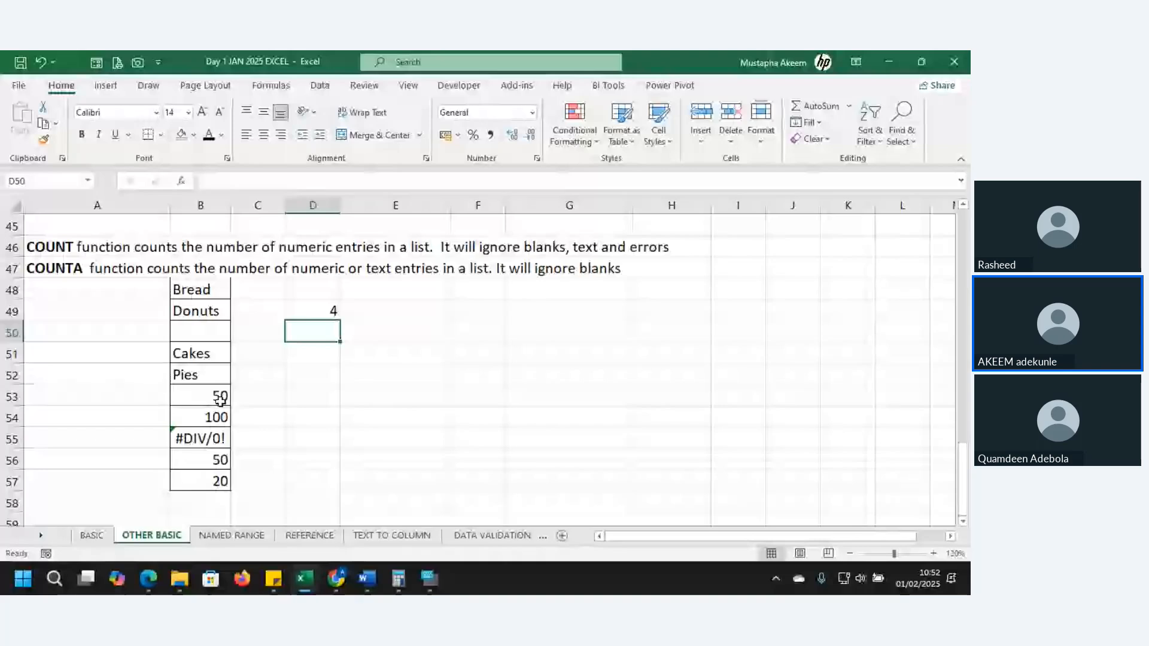
pyautogui.click(218, 418)
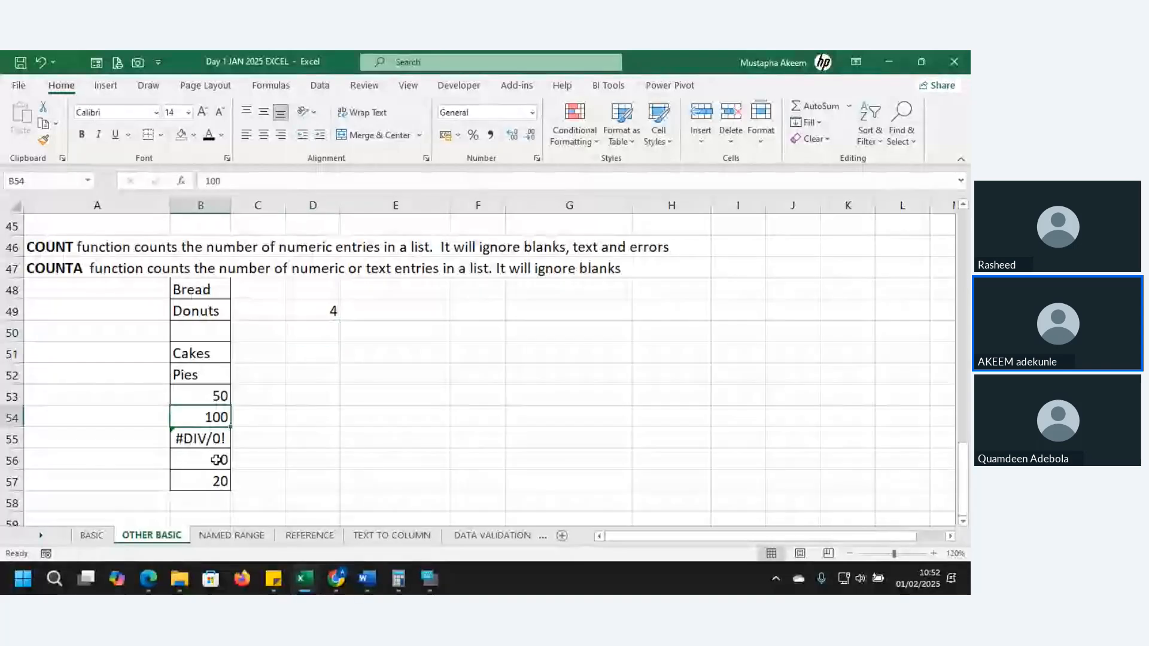
pyautogui.click(217, 460)
# Enter a COUNTA formula in D50 for the range B48:B57
pyautogui.click(323, 331)
pyautogui.write('=')
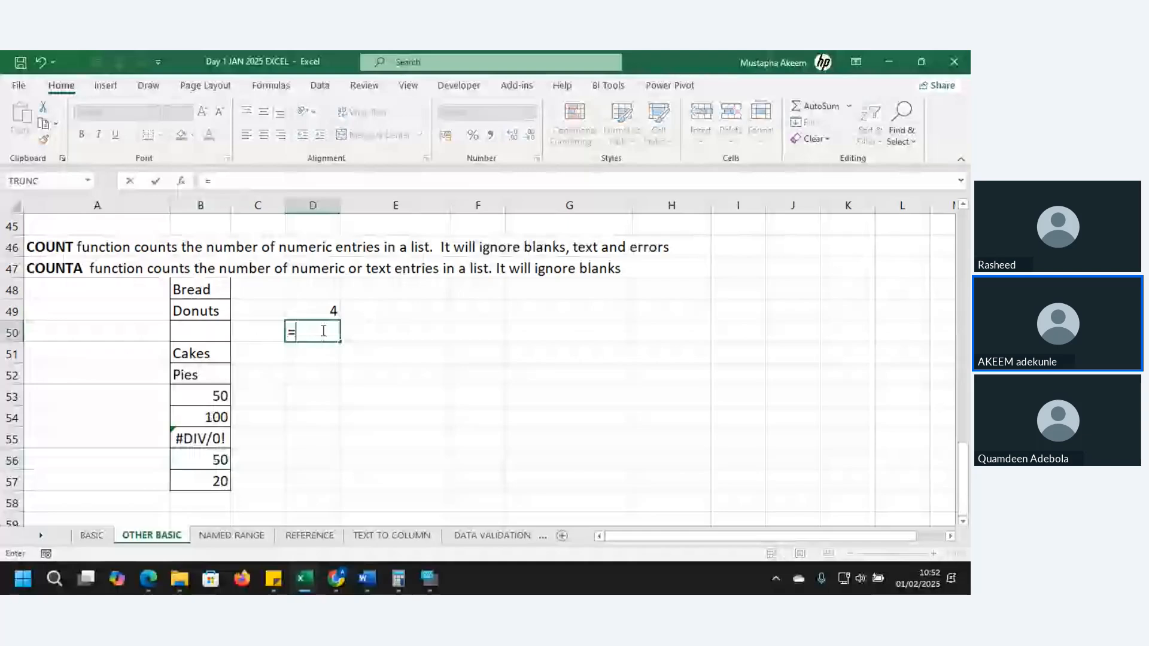
pyautogui.write('COUNT')
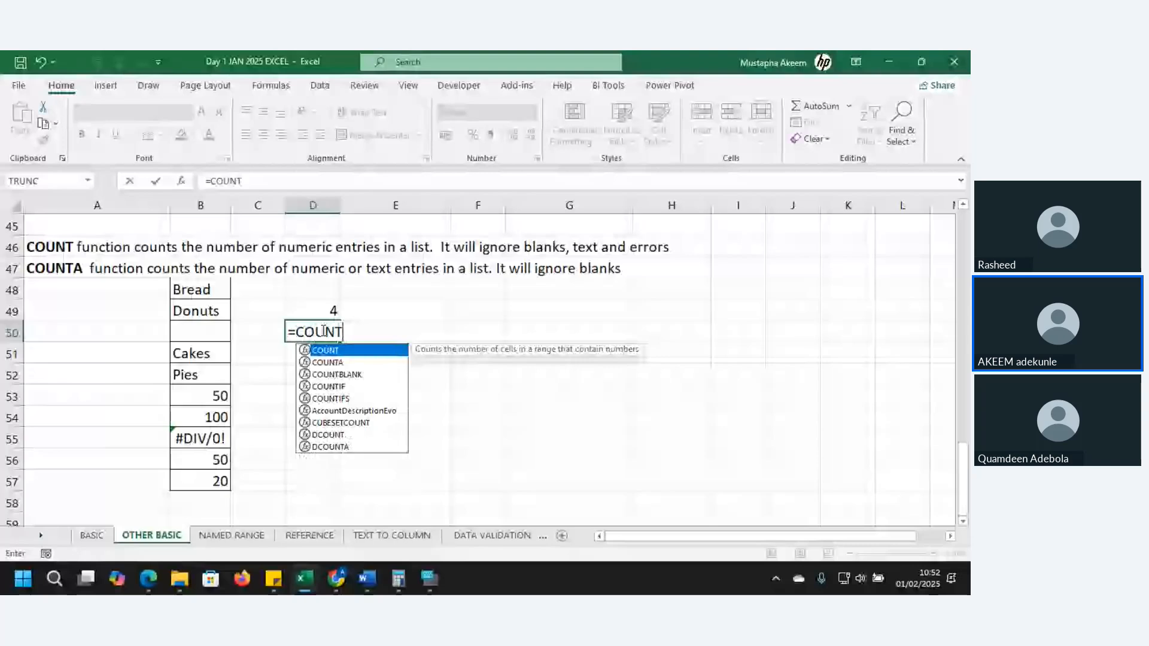
pyautogui.write('A(')
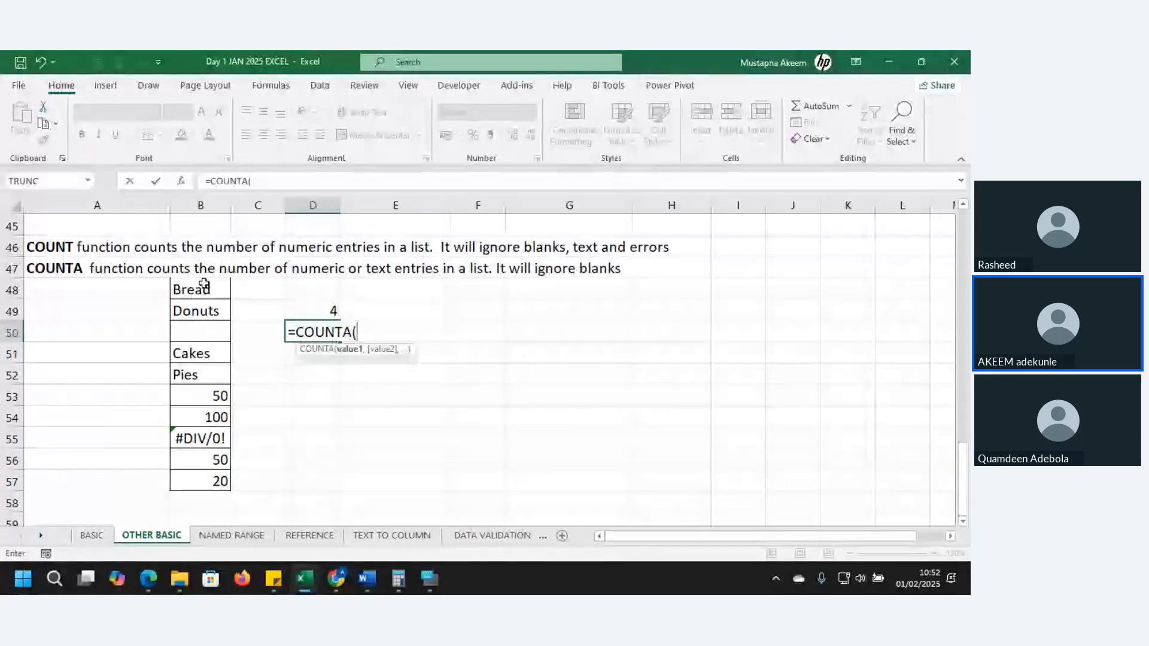
pyautogui.moveTo(204, 284); pyautogui.dragTo(214, 473)
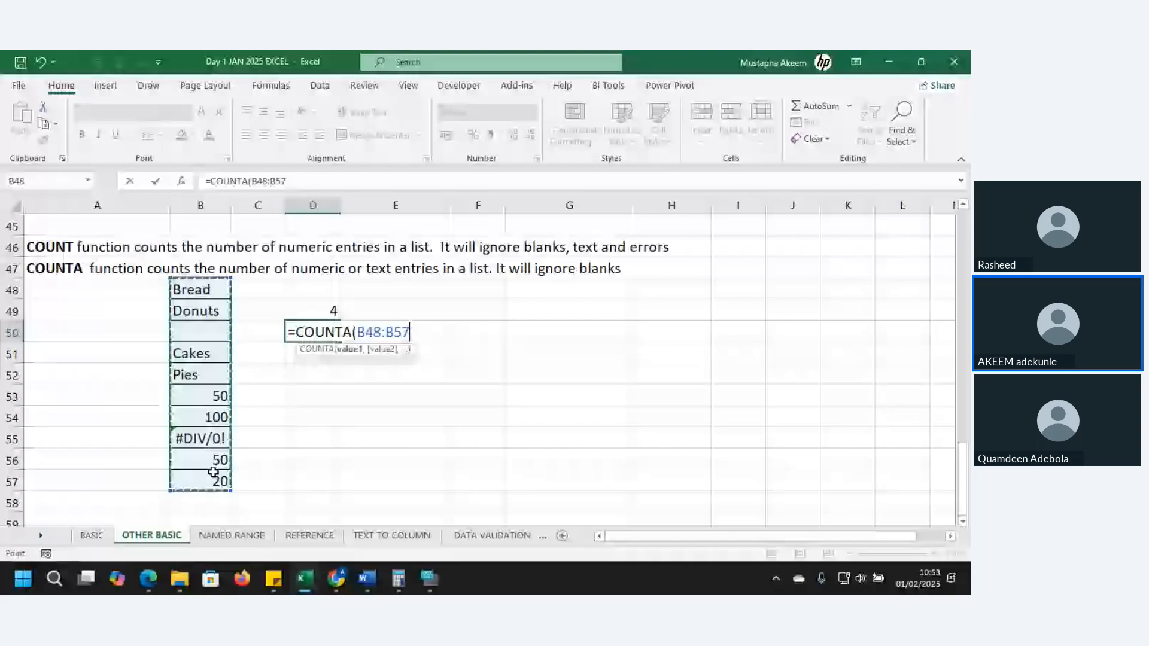
pyautogui.press('Tab')
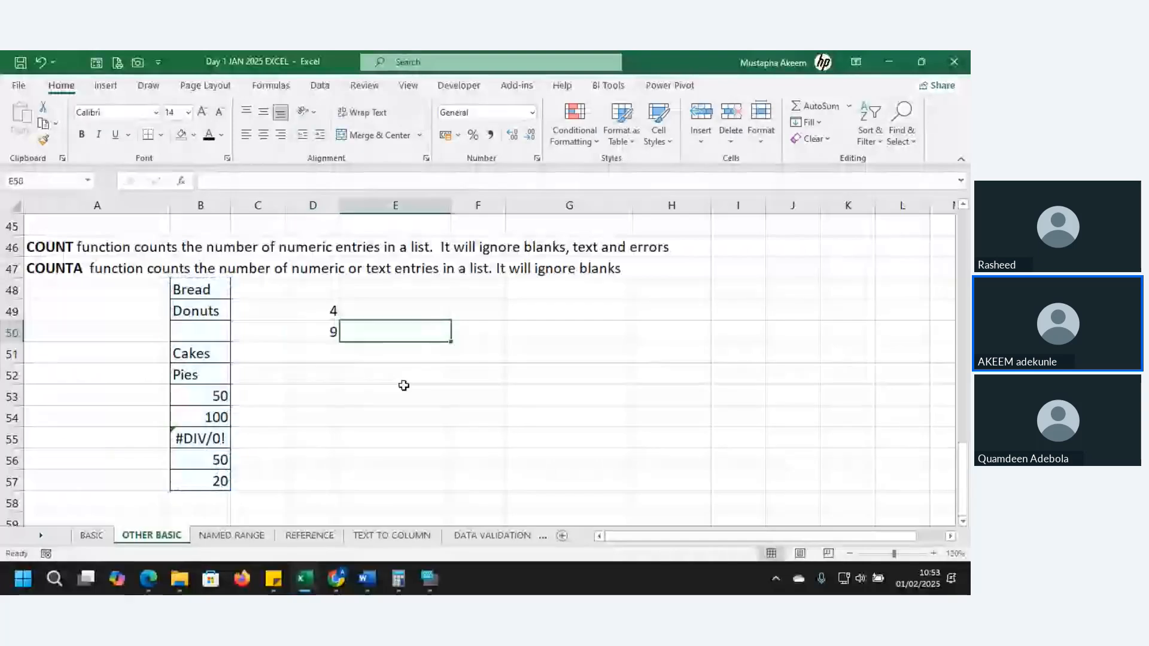
# Check the COUNTA formula in D50, and go through the text, blank, numeric and error entries of the list in column B
pyautogui.press('Left')
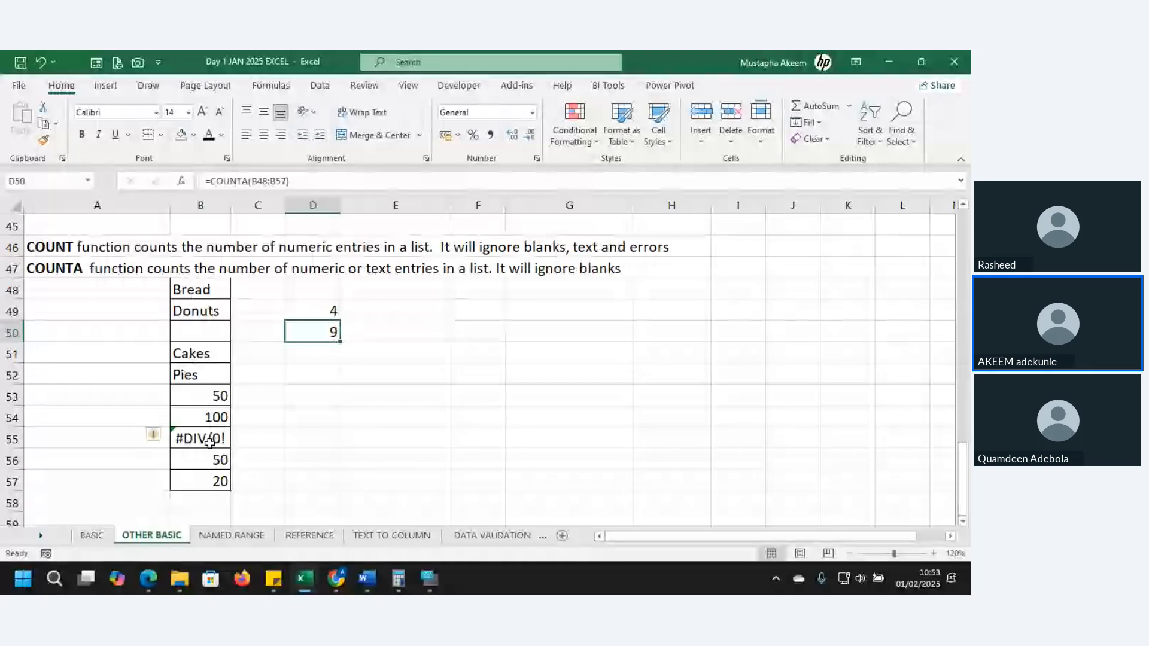
pyautogui.click(191, 356)
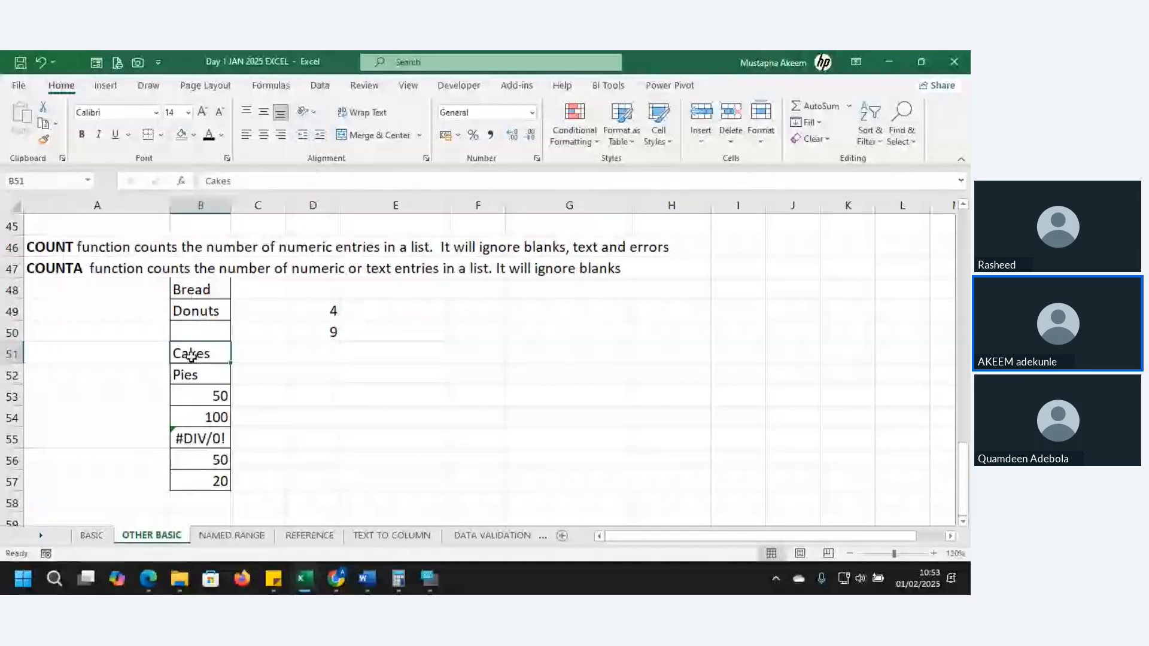
pyautogui.click(201, 327)
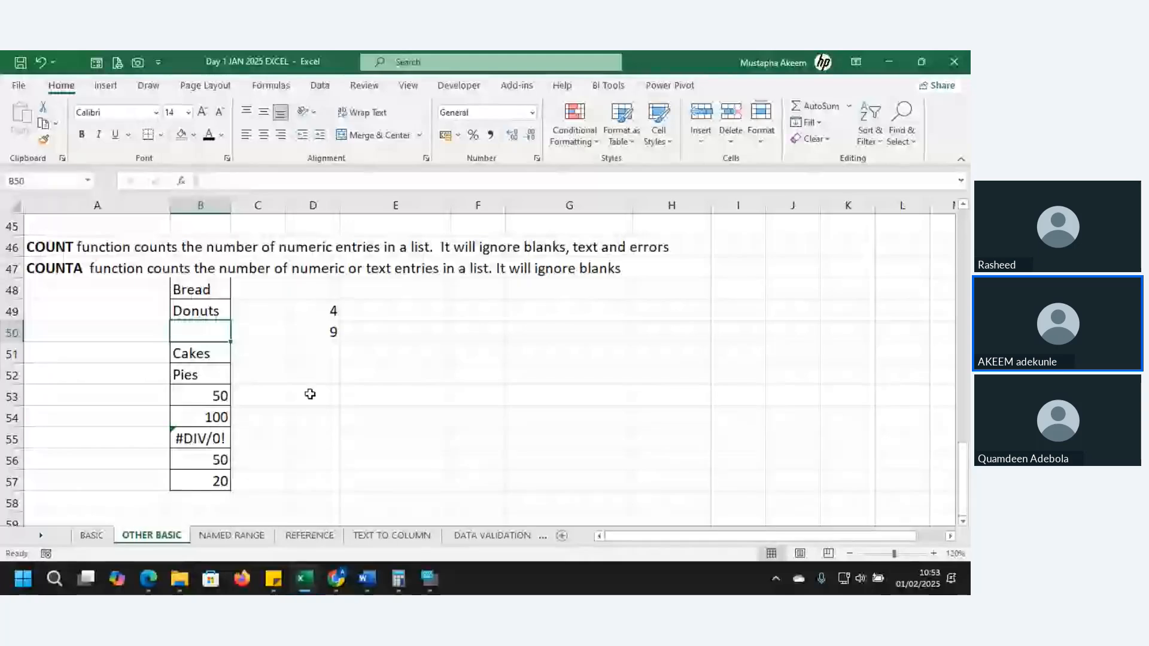
pyautogui.press('Up')
pyautogui.press('Up')
pyautogui.press('Up')
pyautogui.press('Up')
pyautogui.press('Down')
pyautogui.press('Down')
pyautogui.press('Down')
pyautogui.press('Down')
pyautogui.press('Down')
pyautogui.press('Down')
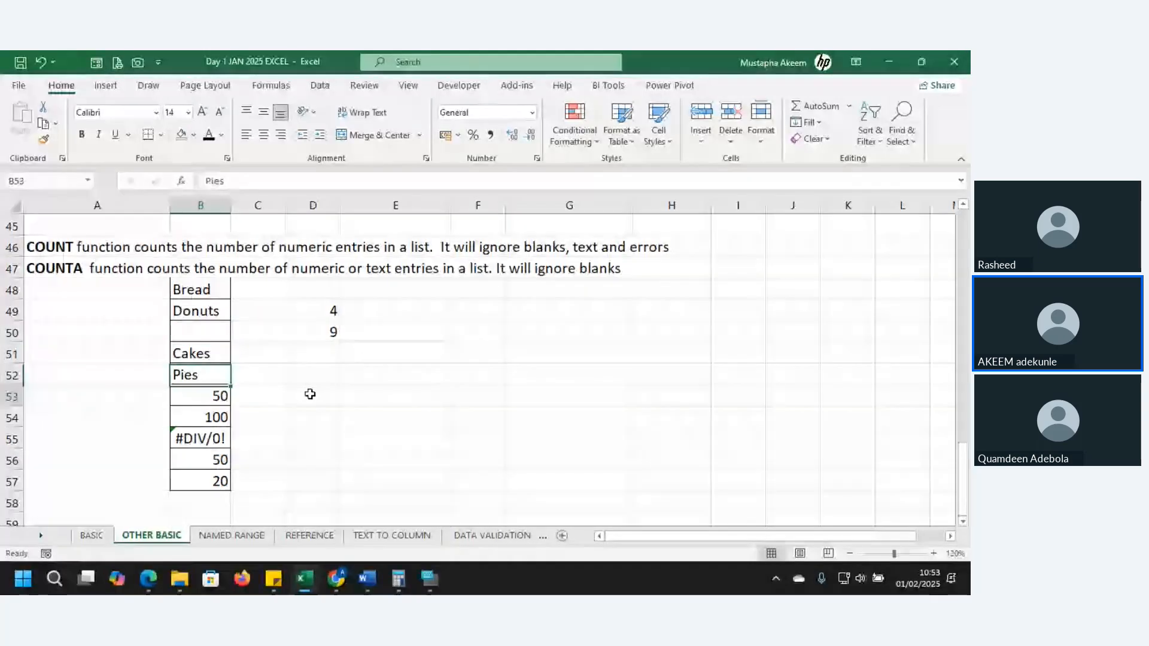
pyautogui.press('Down')
pyautogui.press('Down')
pyautogui.press('Down')
pyautogui.press('Down')
pyautogui.press('Down')
pyautogui.press('Down')
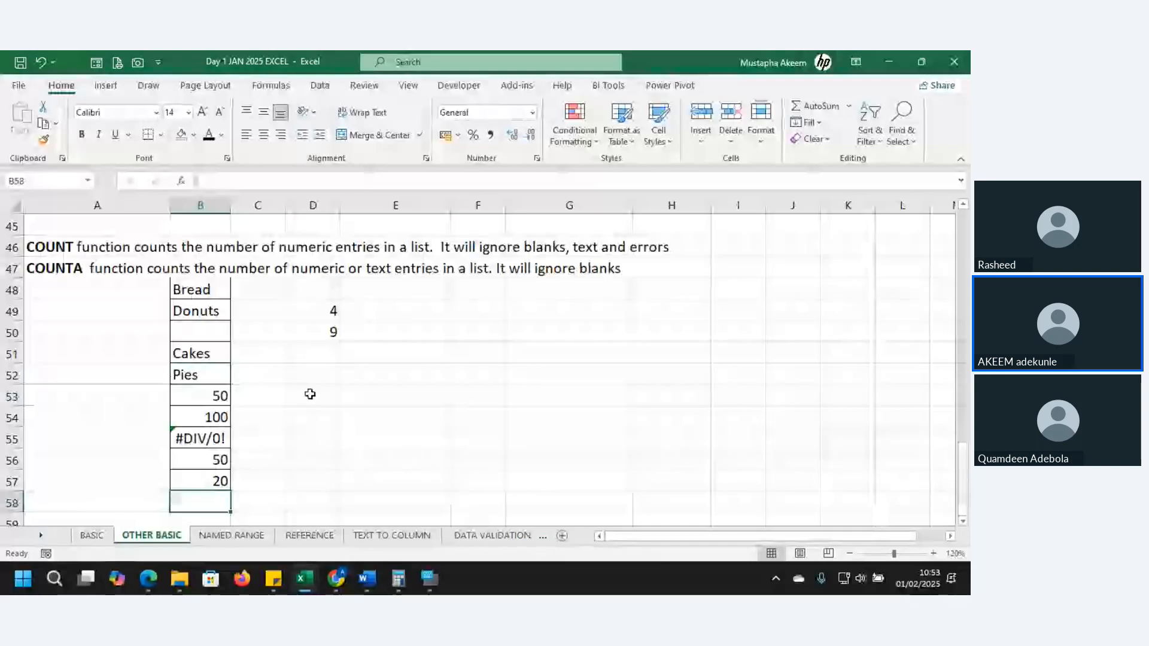
pyautogui.click(304, 459)
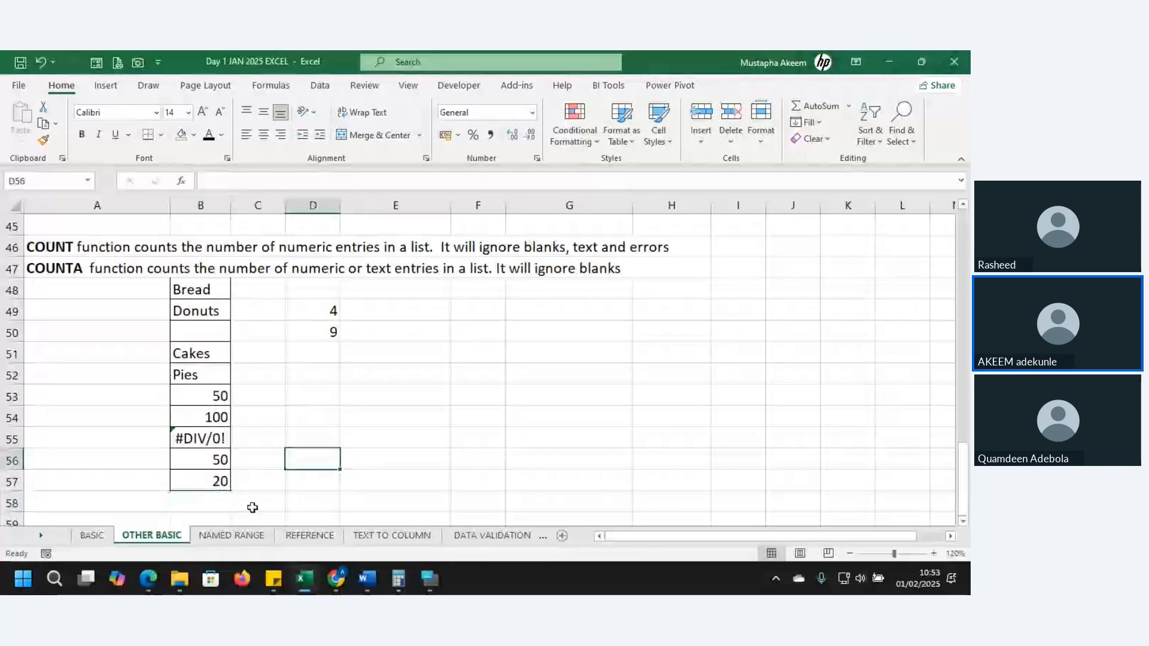
# Look at the NAMED RANGE and BASIC sheets, and return to the OTHER BASIC sheet
pyautogui.click(238, 536)
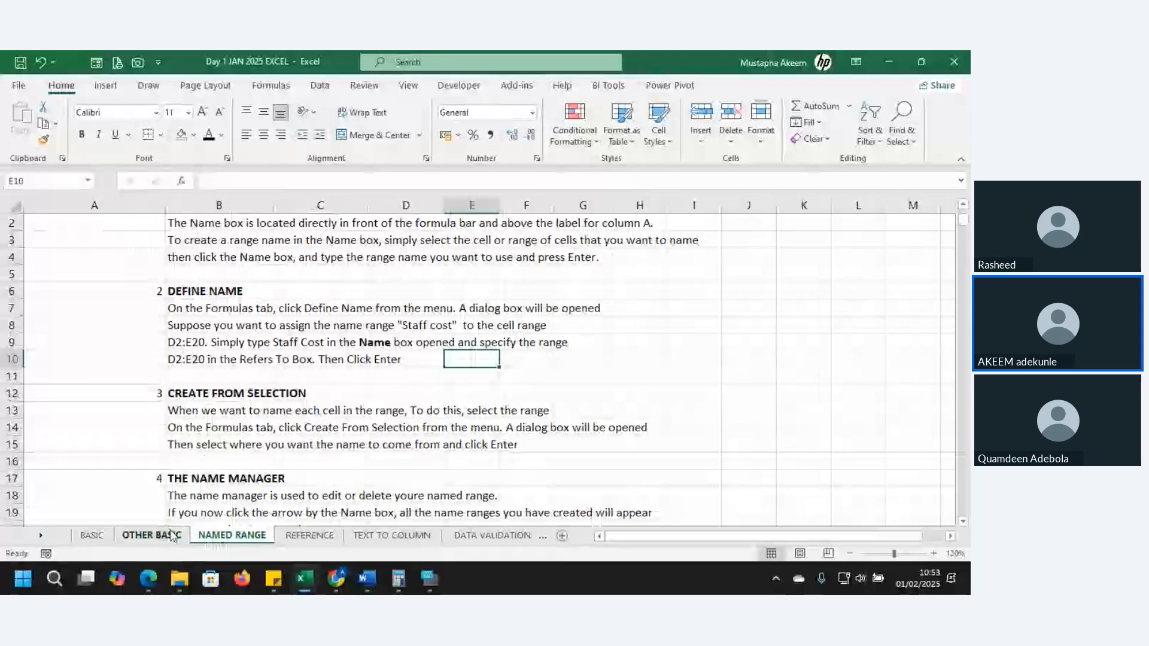
pyautogui.click(109, 536)
pyautogui.click(143, 537)
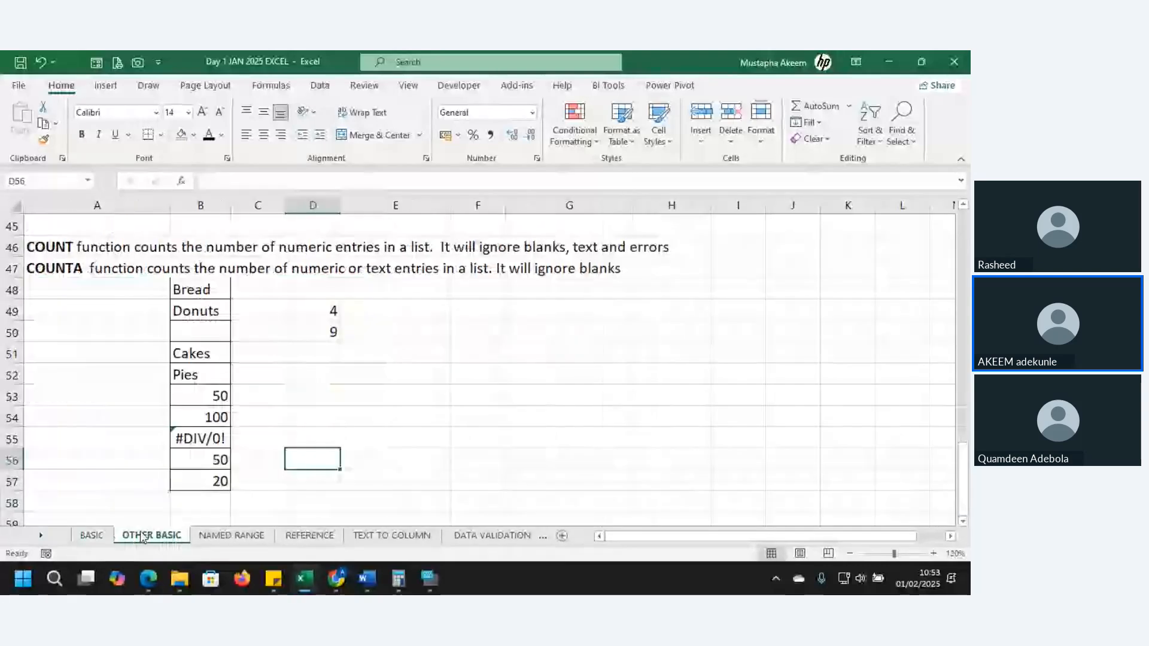
pyautogui.click(109, 536)
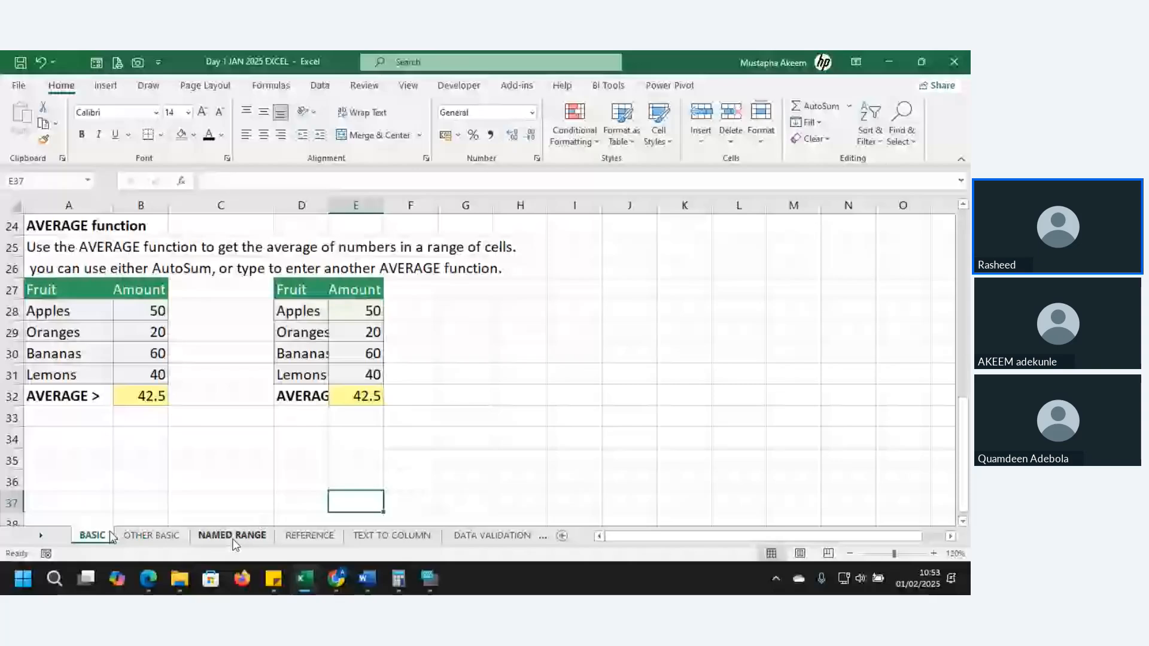
pyautogui.hotkey('ctrl', 'pagedown')
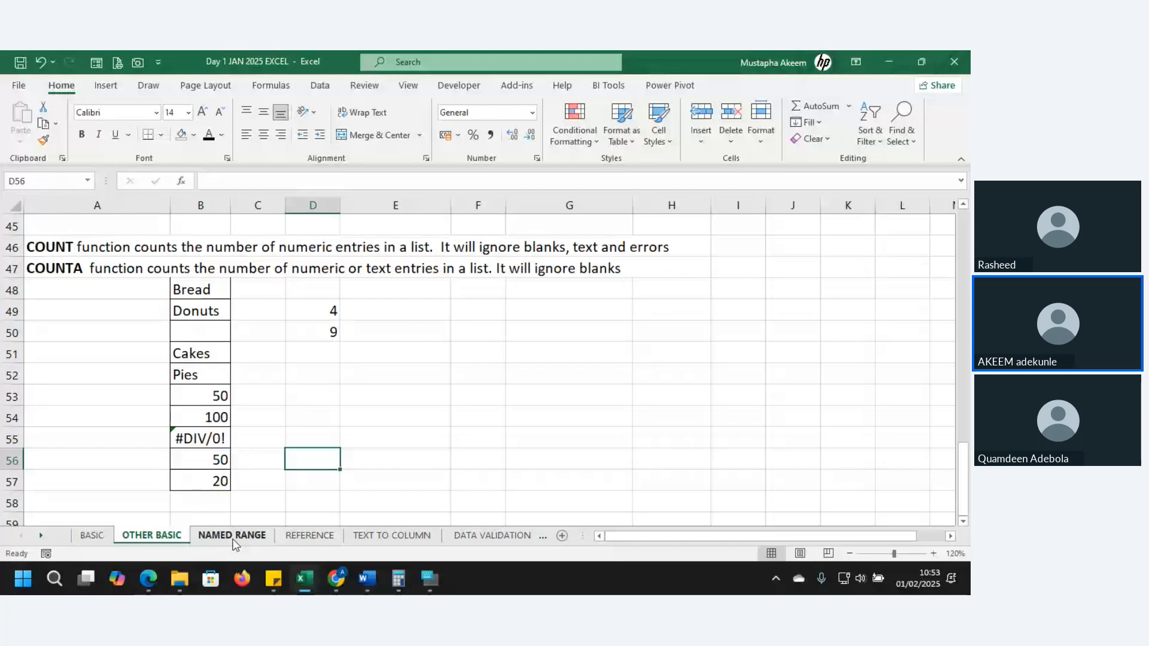
# Open the NAMED RANGE sheet and go through the NAME BOX notes, including how cells, column C and row 1 are referenced
pyautogui.click(234, 536)
pyautogui.press('Up')
pyautogui.press('Up')
pyautogui.press('Up')
pyautogui.press('Up')
pyautogui.press('Up')
pyautogui.press('Up')
pyautogui.press('Down')
pyautogui.press('Down')
pyautogui.press('Down')
pyautogui.press('Down')
pyautogui.press('Down')
pyautogui.press('Down')
pyautogui.press('Down')
pyautogui.press('Down')
pyautogui.press('Down')
pyautogui.press('Down')
pyautogui.press('Down')
pyautogui.press('Down')
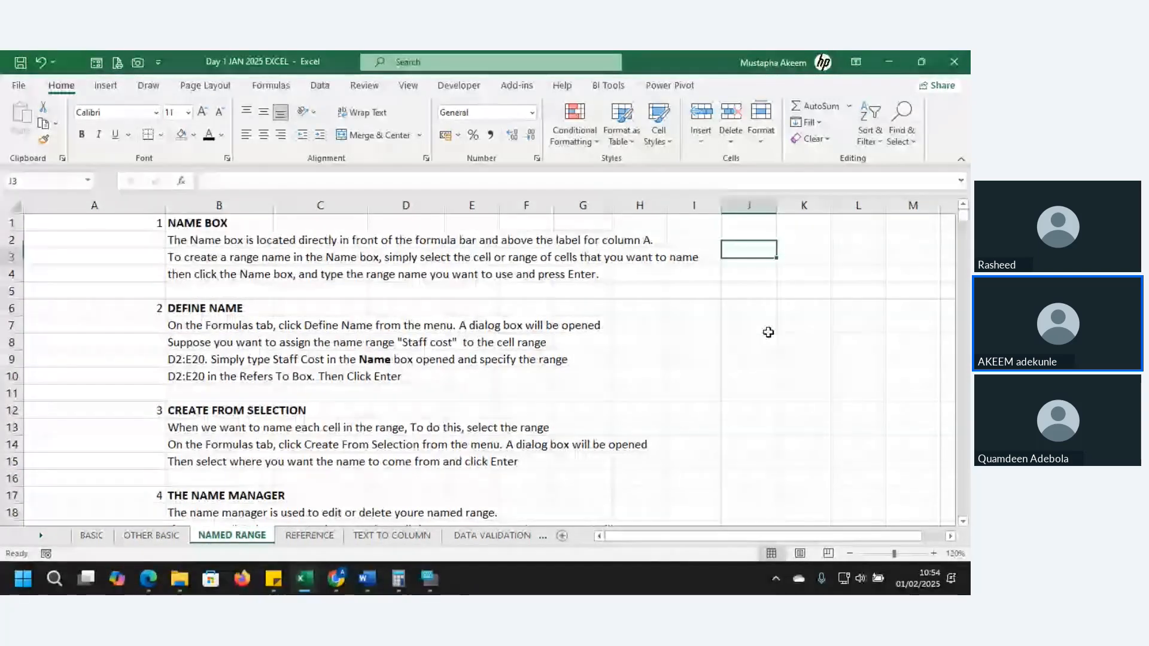
pyautogui.hotkey('ctrl', 'Up')
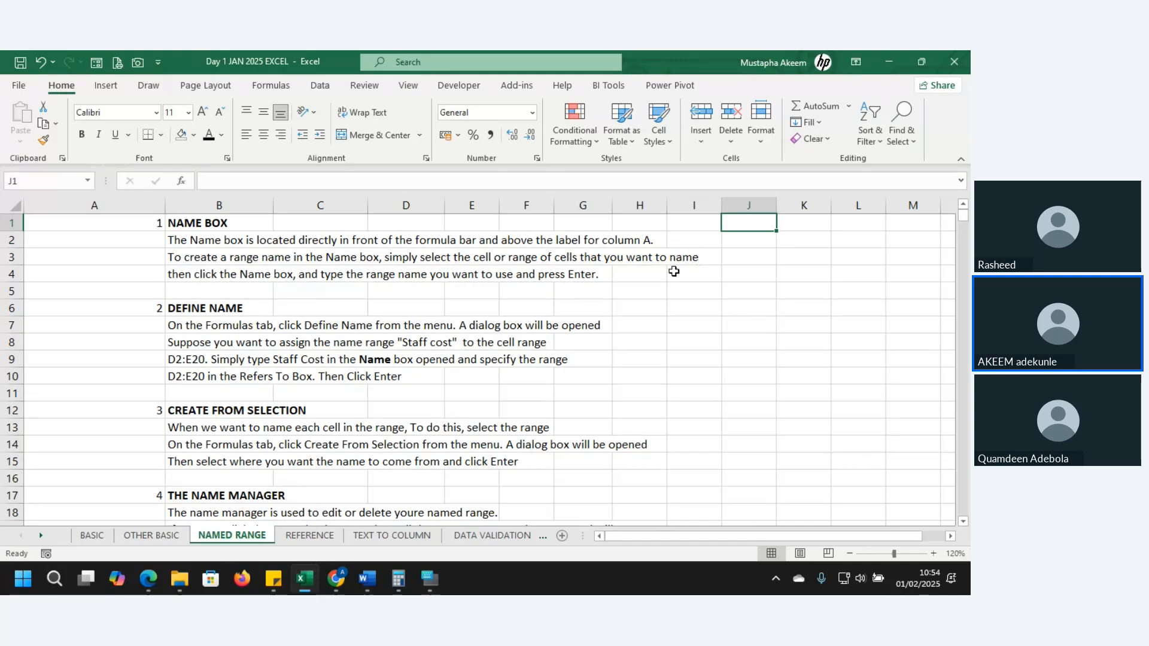
pyautogui.moveTo(676, 272); pyautogui.dragTo(743, 316)
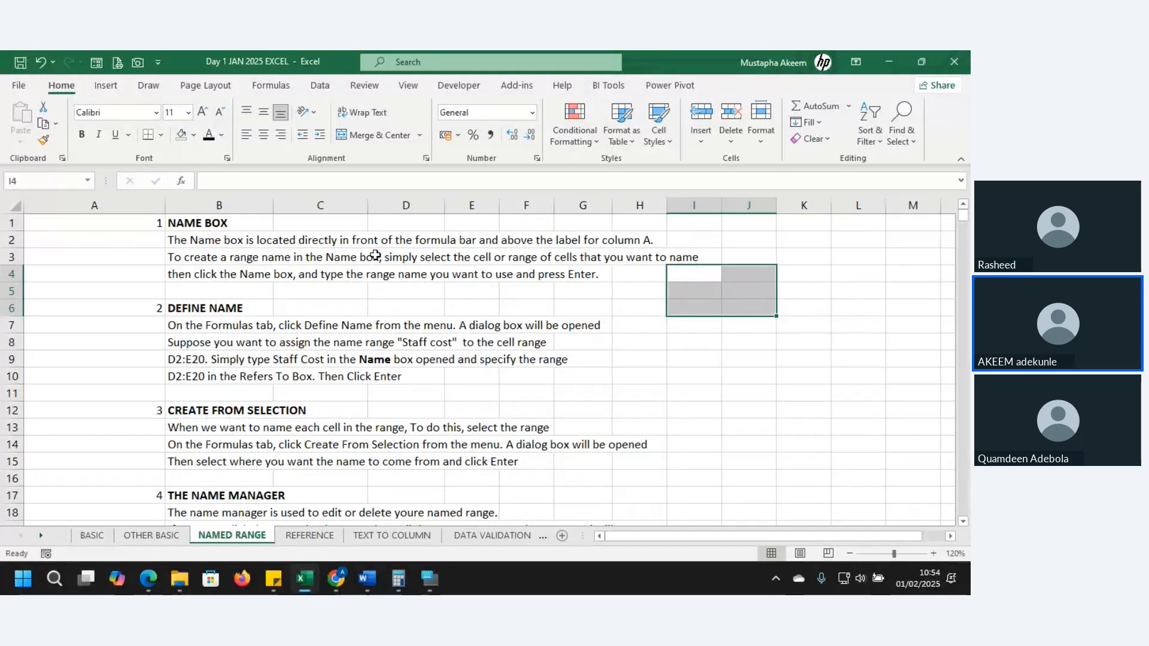
pyautogui.click(320, 223)
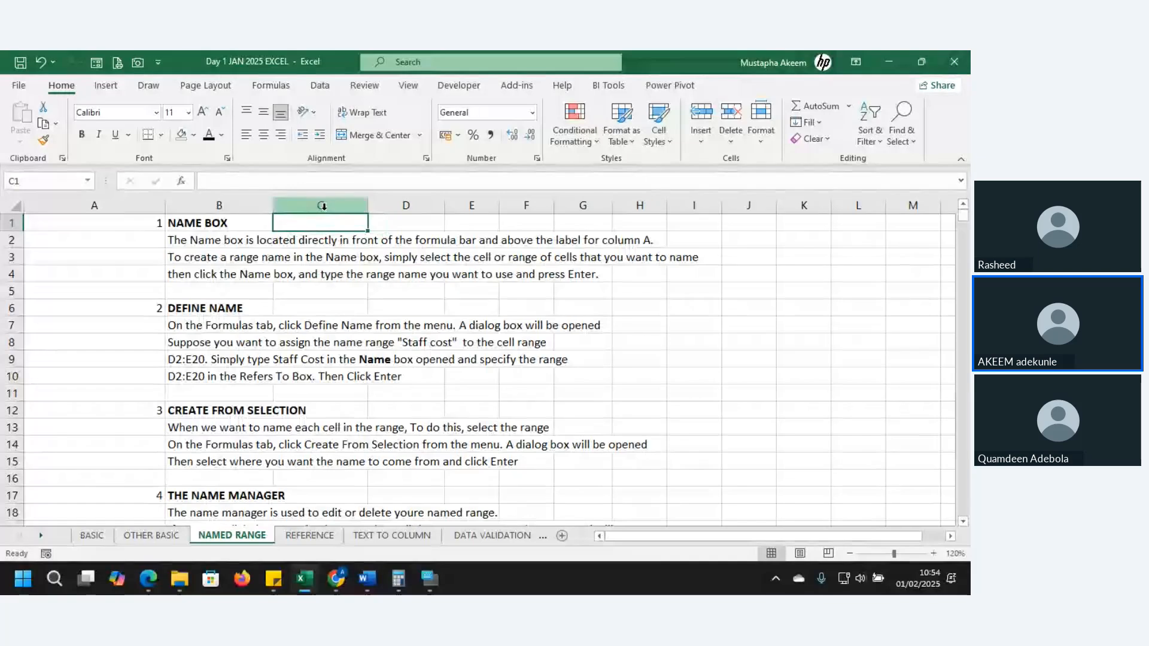
pyautogui.click(323, 206)
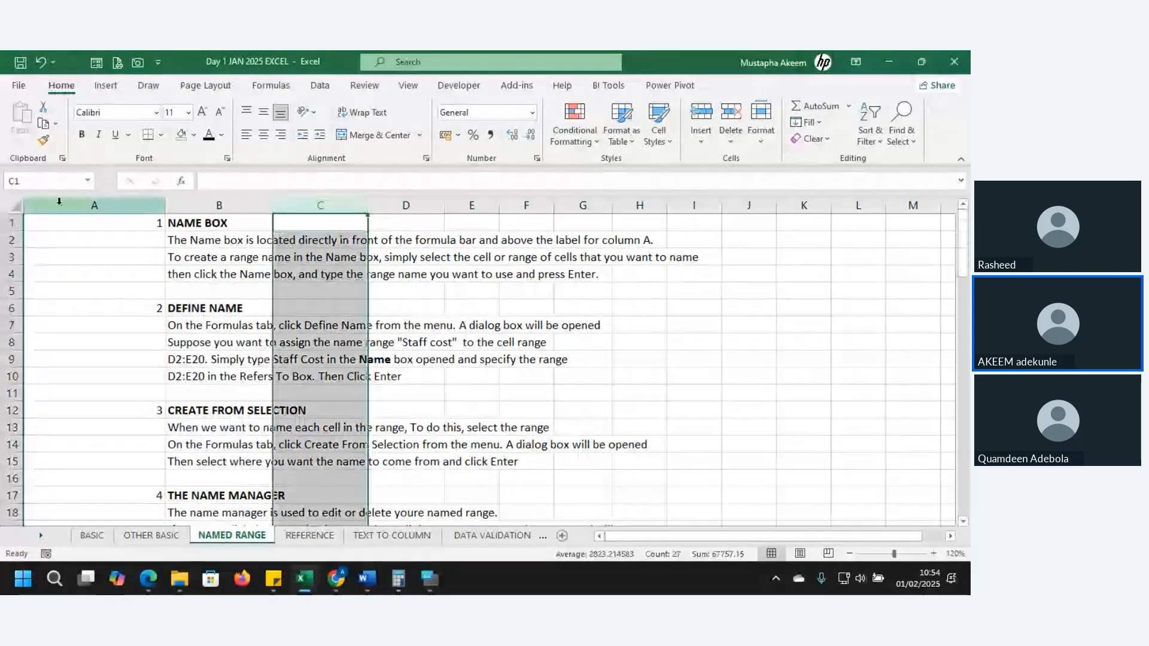
pyautogui.click(9, 224)
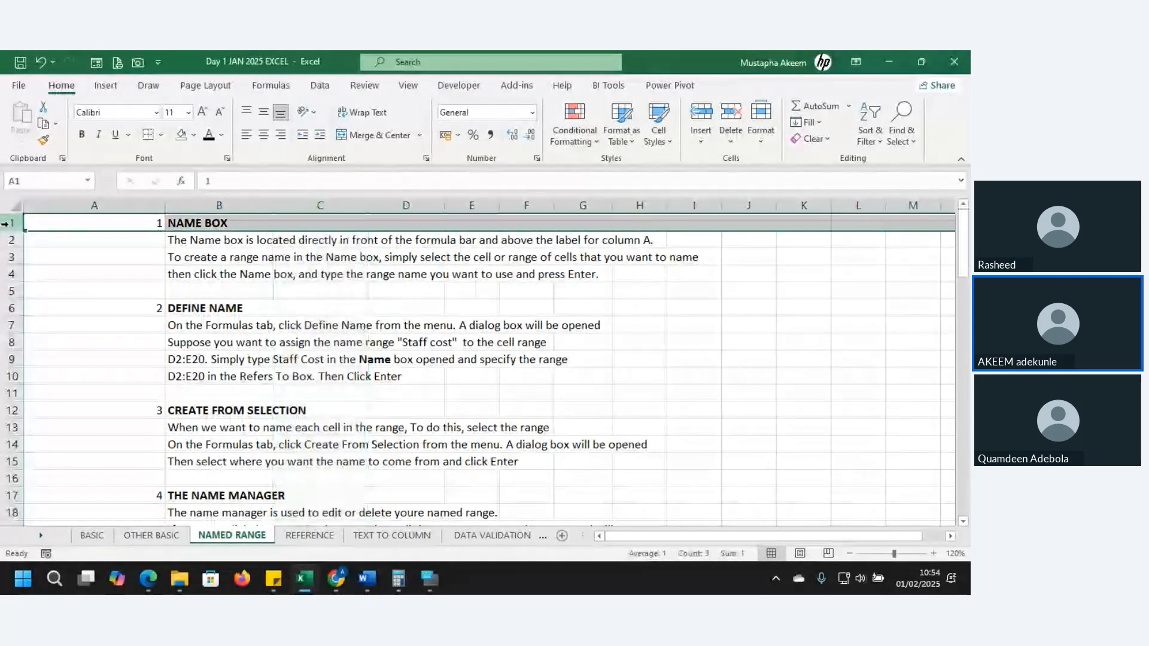
# Name cell C1 with the presenter's first name through the Name Box, and check the name on the cell
pyautogui.click(317, 222)
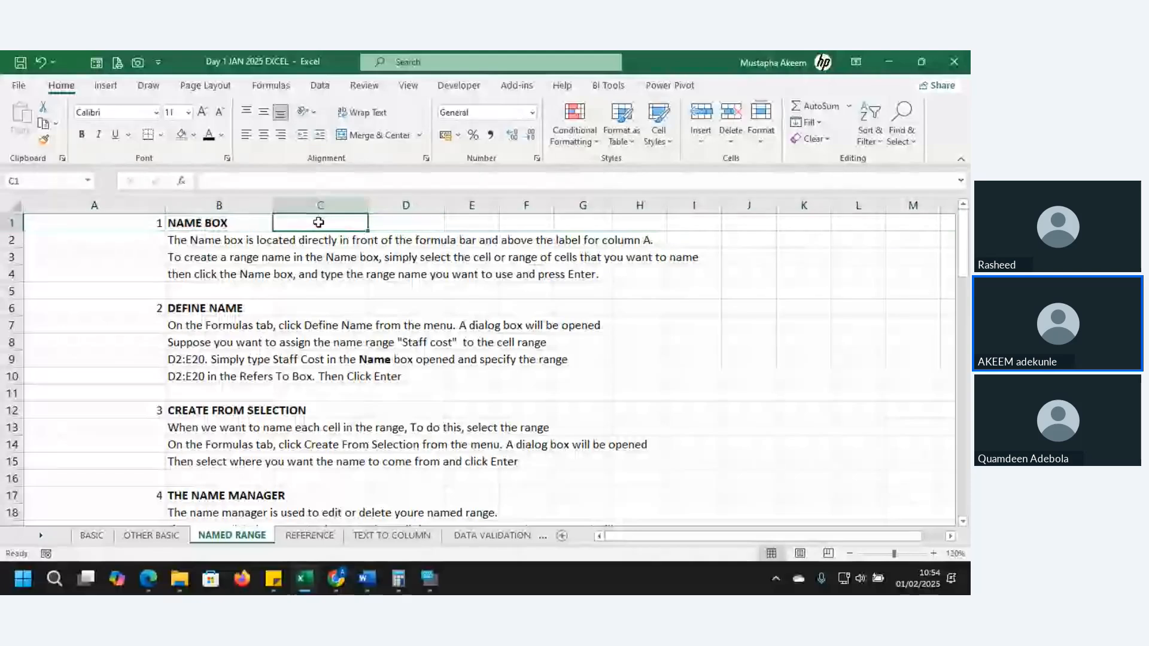
pyautogui.click(24, 183)
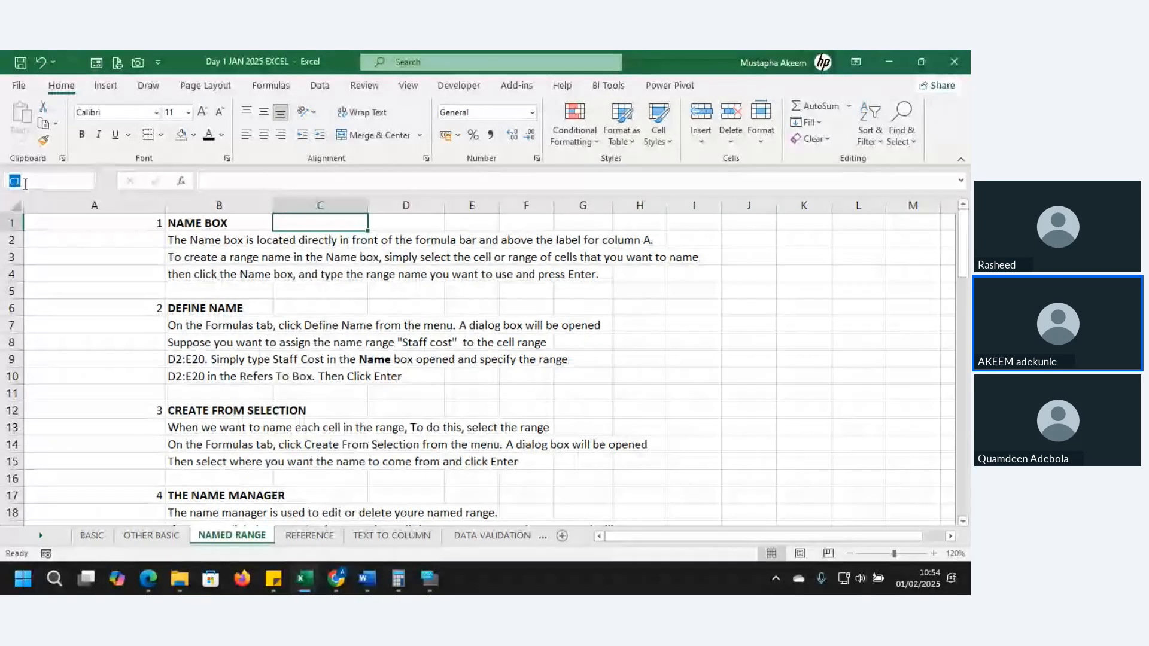
pyautogui.write('AKEEM')
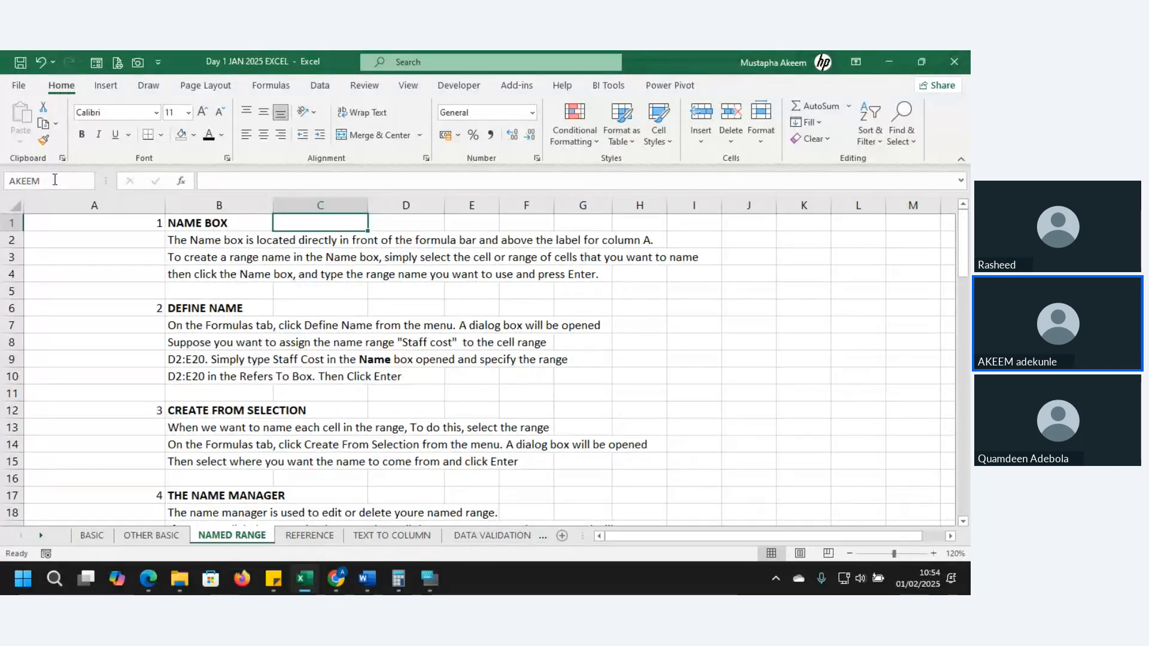
pyautogui.press('Return')
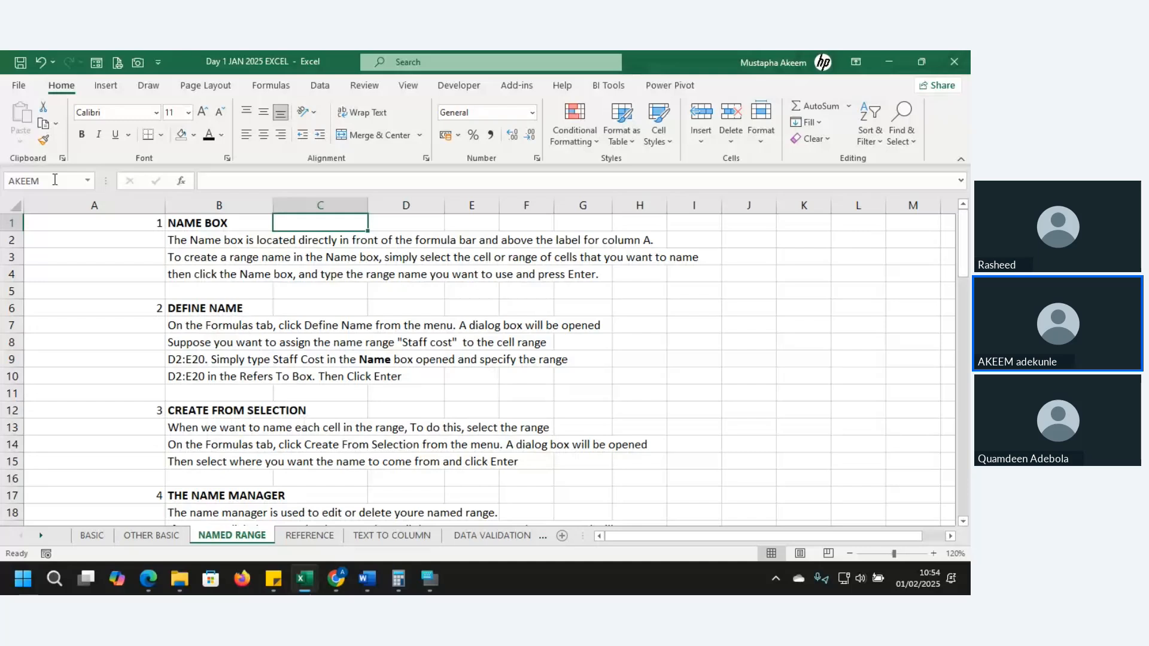
pyautogui.press('Return')
pyautogui.click(330, 225)
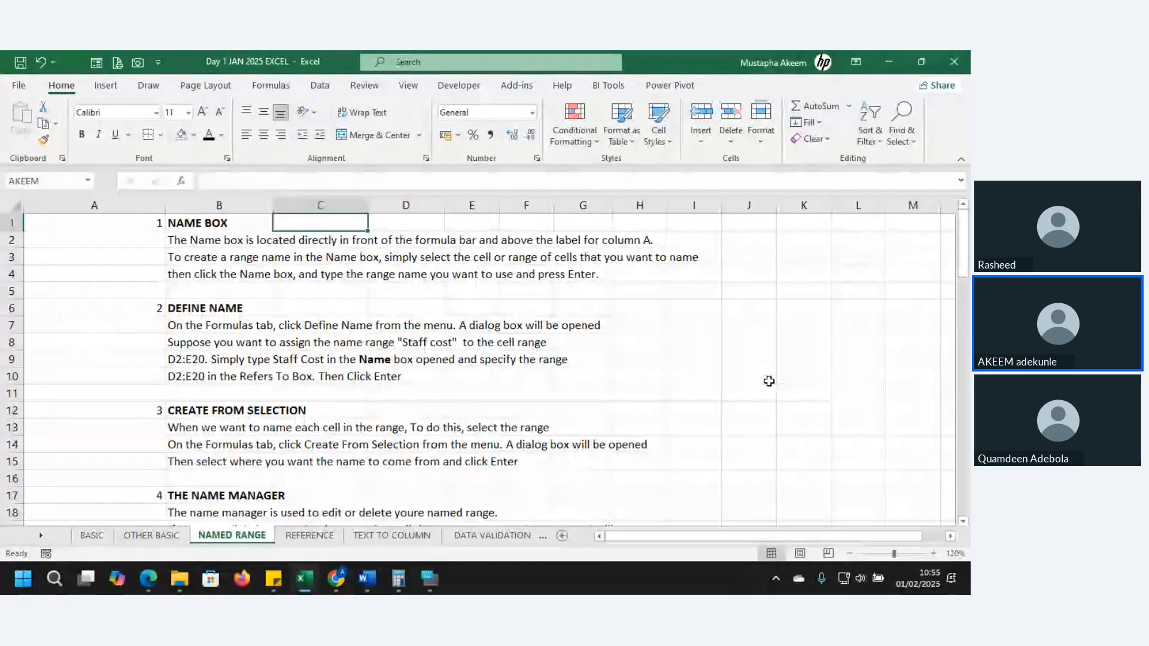
# Enter 768 in cell I6 and a formula in K6 that references I6
pyautogui.click(669, 342)
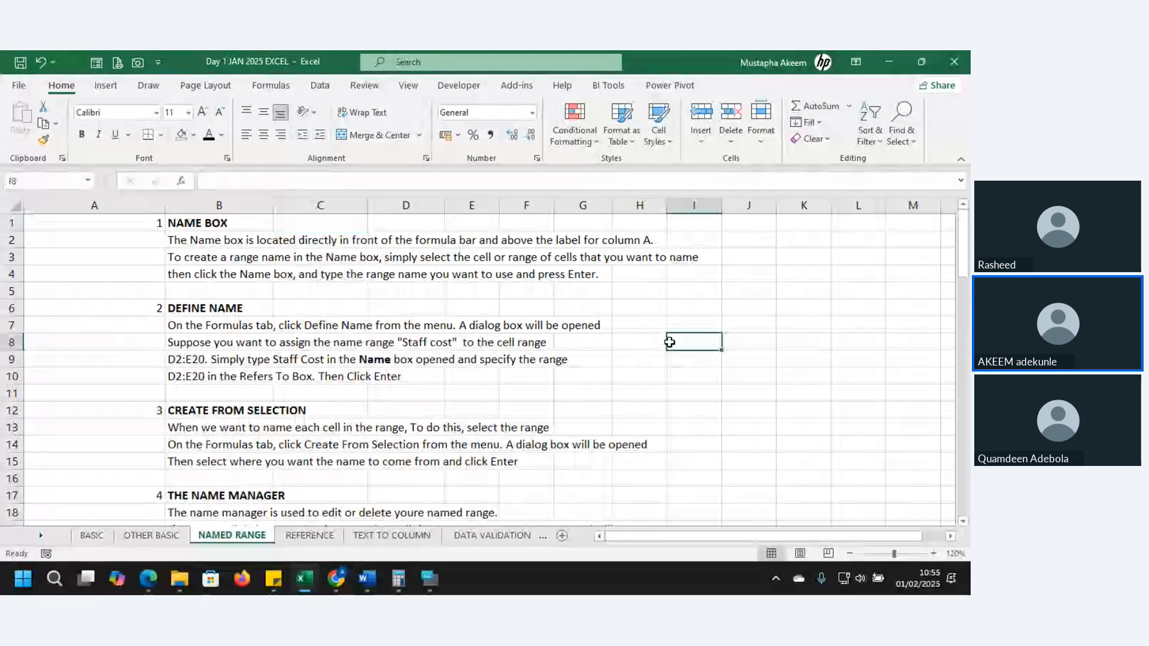
pyautogui.click(689, 302)
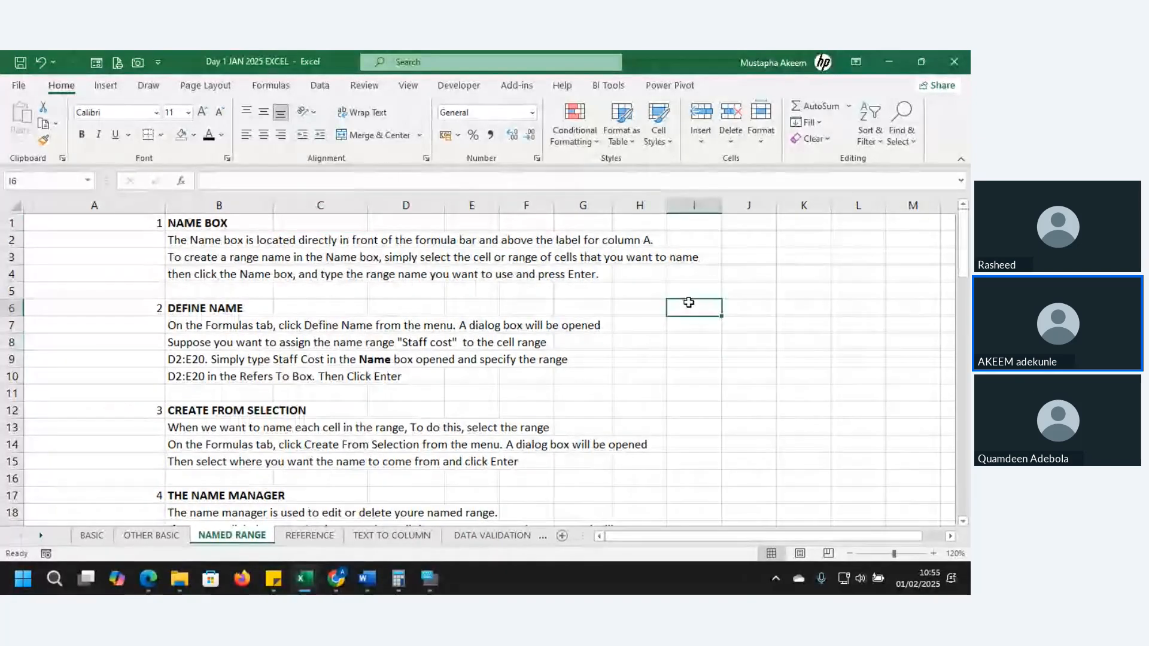
pyautogui.write('768')
pyautogui.click(788, 359)
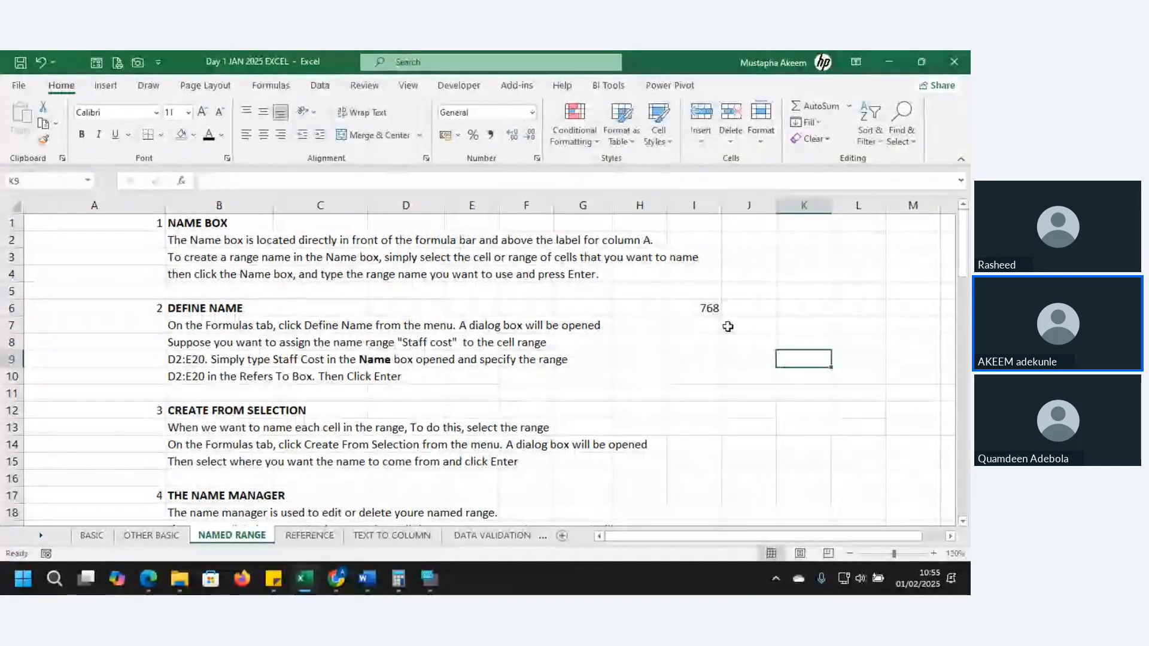
pyautogui.click(706, 308)
pyautogui.doubleClick(826, 311)
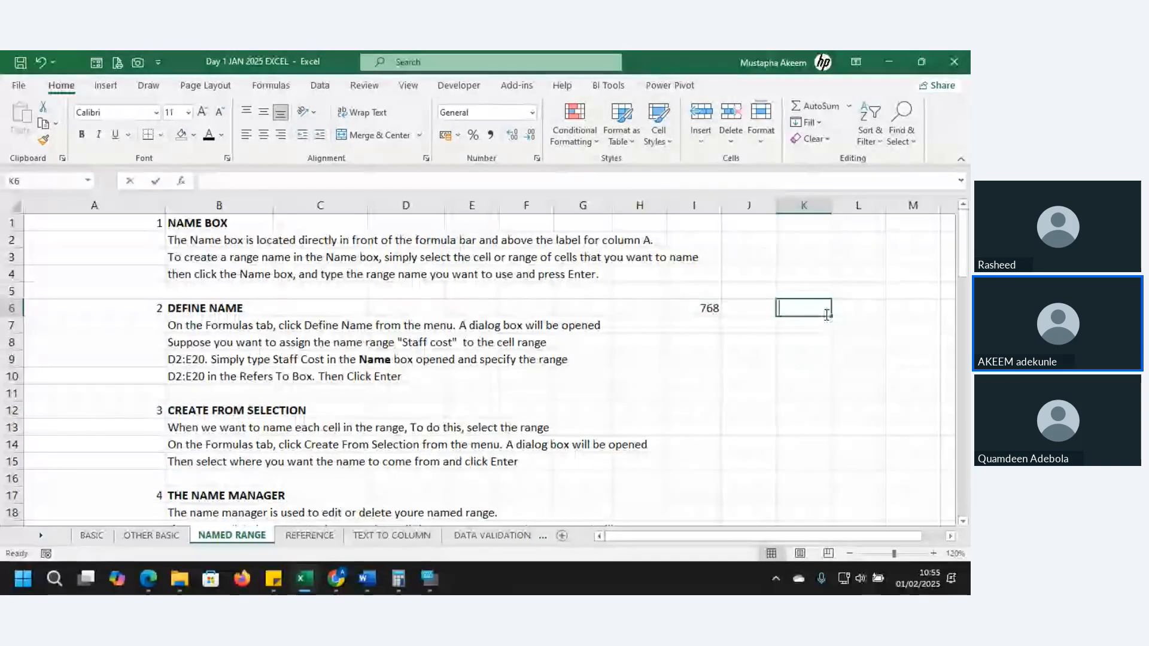
pyautogui.write('=')
pyautogui.click(712, 309)
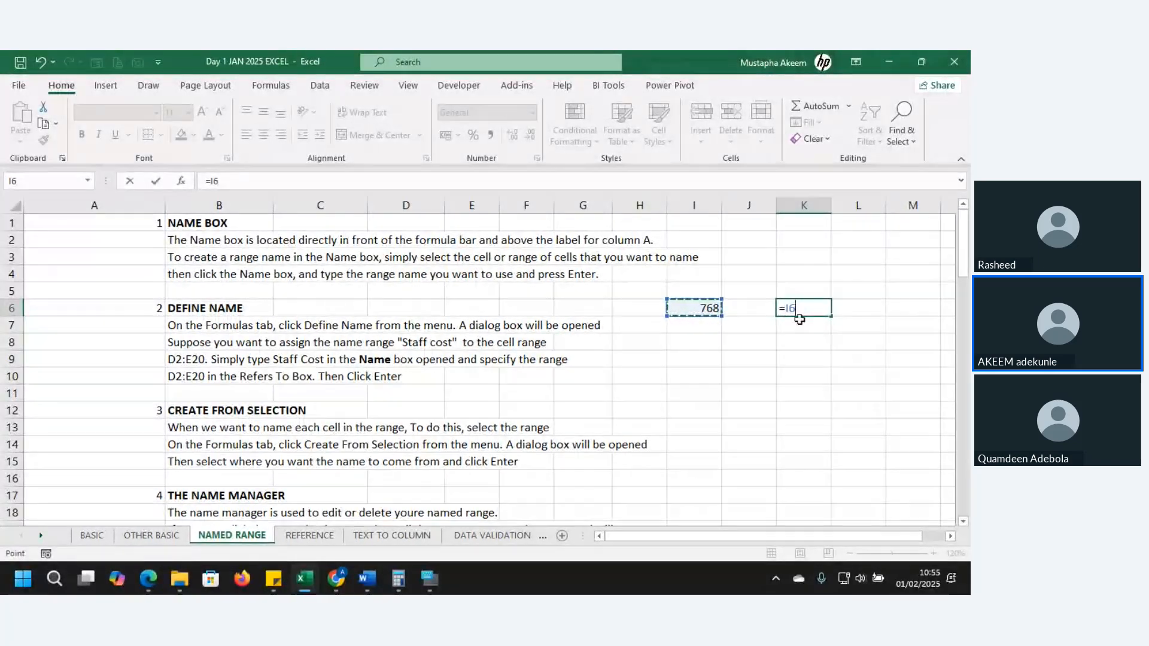
pyautogui.press('Return')
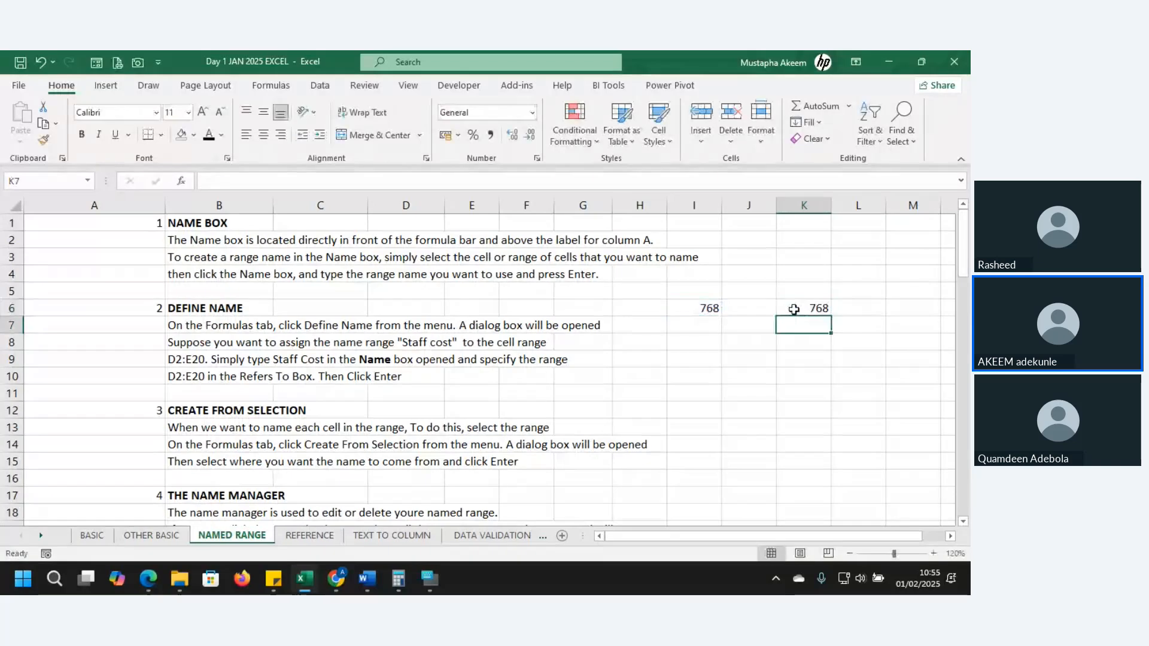
# Change the value in cell I6 to 1000 to test the linked formula in K6
pyautogui.click(706, 308)
pyautogui.write('1')
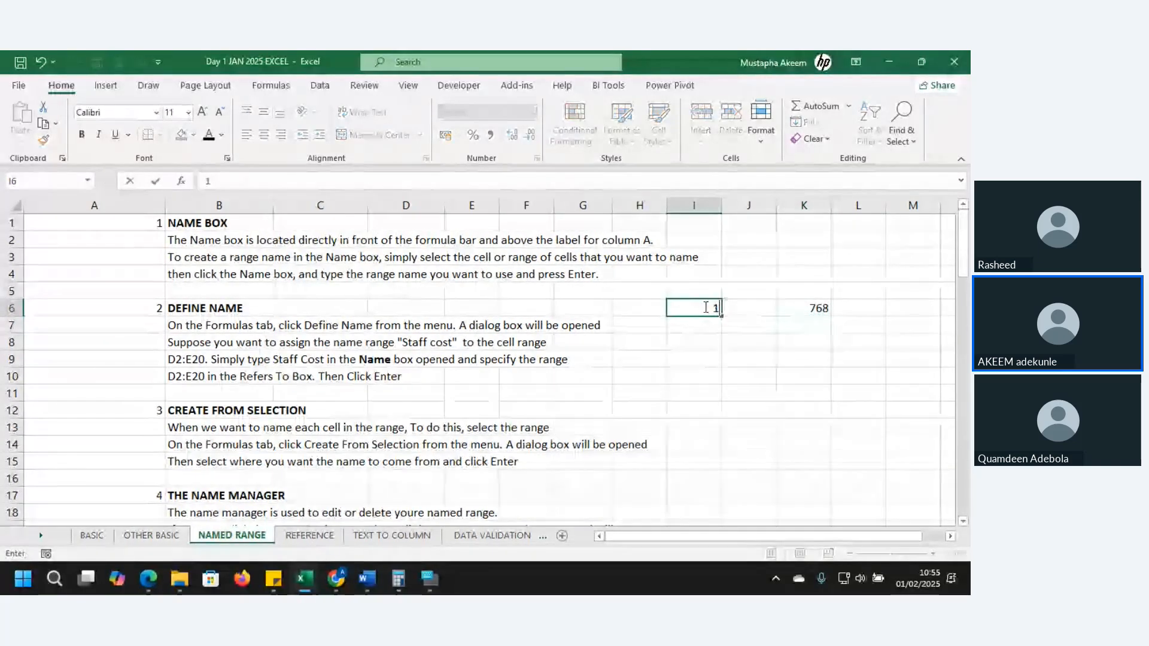
pyautogui.write('000')
pyautogui.press('Return')
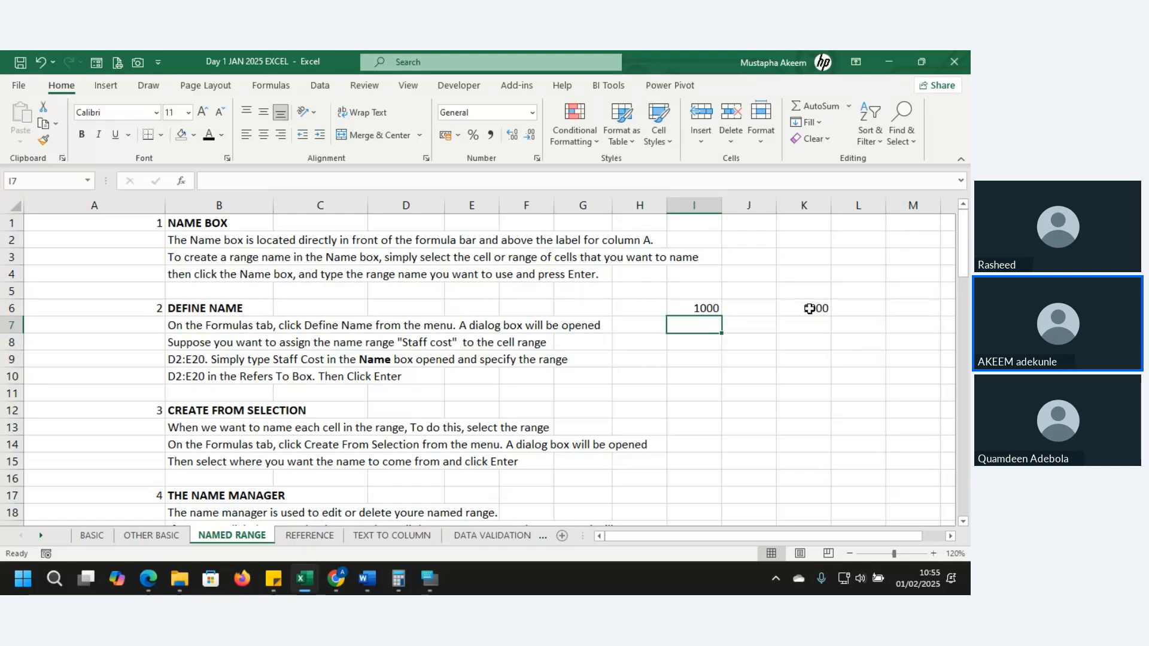
# Enter a formula in I7 that refers to C1 by its defined name, and check the formula
pyautogui.write('=A')
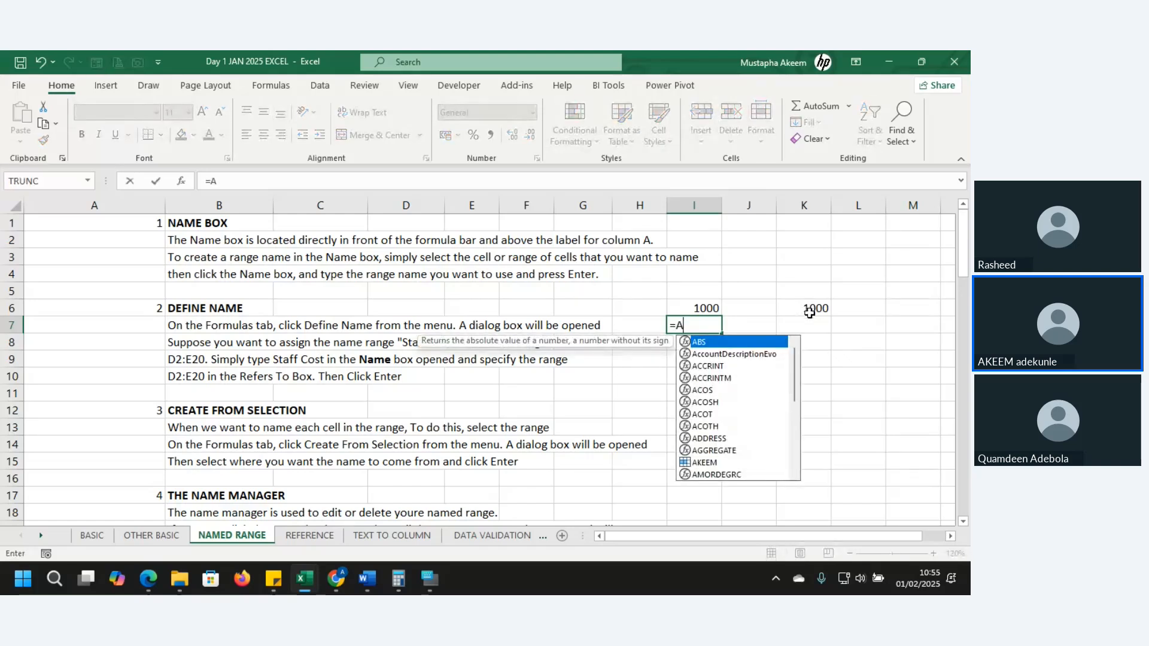
pyautogui.write('KE')
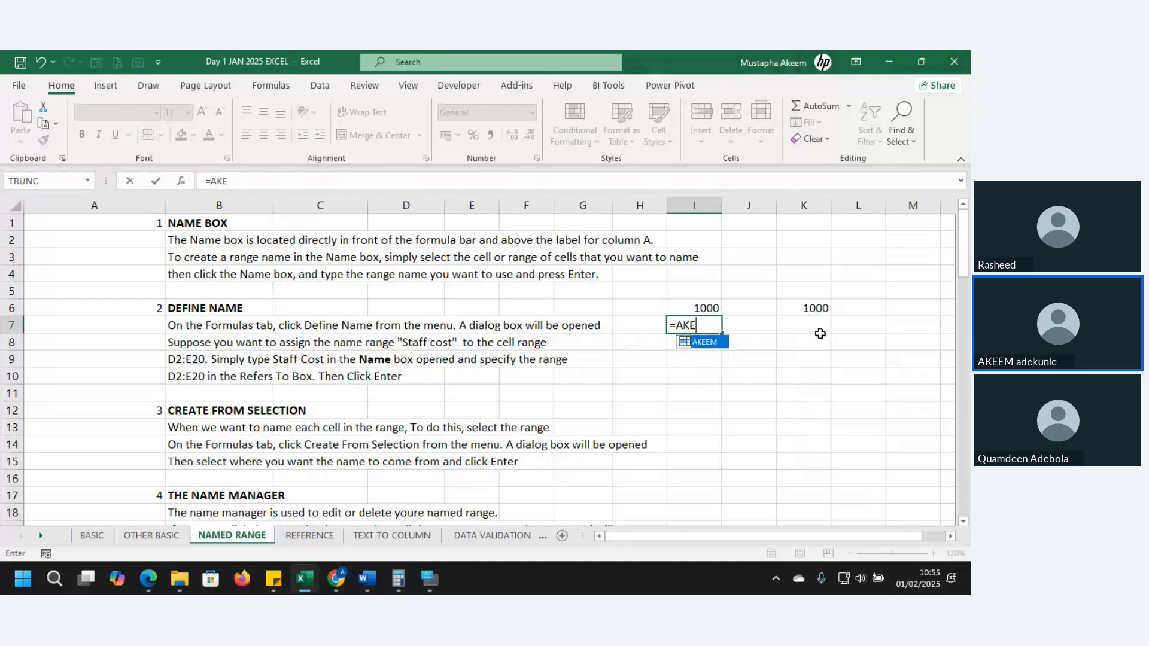
pyautogui.doubleClick(703, 341)
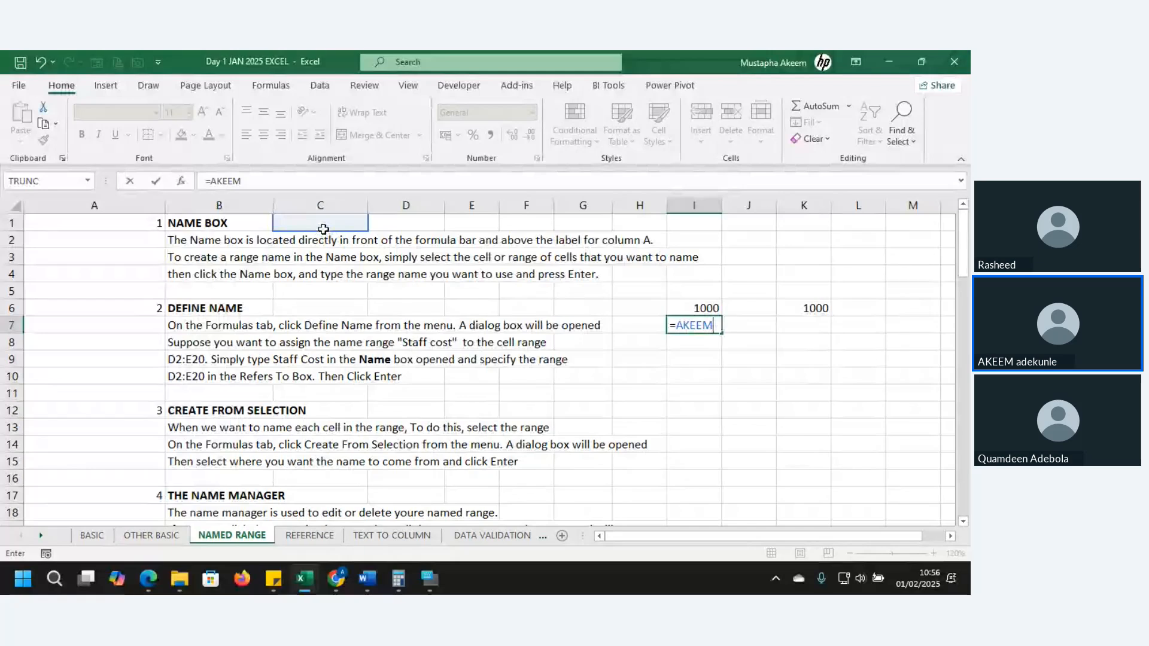
pyautogui.press('Return')
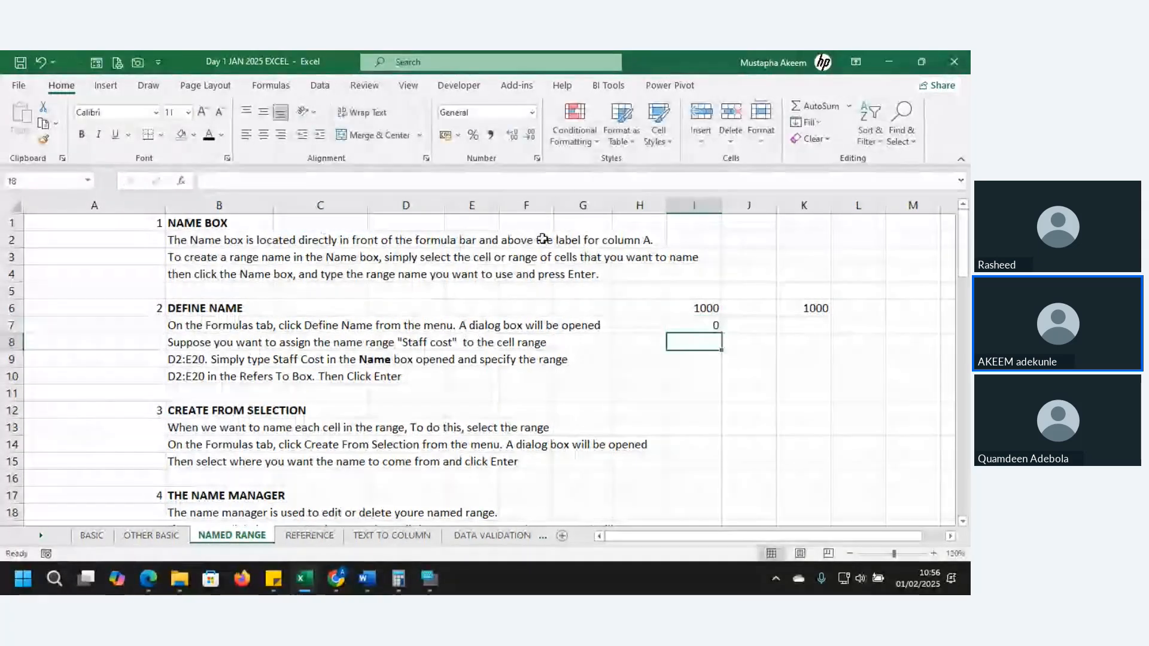
pyautogui.click(695, 325)
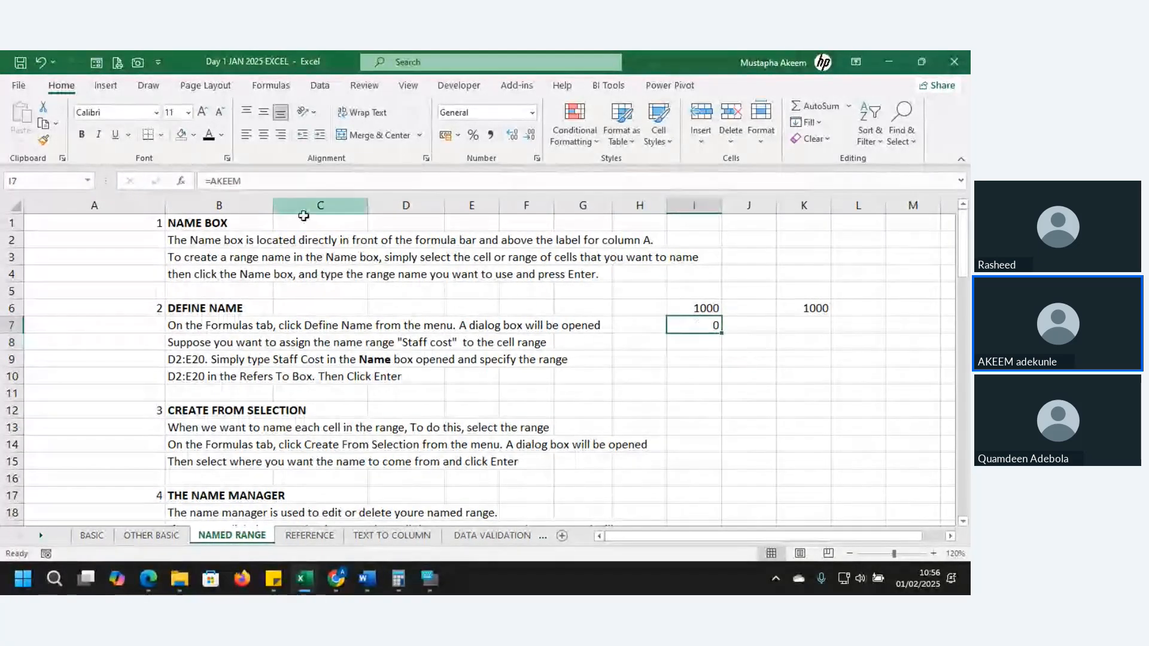
# Enter 569 in the named cell C1 and check the linked formula in I7
pyautogui.click(310, 219)
pyautogui.write('56')
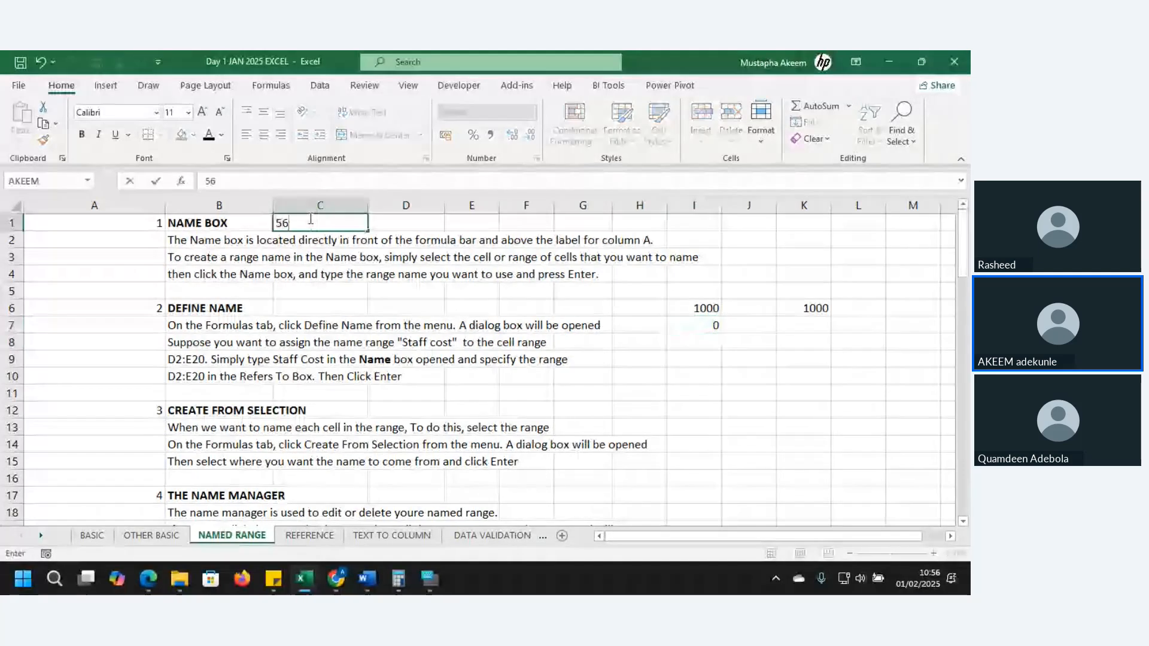
pyautogui.write('9')
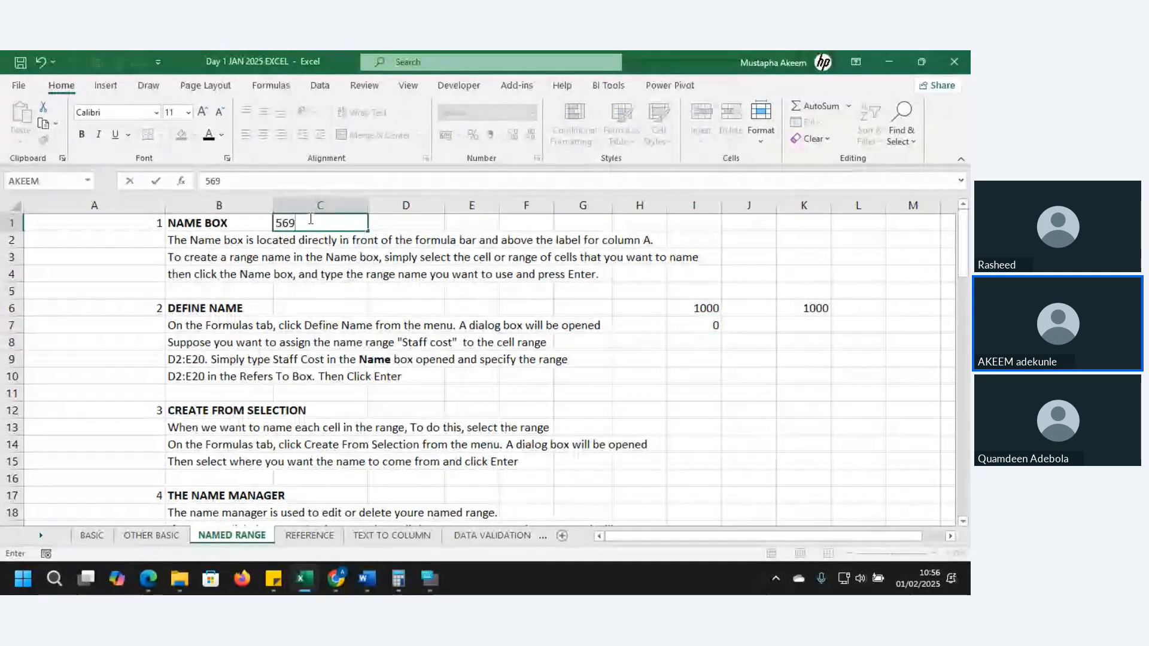
pyautogui.press('Return')
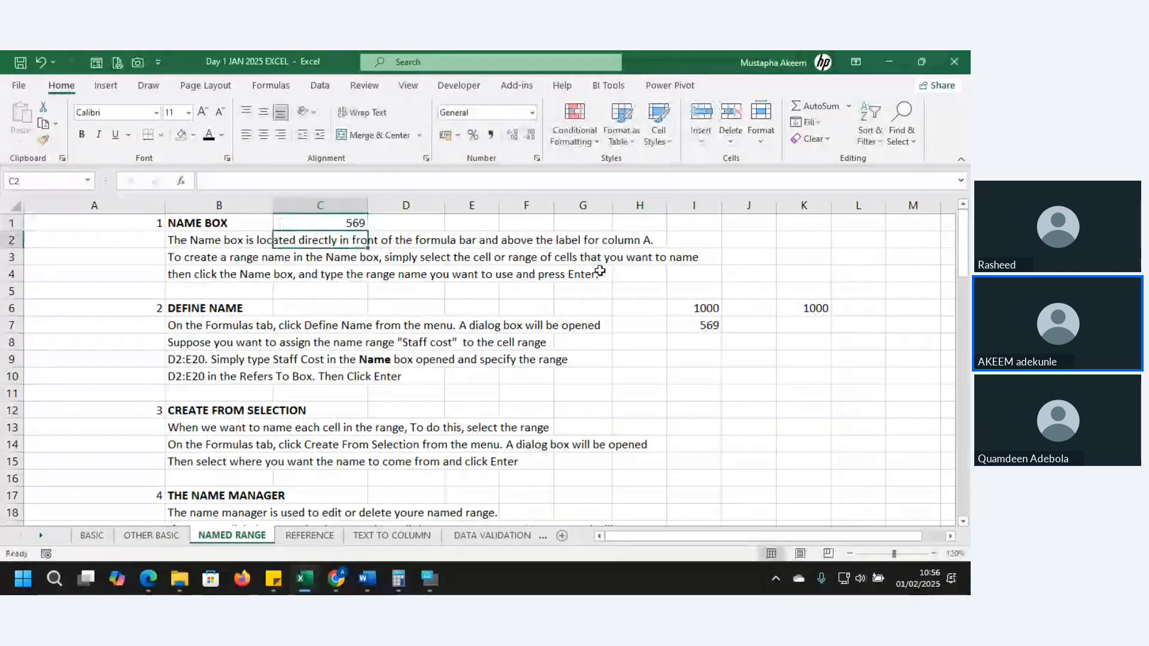
pyautogui.click(704, 325)
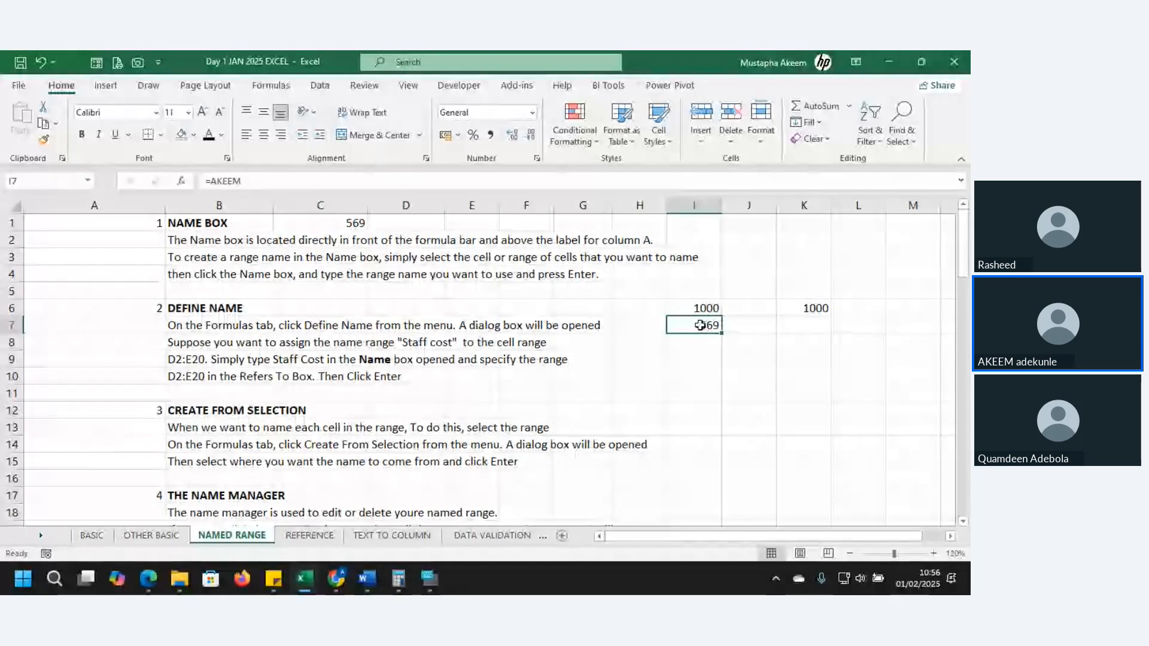
# Extend the named-cell formula in I7 by adding +1000, and check the edited formula
pyautogui.click(341, 220)
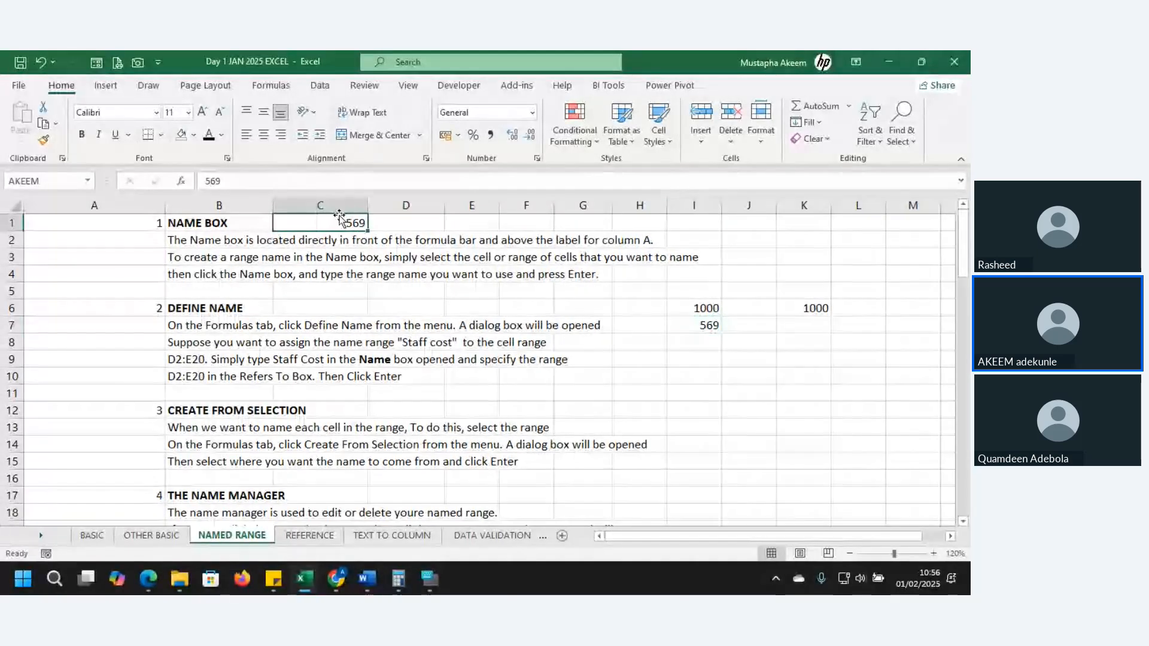
pyautogui.click(716, 331)
pyautogui.click(305, 178)
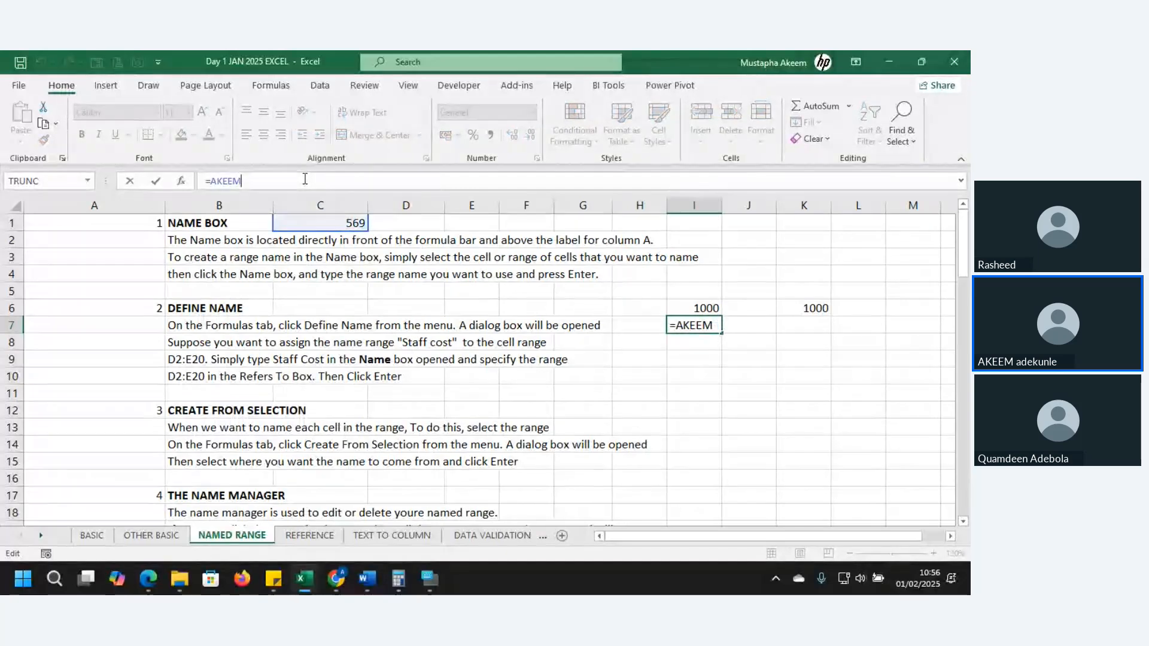
pyautogui.write('+1000')
pyautogui.hotkey('ctrl', 'Return')
pyautogui.press('Return')
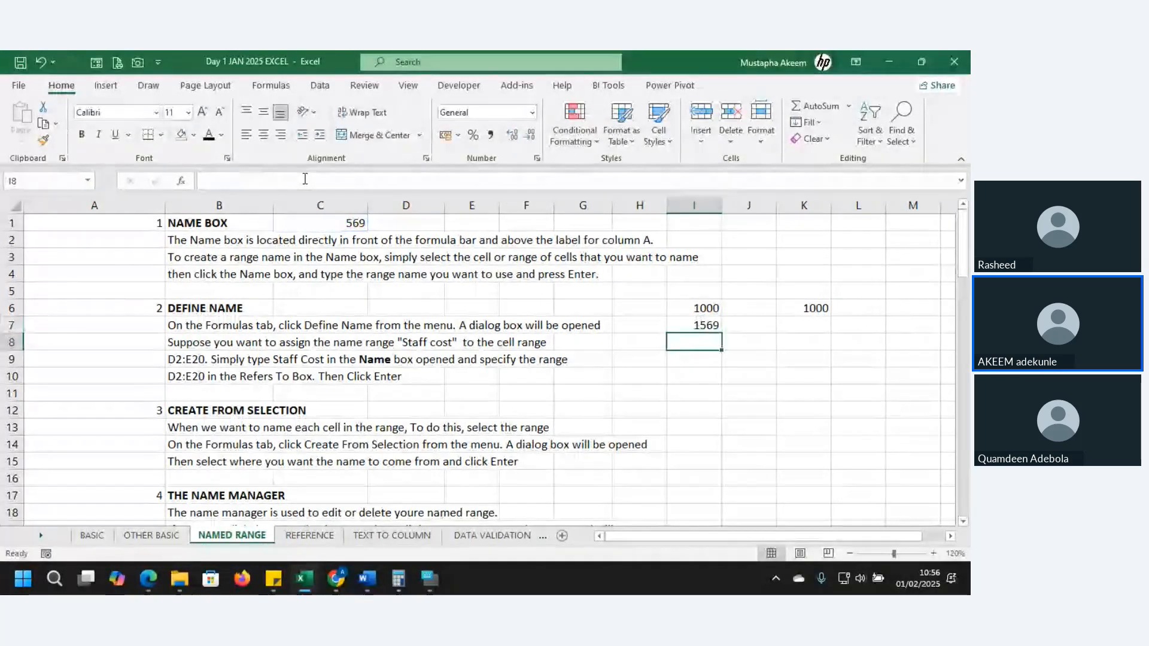
pyautogui.click(690, 328)
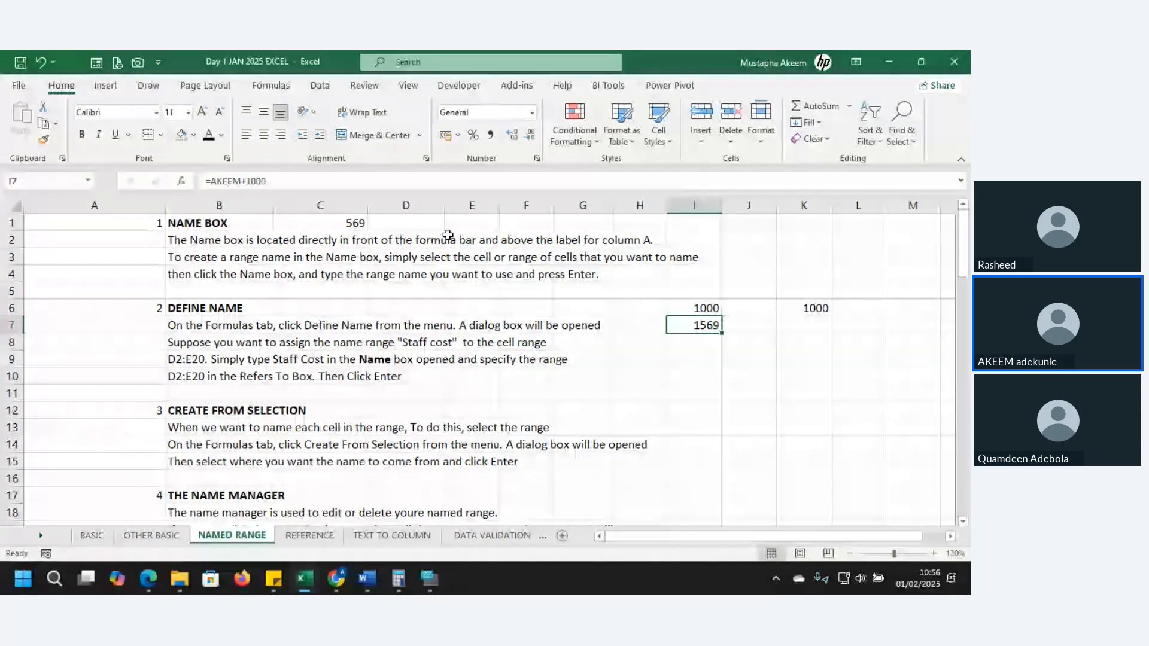
# Clear the value from the named cell C1 and go down to the DEFINE NAME notes at C7
pyautogui.click(344, 223)
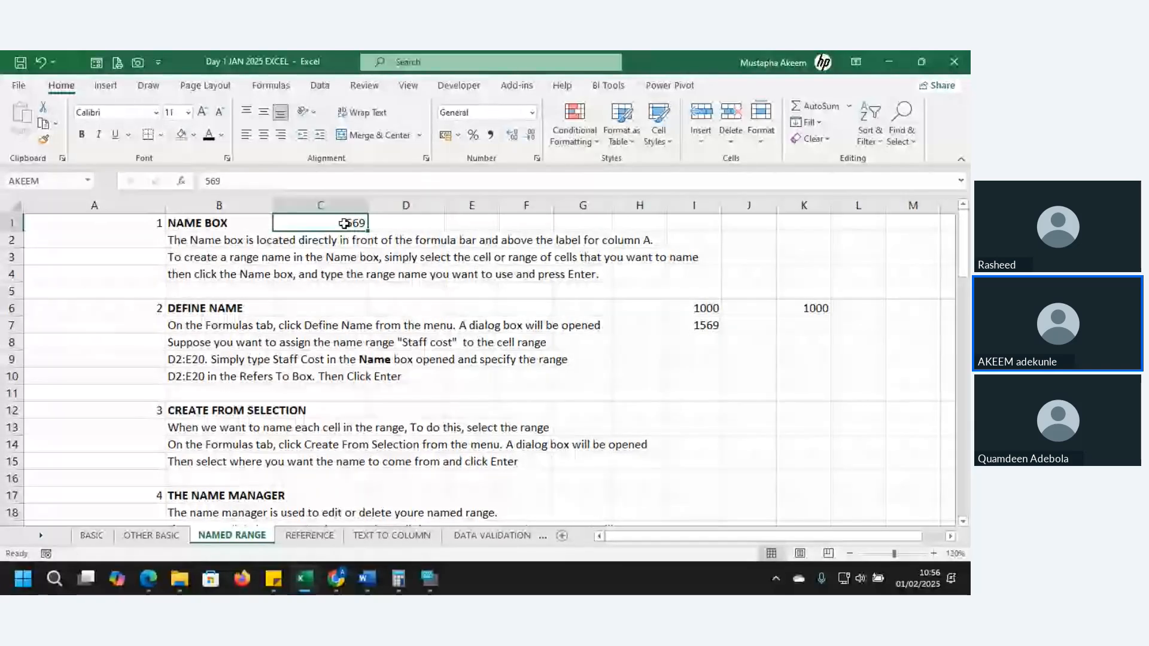
pyautogui.press('Delete')
pyautogui.press('Return')
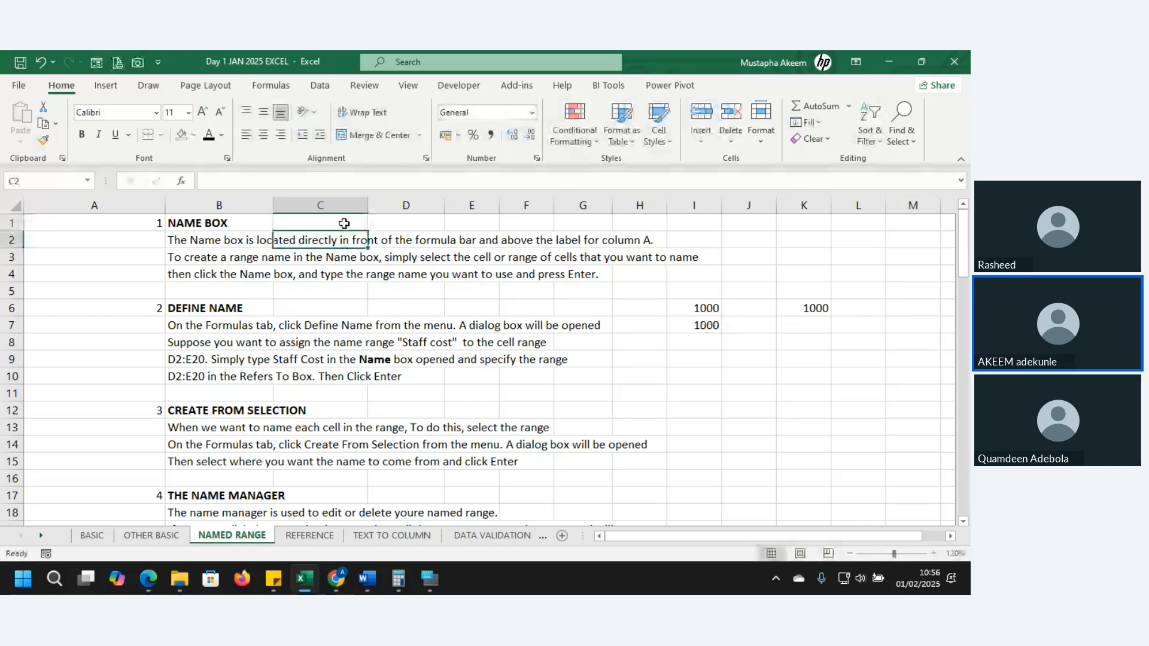
pyautogui.press('Down')
pyautogui.press('Down')
pyautogui.press('Down')
pyautogui.press('Down')
pyautogui.press('Down')
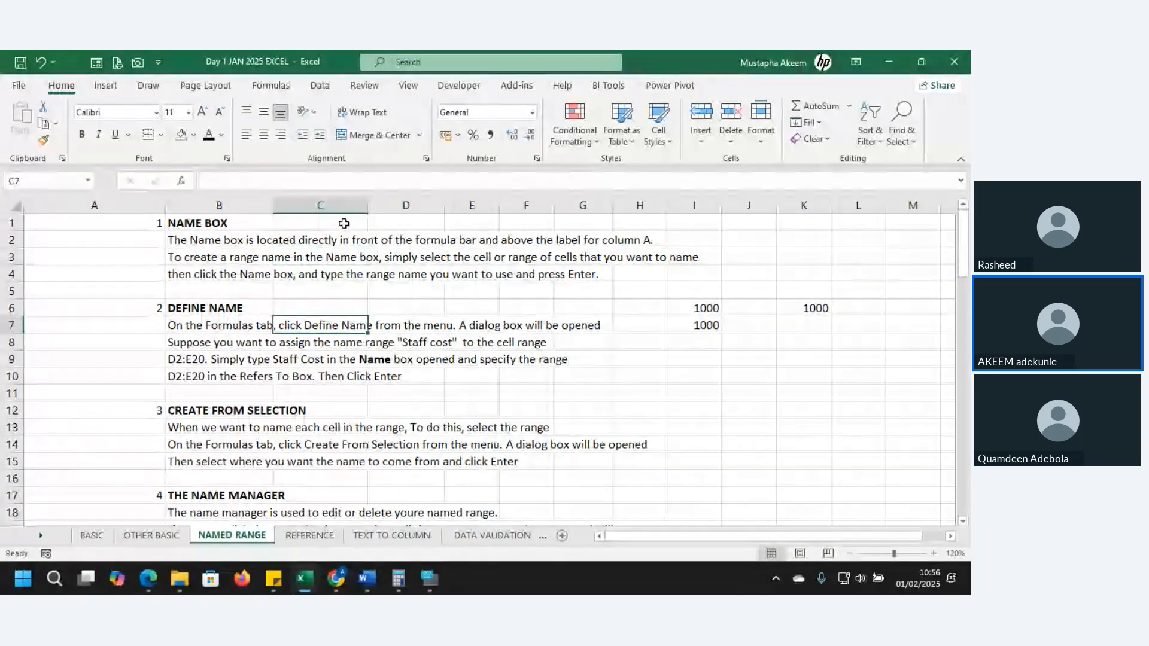
# Look through the NAMED RANGE notes from DEFINE NAME down to the stock shares and price table
pyautogui.press('Down')
pyautogui.press('Down')
pyautogui.press('Down')
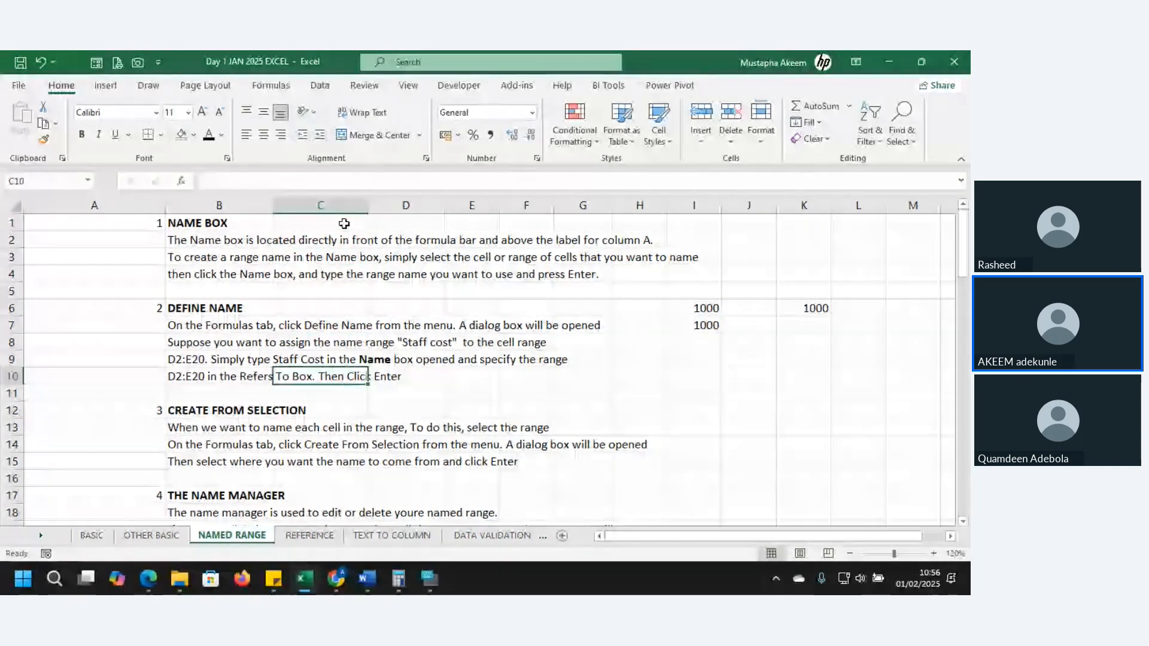
pyautogui.press('Down')
pyautogui.press('Down')
pyautogui.press('Down')
pyautogui.press('Down')
pyautogui.press('Down')
pyautogui.press('Down')
pyautogui.press('Down')
pyautogui.press('Down')
pyautogui.press('Down')
pyautogui.press('Down')
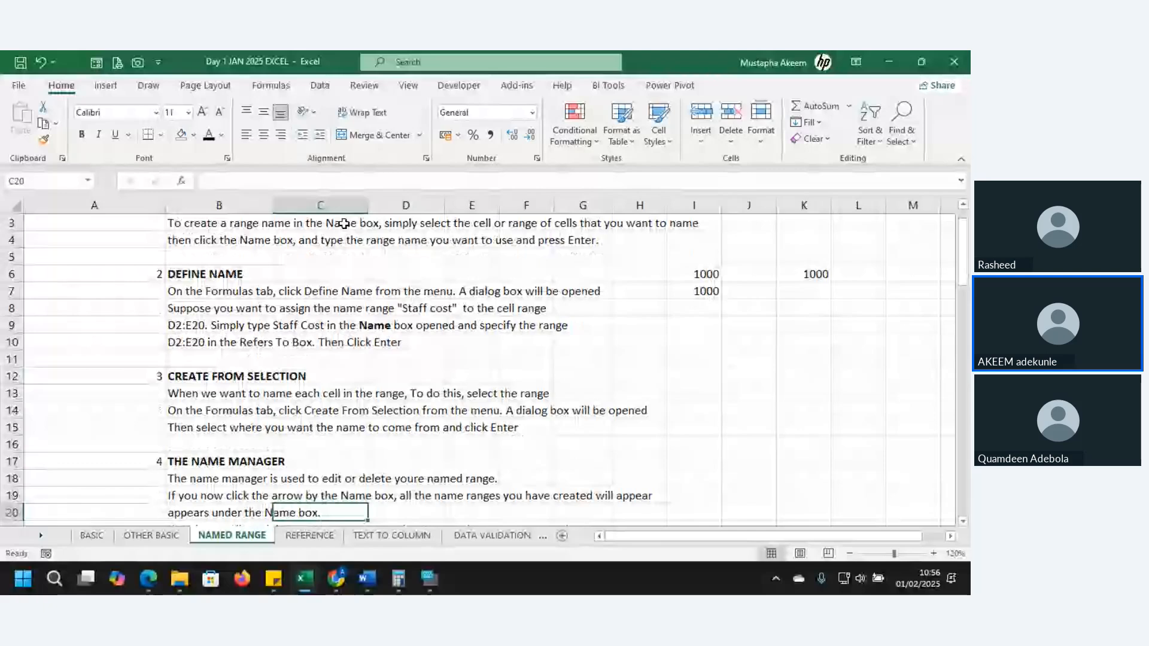
pyautogui.press('Down')
pyautogui.press('Down')
pyautogui.press('Down')
pyautogui.press('Down')
pyautogui.press('Down')
pyautogui.press('Down')
pyautogui.press('Down')
pyautogui.press('Down')
pyautogui.press('Down')
pyautogui.press('Down')
pyautogui.press('Down')
pyautogui.press('Down')
pyautogui.press('Down')
pyautogui.press('Down')
pyautogui.press('Down')
pyautogui.press('Down')
pyautogui.press('Down')
pyautogui.press('Down')
pyautogui.press('Down')
pyautogui.press('Down')
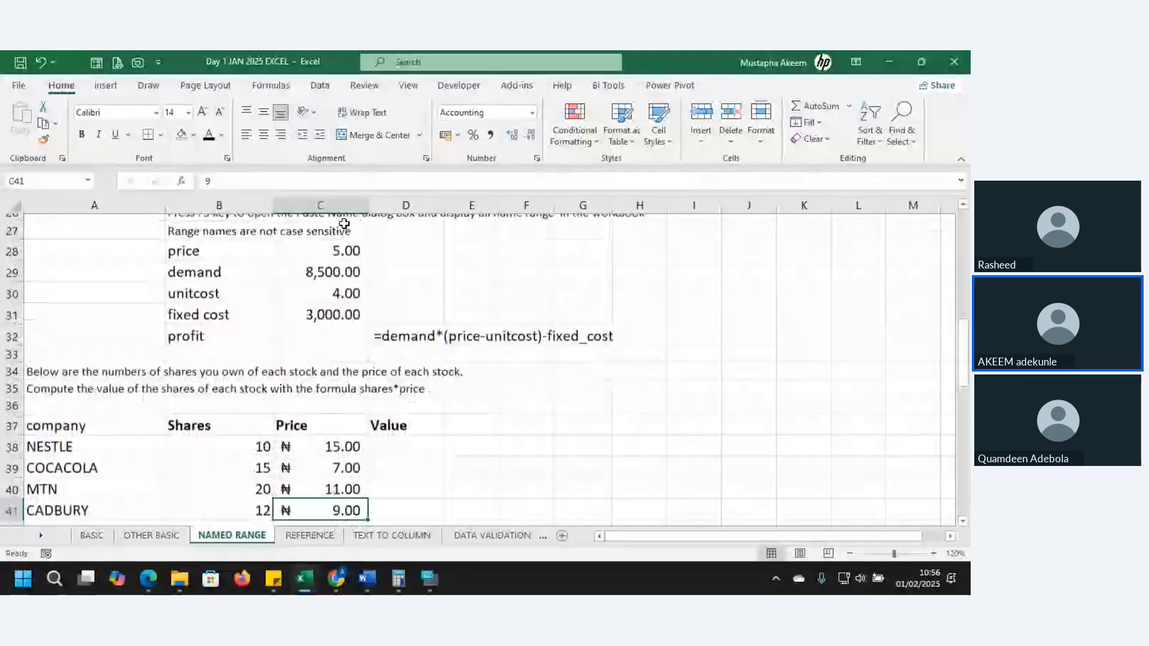
pyautogui.press('Down')
pyautogui.press('Down')
pyautogui.press('Down')
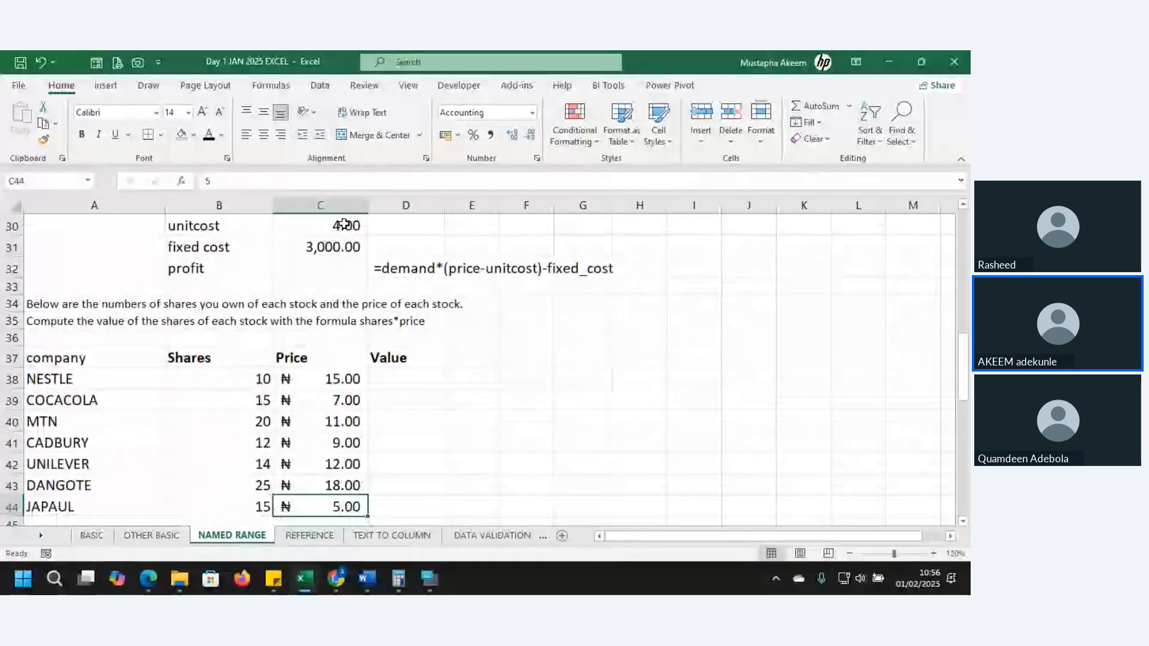
pyautogui.press('Up')
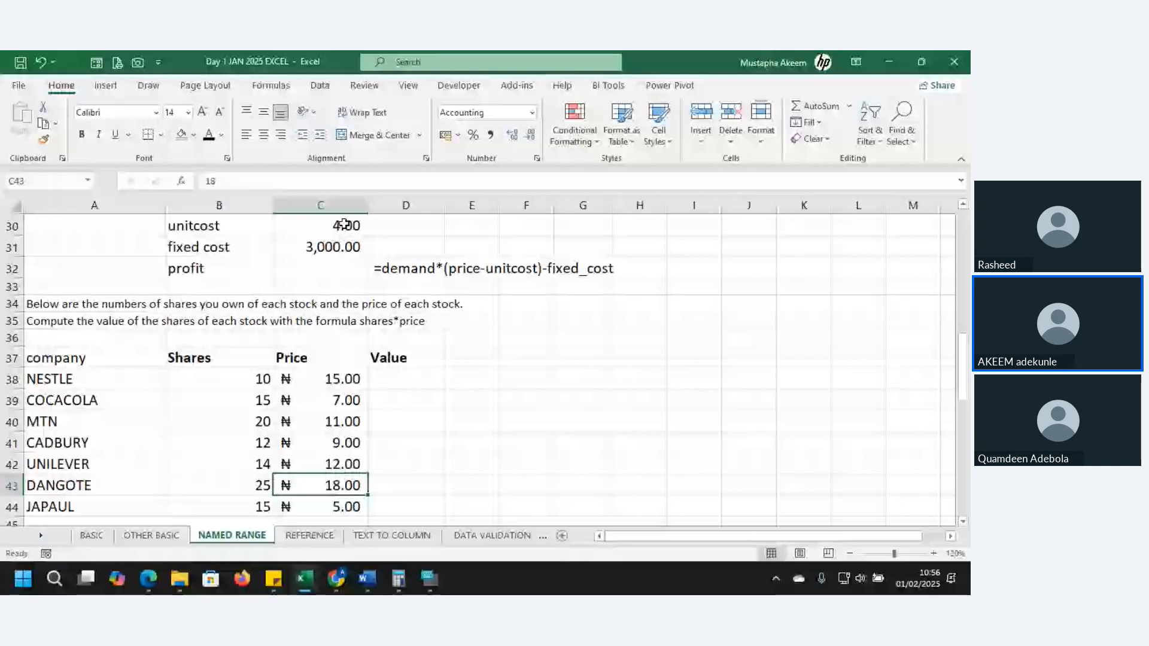
# Return to the NAME BOX notes and review the naming methods down to the price, demand and profit example
pyautogui.scroll(6, 344, 224)
pyautogui.click(344, 223)
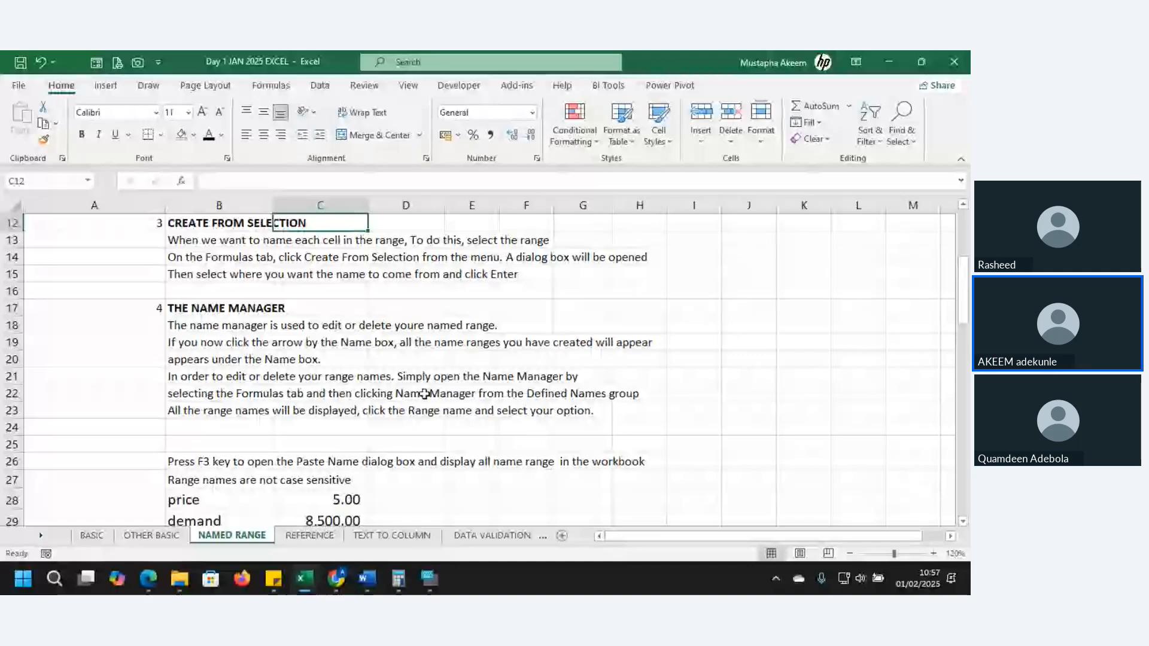
pyautogui.press('Up')
pyautogui.press('Up')
pyautogui.press('Up')
pyautogui.press('Up')
pyautogui.press('Up')
pyautogui.press('Up')
pyautogui.press('Up')
pyautogui.press('Up')
pyautogui.press('Up')
pyautogui.press('Up')
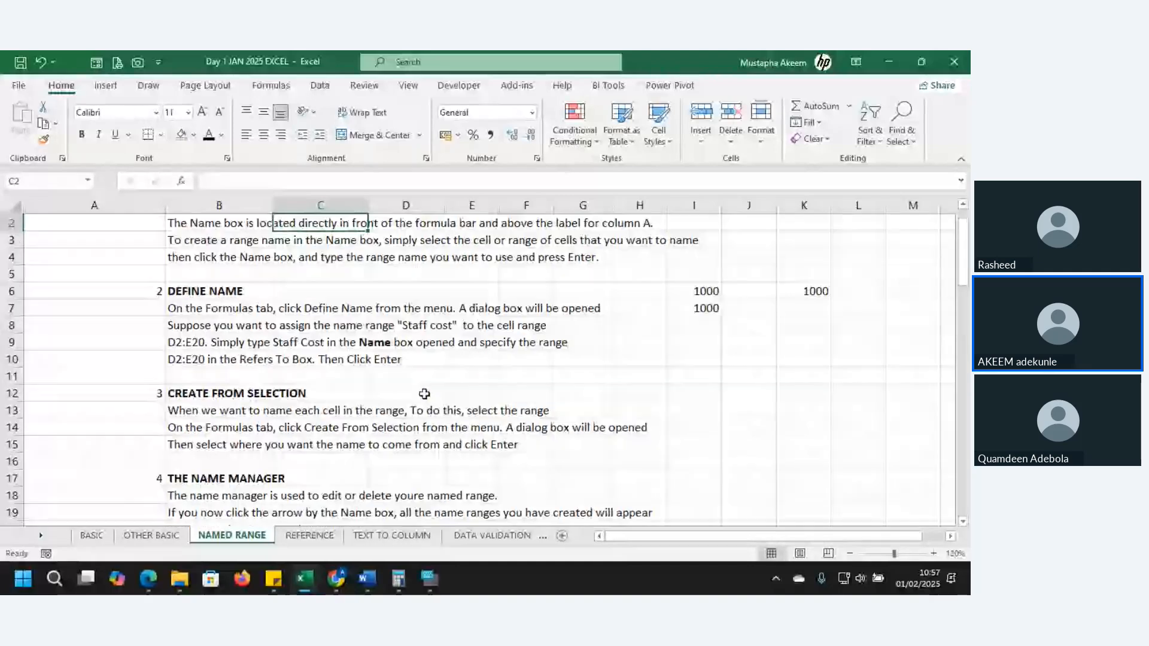
pyautogui.press('Up')
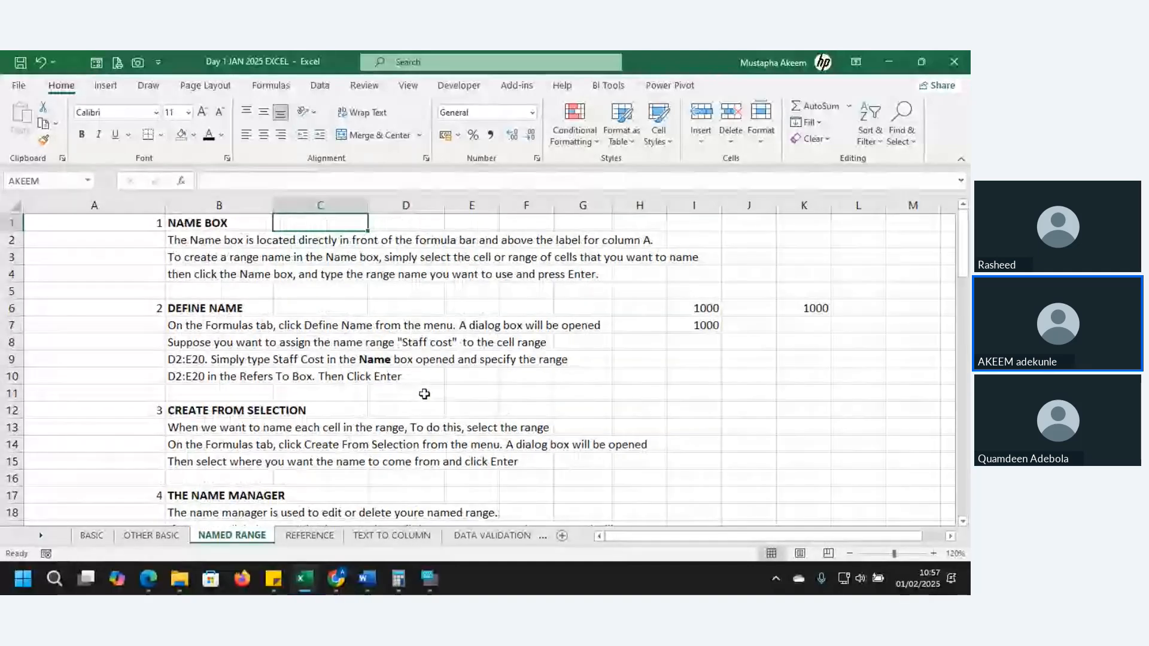
pyautogui.press('Down')
pyautogui.press('Down')
pyautogui.press('Down')
pyautogui.press('Down')
pyautogui.press('Down')
pyautogui.press('Down')
pyautogui.press('Down')
pyautogui.press('Down')
pyautogui.press('Down')
pyautogui.press('Down')
pyautogui.press('Down')
pyautogui.press('Down')
pyautogui.press('Down')
pyautogui.press('Down')
pyautogui.press('Down')
pyautogui.press('Down')
pyautogui.press('Down')
pyautogui.press('Down')
pyautogui.press('Down')
pyautogui.press('Down')
pyautogui.press('Down')
pyautogui.press('Down')
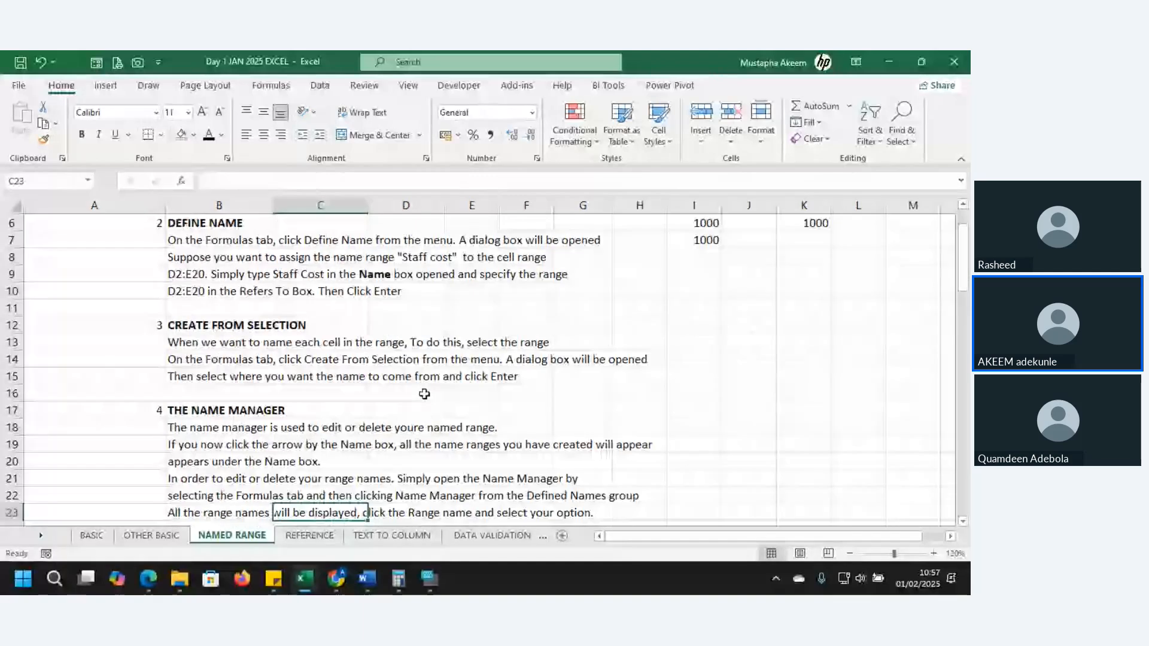
pyautogui.scroll(-5, 424, 394)
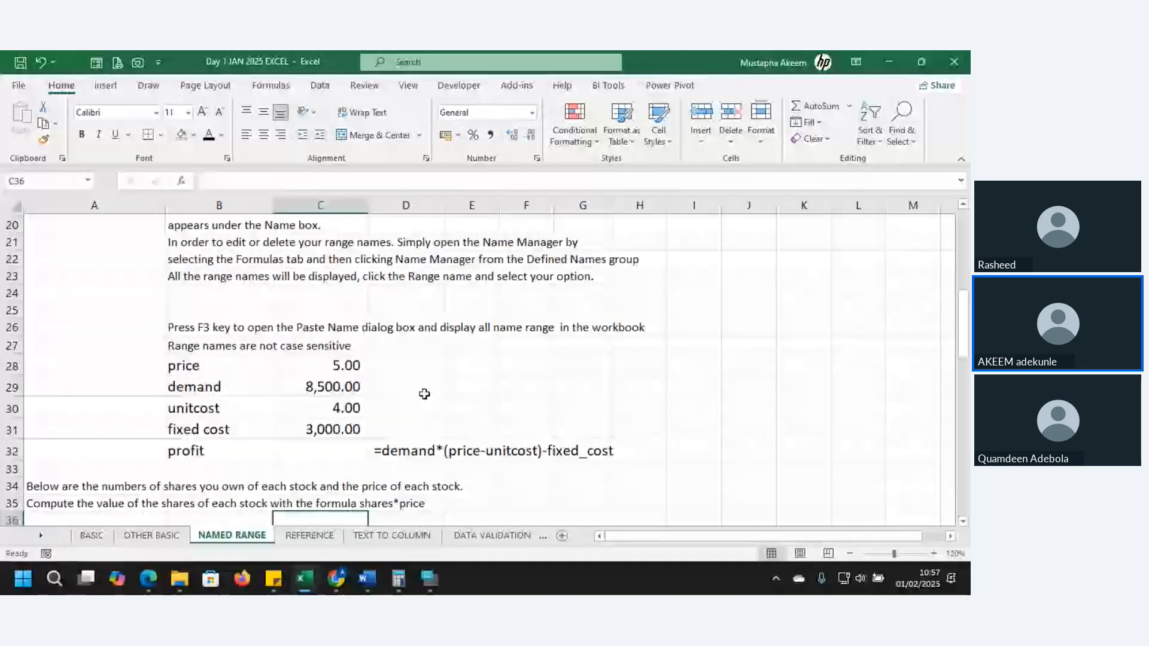
# Inspect the existing cell names and contents of the price cell C28 and the demand cell C29
pyautogui.click(319, 363)
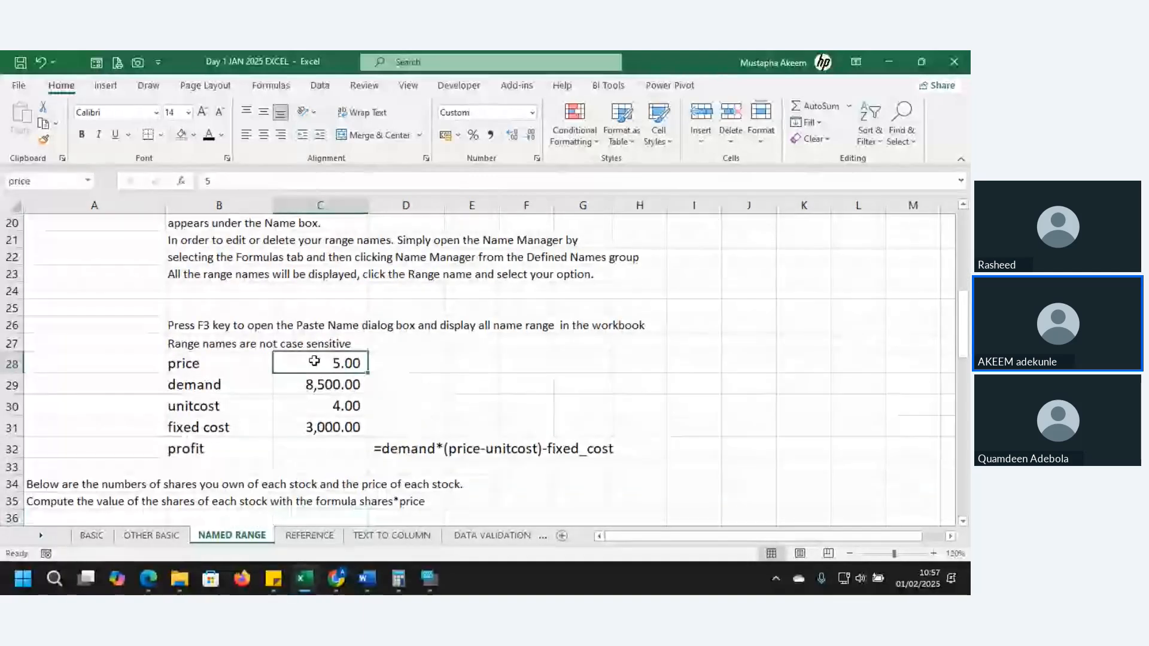
pyautogui.click(316, 383)
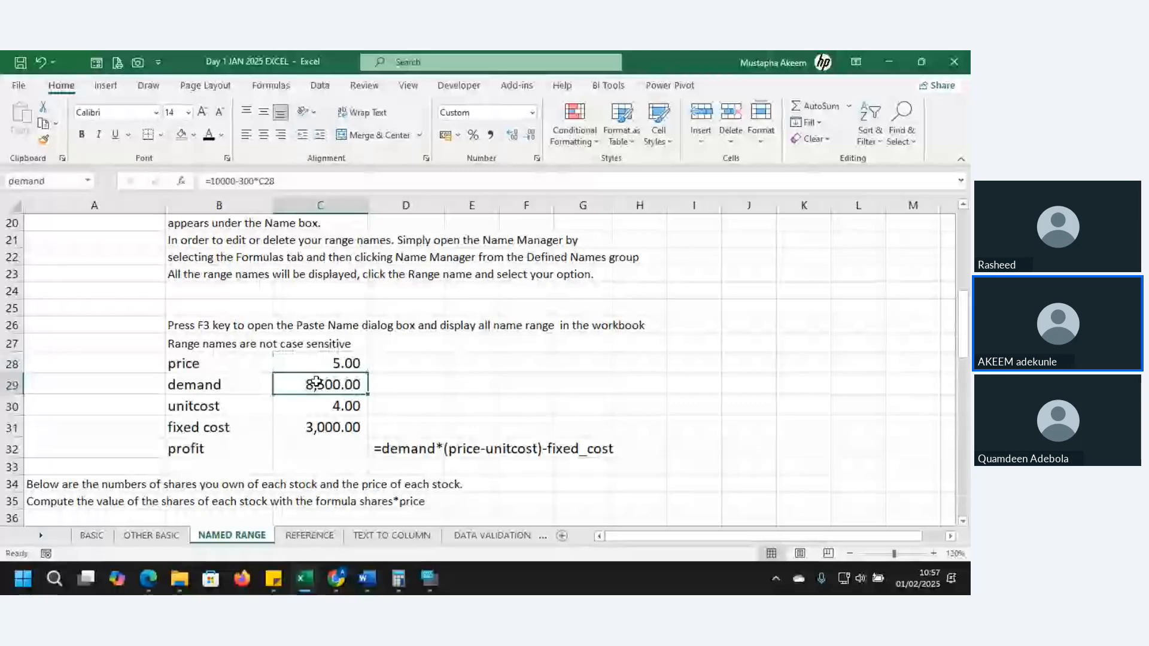
pyautogui.click(317, 365)
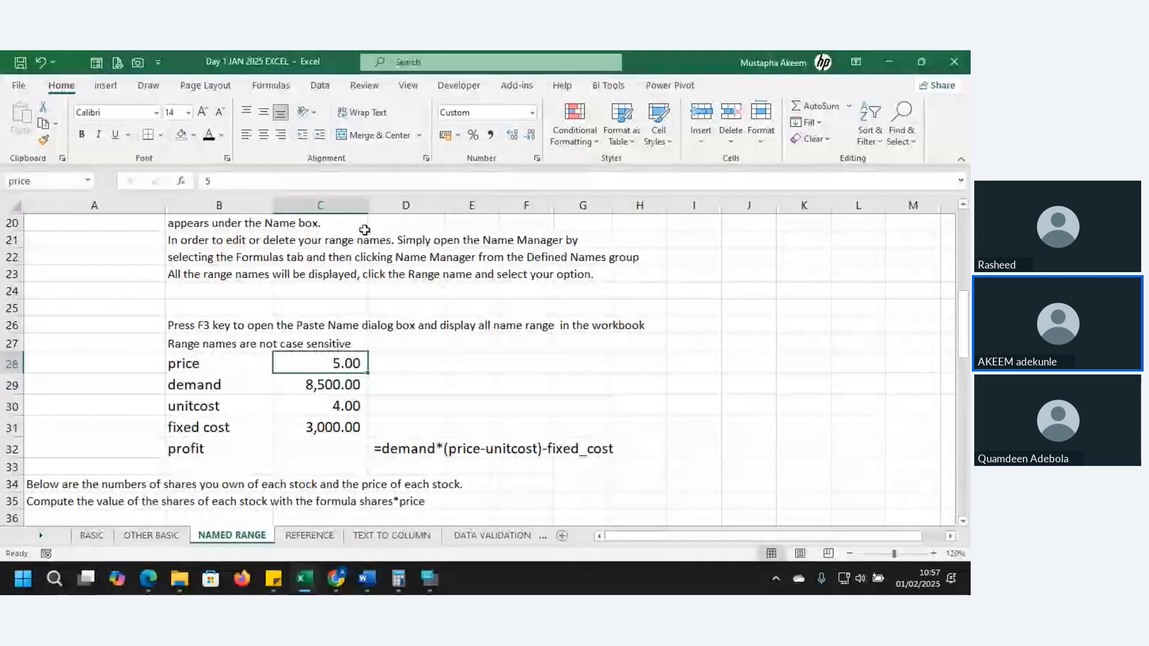
# Delete the defined name demand from the workbook in the Name Manager
pyautogui.click(320, 86)
pyautogui.click(270, 87)
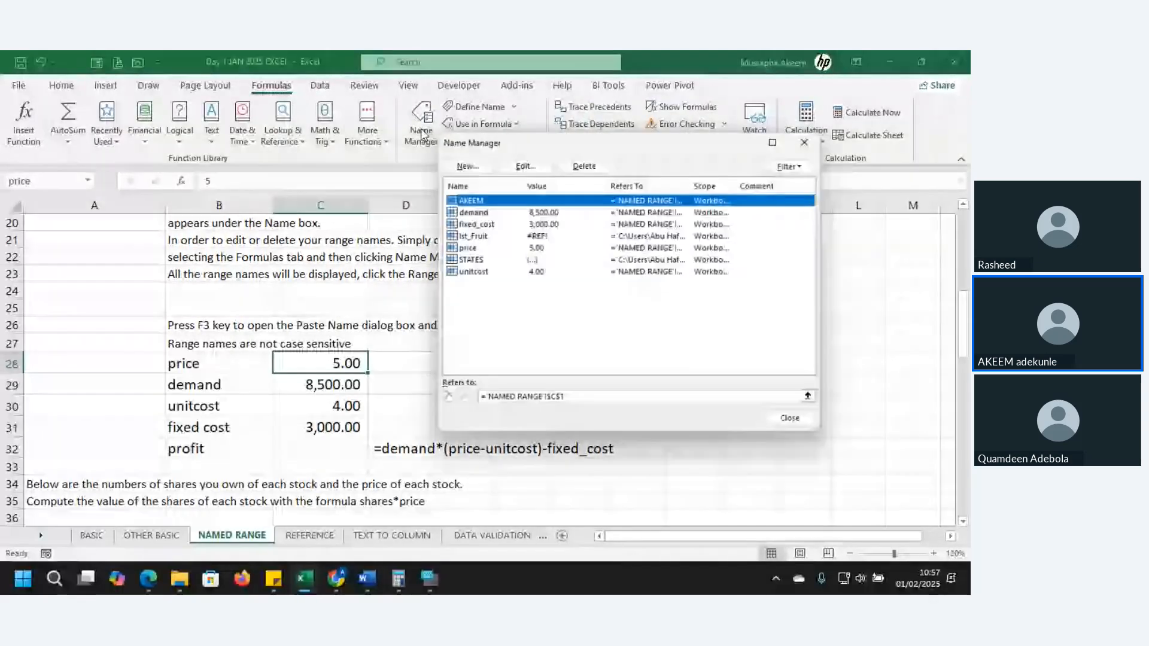
pyautogui.click(546, 213)
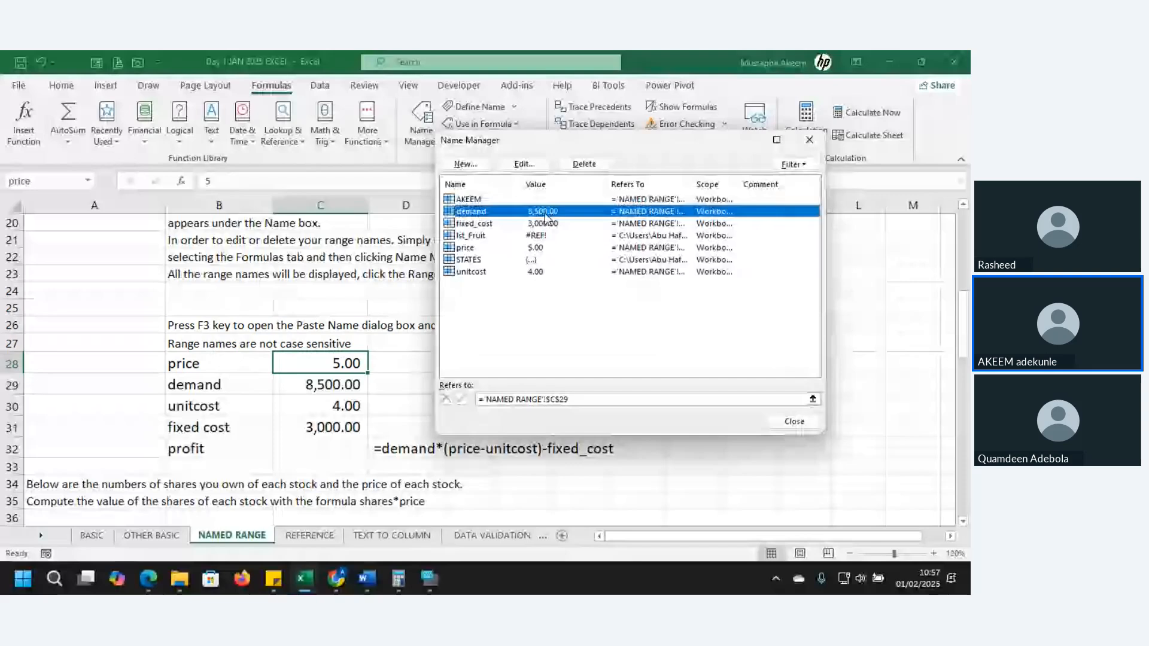
pyautogui.click(584, 164)
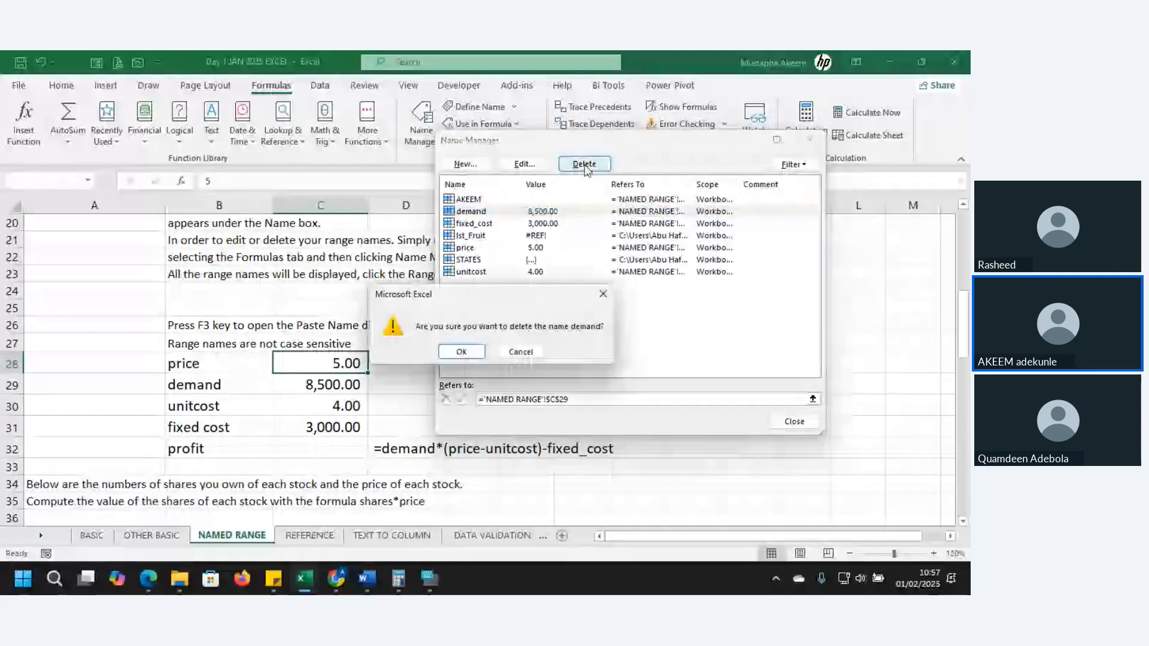
pyautogui.click(462, 353)
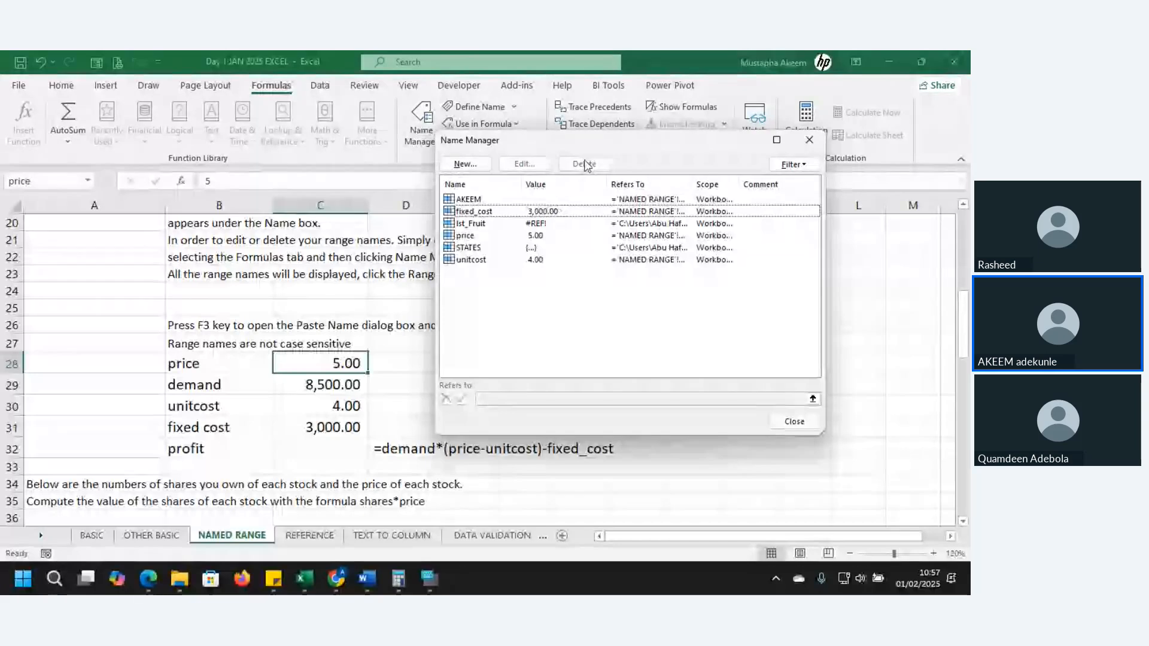
# Delete the defined names fixed_cost and price in the Name Manager
pyautogui.click(557, 211)
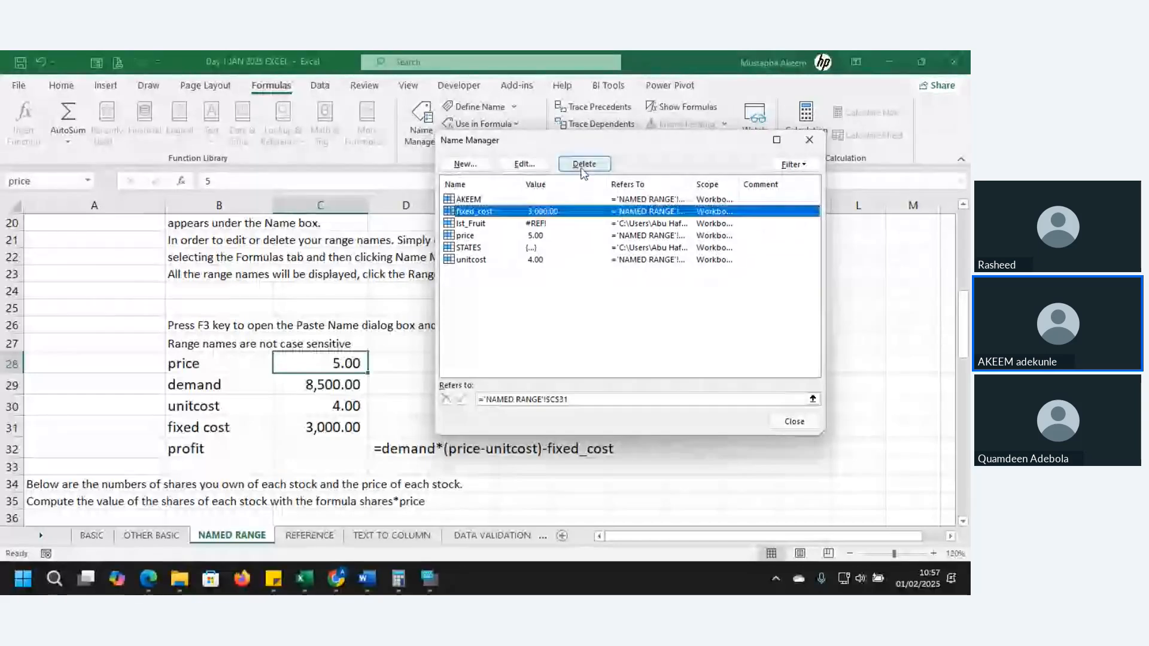
pyautogui.click(584, 165)
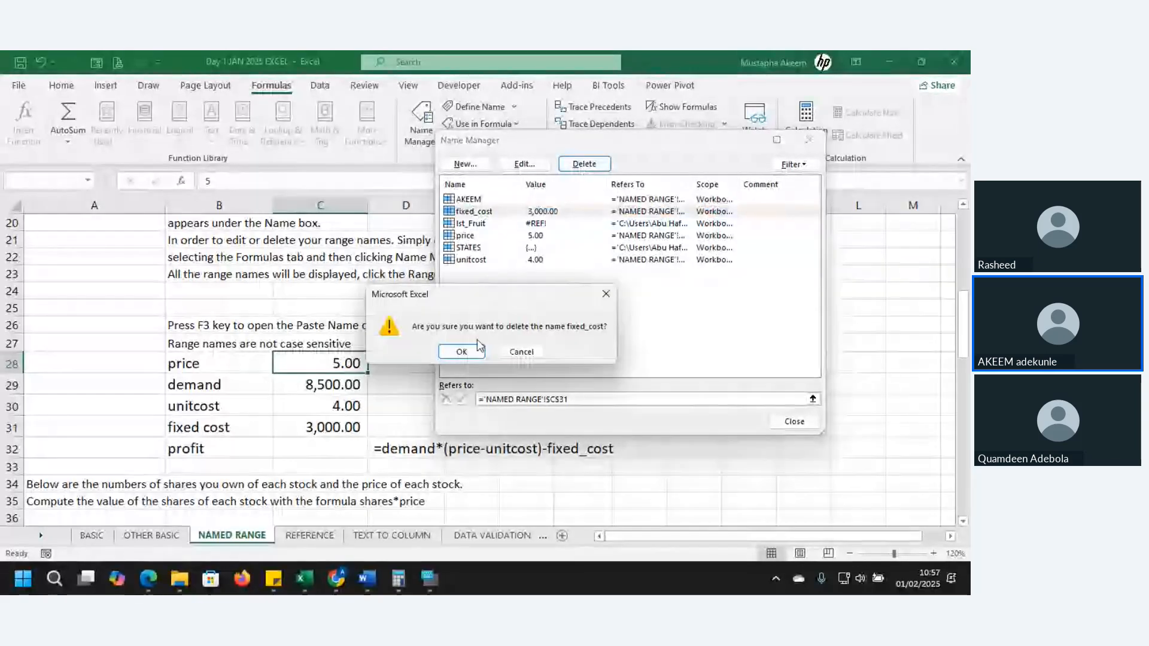
pyautogui.click(462, 353)
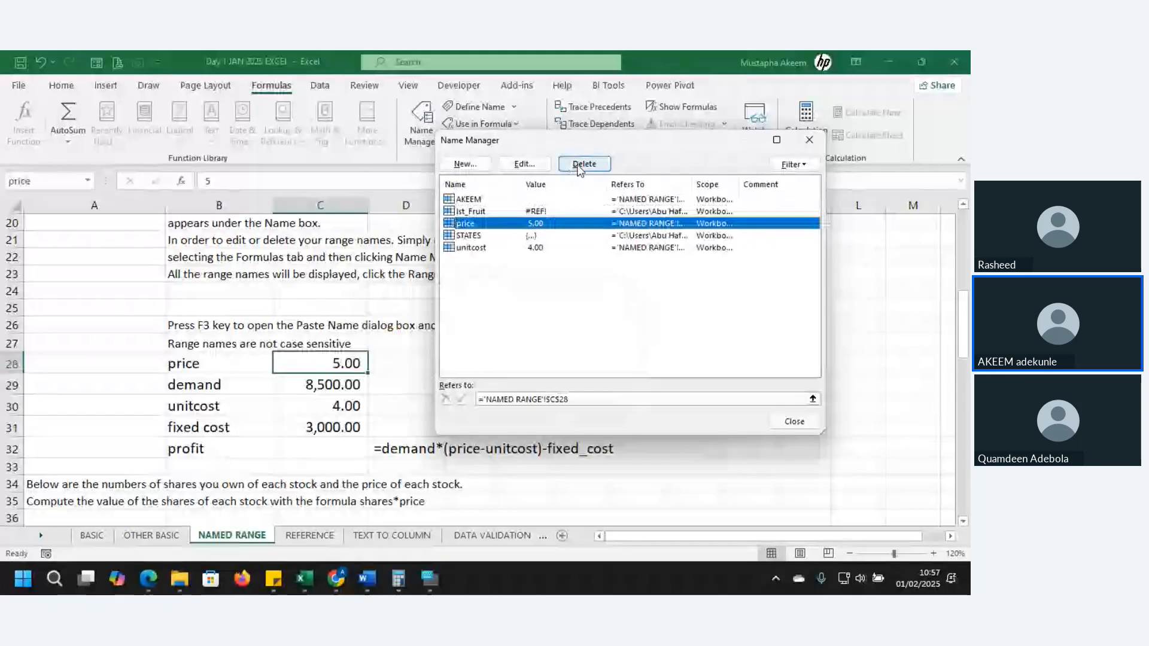
pyautogui.click(579, 165)
pyautogui.click(613, 362)
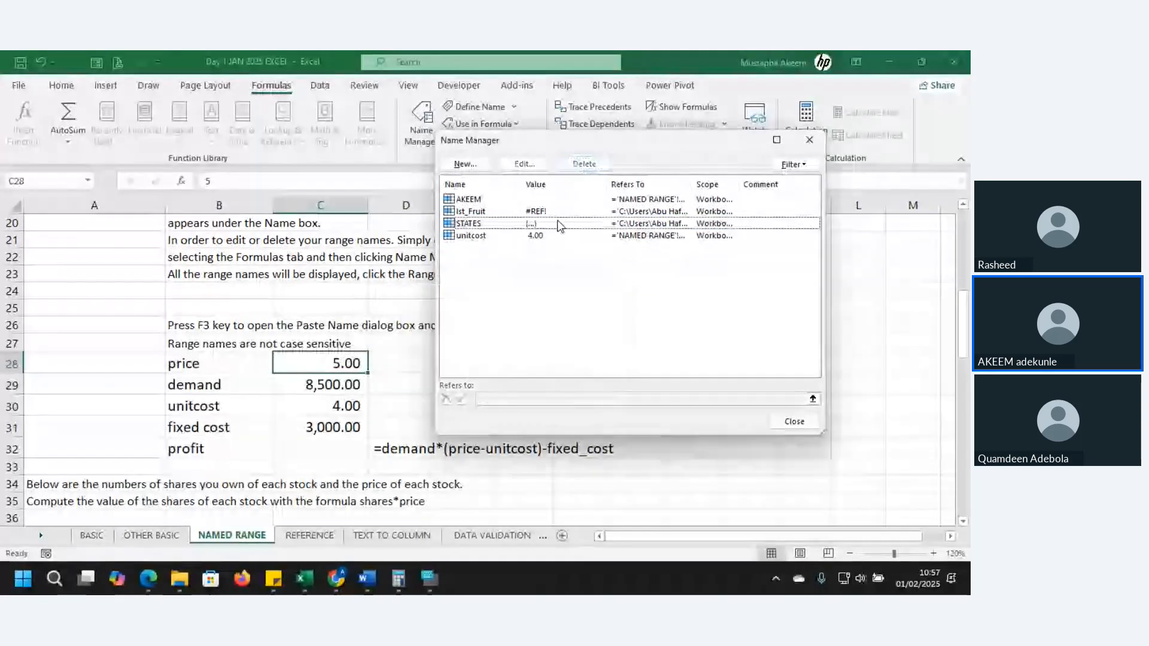
# Delete the defined names lst_Fruit and STATES, which refer to external workbooks
pyautogui.click(542, 211)
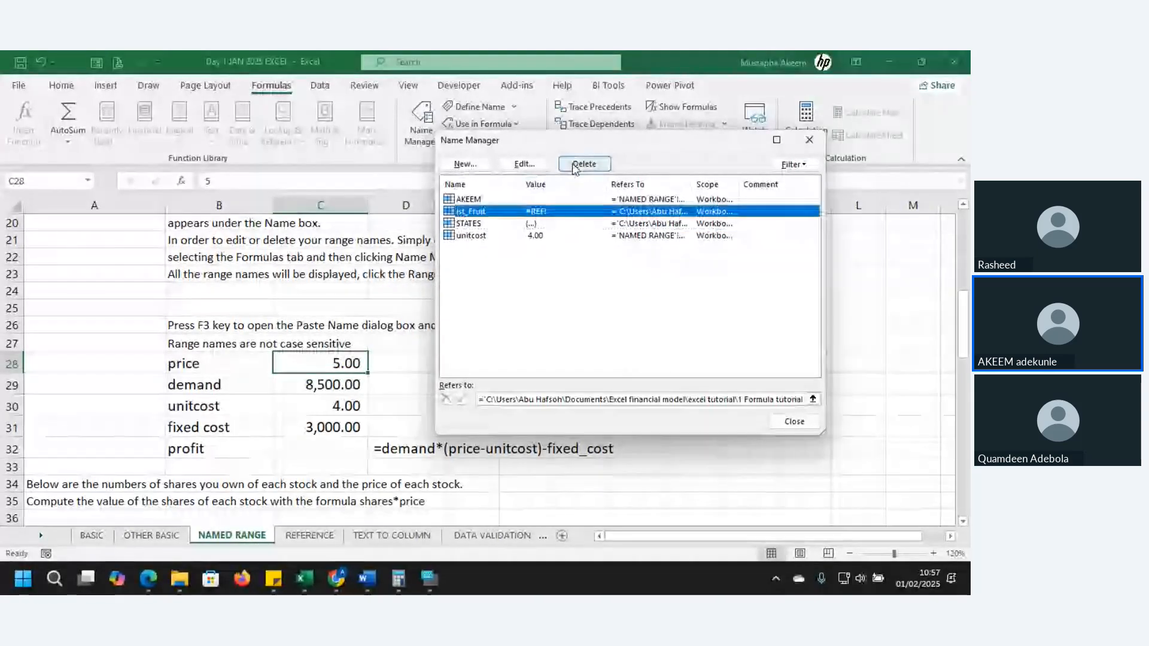
pyautogui.click(575, 166)
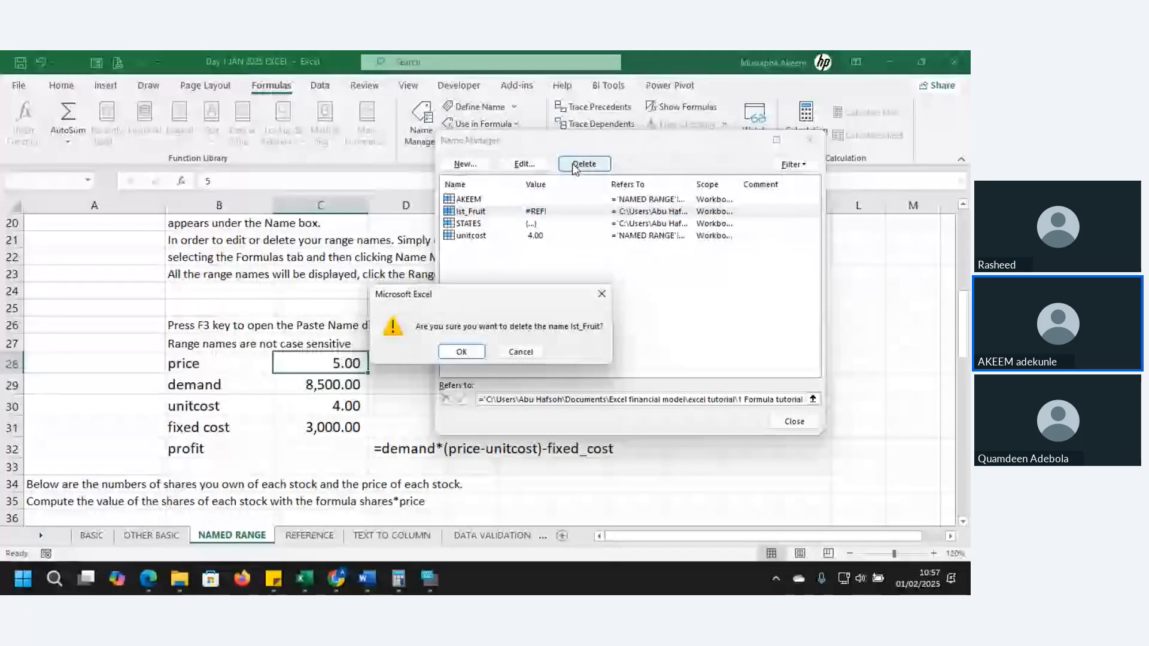
pyautogui.press('Return')
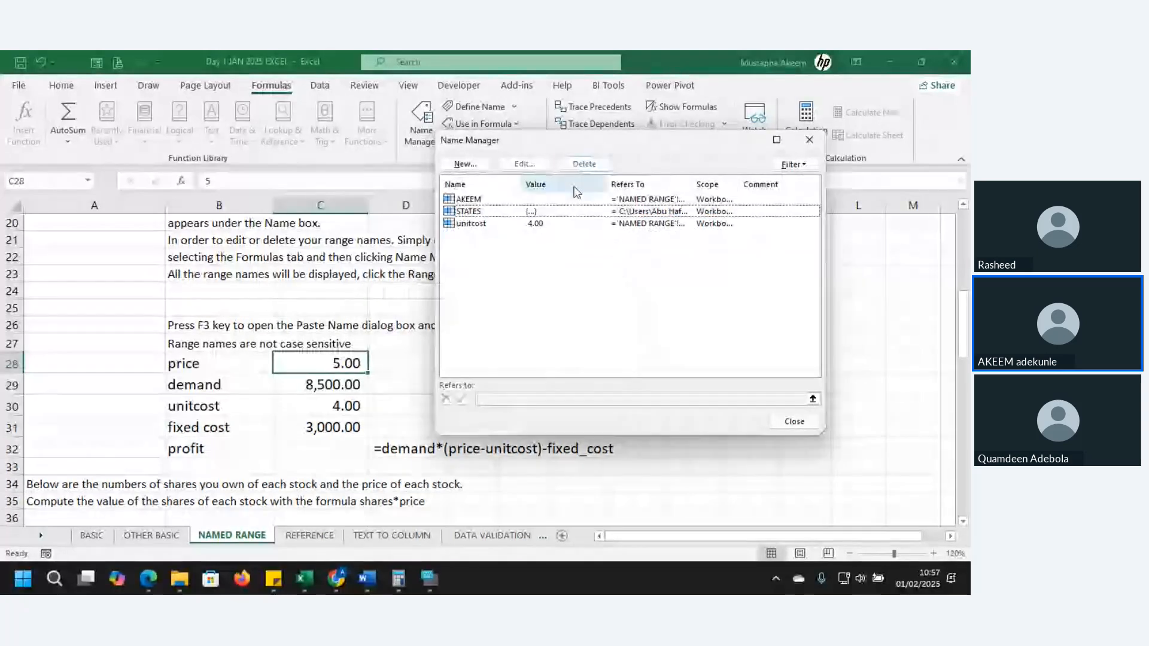
pyautogui.click(573, 211)
pyautogui.click(584, 164)
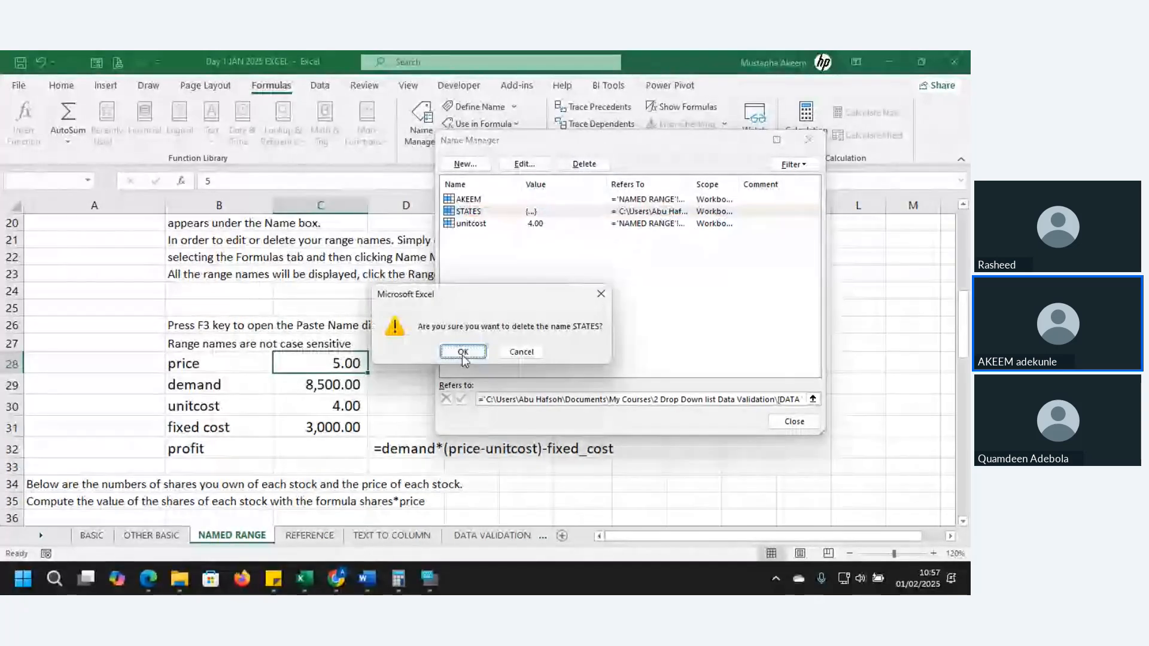
pyautogui.click(463, 352)
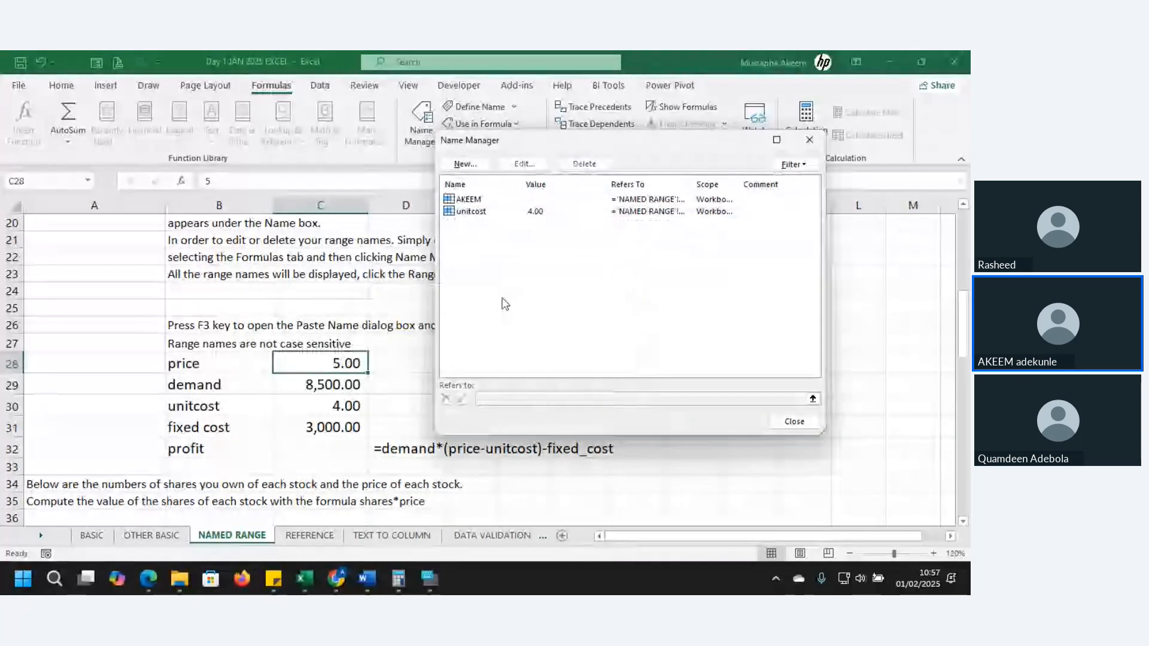
# Delete the defined name unitcost and close the Name Manager
pyautogui.click(532, 214)
pyautogui.press('Delete')
pyautogui.press('Return')
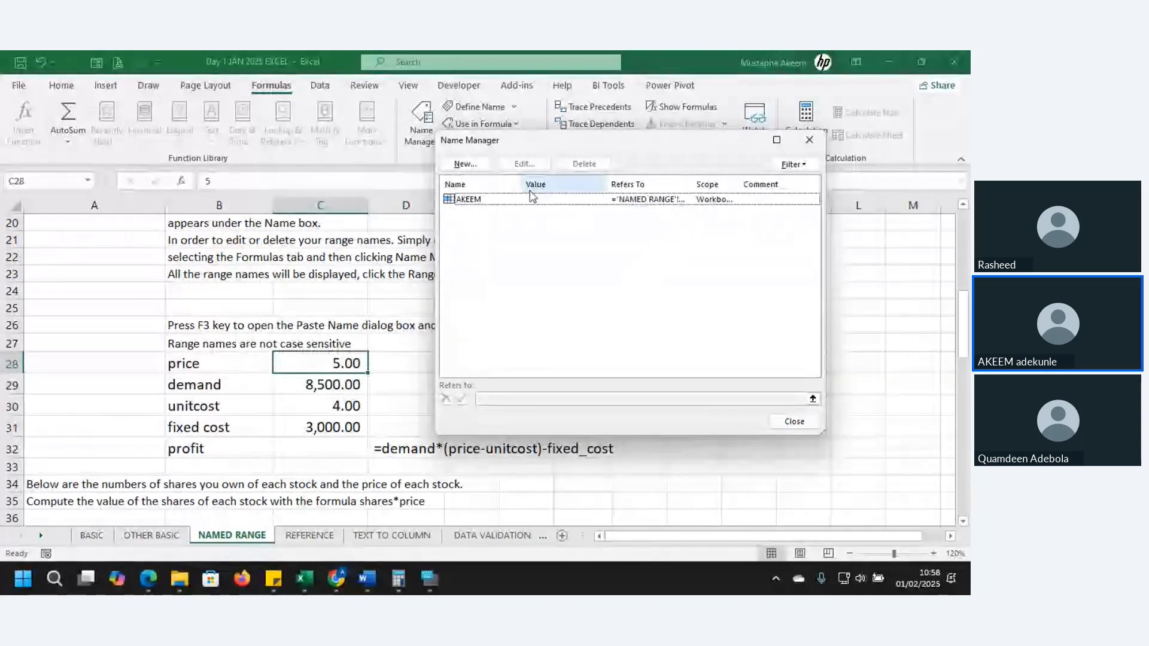
pyautogui.click(795, 422)
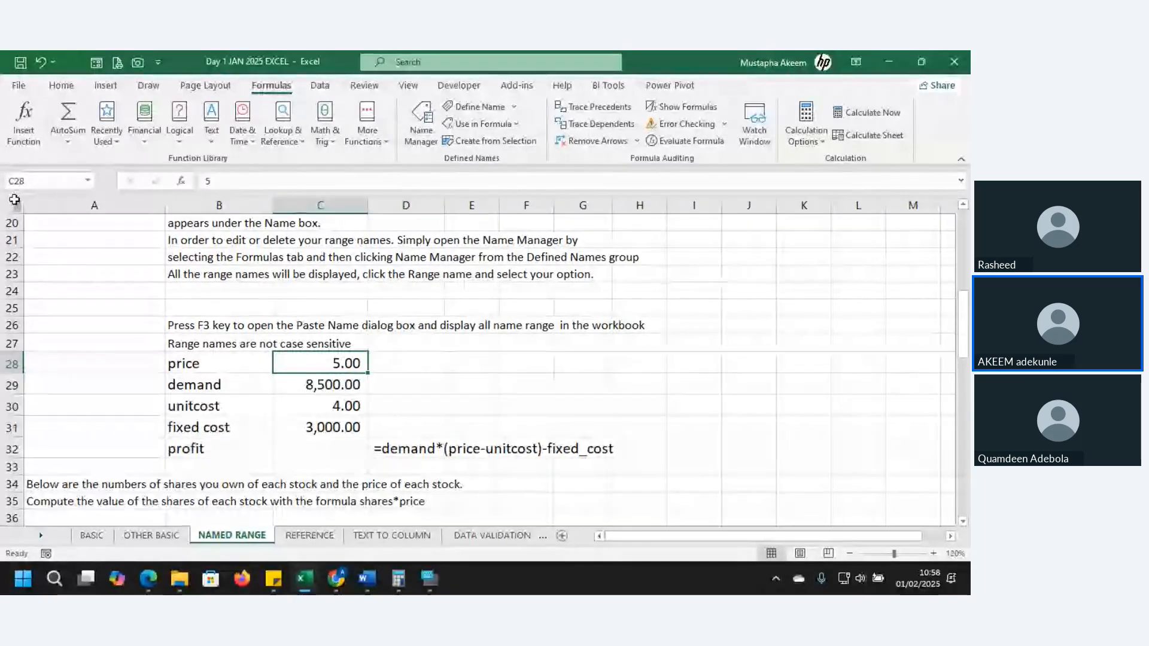
# Assign the name price to cell C28 using the Name Box
pyautogui.click(38, 183)
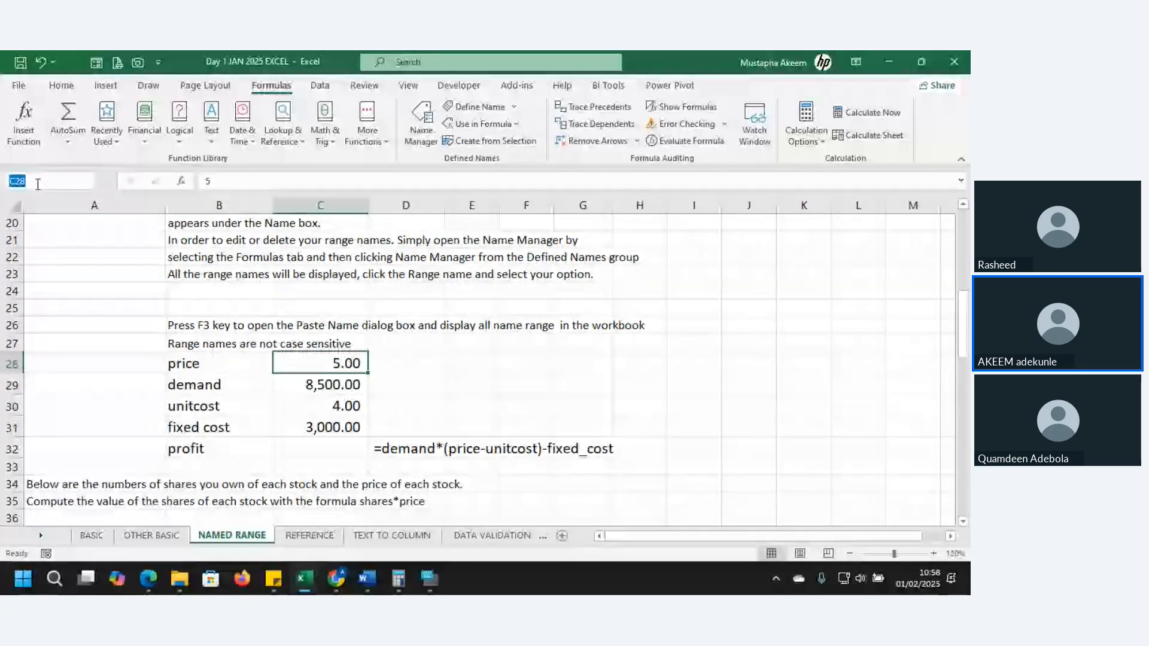
pyautogui.write('P')
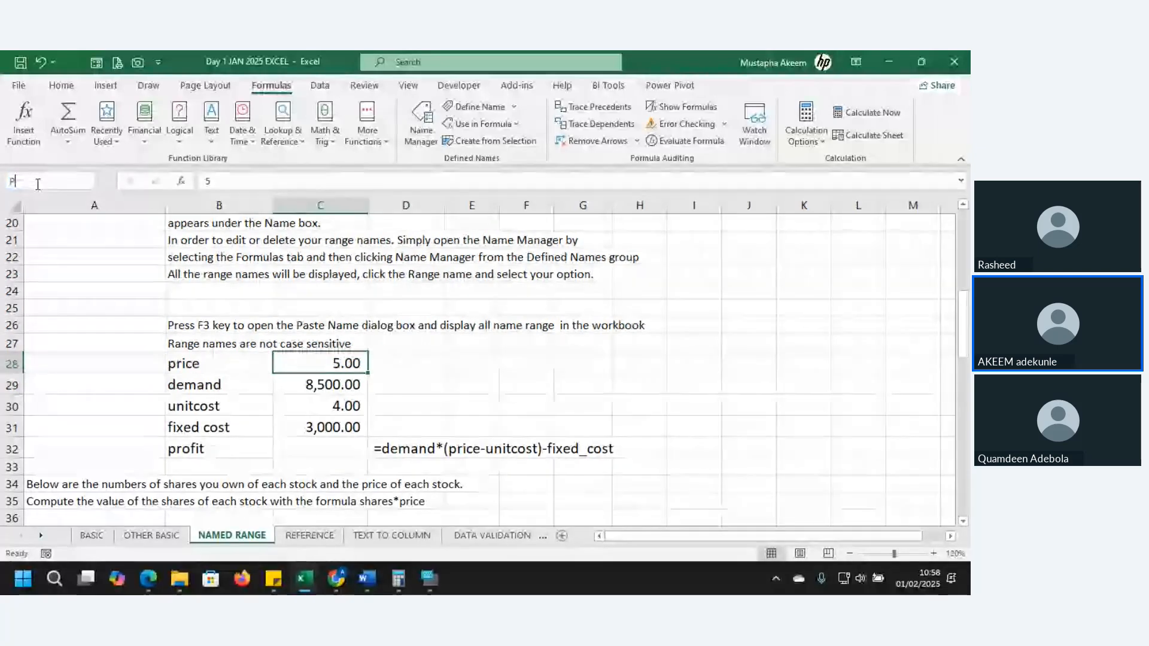
pyautogui.press('BackSpace')
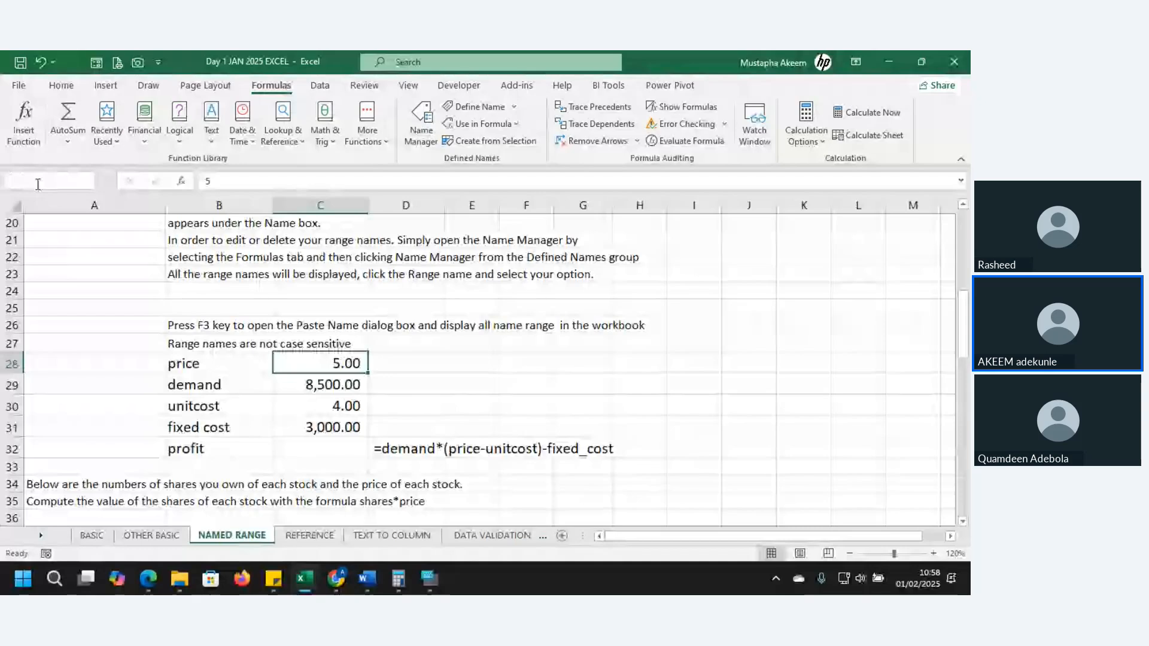
pyautogui.write('price')
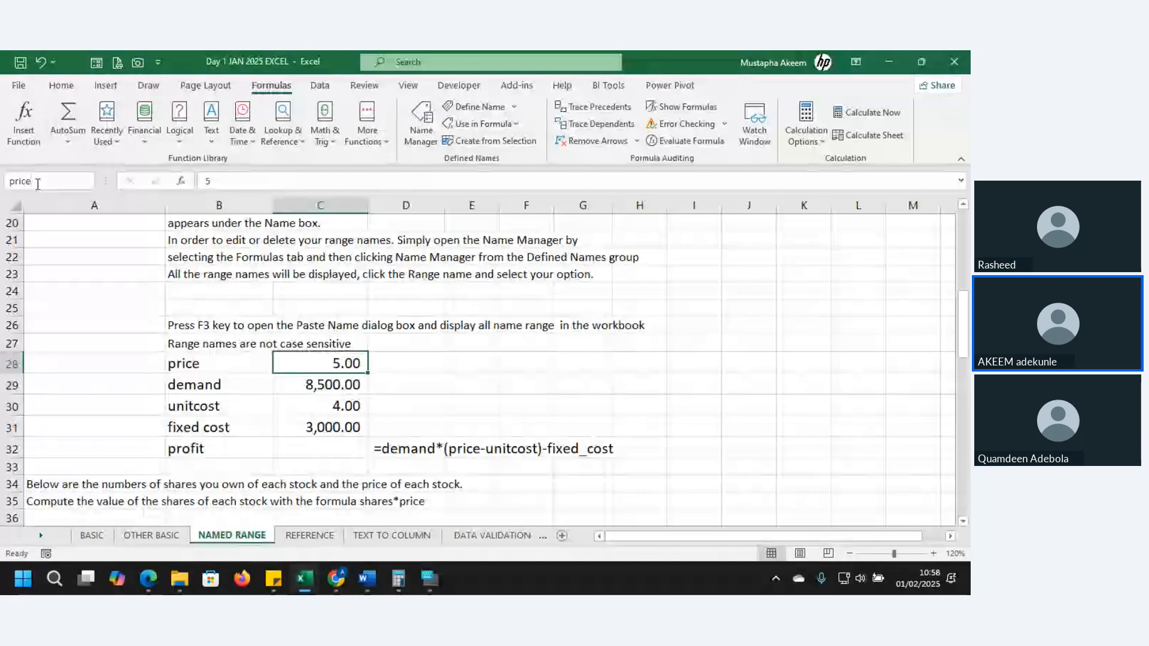
pyautogui.press('Return')
# Enter the formula =E28*price in cell G28 of the BASIC sheet, using the named cell instead of a sheet reference
pyautogui.click(346, 386)
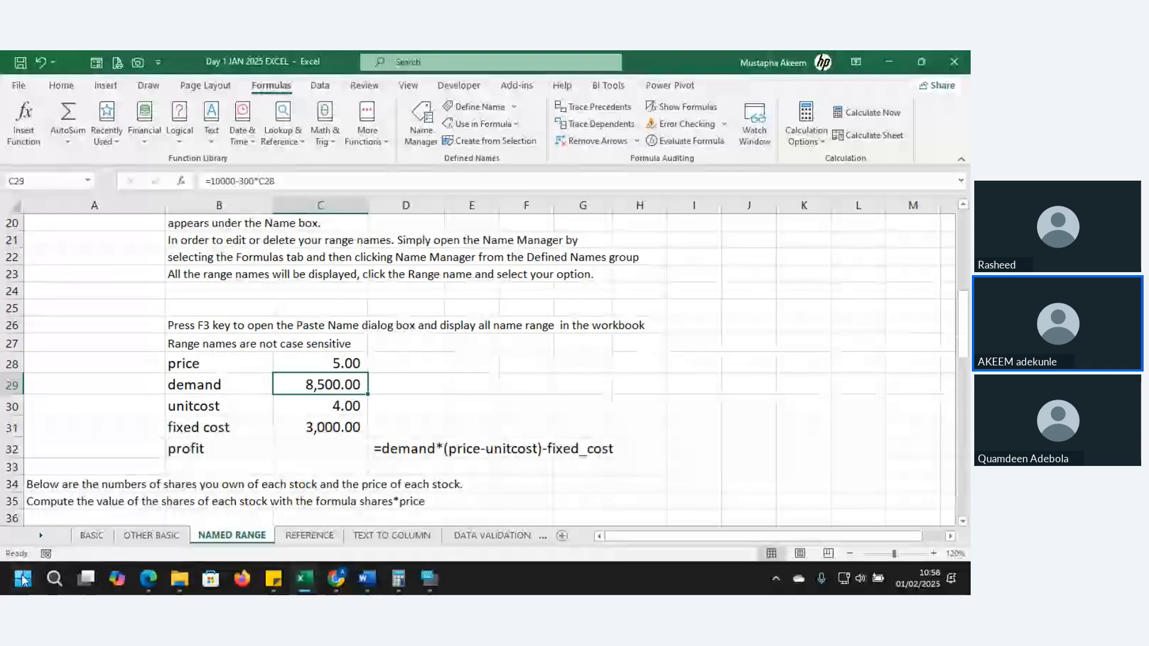
pyautogui.click(91, 535)
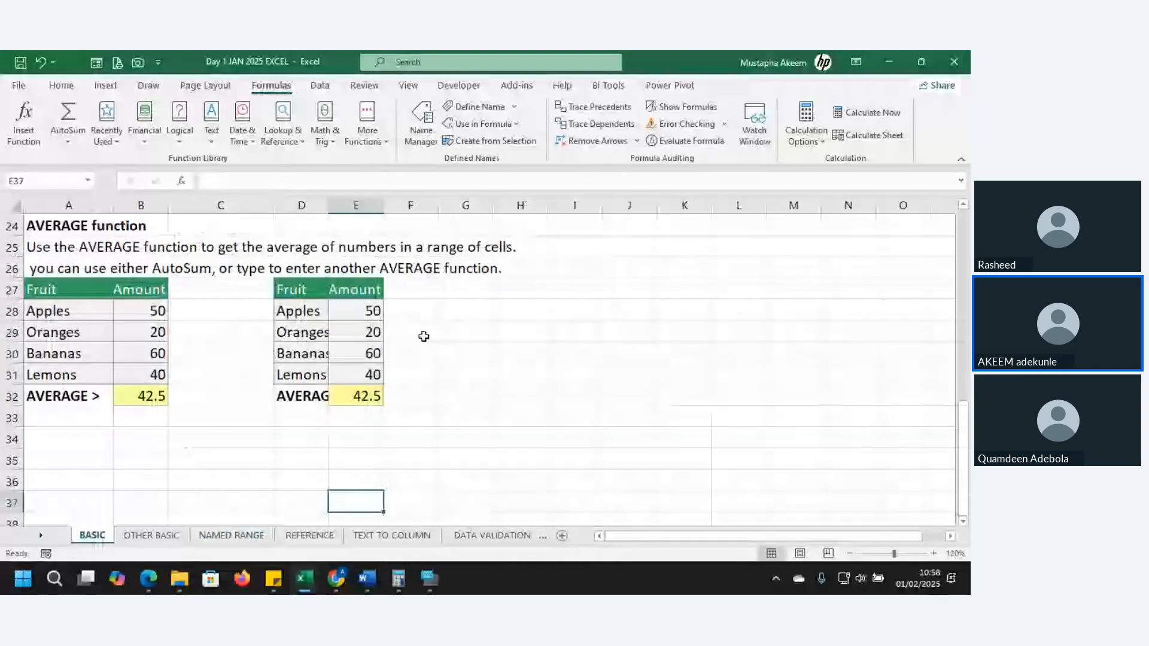
pyautogui.doubleClick(464, 313)
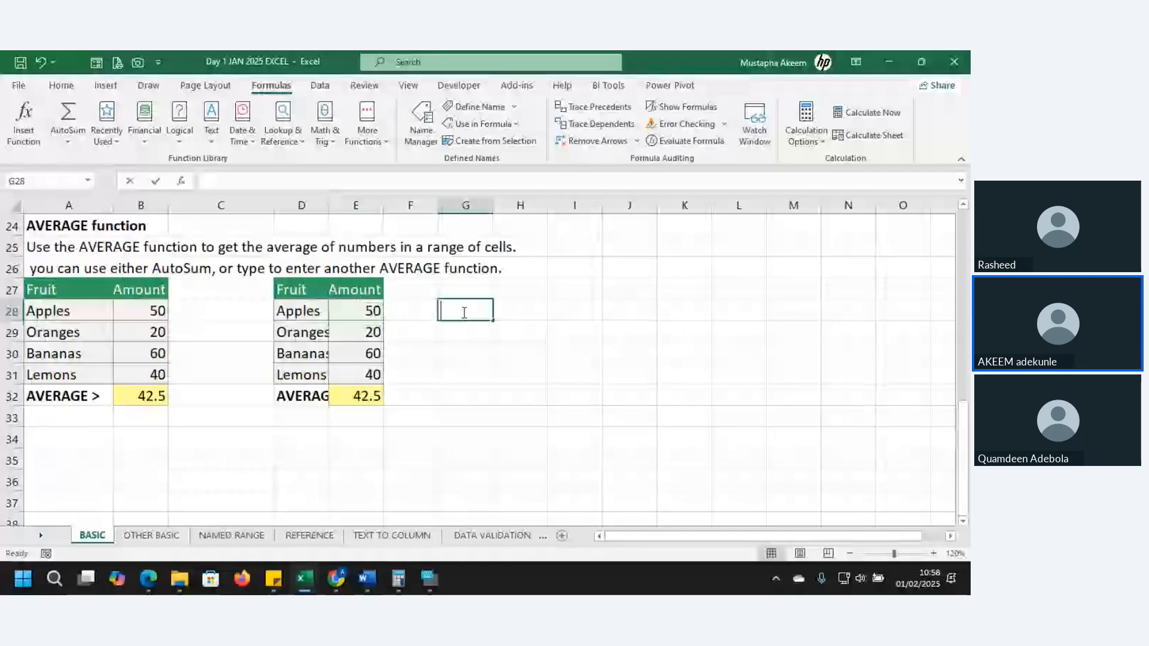
pyautogui.write('=')
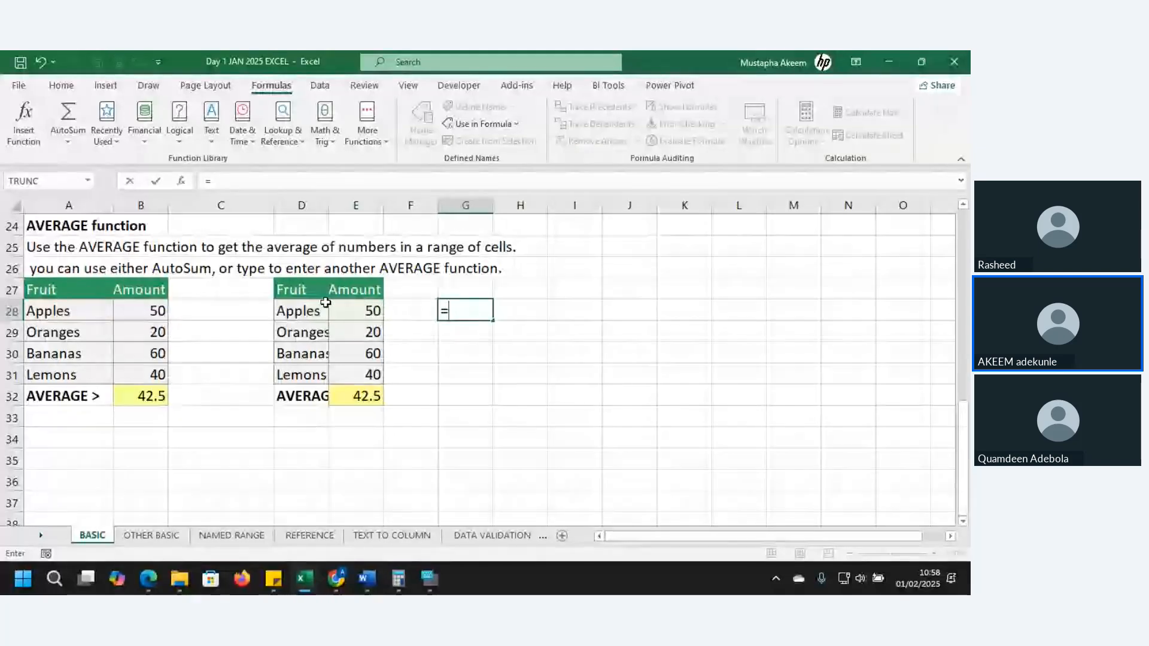
pyautogui.click(352, 310)
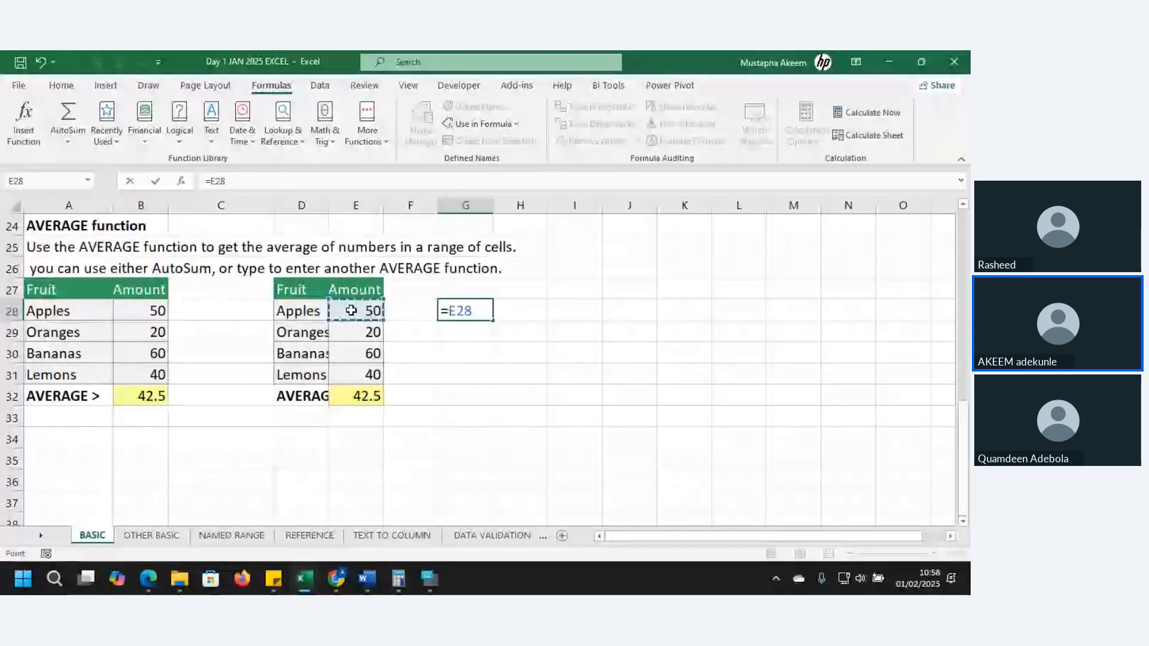
pyautogui.write('*')
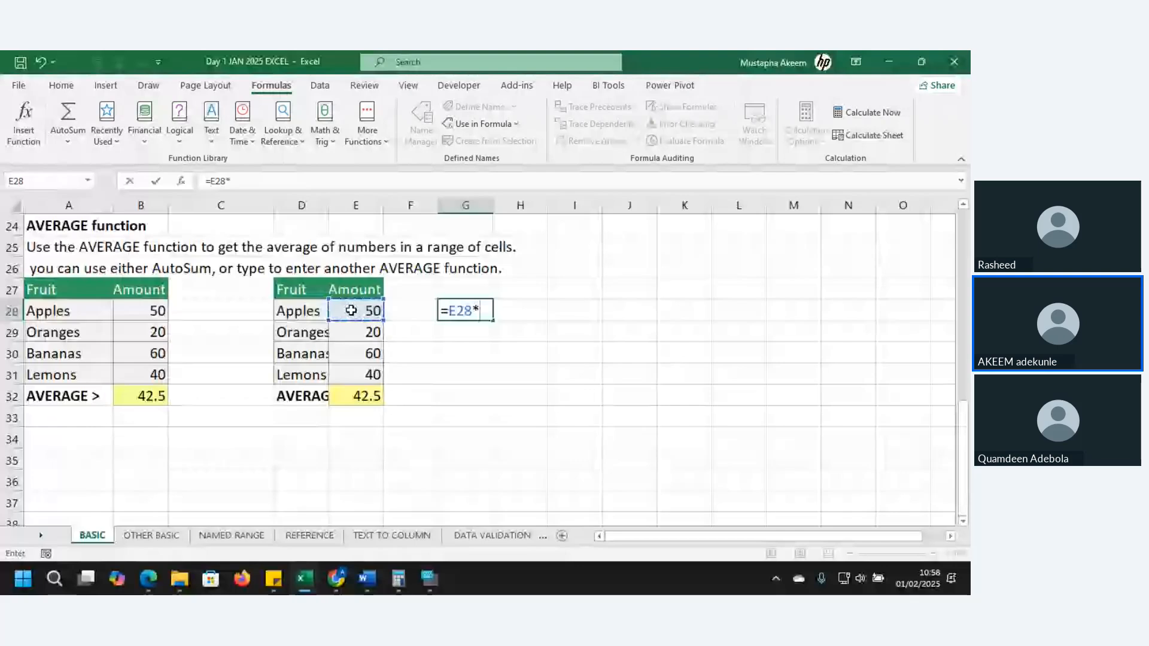
pyautogui.click(237, 537)
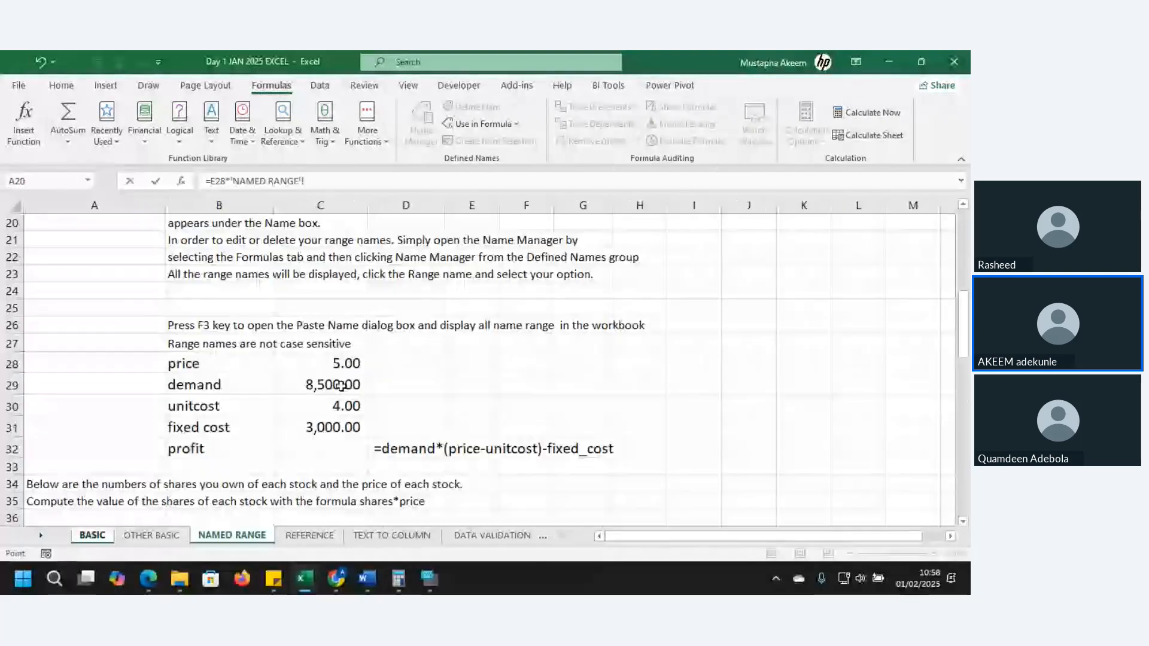
pyautogui.click(105, 535)
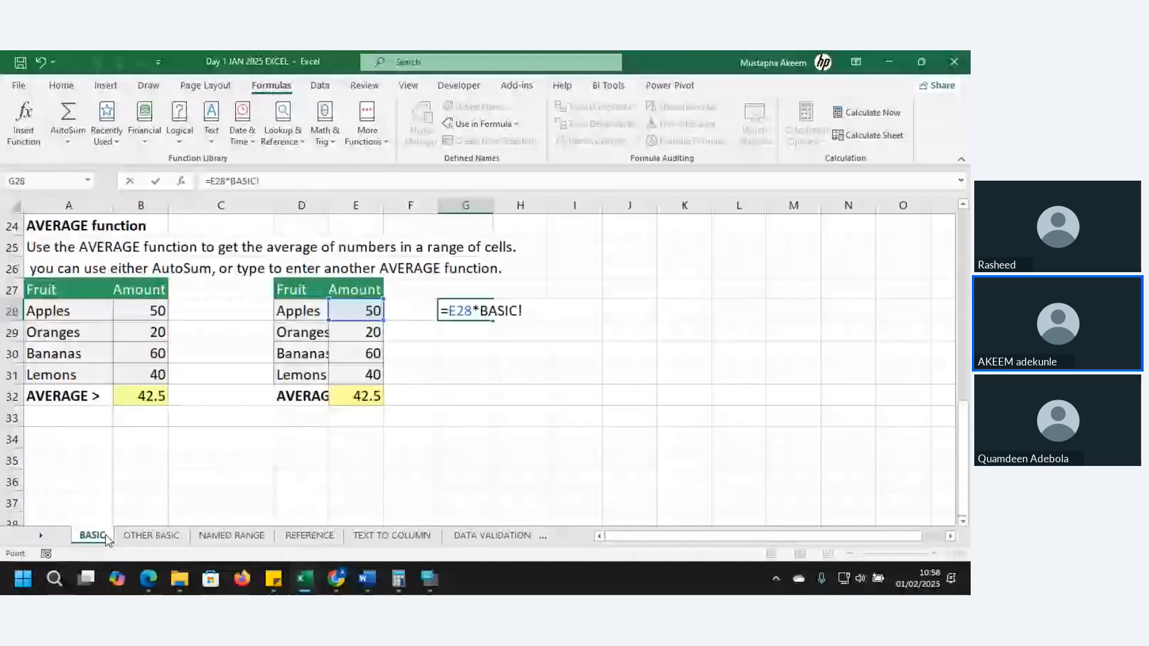
pyautogui.press('BackSpace')
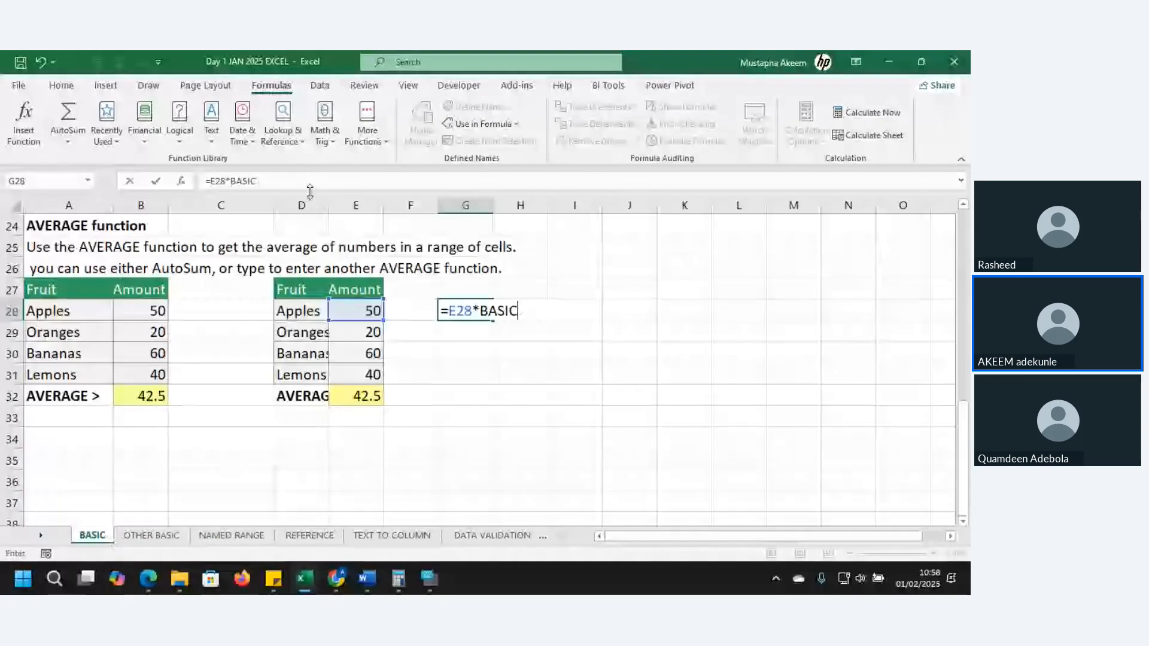
pyautogui.press('BackSpace')
pyautogui.press('BackSpace')
pyautogui.press('BackSpace')
pyautogui.press('BackSpace')
pyautogui.press('BackSpace')
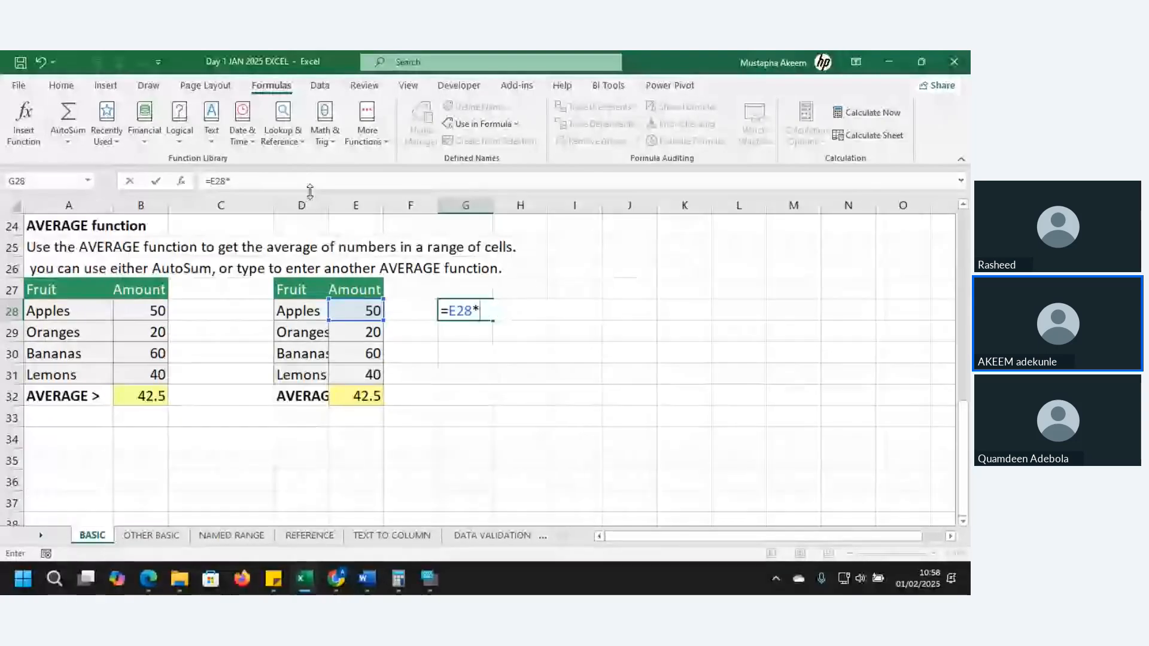
pyautogui.write('pr')
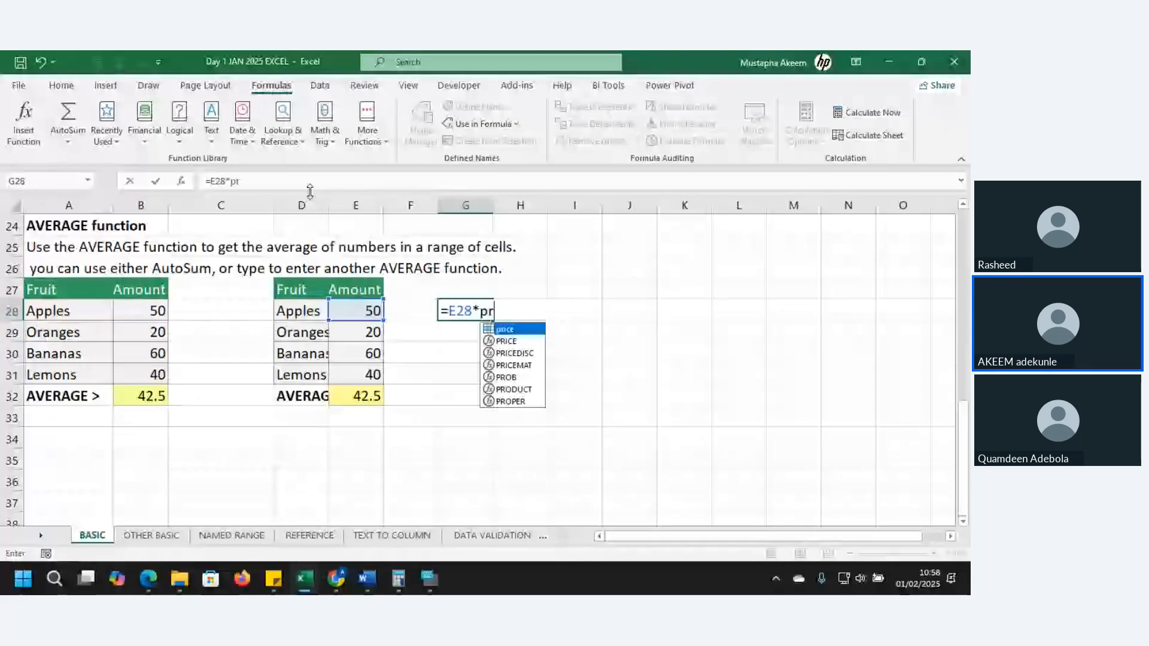
pyautogui.write('ice')
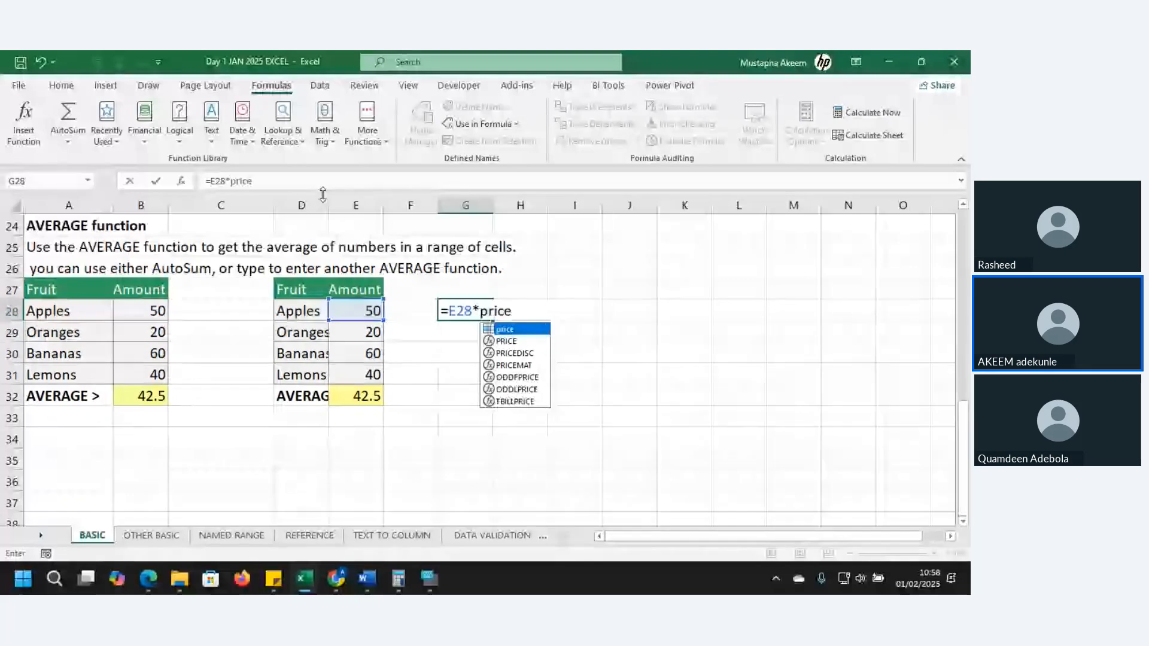
pyautogui.press('Tab')
pyautogui.press('Return')
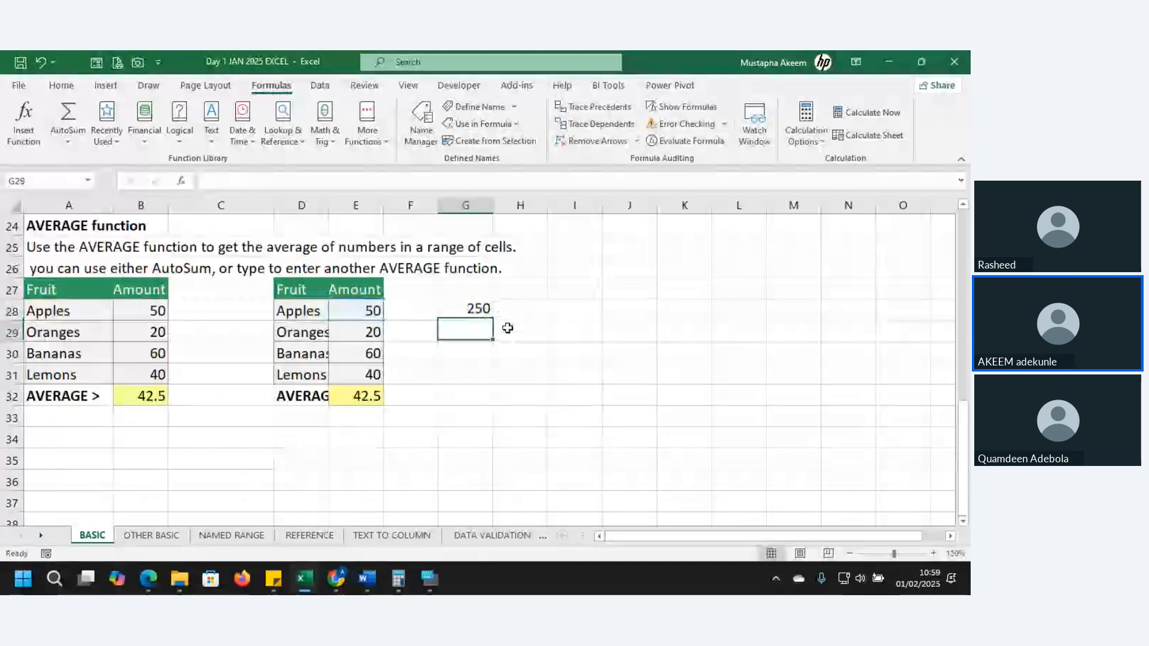
pyautogui.click(468, 309)
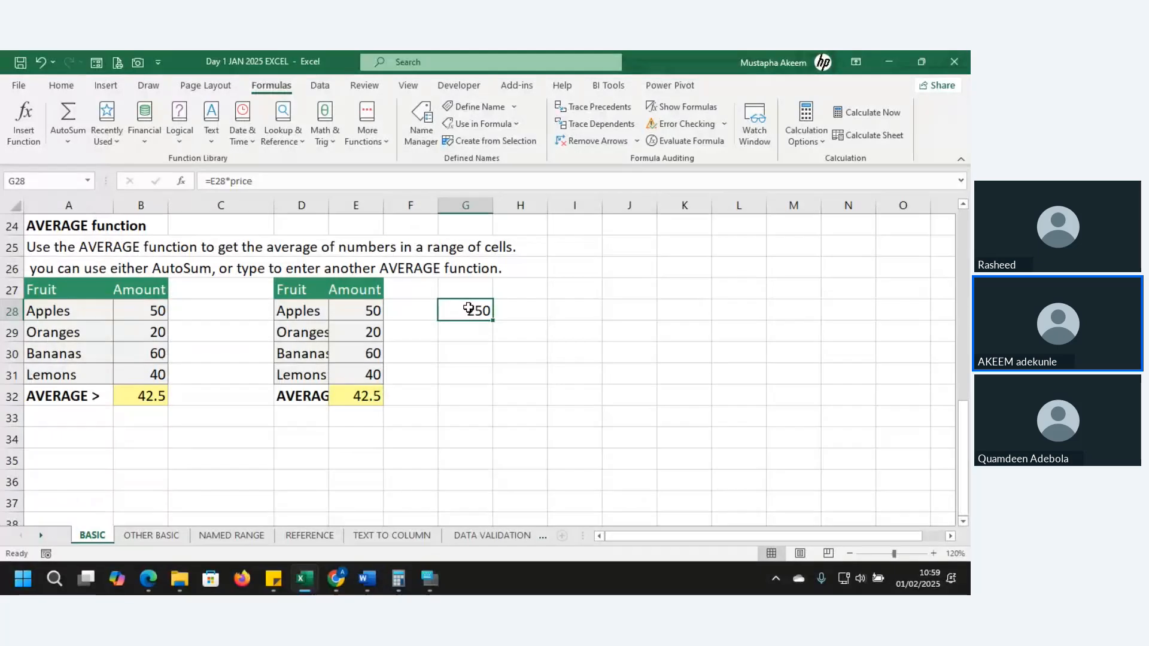
pyautogui.click(462, 351)
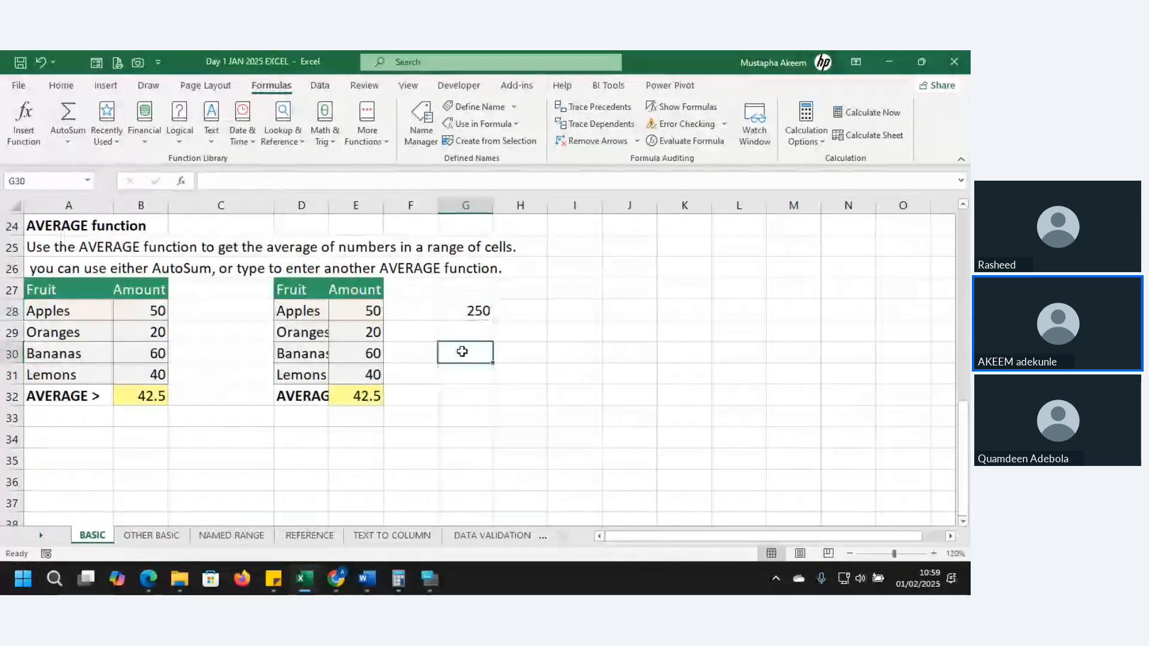
pyautogui.doubleClick(462, 352)
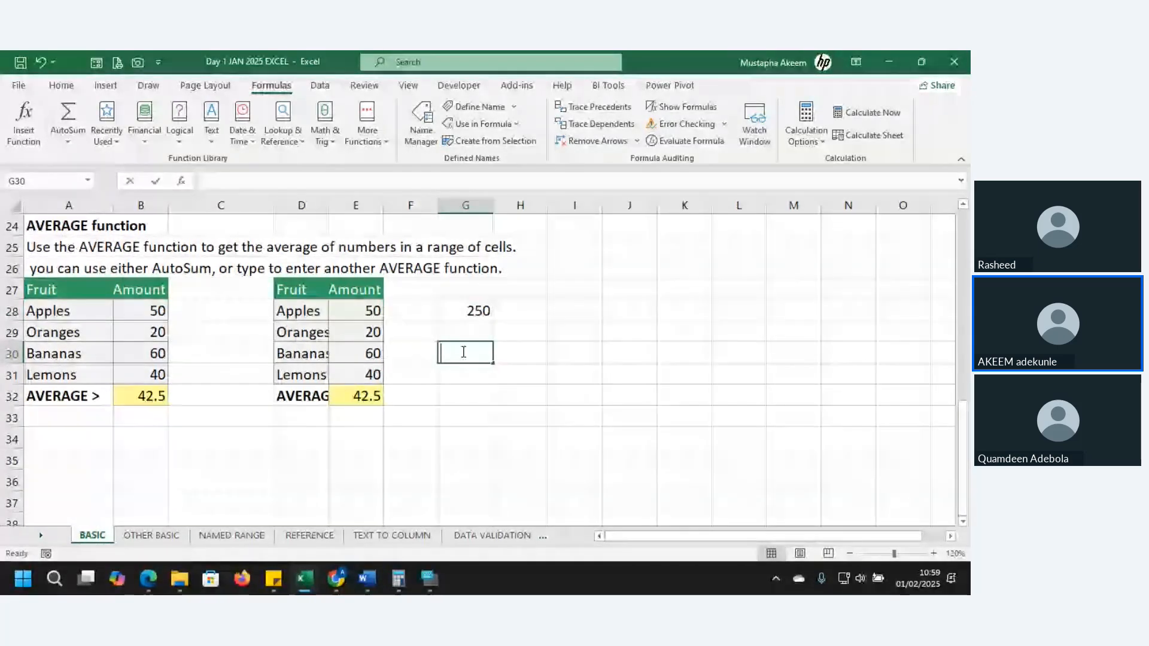
pyautogui.write('=')
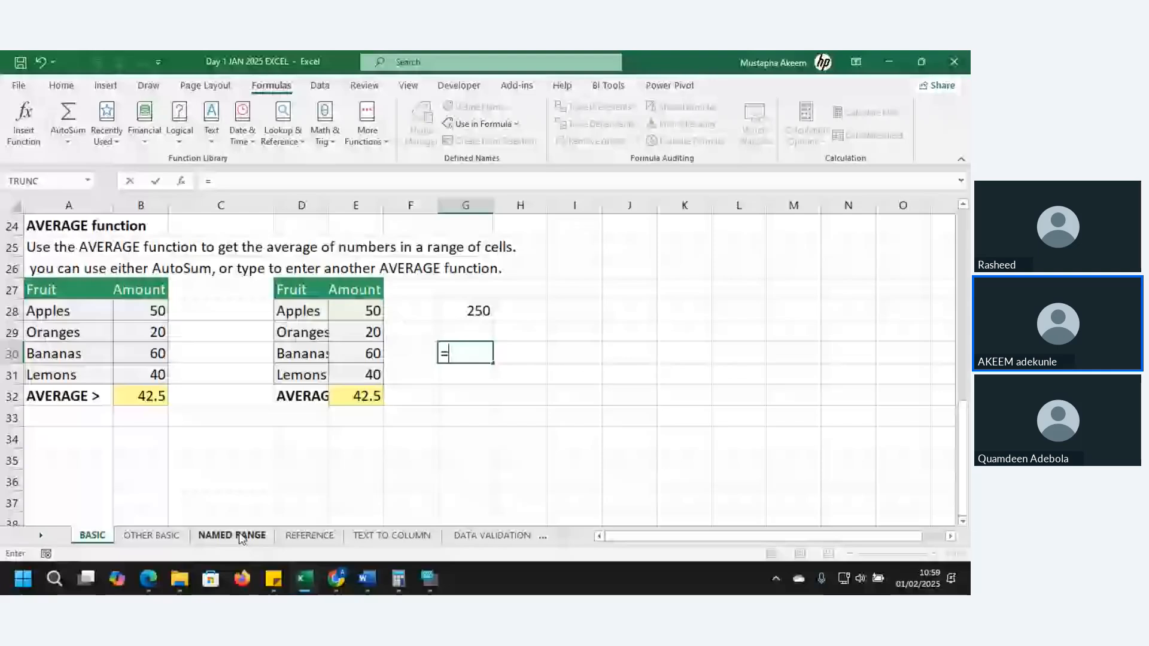
pyautogui.click(232, 535)
pyautogui.click(330, 362)
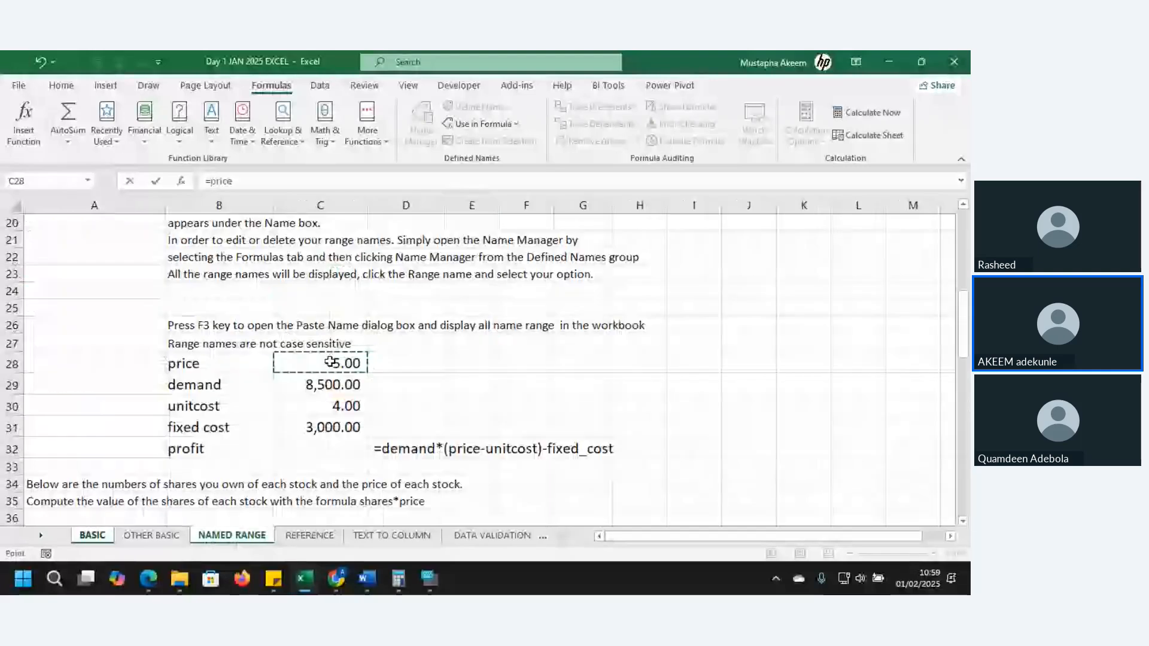
pyautogui.write('+')
pyautogui.click(363, 539)
pyautogui.write('+')
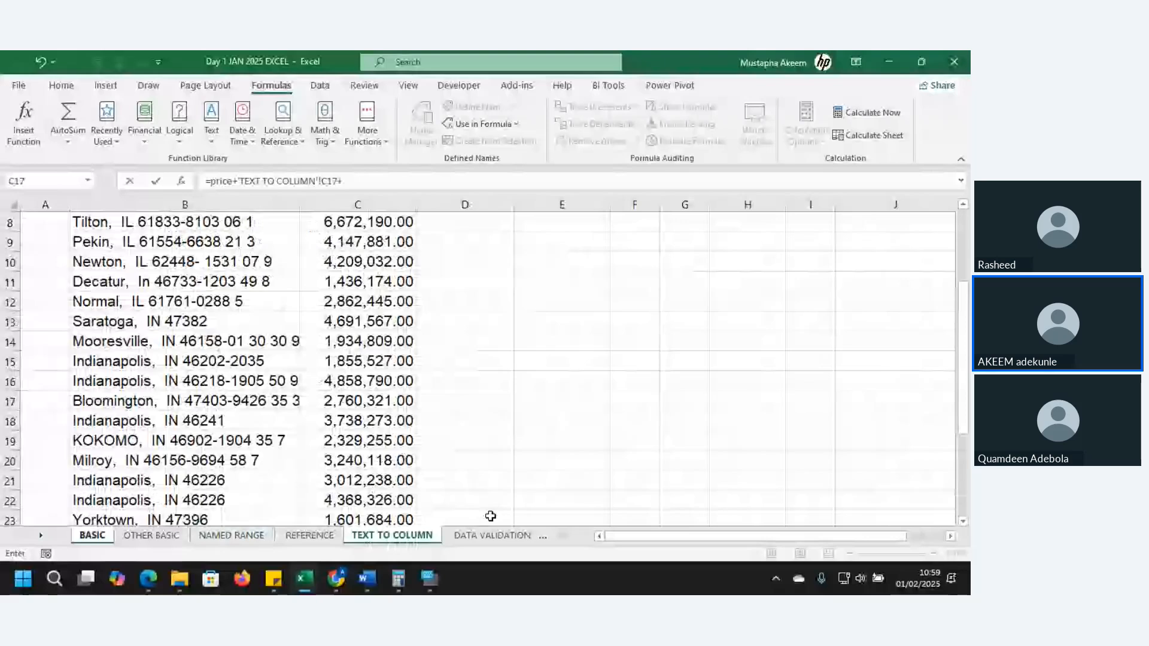
pyautogui.click(492, 535)
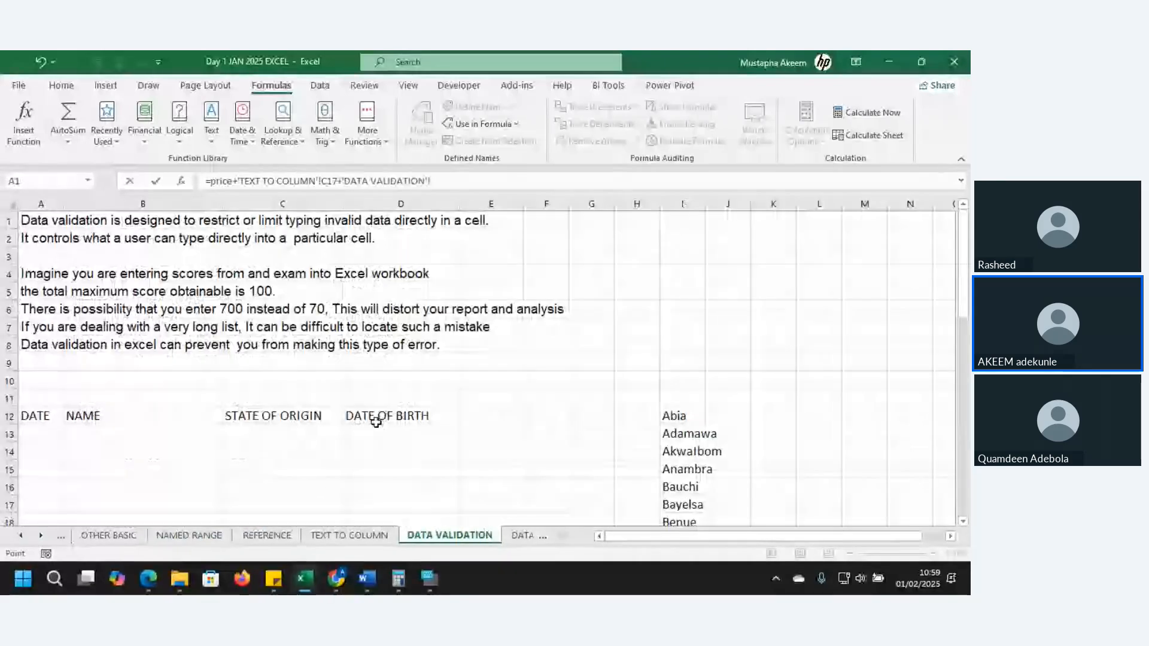
pyautogui.press('BackSpace')
pyautogui.press('BackSpace')
pyautogui.press('BackSpace')
pyautogui.press('BackSpace')
pyautogui.press('BackSpace')
pyautogui.press('BackSpace')
pyautogui.press('BackSpace')
pyautogui.press('BackSpace')
pyautogui.press('BackSpace')
pyautogui.press('BackSpace')
pyautogui.press('BackSpace')
pyautogui.press('BackSpace')
pyautogui.press('BackSpace')
pyautogui.press('BackSpace')
pyautogui.press('BackSpace')
pyautogui.press('BackSpace')
pyautogui.press('BackSpace')
pyautogui.press('BackSpace')
pyautogui.press('BackSpace')
pyautogui.press('BackSpace')
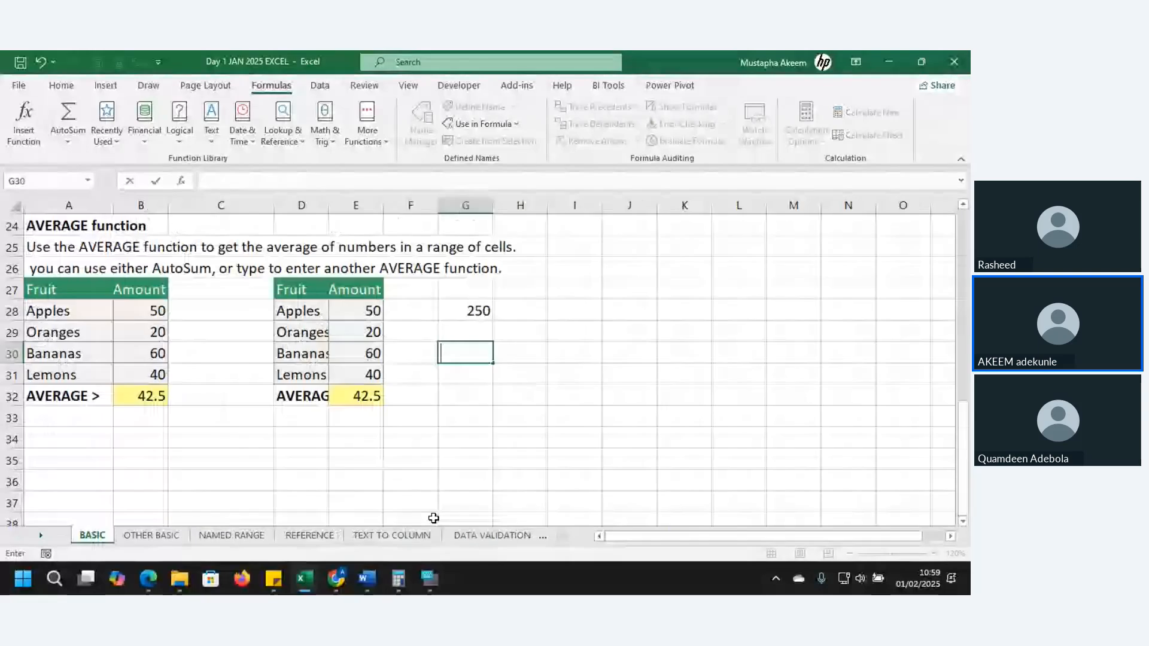
pyautogui.press('Escape')
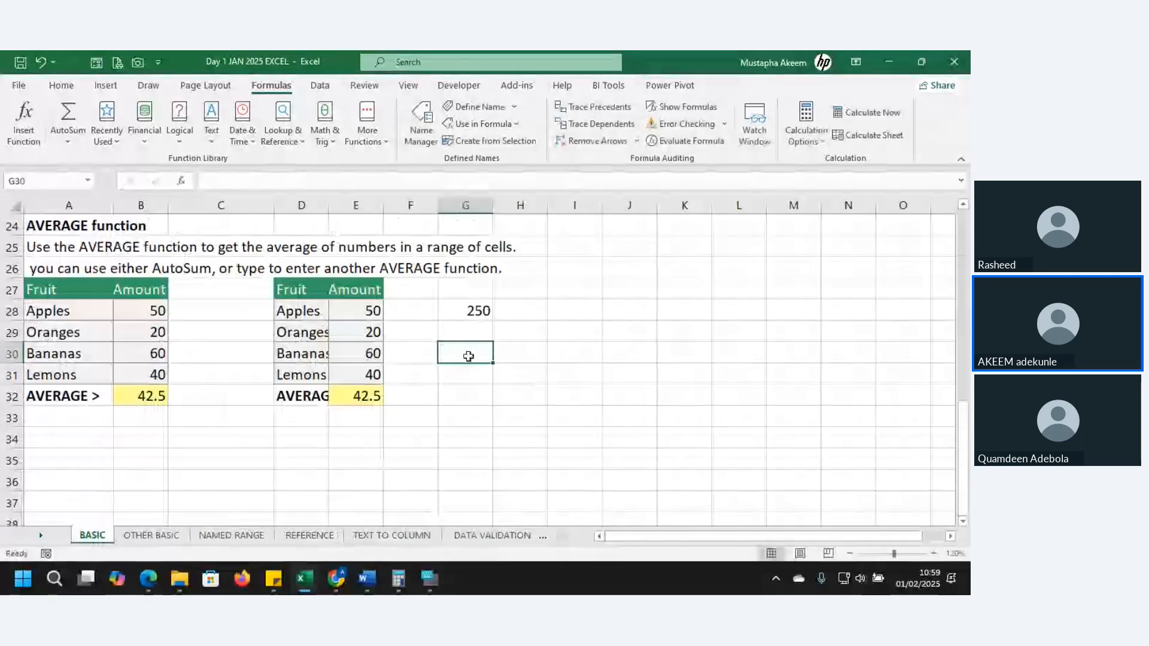
# Enter a formula in cell G30 that multiplies the defined name based on the presenter's first name by price
pyautogui.write('=akeem*')
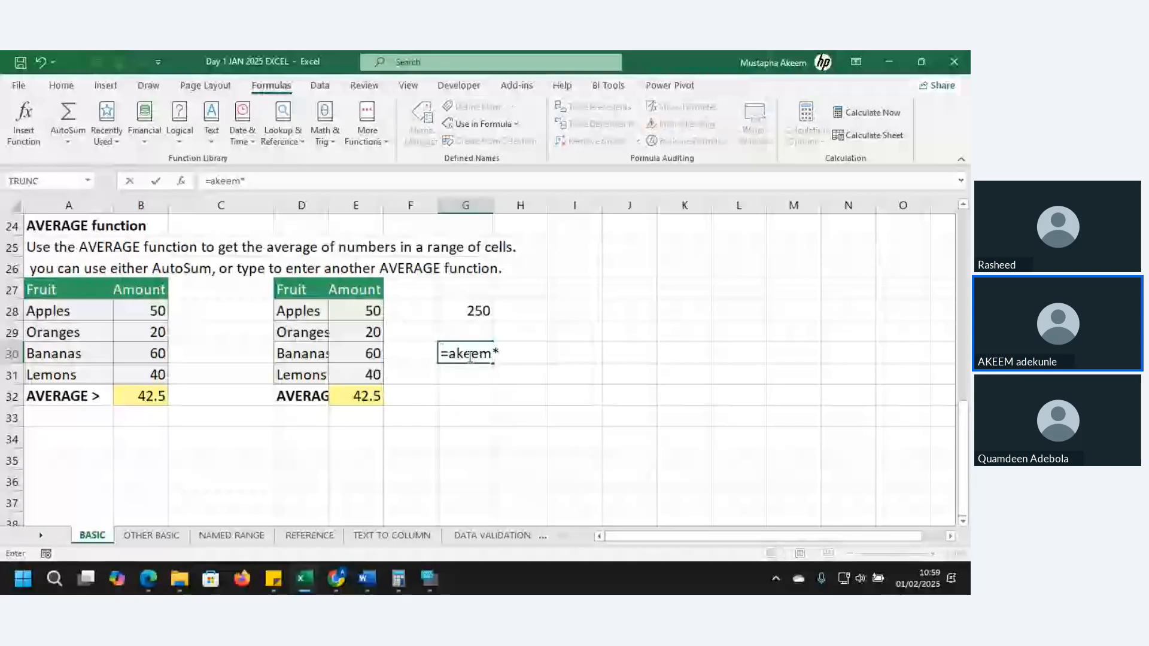
pyautogui.write('pric')
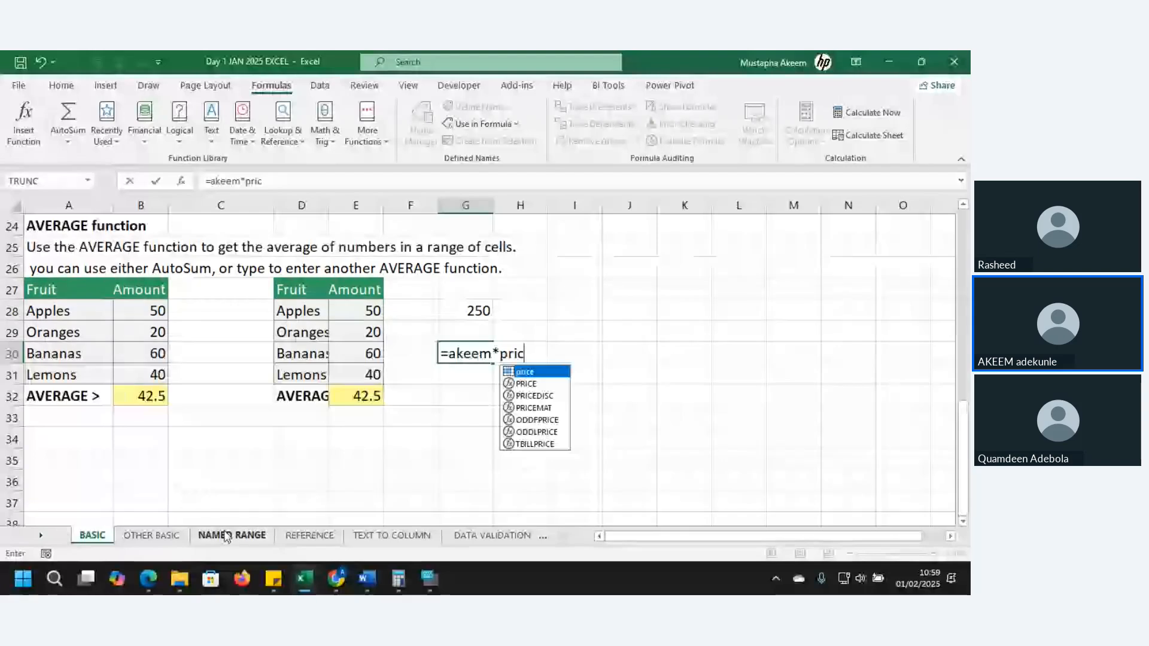
pyautogui.press('Return')
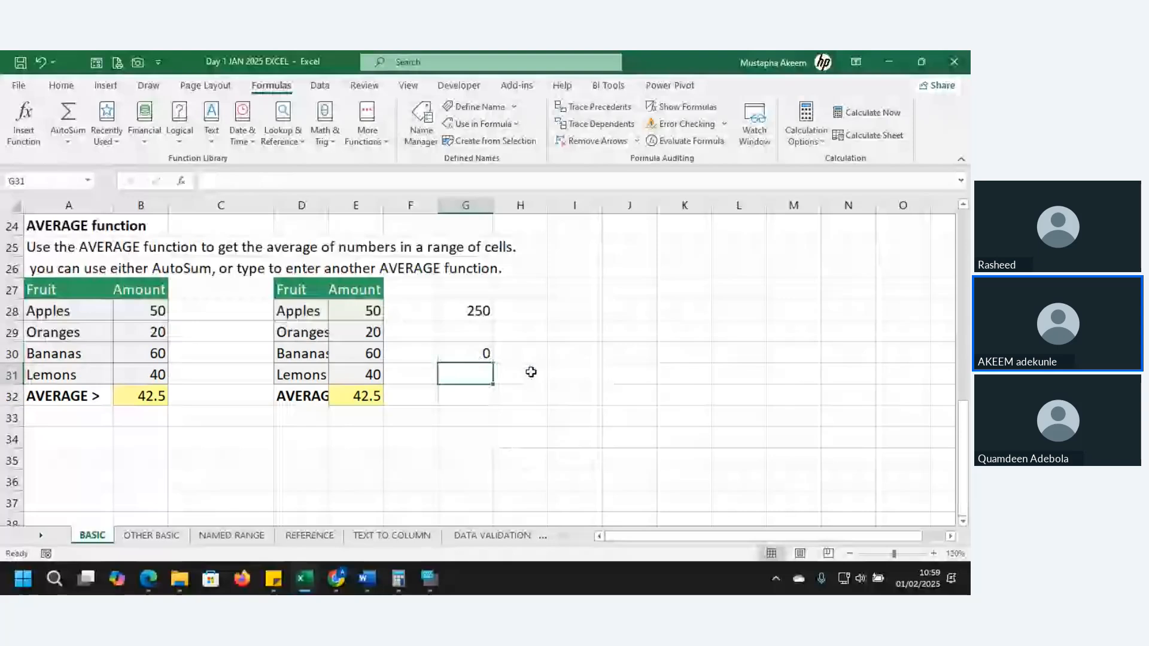
# Clear the test formulas from cells G28:G30 on the BASIC sheet
pyautogui.click(473, 345)
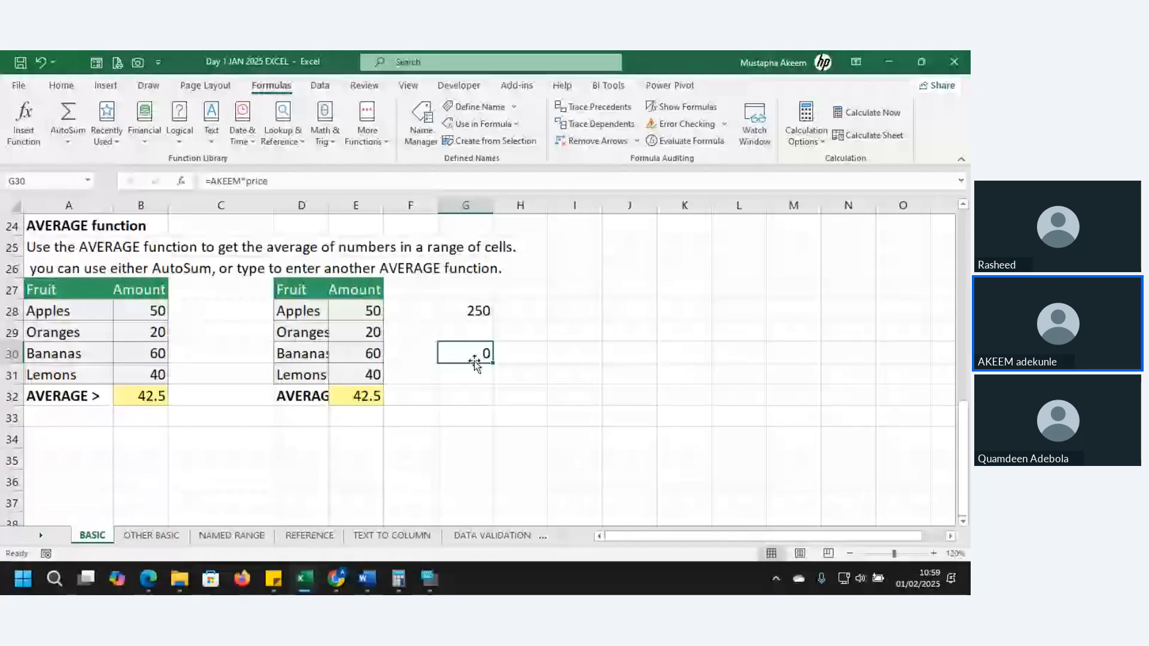
pyautogui.moveTo(474, 312); pyautogui.dragTo(480, 358)
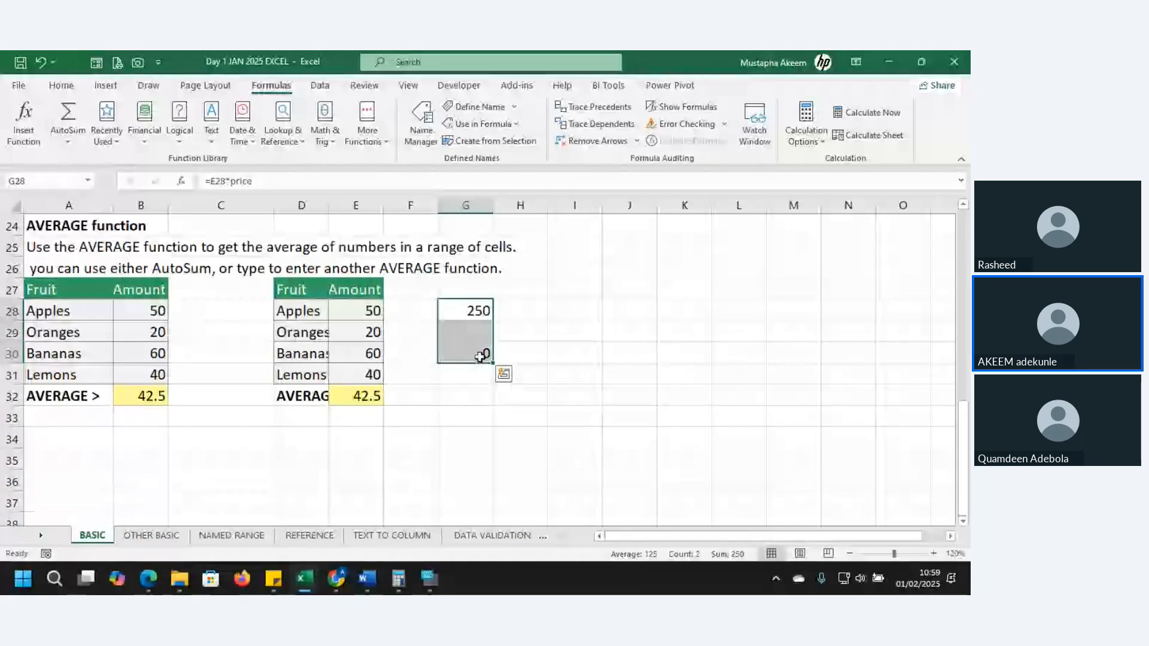
pyautogui.press('Delete')
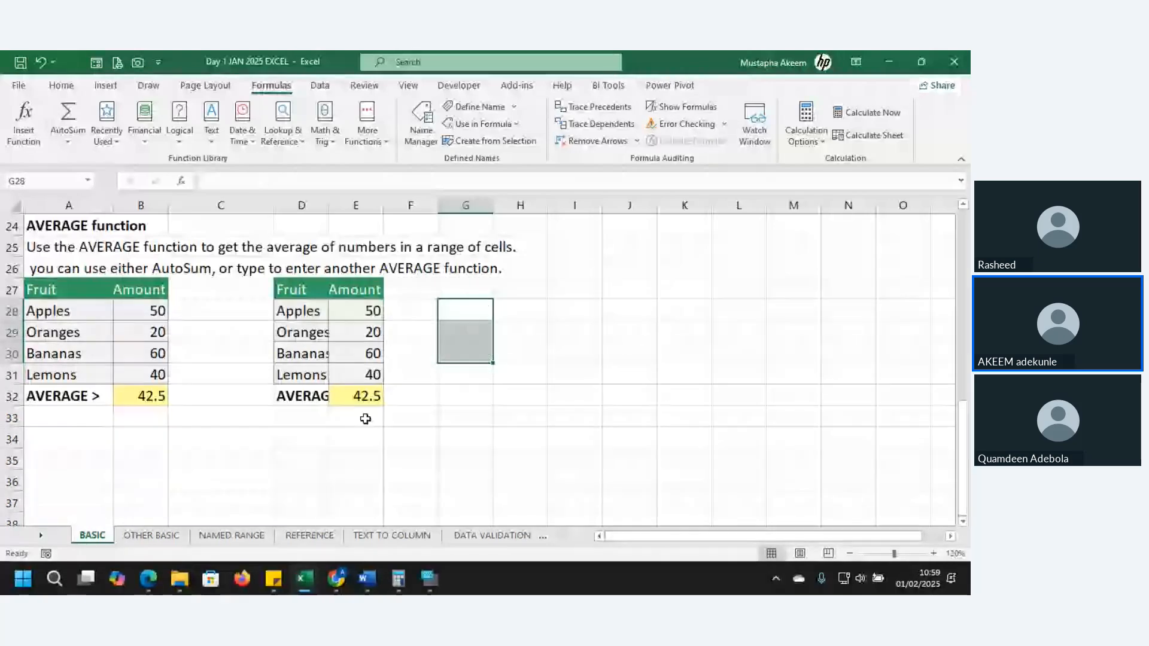
# On the NAMED RANGE sheet, check the name assigned to cell C28 and view the New Name dialog without saving
pyautogui.click(240, 535)
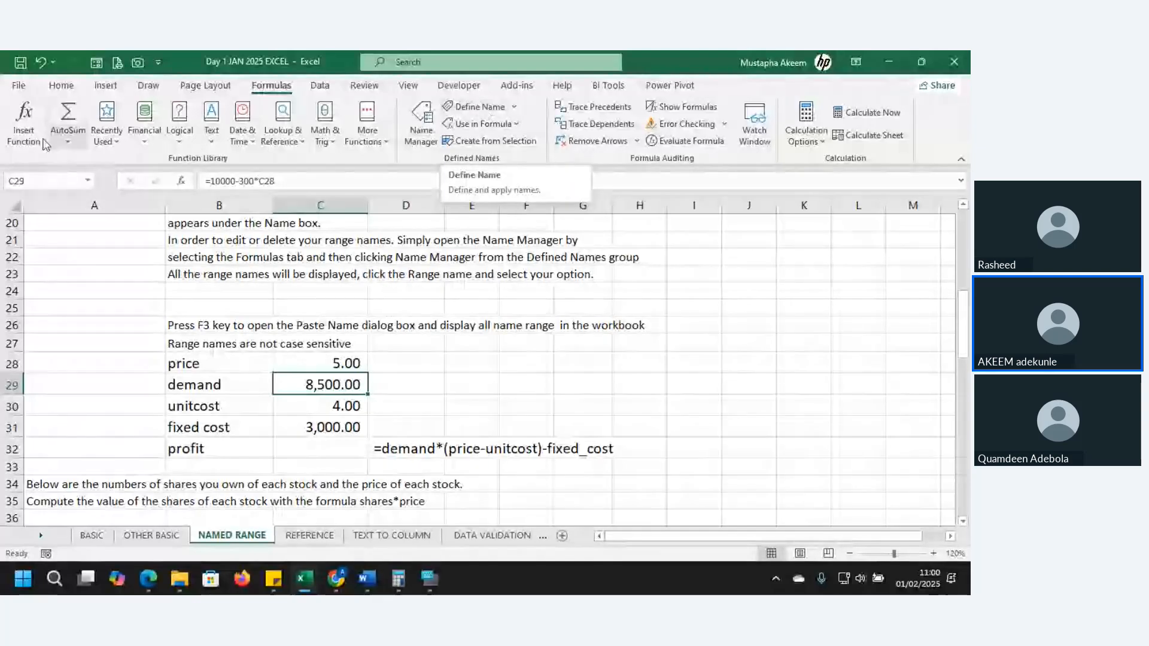
pyautogui.click(52, 187)
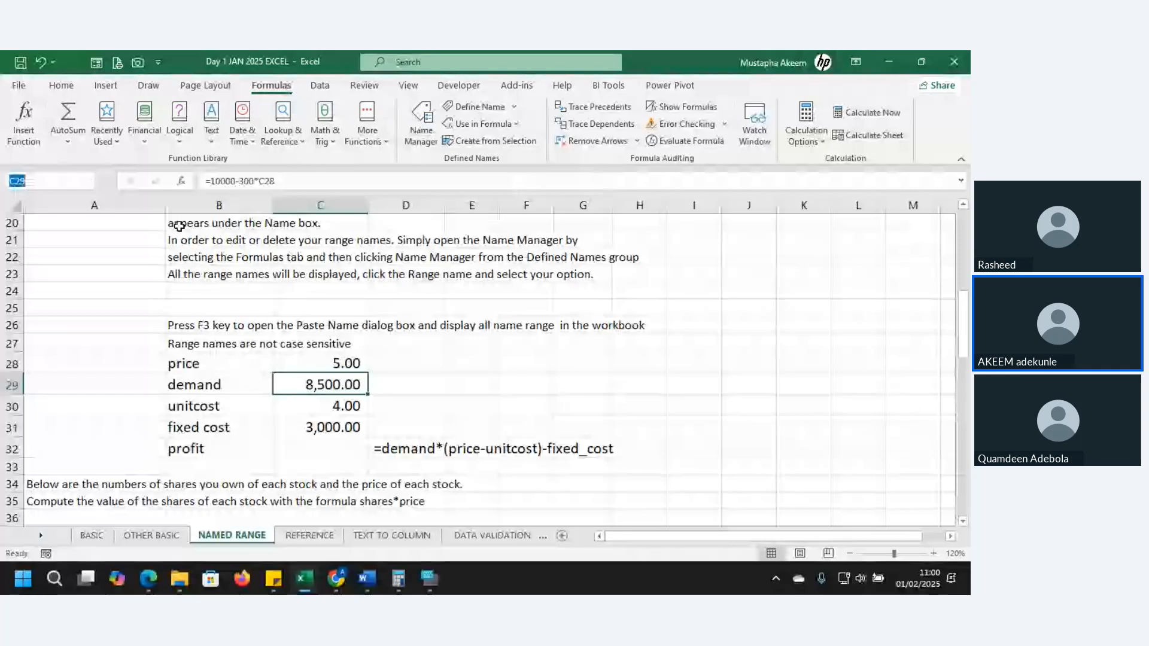
pyautogui.click(336, 362)
pyautogui.click(44, 189)
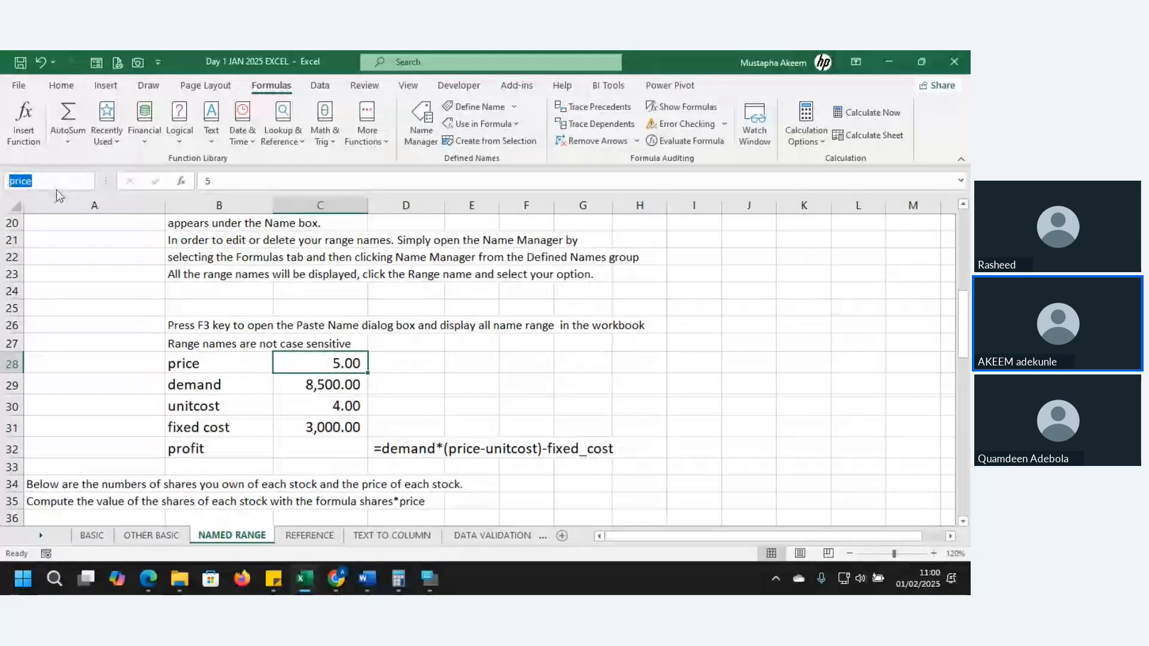
pyautogui.click(477, 108)
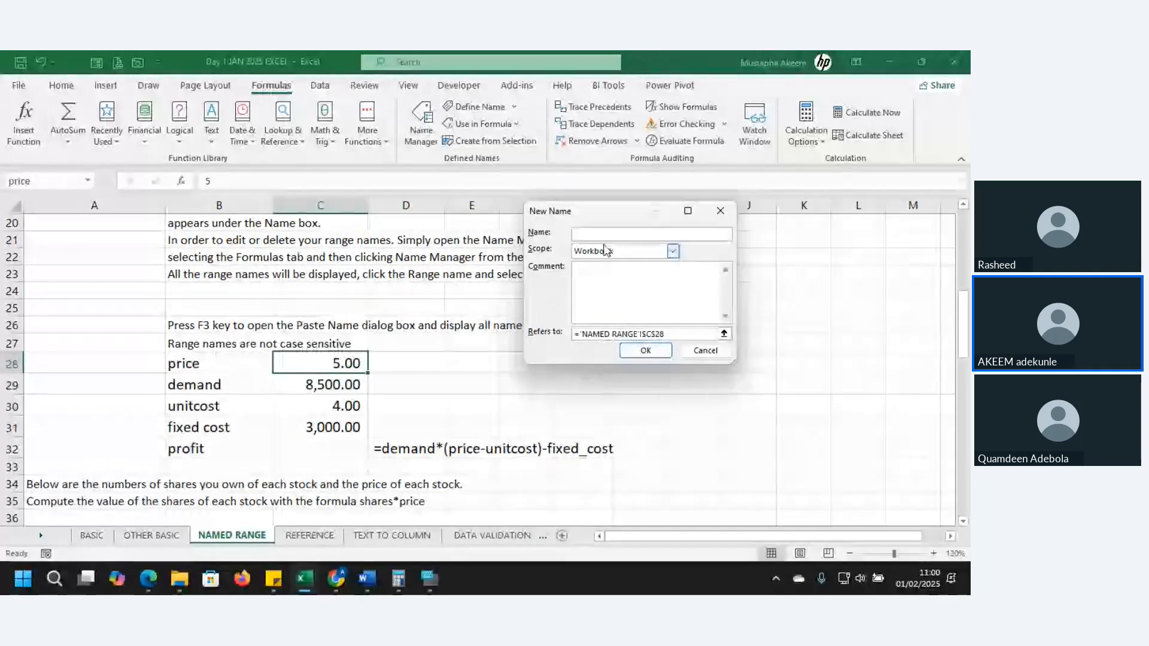
pyautogui.click(721, 216)
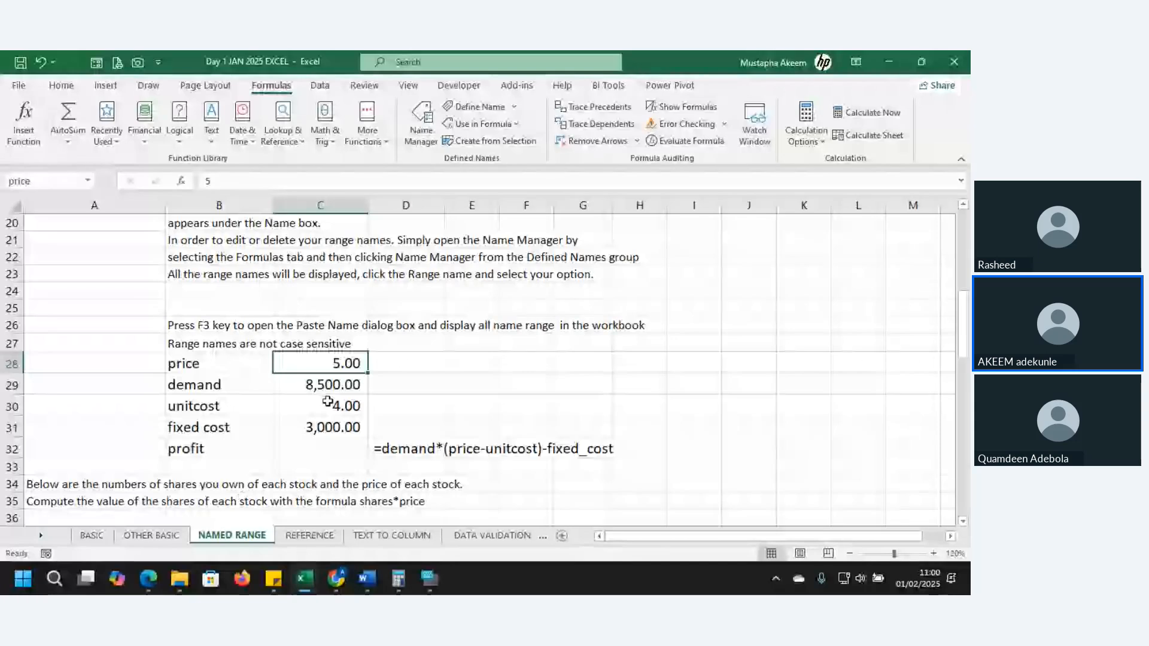
# Define the name demand for cell C29 with Workbook scope and check it on the cell
pyautogui.click(328, 382)
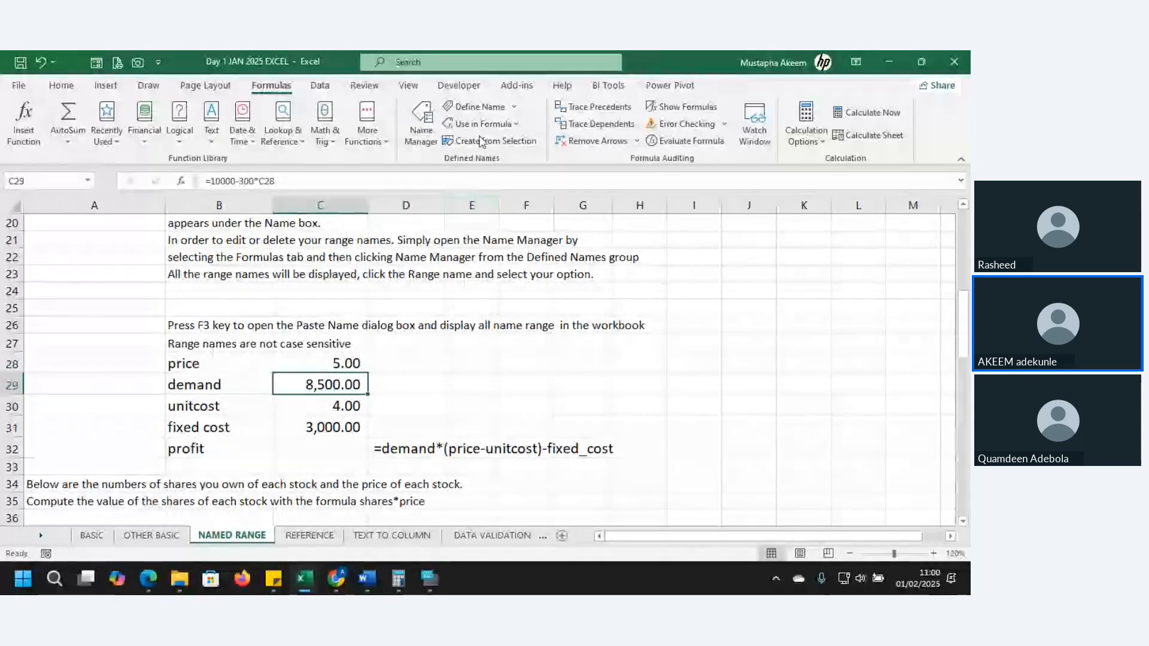
pyautogui.click(480, 107)
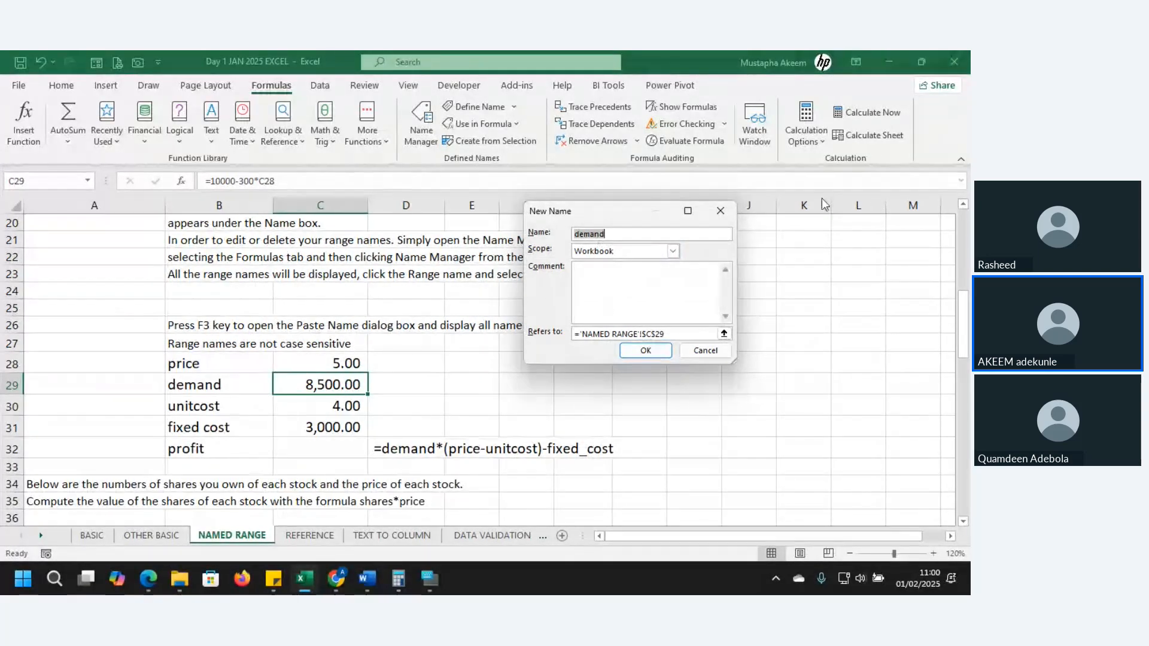
pyautogui.click(632, 234)
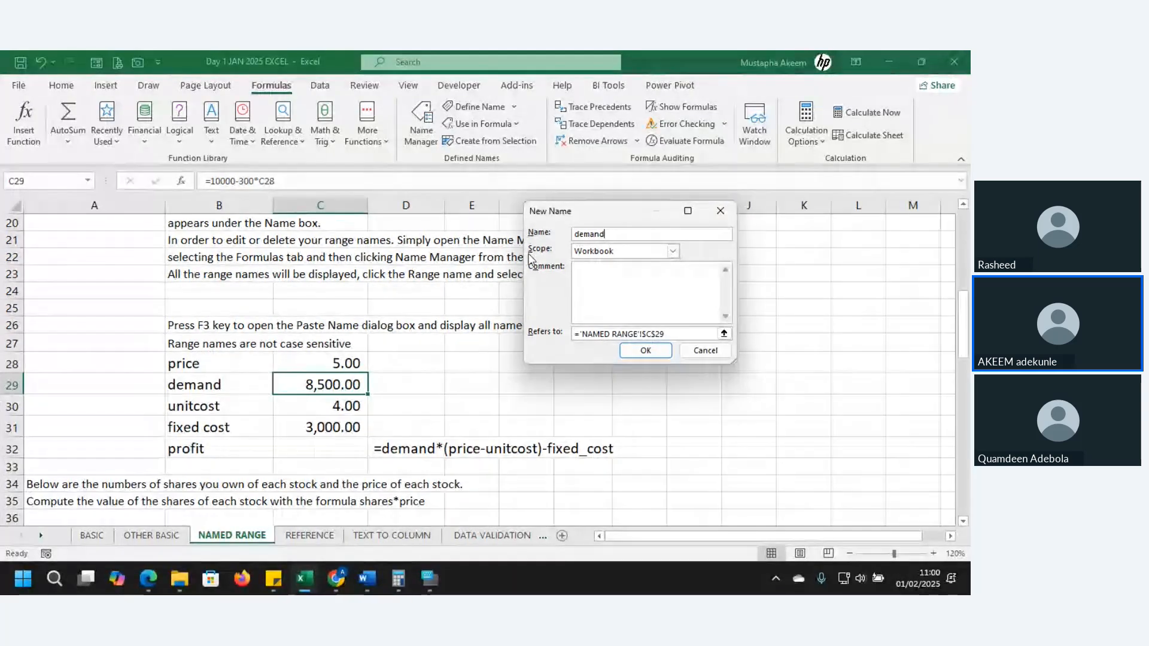
pyautogui.click(645, 352)
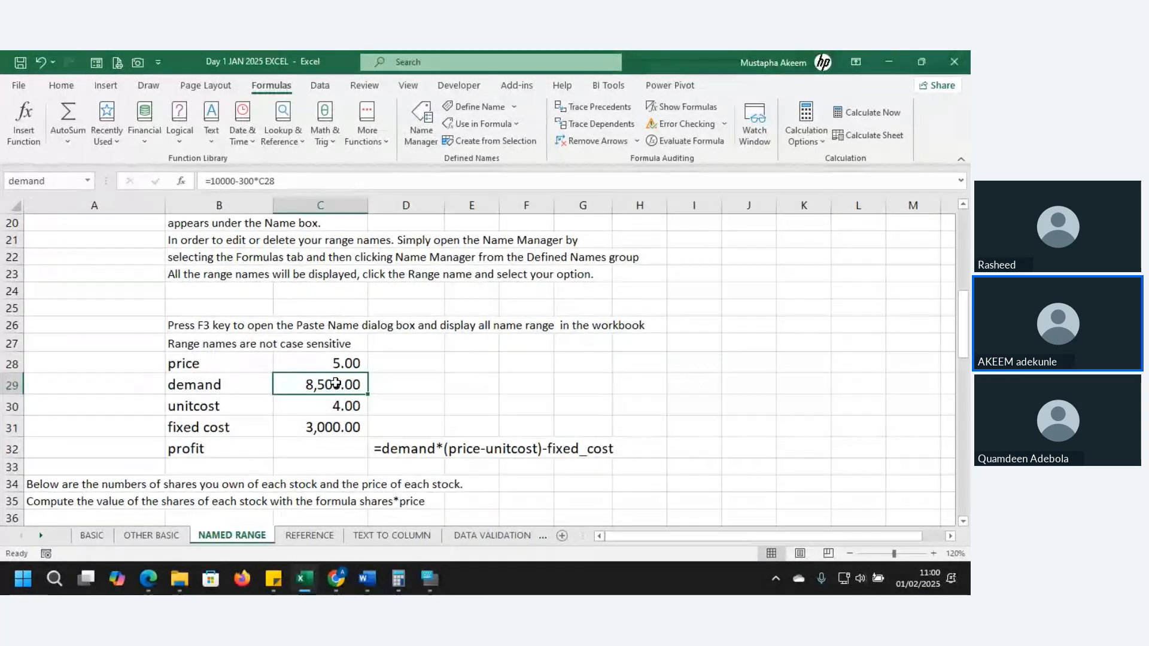
pyautogui.click(401, 384)
pyautogui.click(341, 388)
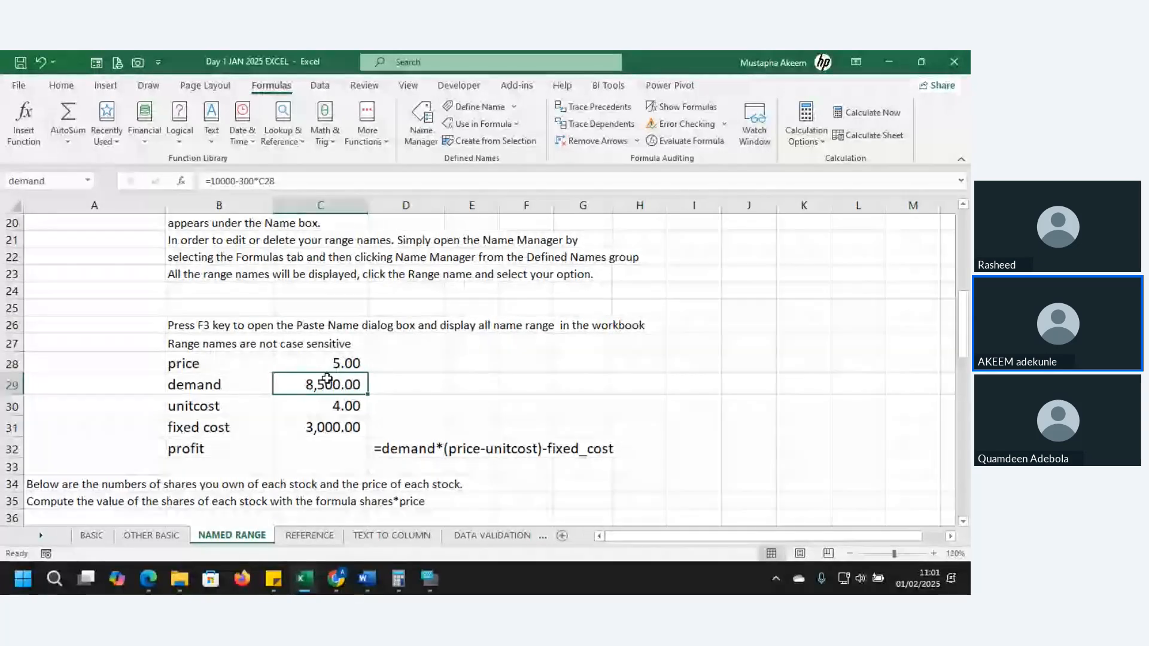
pyautogui.press('Down')
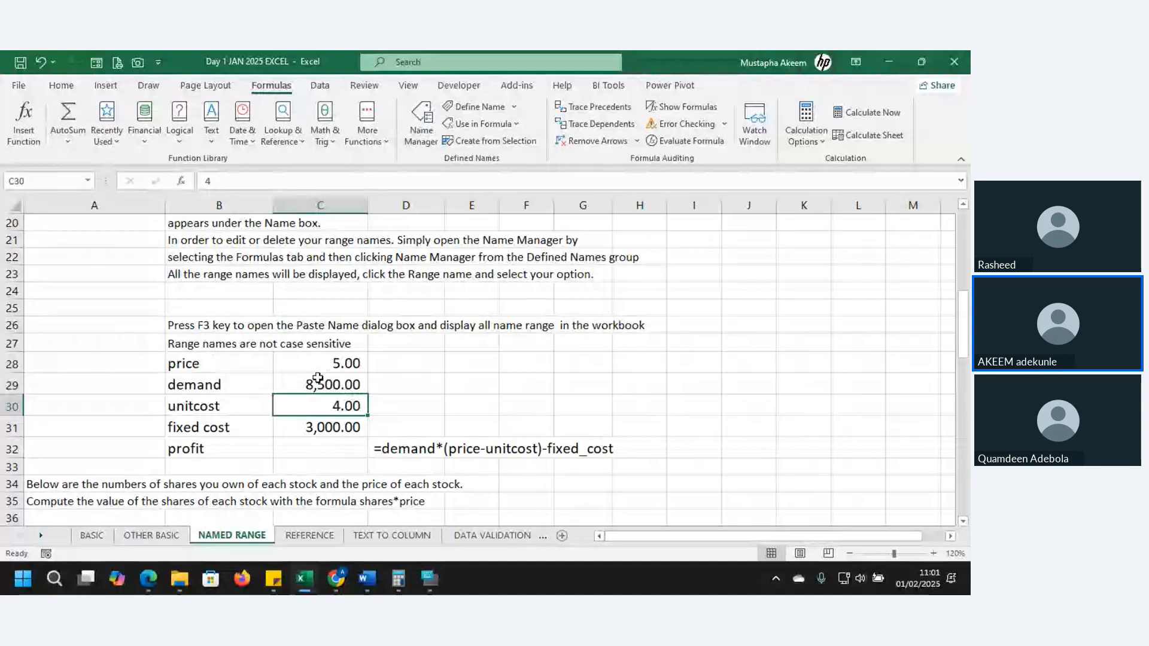
pyautogui.click(486, 142)
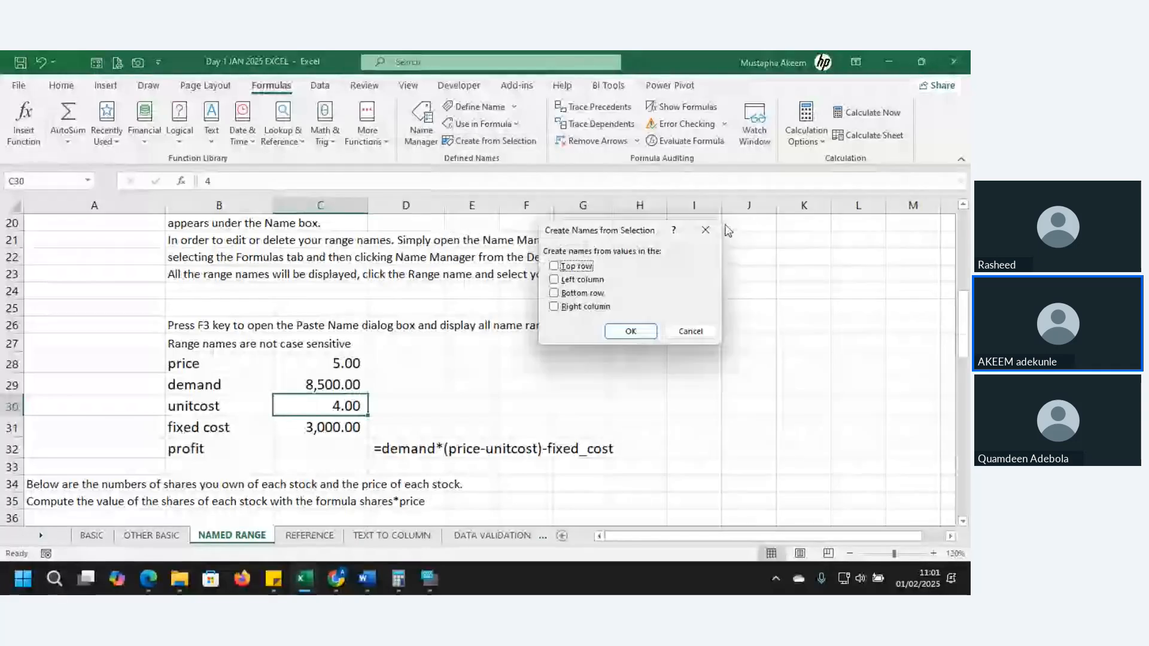
pyautogui.press('Escape')
# Create names for the unitcost and fixed cost values in B30:C31 from the left column labels, and check C30's name
pyautogui.moveTo(197, 406); pyautogui.dragTo(310, 424)
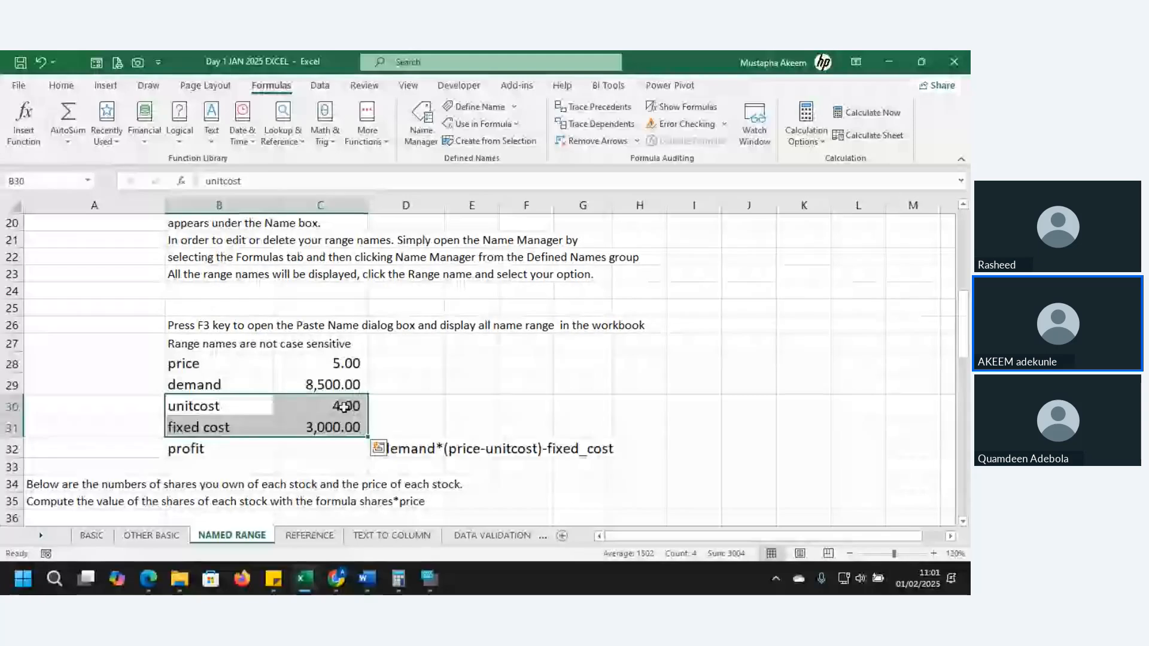
pyautogui.click(478, 142)
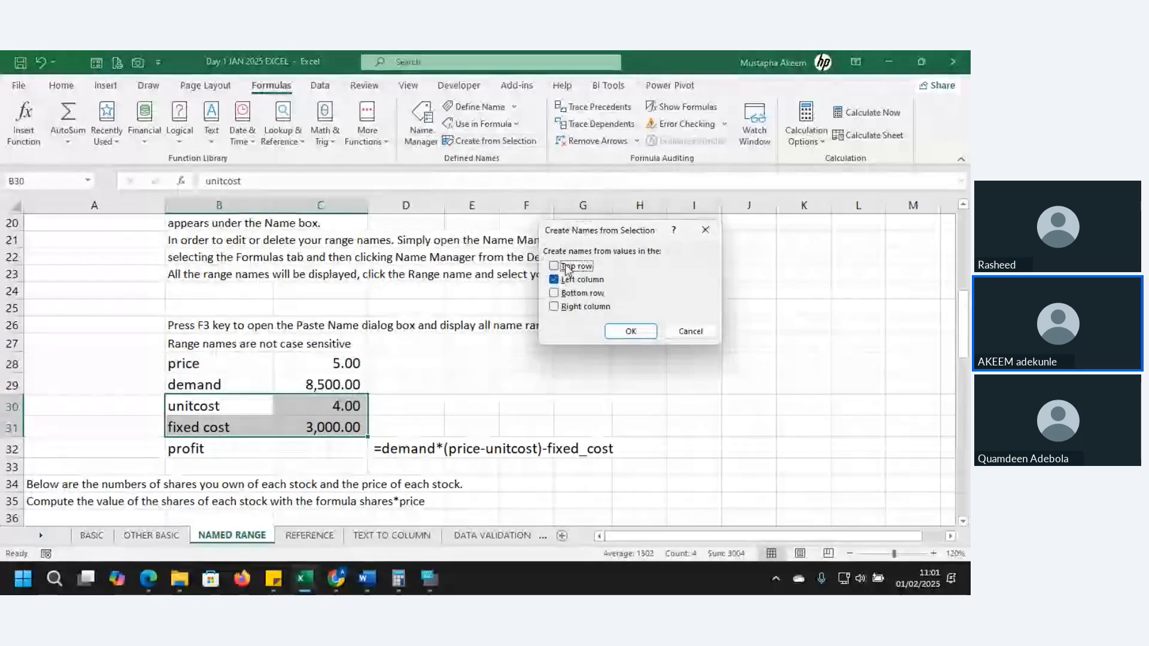
pyautogui.click(555, 281)
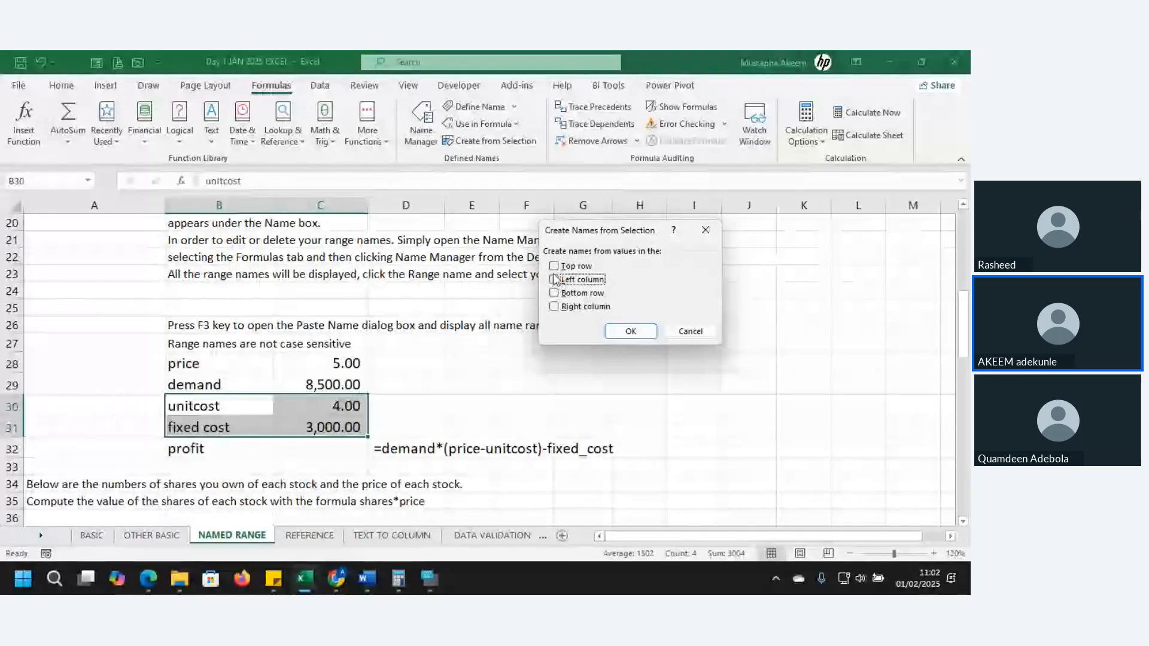
pyautogui.click(554, 279)
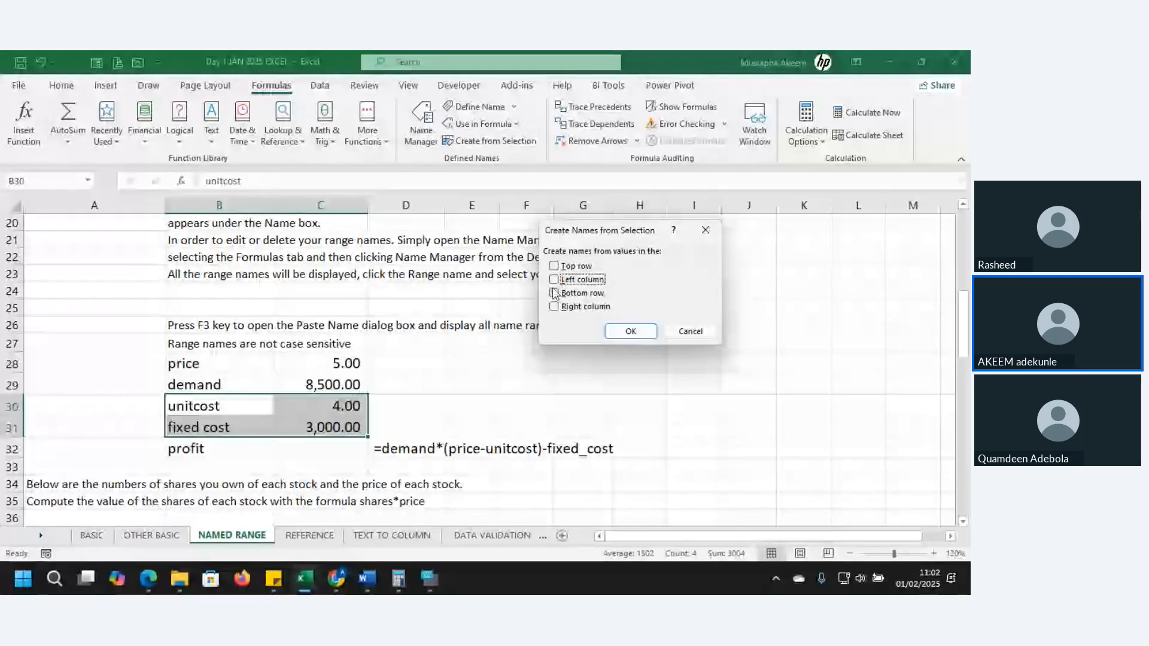
pyautogui.click(645, 336)
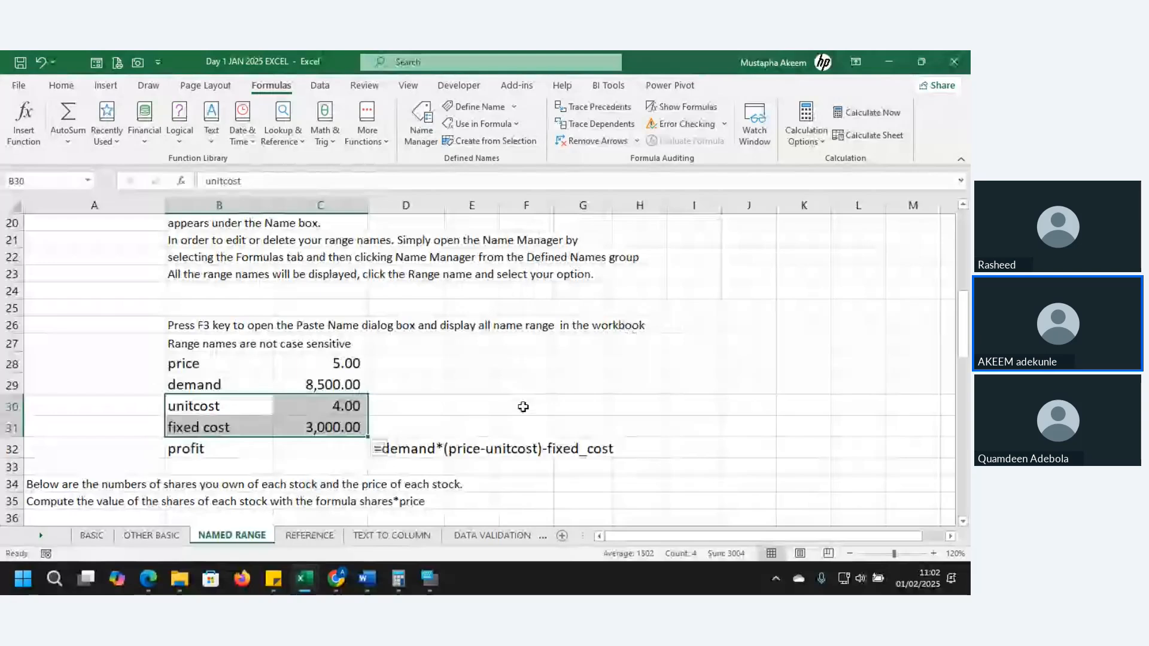
pyautogui.click(356, 406)
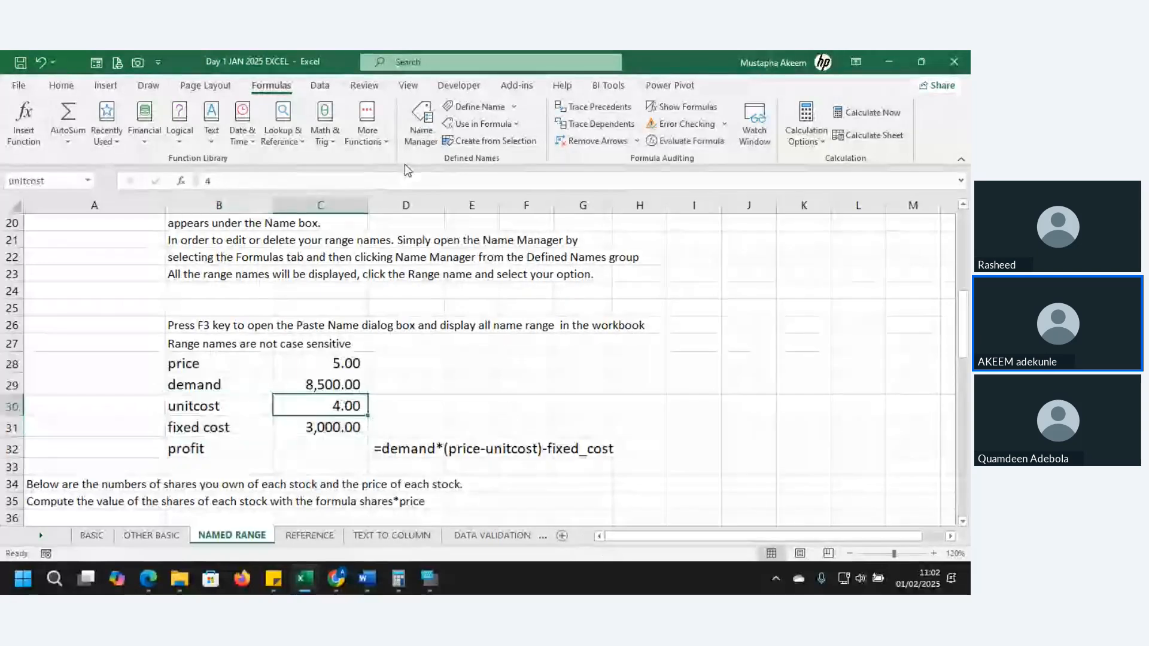
# Review the fixed_cost and unitcost entries and the cells they refer to in the Name Manager
pyautogui.click(422, 117)
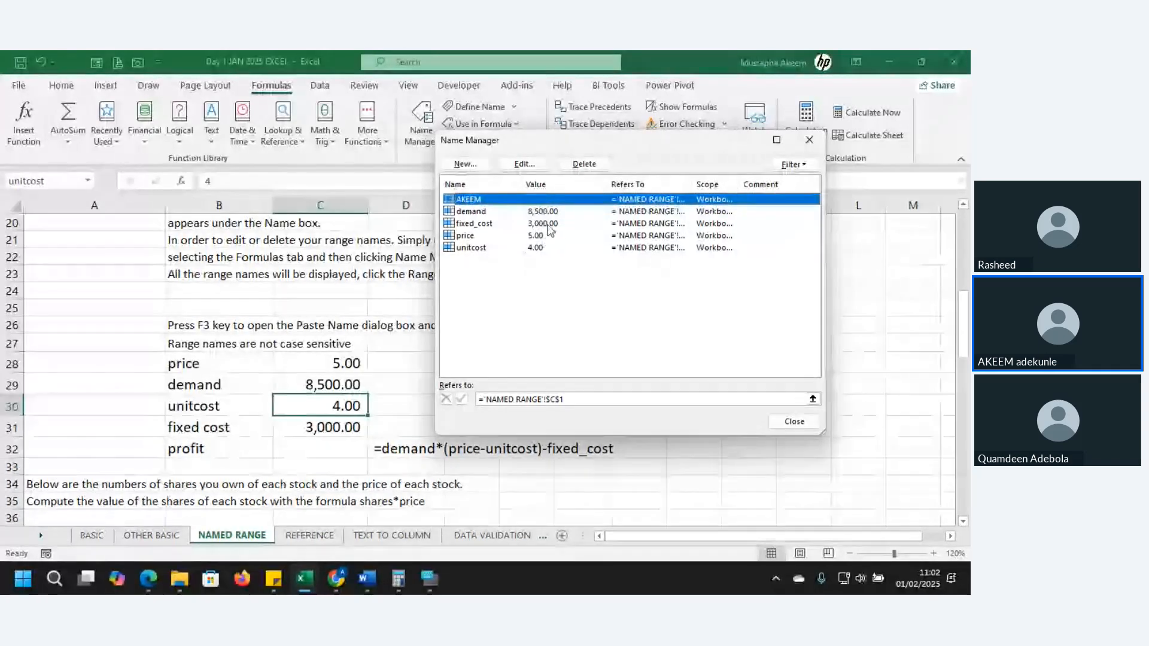
pyautogui.click(548, 226)
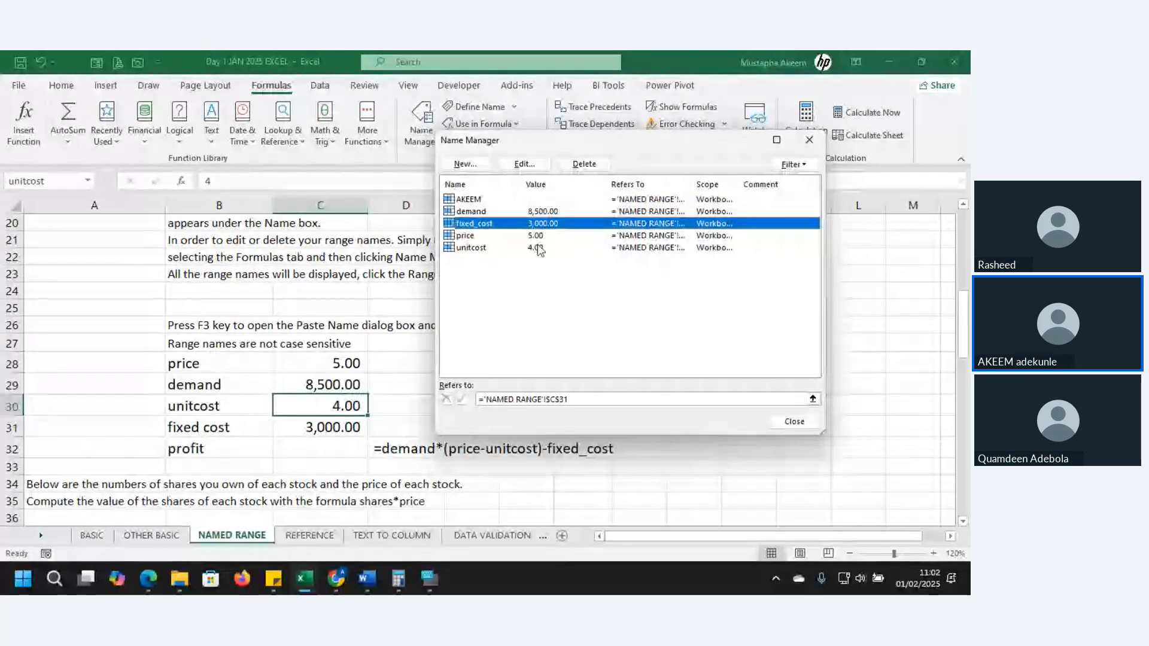
pyautogui.click(540, 248)
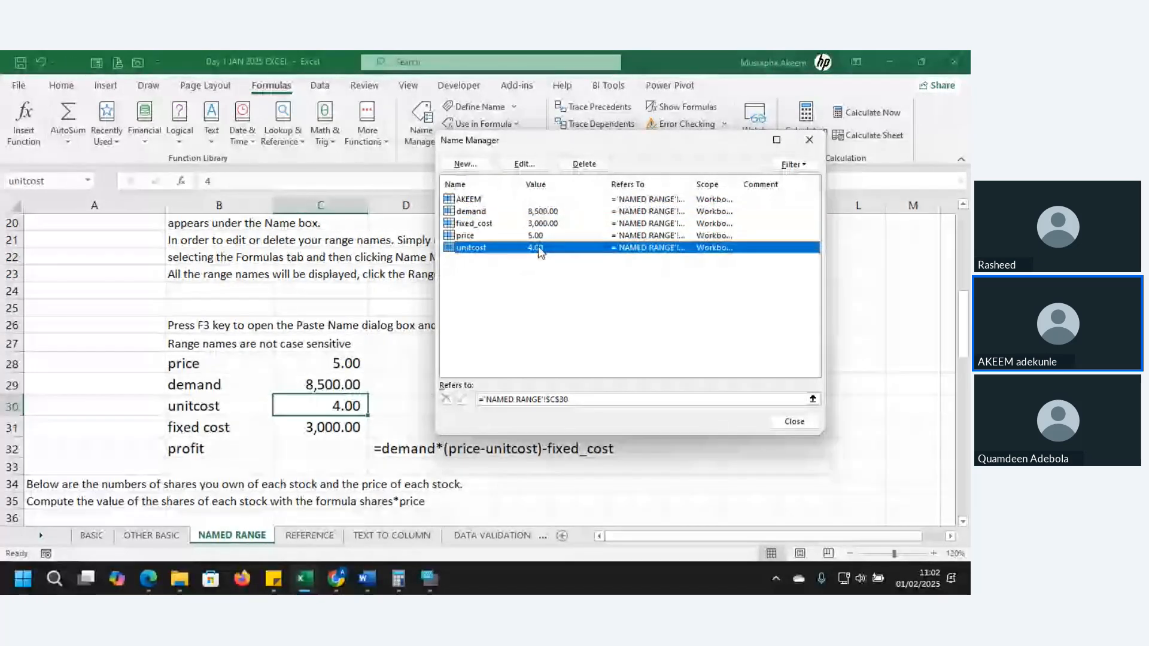
pyautogui.click(809, 142)
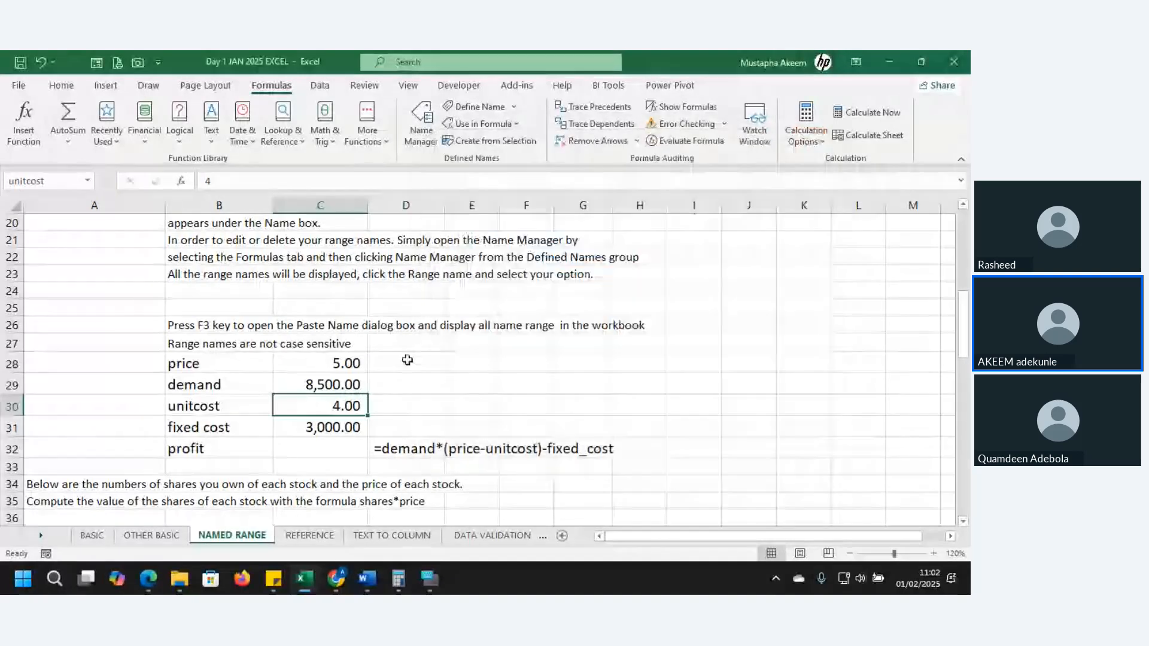
# Start the profit formula in cell C32 with =demand, following the sample formula in D32 and correcting the misspelled name
pyautogui.click(393, 451)
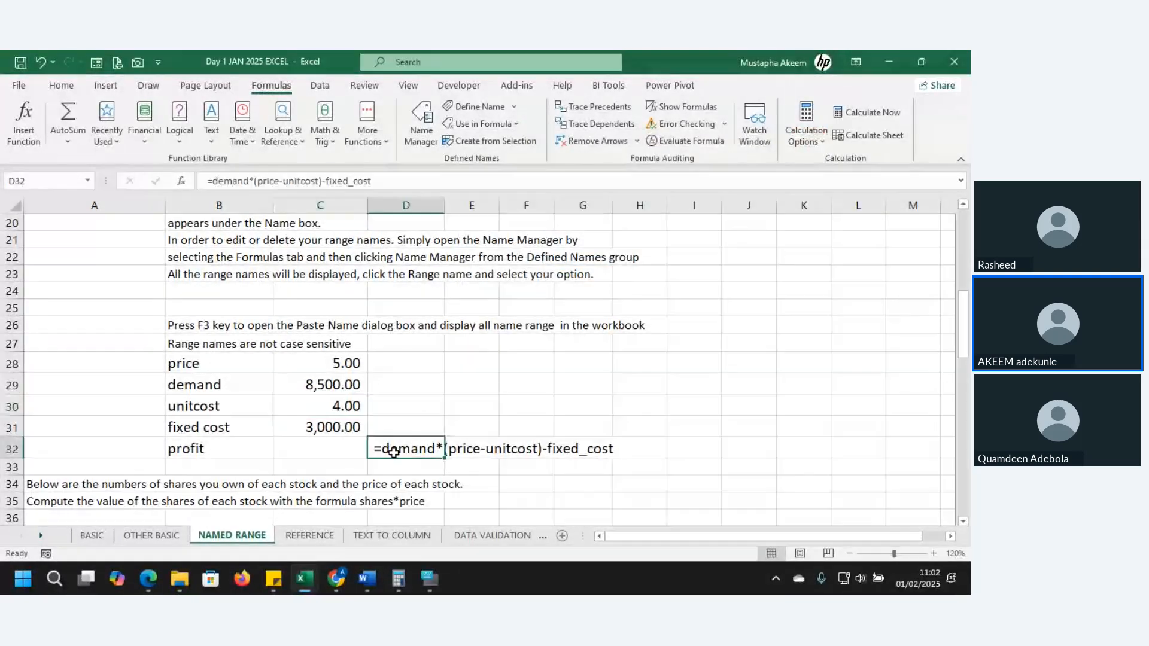
pyautogui.click(317, 450)
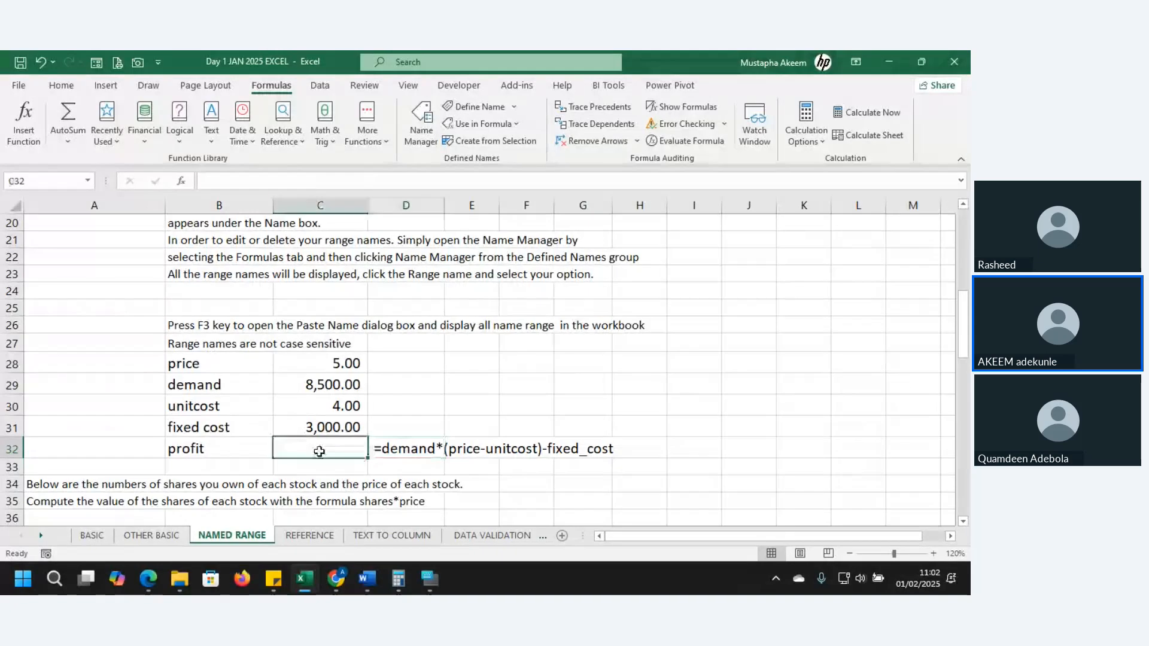
pyautogui.write('=du')
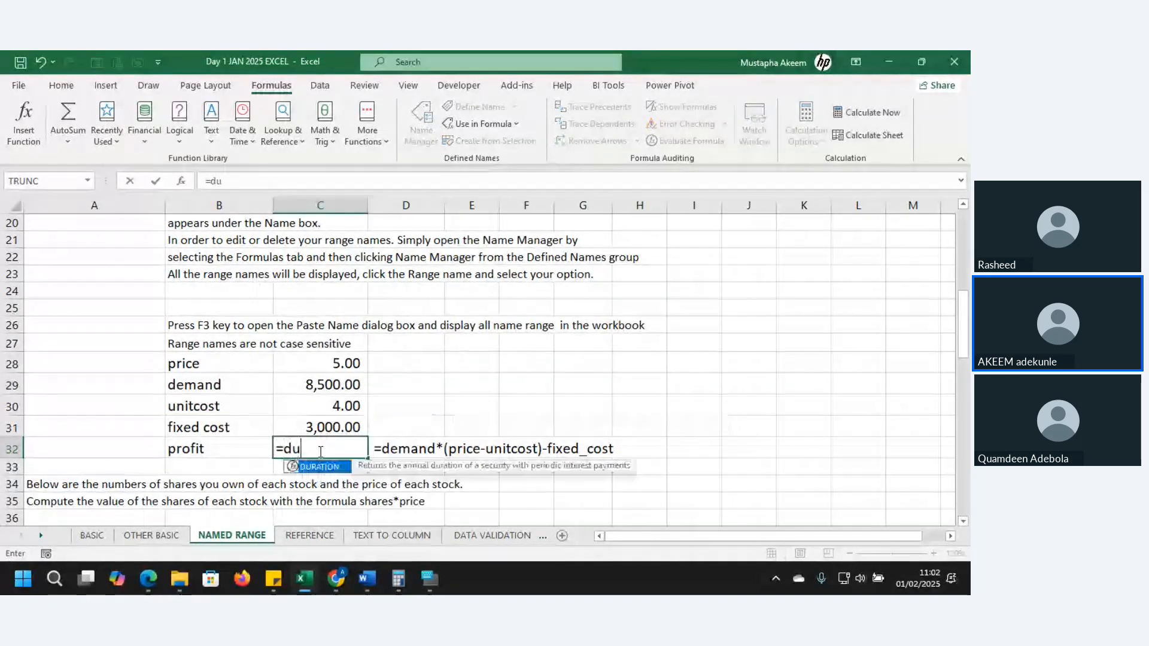
pyautogui.write('mand')
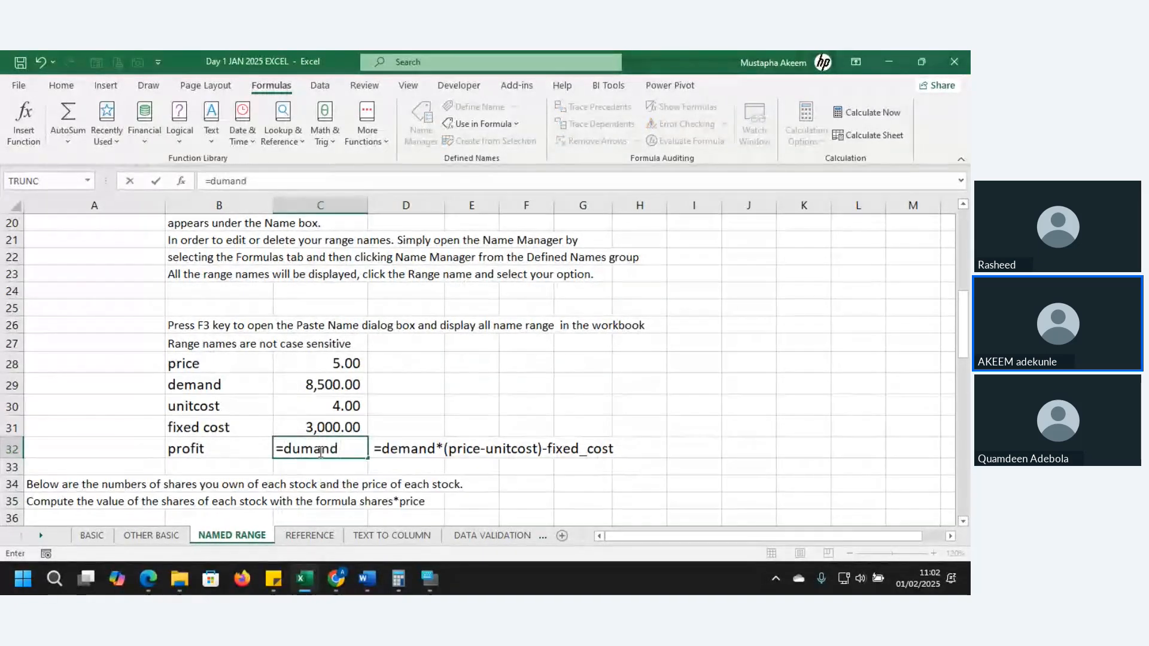
pyautogui.press('Tab')
pyautogui.click(319, 451)
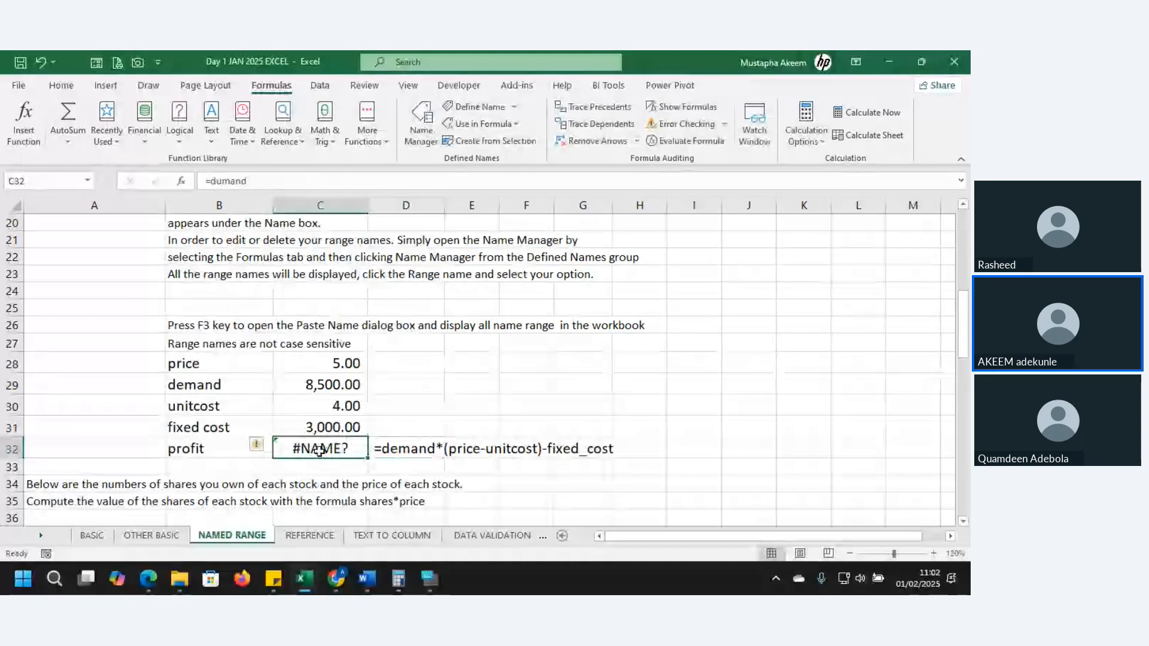
pyautogui.click(272, 187)
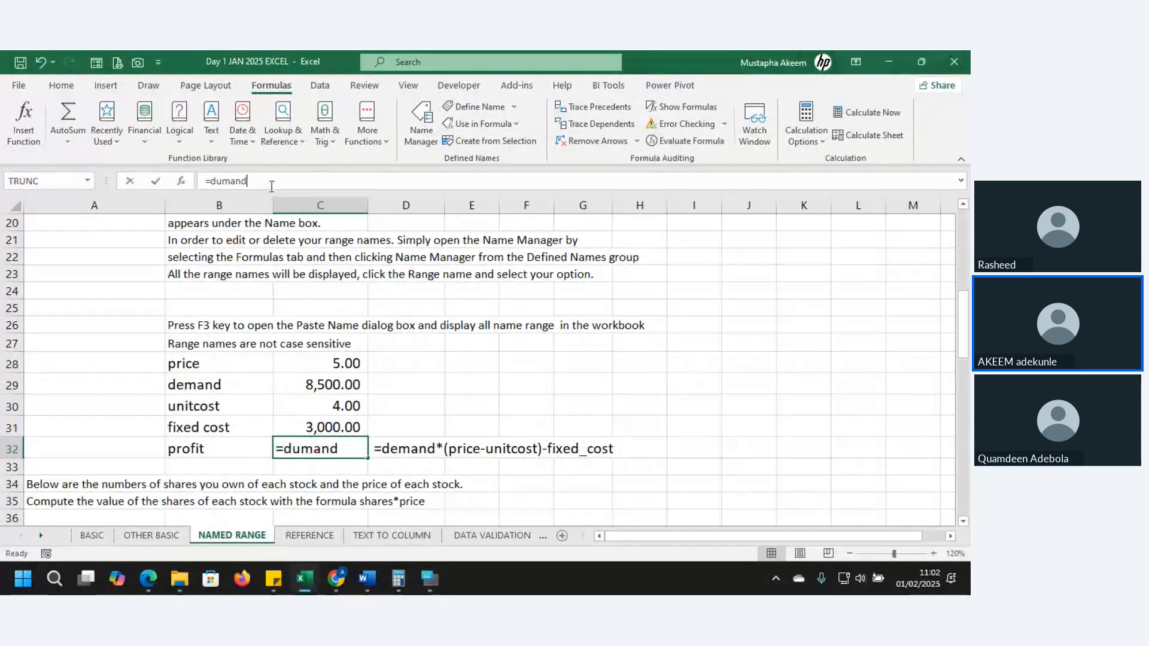
pyautogui.press('BackSpace')
pyautogui.press('BackSpace')
pyautogui.press('BackSpace')
pyautogui.press('BackSpace')
pyautogui.press('BackSpace')
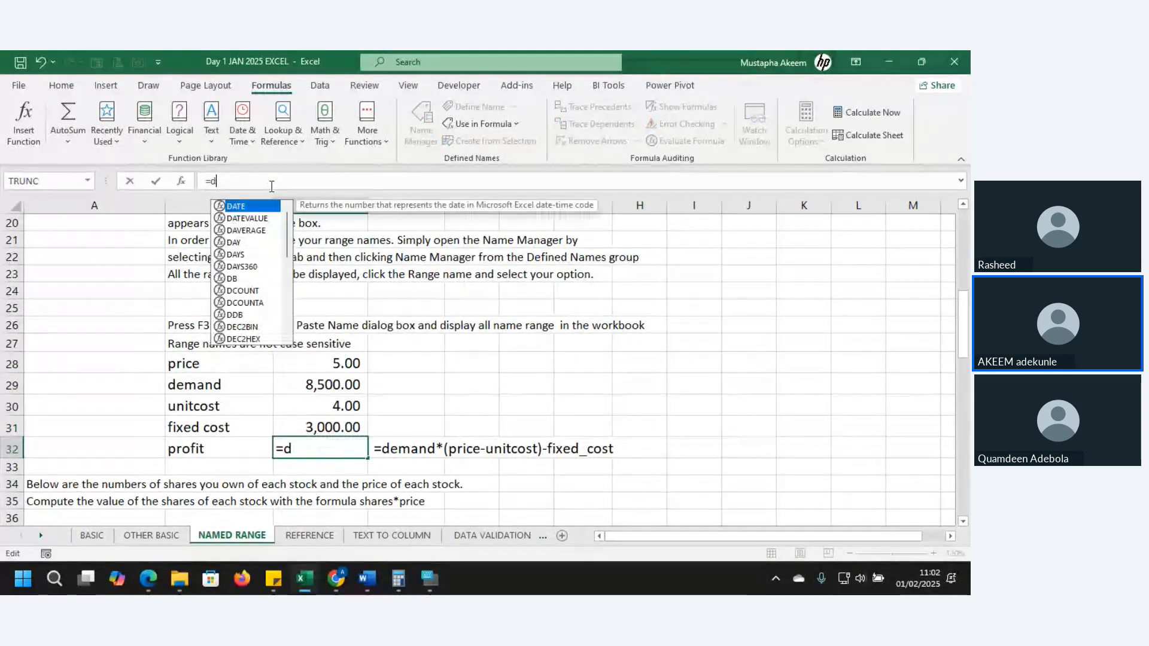
pyautogui.write('em')
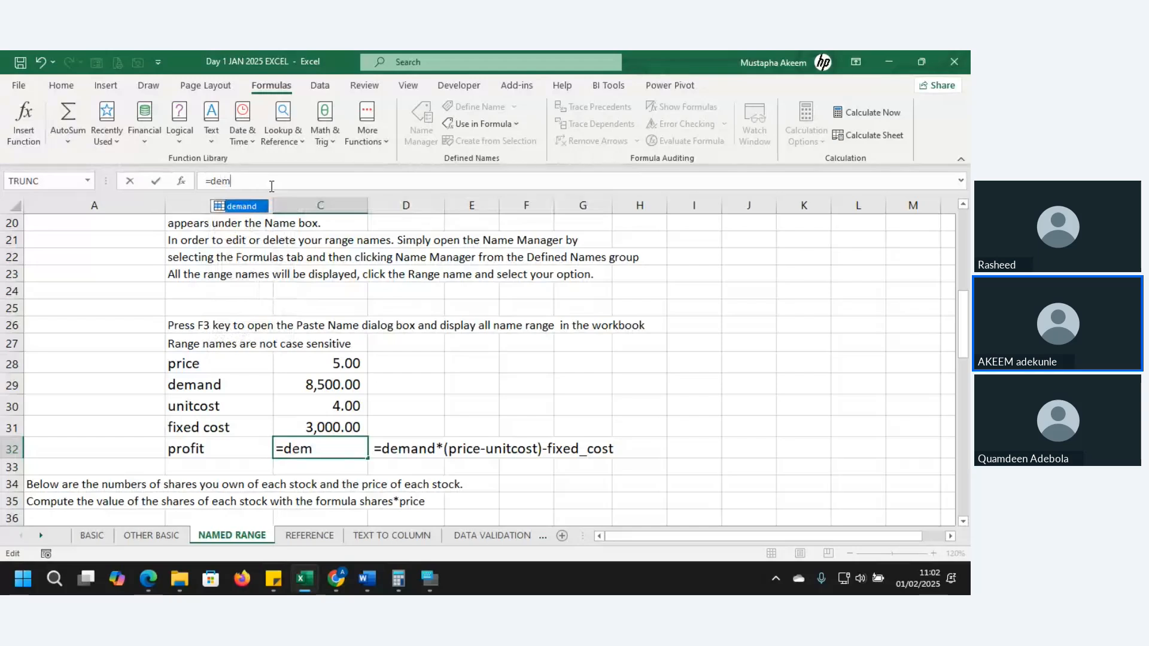
pyautogui.press('Tab')
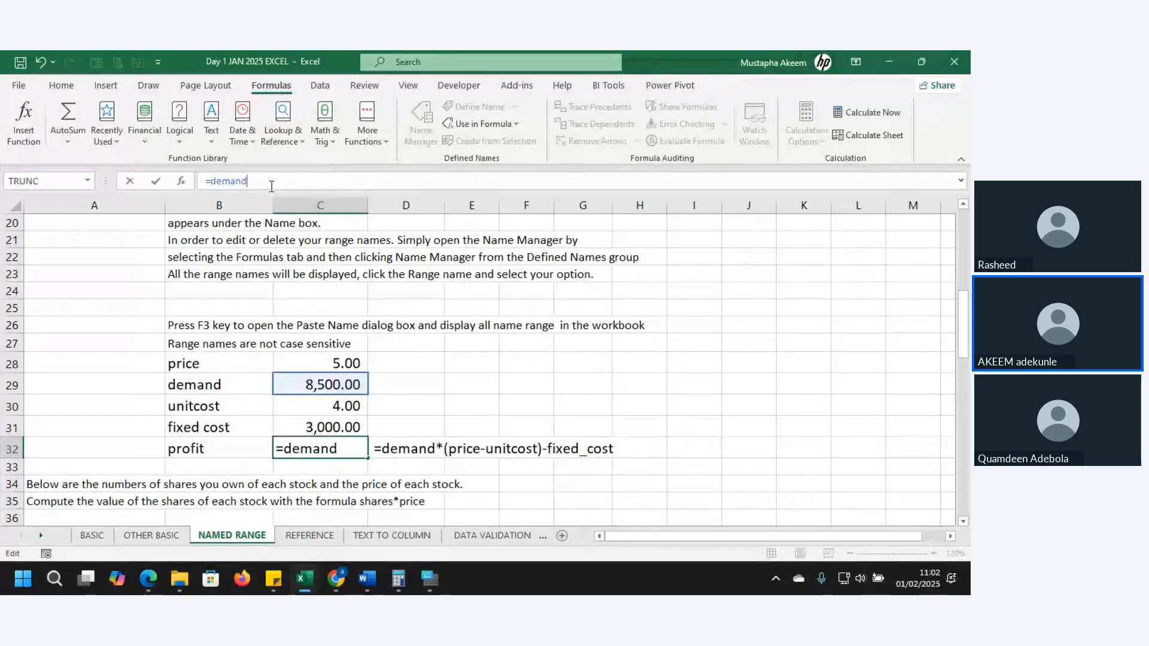
# Extend the profit formula in C32 with *(price-unitcost), using the defined names for price and unit cost
pyautogui.write('*')
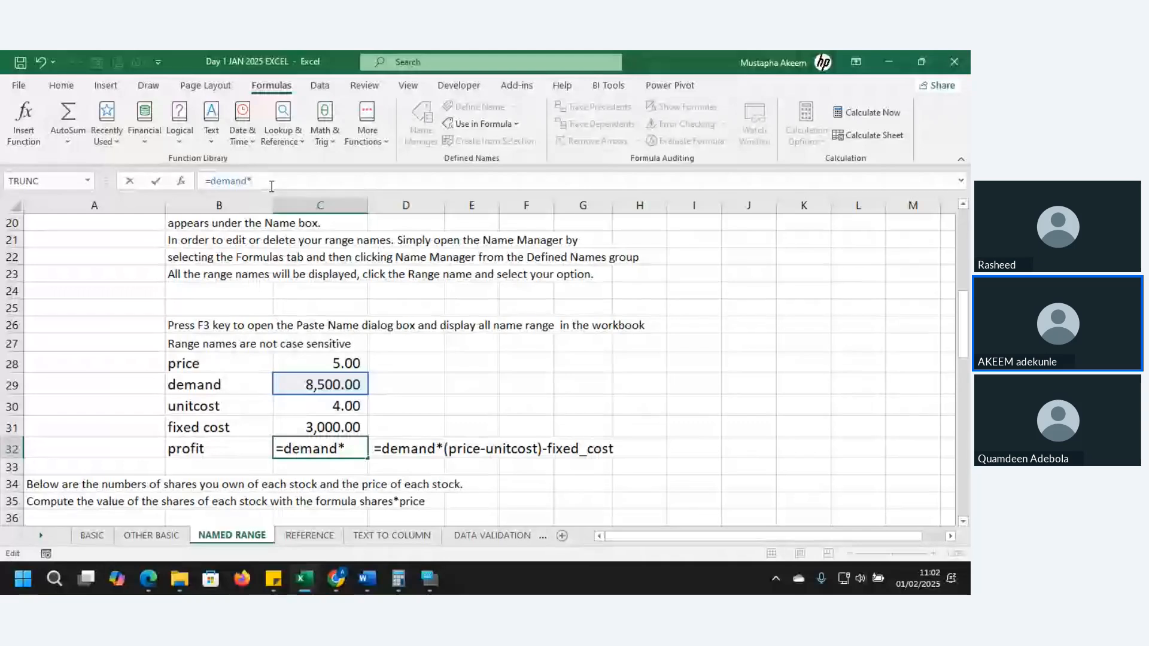
pyautogui.write('(')
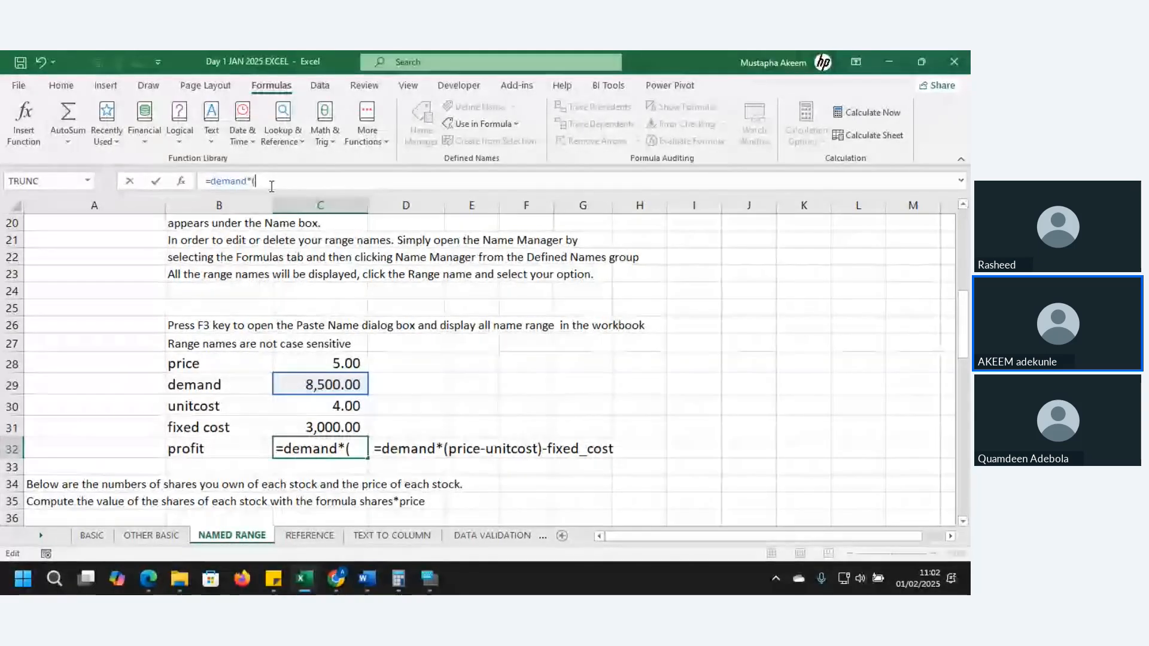
pyautogui.write('pri')
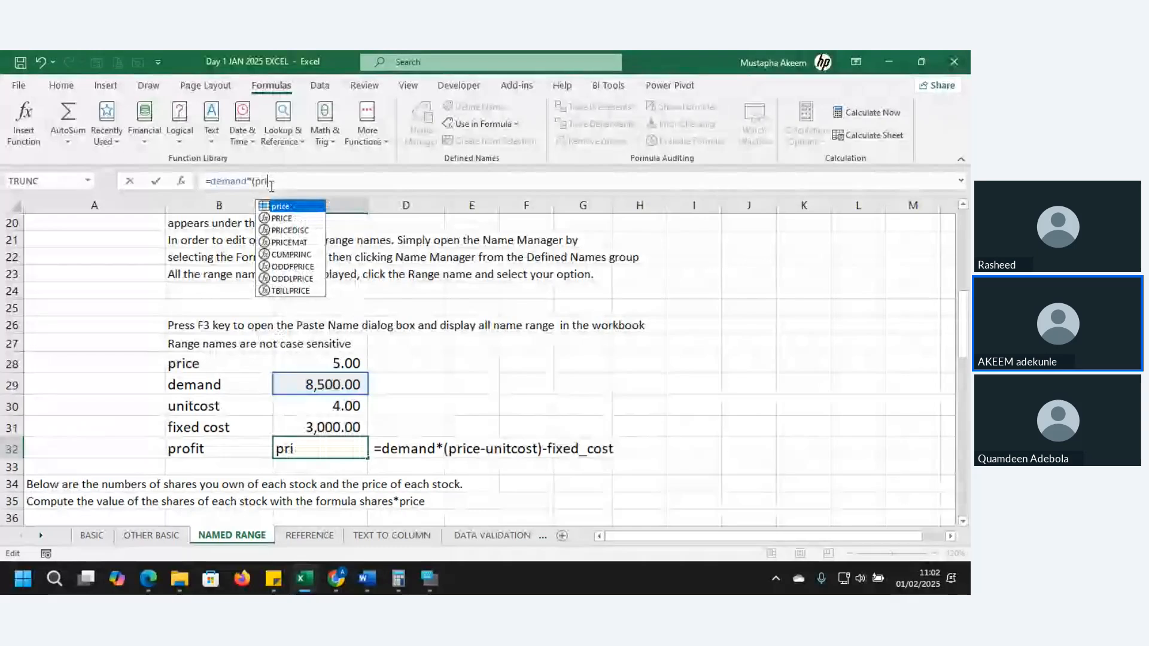
pyautogui.press('Tab')
pyautogui.write('-')
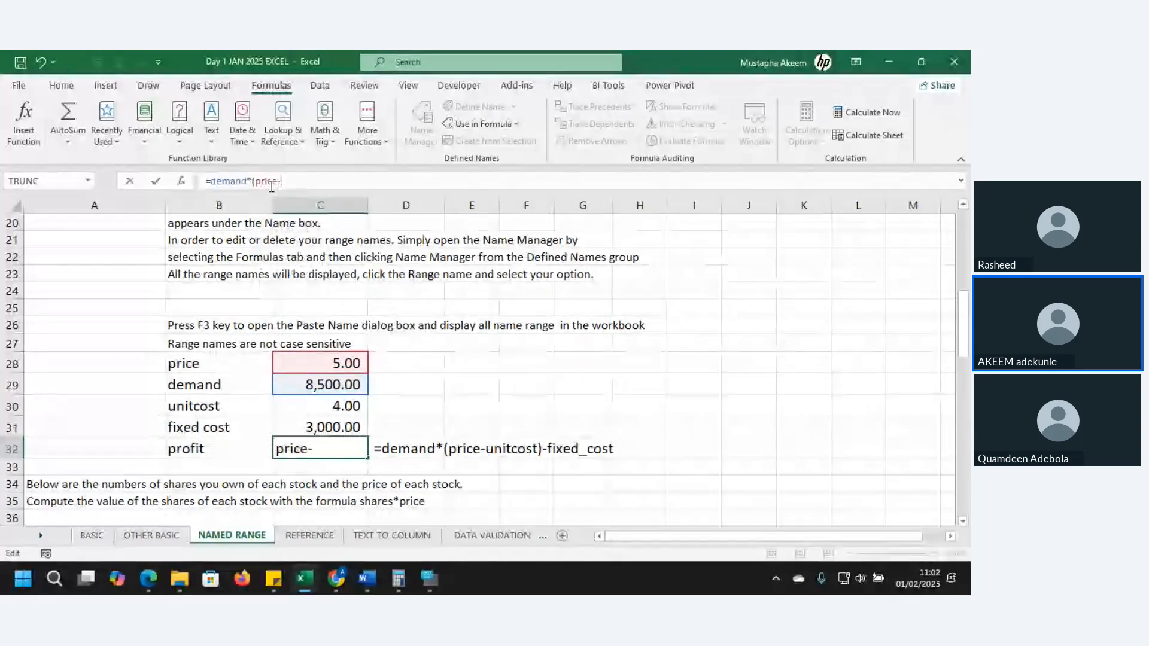
pyautogui.write('unit')
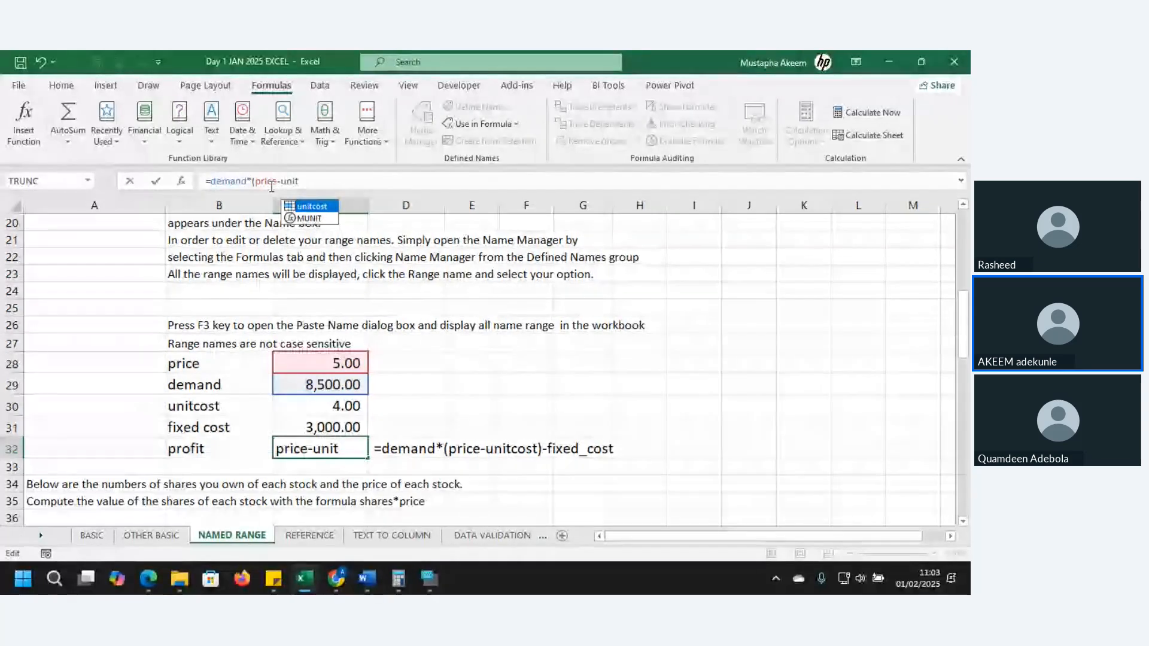
pyautogui.press('Tab')
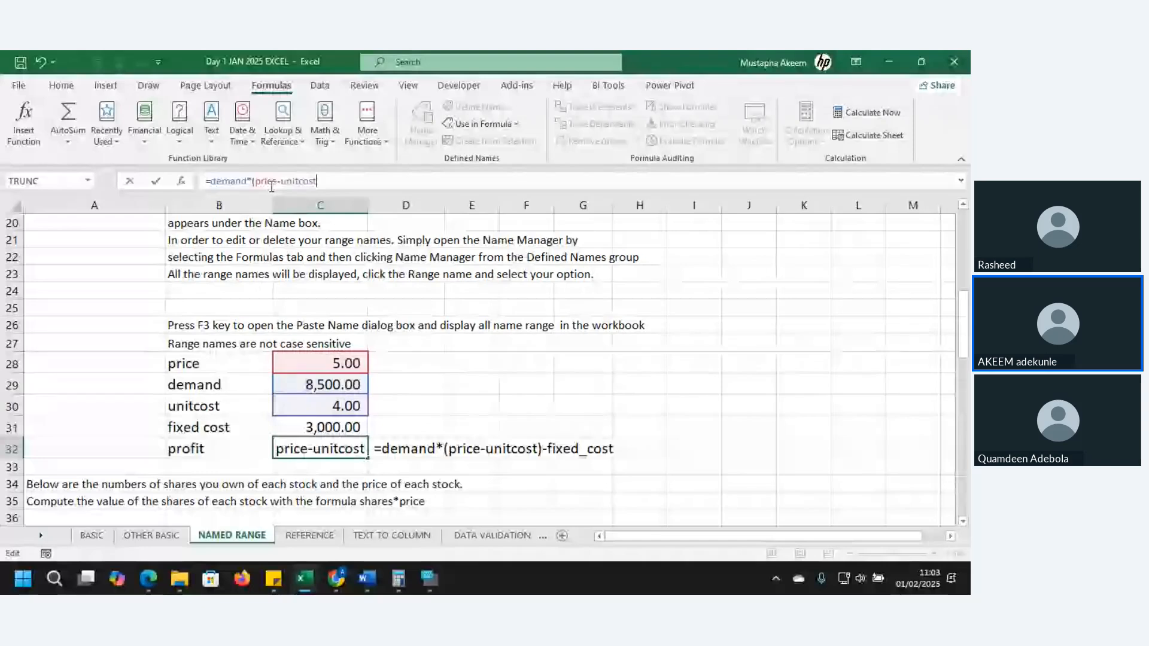
pyautogui.write(')')
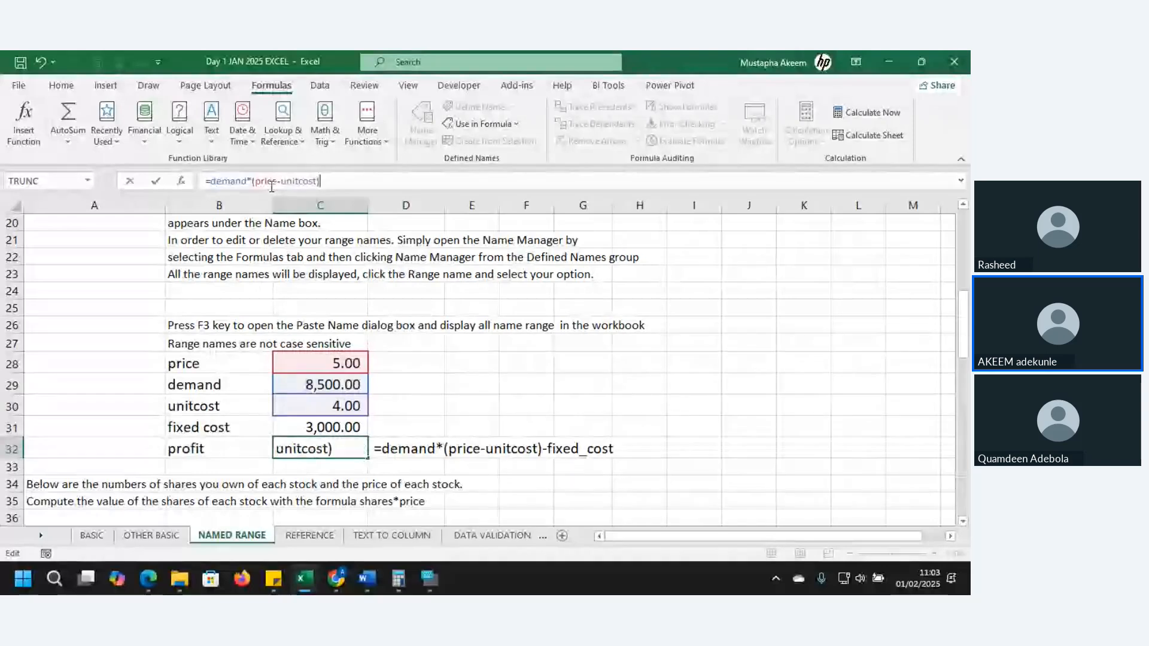
pyautogui.write('-')
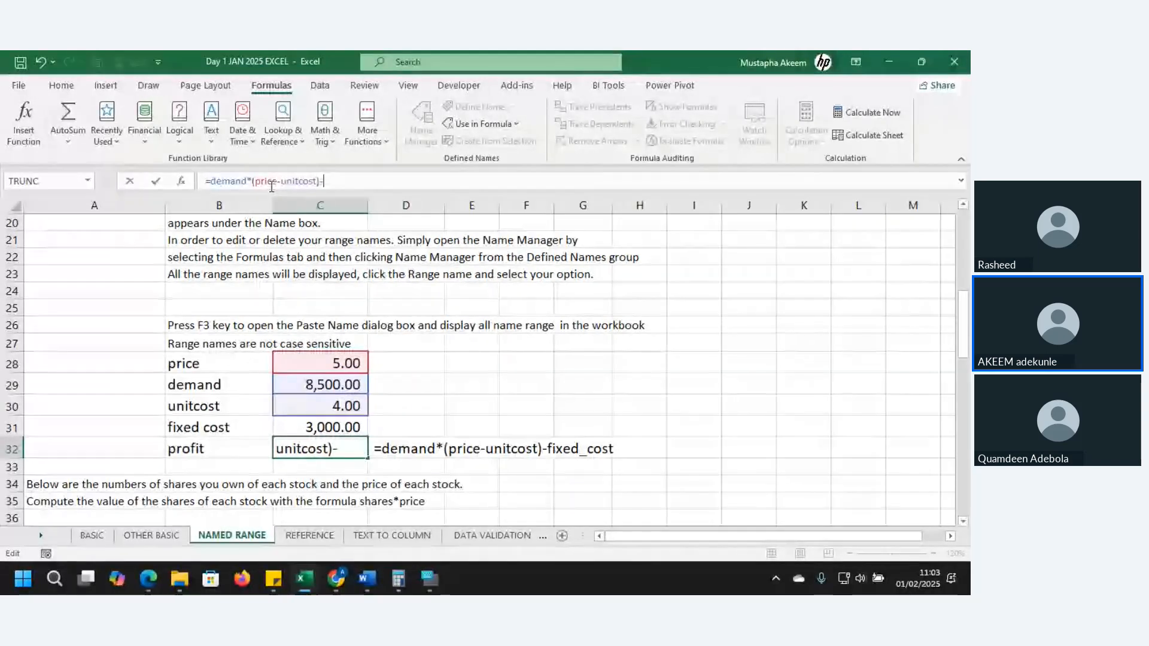
pyautogui.write('fi')
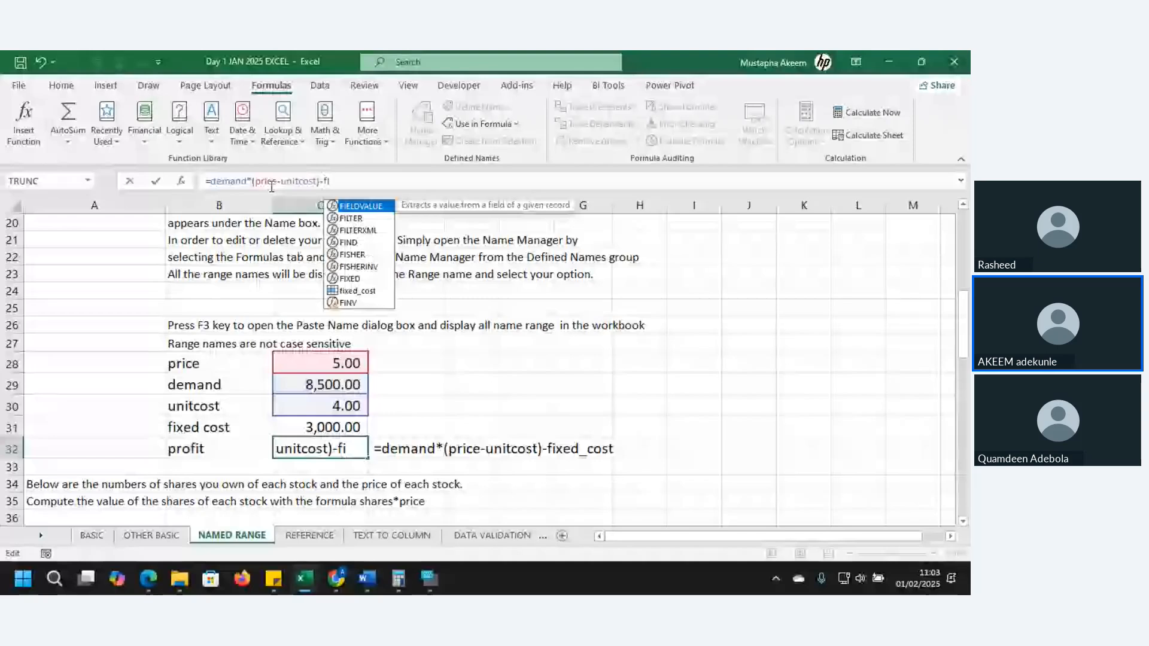
pyautogui.write('x')
pyautogui.write('xed')
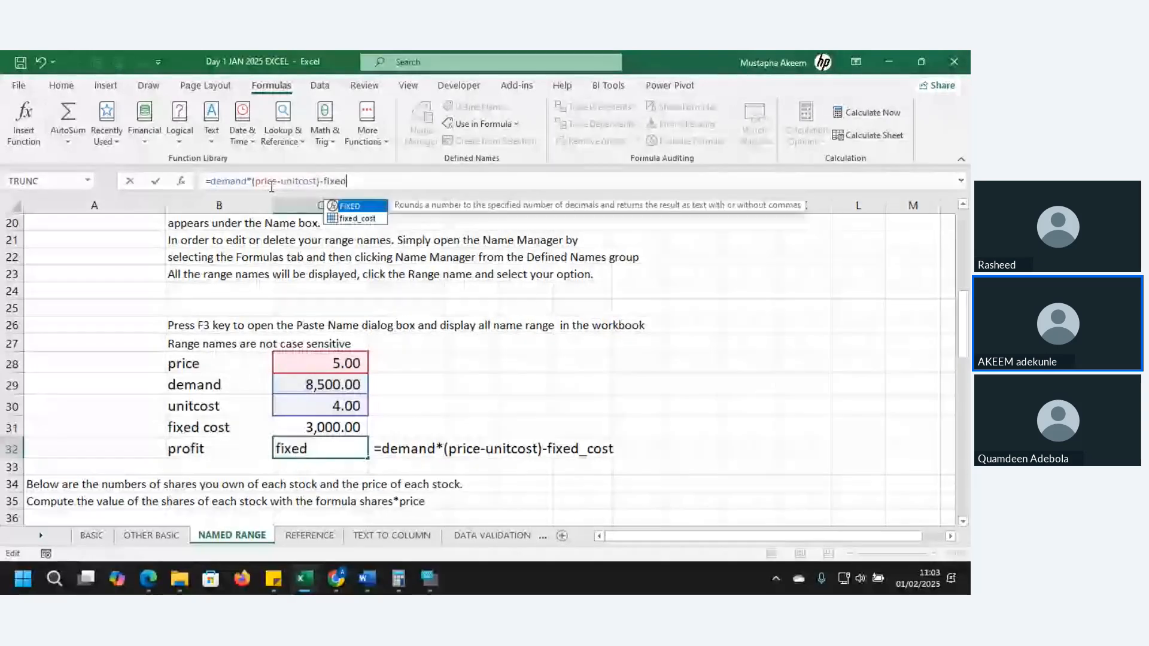
# Finish the C32 profit formula by subtracting the fixed_cost name, and enter it
pyautogui.doubleClick(370, 219)
pyautogui.press('Return')
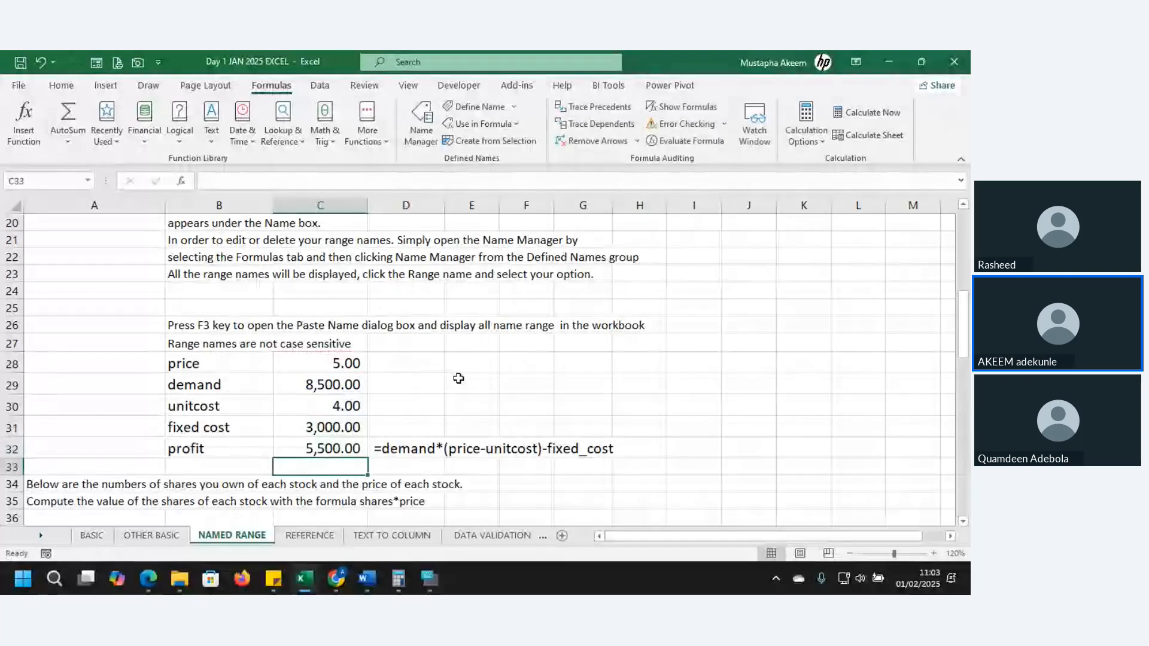
pyautogui.click(426, 450)
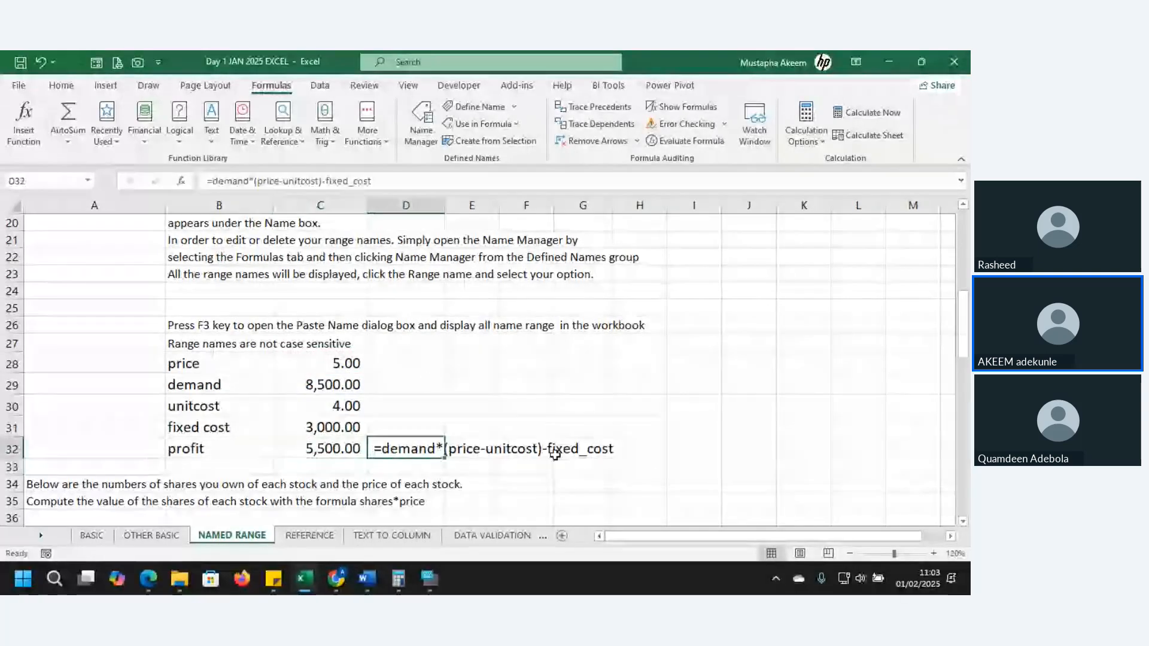
pyautogui.click(400, 421)
pyautogui.write('=')
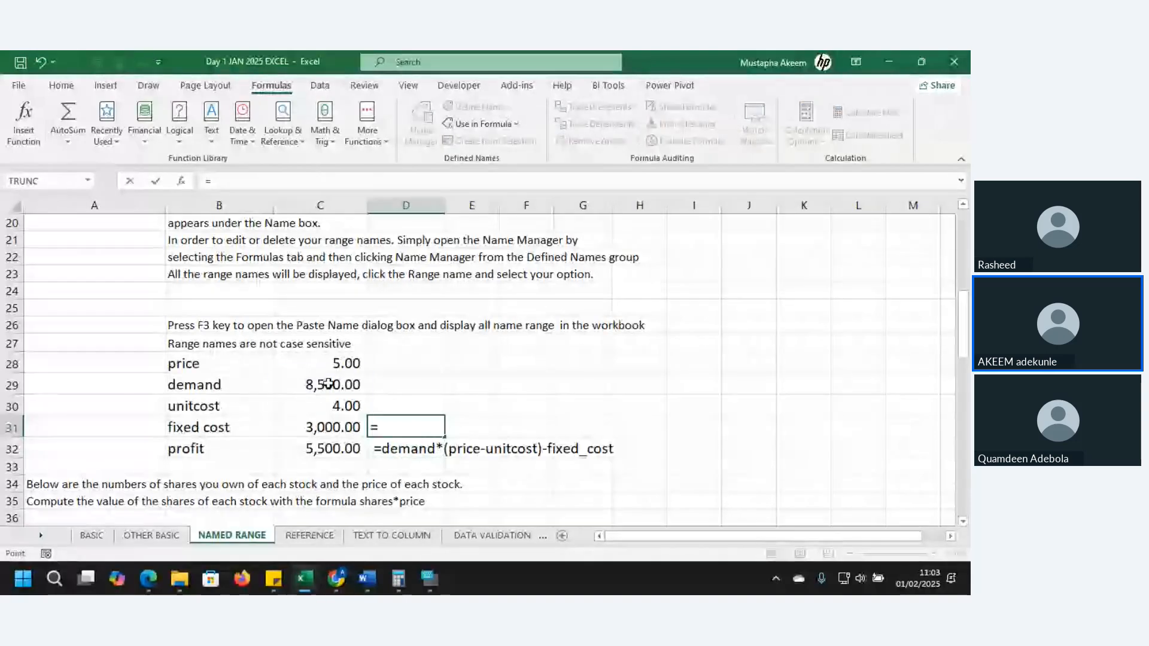
pyautogui.click(328, 384)
pyautogui.write('(')
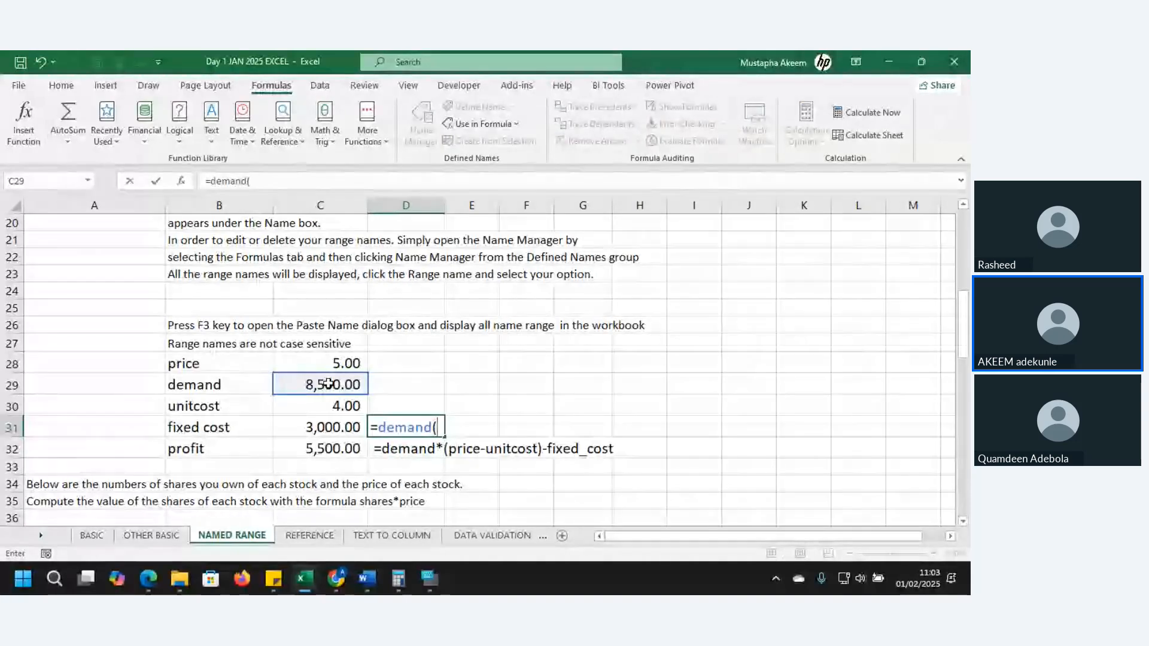
pyautogui.press('BackSpace')
pyautogui.press('BackSpace')
pyautogui.press('BackSpace')
pyautogui.press('BackSpace')
pyautogui.press('BackSpace')
pyautogui.press('BackSpace')
pyautogui.press('BackSpace')
pyautogui.press('BackSpace')
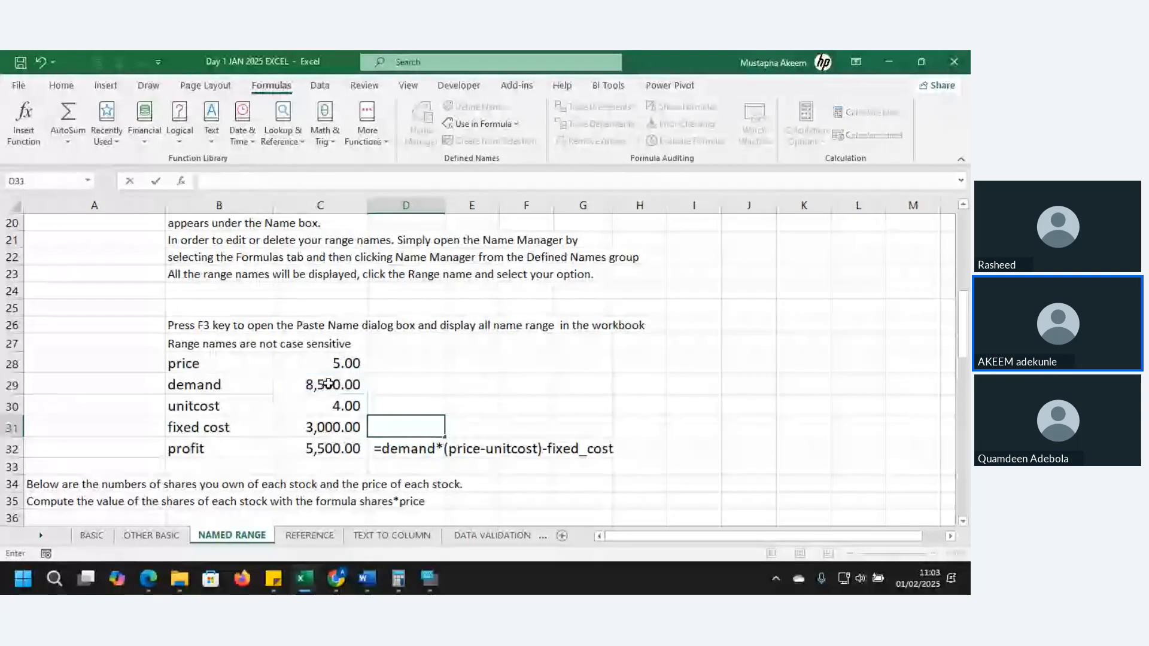
# Copy the four input values in C28:C31 and paste them as values only into D28:D31
pyautogui.moveTo(335, 363); pyautogui.dragTo(341, 421)
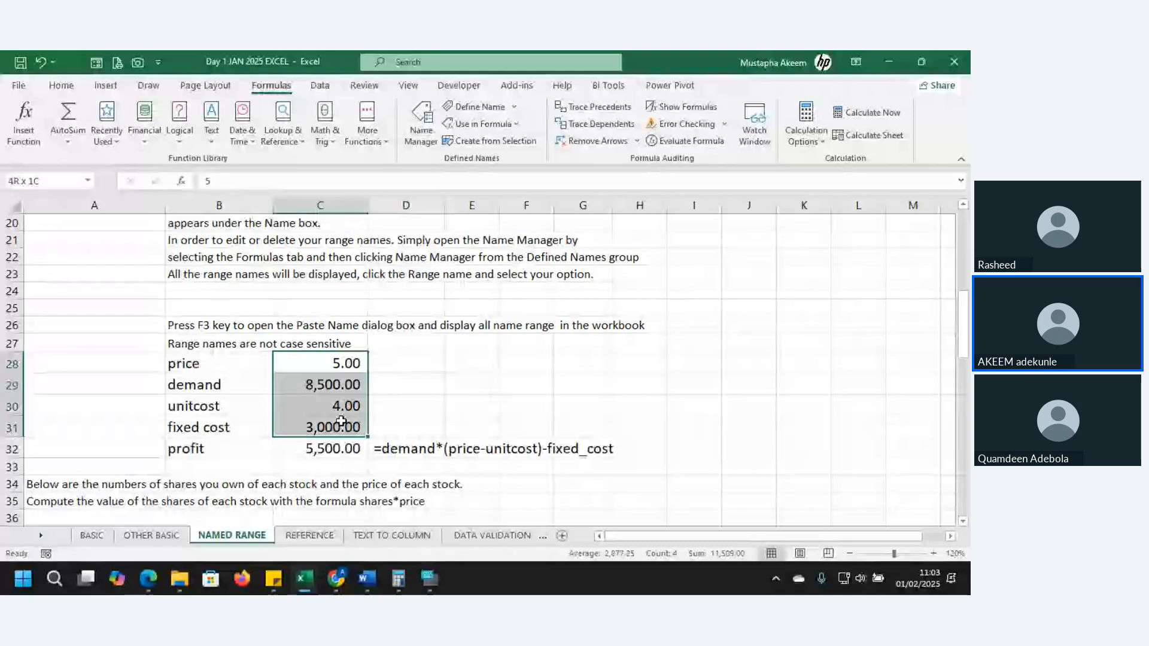
pyautogui.hotkey('ctrl', 'c')
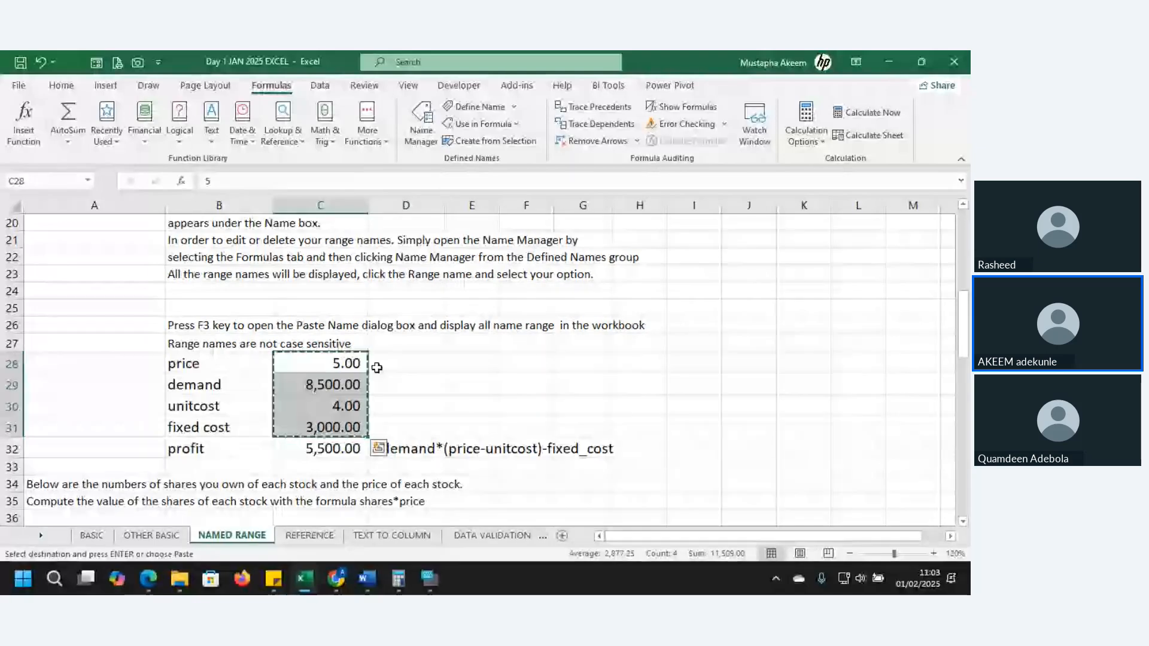
pyautogui.click(396, 364)
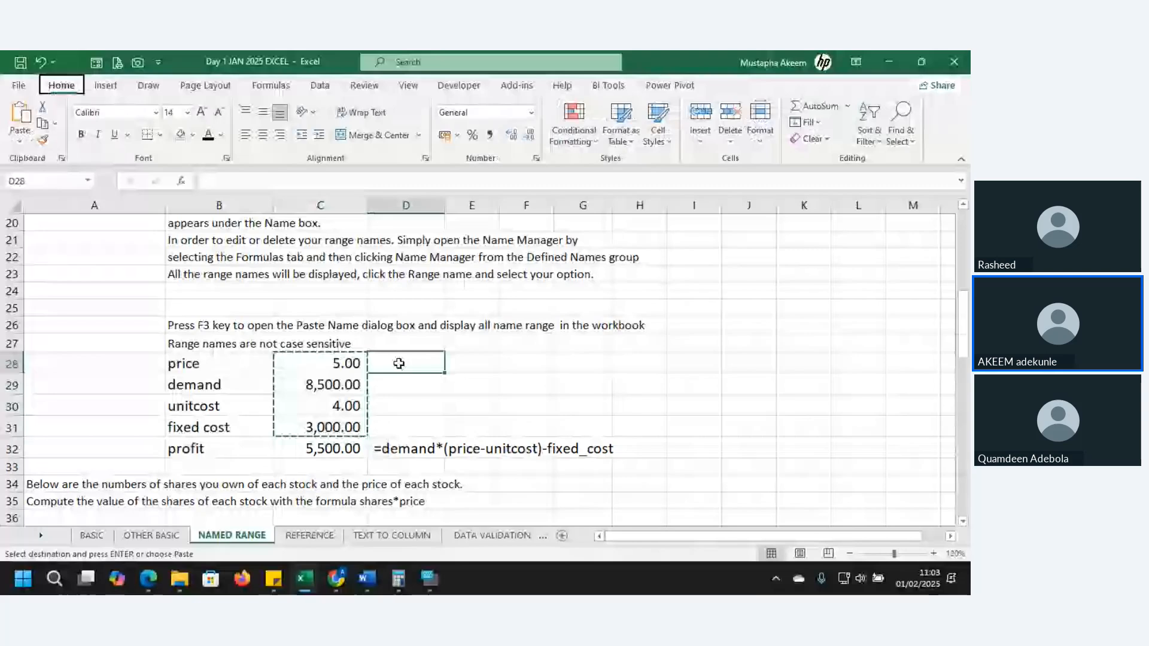
pyautogui.press('v')
pyautogui.press('v')
pyautogui.click(403, 450)
pyautogui.write('=')
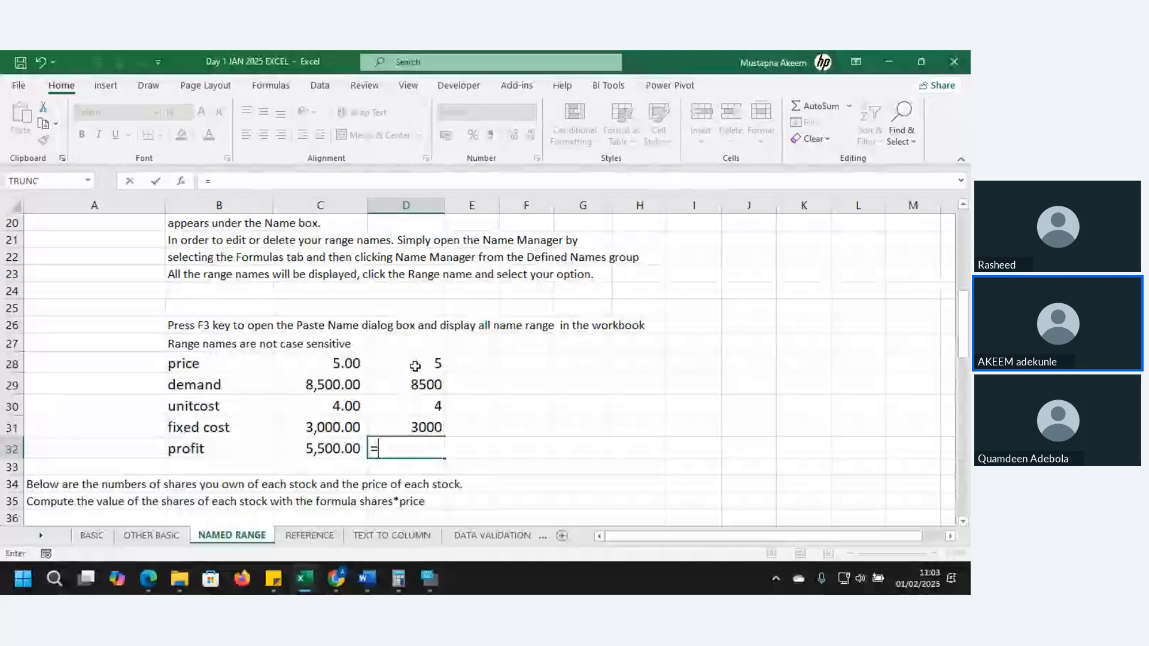
pyautogui.write('demand*(price-unitcost)-fixed_cost')
pyautogui.press('Return')
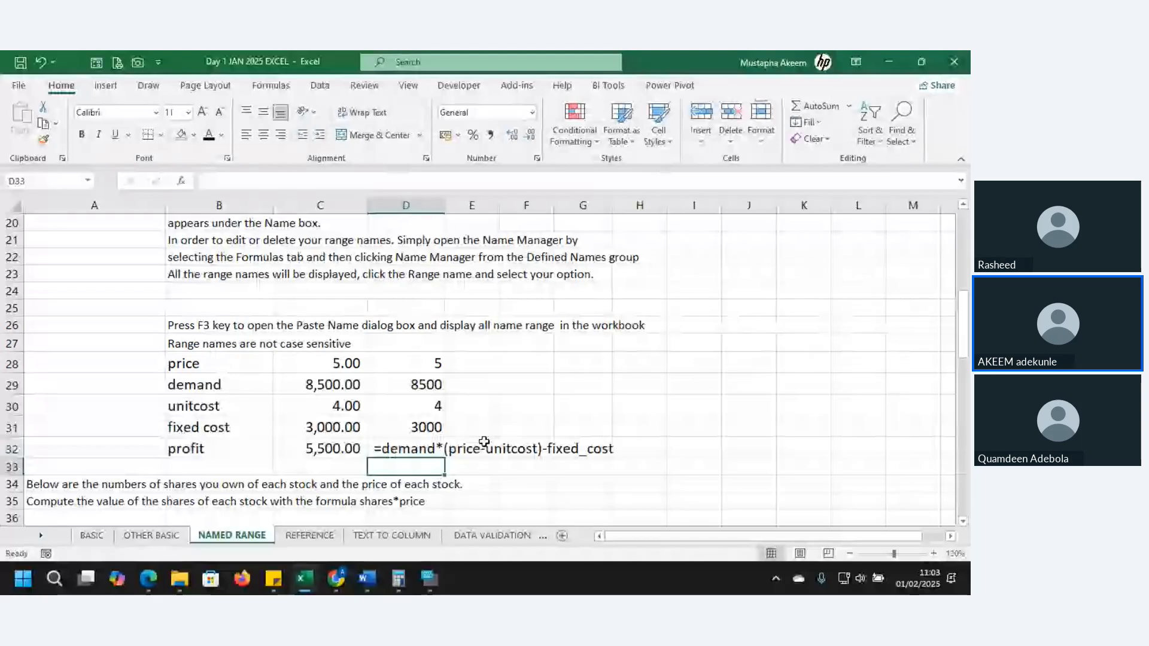
# Calculate profit in D33 from plain cell references with =D29*(D28-D30)-D31
pyautogui.write('=')
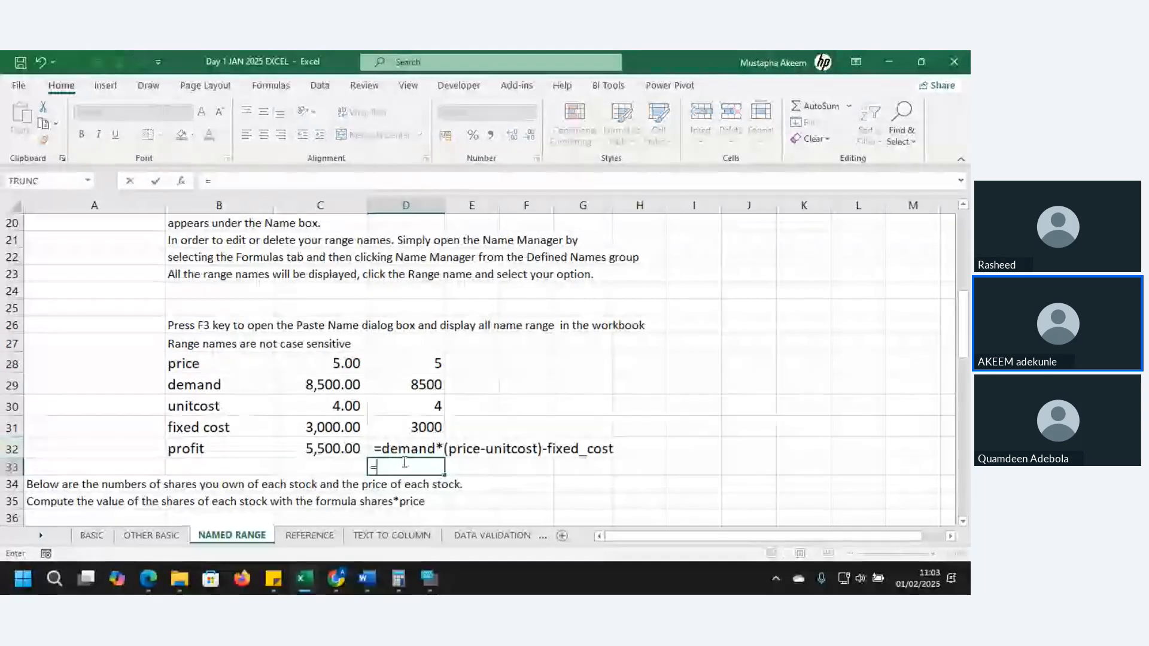
pyautogui.click(425, 378)
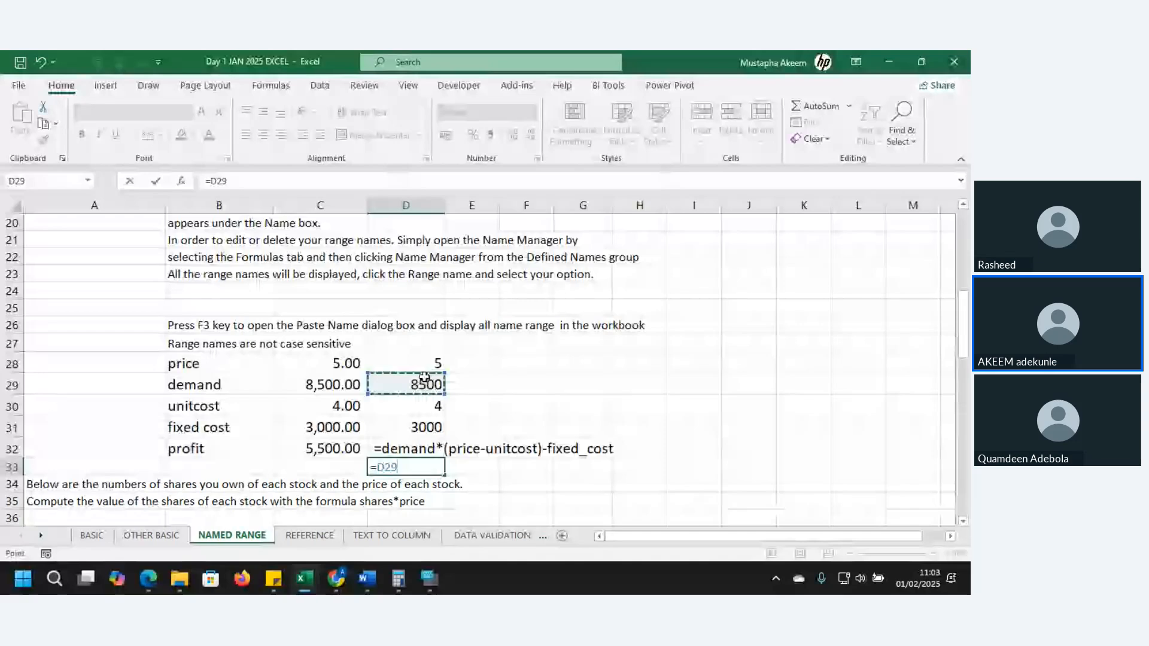
pyautogui.write('*(')
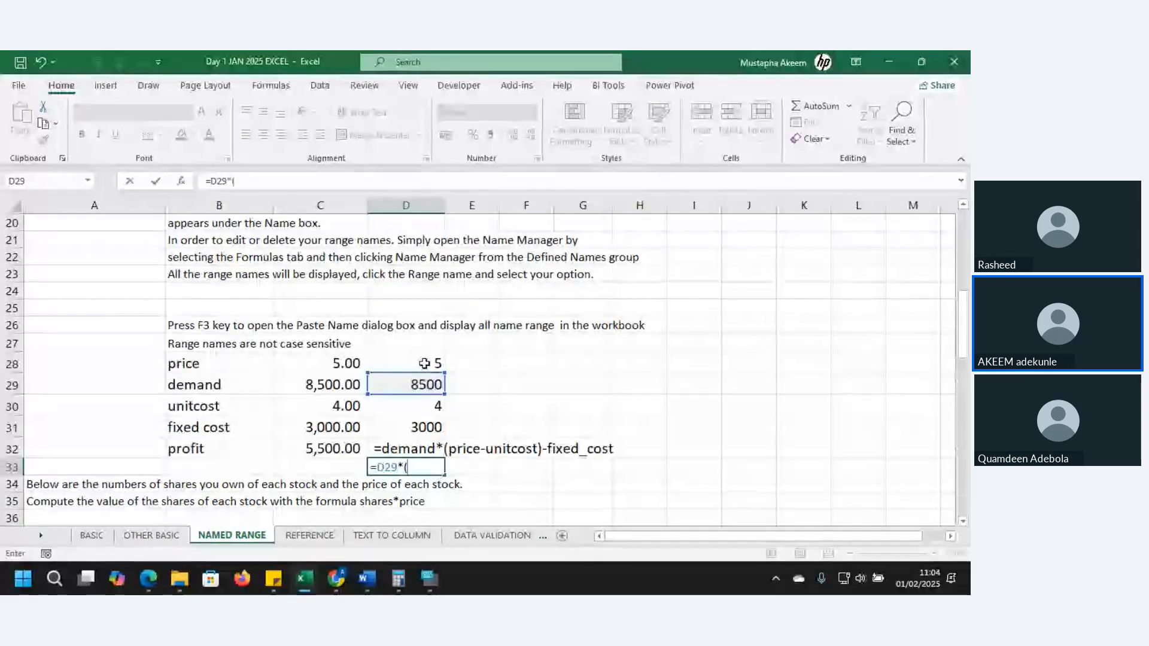
pyautogui.click(422, 362)
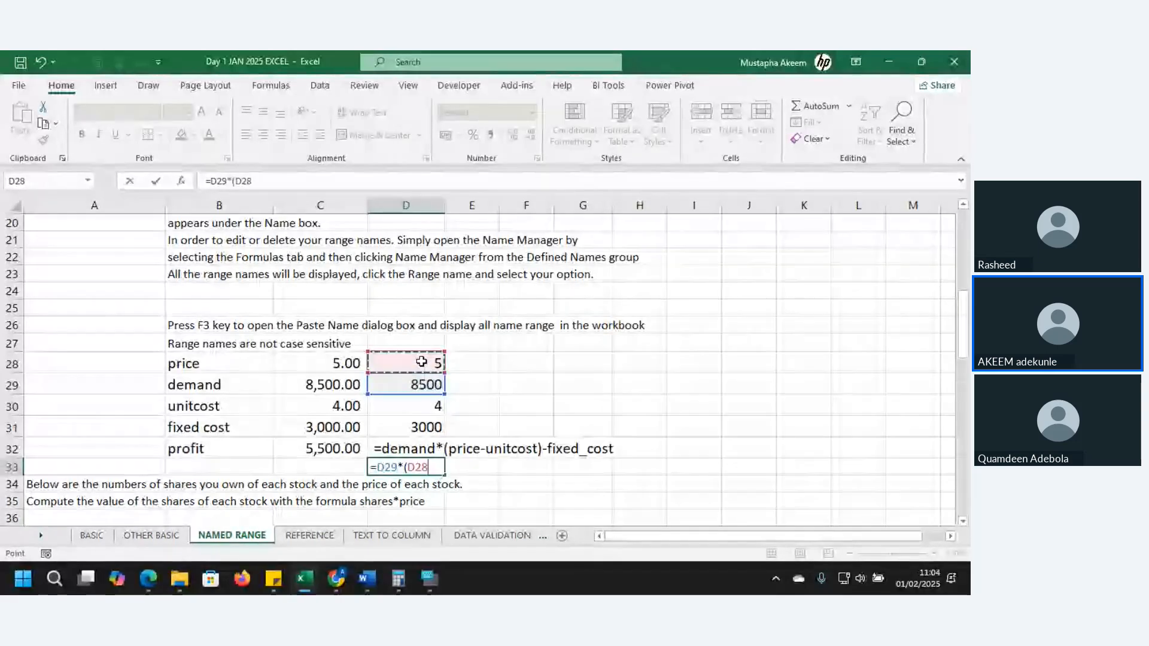
pyautogui.write('-')
pyautogui.click(426, 409)
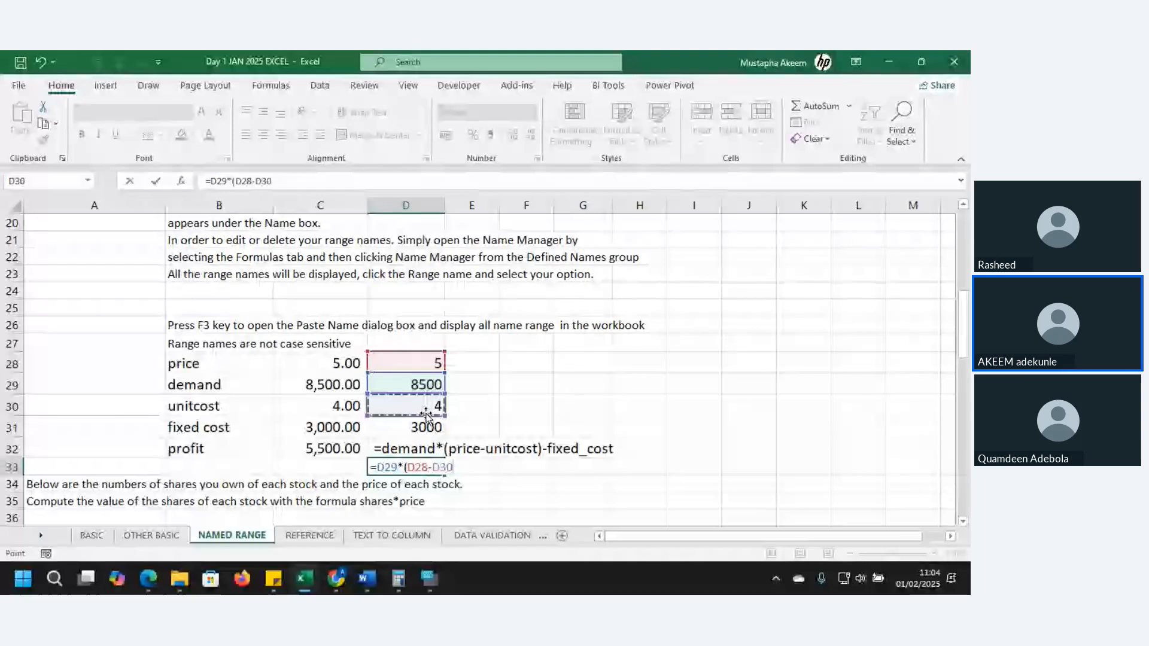
pyautogui.write(')-')
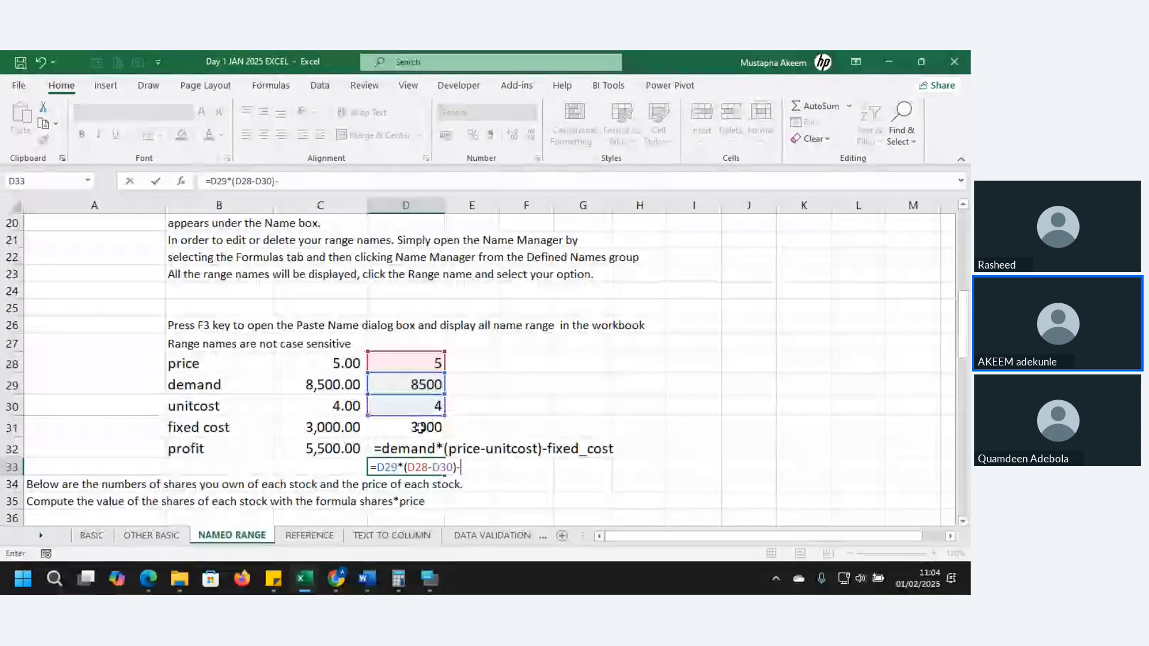
pyautogui.click(421, 427)
pyautogui.press('Return')
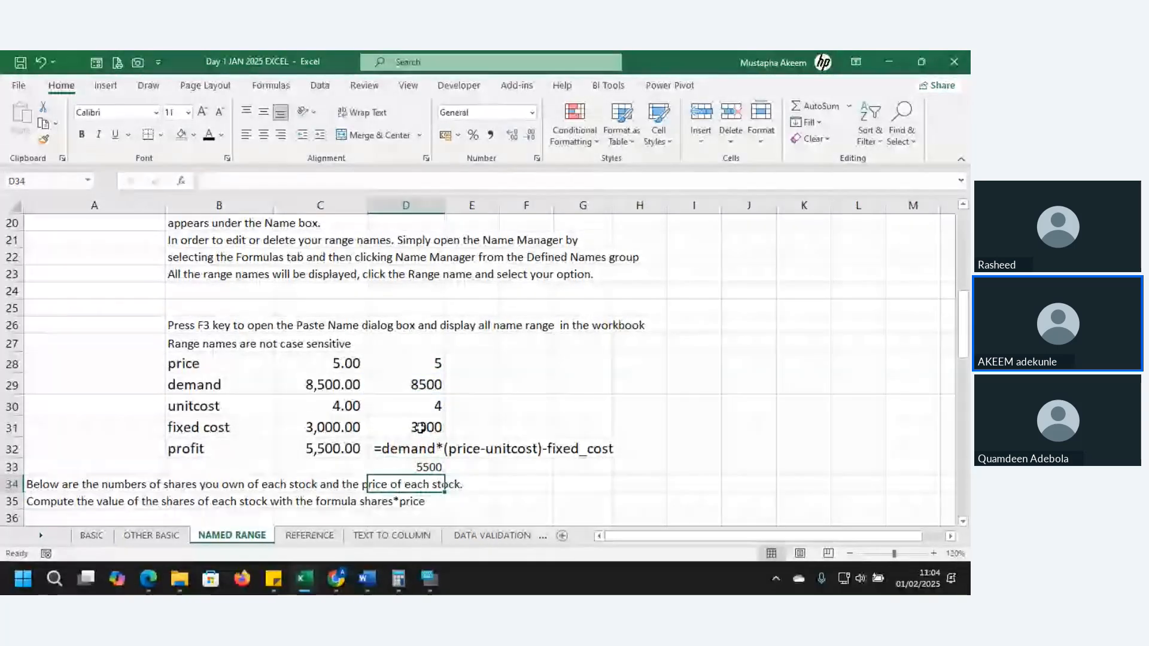
# Turn the formula in D33 into text so that =D29*(D28-D30)-D31 is displayed in the cell
pyautogui.press('Up')
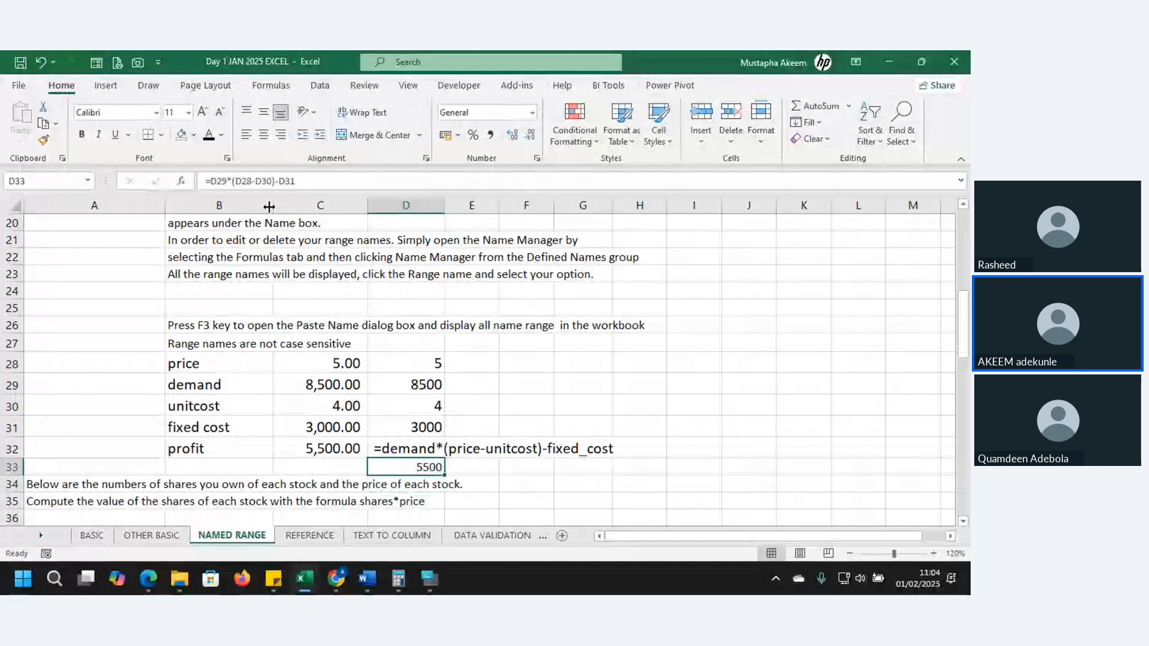
pyautogui.click(204, 178)
pyautogui.press('Return')
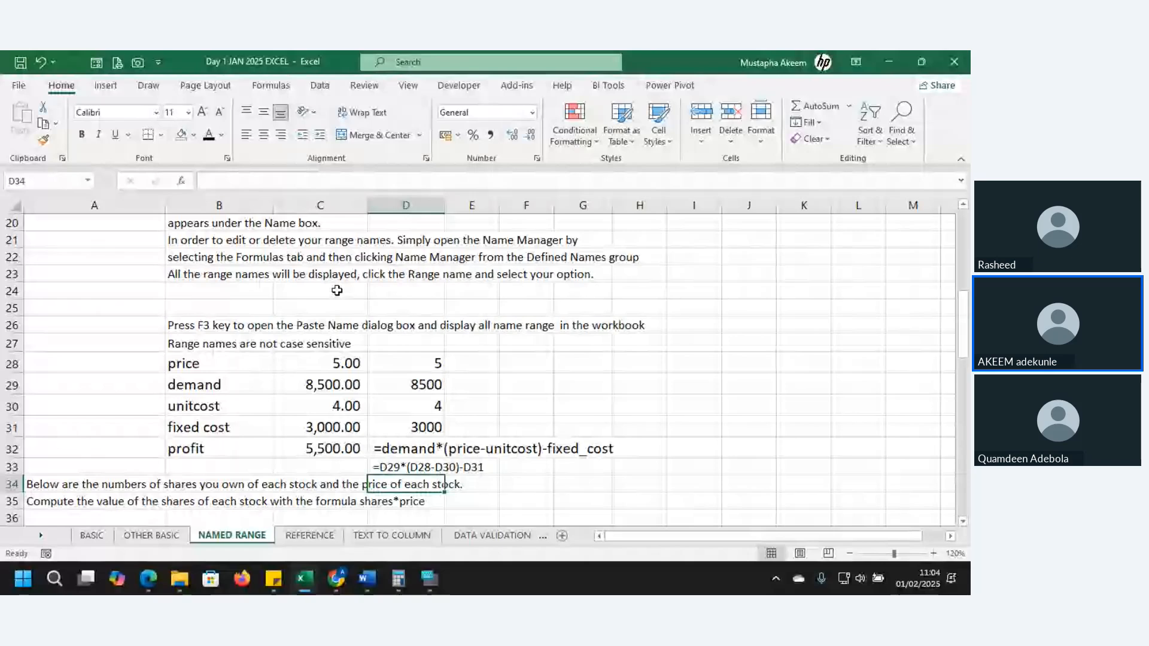
# Copy the formatting of the sample formula in D32 onto D33 with Format Painter
pyautogui.click(399, 455)
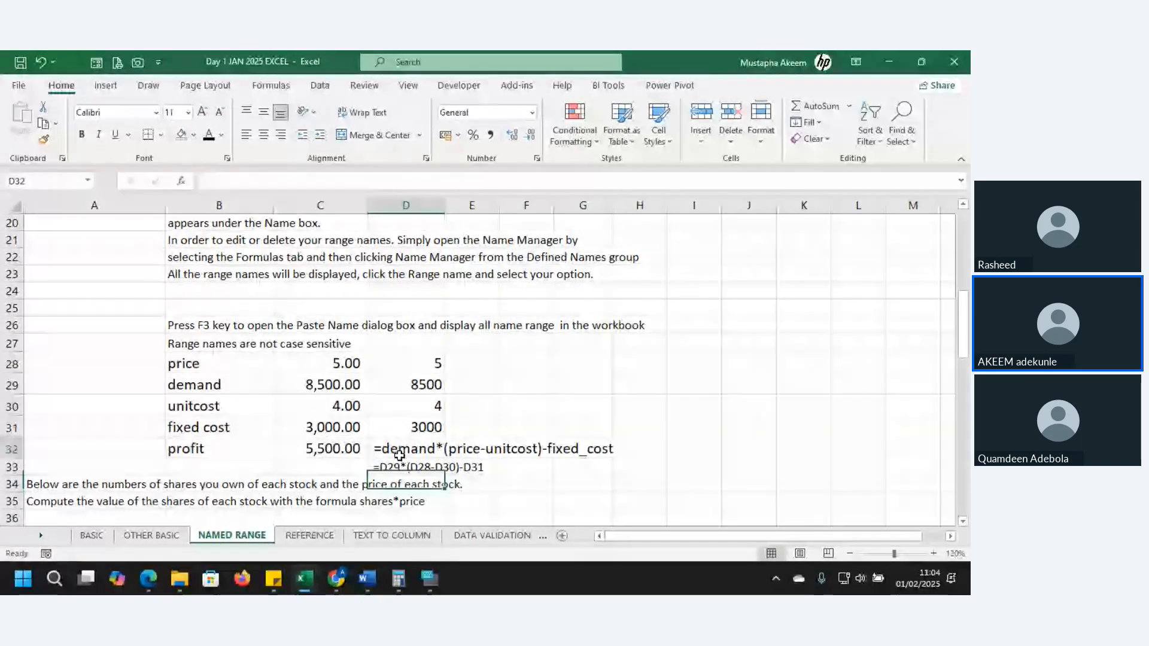
pyautogui.click(43, 140)
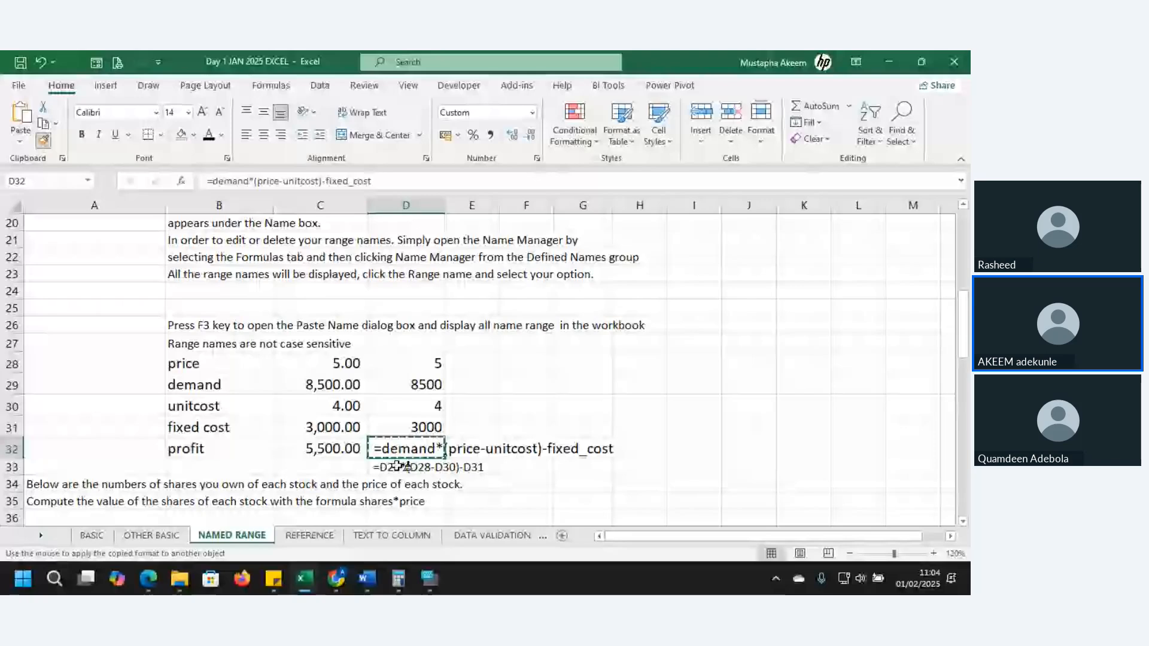
pyautogui.click(399, 466)
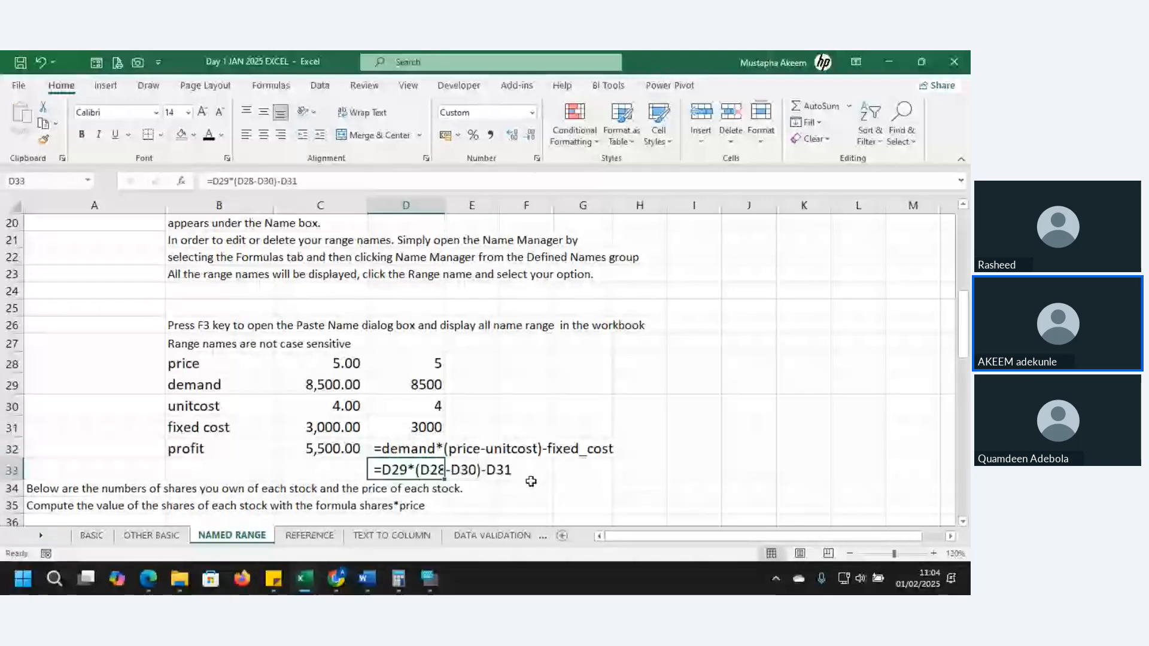
pyautogui.click(559, 488)
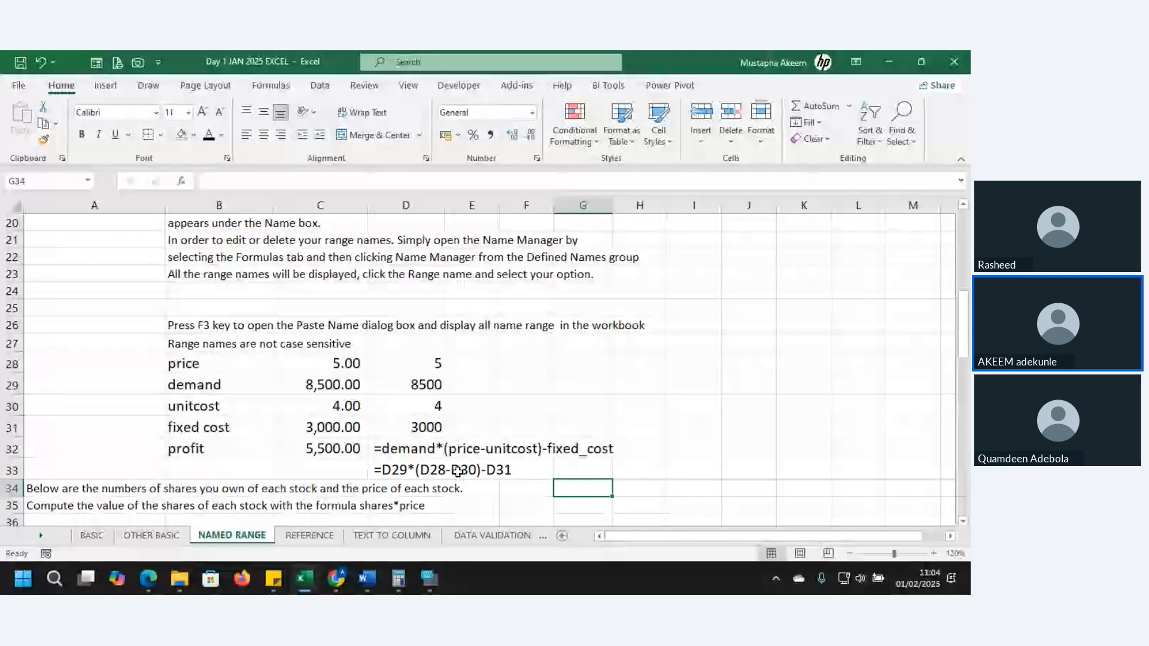
pyautogui.click(385, 470)
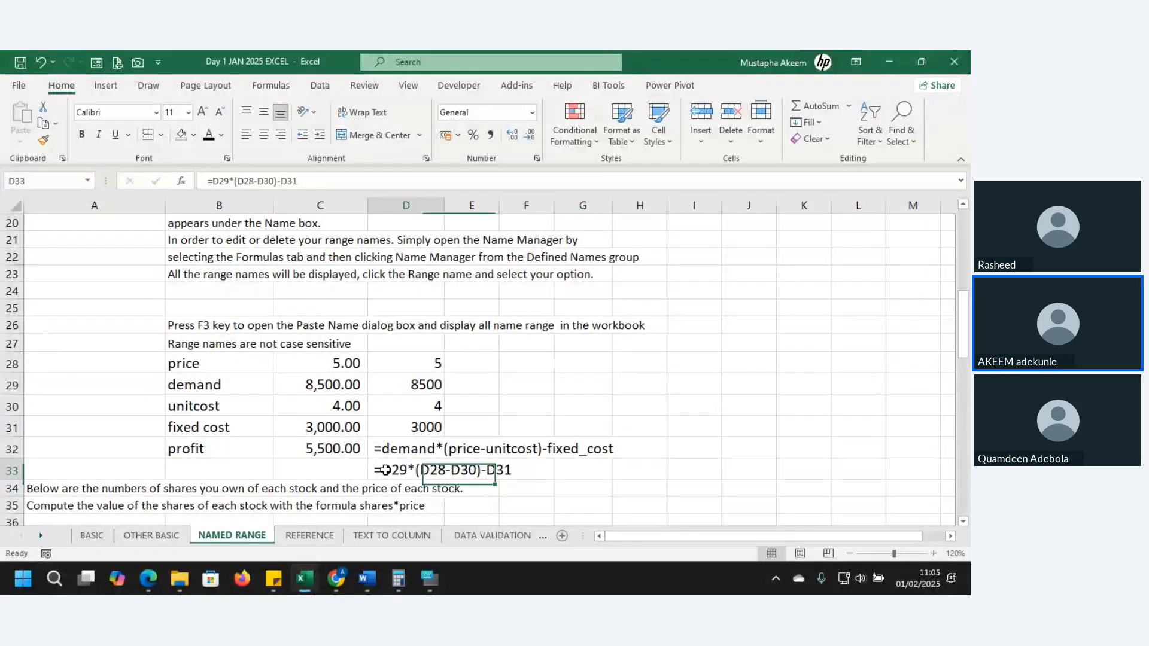
pyautogui.doubleClick(375, 470)
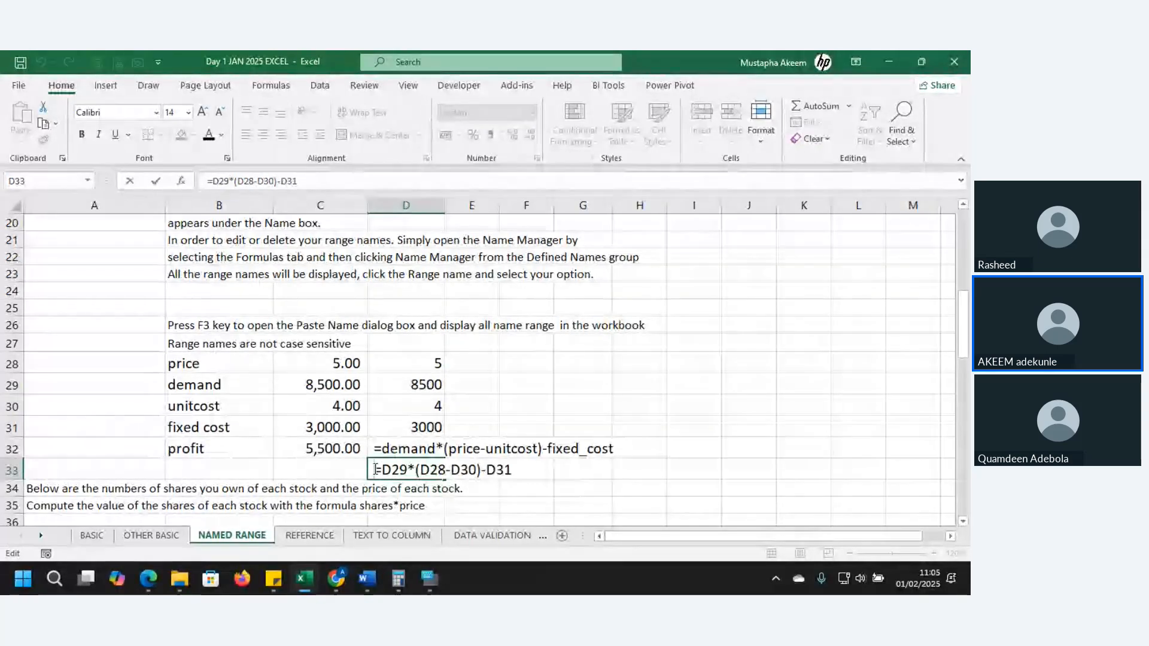
pyautogui.press('Escape')
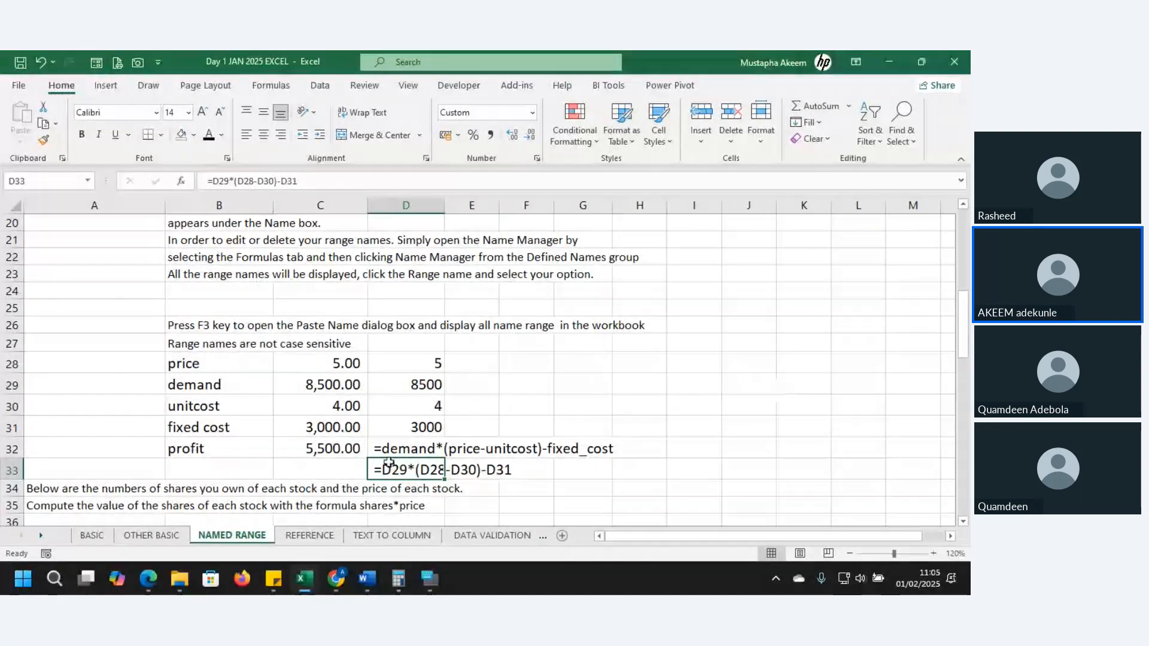
pyautogui.press('Return')
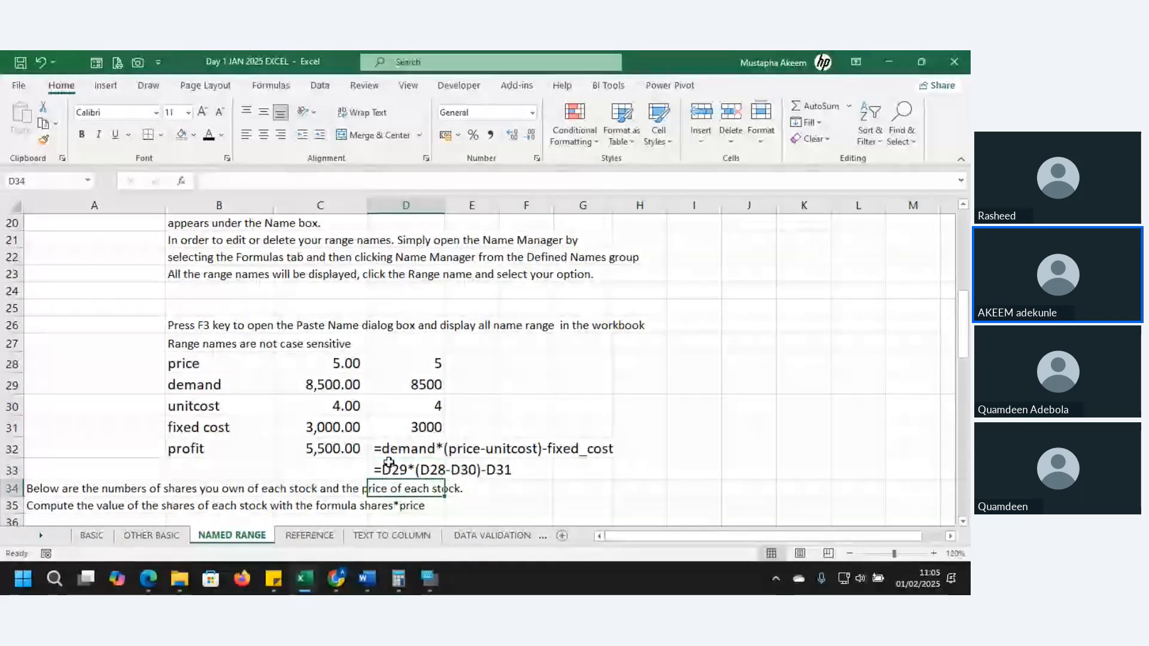
# Examine the share value exercise in rows 34 to 44 and the projected revenue exercise beneath it
pyautogui.press('Down')
pyautogui.press('Down')
pyautogui.press('Down')
pyautogui.press('Down')
pyautogui.press('Down')
pyautogui.press('Down')
pyautogui.press('Down')
pyautogui.press('Down')
pyautogui.press('Down')
pyautogui.press('Down')
pyautogui.press('Down')
pyautogui.press('Down')
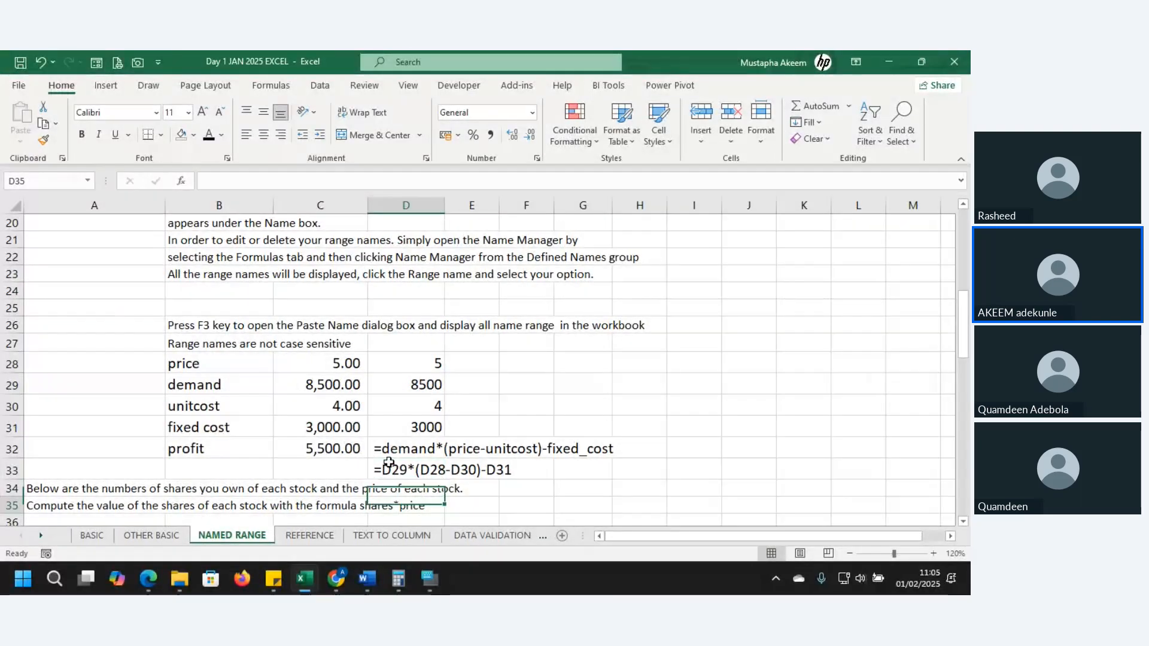
pyautogui.press('Down')
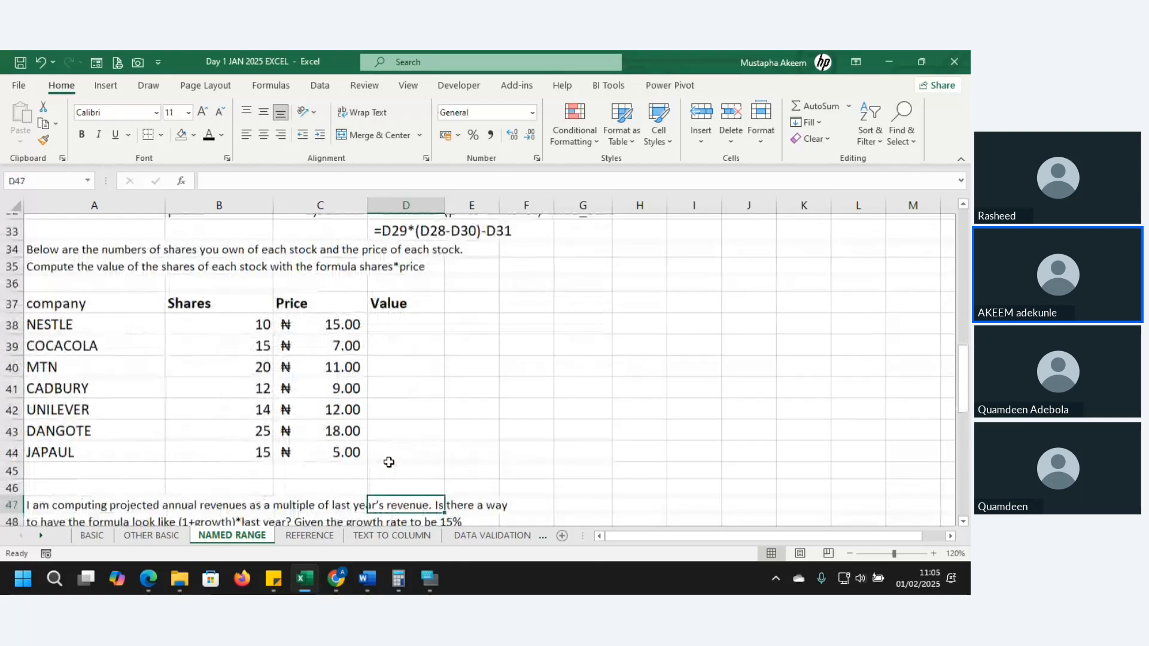
pyautogui.press('Down')
pyautogui.press('Down')
pyautogui.press('Down')
pyautogui.press('Down')
pyautogui.press('Down')
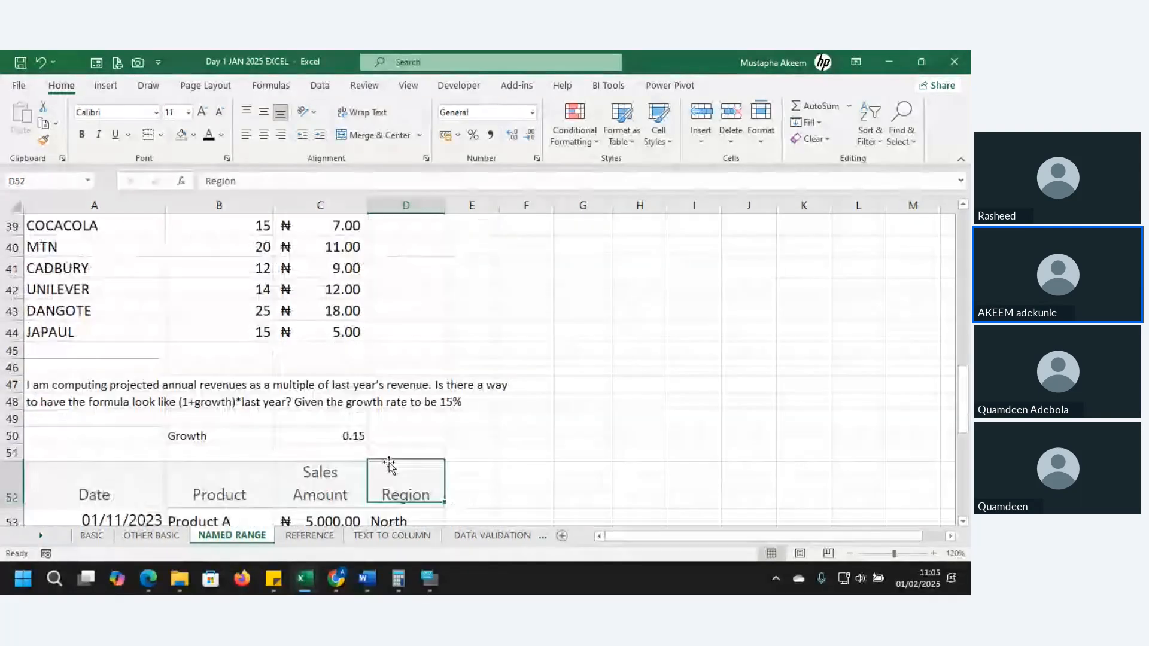
pyautogui.press('Up')
pyautogui.press('Up')
pyautogui.press('Up')
pyautogui.press('Up')
pyautogui.press('Up')
pyautogui.press('Up')
pyautogui.press('Up')
pyautogui.press('Up')
pyautogui.press('Up')
pyautogui.press('Up')
pyautogui.press('Up')
pyautogui.press('Up')
pyautogui.press('Up')
pyautogui.press('Up')
pyautogui.press('Up')
pyautogui.press('Up')
pyautogui.press('Up')
pyautogui.press('Up')
pyautogui.press('Up')
pyautogui.press('Up')
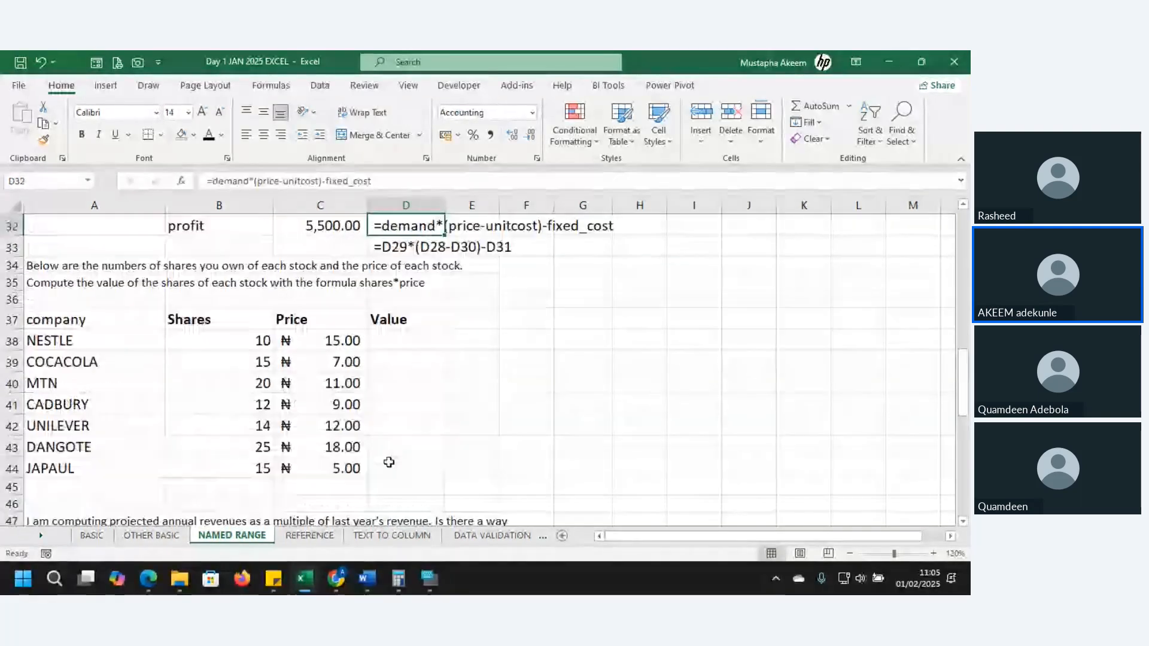
pyautogui.press('Down')
pyautogui.press('Down')
pyautogui.press('Down')
pyautogui.press('Down')
pyautogui.press('Down')
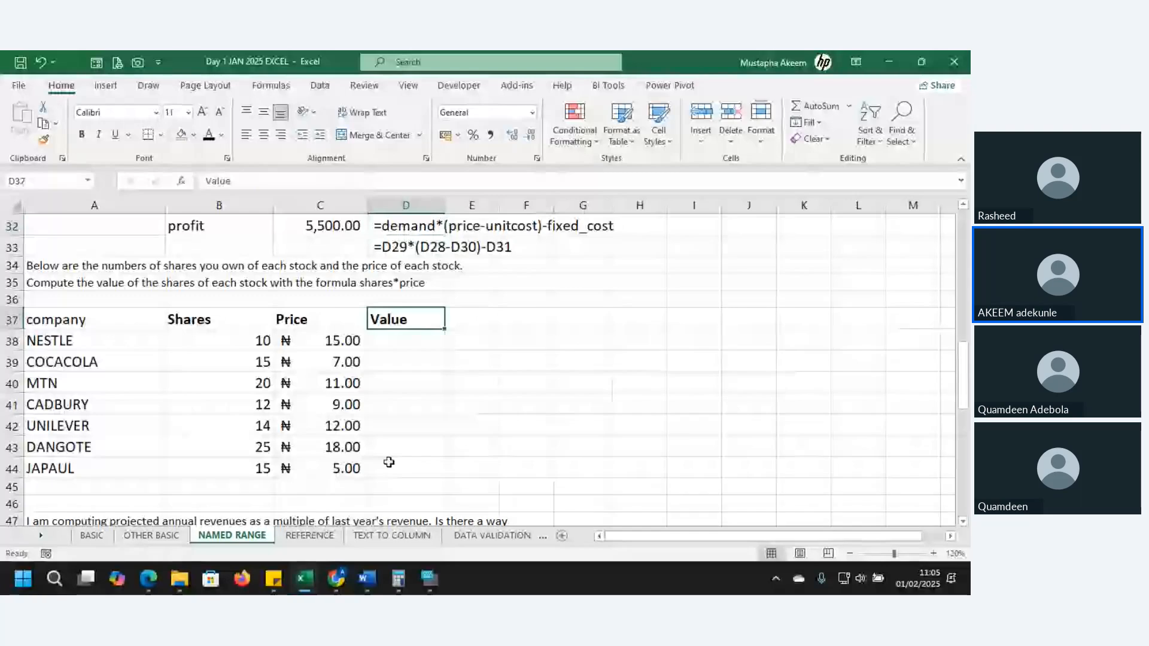
pyautogui.press('Down')
pyautogui.press('Down')
pyautogui.press('Down')
pyautogui.press('Down')
pyautogui.press('Down')
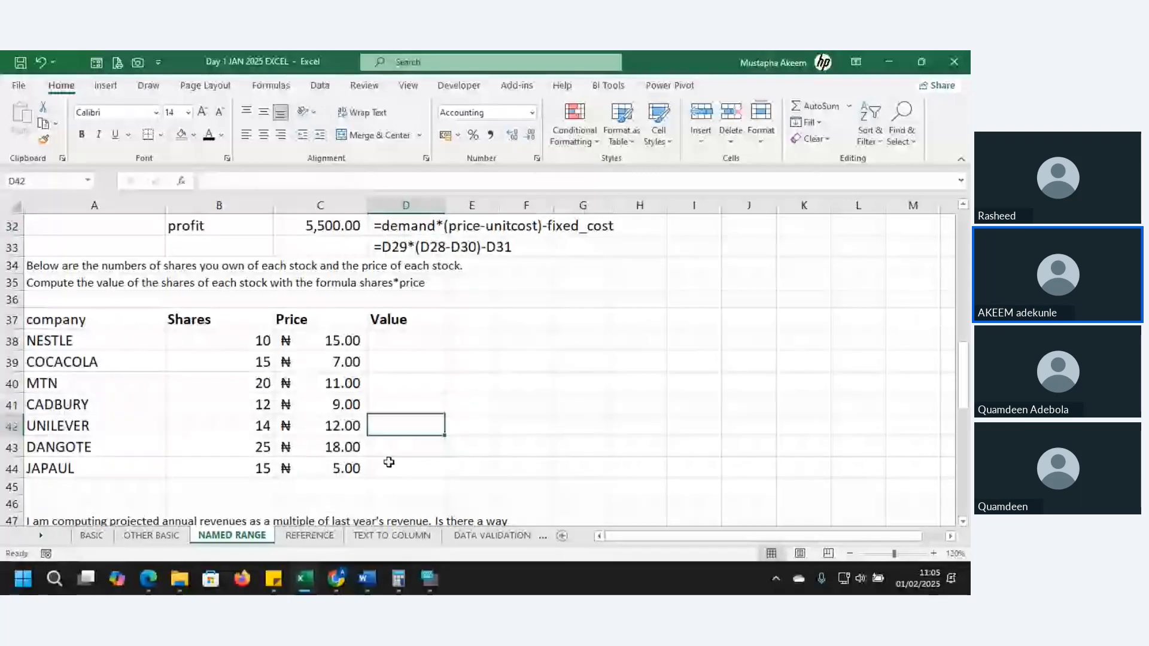
pyautogui.press('Down')
pyautogui.press('Down')
pyautogui.press('Down')
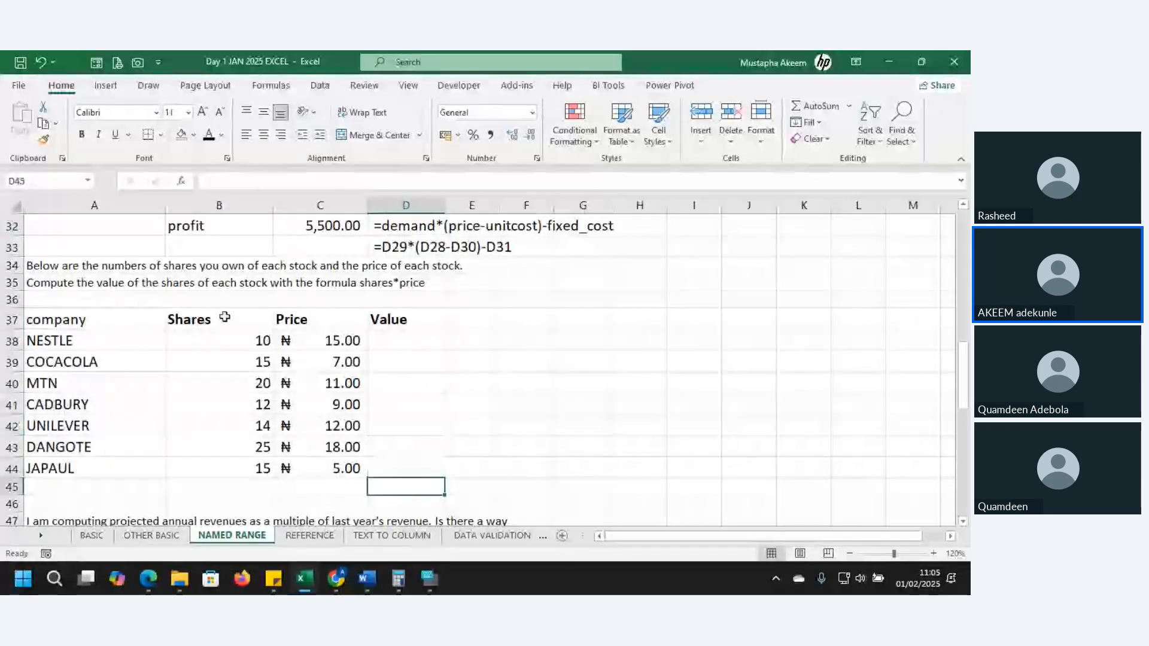
# Try to create names for the Shares and Price columns in B37:C44 from their top row
pyautogui.moveTo(225, 317); pyautogui.dragTo(340, 470)
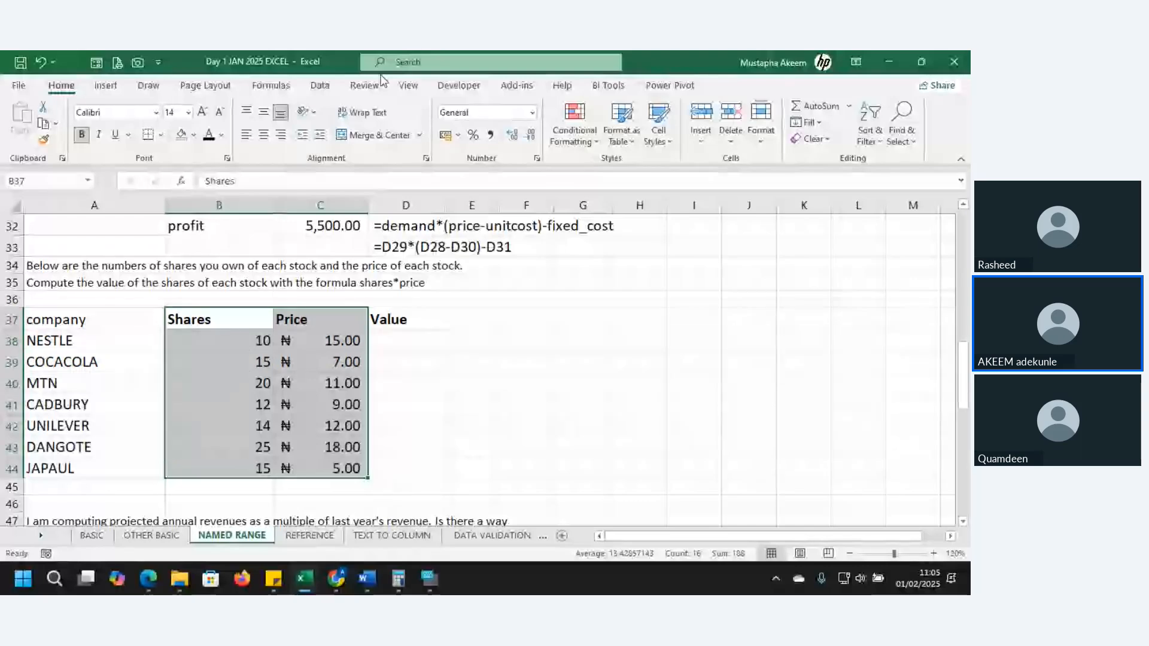
pyautogui.click(321, 87)
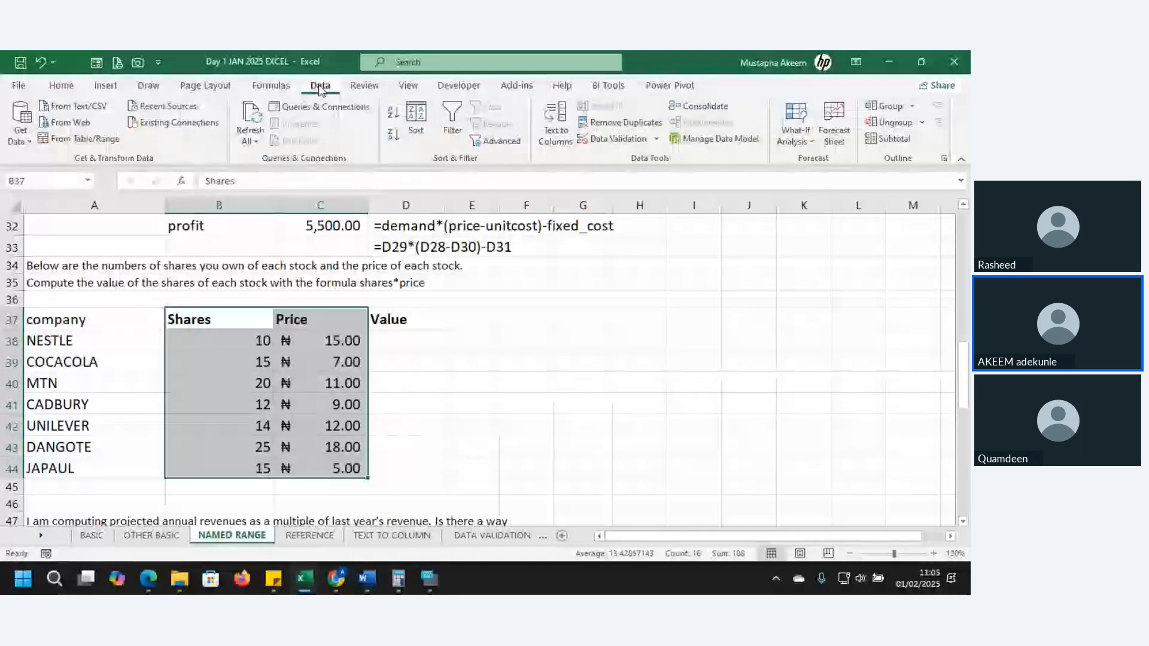
pyautogui.click(271, 86)
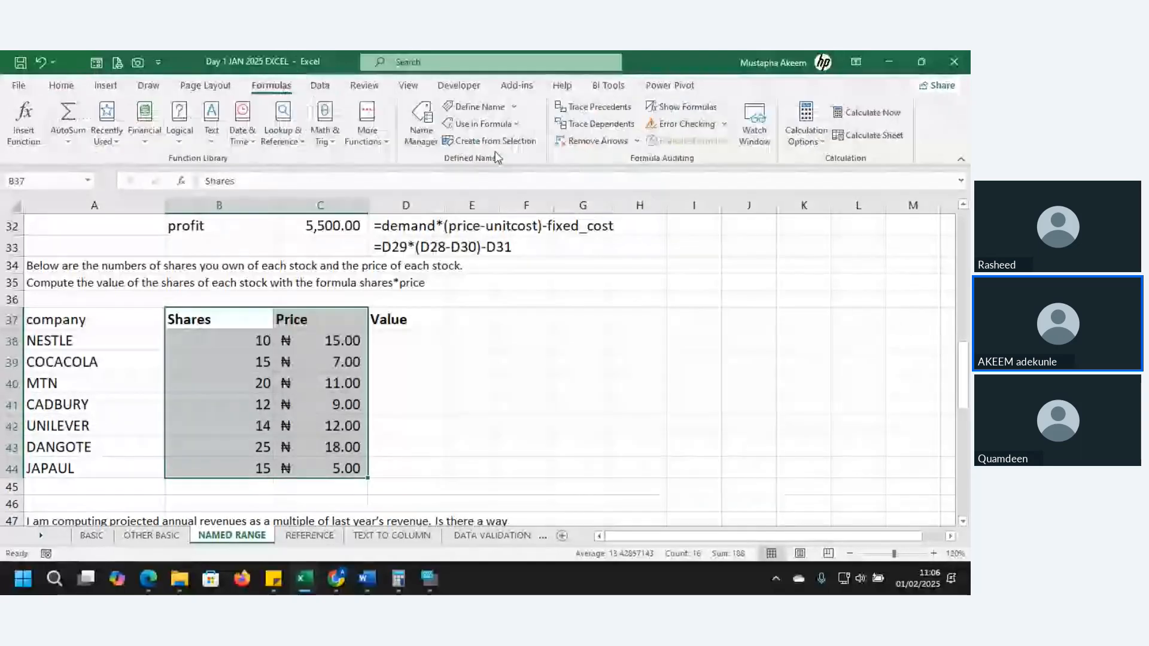
pyautogui.click(482, 142)
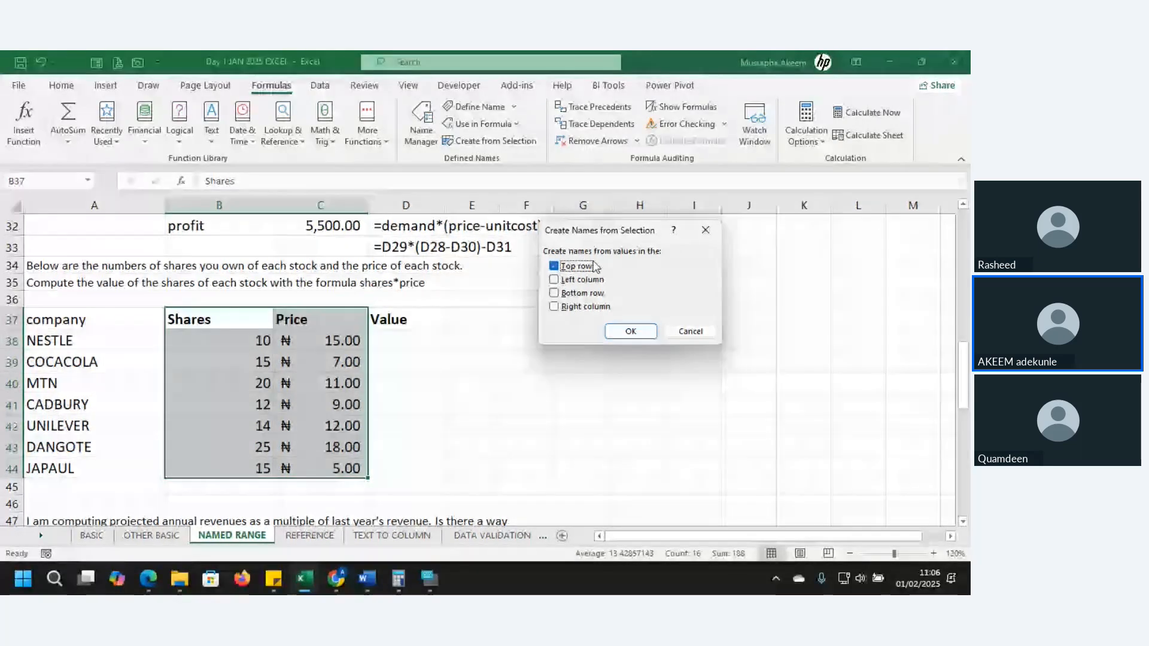
pyautogui.press('Return')
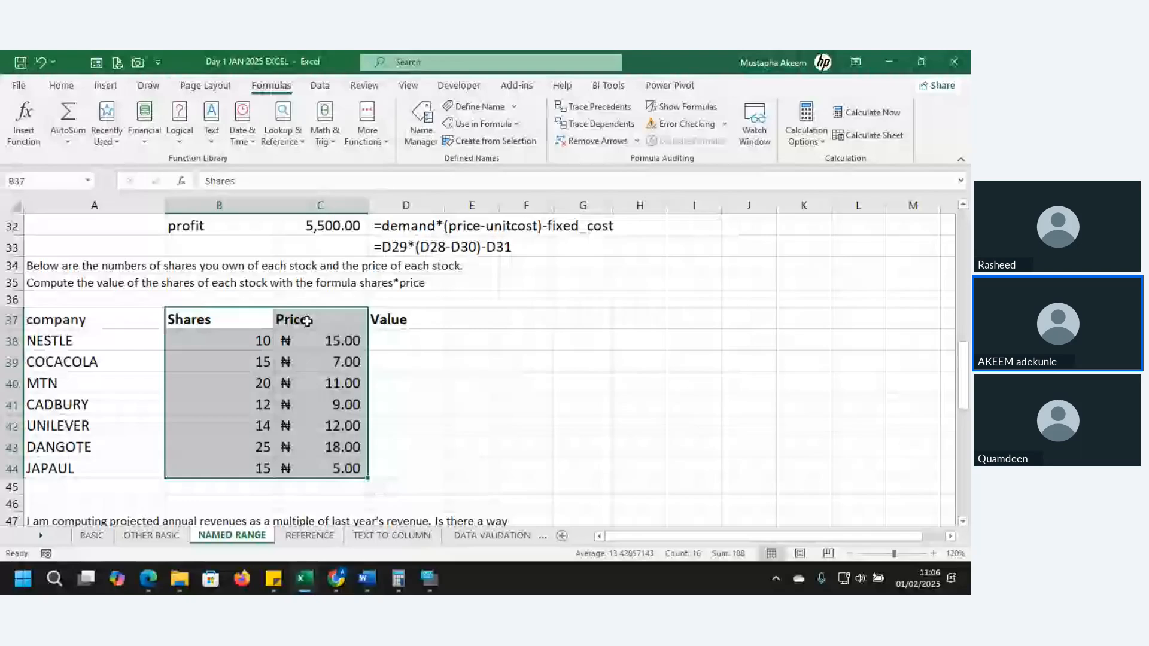
# Extend the selection to B37:D44 and try to create names for Shares, Price and Value from the top row
pyautogui.keyDown('shift'); pyautogui.click(384, 466); pyautogui.keyUp('shift')
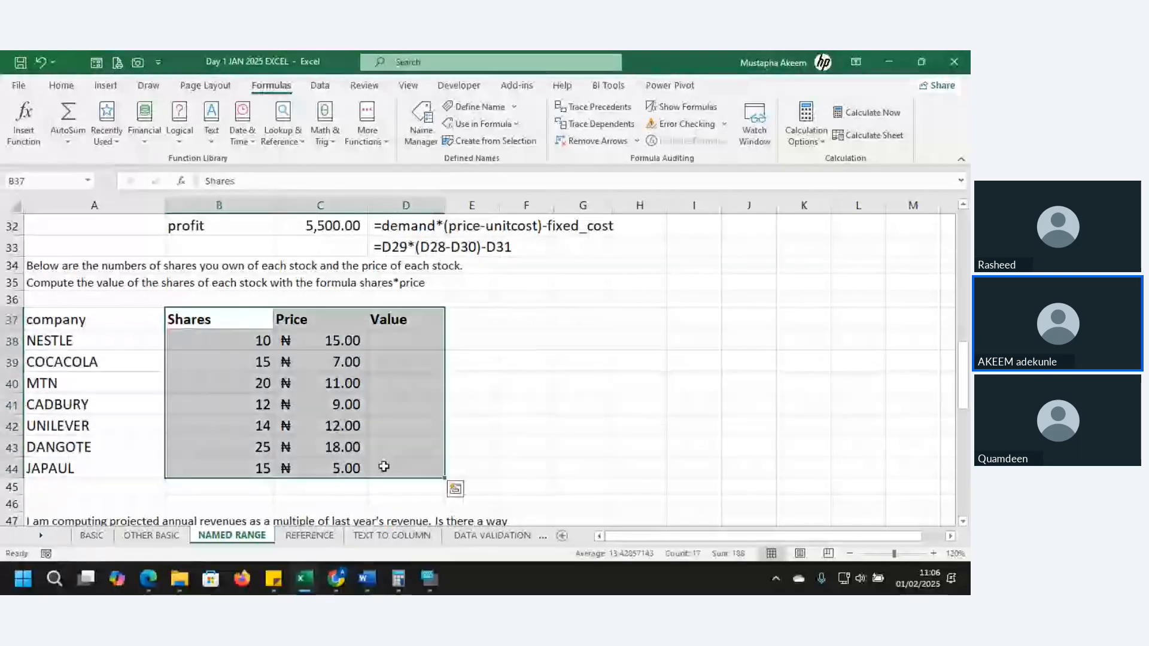
pyautogui.click(481, 109)
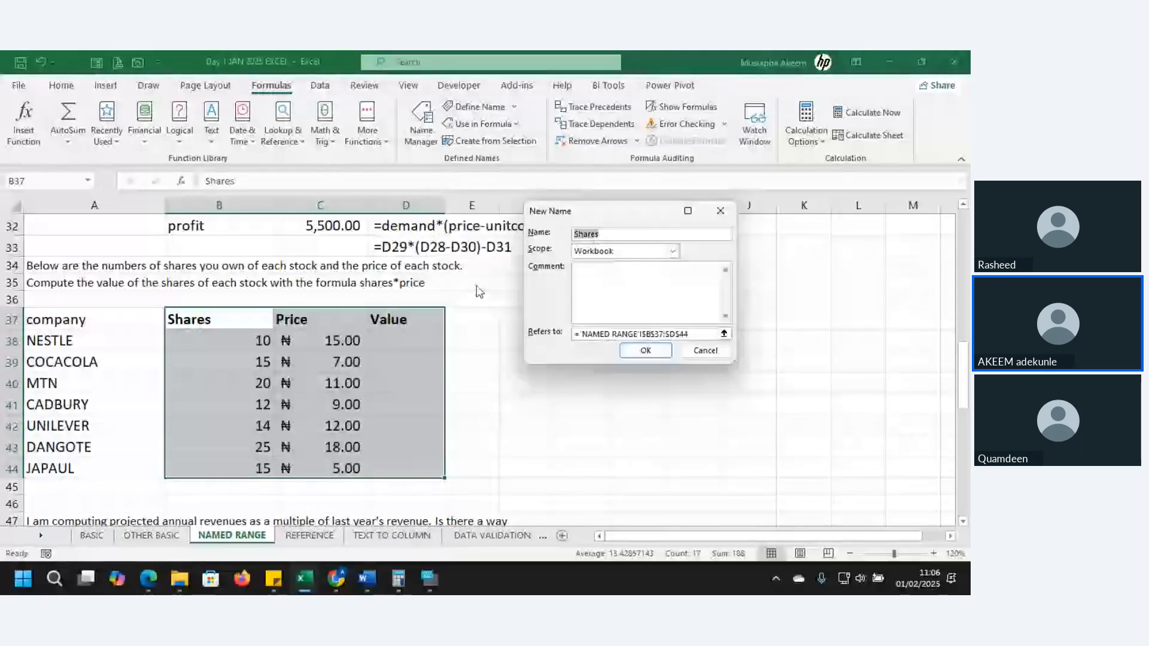
pyautogui.click(726, 234)
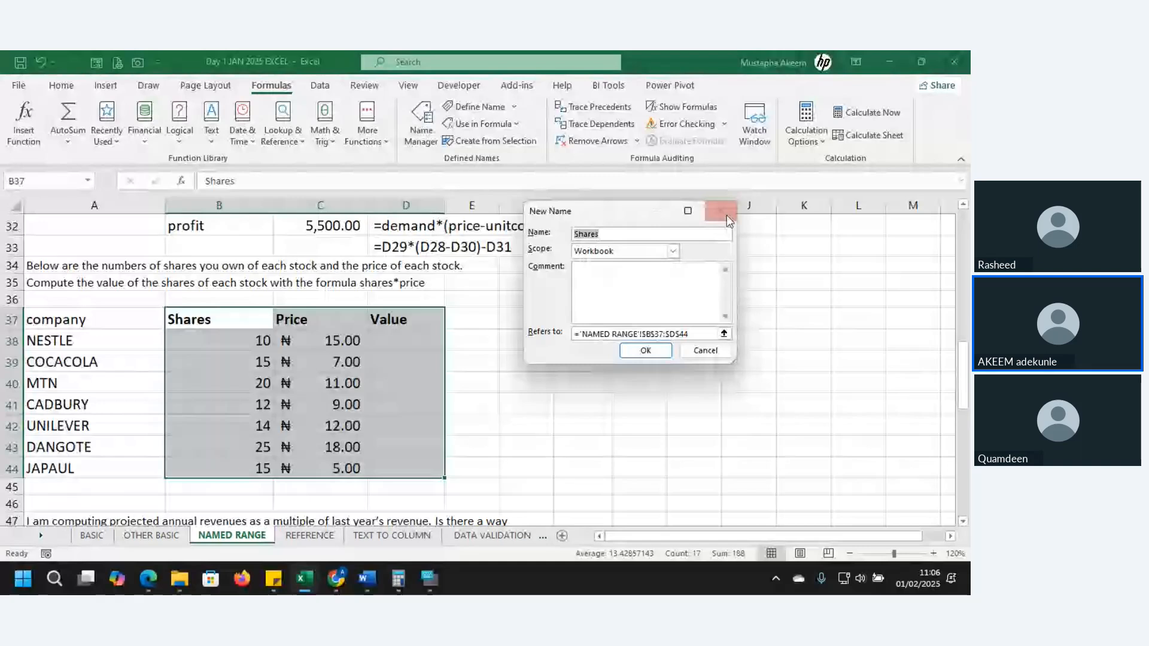
pyautogui.click(726, 214)
pyautogui.click(489, 141)
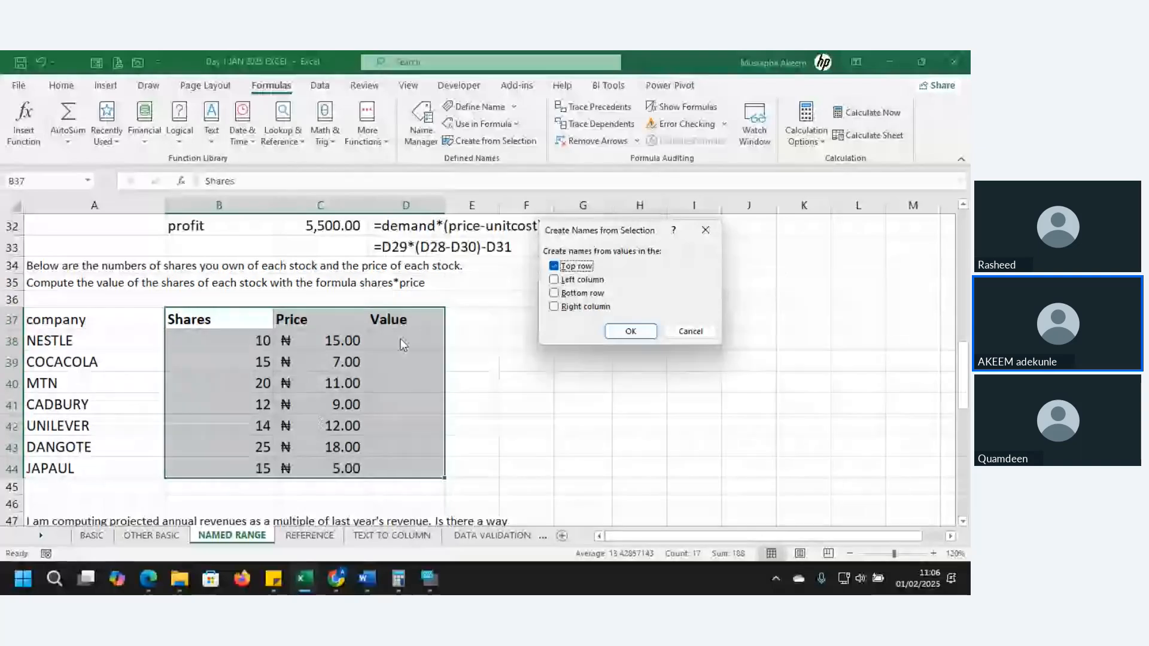
pyautogui.click(620, 330)
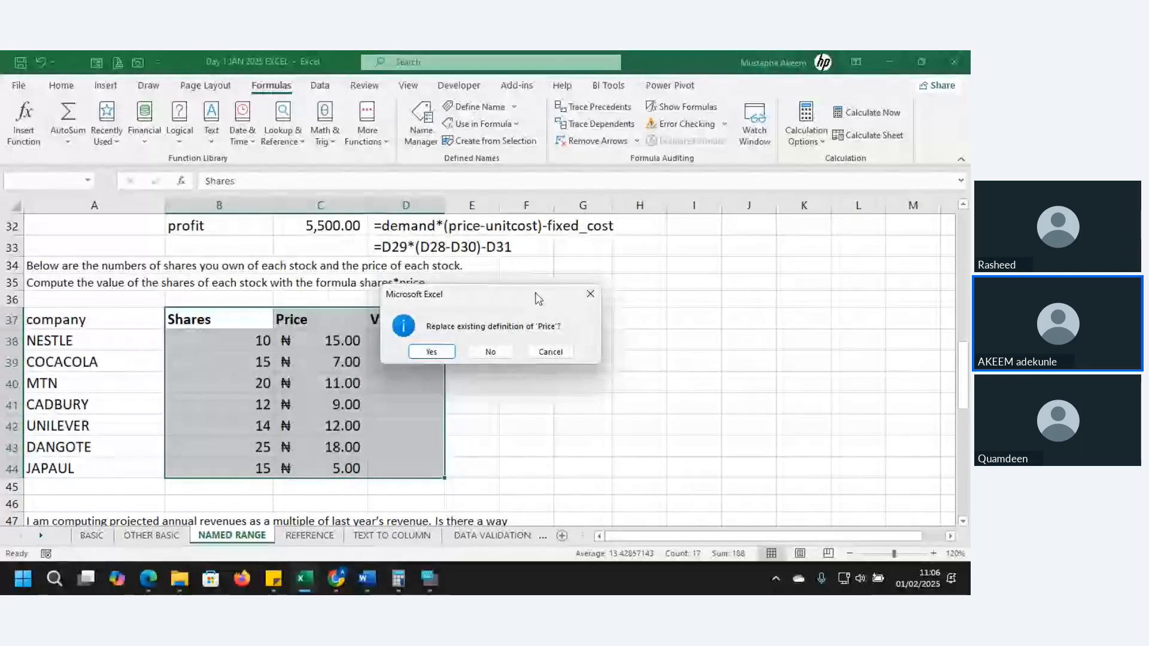
pyautogui.click(590, 294)
# Change the header in C37 to Prices
pyautogui.click(326, 323)
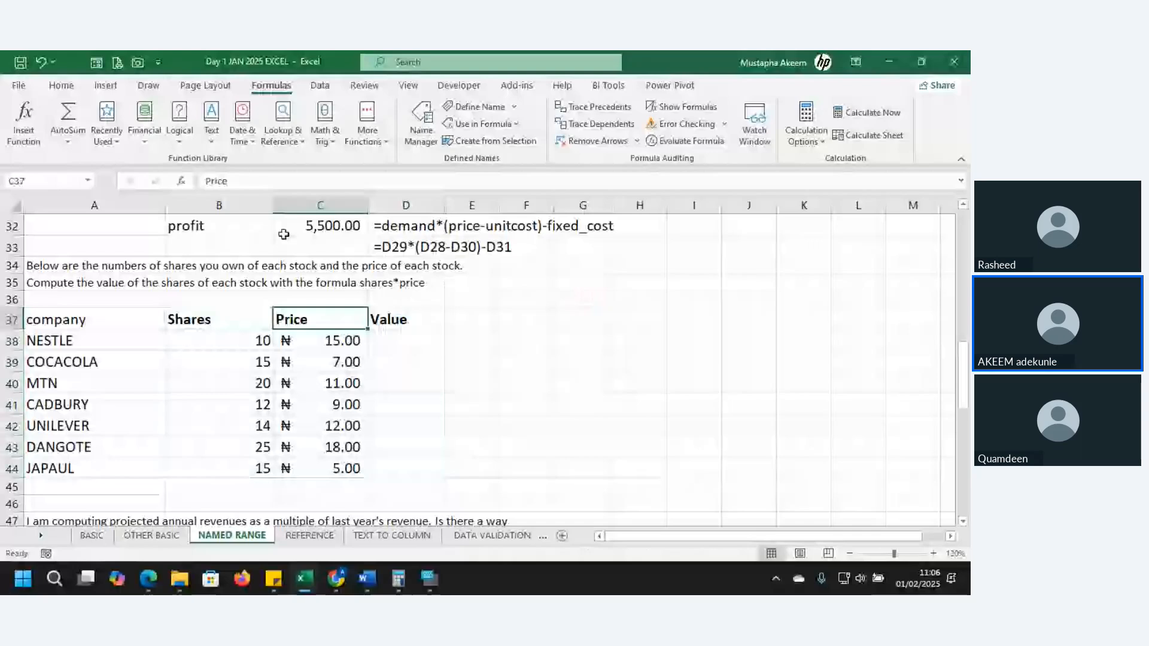
pyautogui.click(257, 182)
pyautogui.write('s')
pyautogui.press('Return')
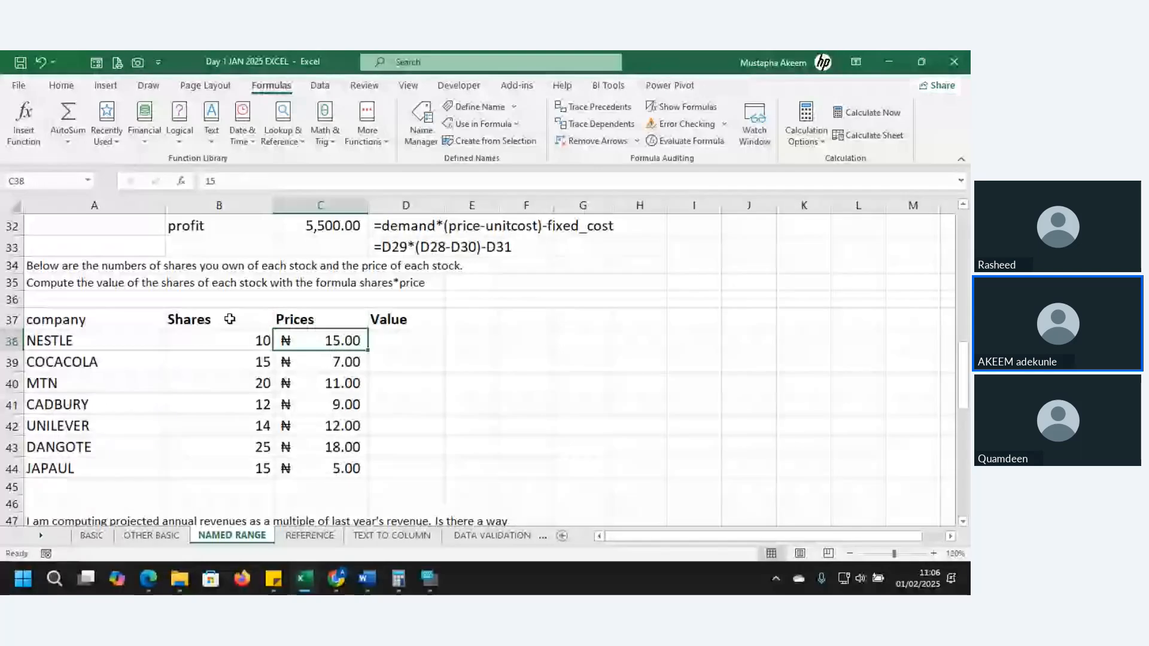
# Create the named ranges Shares, Prices and Value from the top row of B37:D44
pyautogui.moveTo(229, 319); pyautogui.dragTo(412, 469)
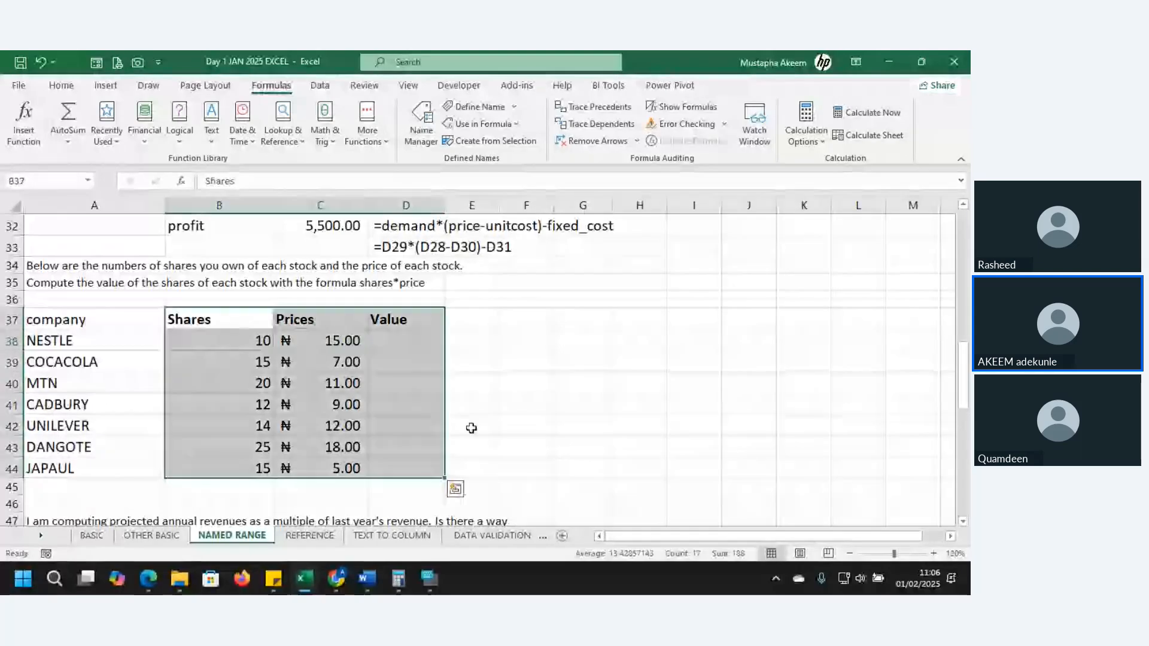
pyautogui.click(494, 143)
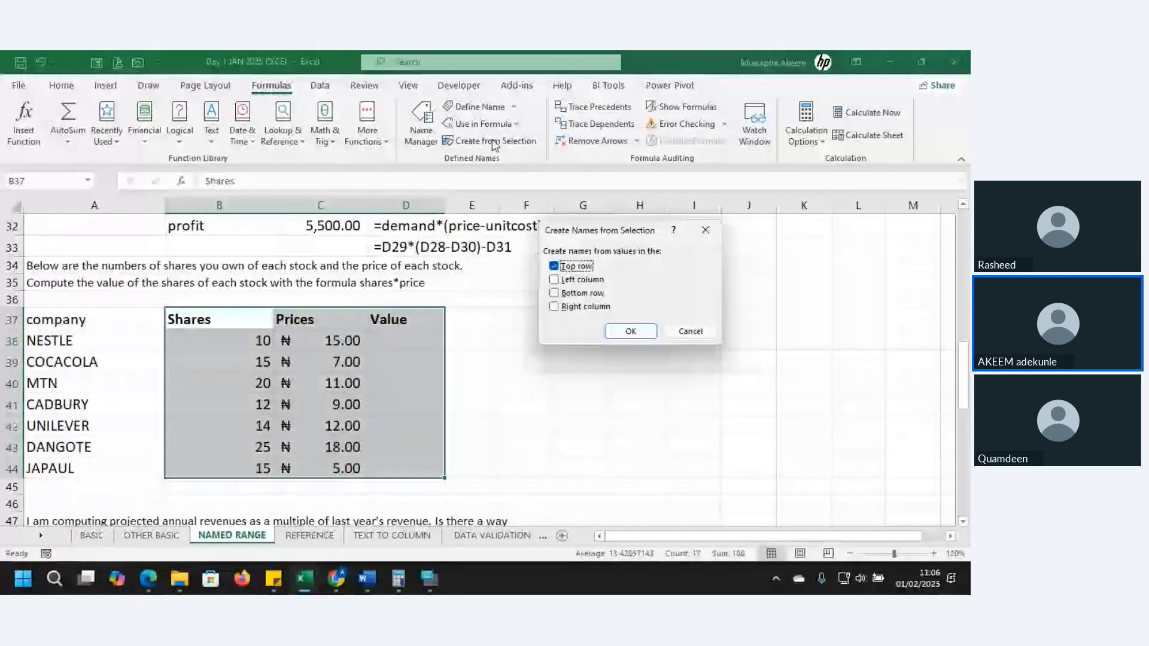
pyautogui.click(635, 332)
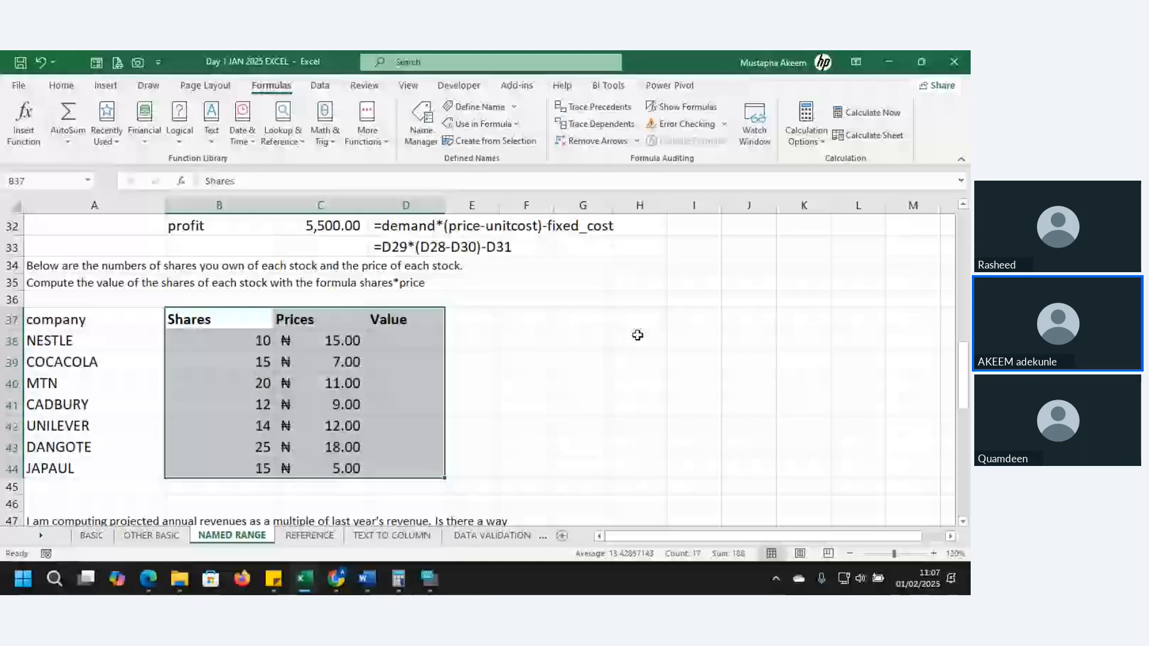
# Check in the Name Manager which cells the names Prices, Shares and Value refer to
pyautogui.click(424, 131)
pyautogui.click(469, 247)
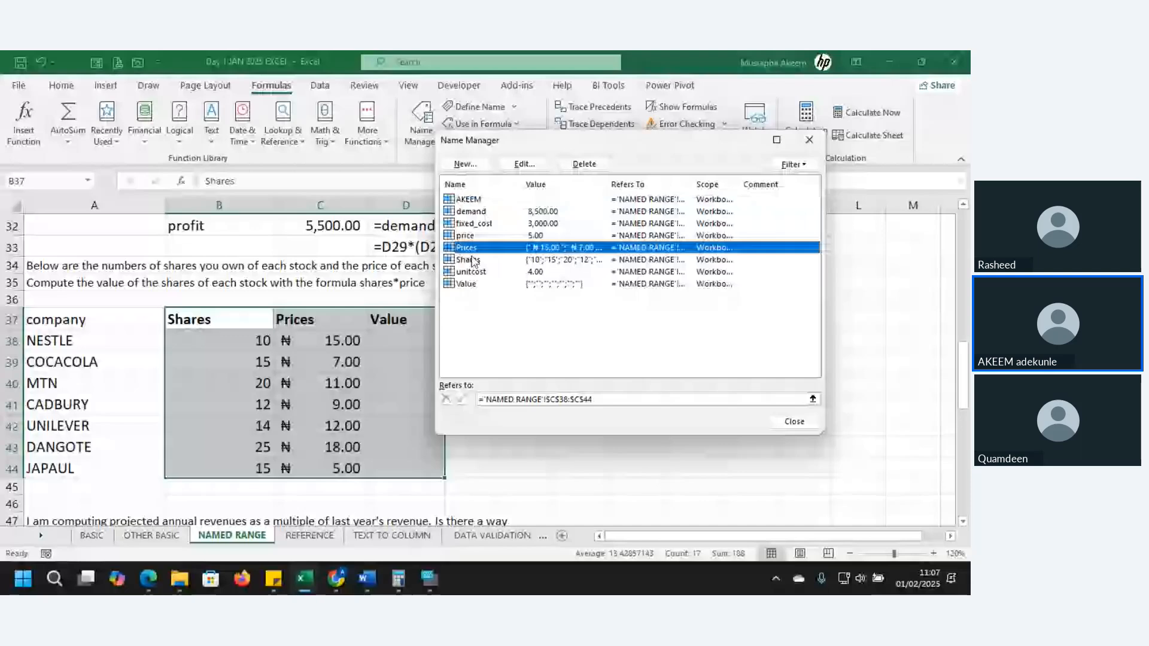
pyautogui.click(473, 261)
pyautogui.click(474, 284)
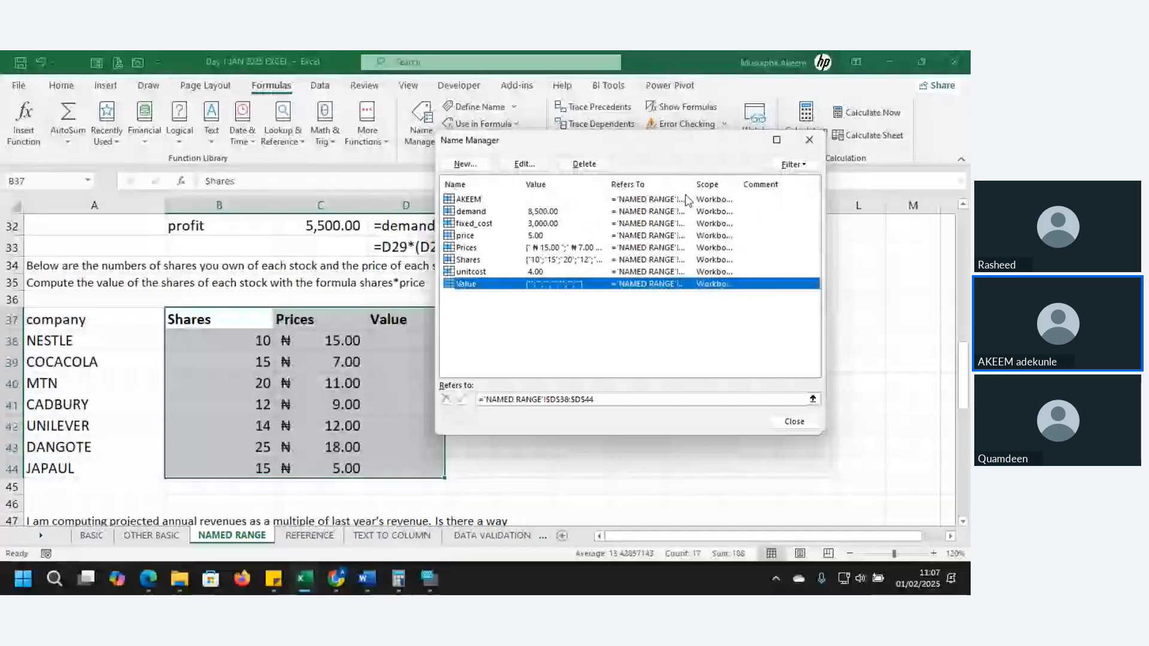
pyautogui.moveTo(680, 151); pyautogui.dragTo(576, 174)
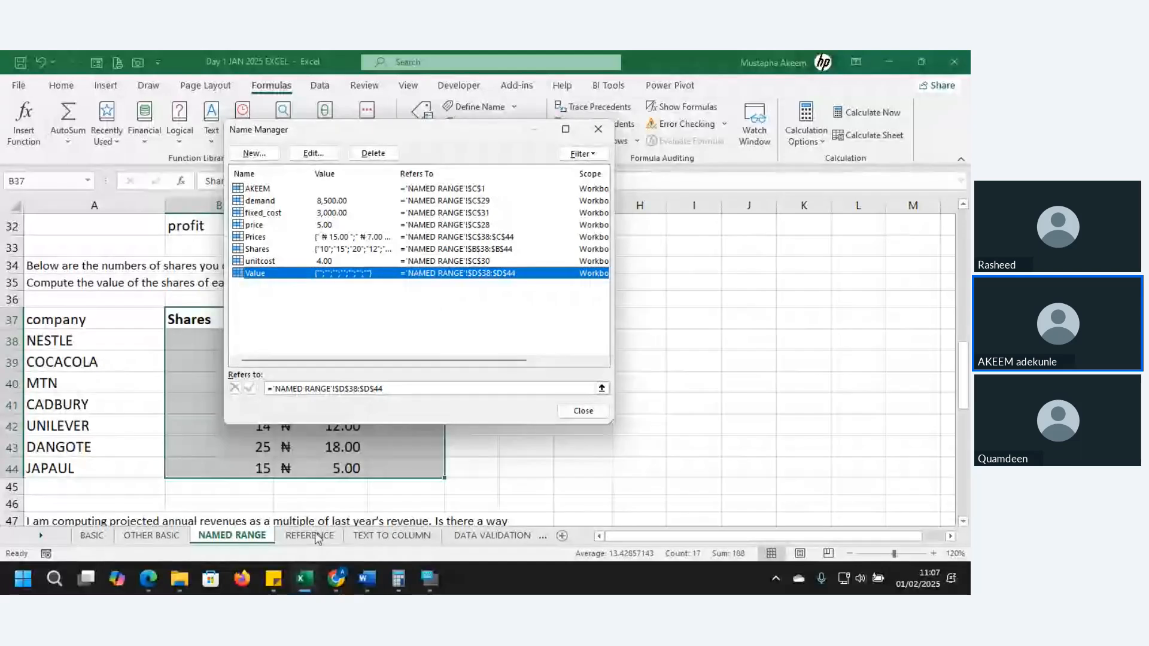
pyautogui.click(584, 412)
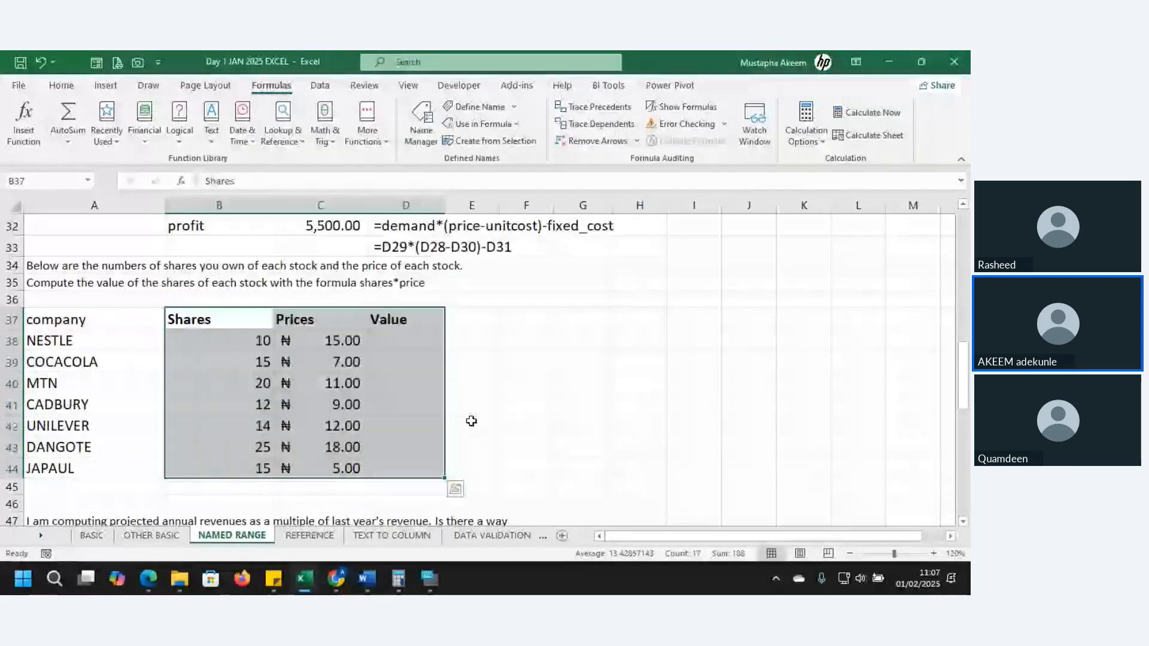
# Compute the stock values in D38 with the formula =Shares*Prices, using the named ranges
pyautogui.click(409, 341)
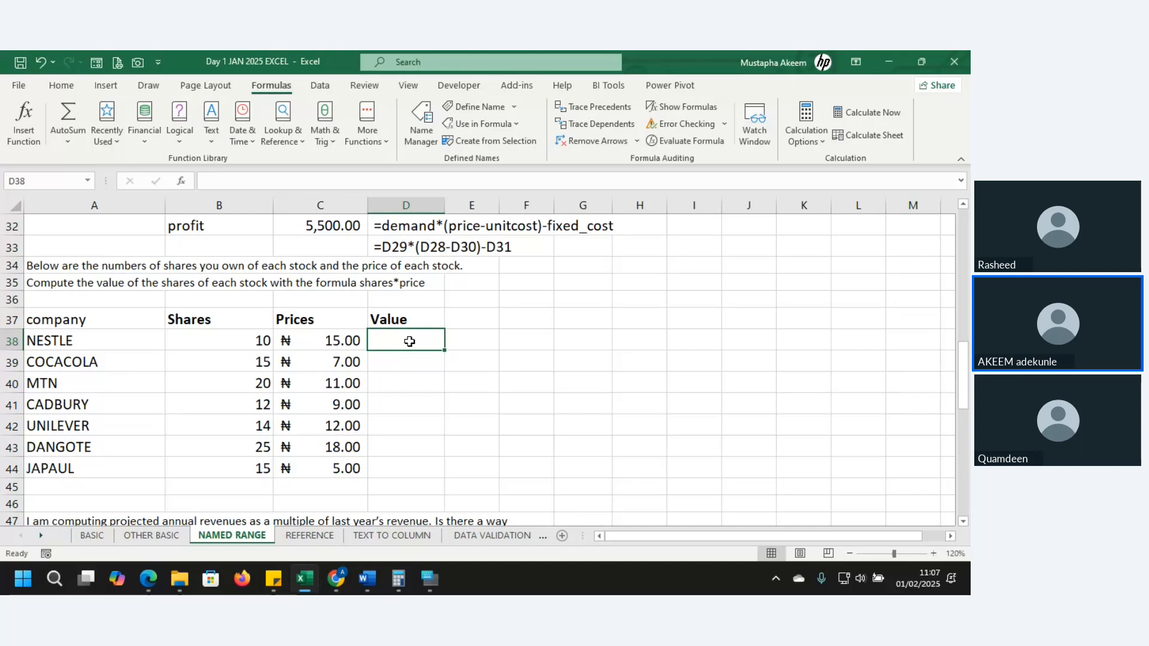
pyautogui.write('=s')
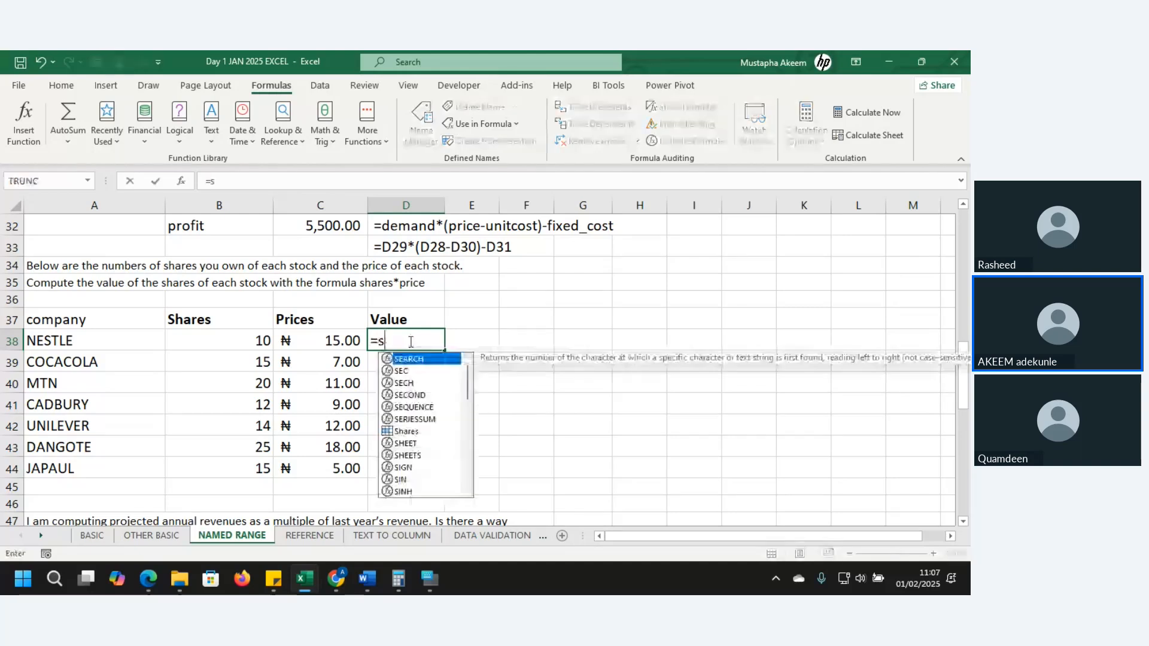
pyautogui.write('hare')
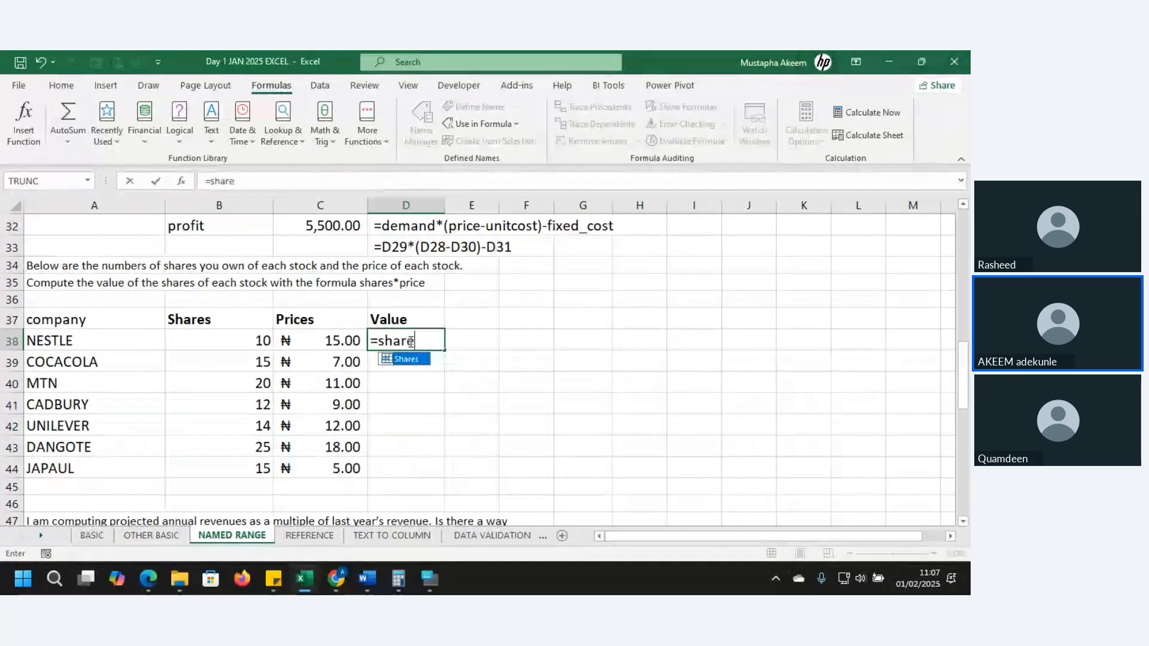
pyautogui.press('Tab')
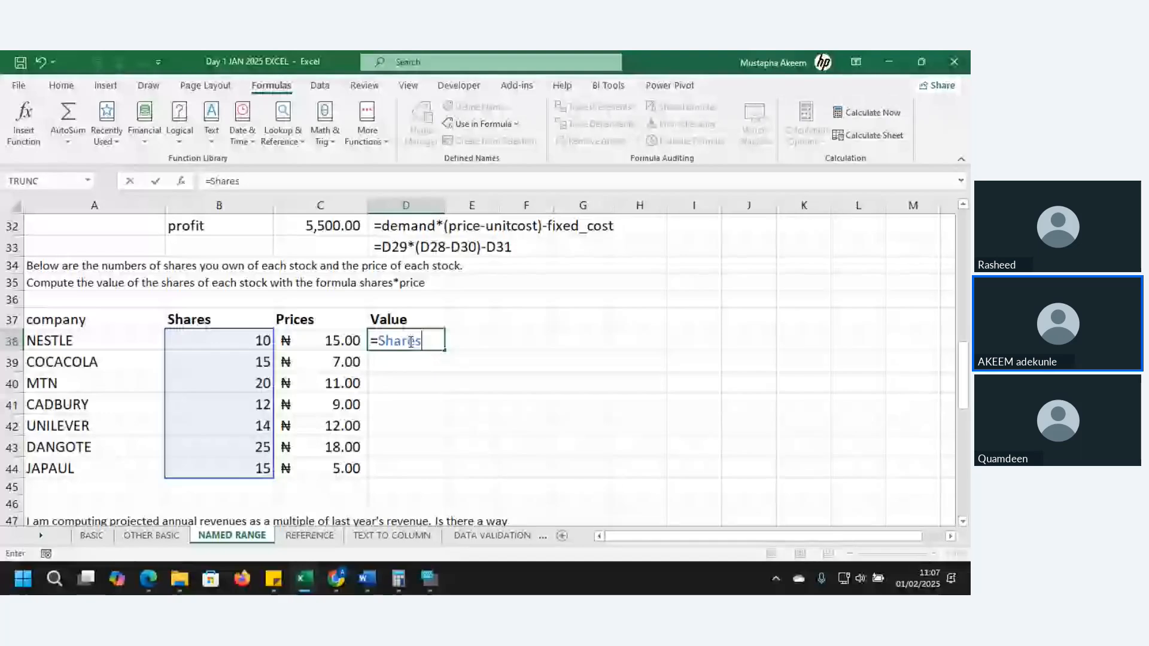
pyautogui.write('*pr')
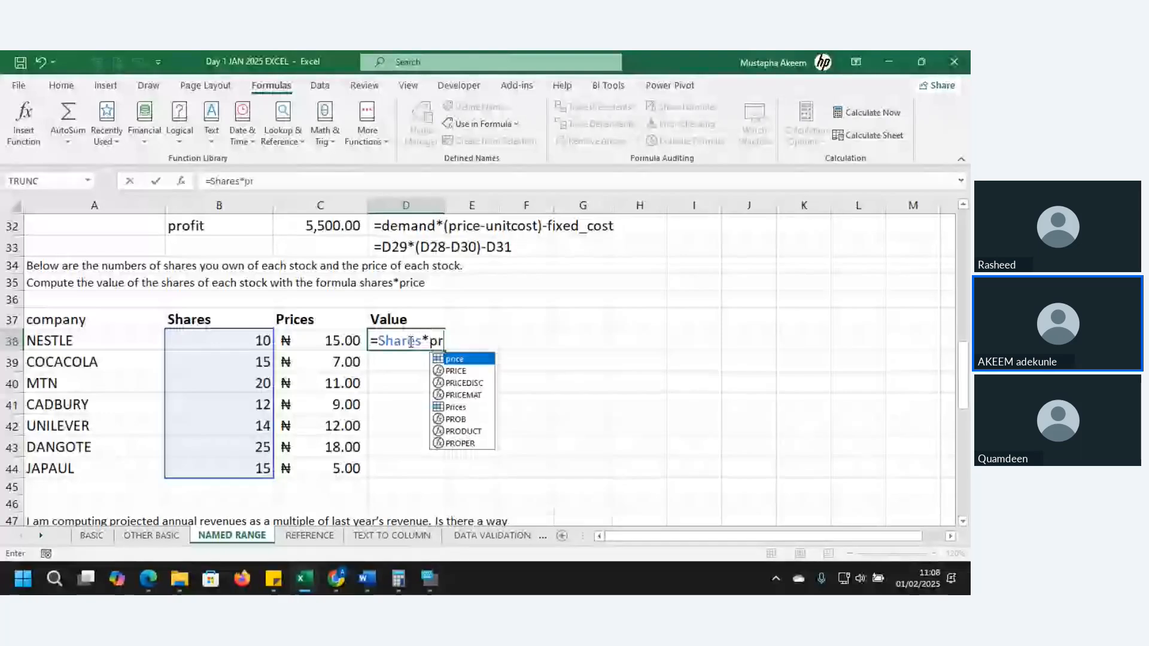
pyautogui.click(456, 409)
pyautogui.doubleClick(457, 409)
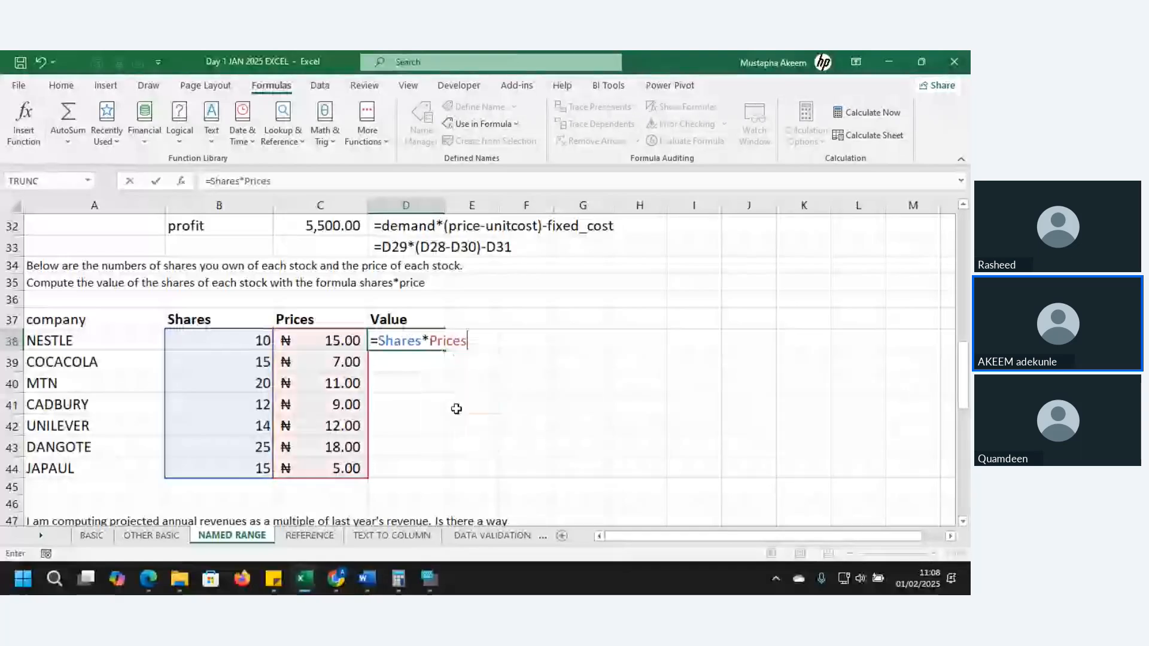
pyautogui.press('Return')
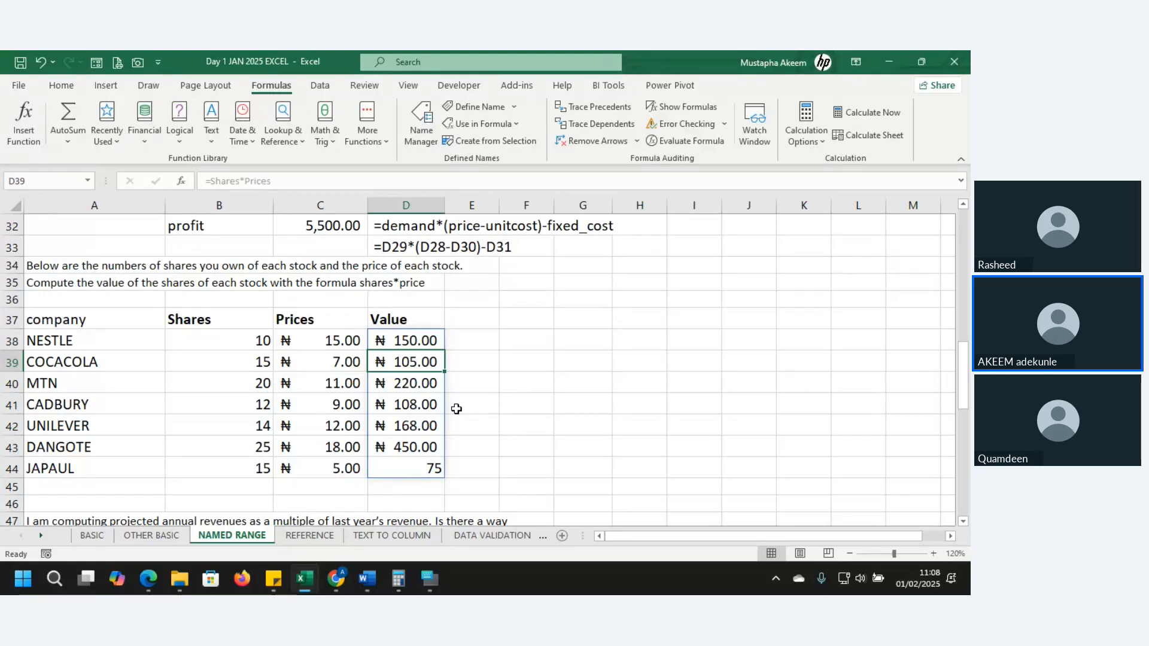
# Look through the growth exercise and the sales table below the stock values, down to row 62
pyautogui.press('Down')
pyautogui.press('Down')
pyautogui.press('Down')
pyautogui.press('Down')
pyautogui.press('Down')
pyautogui.press('Down')
pyautogui.press('Down')
pyautogui.press('Down')
pyautogui.press('Down')
pyautogui.press('Down')
pyautogui.press('Down')
pyautogui.press('Down')
pyautogui.press('Down')
pyautogui.press('Down')
pyautogui.press('Down')
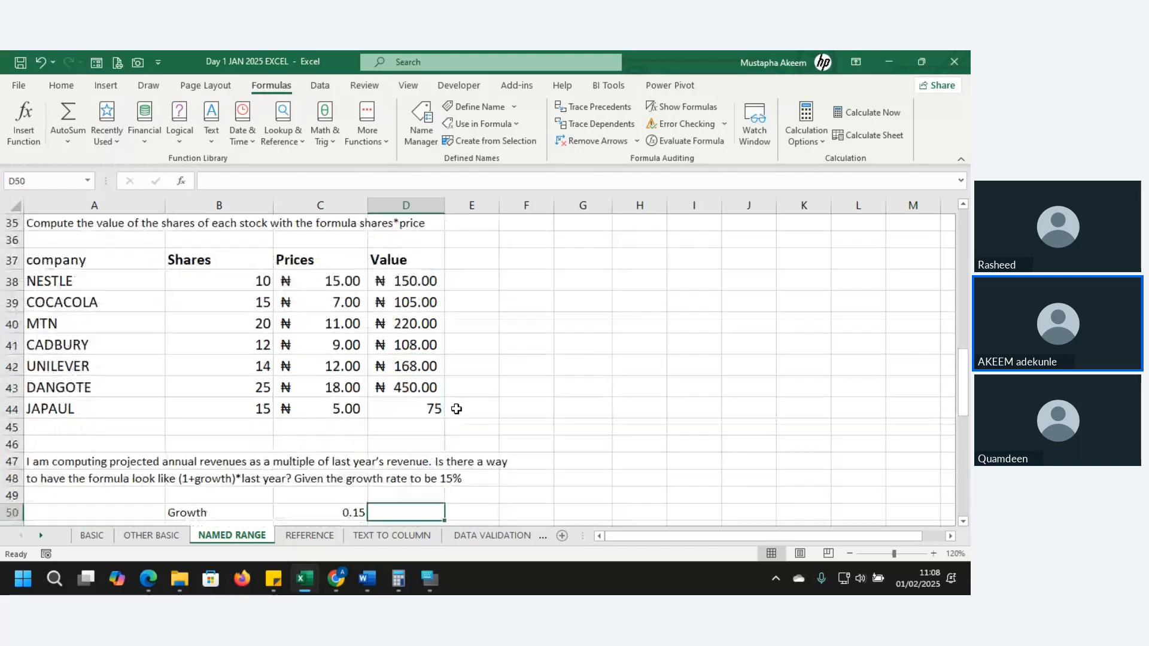
pyautogui.press('Down')
pyautogui.press('Down')
pyautogui.press('Down')
pyautogui.press('Down')
pyautogui.press('Down')
pyautogui.press('Down')
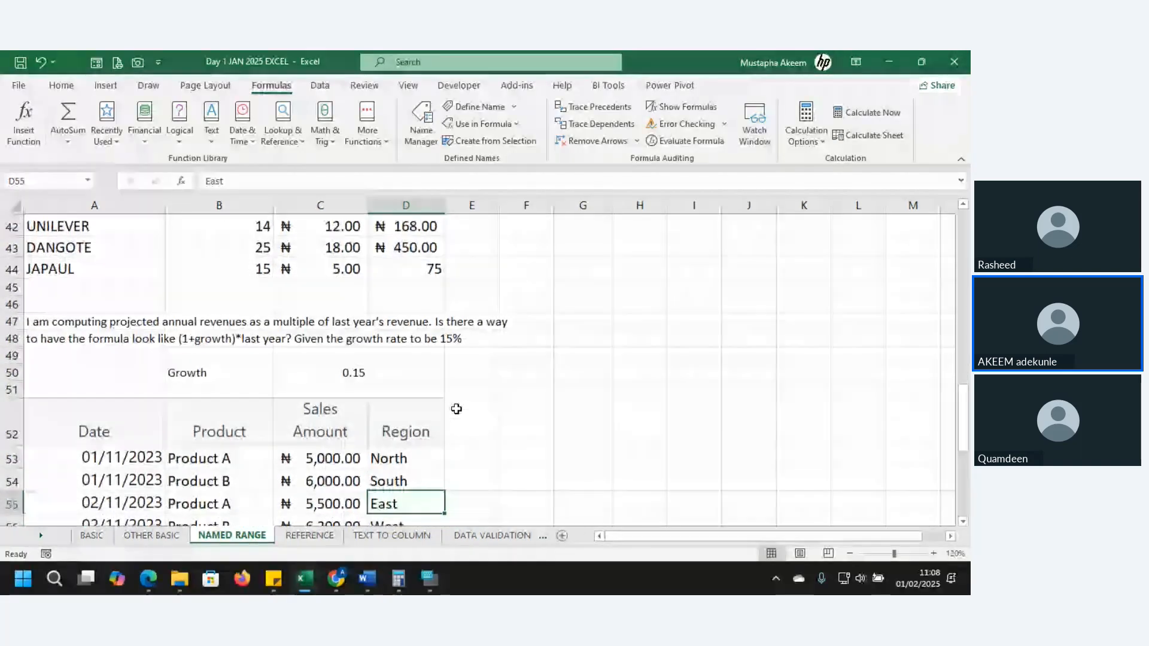
pyautogui.press('Down')
pyautogui.press('Down')
pyautogui.press('Down')
pyautogui.press('Down')
pyautogui.press('Up')
pyautogui.press('Up')
pyautogui.press('Up')
pyautogui.press('Up')
pyautogui.press('Up')
pyautogui.press('Up')
pyautogui.press('Up')
pyautogui.press('Up')
pyautogui.press('Up')
pyautogui.press('Up')
pyautogui.press('Up')
pyautogui.press('Up')
pyautogui.press('Up')
pyautogui.press('Up')
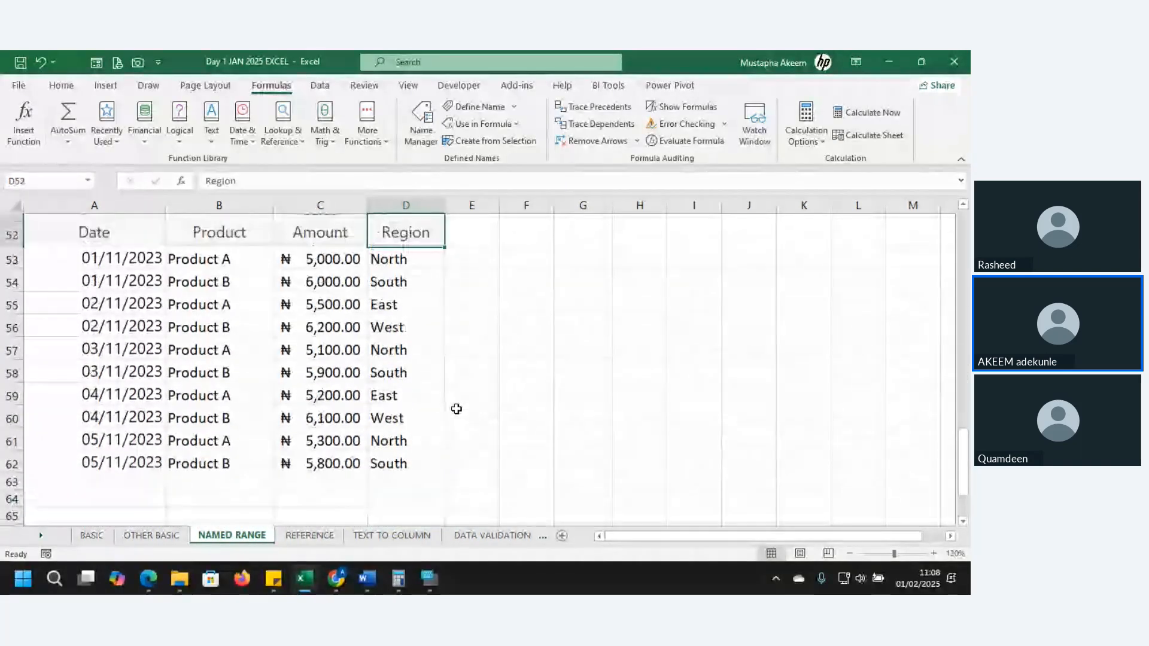
pyautogui.press('Up')
pyautogui.press('Up')
pyautogui.press('Up')
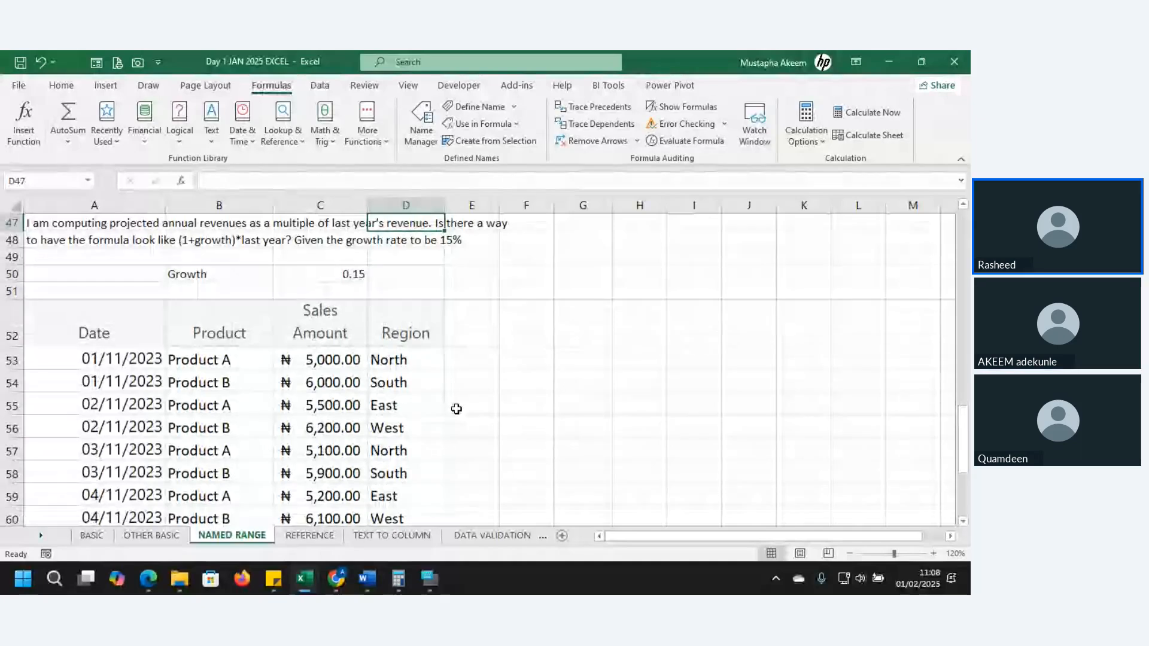
# Examine the projected revenue exercise in rows 47 to 50, including its (1+growth)*last year formula and growth rate
pyautogui.click(327, 278)
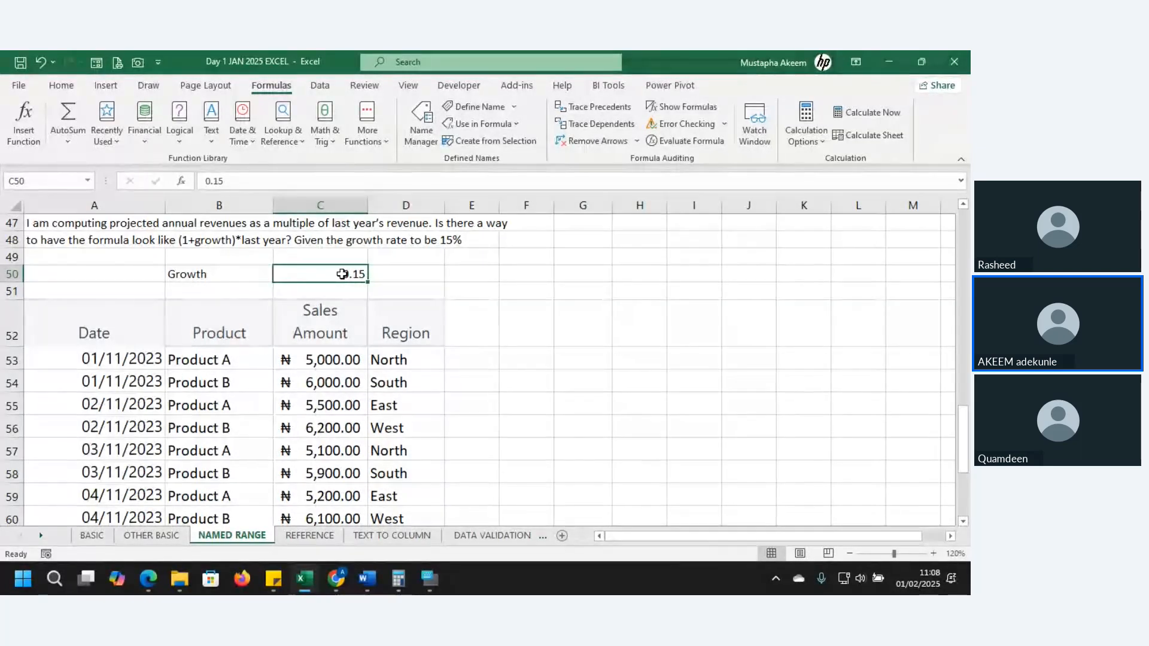
pyautogui.click(457, 372)
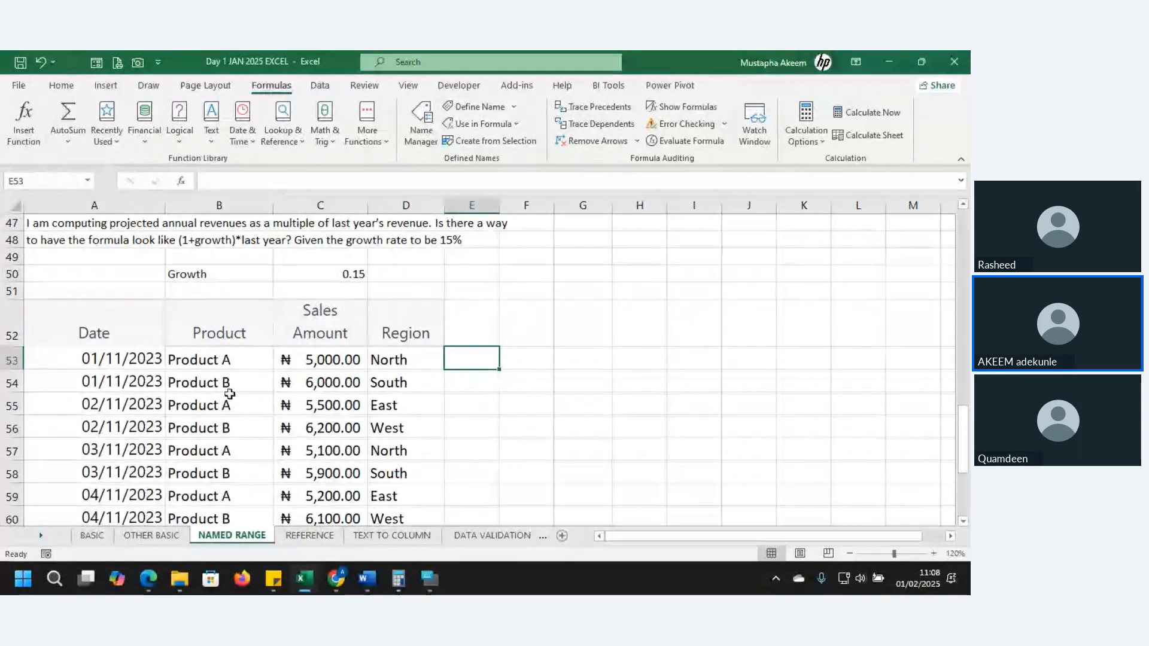
pyautogui.click(232, 273)
pyautogui.press('Return')
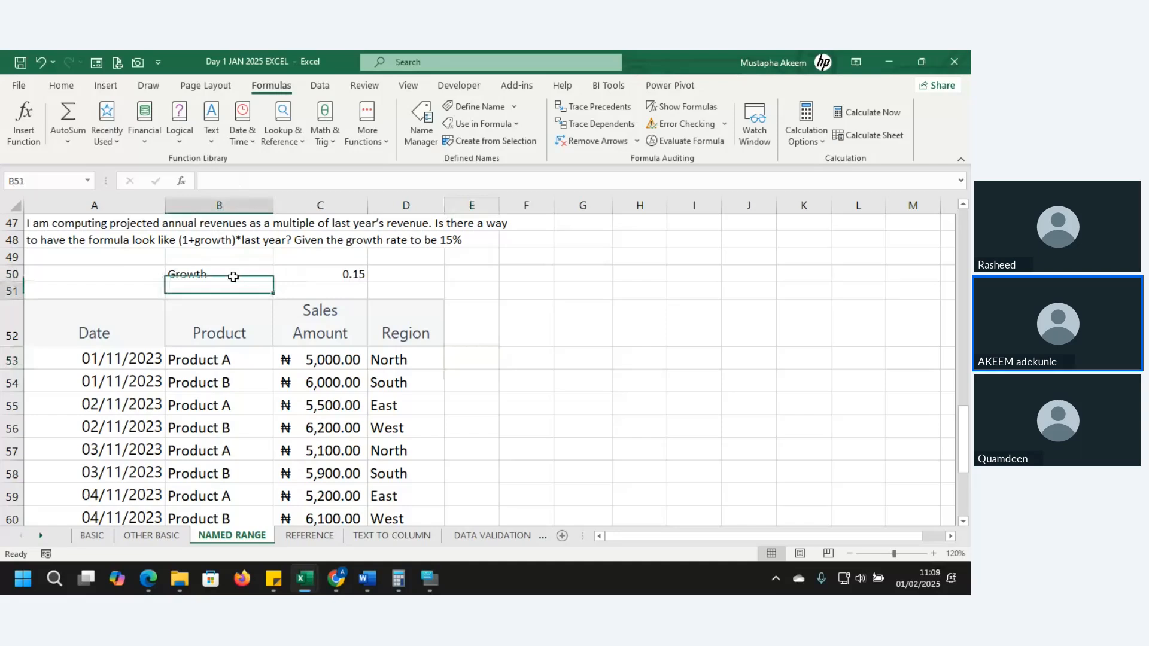
pyautogui.press('Up')
pyautogui.press('Up')
pyautogui.press('Up')
pyautogui.press('Up')
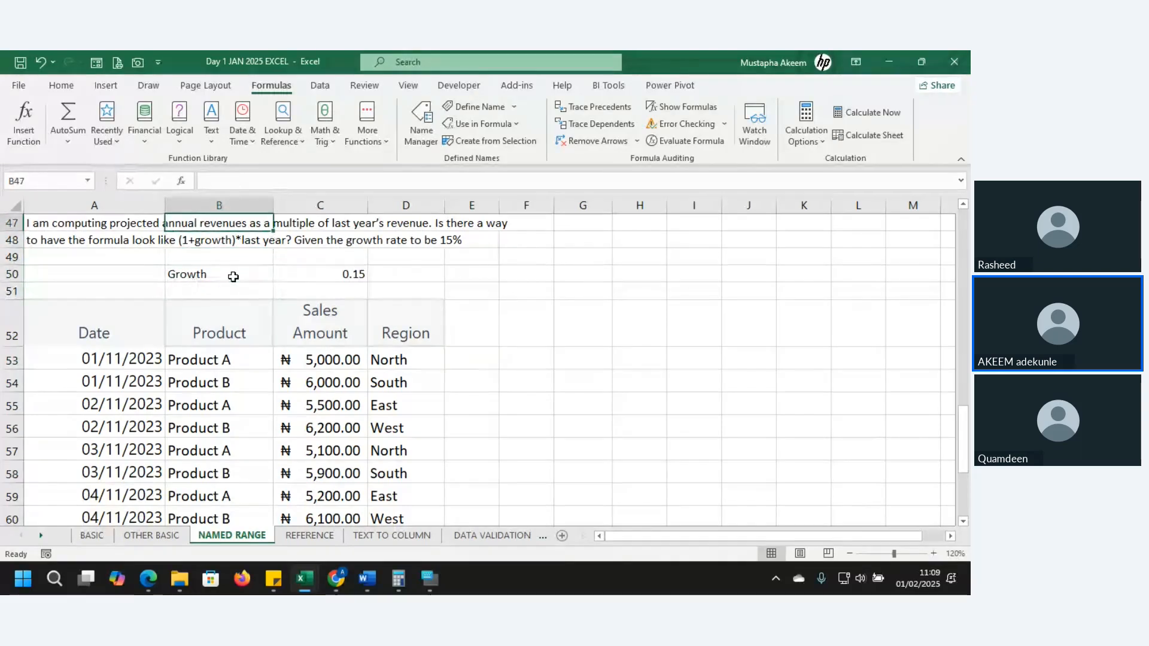
pyautogui.press('Up')
pyautogui.press('Up')
pyautogui.press('Up')
pyautogui.press('Down')
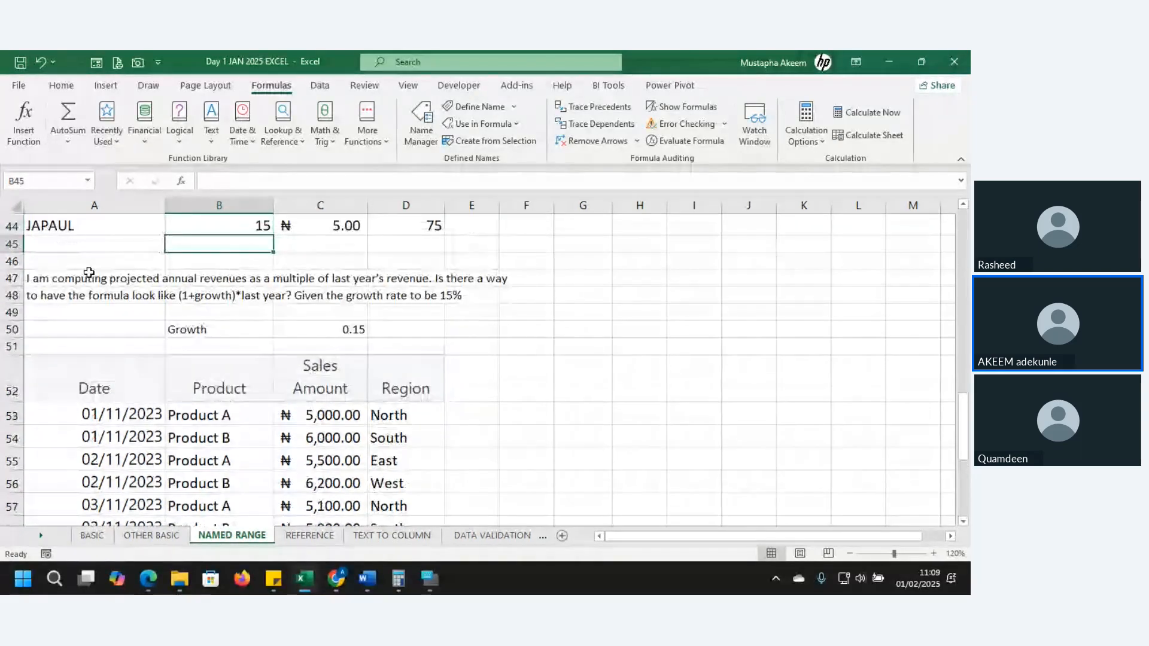
pyautogui.click(86, 274)
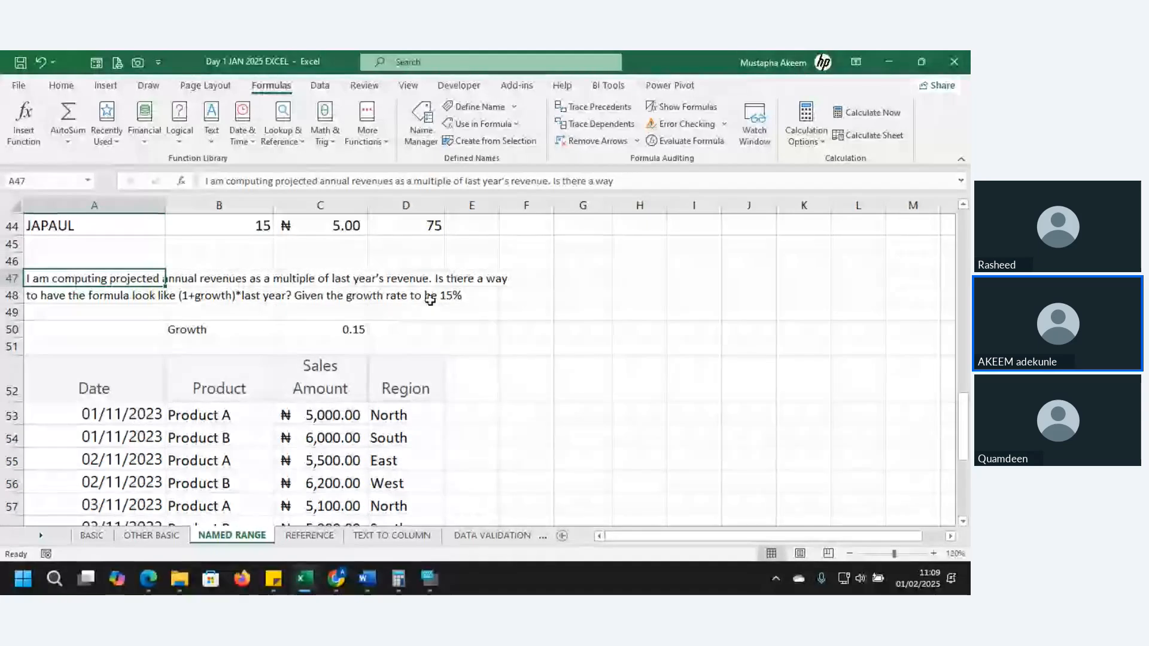
pyautogui.click(450, 297)
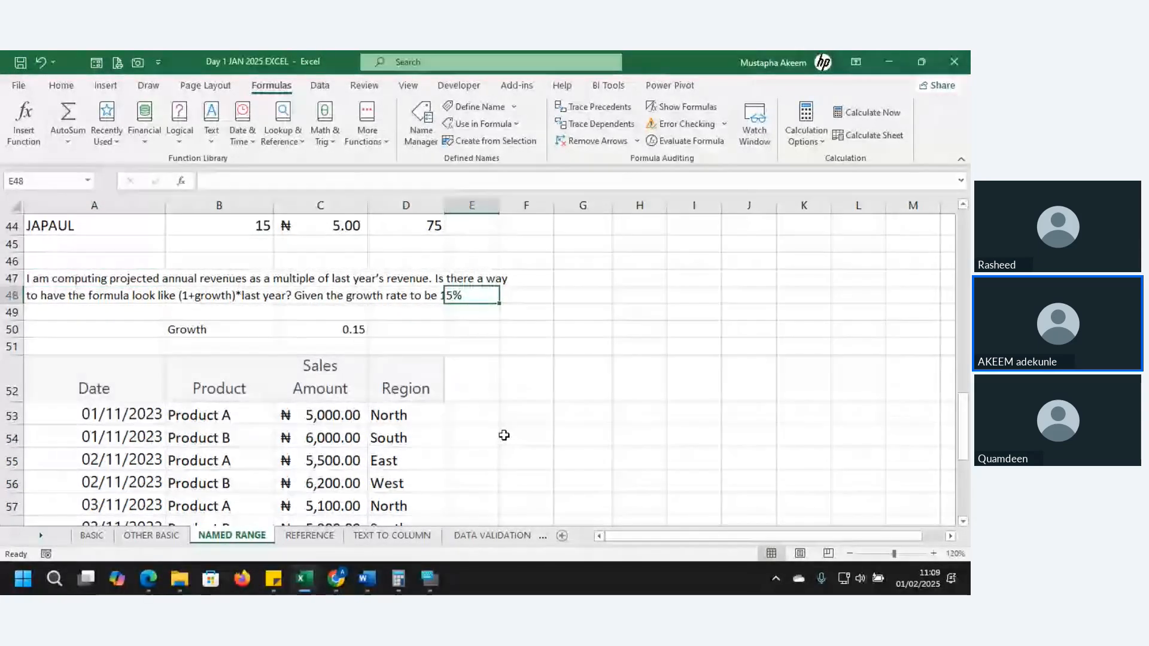
pyautogui.click(486, 411)
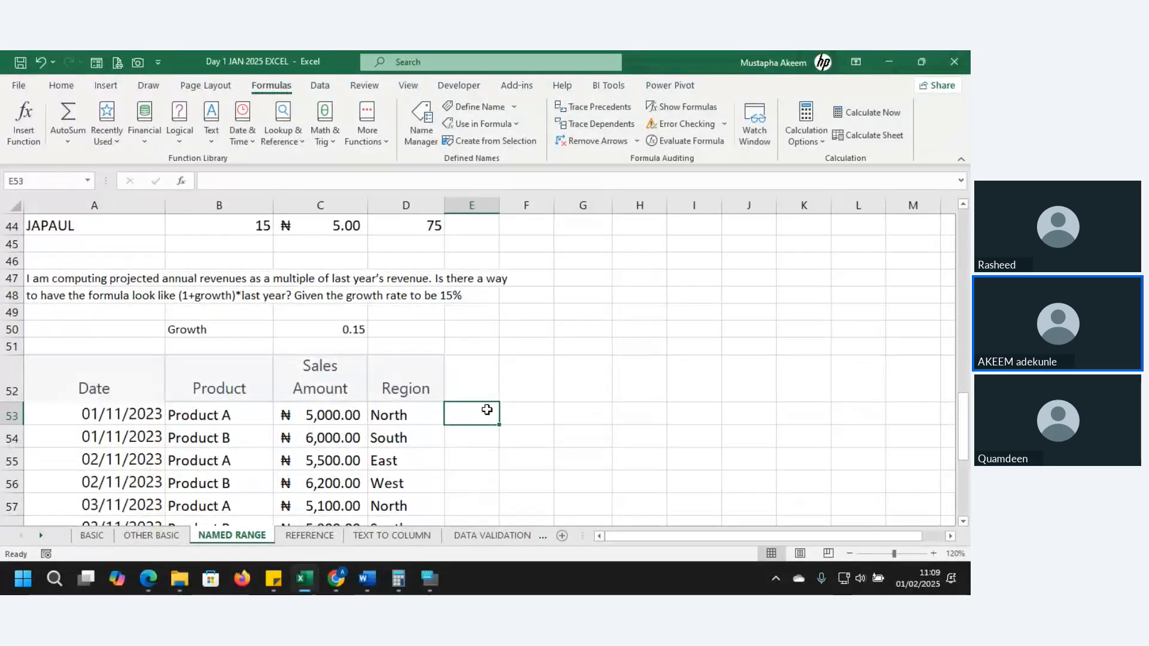
pyautogui.moveTo(36, 282); pyautogui.dragTo(474, 324)
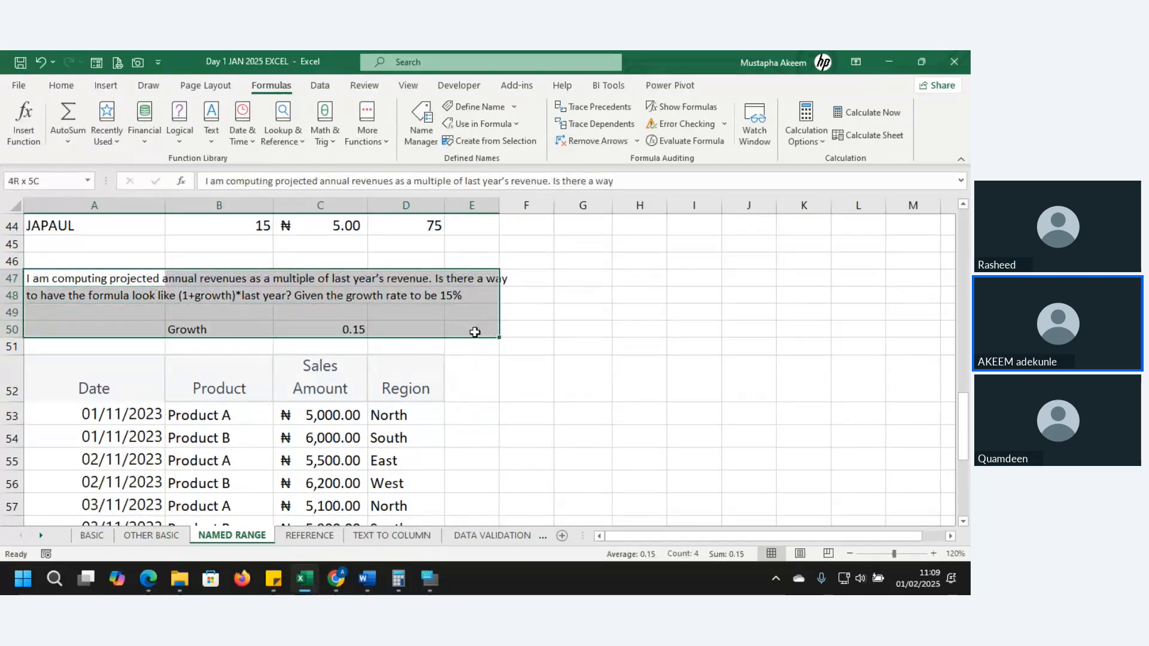
pyautogui.moveTo(475, 332); pyautogui.dragTo(475, 328)
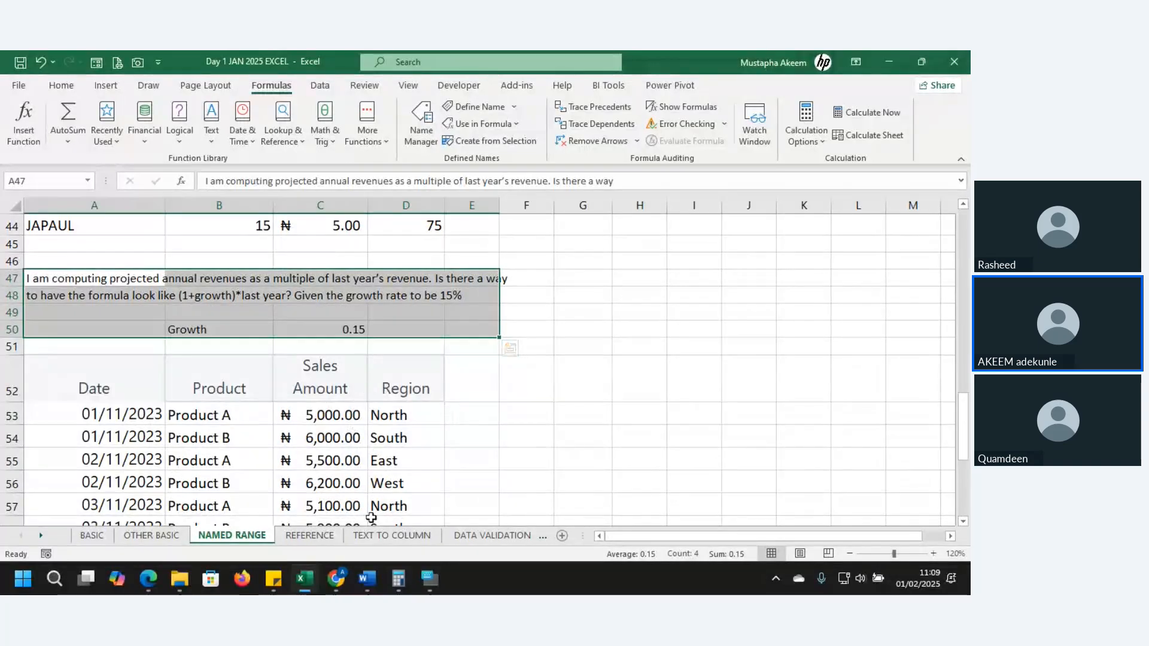
pyautogui.click(299, 537)
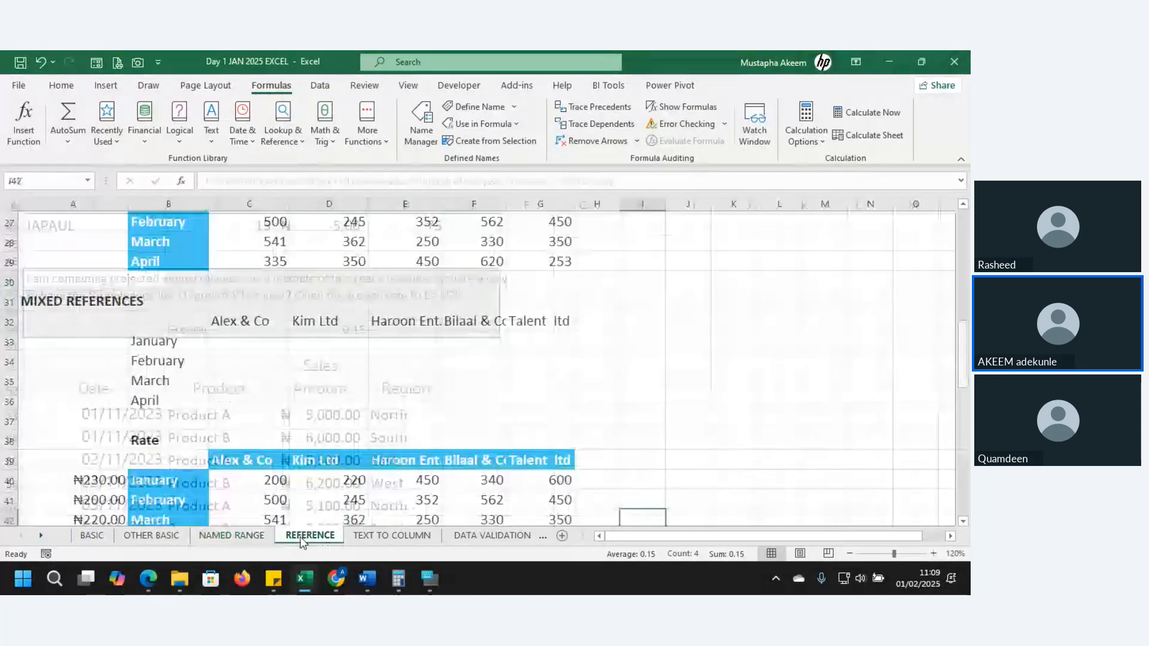
pyautogui.click(234, 536)
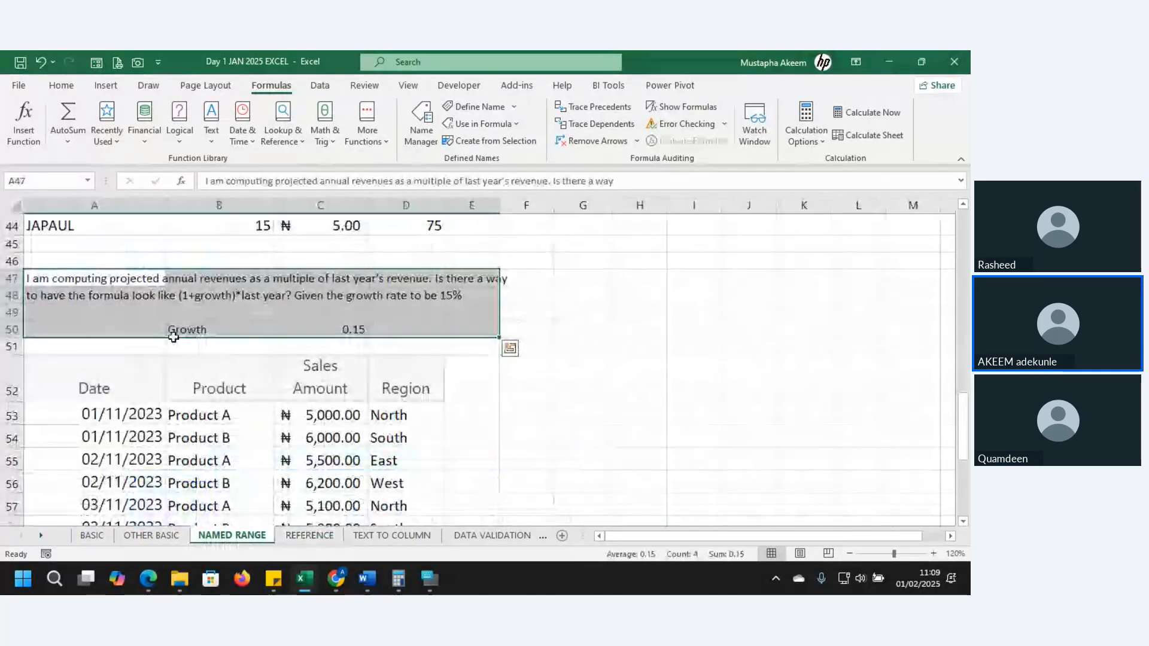
pyautogui.click(309, 536)
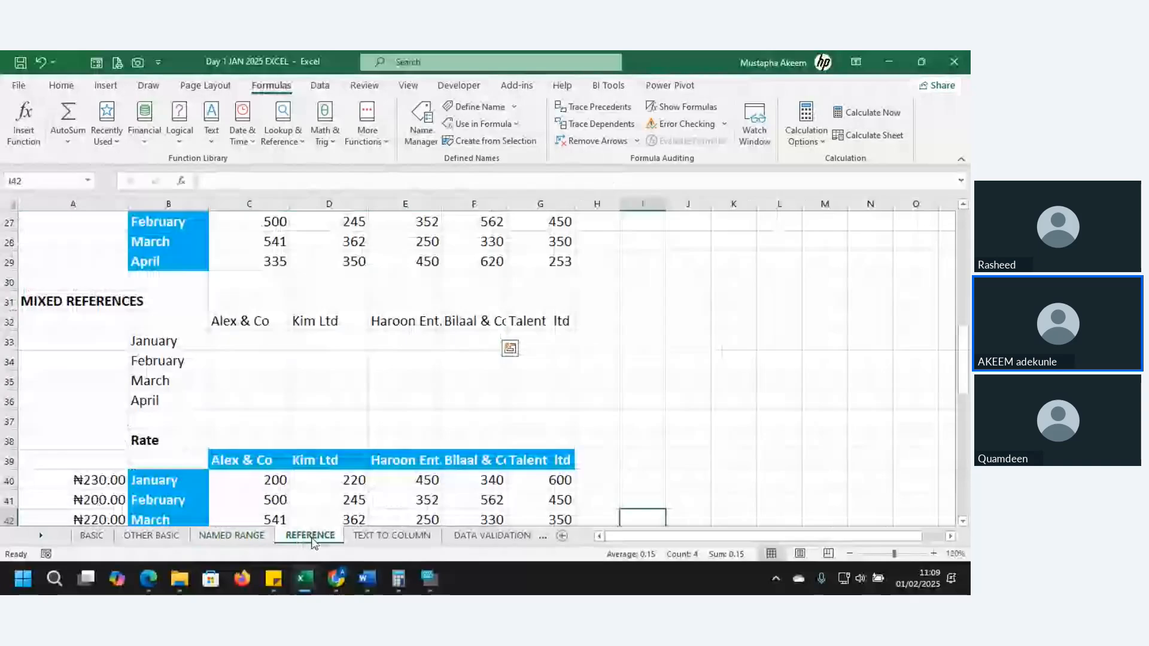
pyautogui.click(235, 540)
pyautogui.click(524, 383)
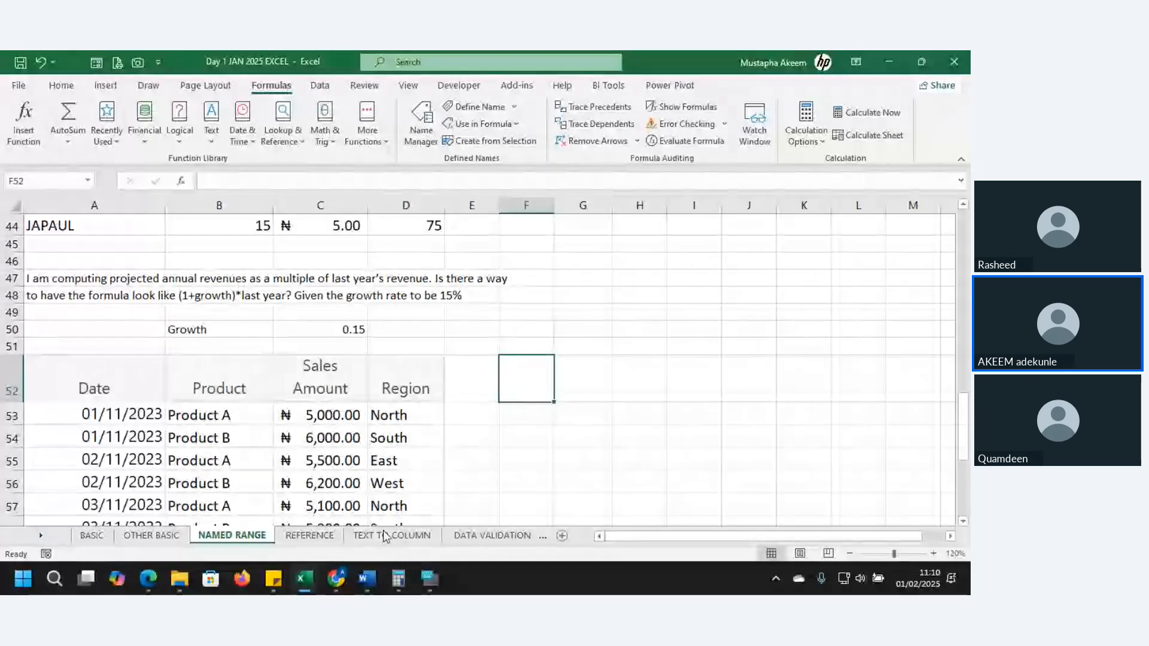
# Open the REFERENCE sheet and look over its absolute reference explanation and the absolute and mixed reference tables
pyautogui.click(311, 536)
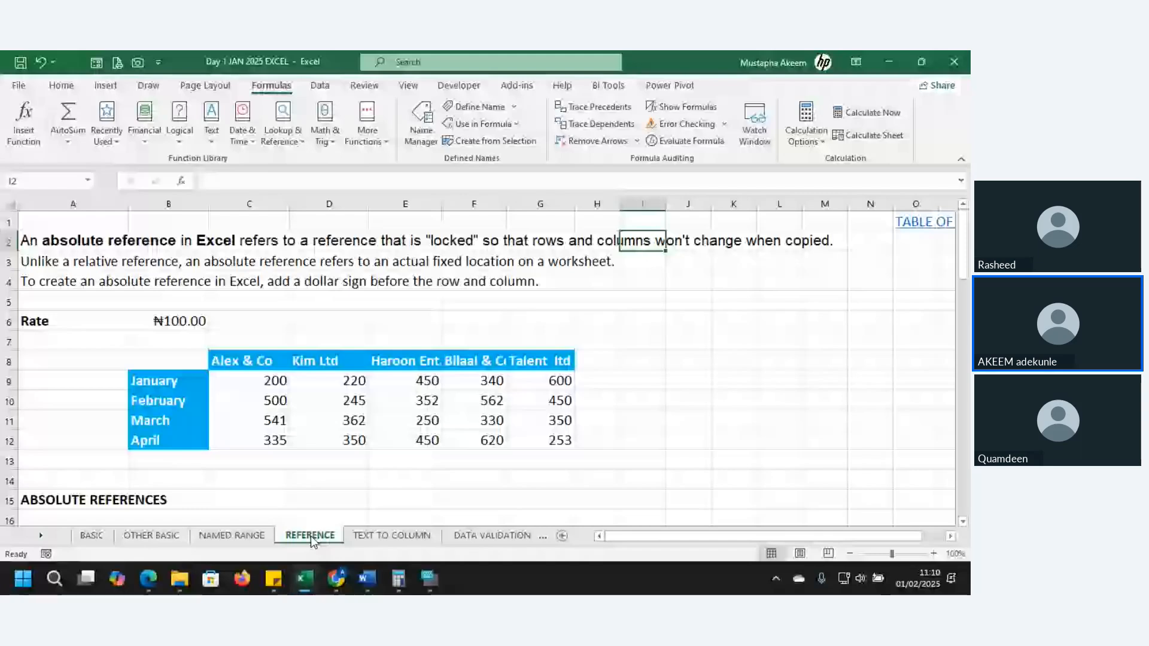
pyautogui.moveTo(304, 579)
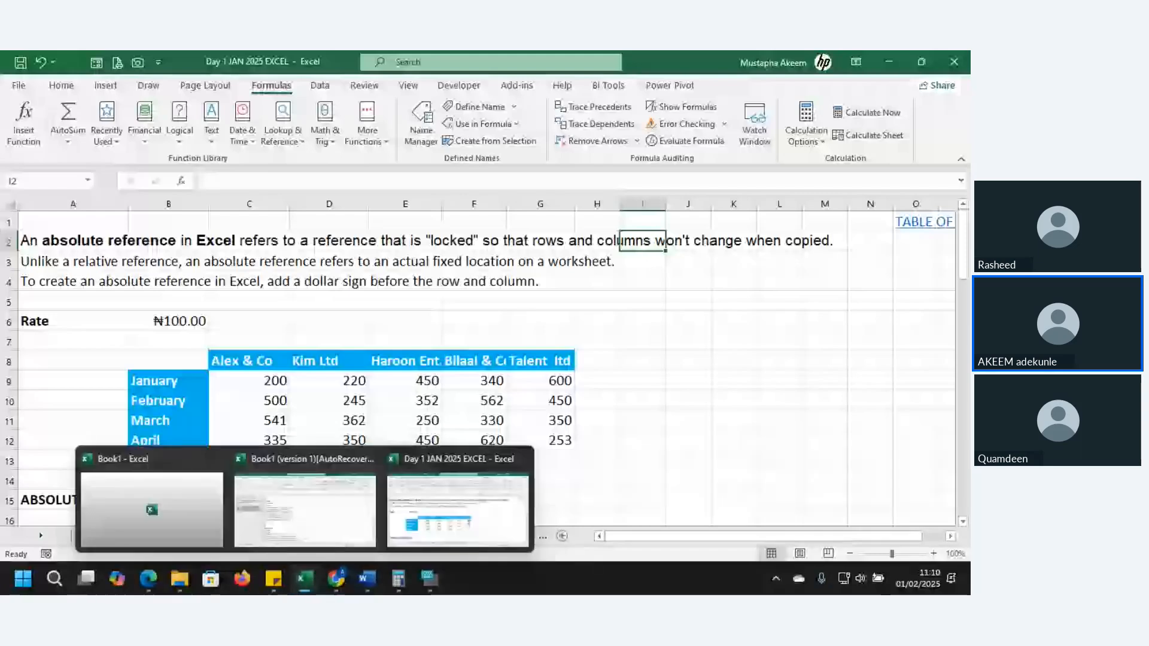
pyautogui.click(734, 320)
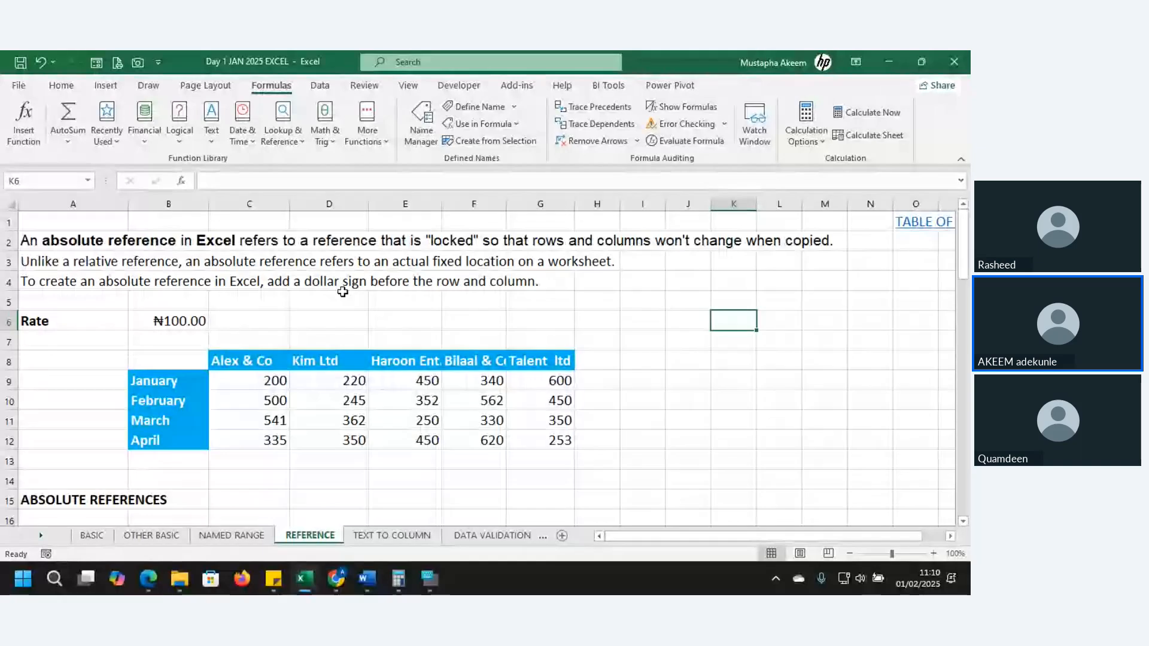
pyautogui.click(652, 379)
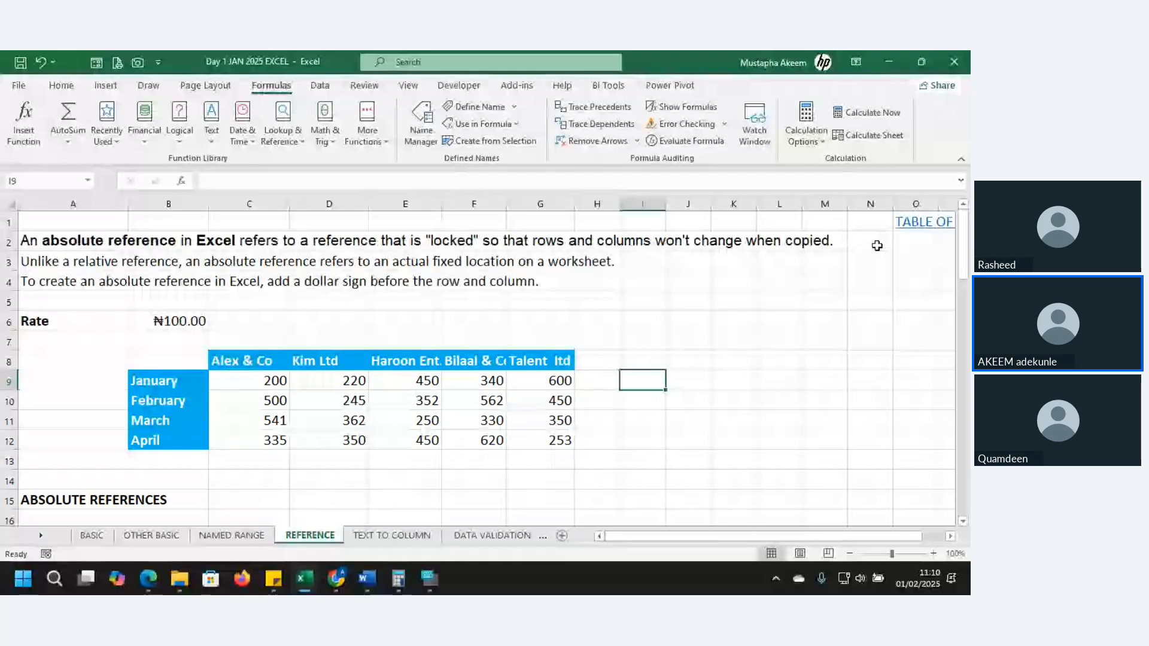
pyautogui.scroll(-11, 914, 251)
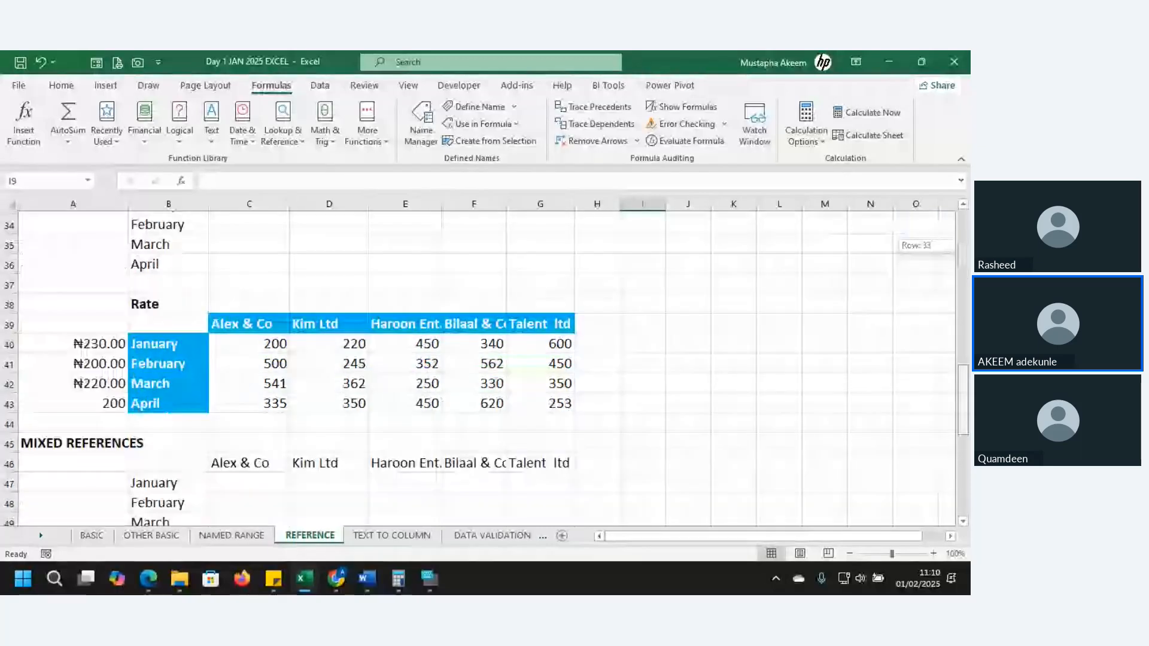
pyautogui.scroll(4, 914, 251)
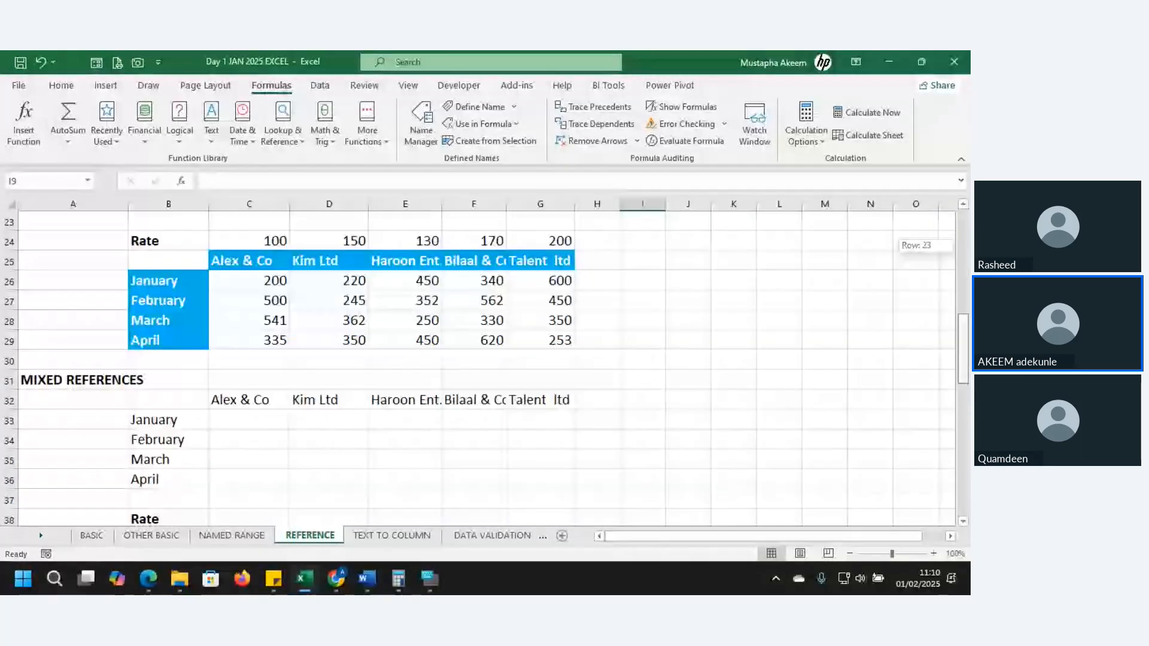
pyautogui.scroll(7, 705, 331)
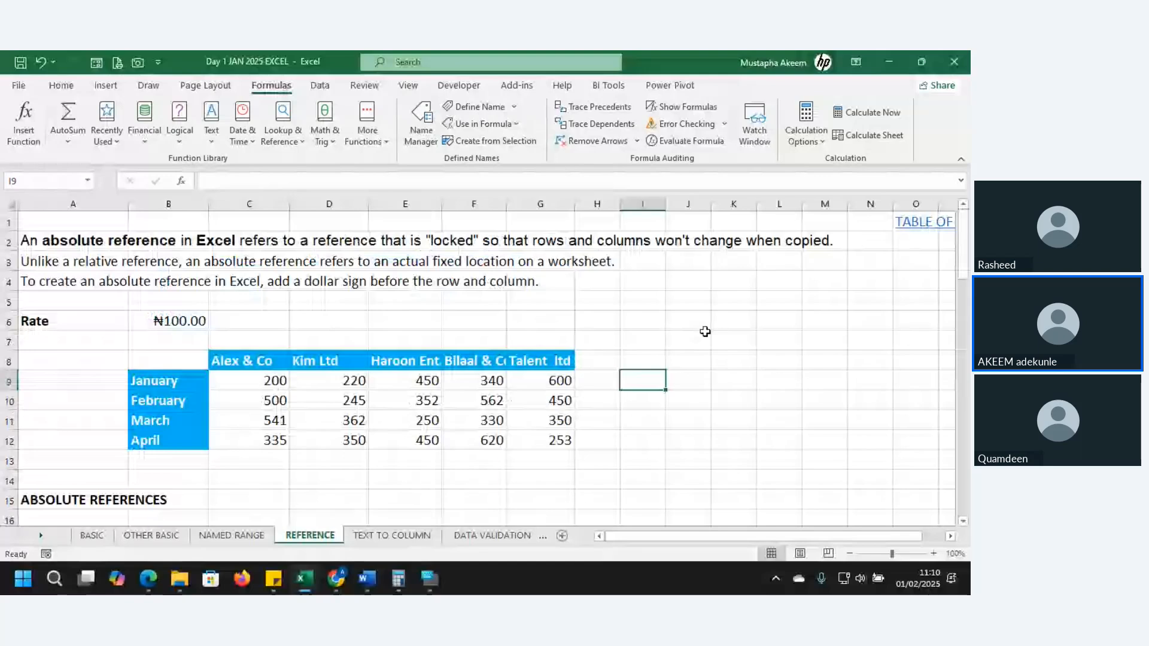
# Enter the sample numbers 2 and 5 in I6:J6 and 3 and 6 in I7:J7, beside the rate table
pyautogui.click(697, 327)
pyautogui.write('5')
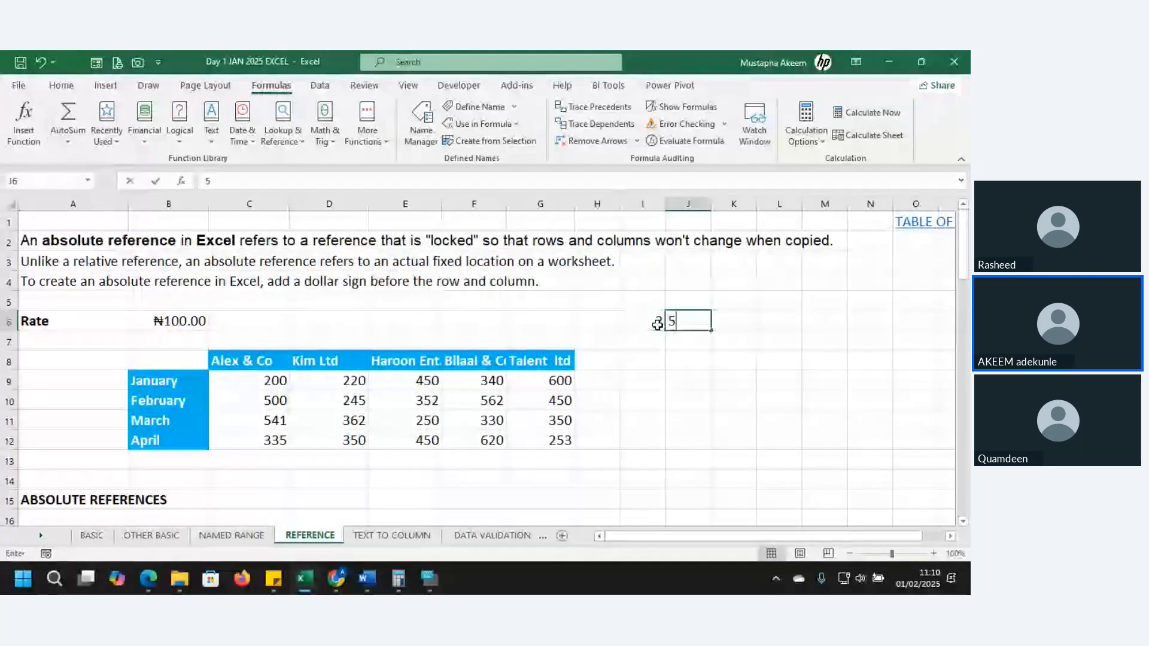
pyautogui.press('Return')
pyautogui.press('Left')
pyautogui.write('3')
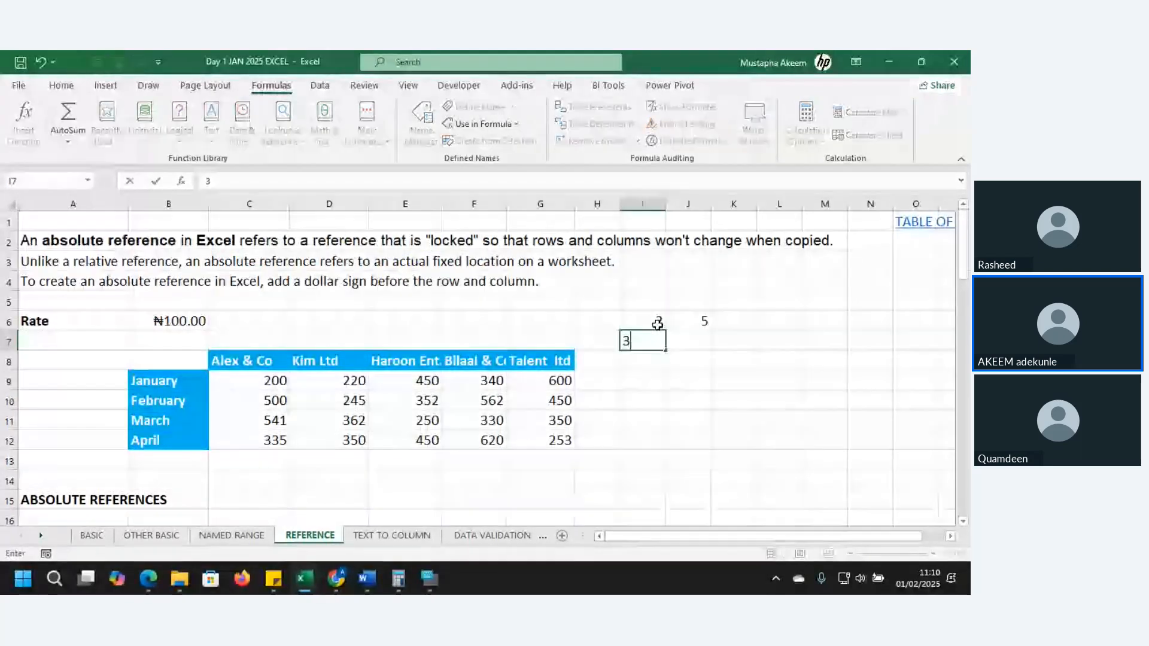
pyautogui.press('Tab')
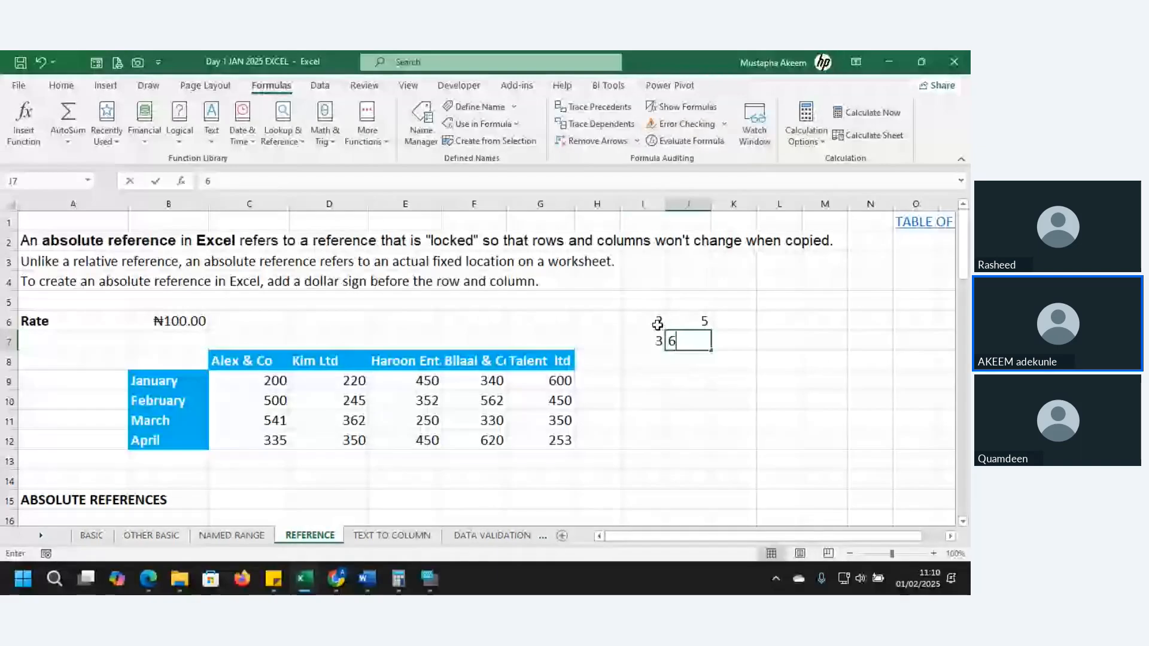
pyautogui.write('6')
pyautogui.press('Return')
# Add two more rows of sample numbers: 2 and 4 in I8:J8, 6 and 678 in I9:J9
pyautogui.write('2')
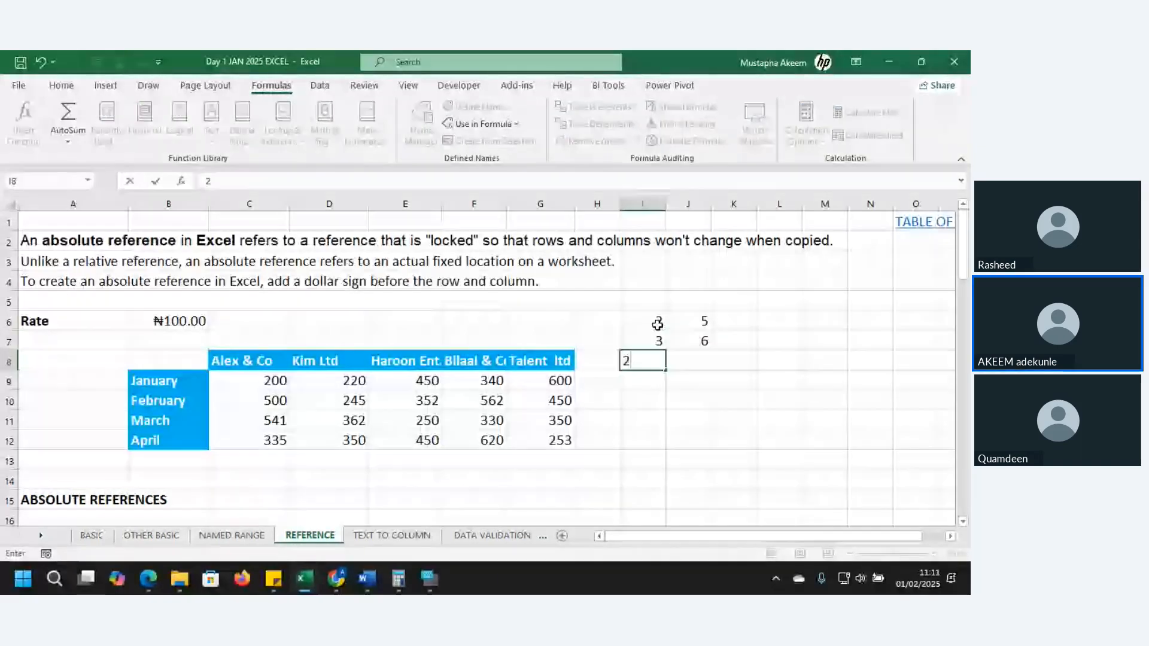
pyautogui.press('Tab')
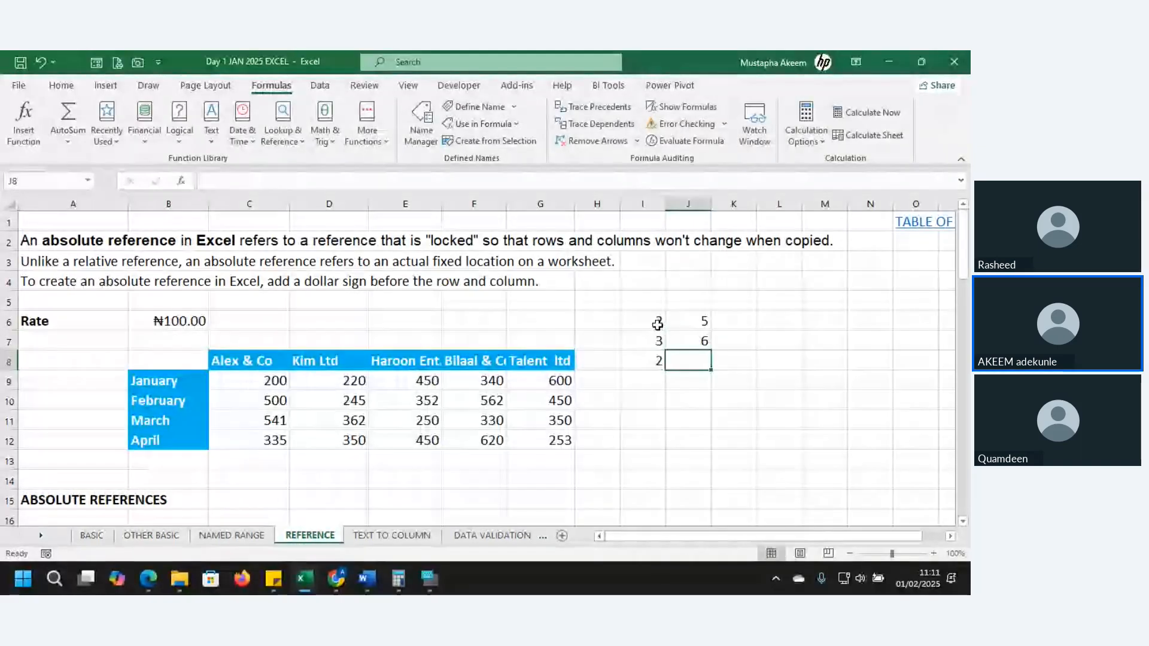
pyautogui.write('4')
pyautogui.press('Return')
pyautogui.write('6')
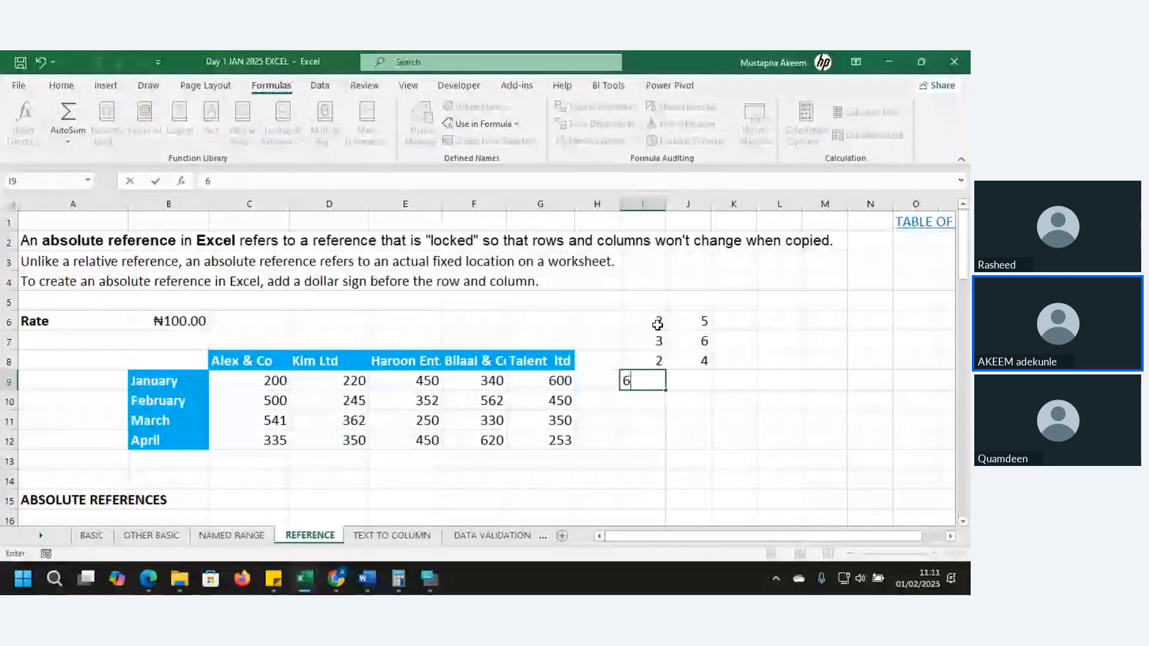
pyautogui.press('Tab')
pyautogui.write('67')
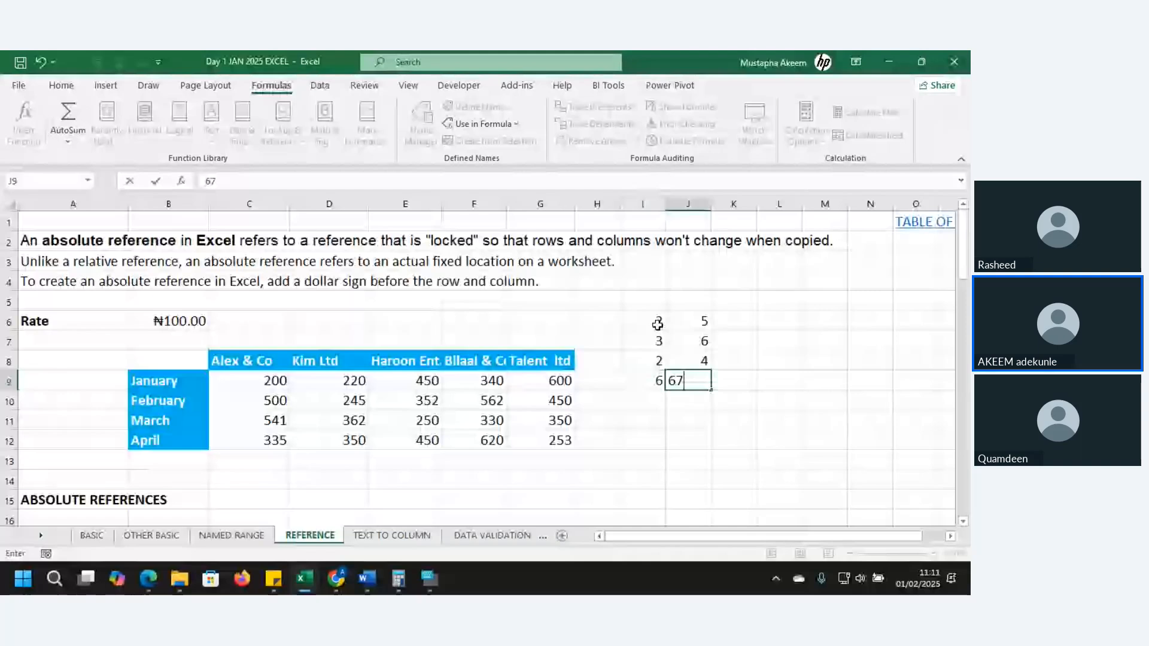
pyautogui.write('8')
pyautogui.press('Return')
# Add the first pair of sample numbers in K6 with the formula =I6+J6
pyautogui.click(737, 323)
pyautogui.write('=')
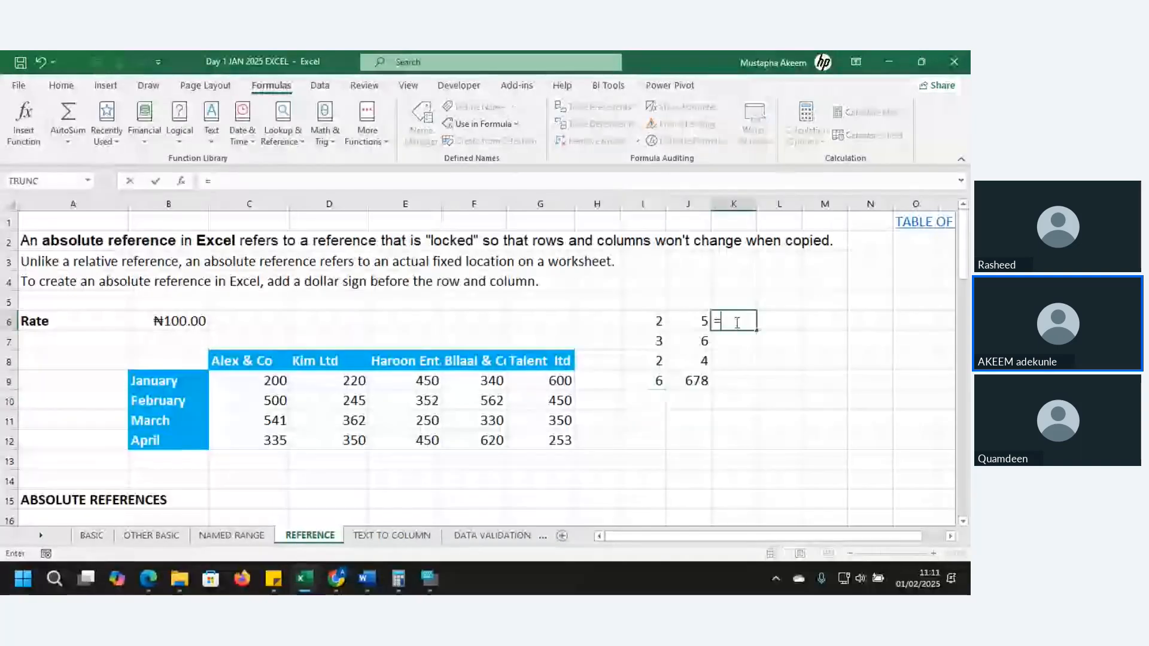
pyautogui.click(643, 321)
pyautogui.write('+')
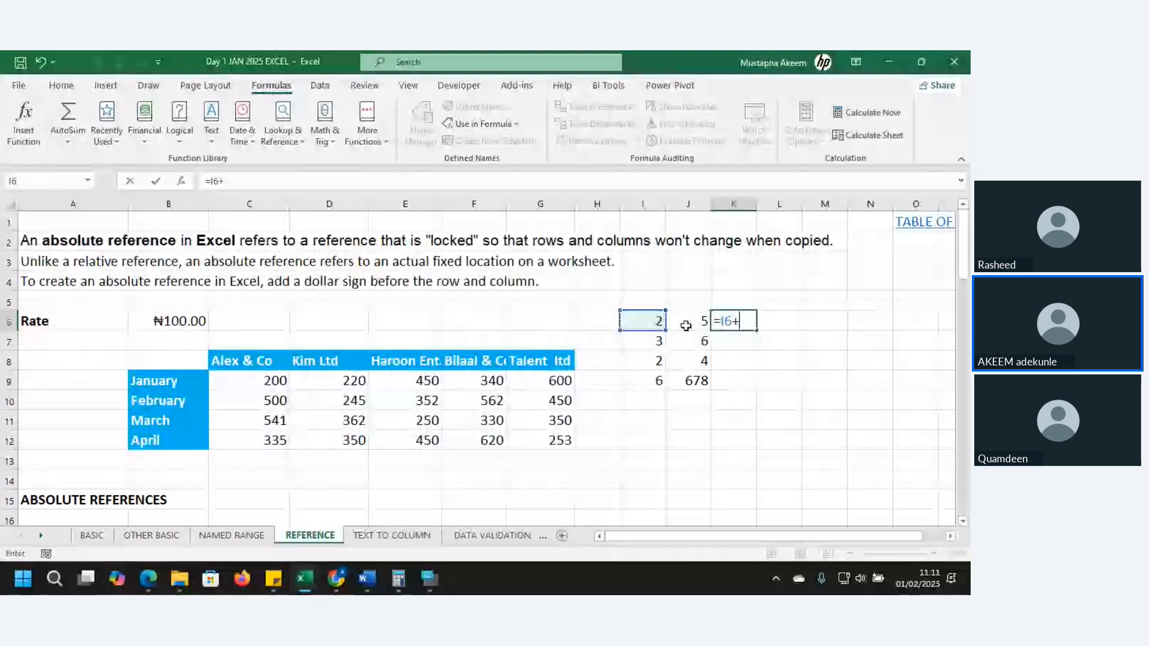
pyautogui.click(686, 325)
pyautogui.press('Return')
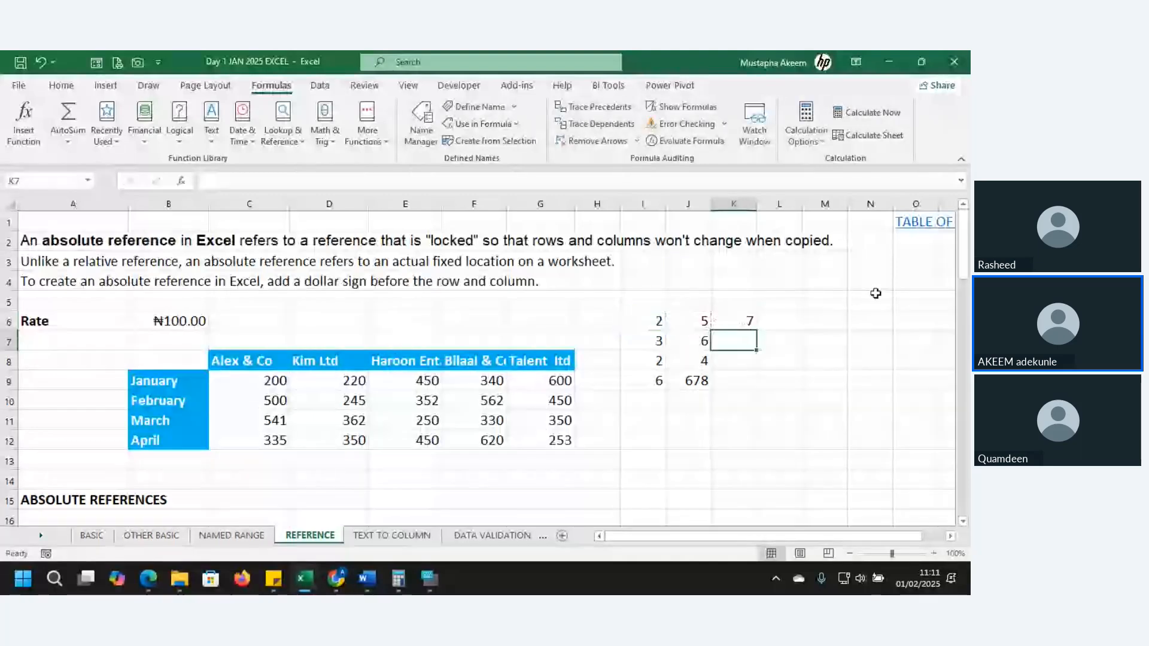
# Copy the K6 sum formula down to K9 and check the last row's source cells I9:J9
pyautogui.click(757, 327)
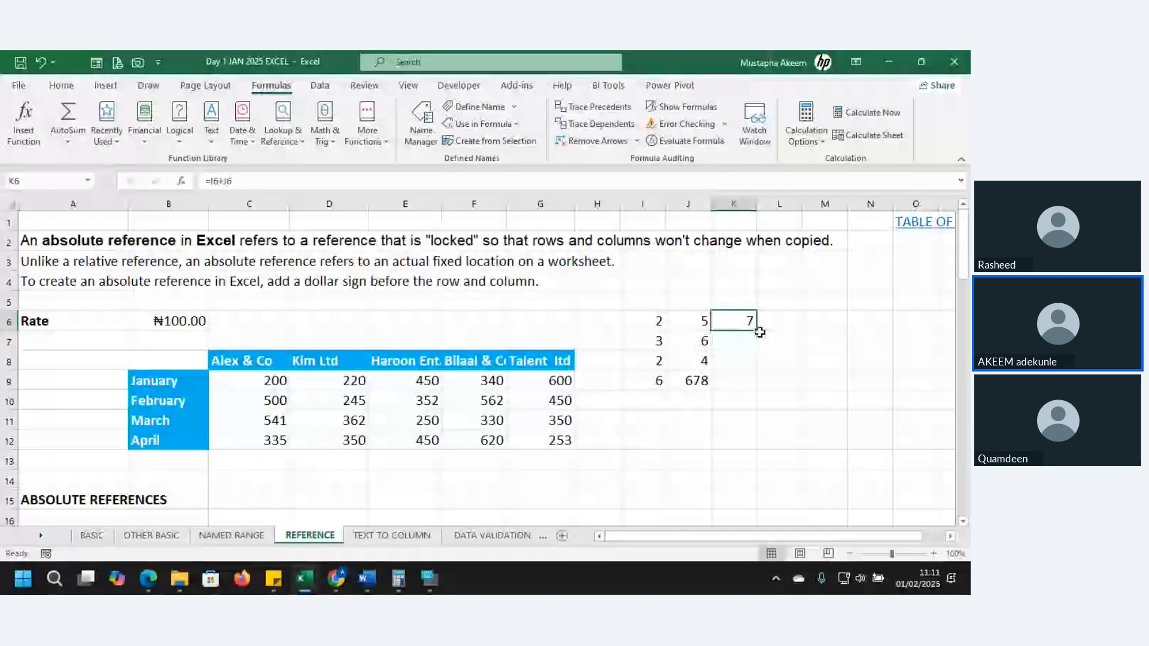
pyautogui.moveTo(758, 332); pyautogui.dragTo(764, 398)
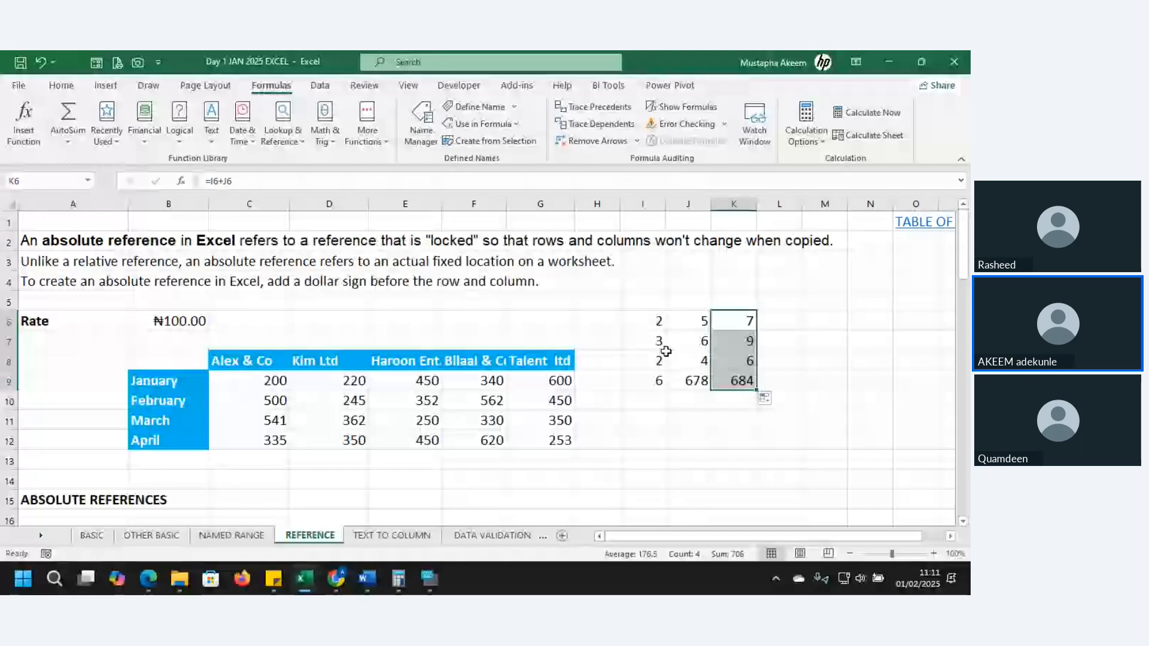
pyautogui.moveTo(665, 350); pyautogui.dragTo(686, 379)
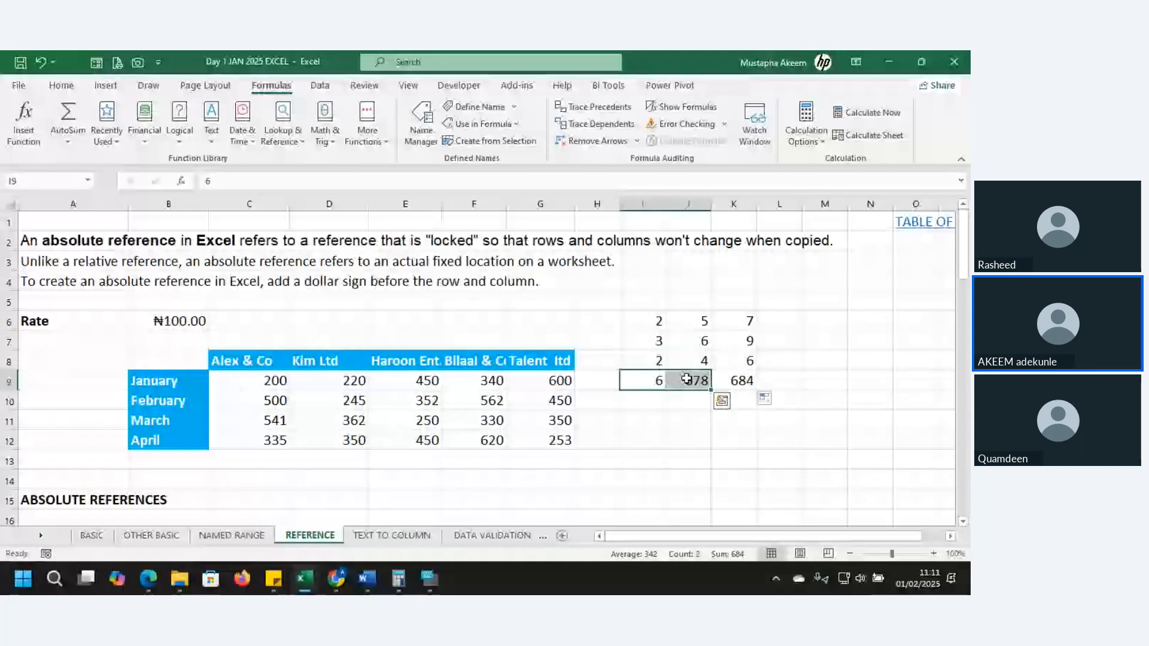